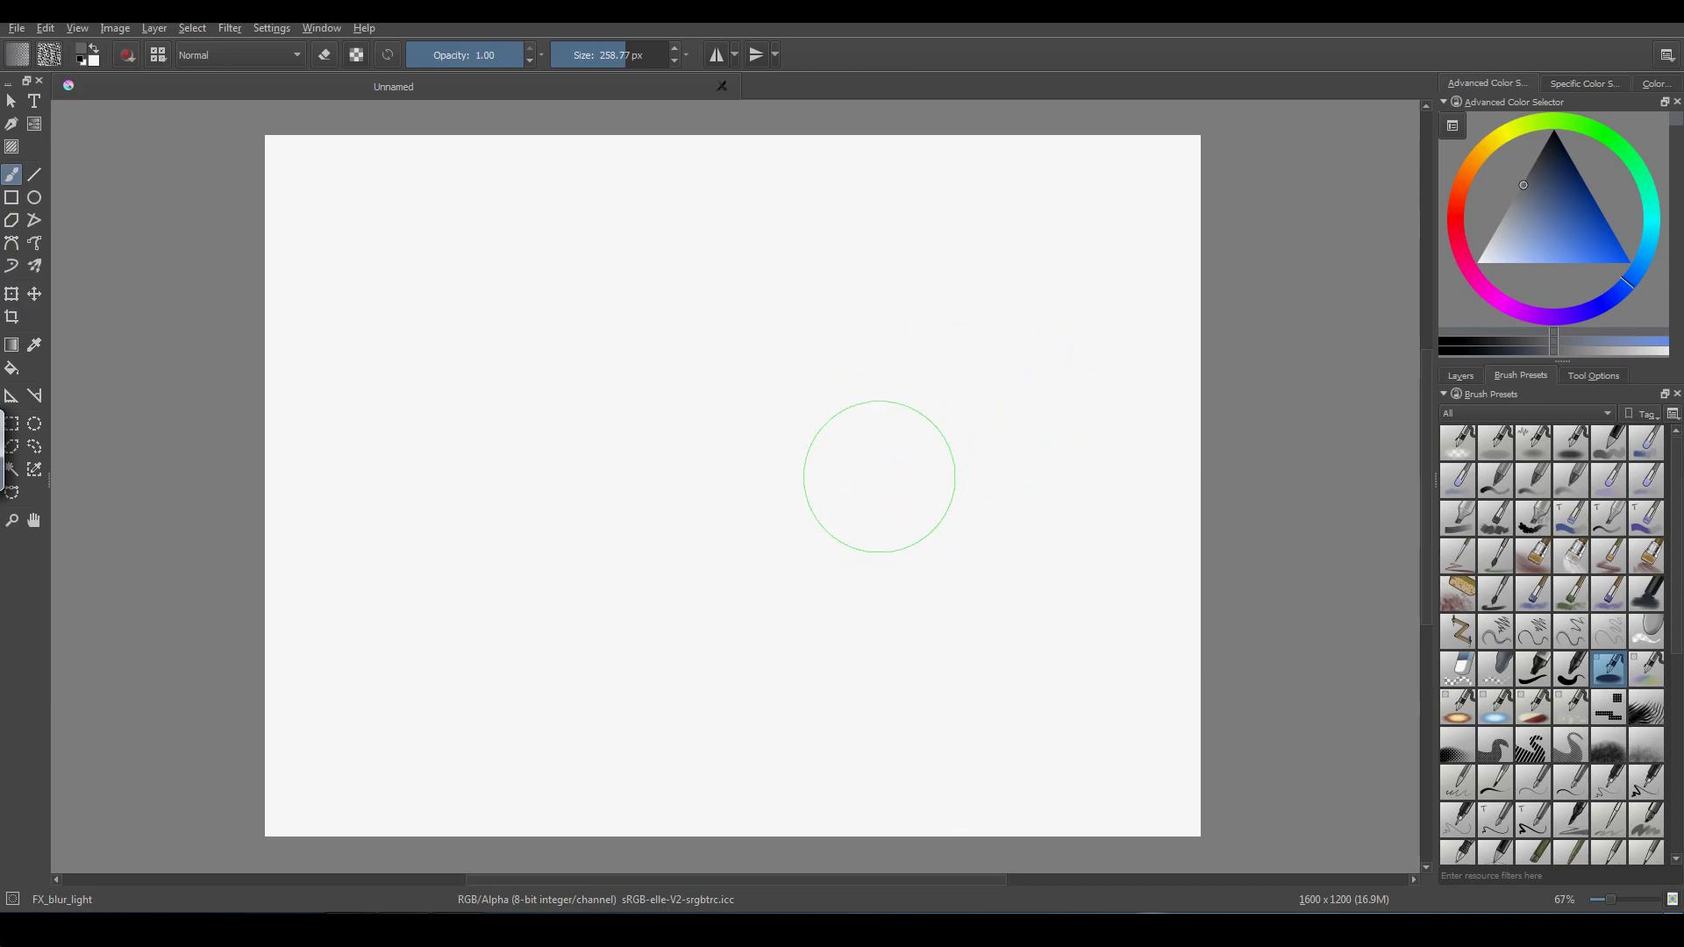
# - Choose the Sponge_texture brush preset and a medium blue-grey painting colour
pyautogui.scroll(-2, 1423, 370)
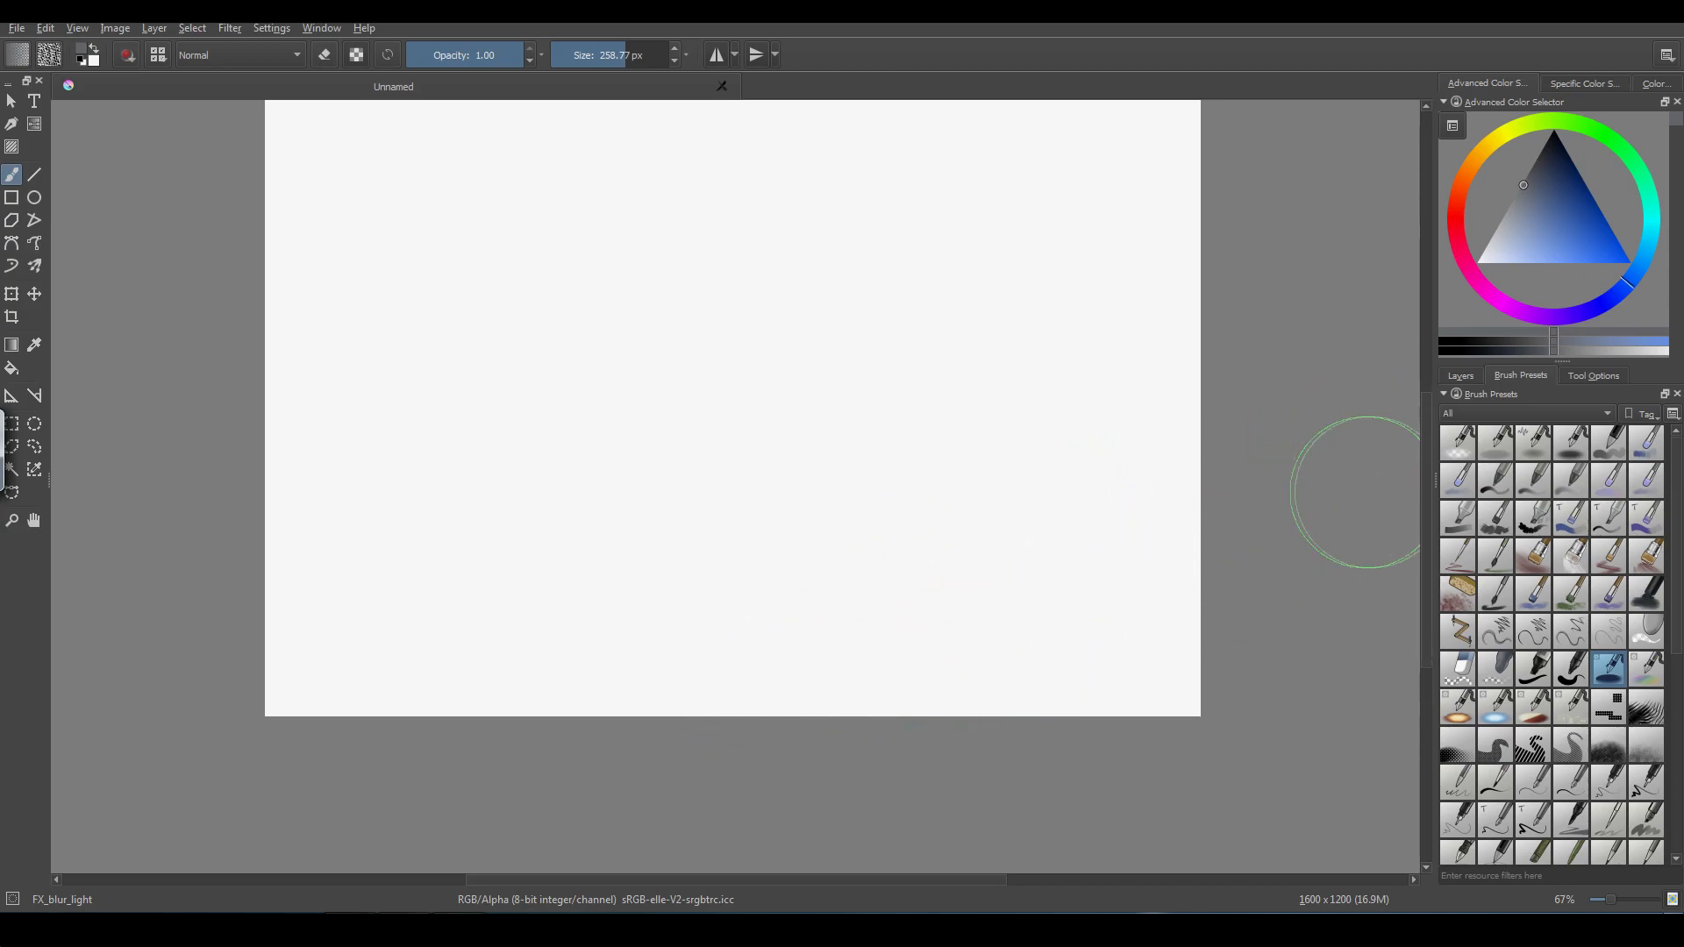
pyautogui.scroll(-2, 1421, 474)
pyautogui.scroll(1, 1420, 491)
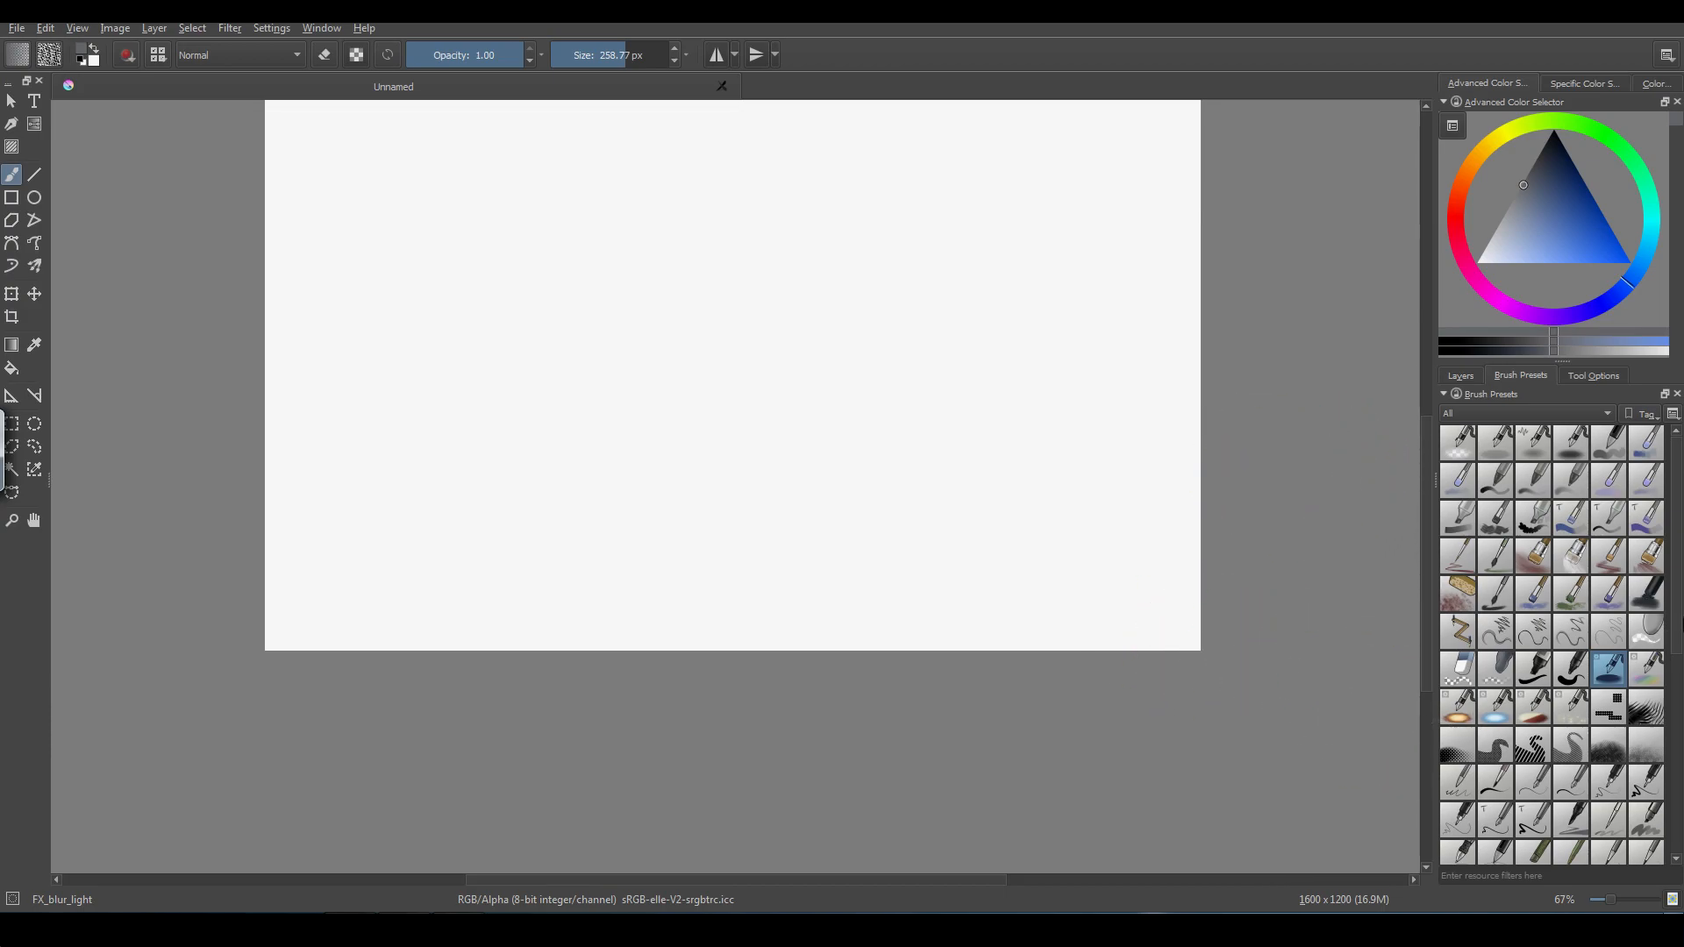
pyautogui.scroll(-5, 1563, 825)
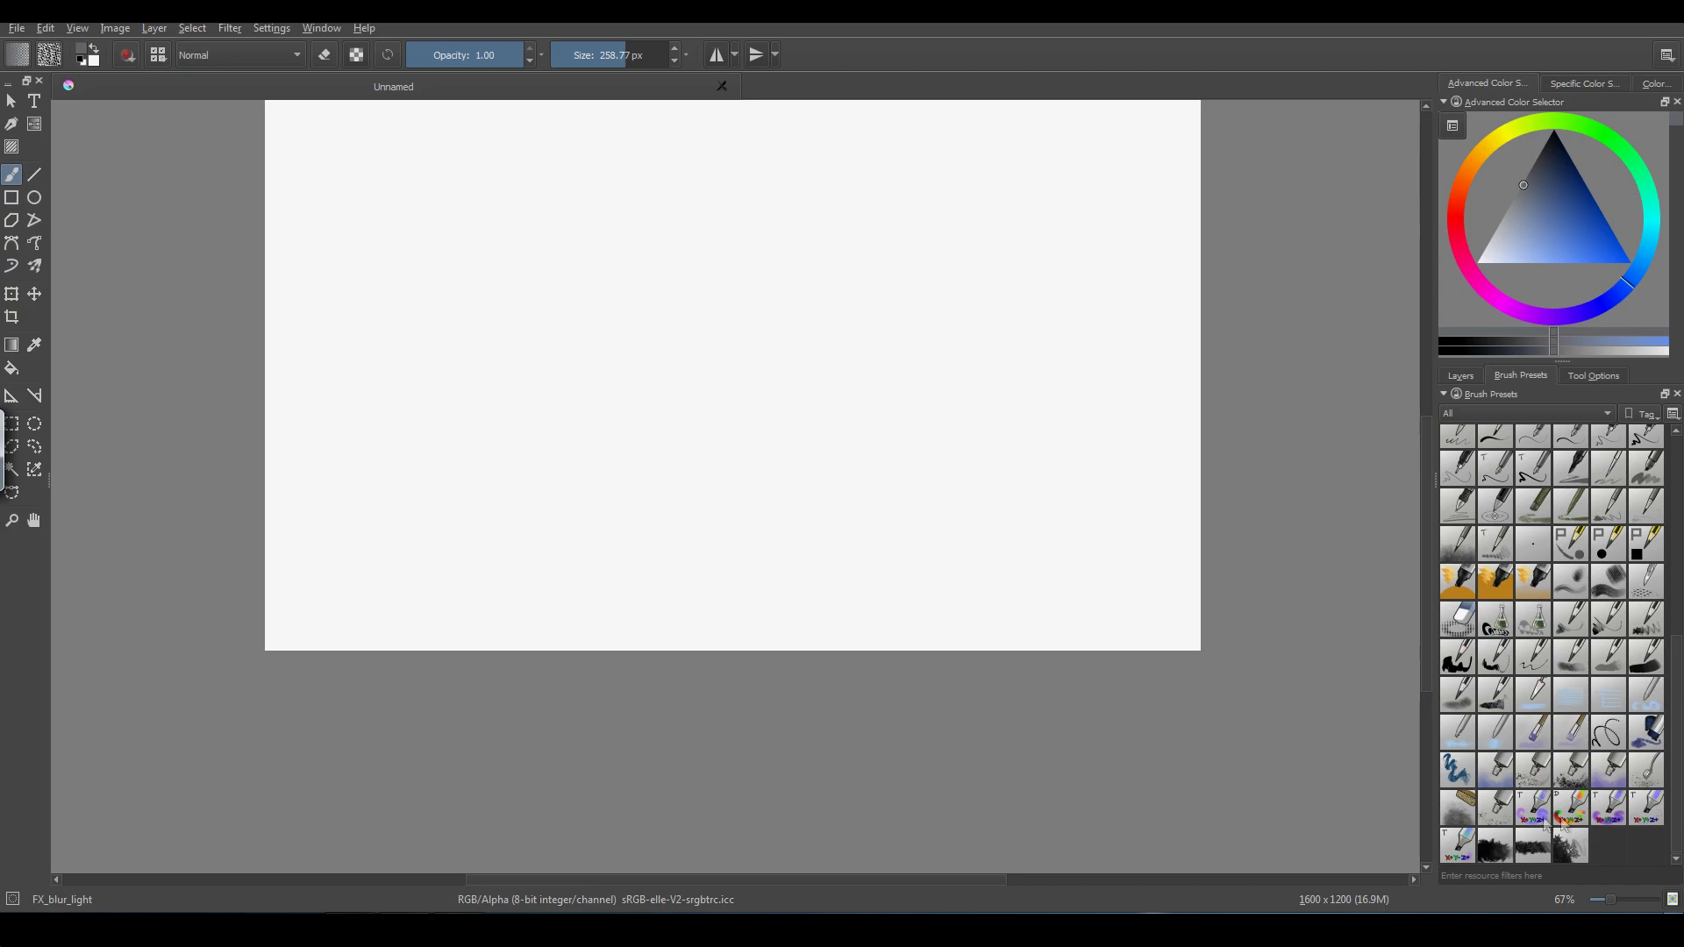
pyautogui.click(1467, 805)
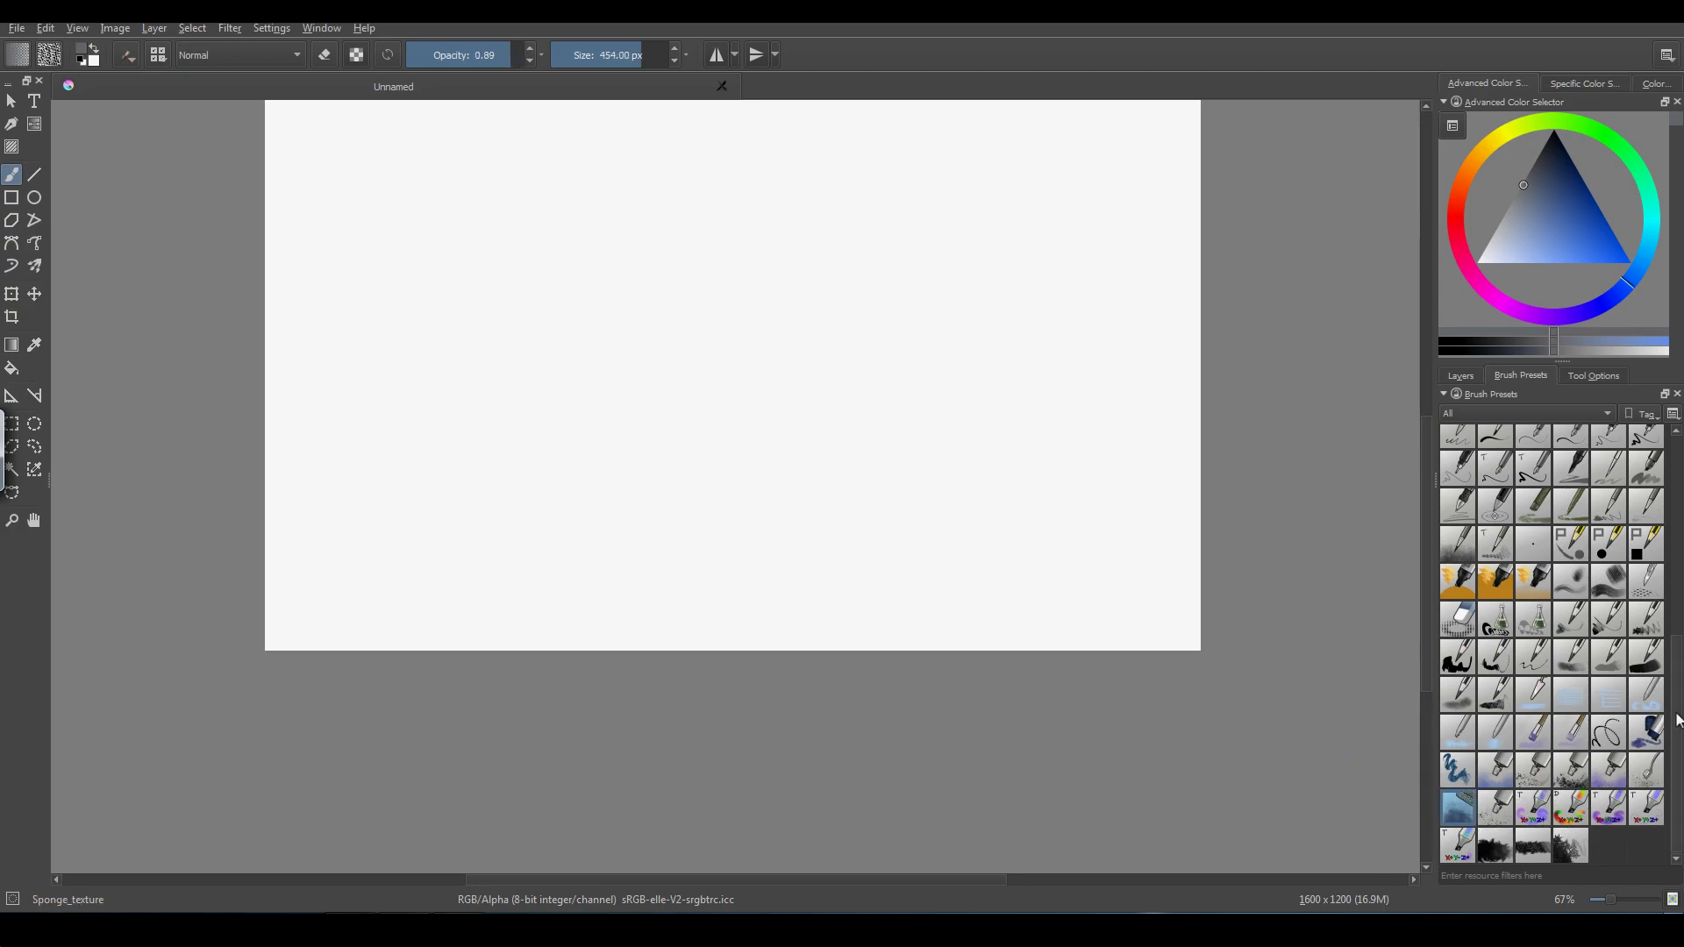
pyautogui.moveTo(1675, 720); pyautogui.dragTo(1675, 561)
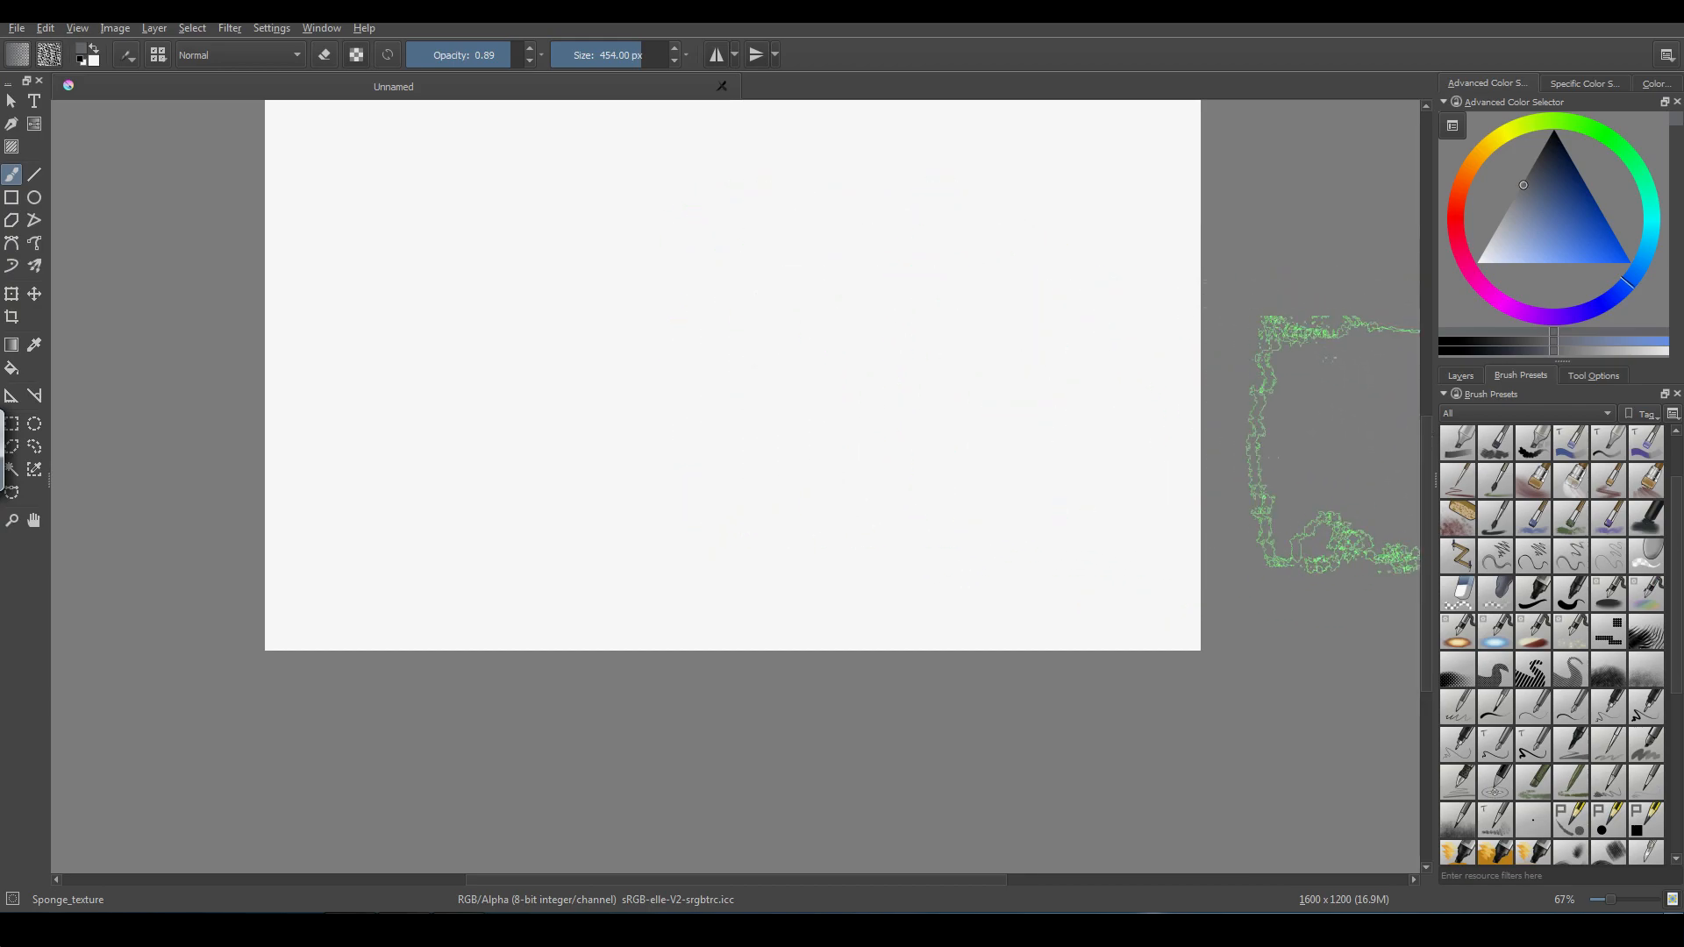
pyautogui.moveTo(1423, 449)
pyautogui.mouseDown()
pyautogui.moveTo(1438, 372)
pyautogui.moveTo(1429, 388)
pyautogui.mouseUp()
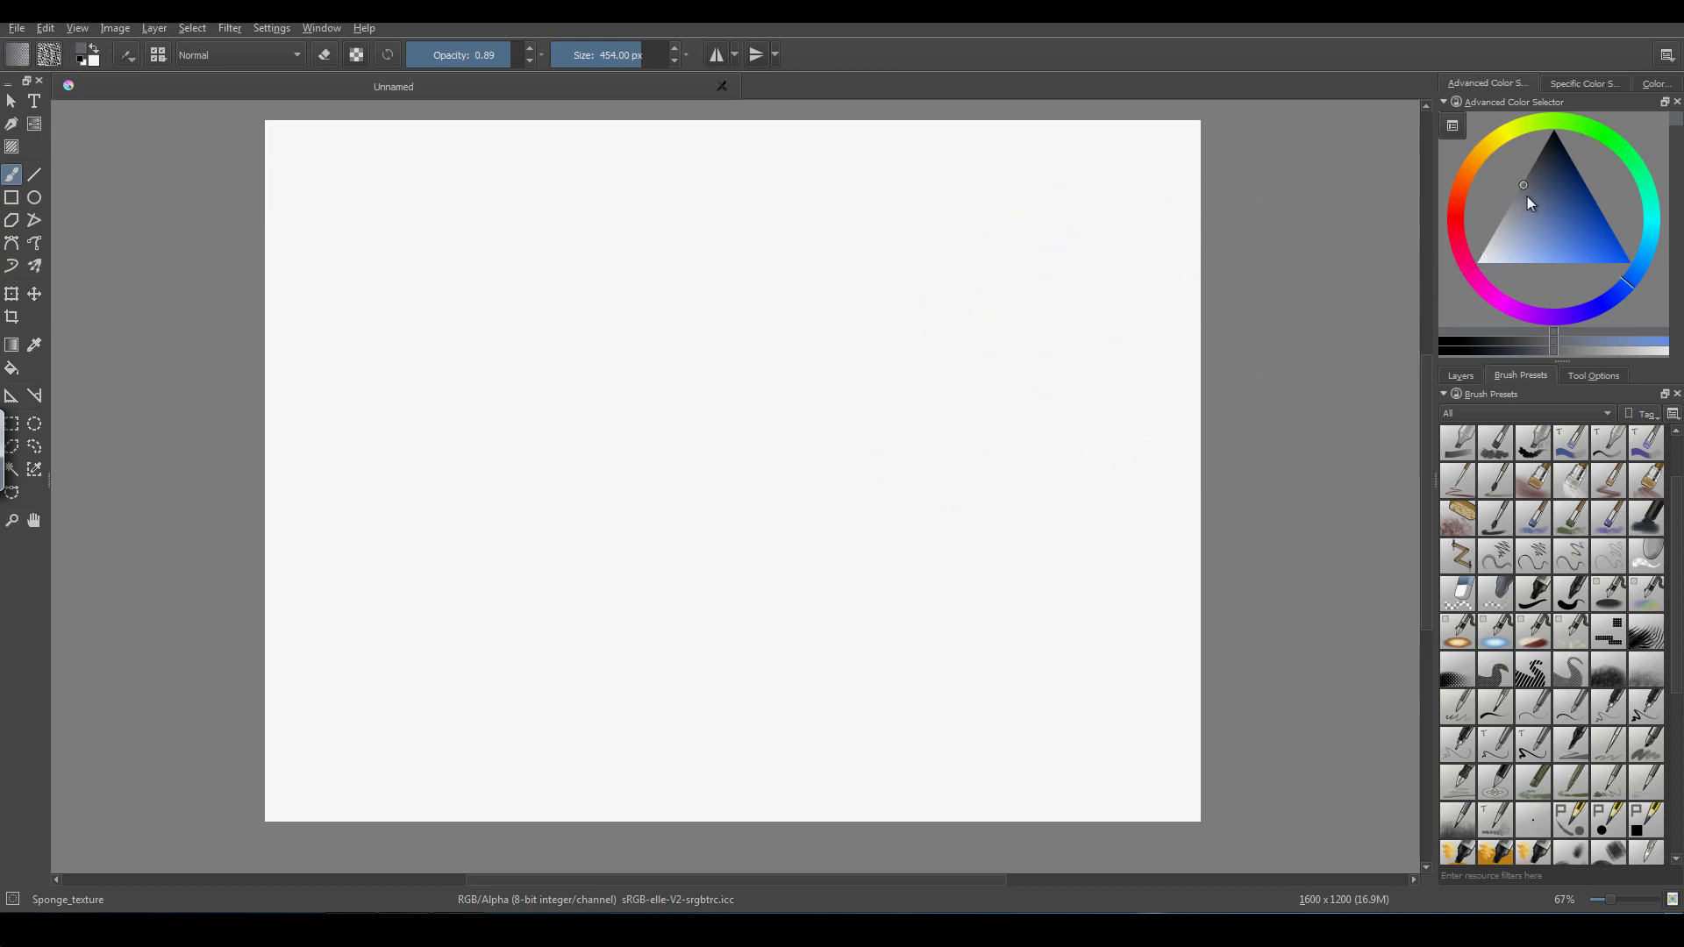
pyautogui.moveTo(1528, 196); pyautogui.dragTo(1523, 209)
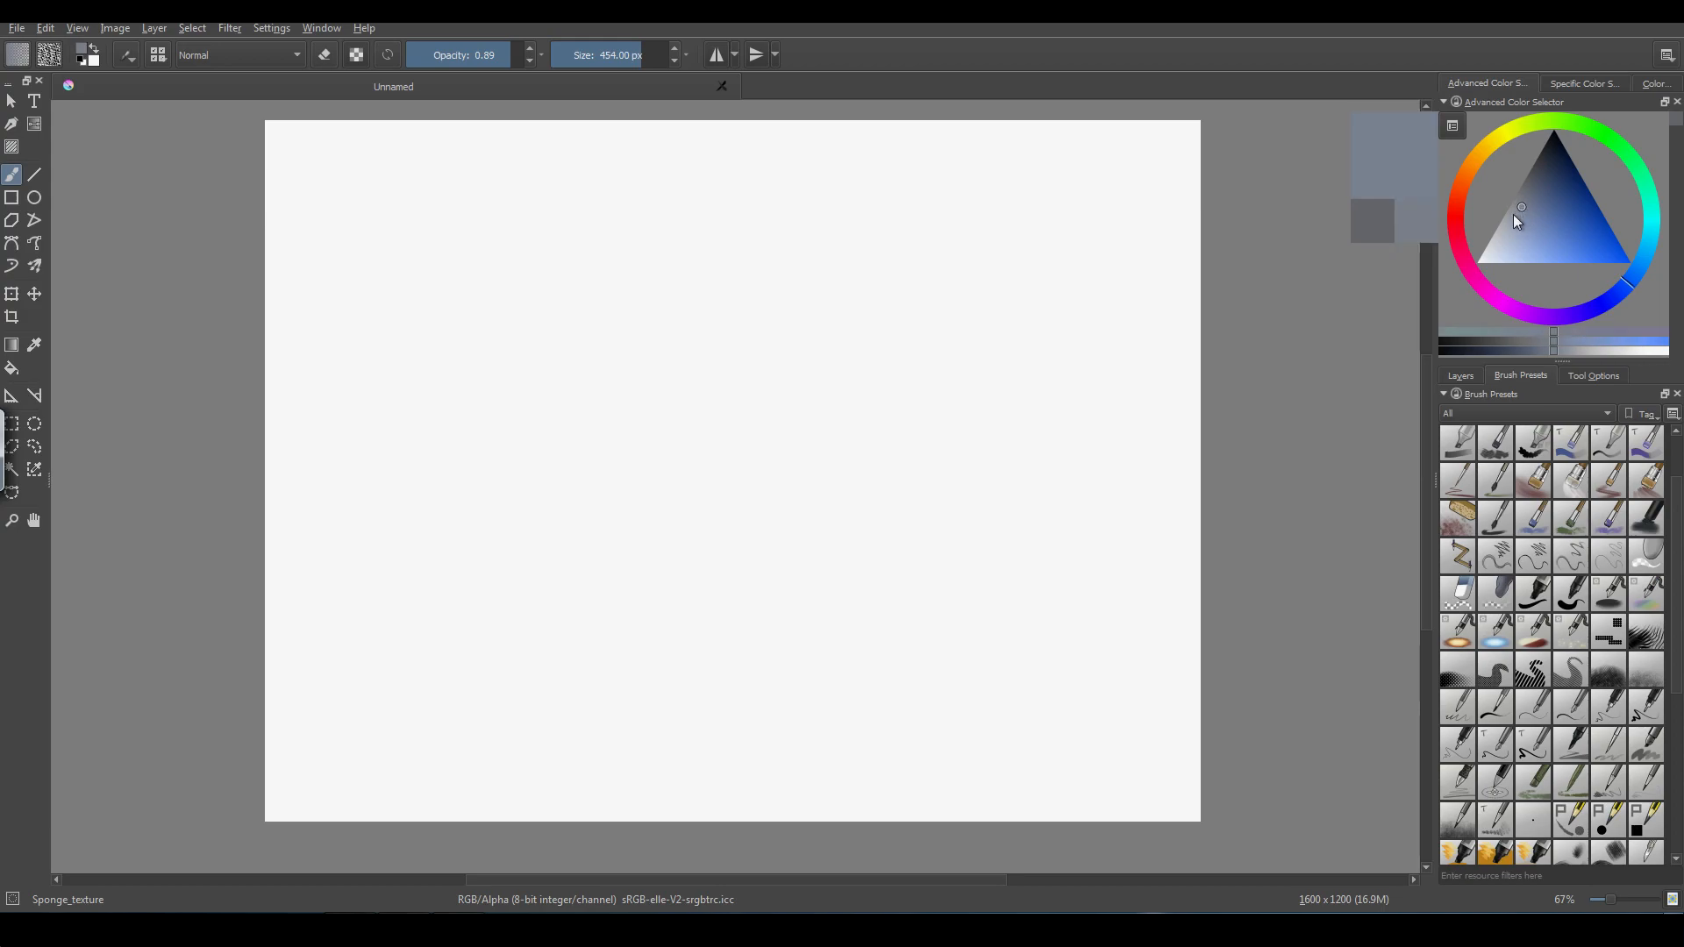
pyautogui.click(1523, 204)
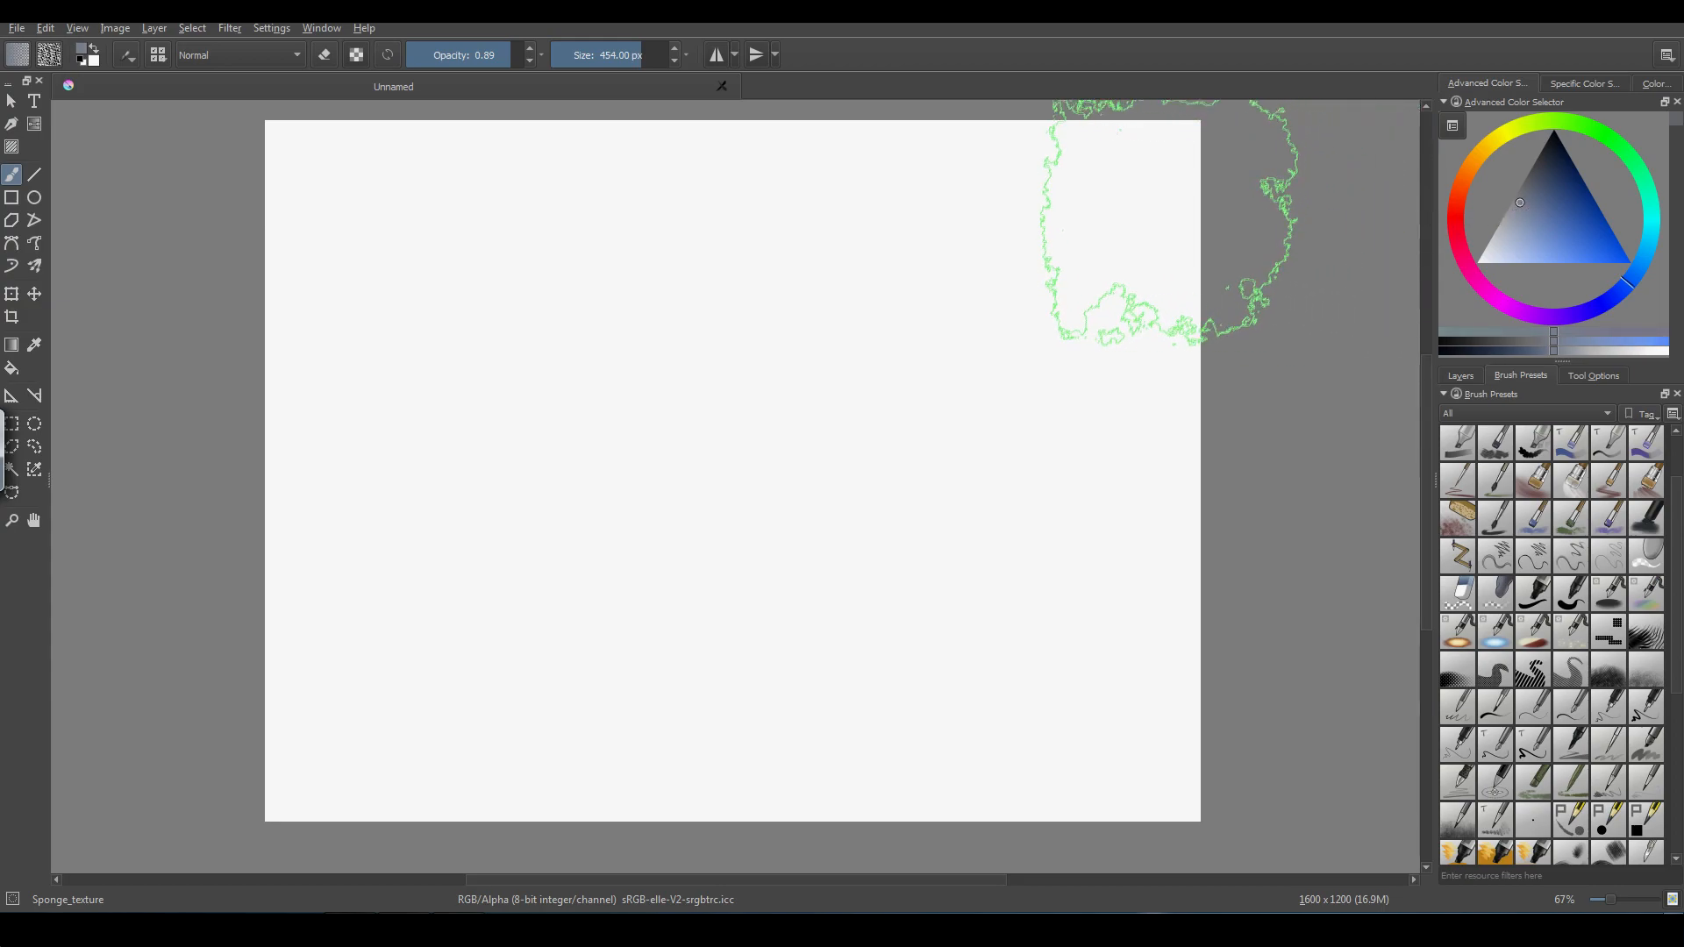
# - Paint a blue-grey cloudy sky across the upper two fifths of the canvas with the brush sized to 215 px
pyautogui.press('[')
pyautogui.press('[')
pyautogui.press('[')
pyautogui.press('[')
pyautogui.press('[')
pyautogui.press('[')
pyautogui.press('[')
pyautogui.press('[')
pyautogui.press('[')
pyautogui.press('[')
pyautogui.press('[')
pyautogui.press('[')
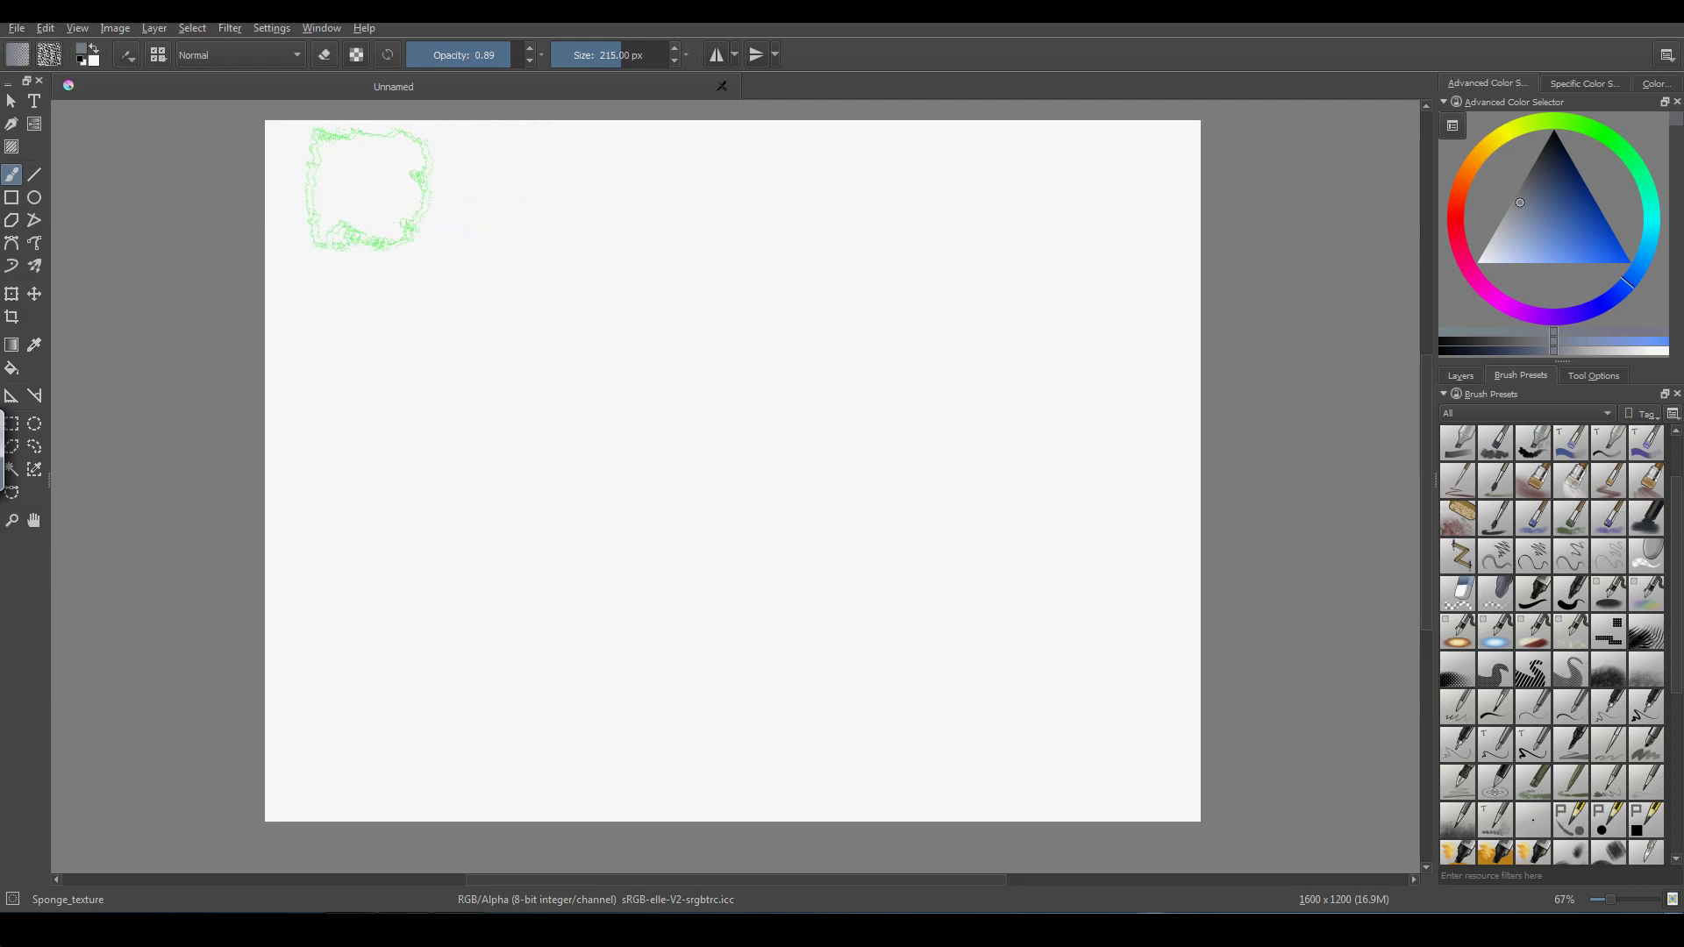
pyautogui.click(276, 153)
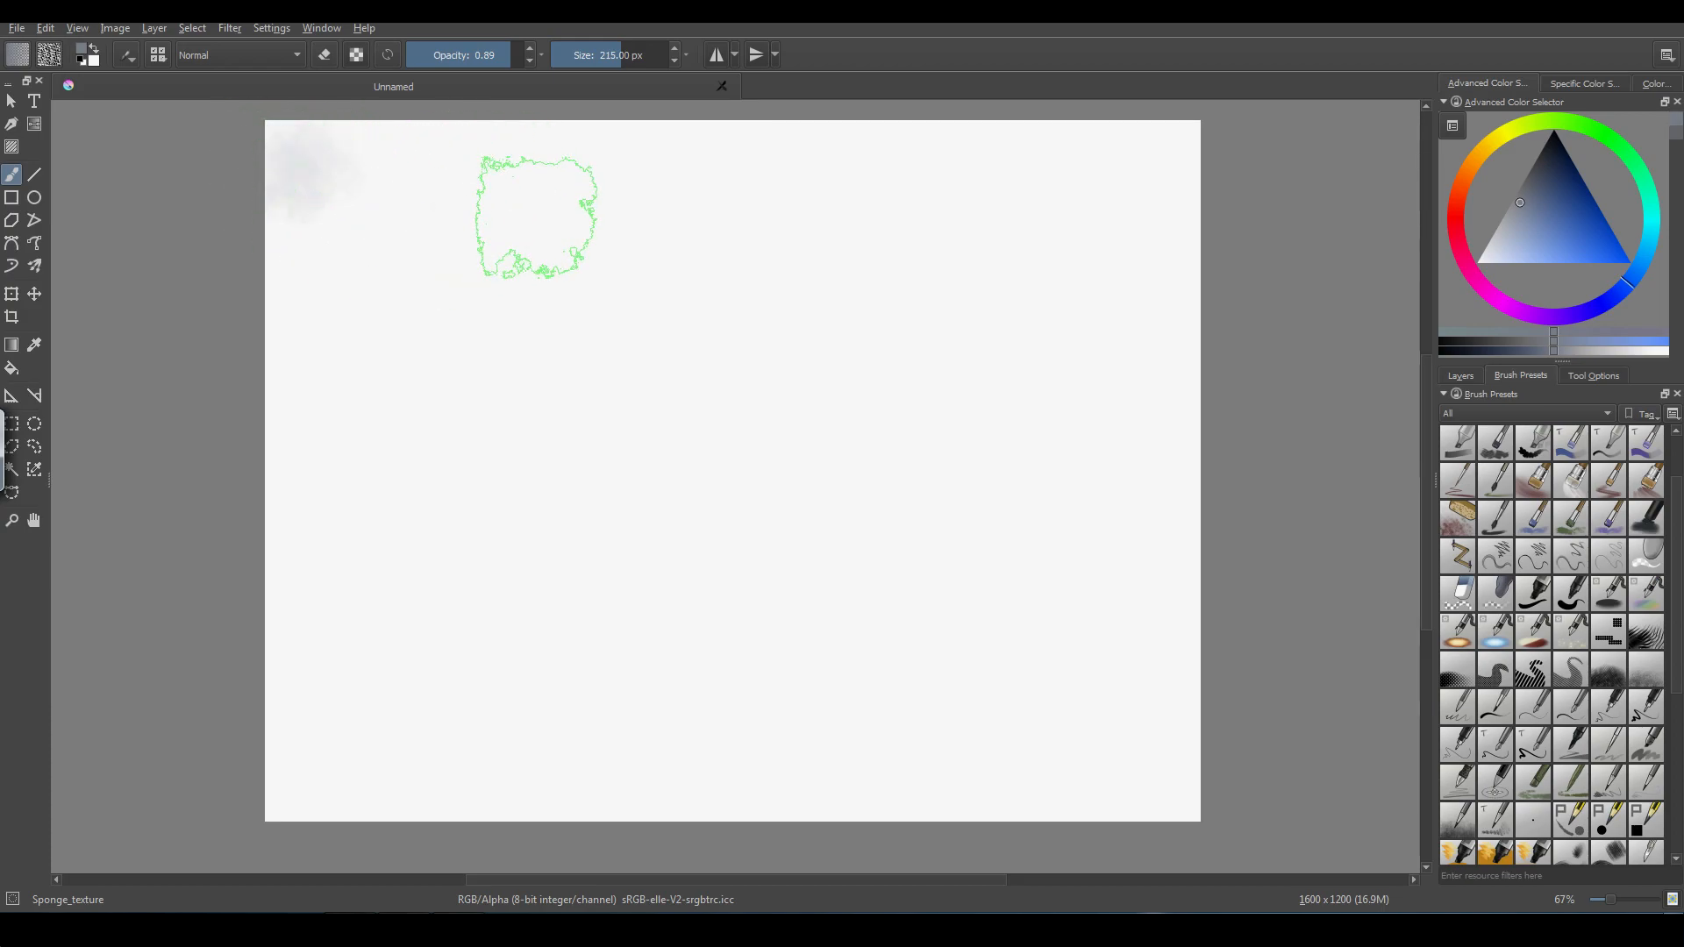
pyautogui.moveTo(330, 188)
pyautogui.mouseDown()
pyautogui.moveTo(385, 149)
pyautogui.moveTo(281, 142)
pyautogui.moveTo(315, 261)
pyautogui.moveTo(432, 158)
pyautogui.moveTo(312, 150)
pyautogui.moveTo(239, 213)
pyautogui.moveTo(276, 303)
pyautogui.moveTo(305, 309)
pyautogui.moveTo(417, 258)
pyautogui.moveTo(409, 148)
pyautogui.moveTo(304, 155)
pyautogui.moveTo(251, 191)
pyautogui.moveTo(276, 268)
pyautogui.moveTo(266, 330)
pyautogui.moveTo(430, 290)
pyautogui.moveTo(406, 326)
pyautogui.moveTo(320, 348)
pyautogui.moveTo(533, 290)
pyautogui.moveTo(519, 227)
pyautogui.moveTo(479, 193)
pyautogui.moveTo(503, 150)
pyautogui.moveTo(586, 161)
pyautogui.moveTo(598, 228)
pyautogui.moveTo(551, 303)
pyautogui.moveTo(561, 338)
pyautogui.moveTo(398, 363)
pyautogui.moveTo(413, 336)
pyautogui.moveTo(666, 305)
pyautogui.moveTo(616, 261)
pyautogui.moveTo(658, 187)
pyautogui.moveTo(515, 147)
pyautogui.moveTo(426, 151)
pyautogui.moveTo(749, 163)
pyautogui.moveTo(767, 211)
pyautogui.moveTo(696, 282)
pyautogui.moveTo(739, 313)
pyautogui.moveTo(660, 357)
pyautogui.moveTo(579, 248)
pyautogui.moveTo(532, 237)
pyautogui.moveTo(735, 302)
pyautogui.moveTo(789, 347)
pyautogui.moveTo(867, 275)
pyautogui.moveTo(783, 225)
pyautogui.moveTo(823, 156)
pyautogui.moveTo(661, 159)
pyautogui.moveTo(722, 151)
pyautogui.moveTo(827, 177)
pyautogui.moveTo(969, 162)
pyautogui.moveTo(898, 266)
pyautogui.moveTo(964, 293)
pyautogui.moveTo(917, 341)
pyautogui.moveTo(1022, 328)
pyautogui.moveTo(1044, 205)
pyautogui.moveTo(959, 186)
pyautogui.moveTo(927, 142)
pyautogui.moveTo(782, 142)
pyautogui.moveTo(1158, 170)
pyautogui.moveTo(1085, 323)
pyautogui.moveTo(1127, 170)
pyautogui.moveTo(1146, 346)
pyautogui.moveTo(1140, 188)
pyautogui.moveTo(1022, 166)
pyautogui.moveTo(395, 281)
pyautogui.moveTo(312, 357)
pyautogui.moveTo(725, 293)
pyautogui.moveTo(497, 241)
pyautogui.moveTo(233, 236)
pyautogui.moveTo(263, 158)
pyautogui.moveTo(564, 150)
pyautogui.moveTo(624, 132)
pyautogui.moveTo(293, 293)
pyautogui.moveTo(357, 289)
pyautogui.moveTo(760, 143)
pyautogui.moveTo(984, 144)
pyautogui.moveTo(1139, 207)
pyautogui.moveTo(997, 357)
pyautogui.moveTo(661, 339)
pyautogui.moveTo(259, 378)
pyautogui.moveTo(624, 338)
pyautogui.moveTo(1064, 346)
pyautogui.moveTo(902, 376)
pyautogui.moveTo(443, 364)
pyautogui.moveTo(876, 301)
pyautogui.moveTo(876, 245)
pyautogui.moveTo(995, 235)
pyautogui.moveTo(778, 271)
pyautogui.moveTo(380, 255)
pyautogui.moveTo(862, 283)
pyautogui.moveTo(977, 349)
pyautogui.mouseUp()
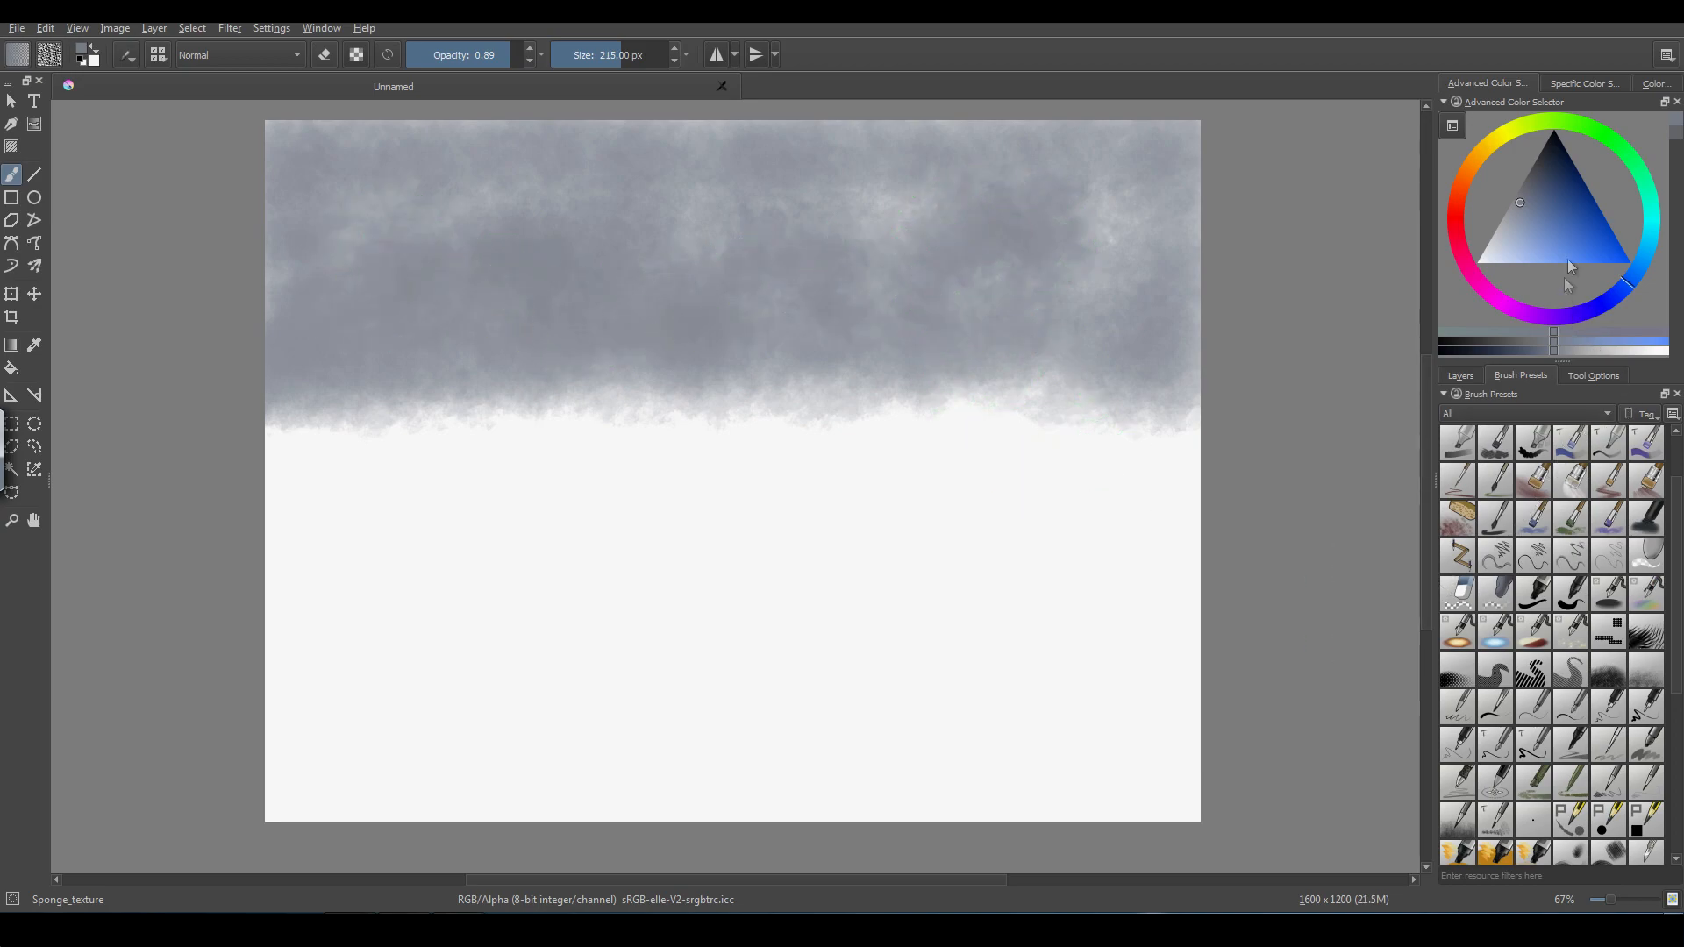
# - Paint lighter grey diagonal cloud streaks over the left half of the sky with the brush sized to 118 px
pyautogui.moveTo(1519, 207); pyautogui.dragTo(1498, 232)
pyautogui.moveTo(871, 270)
pyautogui.mouseDown()
pyautogui.moveTo(876, 236)
pyautogui.moveTo(895, 241)
pyautogui.mouseUp()
pyautogui.press('[')
pyautogui.press('[')
pyautogui.press('[')
pyautogui.press('[')
pyautogui.press('[')
pyautogui.press('[')
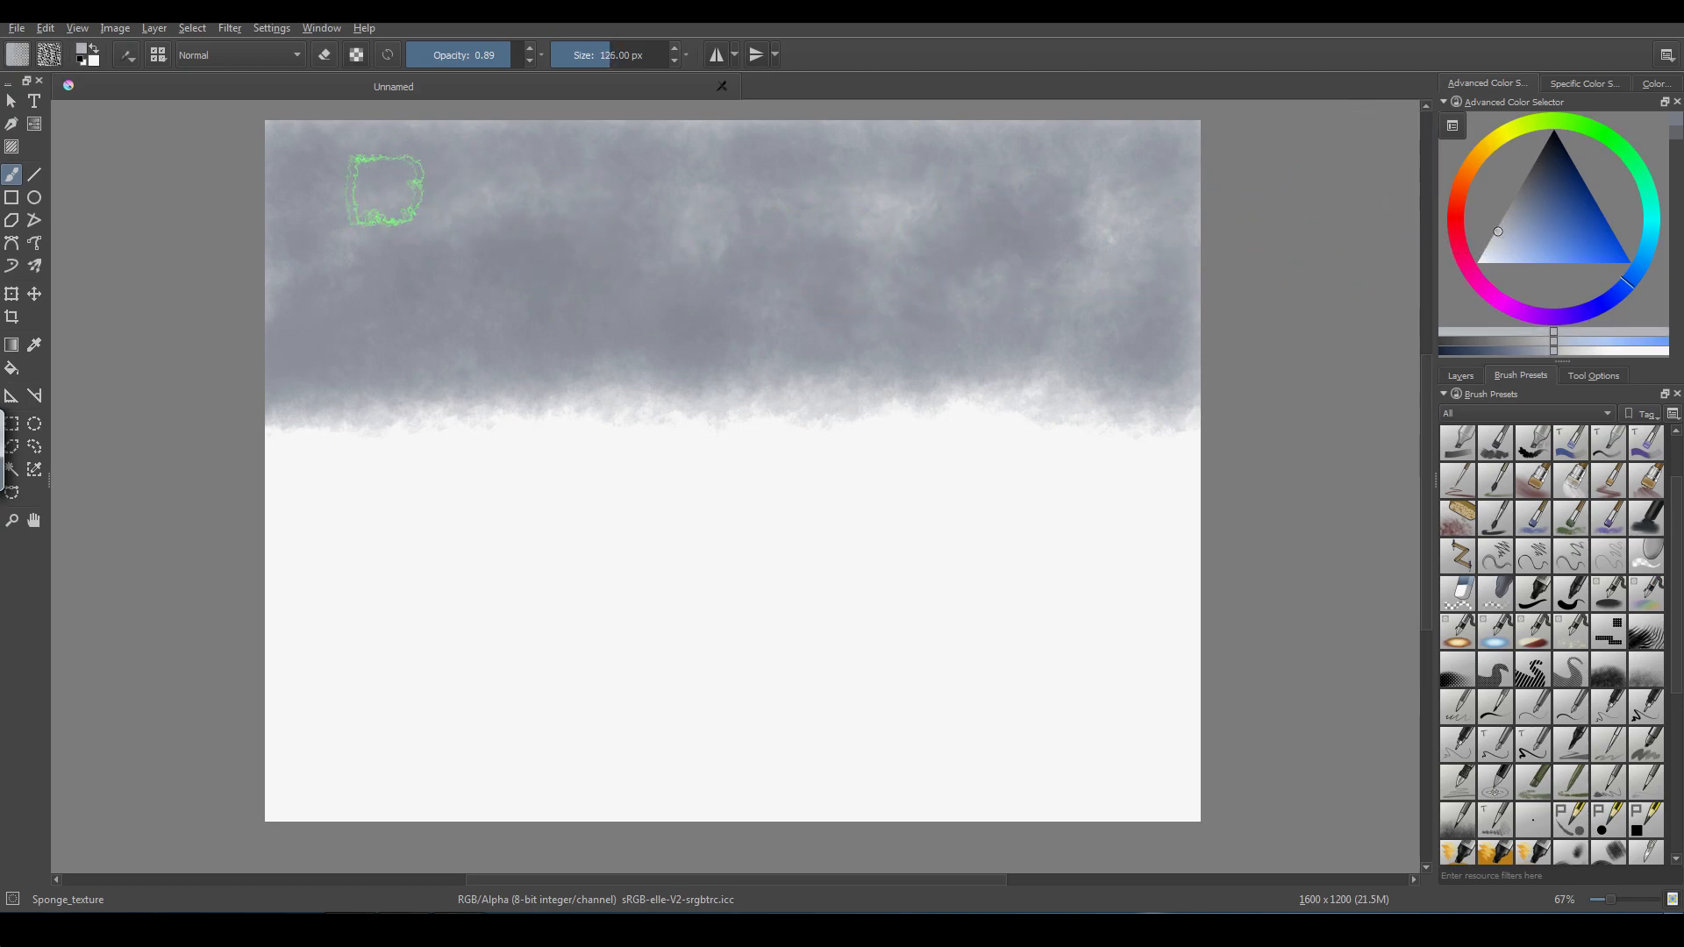
pyautogui.press('[')
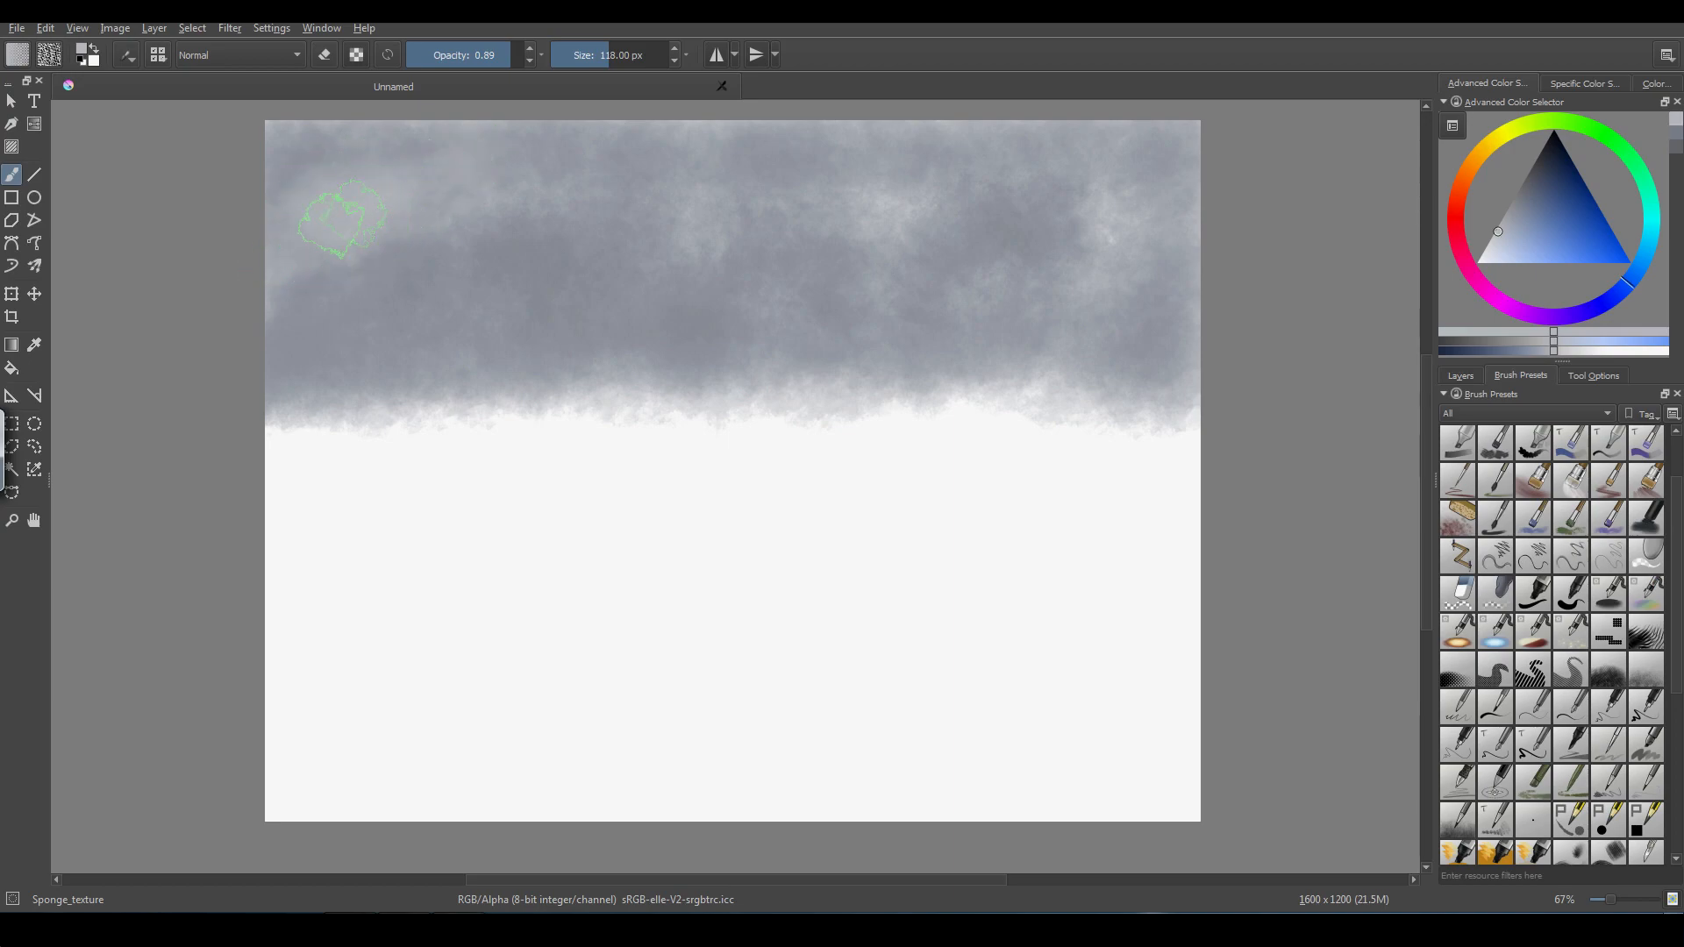
pyautogui.moveTo(336, 261)
pyautogui.mouseDown()
pyautogui.moveTo(450, 192)
pyautogui.moveTo(456, 155)
pyautogui.moveTo(390, 192)
pyautogui.moveTo(442, 217)
pyautogui.moveTo(409, 249)
pyautogui.moveTo(294, 279)
pyautogui.moveTo(468, 222)
pyautogui.moveTo(552, 167)
pyautogui.moveTo(534, 146)
pyautogui.moveTo(512, 175)
pyautogui.moveTo(632, 163)
pyautogui.mouseUp()
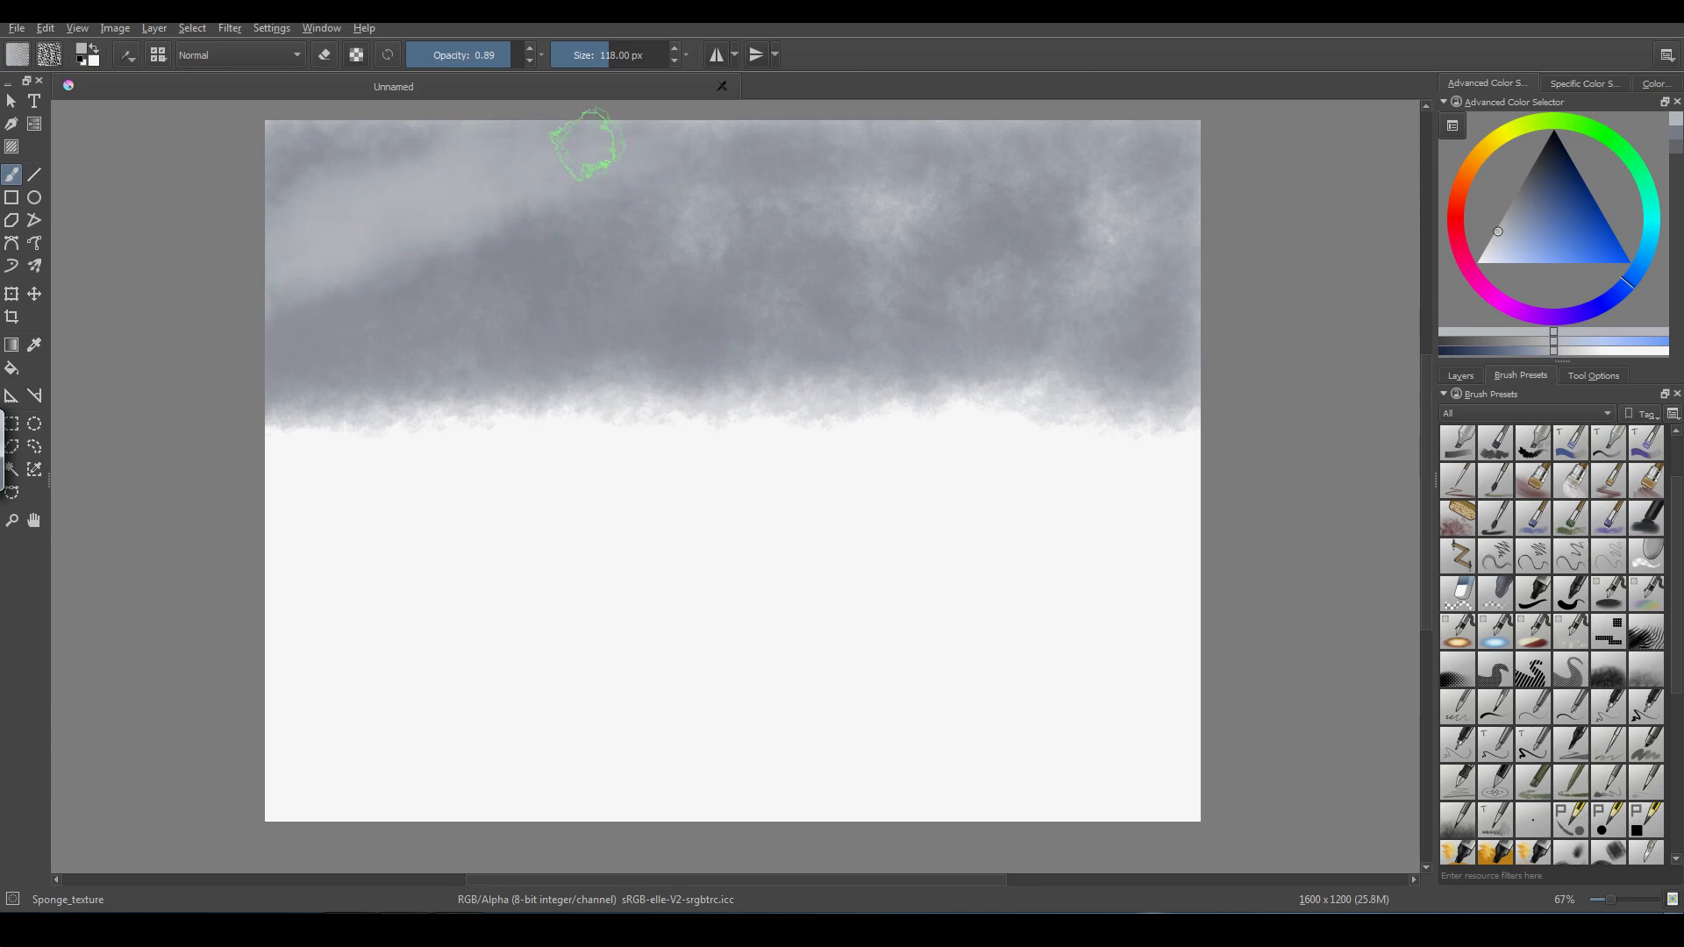
pyautogui.moveTo(355, 264); pyautogui.dragTo(588, 169)
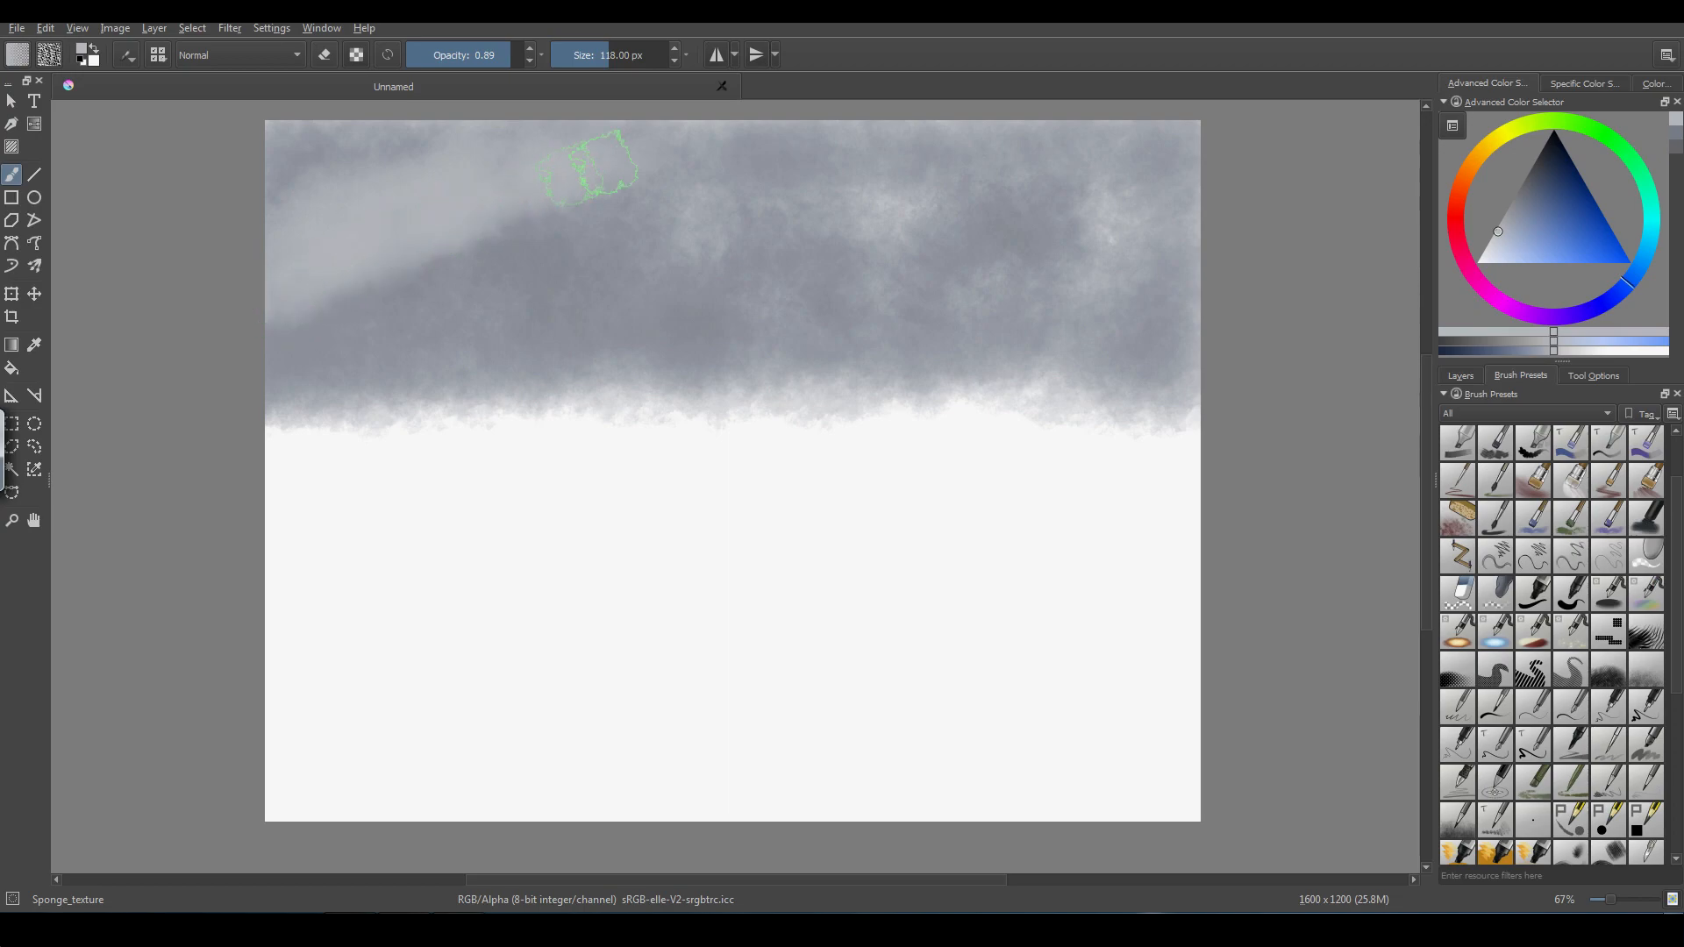
pyautogui.moveTo(411, 232)
pyautogui.mouseDown()
pyautogui.moveTo(480, 297)
pyautogui.moveTo(644, 287)
pyautogui.moveTo(438, 306)
pyautogui.moveTo(480, 328)
pyautogui.moveTo(677, 301)
pyautogui.moveTo(594, 295)
pyautogui.moveTo(351, 370)
pyautogui.moveTo(413, 332)
pyautogui.moveTo(325, 362)
pyautogui.moveTo(392, 365)
pyautogui.moveTo(508, 326)
pyautogui.moveTo(506, 357)
pyautogui.moveTo(280, 360)
pyautogui.moveTo(390, 347)
pyautogui.moveTo(608, 274)
pyautogui.moveTo(632, 246)
pyautogui.moveTo(536, 289)
pyautogui.moveTo(620, 277)
pyautogui.moveTo(822, 171)
pyautogui.moveTo(792, 143)
pyautogui.moveTo(732, 147)
pyautogui.moveTo(832, 156)
pyautogui.mouseUp()
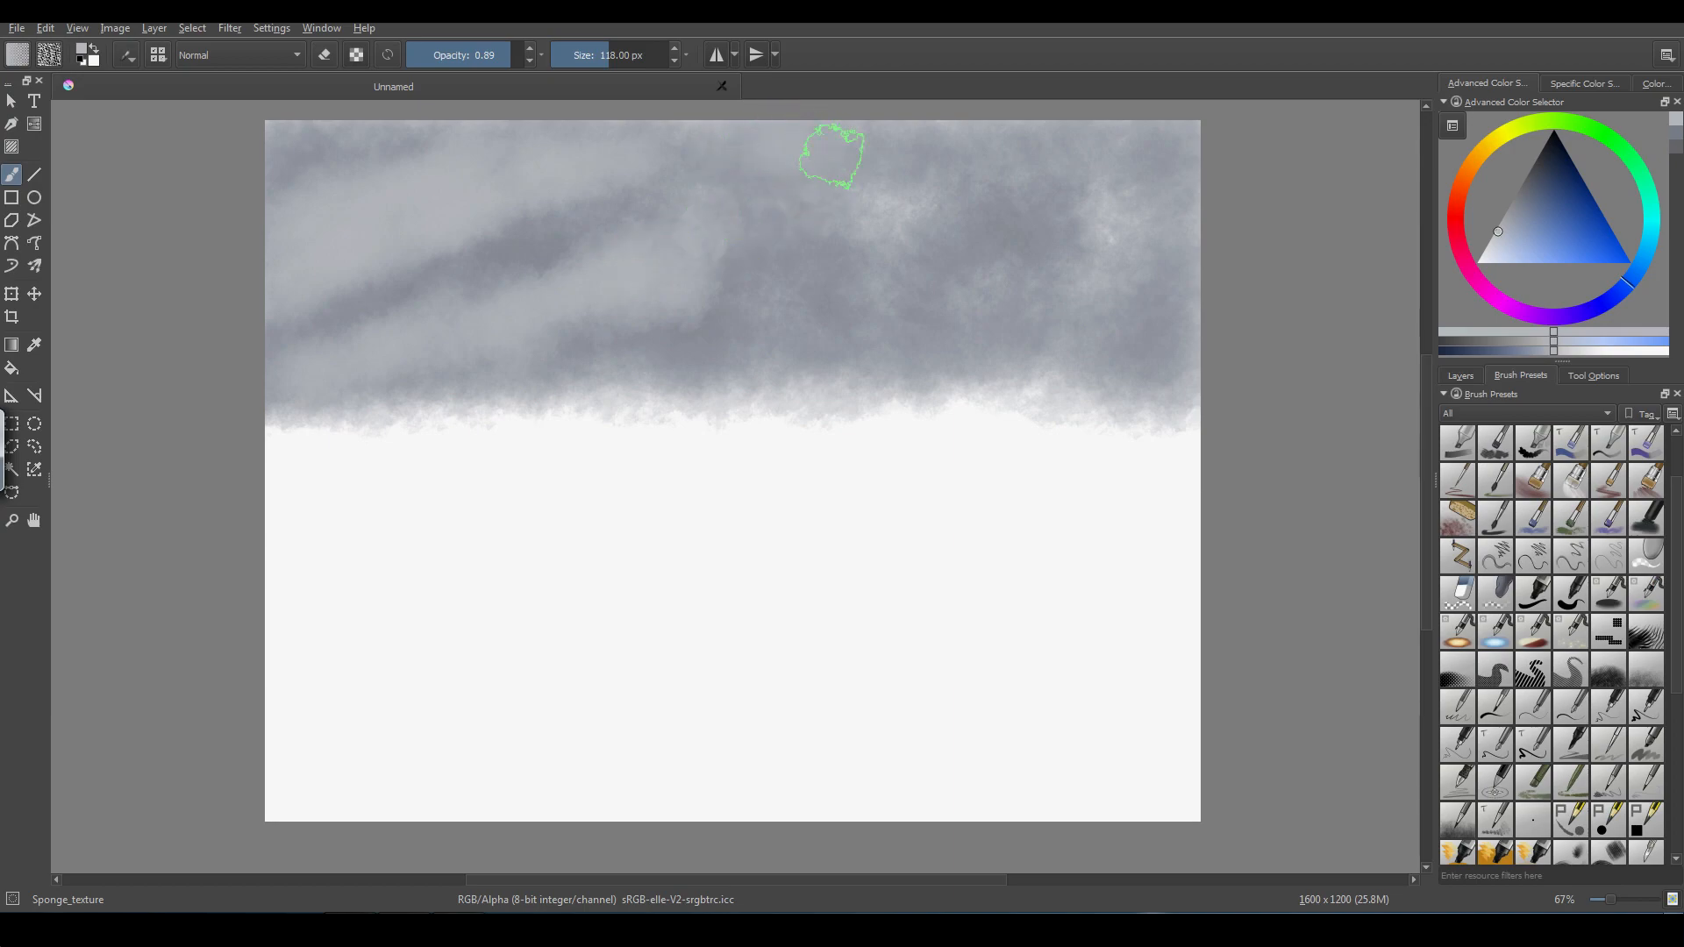
# - Extend the lighter grey cloud strokes over the right half and lower part of the sky
pyautogui.moveTo(840, 232)
pyautogui.mouseDown()
pyautogui.moveTo(779, 312)
pyautogui.moveTo(842, 290)
pyautogui.moveTo(846, 231)
pyautogui.moveTo(914, 232)
pyautogui.moveTo(893, 232)
pyautogui.moveTo(956, 188)
pyautogui.moveTo(961, 158)
pyautogui.moveTo(902, 153)
pyautogui.moveTo(1060, 133)
pyautogui.moveTo(1074, 172)
pyautogui.moveTo(1059, 211)
pyautogui.moveTo(1072, 240)
pyautogui.moveTo(1111, 247)
pyautogui.moveTo(1075, 310)
pyautogui.moveTo(1132, 293)
pyautogui.moveTo(1189, 313)
pyautogui.mouseUp()
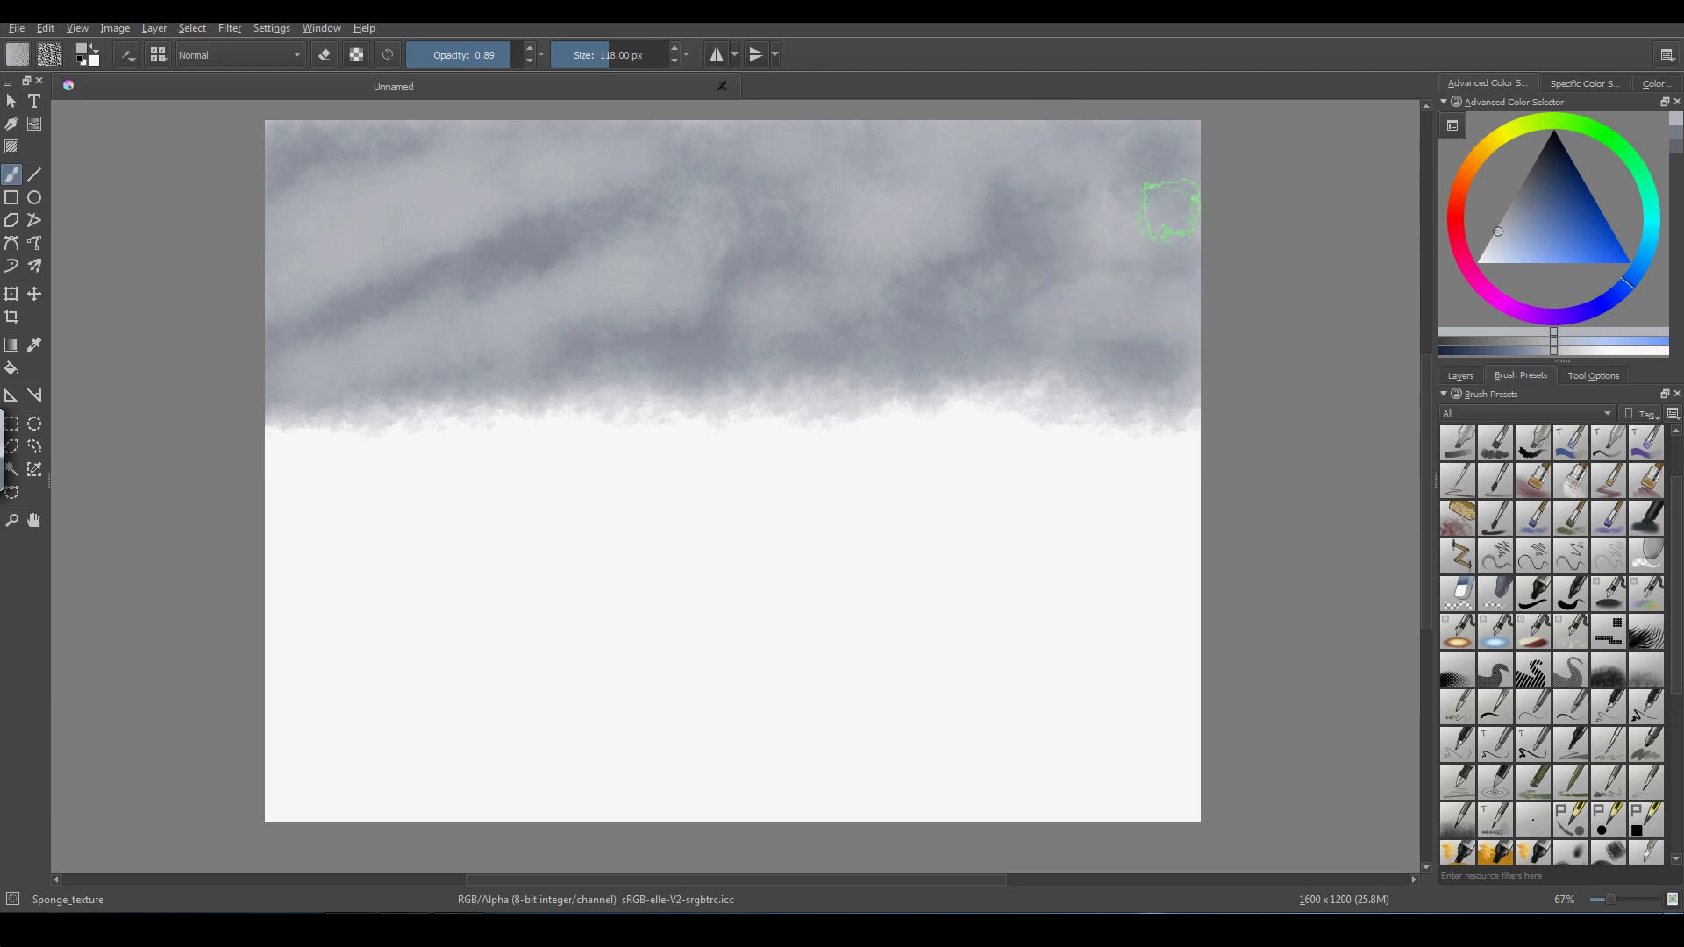
pyautogui.moveTo(1168, 211)
pyautogui.mouseDown()
pyautogui.moveTo(1070, 238)
pyautogui.moveTo(928, 330)
pyautogui.moveTo(1034, 313)
pyautogui.moveTo(1015, 329)
pyautogui.moveTo(894, 331)
pyautogui.mouseUp()
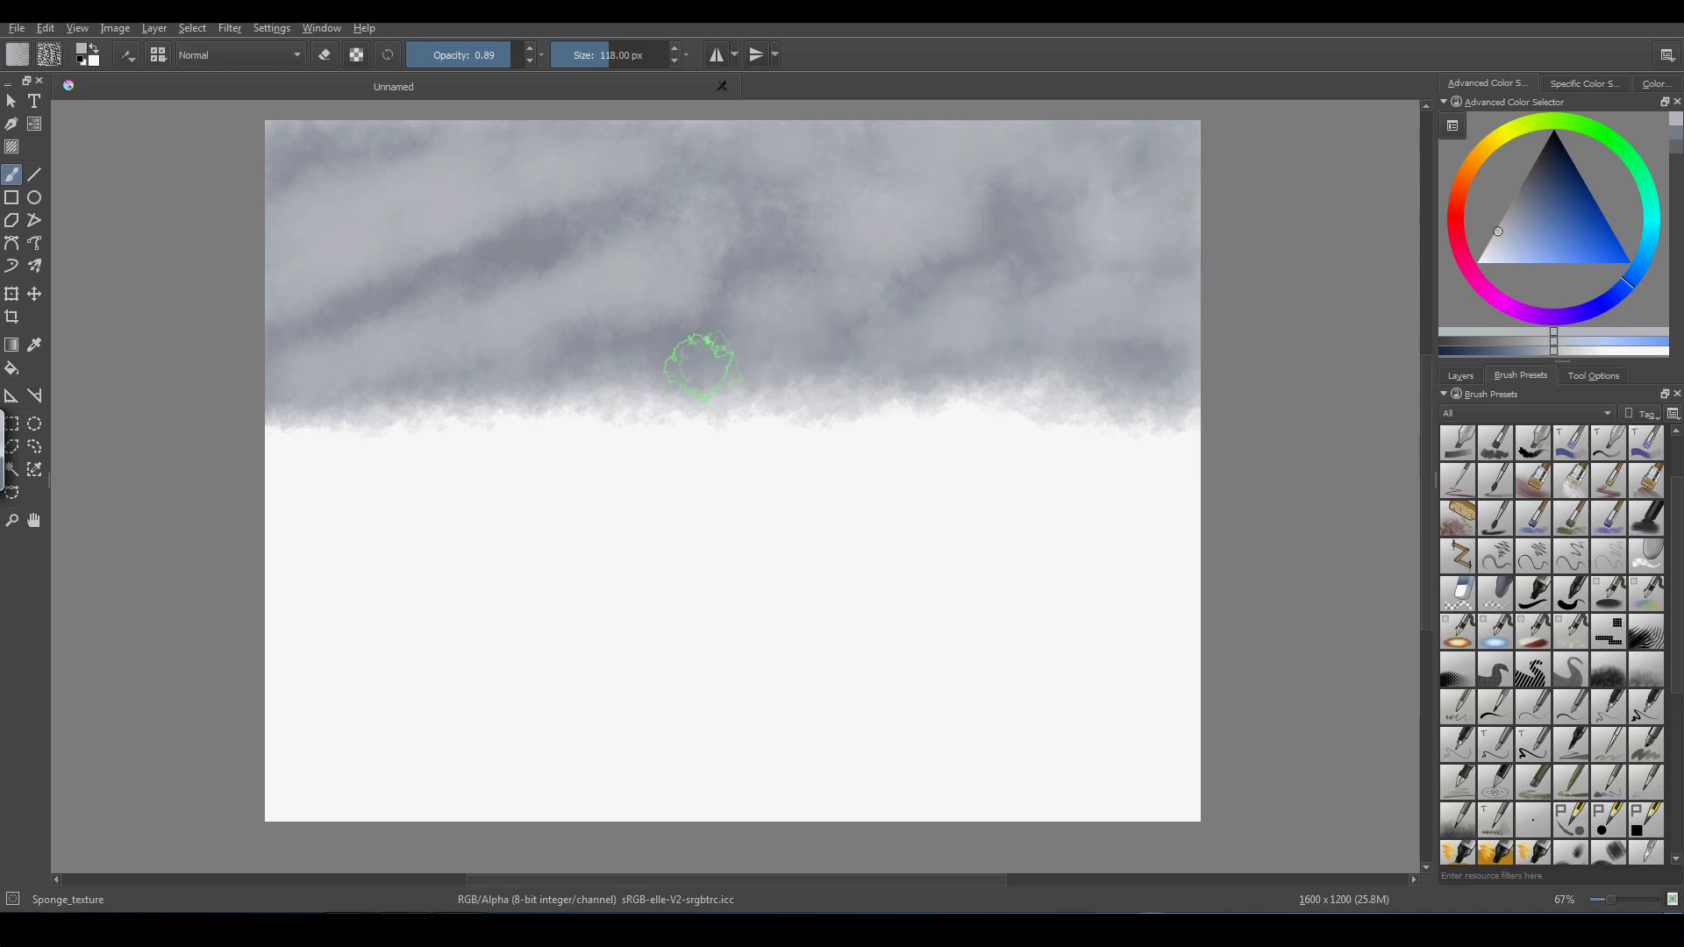
pyautogui.moveTo(702, 364); pyautogui.dragTo(468, 393)
pyautogui.moveTo(561, 334); pyautogui.dragTo(883, 334)
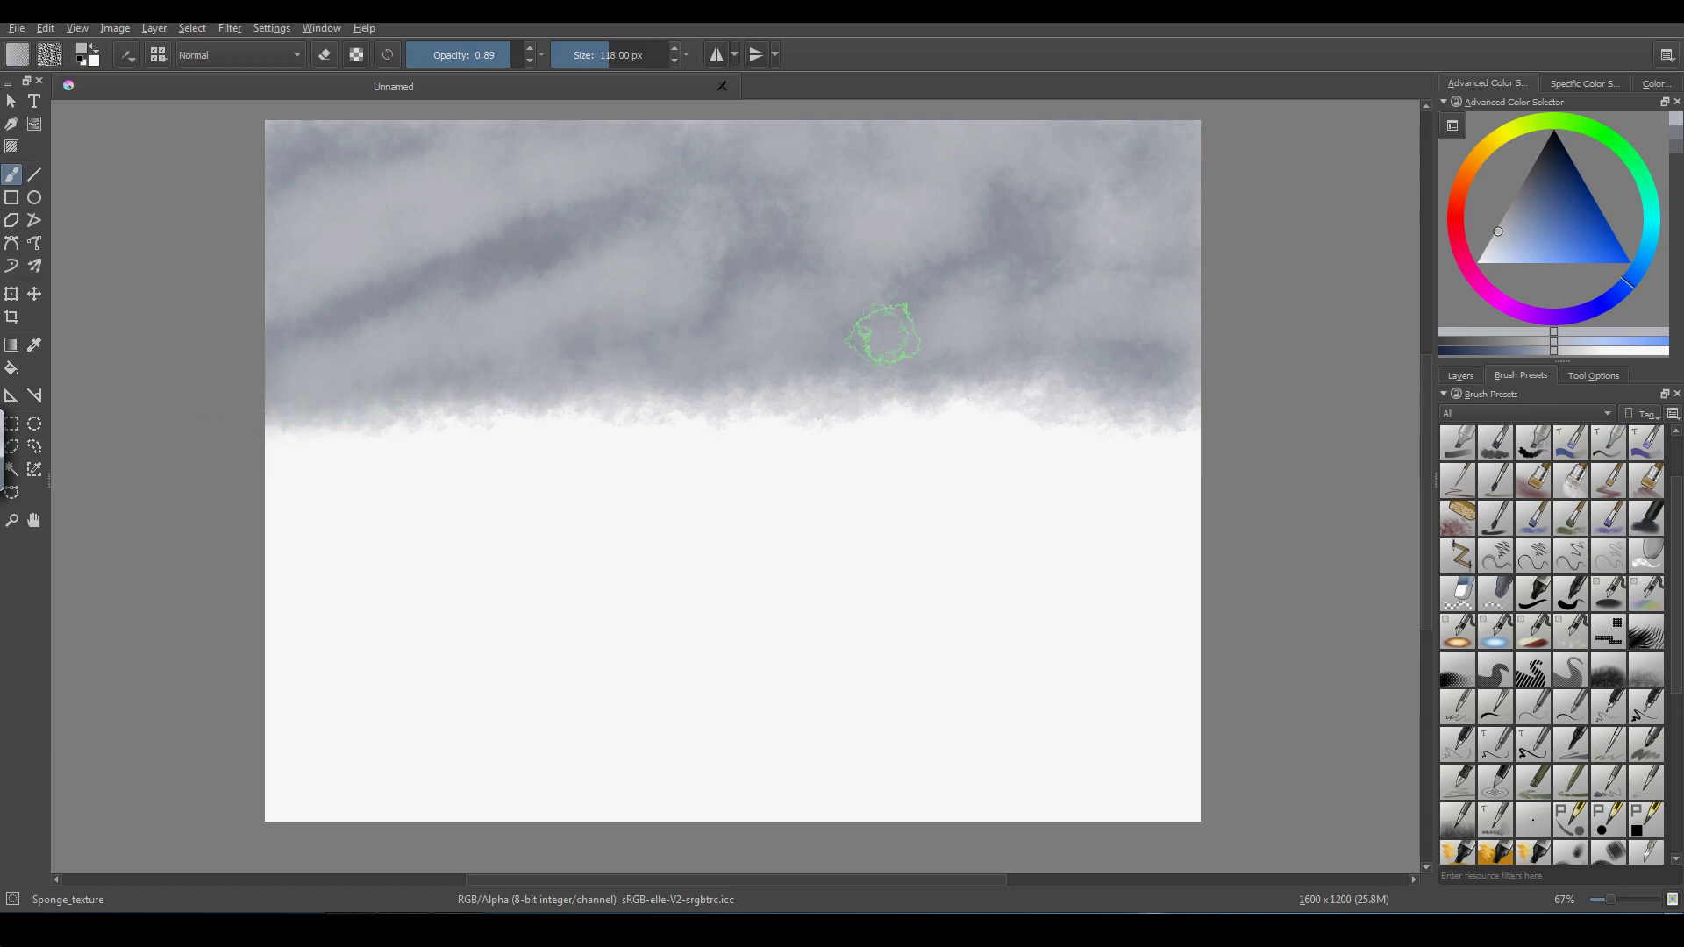
pyautogui.moveTo(1158, 340)
pyautogui.mouseDown()
pyautogui.moveTo(1041, 235)
pyautogui.moveTo(1173, 225)
pyautogui.mouseUp()
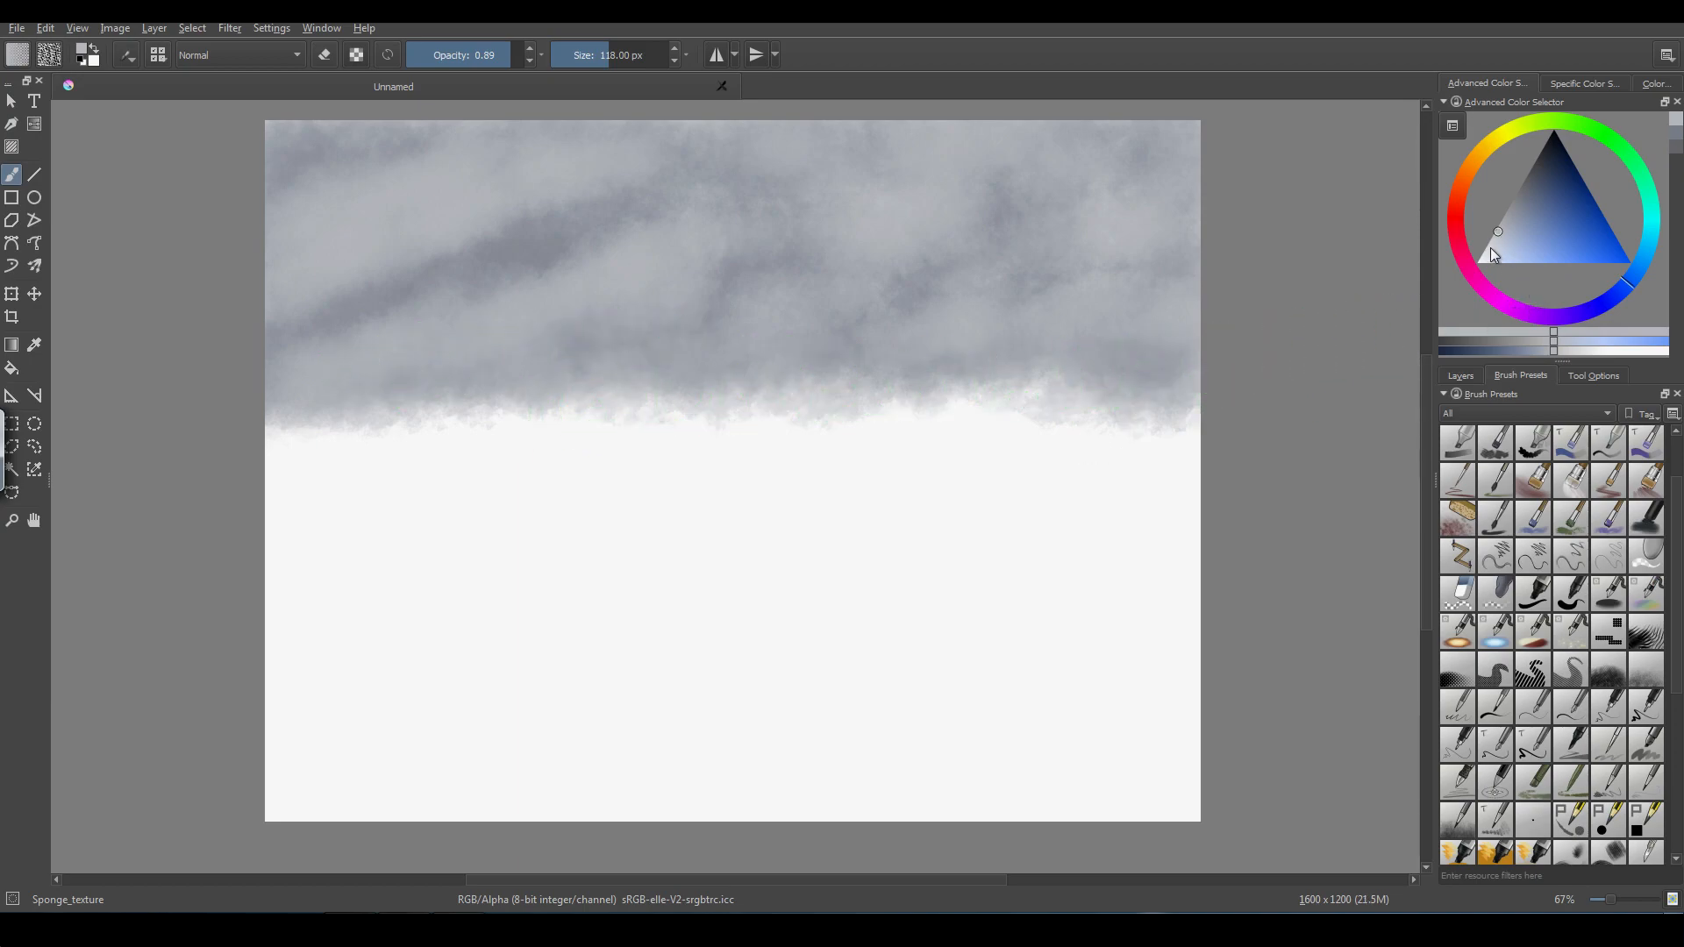
# - Dab near-white highlights onto the clouds across the sky with an 84 px brush
pyautogui.click(1490, 252)
pyautogui.press('[')
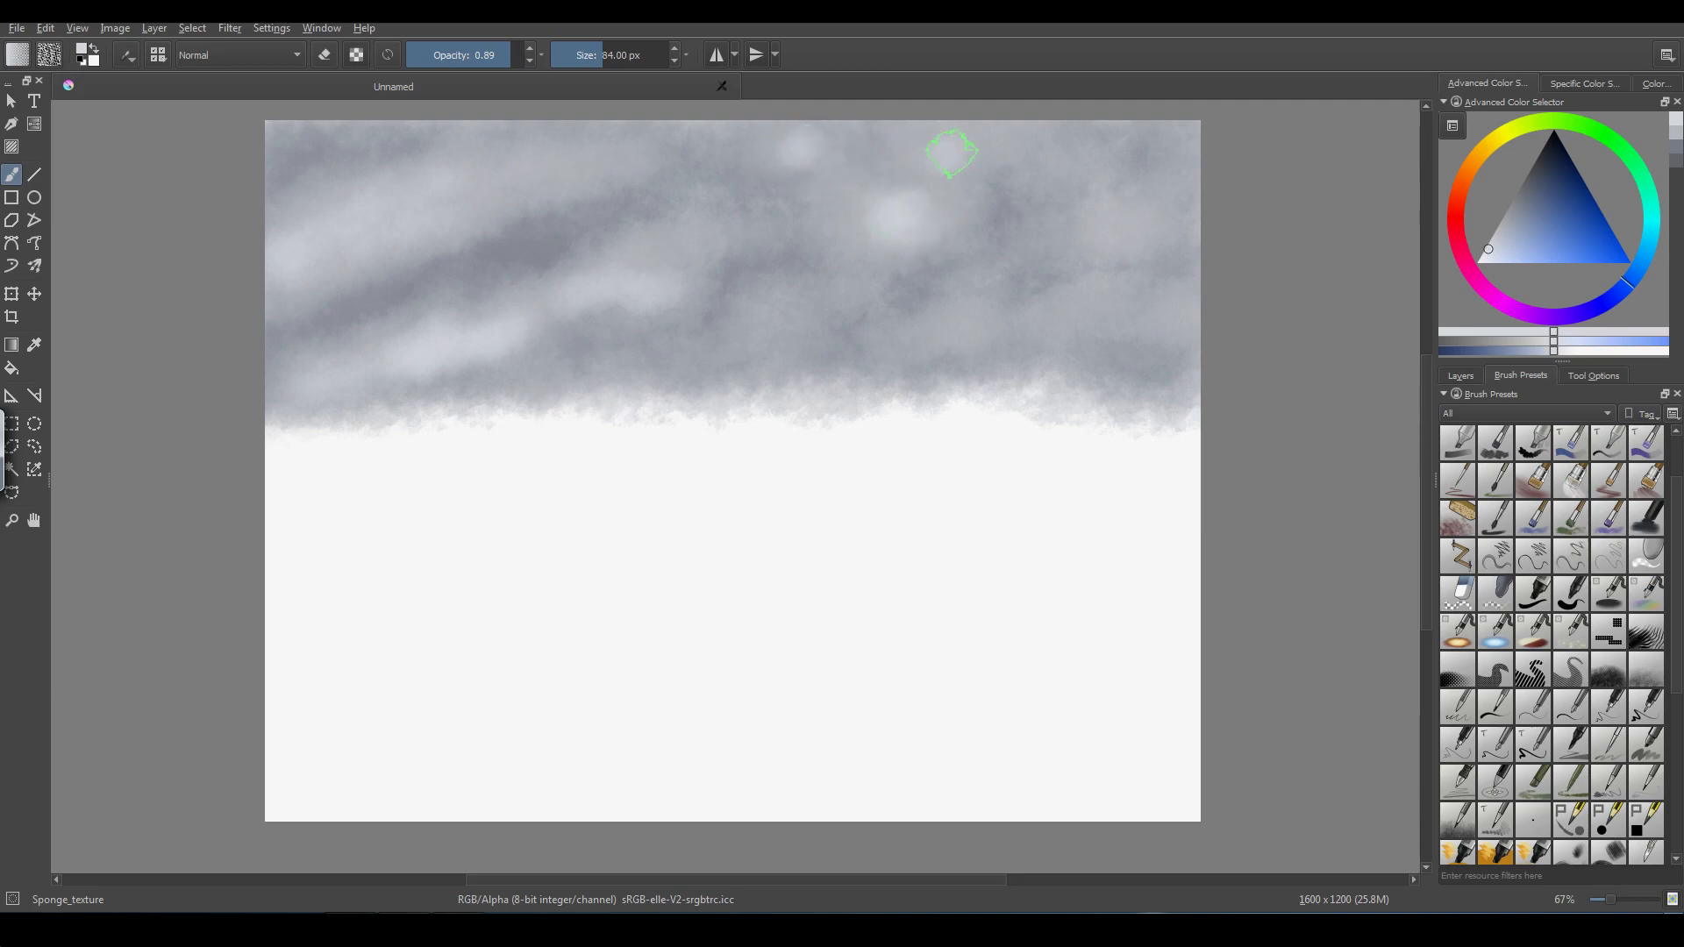
pyautogui.moveTo(771, 316); pyautogui.dragTo(806, 321)
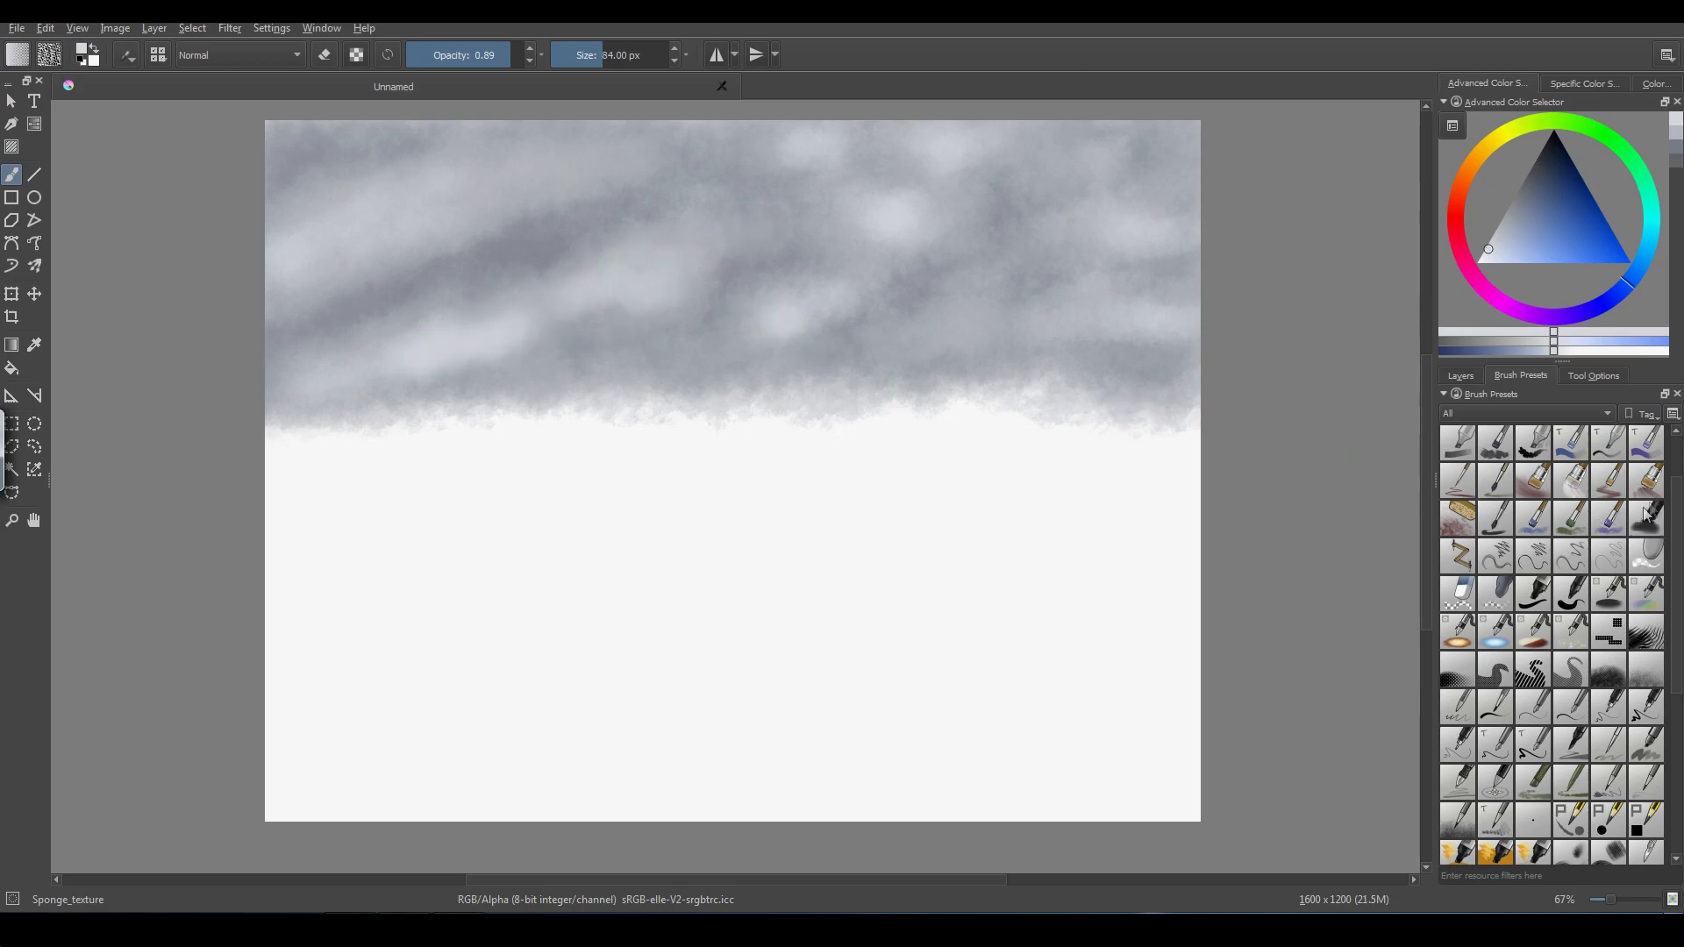
# - Soften the clouds across the sky with the FX_blur_light brush preset
pyautogui.scroll(1, 1678, 494)
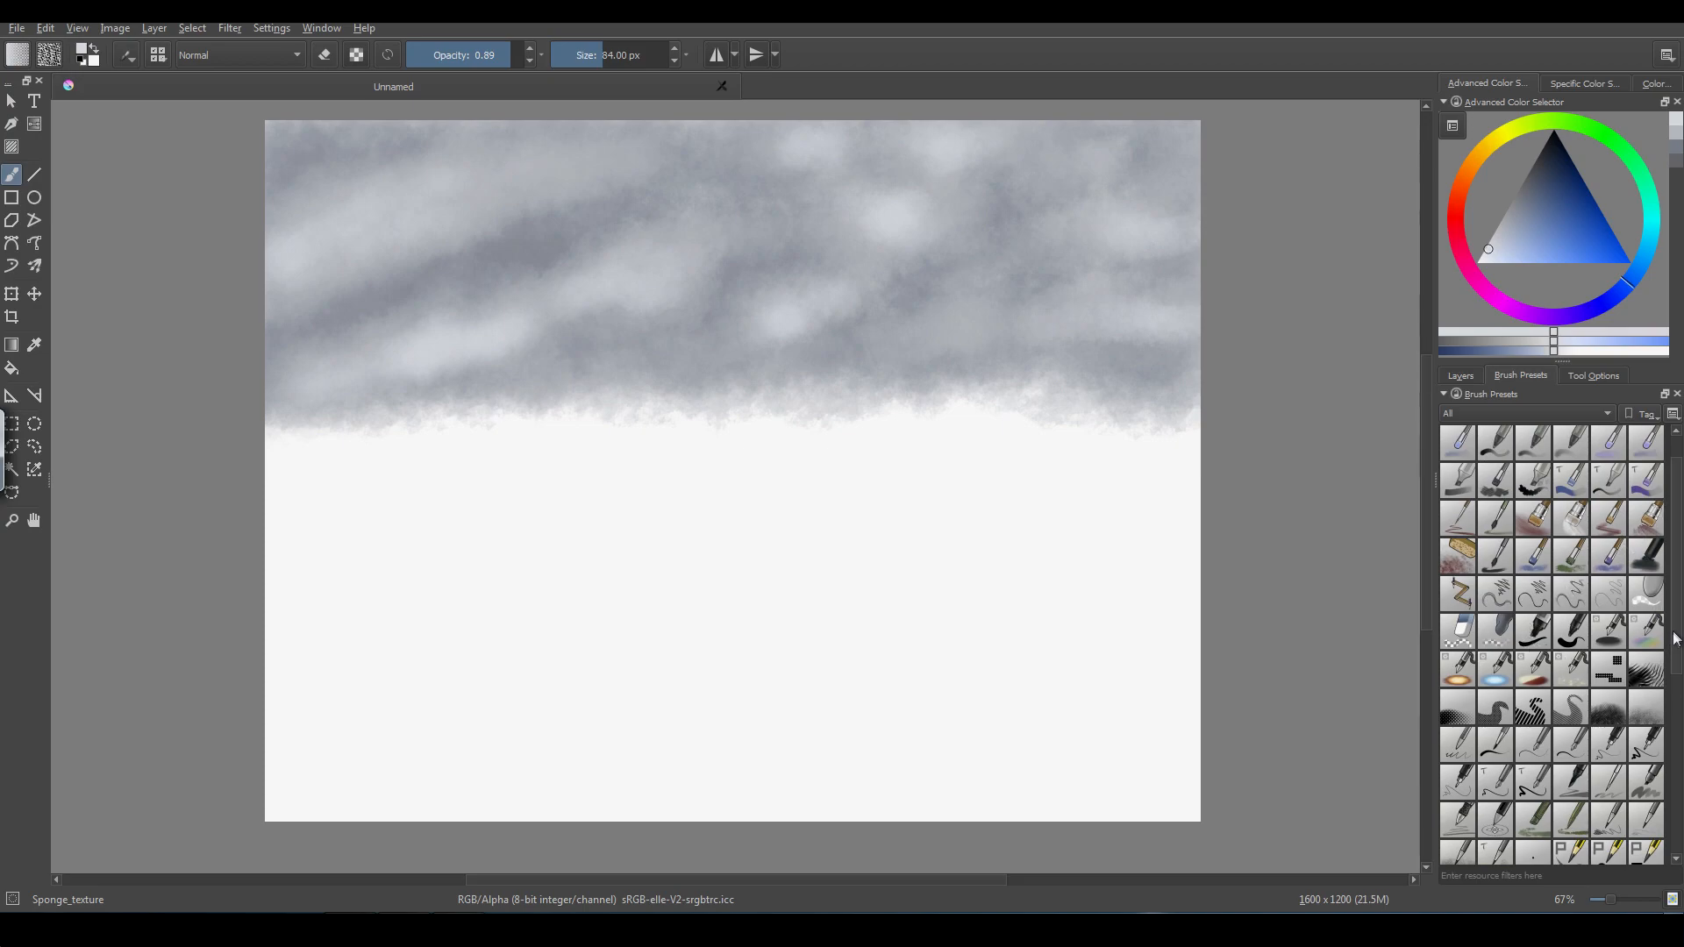
pyautogui.click(1610, 636)
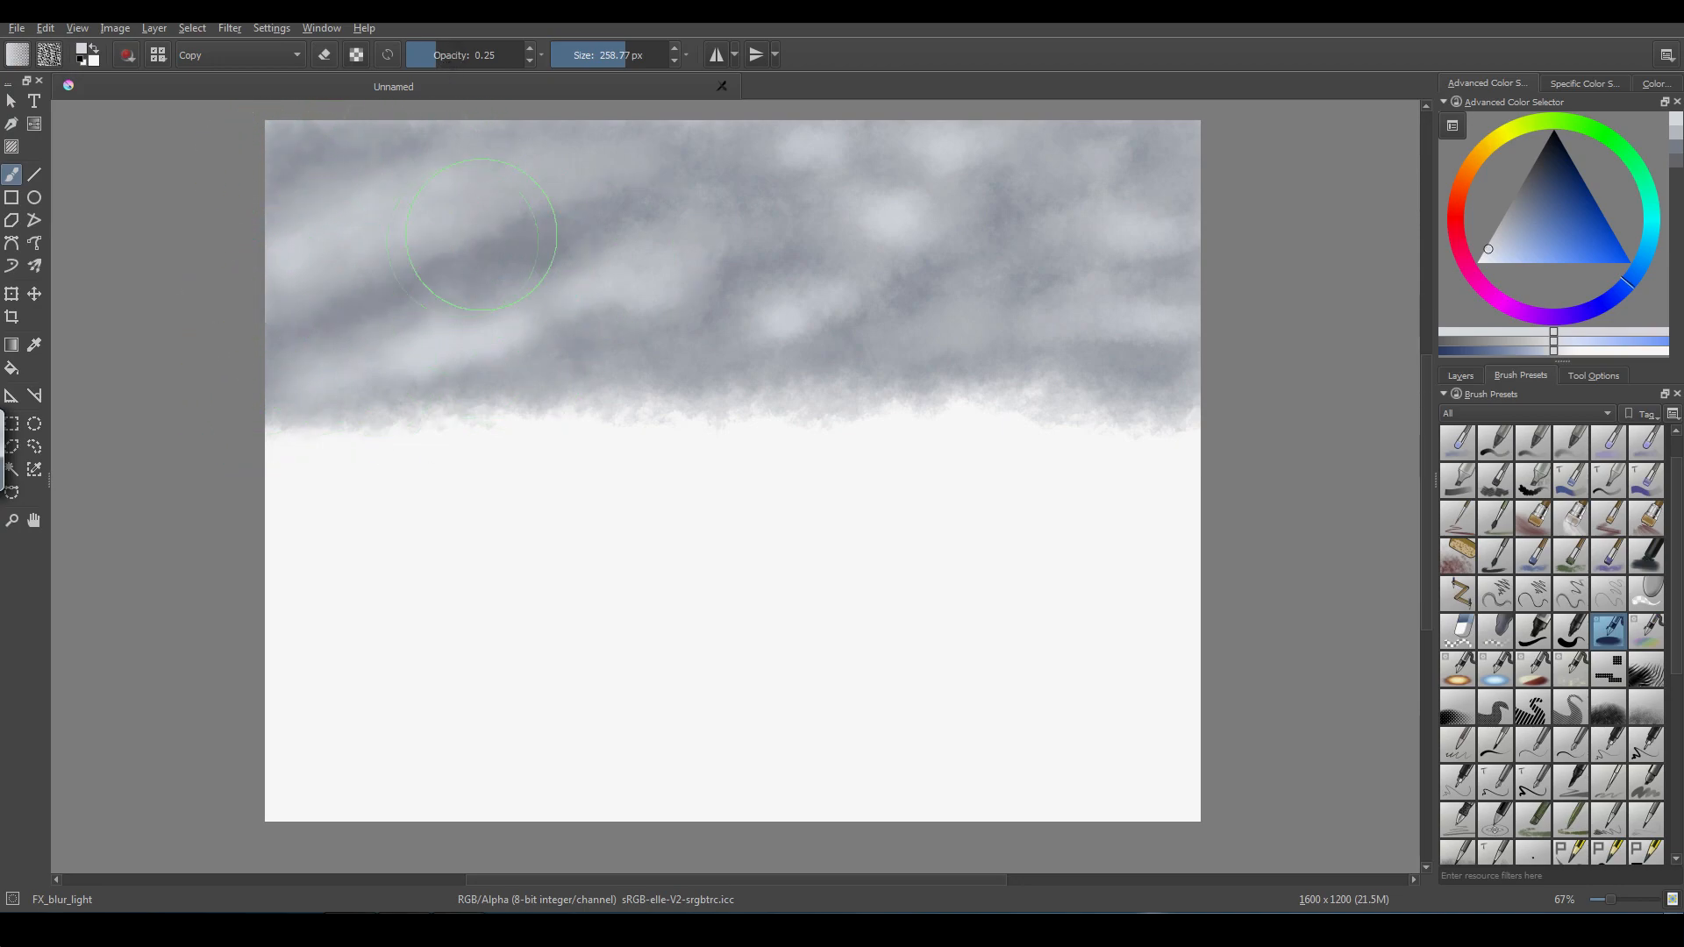
pyautogui.moveTo(480, 235)
pyautogui.mouseDown()
pyautogui.moveTo(446, 208)
pyautogui.moveTo(508, 148)
pyautogui.moveTo(441, 258)
pyautogui.moveTo(490, 113)
pyautogui.moveTo(564, 264)
pyautogui.moveTo(631, 215)
pyautogui.moveTo(731, 189)
pyautogui.moveTo(884, 196)
pyautogui.moveTo(970, 145)
pyautogui.mouseUp()
pyautogui.moveTo(854, 121)
pyautogui.mouseDown()
pyautogui.moveTo(881, 232)
pyautogui.moveTo(1026, 163)
pyautogui.moveTo(1149, 231)
pyautogui.moveTo(1196, 203)
pyautogui.moveTo(1183, 322)
pyautogui.moveTo(1143, 240)
pyautogui.moveTo(913, 296)
pyautogui.moveTo(1008, 178)
pyautogui.moveTo(943, 329)
pyautogui.moveTo(1010, 206)
pyautogui.moveTo(865, 283)
pyautogui.moveTo(774, 269)
pyautogui.moveTo(715, 194)
pyautogui.moveTo(607, 295)
pyautogui.moveTo(597, 200)
pyautogui.moveTo(518, 322)
pyautogui.moveTo(476, 186)
pyautogui.moveTo(320, 310)
pyautogui.moveTo(313, 166)
pyautogui.moveTo(389, 183)
pyautogui.moveTo(298, 142)
pyautogui.moveTo(290, 189)
pyautogui.moveTo(343, 424)
pyautogui.moveTo(263, 358)
pyautogui.moveTo(757, 303)
pyautogui.moveTo(853, 176)
pyautogui.moveTo(1028, 152)
pyautogui.moveTo(861, 331)
pyautogui.moveTo(1064, 370)
pyautogui.mouseUp()
# - Switch to the Bristles_hairy brush preset and choose a light-medium blue-grey colour
pyautogui.moveTo(1678, 544); pyautogui.dragTo(1679, 526)
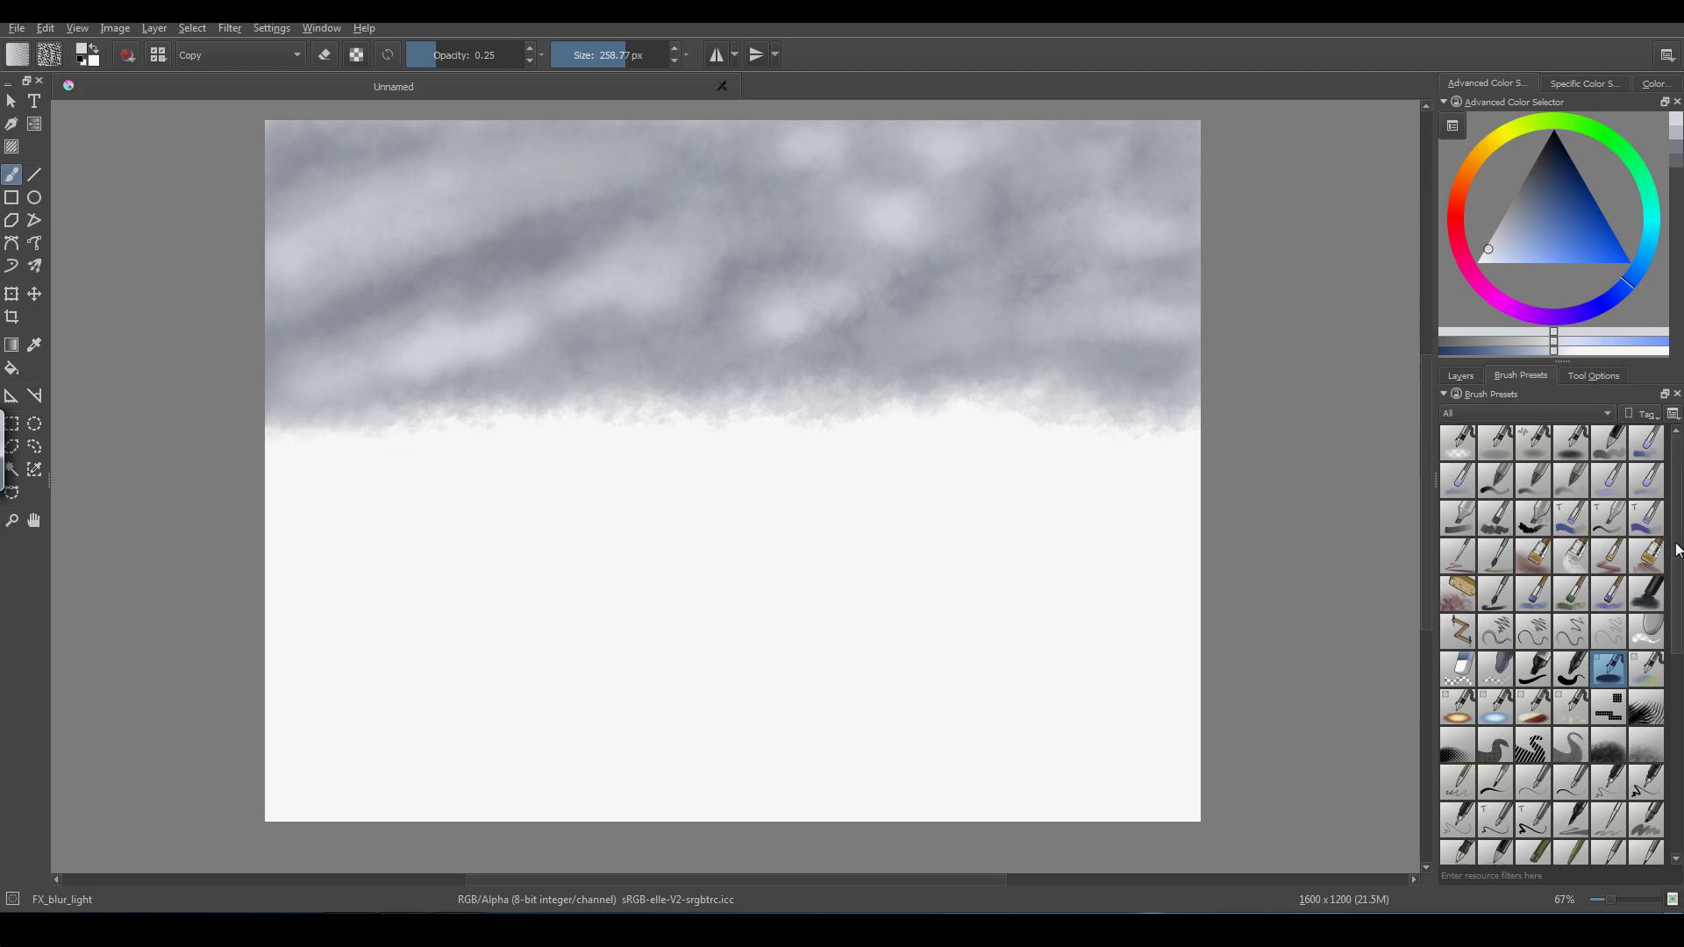
pyautogui.moveTo(1679, 550); pyautogui.dragTo(1679, 570)
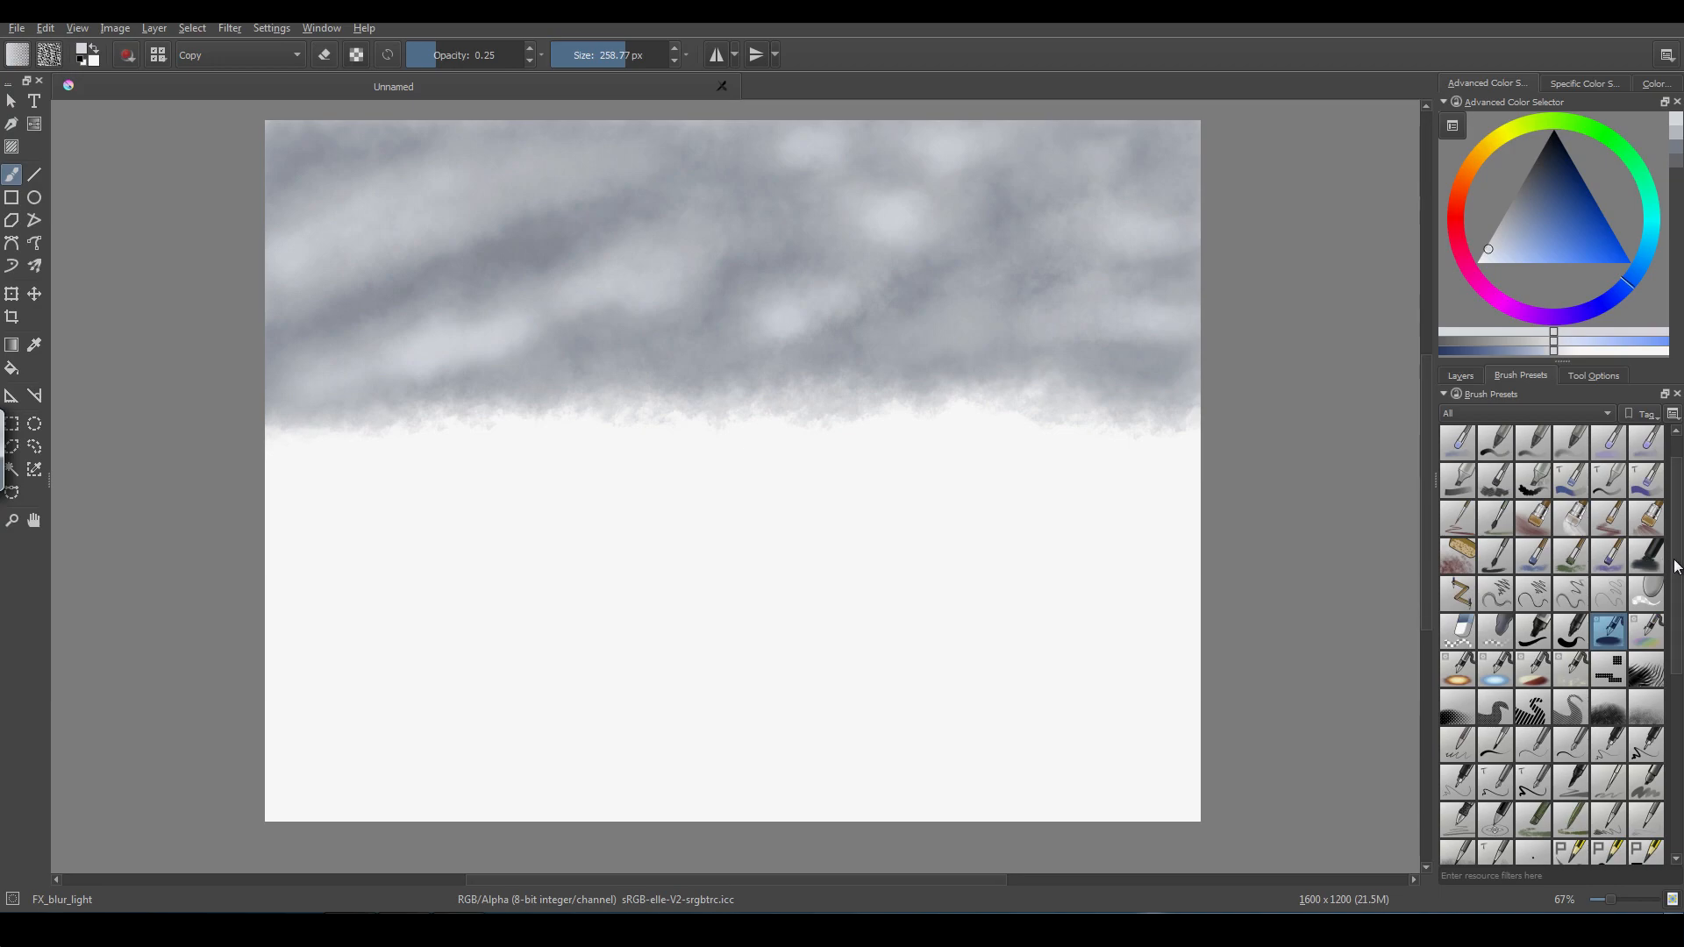
pyautogui.scroll(1, 1676, 563)
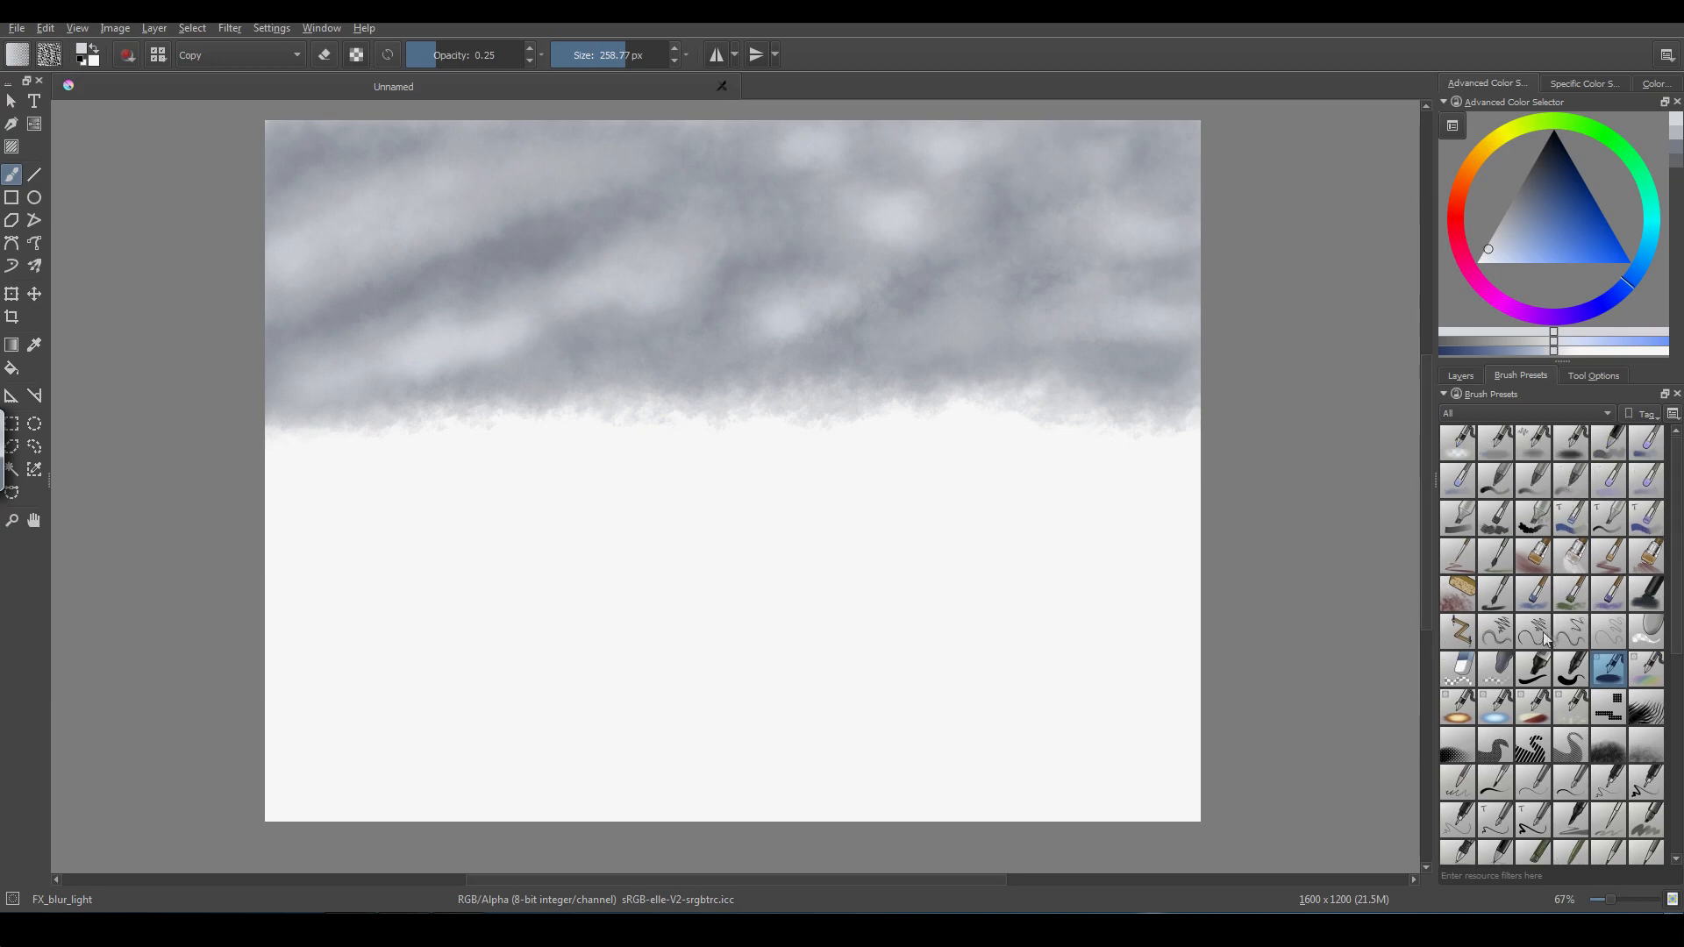
pyautogui.click(1496, 593)
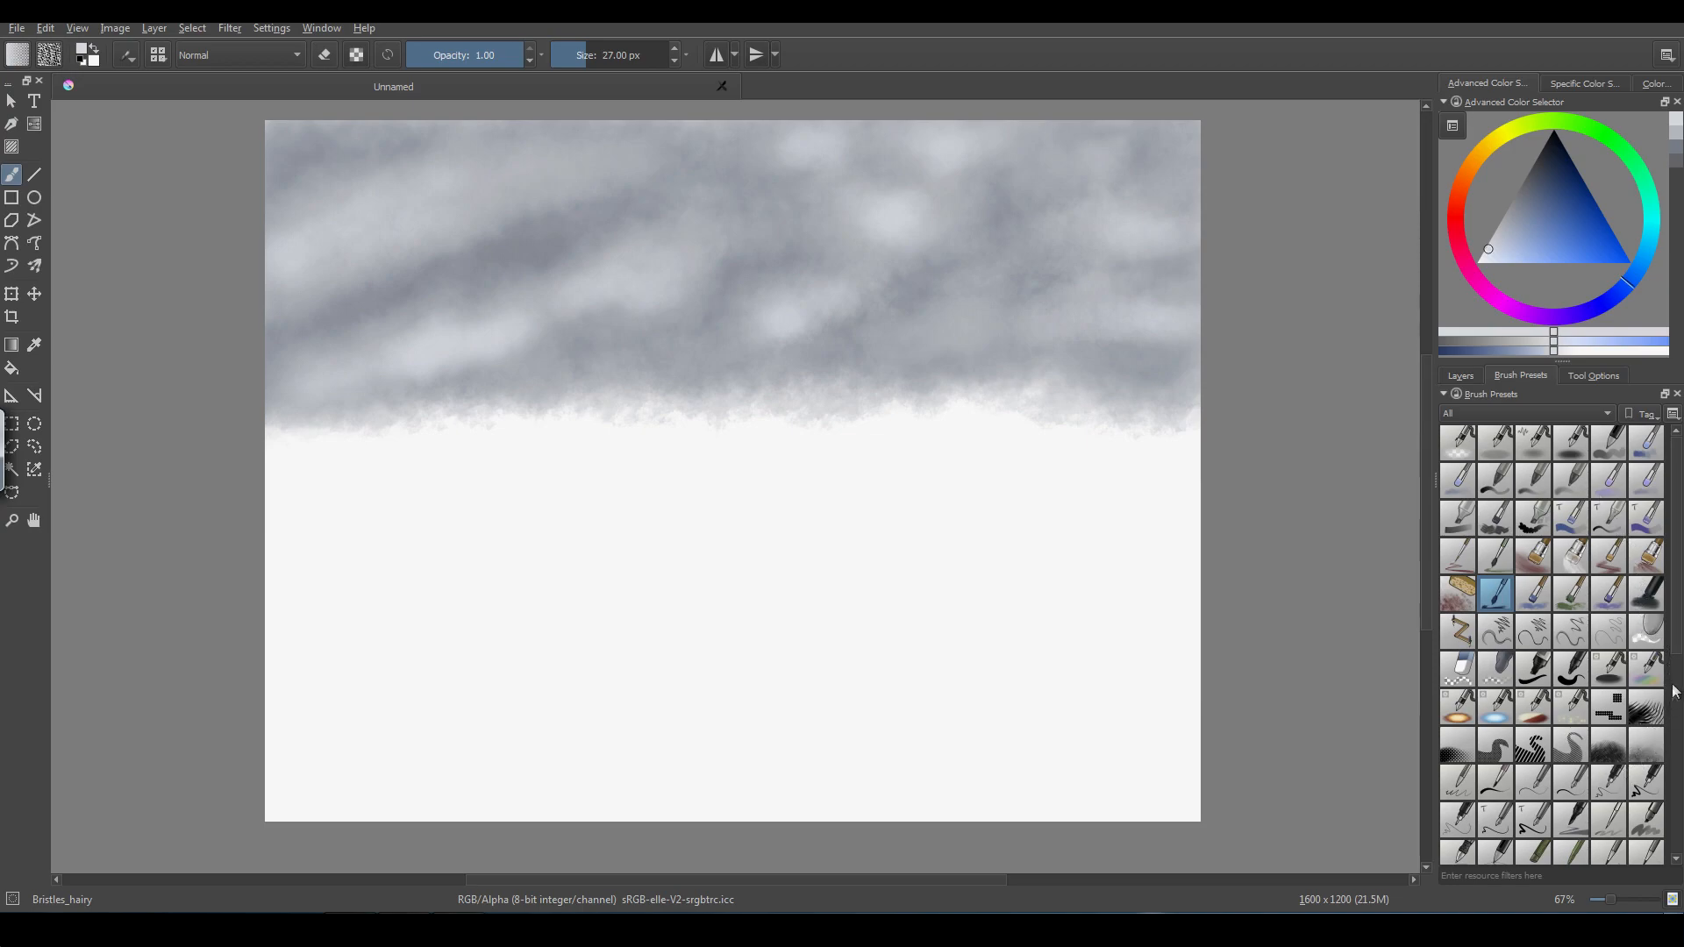
pyautogui.moveTo(1680, 645); pyautogui.dragTo(1678, 656)
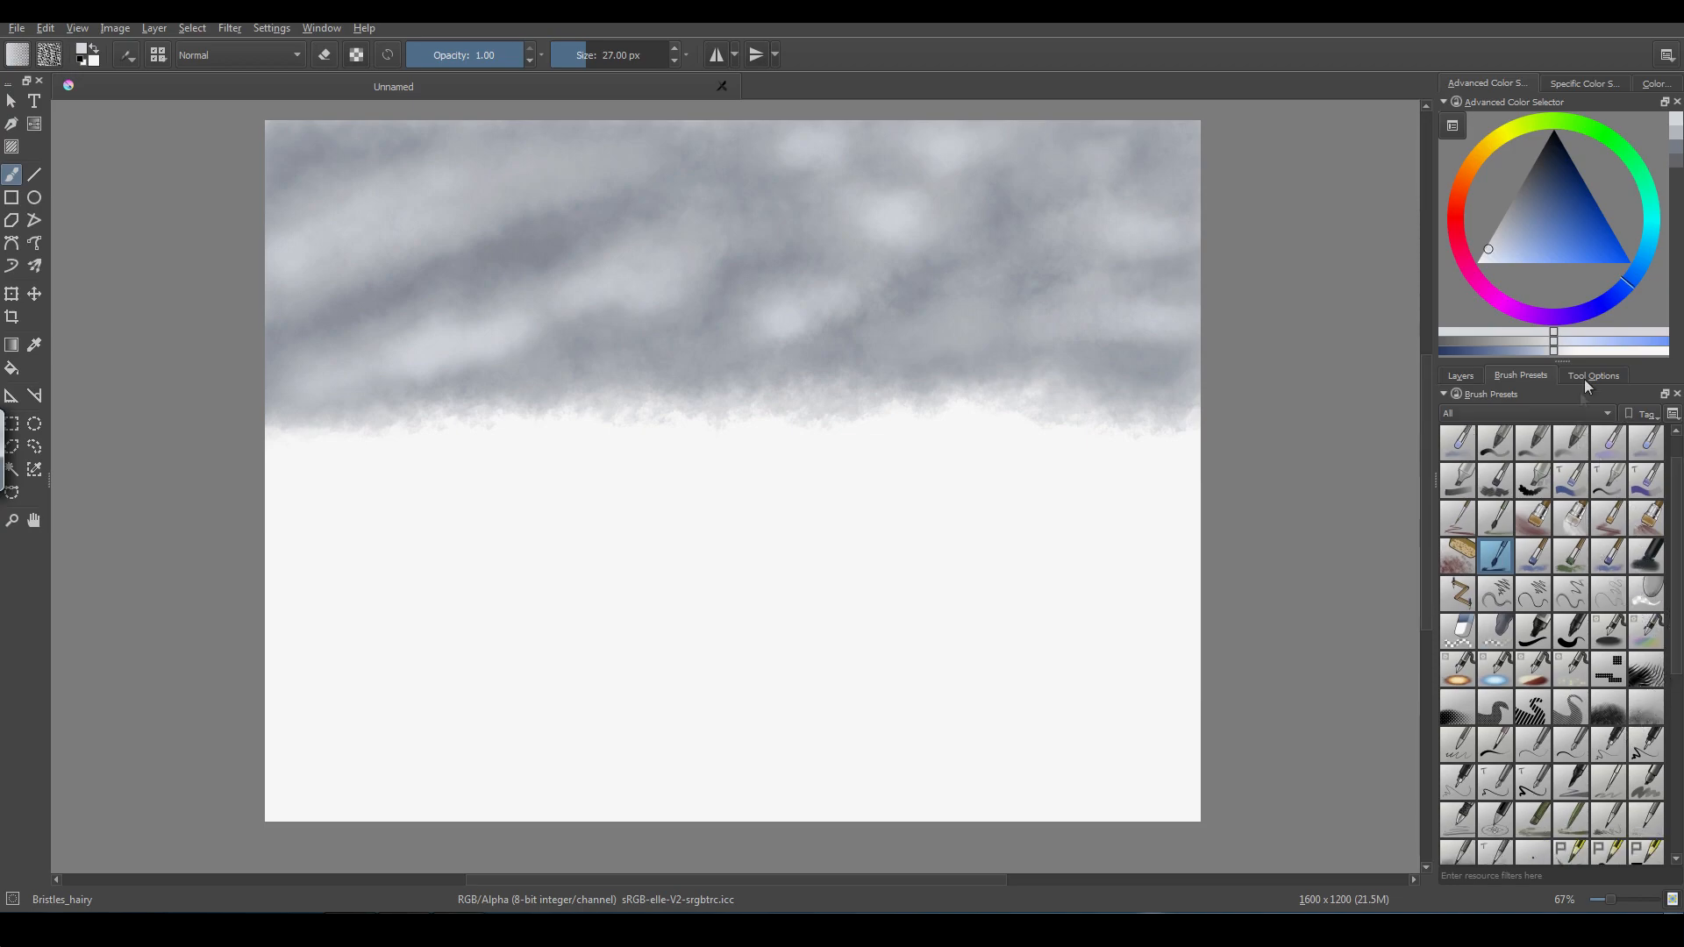
pyautogui.moveTo(1505, 240); pyautogui.dragTo(1512, 219)
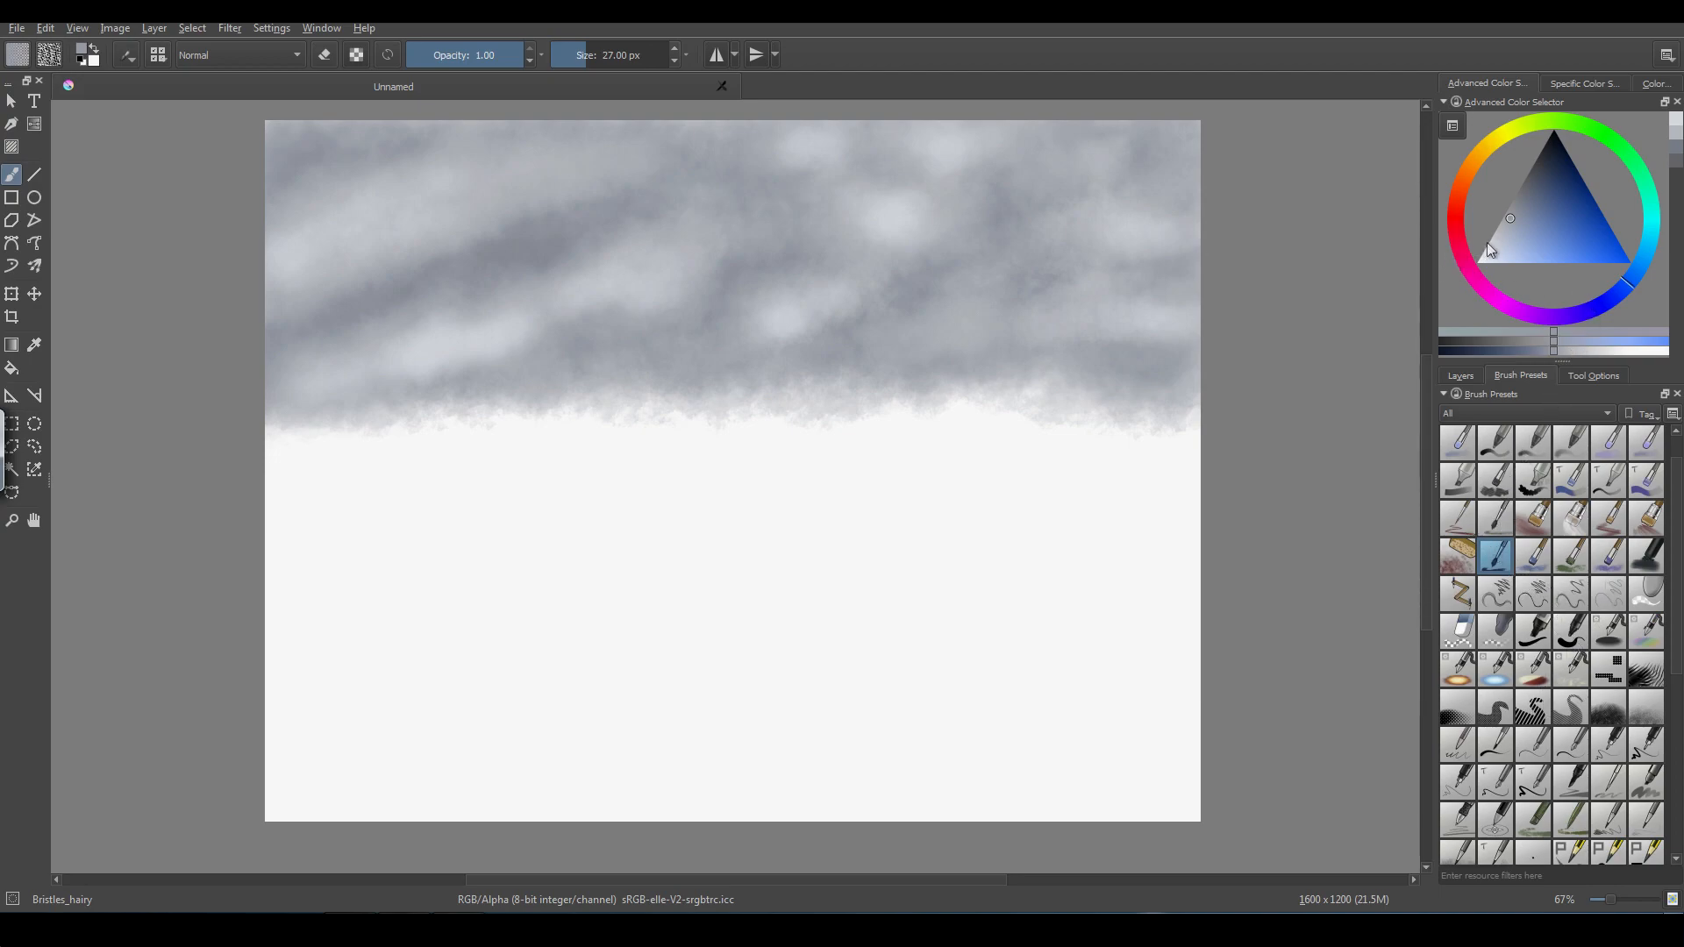
pyautogui.click(1504, 224)
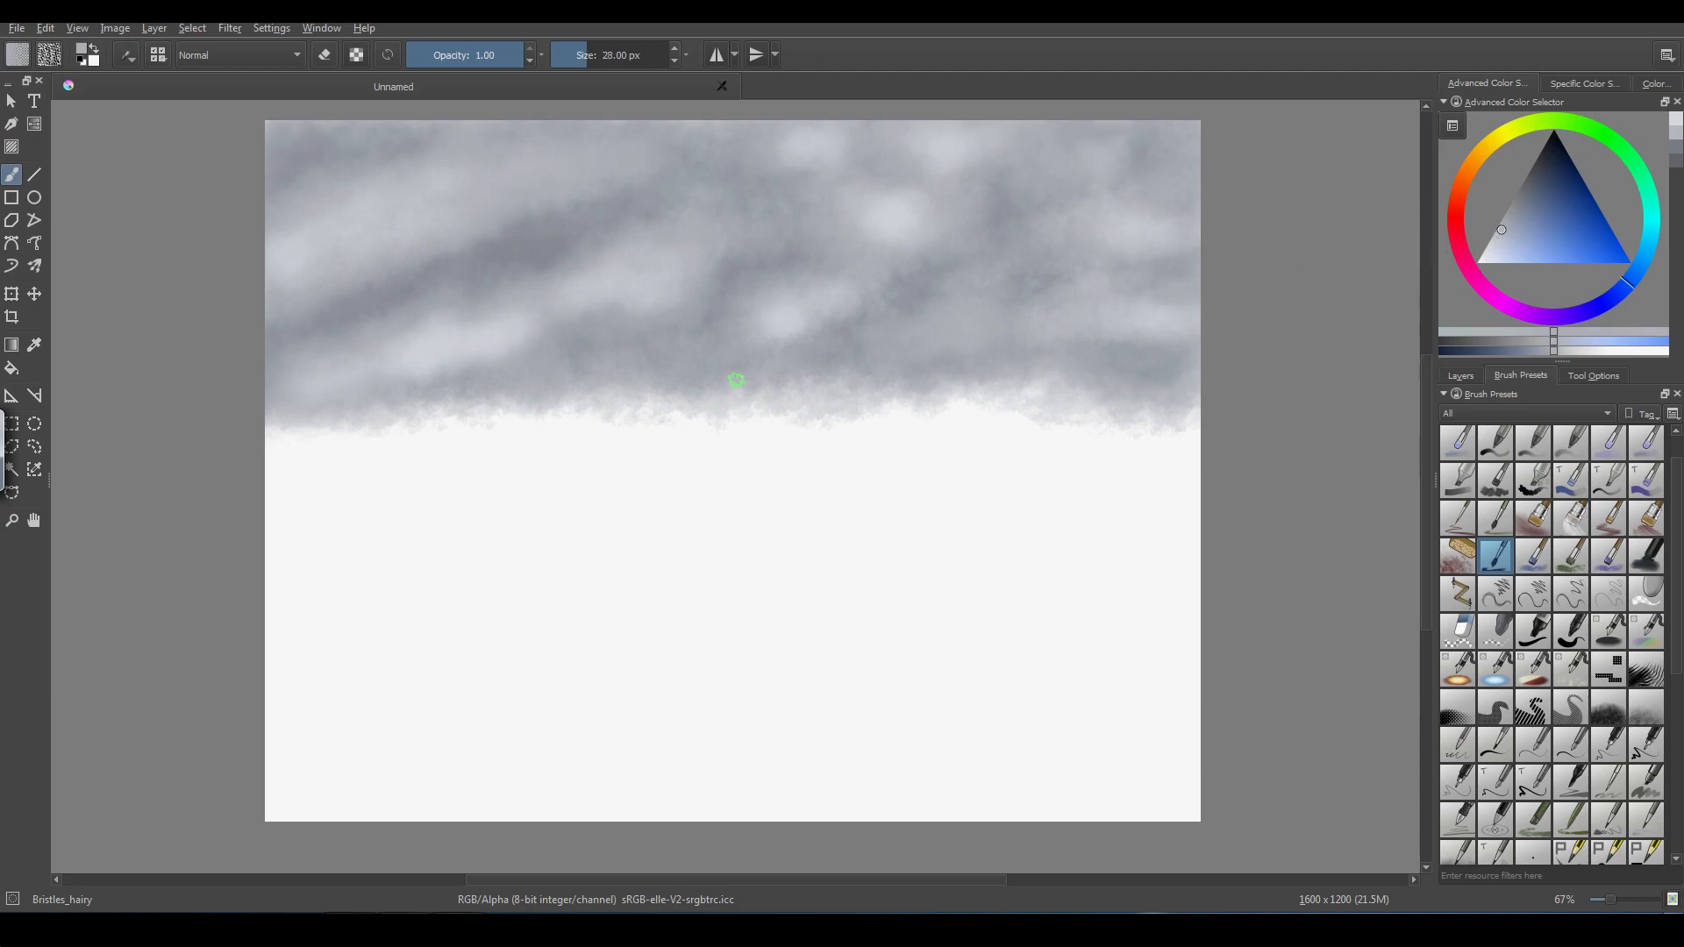
# - Enlarge the bristle brush to 126 px and paint a grey band under the left part of the sky
pyautogui.press(']')
pyautogui.press(']')
pyautogui.press(']')
pyautogui.press(']')
pyautogui.press(']')
pyautogui.press(']')
pyautogui.press(']')
pyautogui.press(']')
pyautogui.press(']')
pyautogui.press(']')
pyautogui.press(']')
pyautogui.moveTo(281, 405)
pyautogui.mouseDown()
pyautogui.moveTo(352, 416)
pyautogui.moveTo(242, 397)
pyautogui.moveTo(245, 381)
pyautogui.moveTo(542, 434)
pyautogui.moveTo(420, 447)
pyautogui.moveTo(373, 418)
pyautogui.moveTo(276, 409)
pyautogui.moveTo(475, 418)
pyautogui.moveTo(247, 403)
pyautogui.moveTo(287, 411)
pyautogui.moveTo(307, 392)
pyautogui.moveTo(282, 390)
pyautogui.moveTo(556, 428)
pyautogui.moveTo(307, 416)
pyautogui.mouseUp()
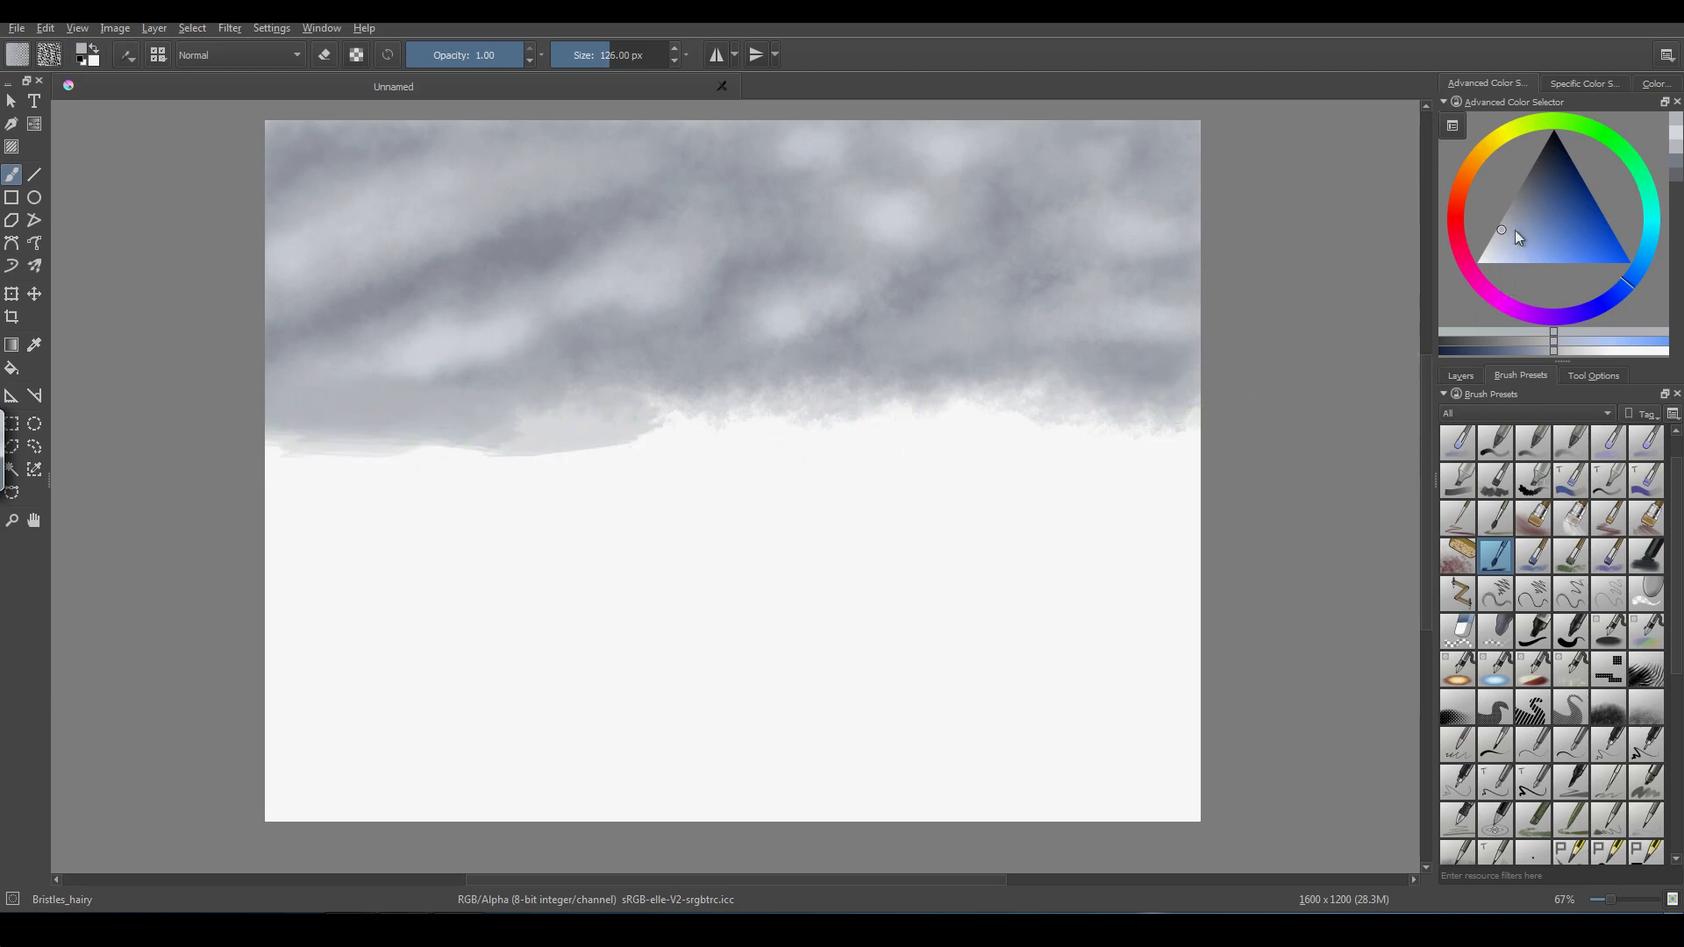
# - Pick a more neutral, slightly darker grey and paint a horizontal band across the full canvas width beneath the sky
pyautogui.moveTo(1503, 230); pyautogui.dragTo(1502, 222)
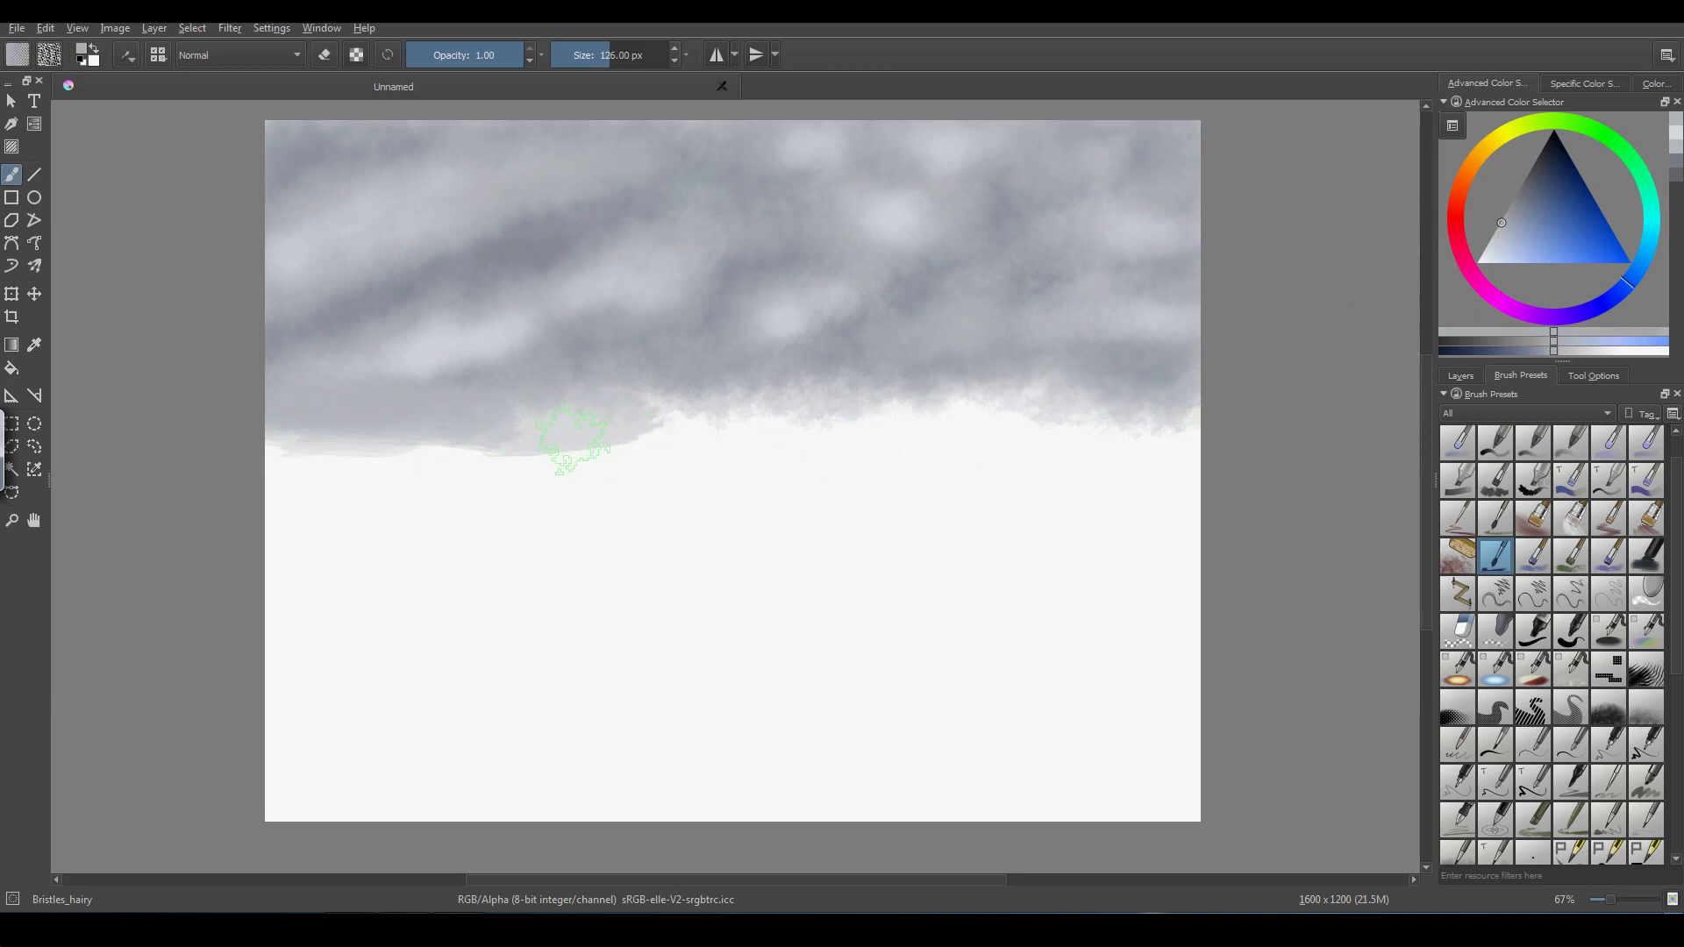
pyautogui.moveTo(305, 406)
pyautogui.mouseDown()
pyautogui.moveTo(363, 408)
pyautogui.moveTo(282, 403)
pyautogui.moveTo(680, 409)
pyautogui.mouseUp()
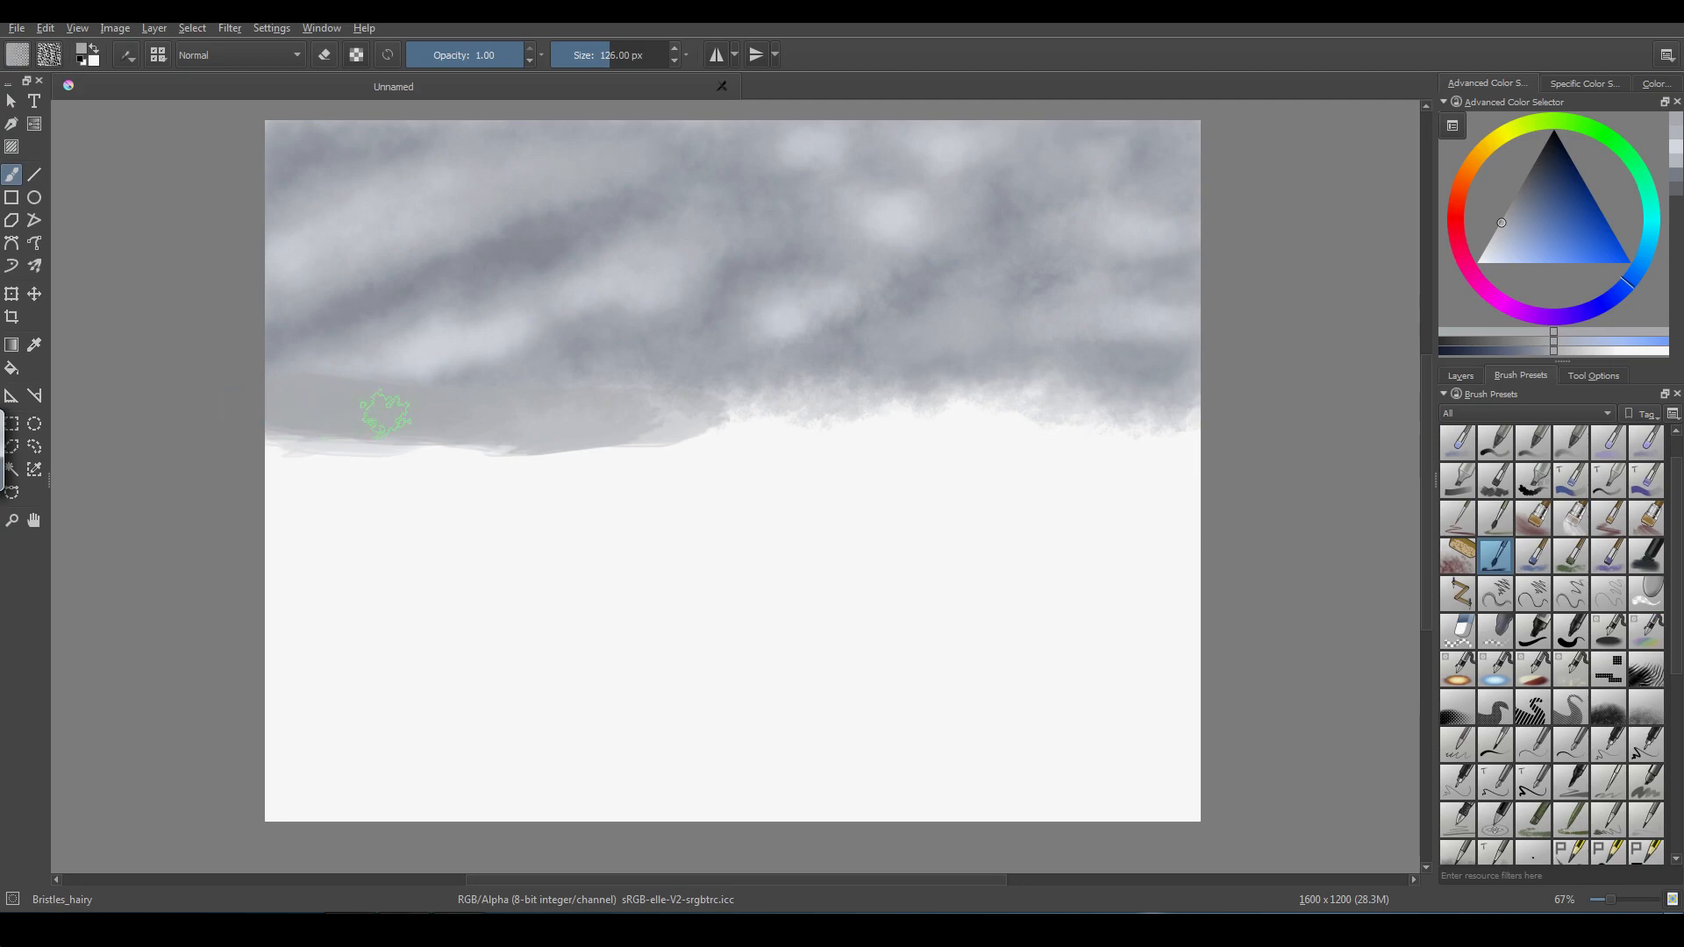
pyautogui.moveTo(387, 414)
pyautogui.mouseDown()
pyautogui.moveTo(805, 432)
pyautogui.moveTo(1210, 415)
pyautogui.moveTo(1111, 441)
pyautogui.moveTo(1152, 439)
pyautogui.moveTo(678, 445)
pyautogui.moveTo(273, 419)
pyautogui.moveTo(787, 430)
pyautogui.moveTo(585, 418)
pyautogui.moveTo(782, 429)
pyautogui.moveTo(629, 419)
pyautogui.moveTo(791, 443)
pyautogui.moveTo(877, 414)
pyautogui.moveTo(822, 418)
pyautogui.moveTo(1054, 418)
pyautogui.moveTo(975, 424)
pyautogui.moveTo(1184, 447)
pyautogui.moveTo(1198, 427)
pyautogui.moveTo(314, 421)
pyautogui.moveTo(266, 418)
pyautogui.moveTo(314, 403)
pyautogui.moveTo(256, 399)
pyautogui.moveTo(251, 444)
pyautogui.moveTo(780, 439)
pyautogui.moveTo(251, 395)
pyautogui.moveTo(441, 455)
pyautogui.moveTo(756, 461)
pyautogui.moveTo(661, 398)
pyautogui.moveTo(692, 380)
pyautogui.moveTo(662, 395)
pyautogui.moveTo(827, 413)
pyautogui.moveTo(668, 399)
pyautogui.mouseUp()
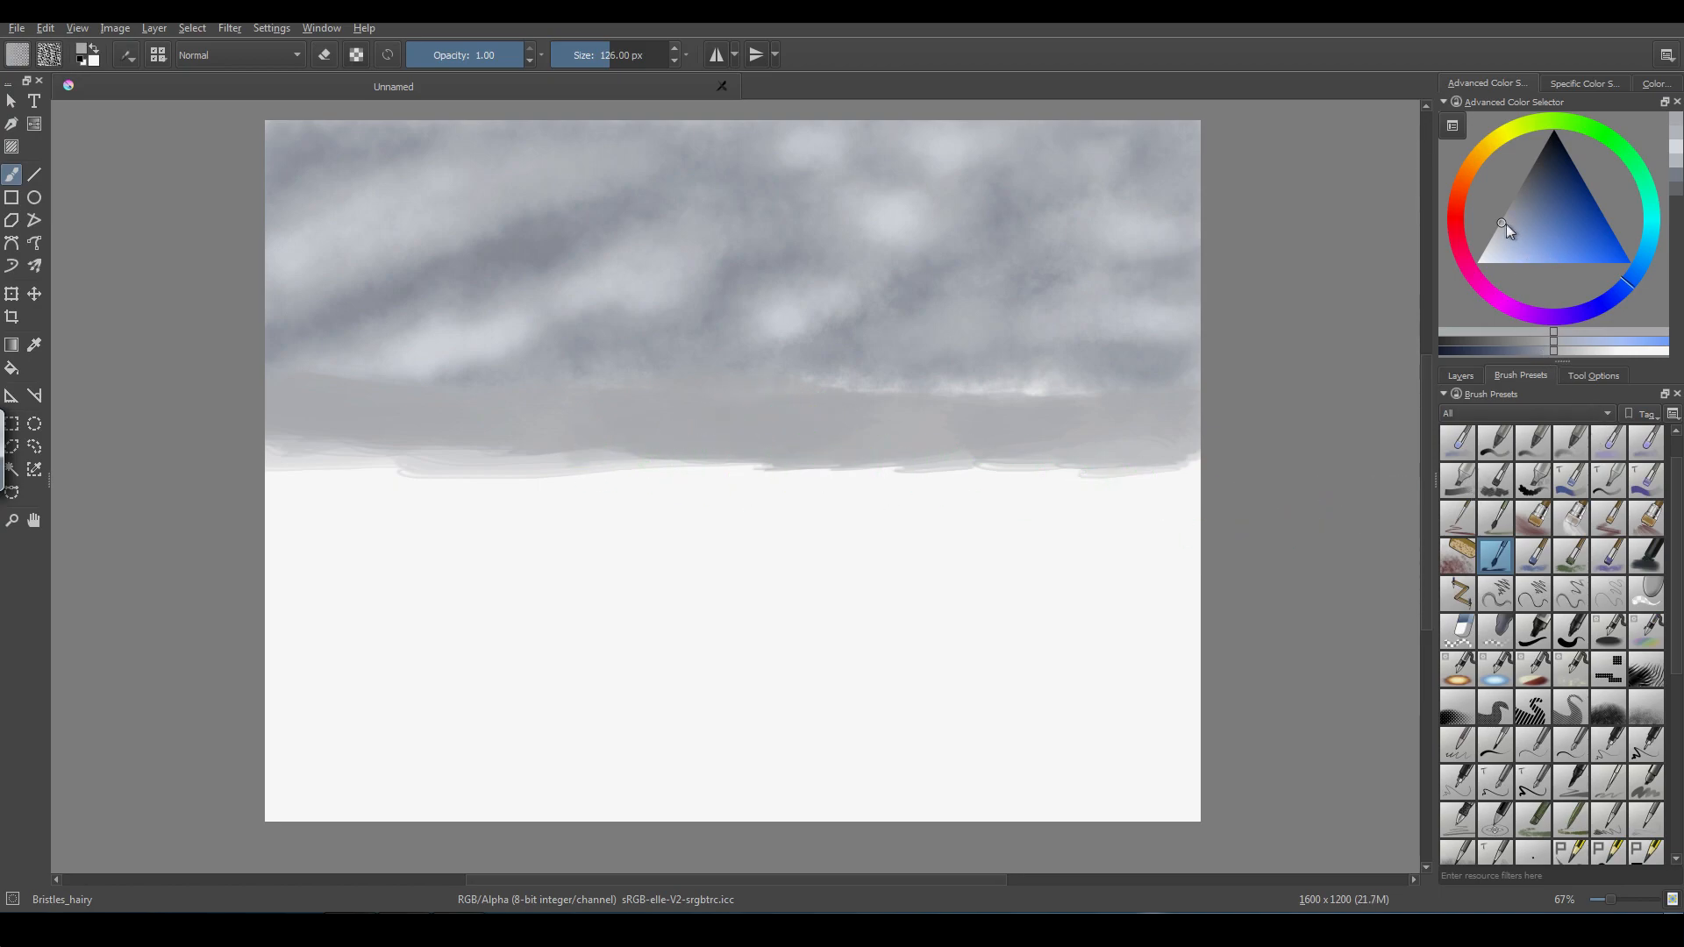
# - Pick a slightly darker grey and repaint the horizon band across the canvas beneath the sky
pyautogui.click(1505, 212)
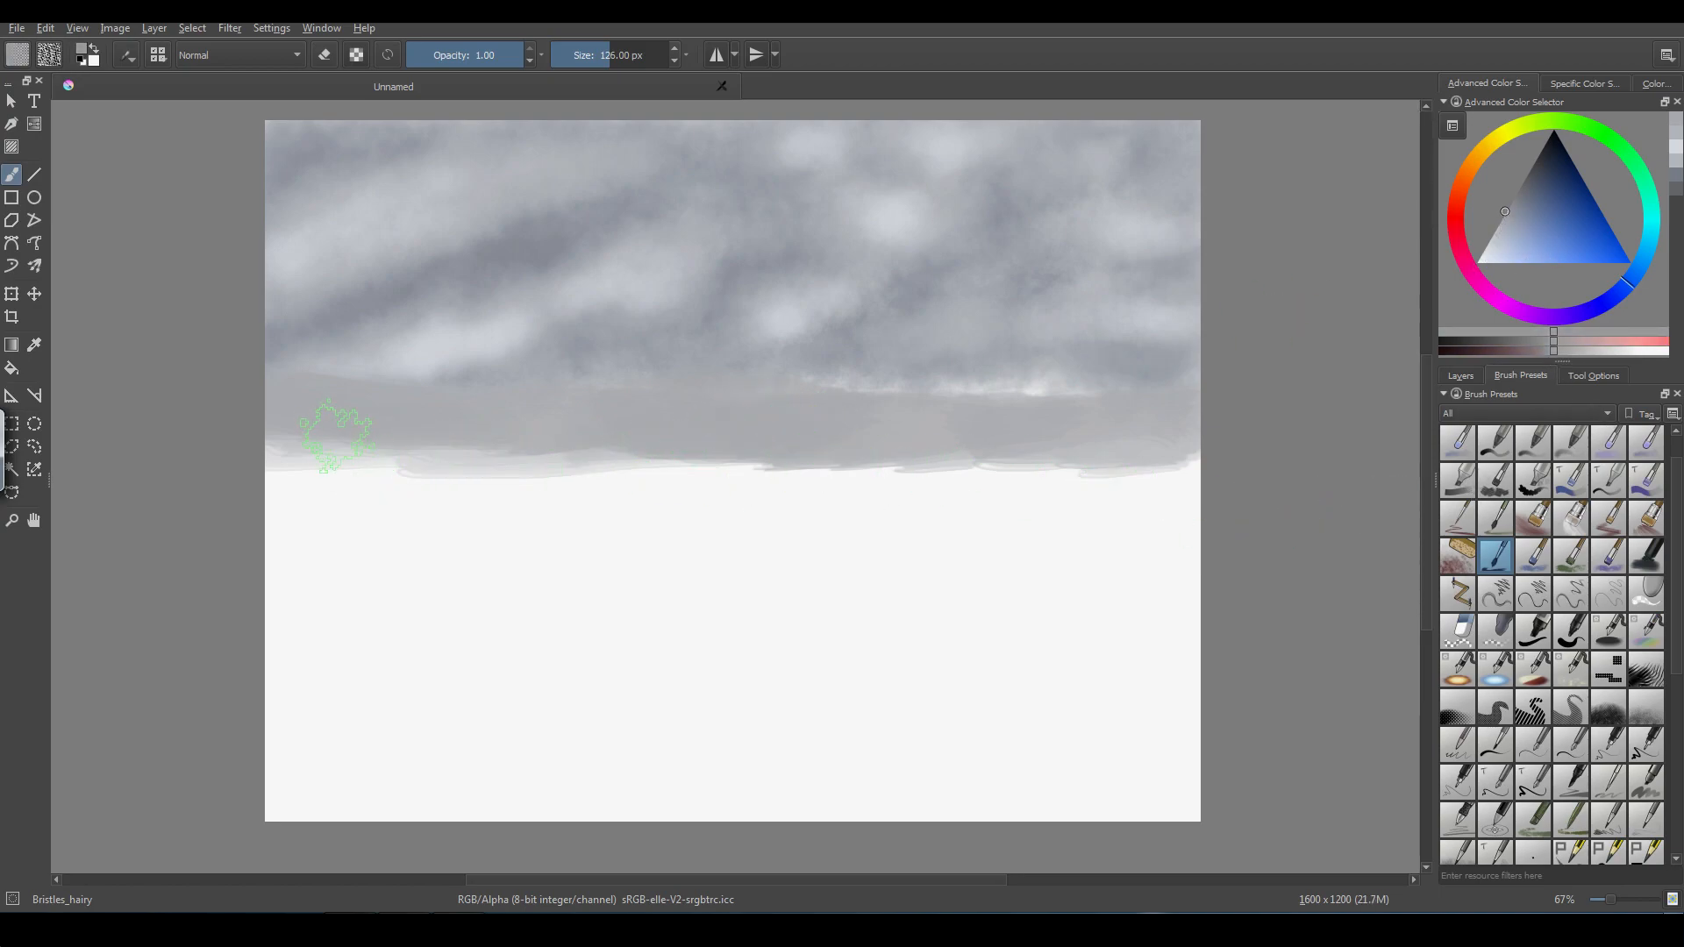
pyautogui.moveTo(289, 412)
pyautogui.mouseDown()
pyautogui.moveTo(496, 422)
pyautogui.moveTo(790, 400)
pyautogui.moveTo(735, 427)
pyautogui.moveTo(764, 441)
pyautogui.moveTo(874, 417)
pyautogui.moveTo(965, 426)
pyautogui.moveTo(932, 449)
pyautogui.moveTo(855, 431)
pyautogui.moveTo(1192, 419)
pyautogui.moveTo(1182, 446)
pyautogui.moveTo(841, 410)
pyautogui.moveTo(1054, 423)
pyautogui.mouseUp()
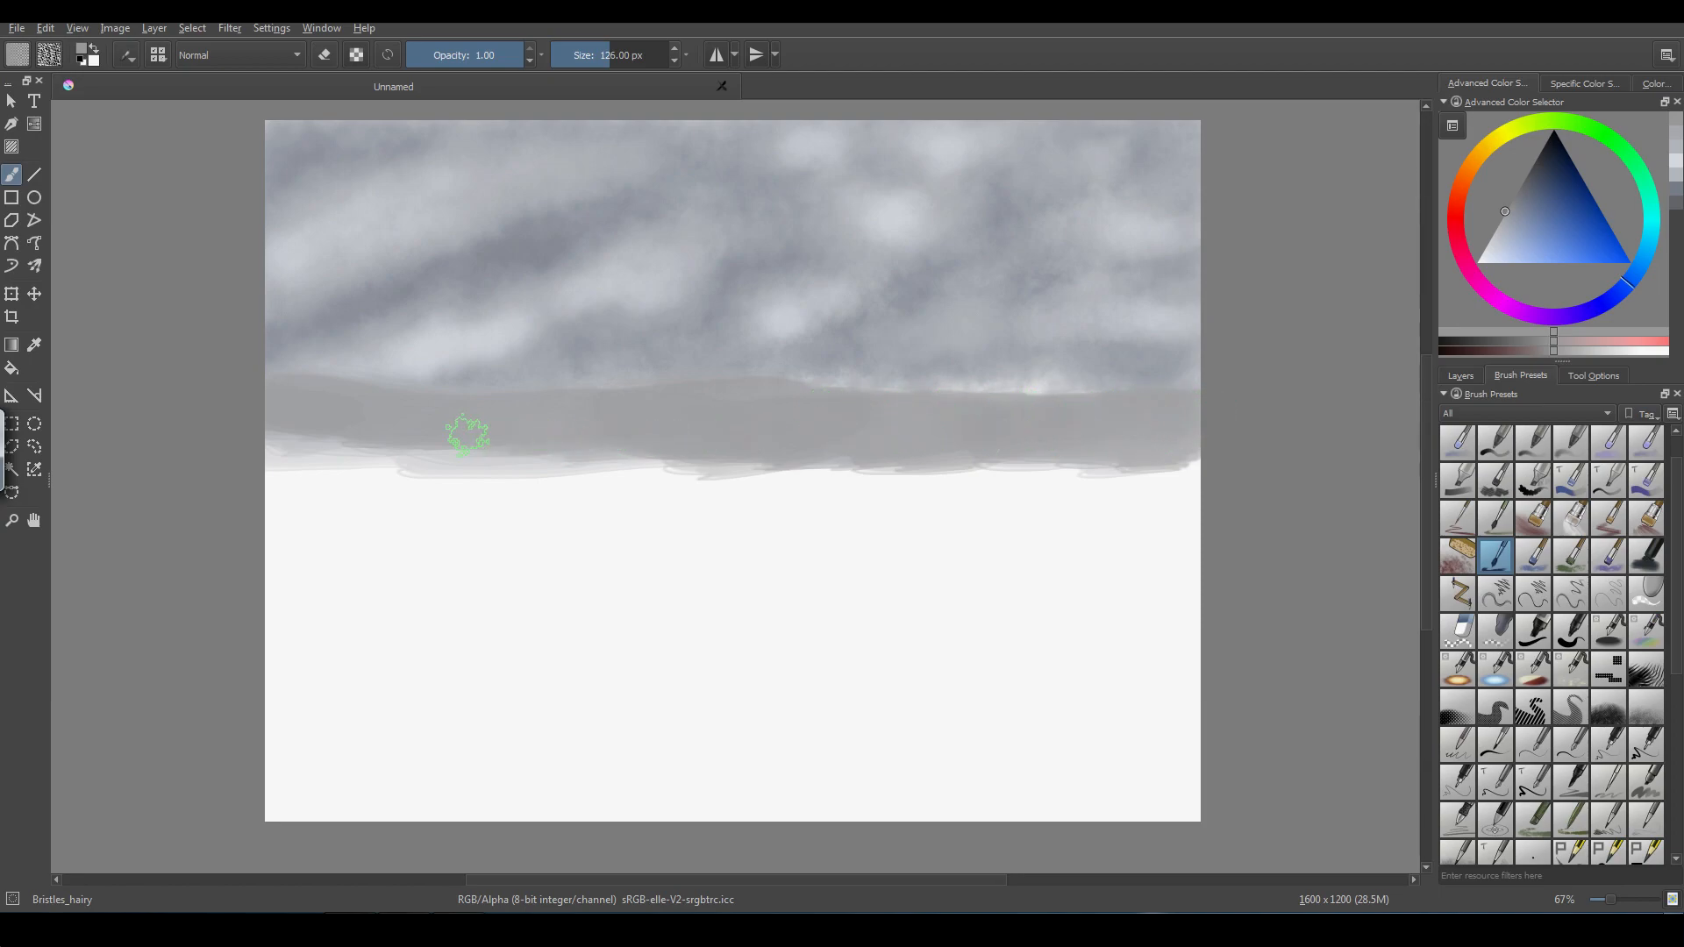
pyautogui.moveTo(308, 409)
pyautogui.mouseDown()
pyautogui.moveTo(305, 383)
pyautogui.moveTo(455, 403)
pyautogui.mouseUp()
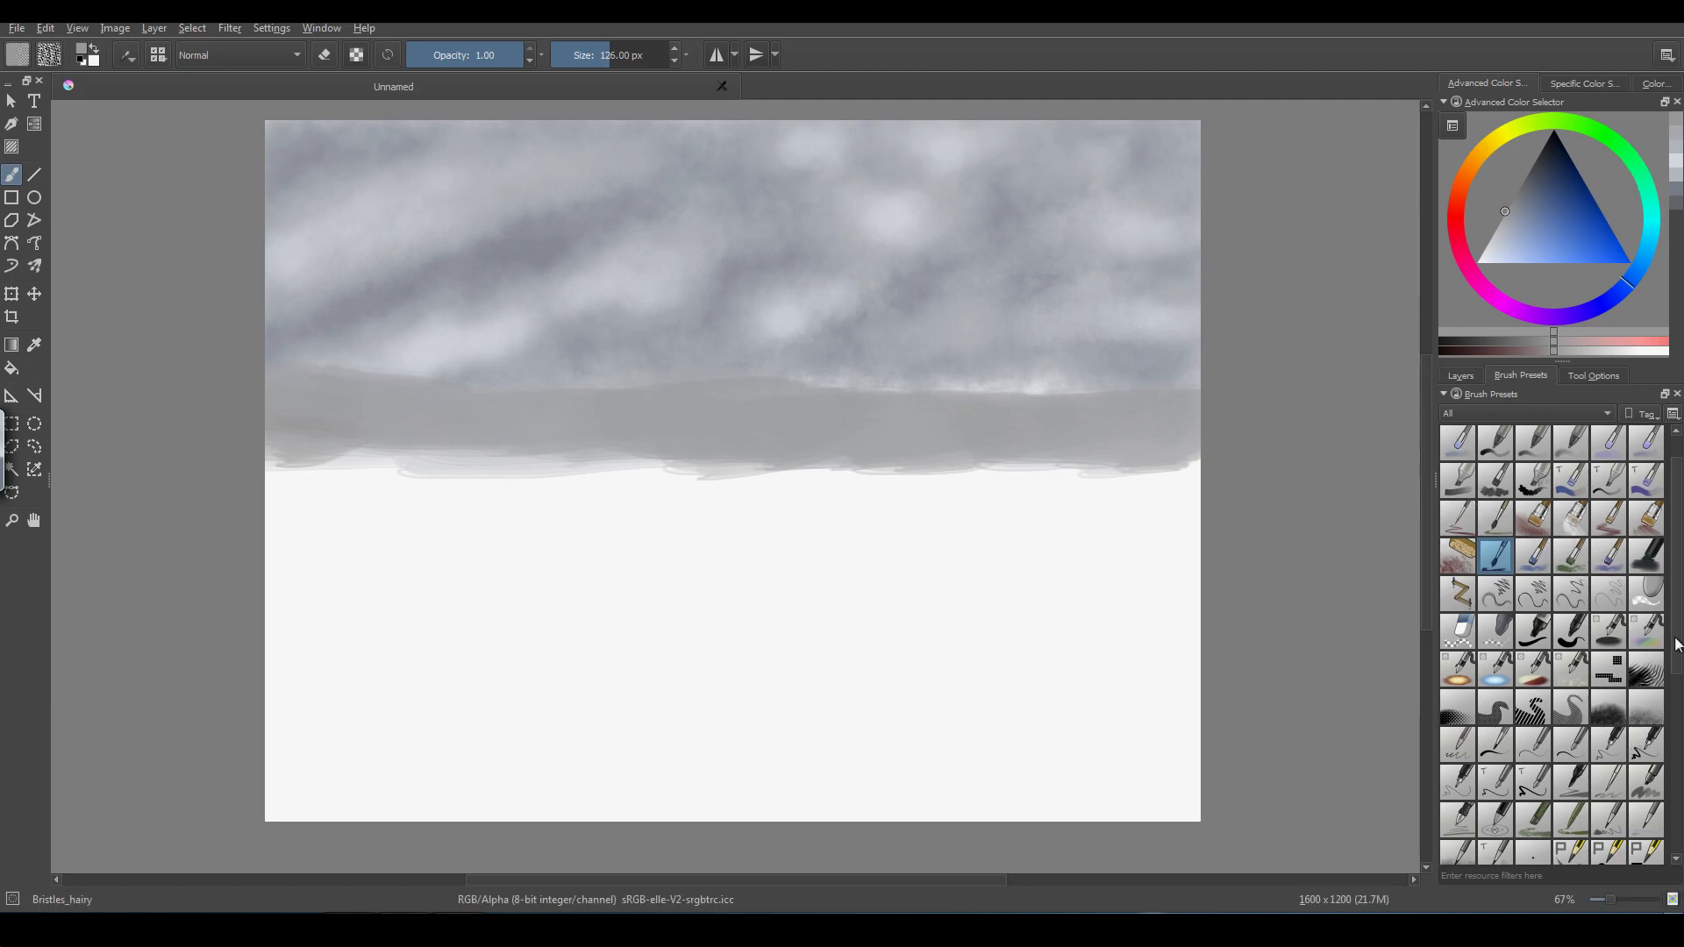
# - With the PixelArt_Square brush preset enlarged to 44 px, paint a grey building block with a tall tower at the middle of the horizon
pyautogui.moveTo(1675, 645); pyautogui.dragTo(1675, 701)
pyautogui.click(1646, 756)
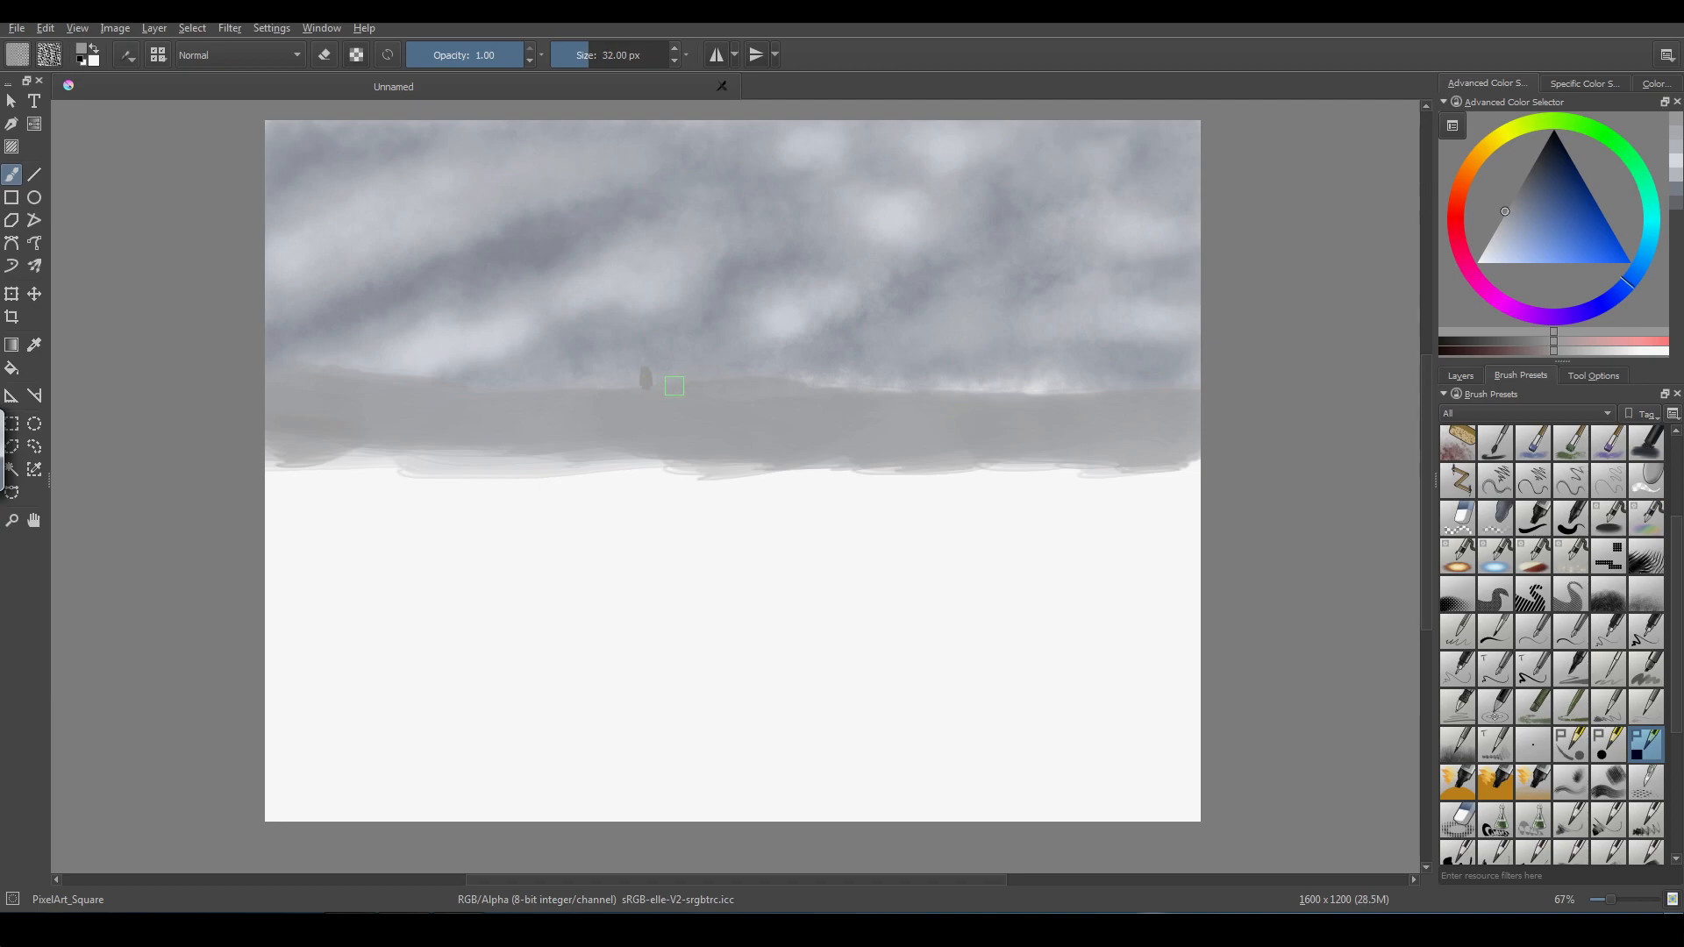
pyautogui.press(']')
pyautogui.press(']')
pyautogui.press(']')
pyautogui.moveTo(653, 364)
pyautogui.mouseDown()
pyautogui.moveTo(671, 359)
pyautogui.moveTo(657, 355)
pyautogui.mouseUp()
pyautogui.moveTo(667, 371)
pyautogui.mouseDown()
pyautogui.moveTo(635, 389)
pyautogui.moveTo(699, 382)
pyautogui.mouseUp()
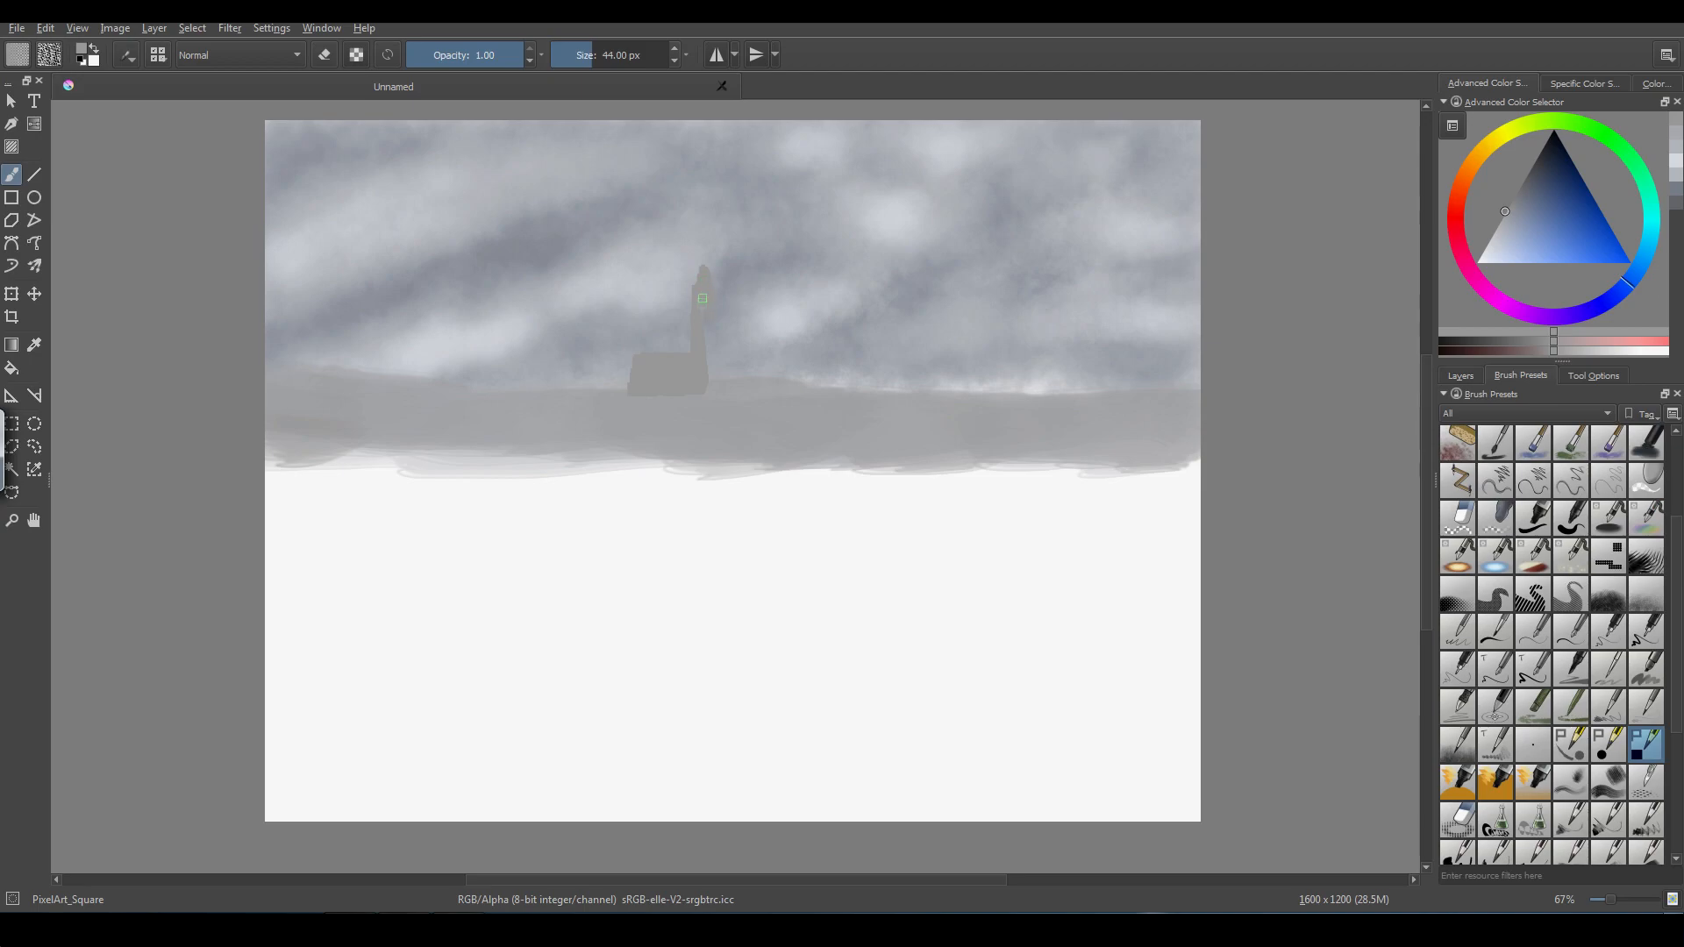
# - Fill out the tower and extend the central building into a long block with a small raised section and rounded ends
pyautogui.moveTo(704, 373); pyautogui.dragTo(702, 400)
pyautogui.moveTo(692, 394)
pyautogui.mouseDown()
pyautogui.moveTo(742, 392)
pyautogui.moveTo(761, 363)
pyautogui.moveTo(756, 346)
pyautogui.moveTo(707, 369)
pyautogui.mouseUp()
pyautogui.moveTo(741, 336)
pyautogui.mouseDown()
pyautogui.moveTo(721, 392)
pyautogui.moveTo(763, 359)
pyautogui.moveTo(749, 362)
pyautogui.moveTo(825, 385)
pyautogui.moveTo(759, 395)
pyautogui.moveTo(764, 378)
pyautogui.moveTo(817, 399)
pyautogui.moveTo(624, 391)
pyautogui.moveTo(807, 393)
pyautogui.moveTo(628, 378)
pyautogui.mouseUp()
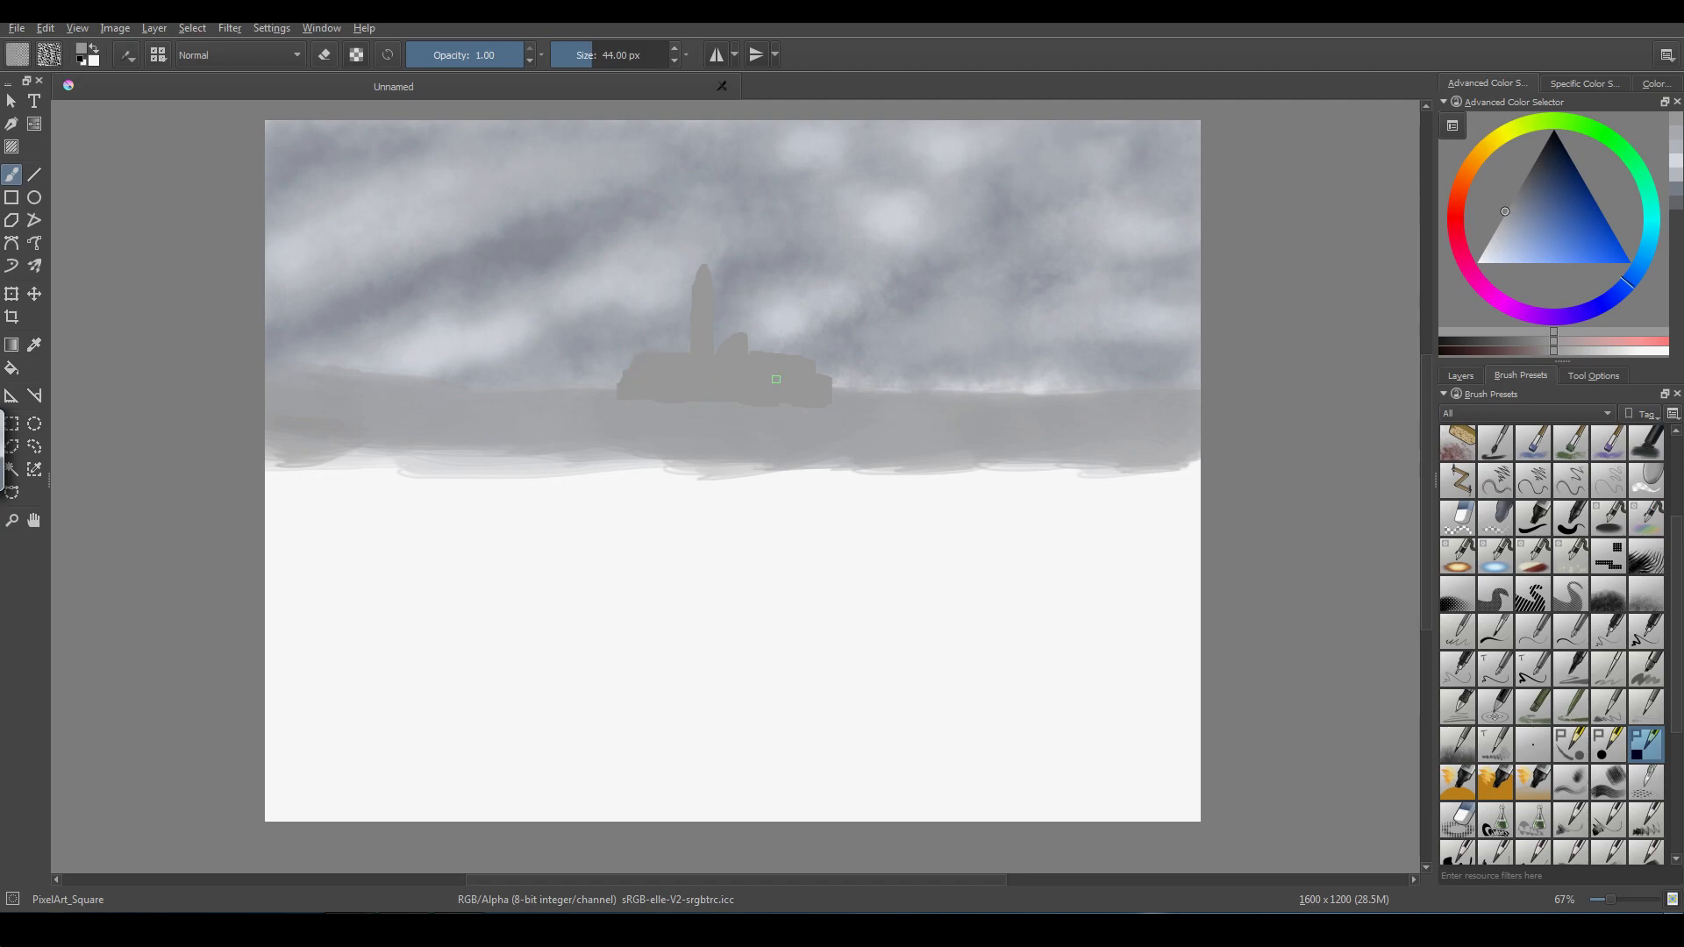
pyautogui.moveTo(775, 379)
pyautogui.mouseDown()
pyautogui.moveTo(792, 400)
pyautogui.moveTo(647, 401)
pyautogui.moveTo(768, 395)
pyautogui.moveTo(715, 399)
pyautogui.mouseUp()
# - With the PixelArt_Round brush preset, paint small spires and low buildings along the horizon on both sides of the central building
pyautogui.click(1605, 747)
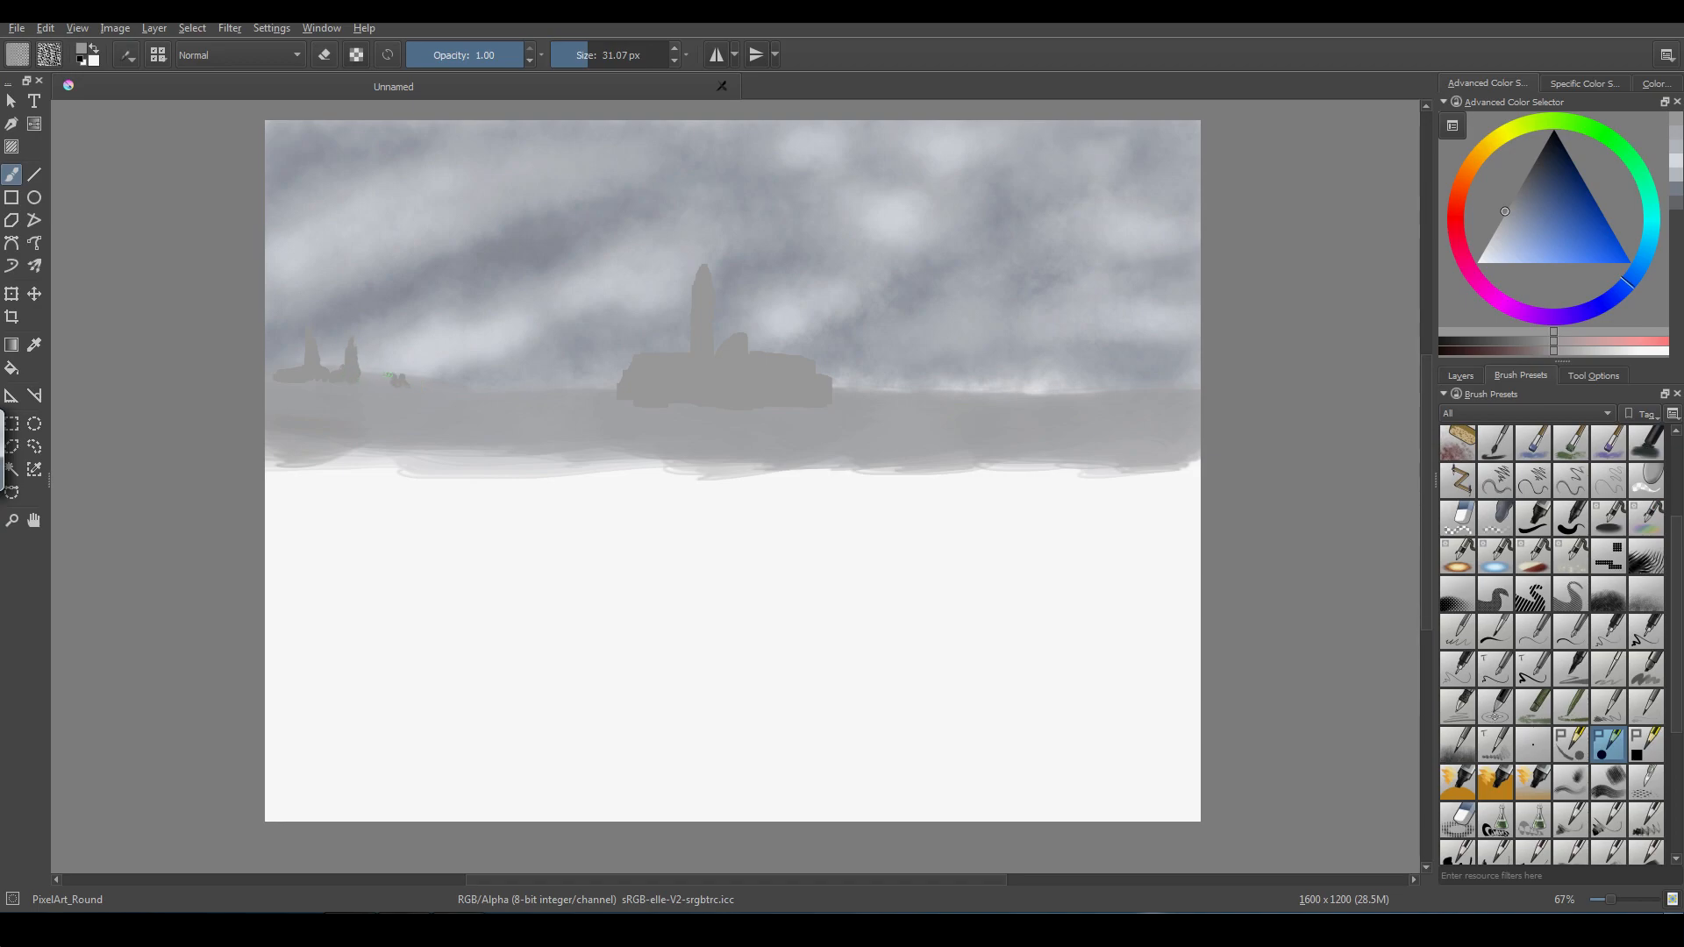
pyautogui.moveTo(388, 375)
pyautogui.mouseDown()
pyautogui.moveTo(423, 378)
pyautogui.moveTo(374, 384)
pyautogui.moveTo(491, 370)
pyautogui.mouseUp()
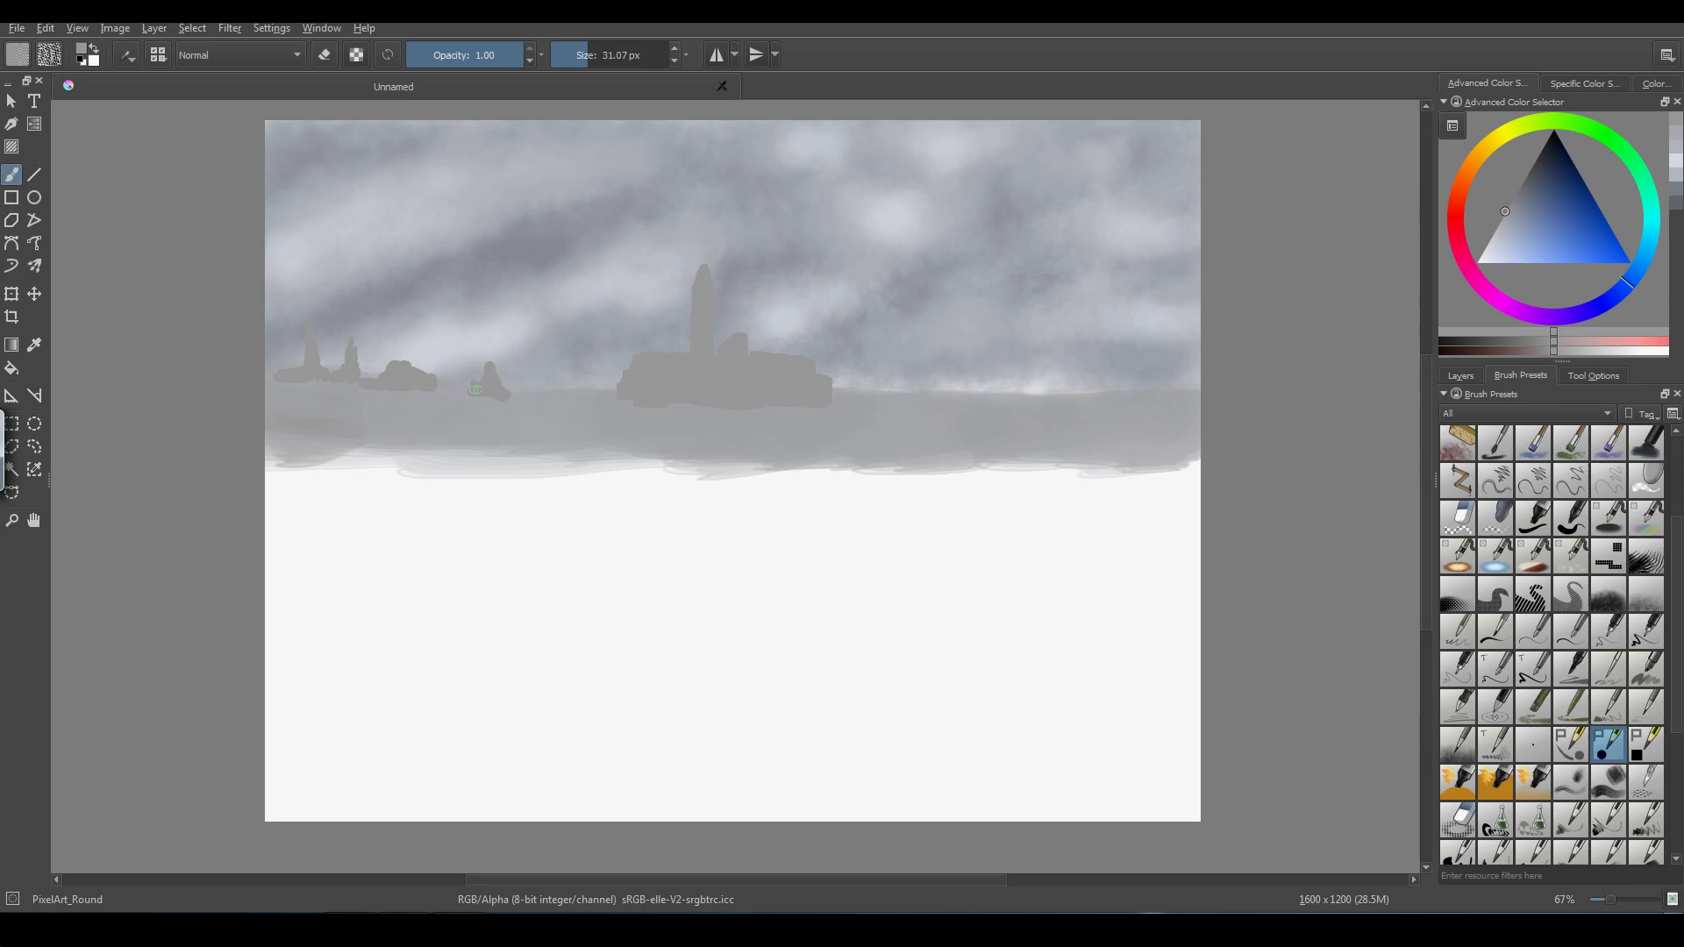
pyautogui.moveTo(474, 389); pyautogui.dragTo(458, 396)
pyautogui.moveTo(916, 390); pyautogui.dragTo(961, 395)
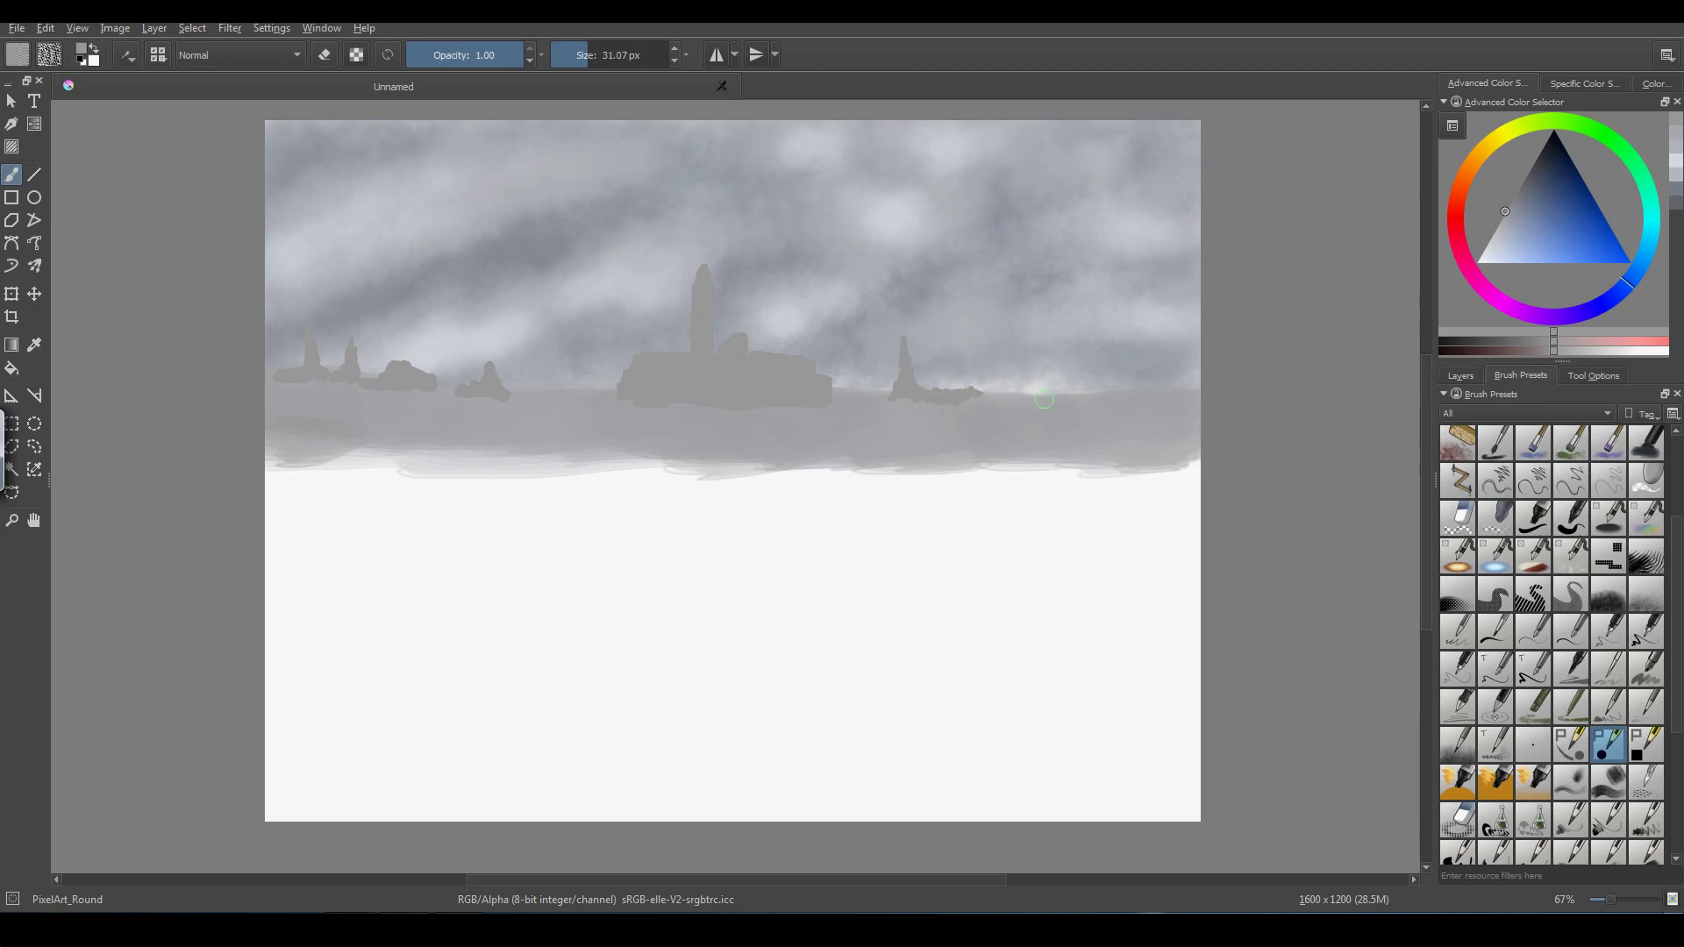
pyautogui.moveTo(1043, 399)
pyautogui.mouseDown()
pyautogui.moveTo(1051, 349)
pyautogui.moveTo(1031, 395)
pyautogui.moveTo(1048, 378)
pyautogui.moveTo(1057, 396)
pyautogui.moveTo(1124, 397)
pyautogui.mouseUp()
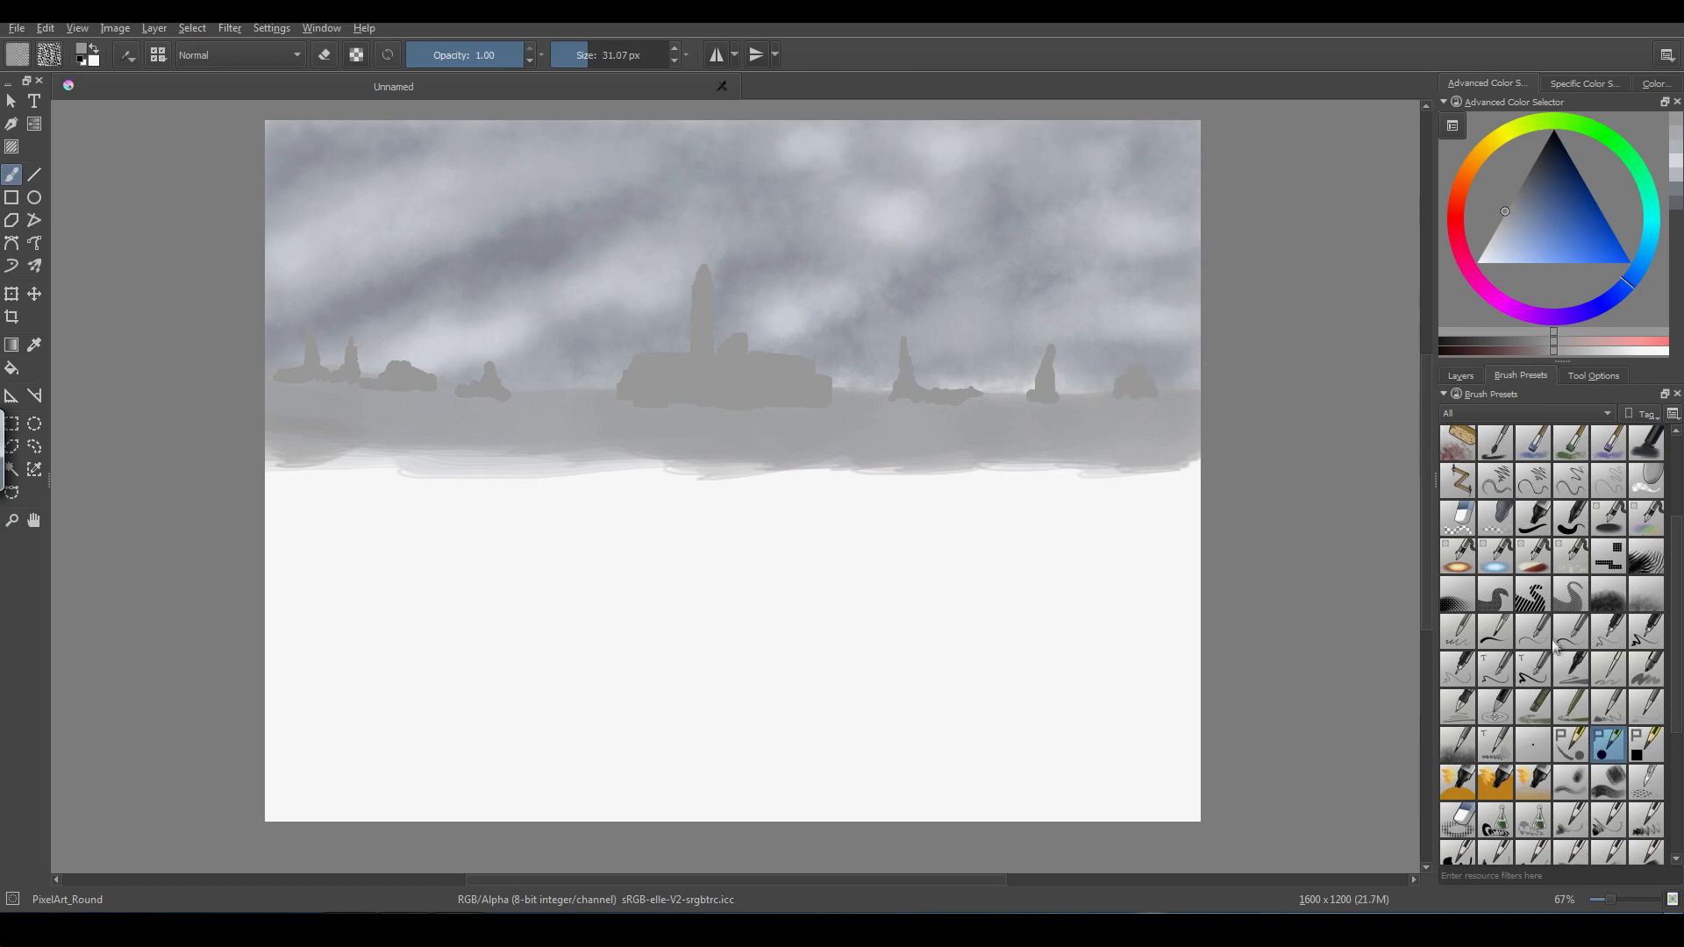
pyautogui.scroll(1, 1675, 547)
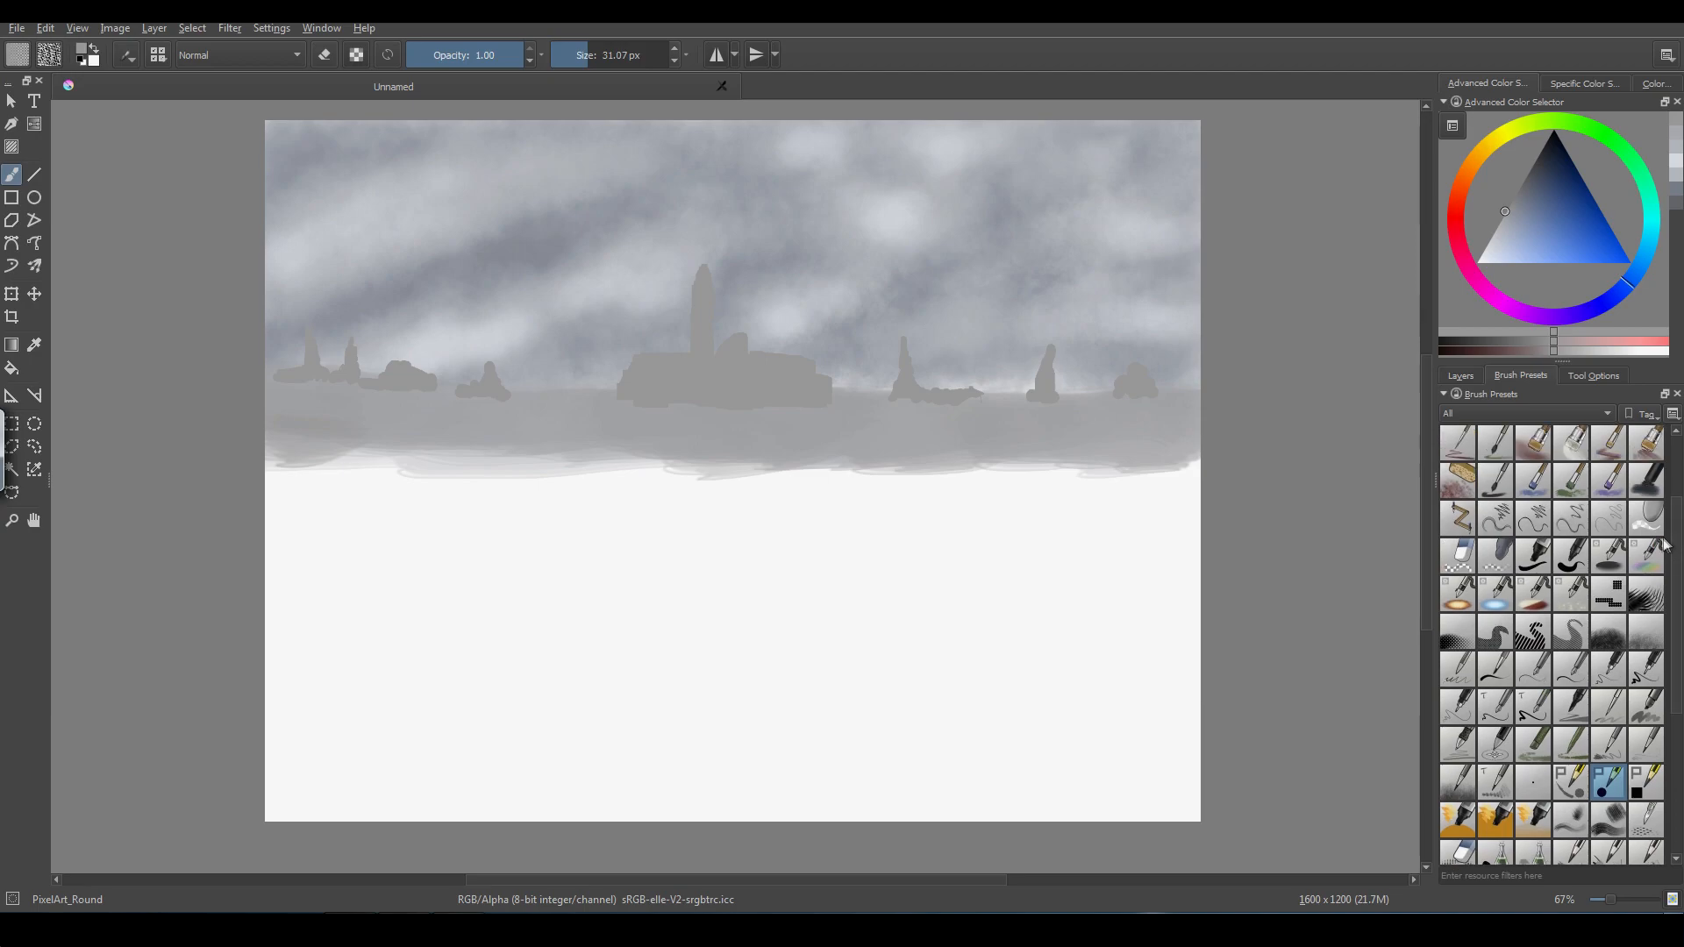
pyautogui.moveTo(1526, 198); pyautogui.dragTo(1530, 176)
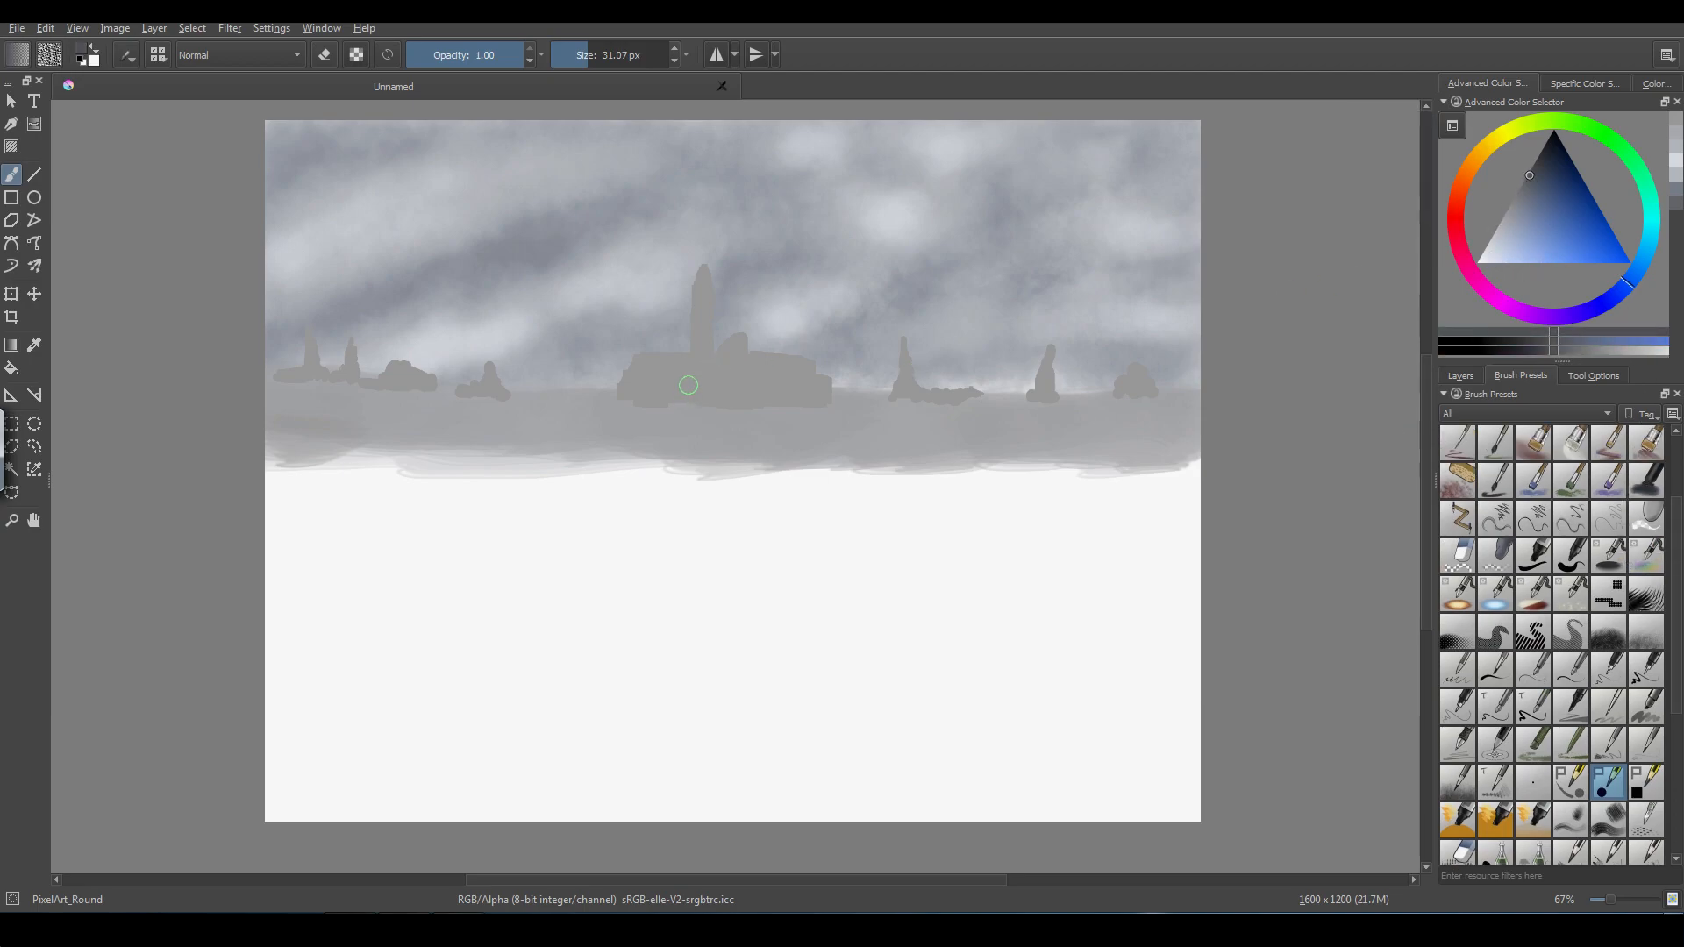
pyautogui.moveTo(693, 372); pyautogui.dragTo(623, 389)
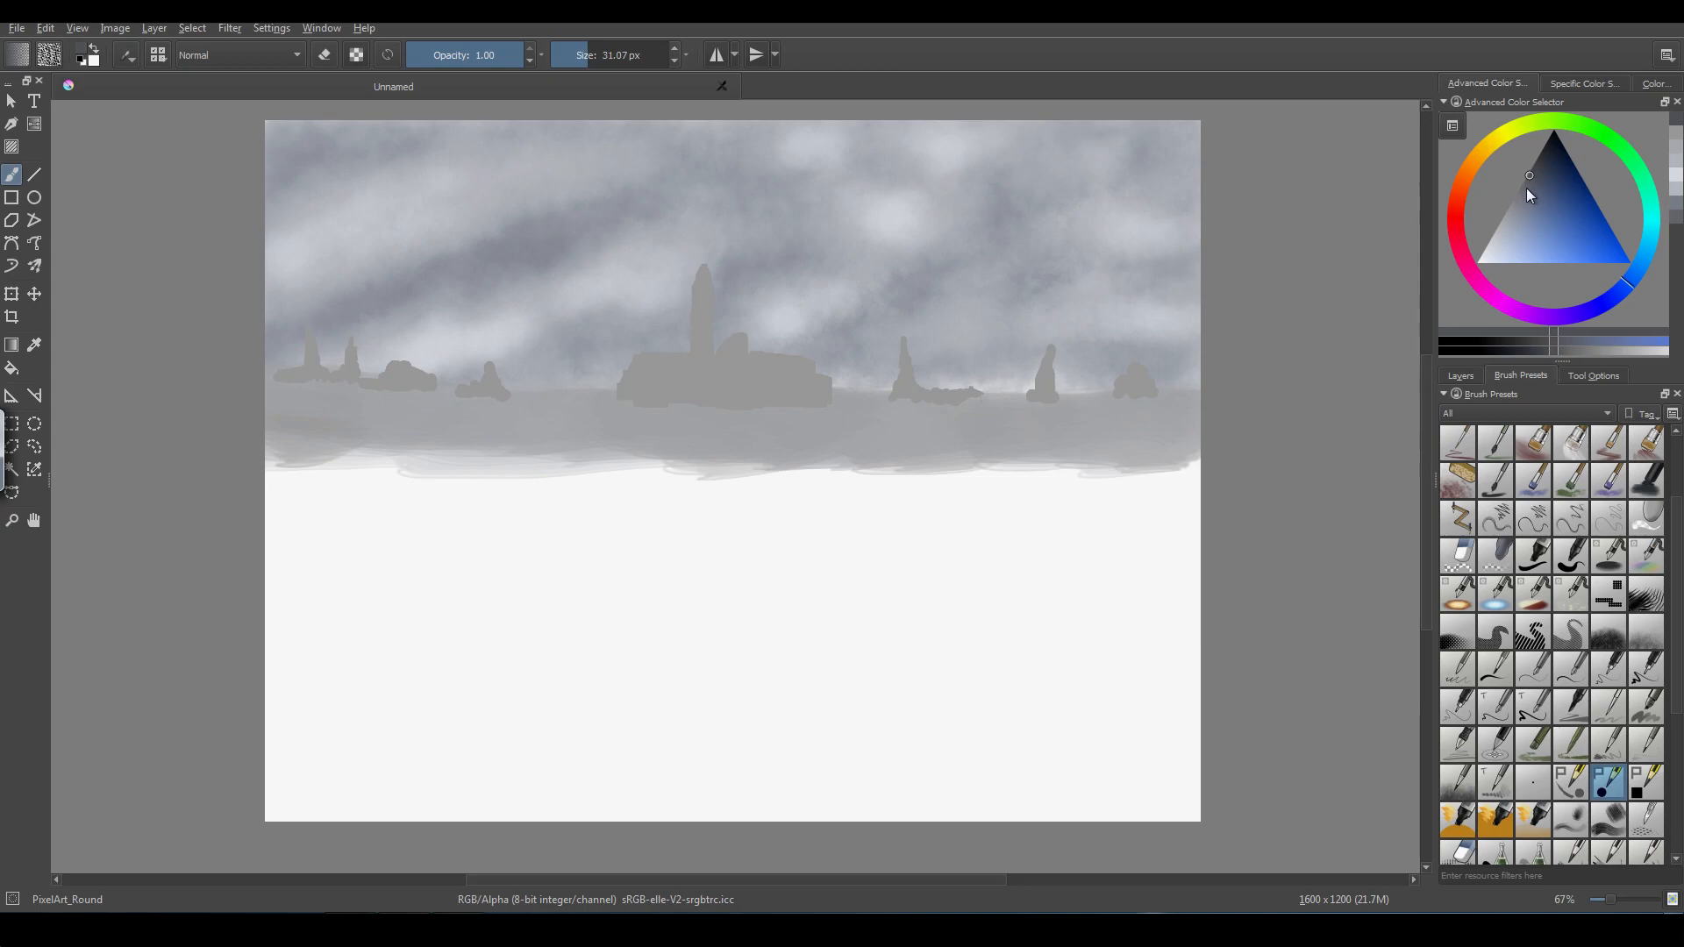
# - Pick a dark blue-grey and paint shadows on the central building's left end, base and wall edges and the tower's left side
pyautogui.click(1525, 187)
pyautogui.moveTo(639, 384); pyautogui.dragTo(620, 394)
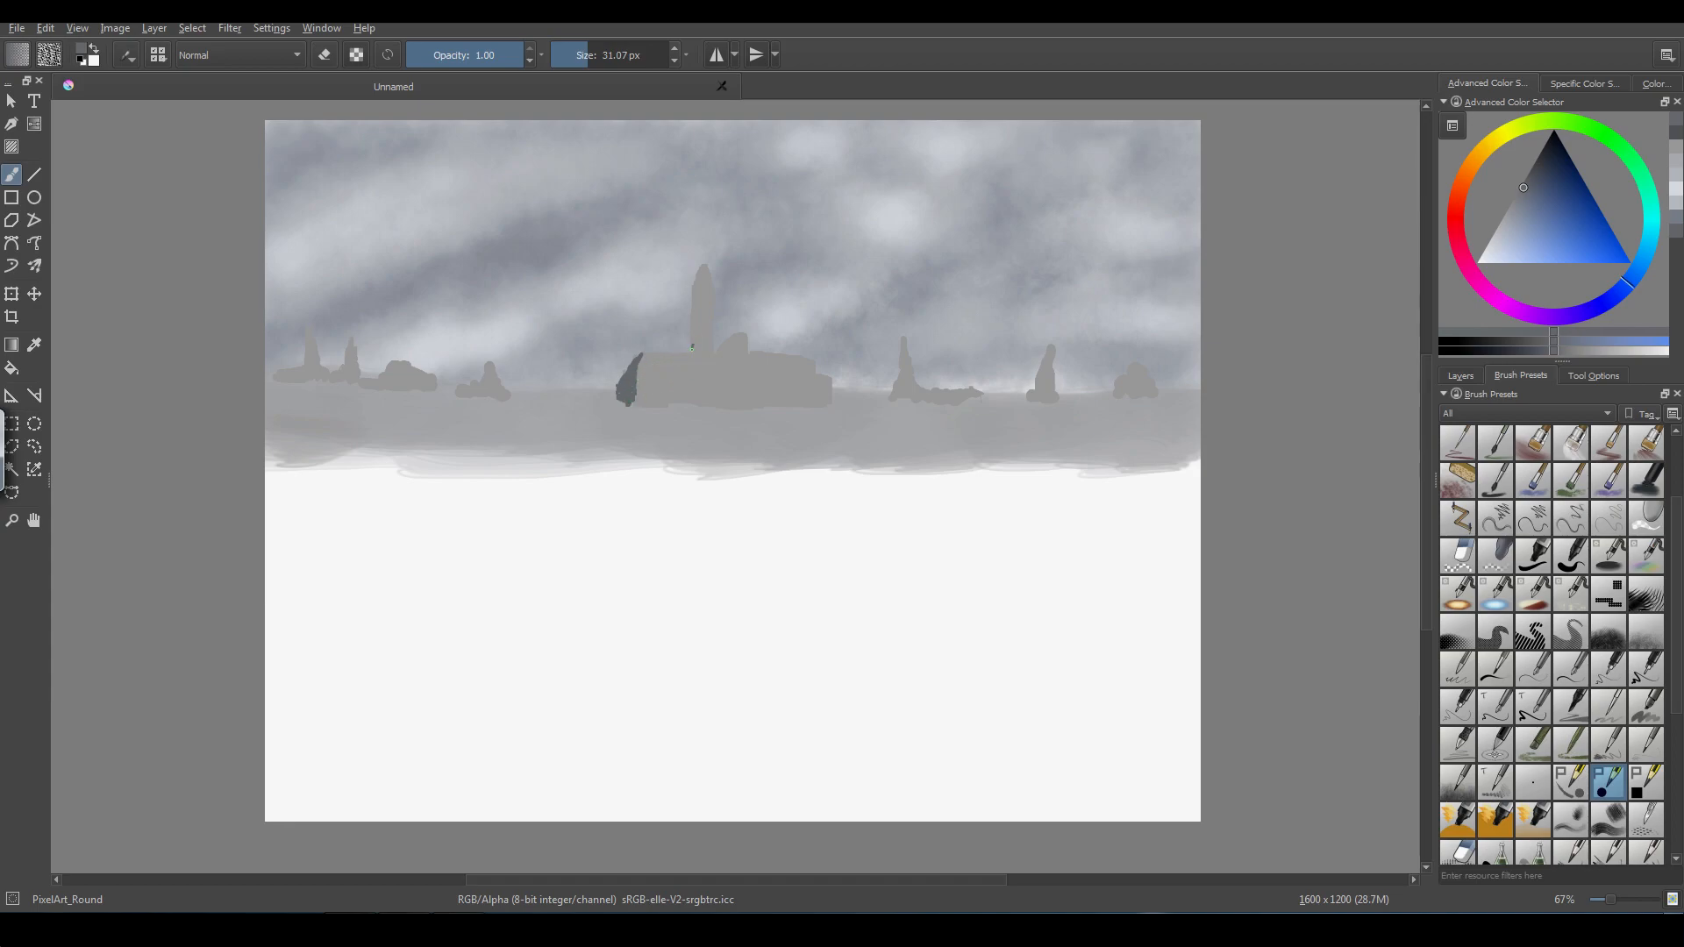
pyautogui.moveTo(692, 347); pyautogui.dragTo(693, 315)
pyautogui.moveTo(671, 379); pyautogui.dragTo(640, 391)
pyautogui.moveTo(728, 342); pyautogui.dragTo(712, 354)
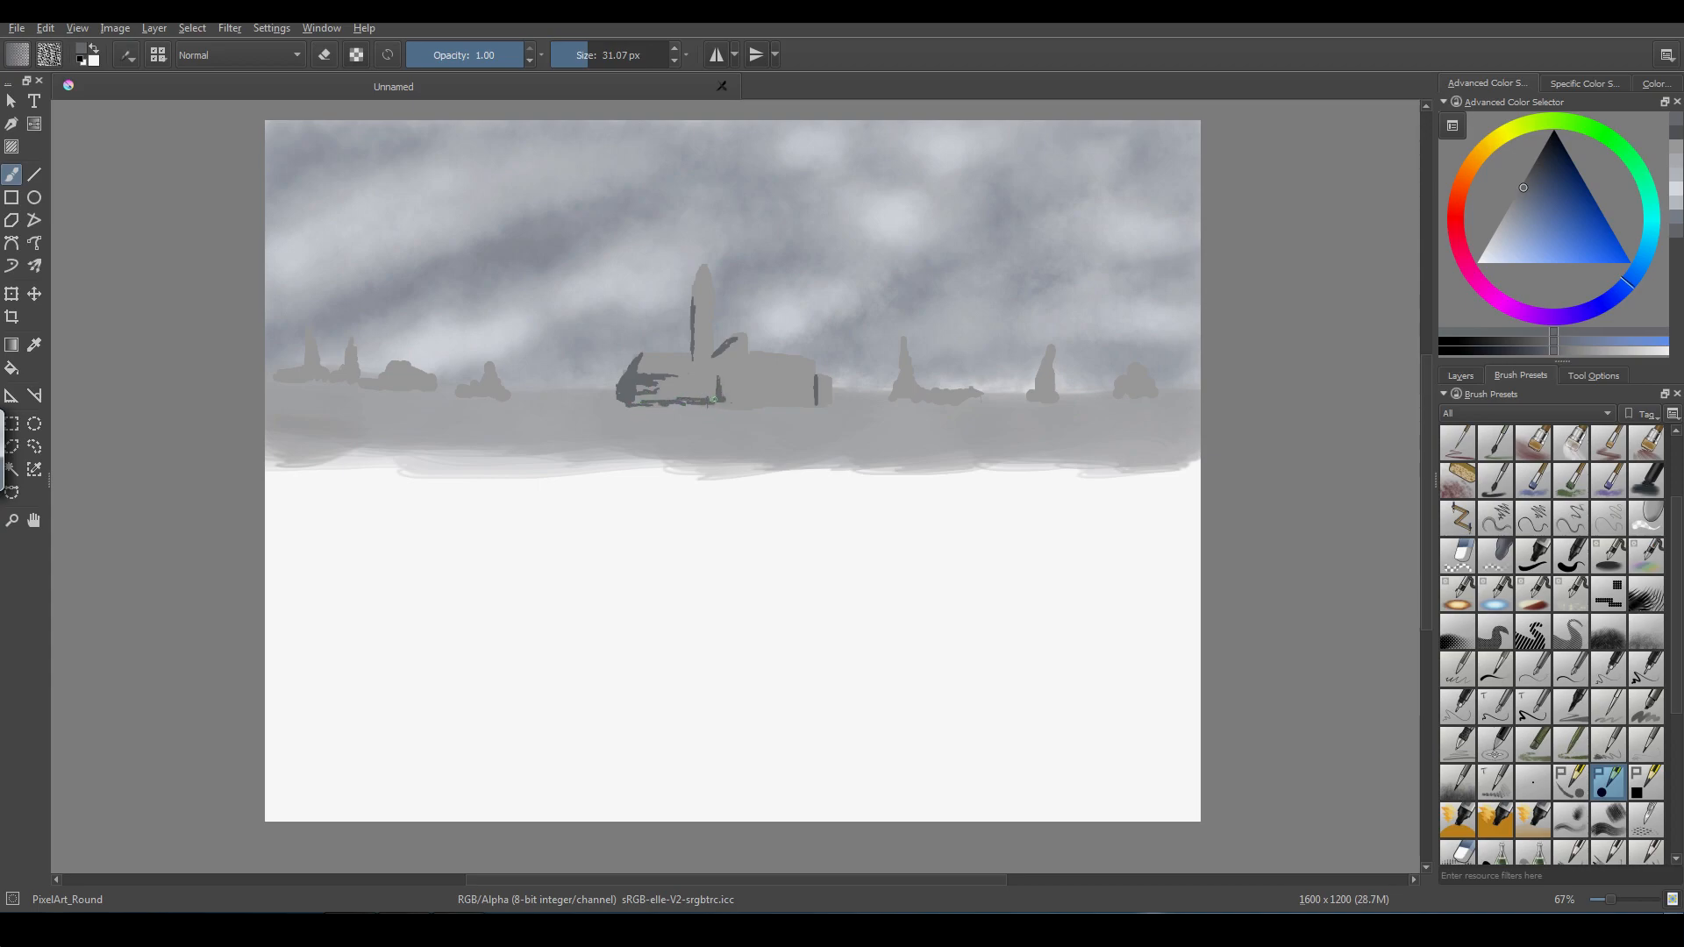
pyautogui.moveTo(727, 403); pyautogui.dragTo(829, 405)
# - Add dark blue-grey shadows to the left sides of the small spires and buildings along the horizon
pyautogui.moveTo(279, 377)
pyautogui.mouseDown()
pyautogui.moveTo(308, 336)
pyautogui.moveTo(312, 356)
pyautogui.moveTo(363, 383)
pyautogui.mouseUp()
pyautogui.moveTo(474, 385); pyautogui.dragTo(456, 390)
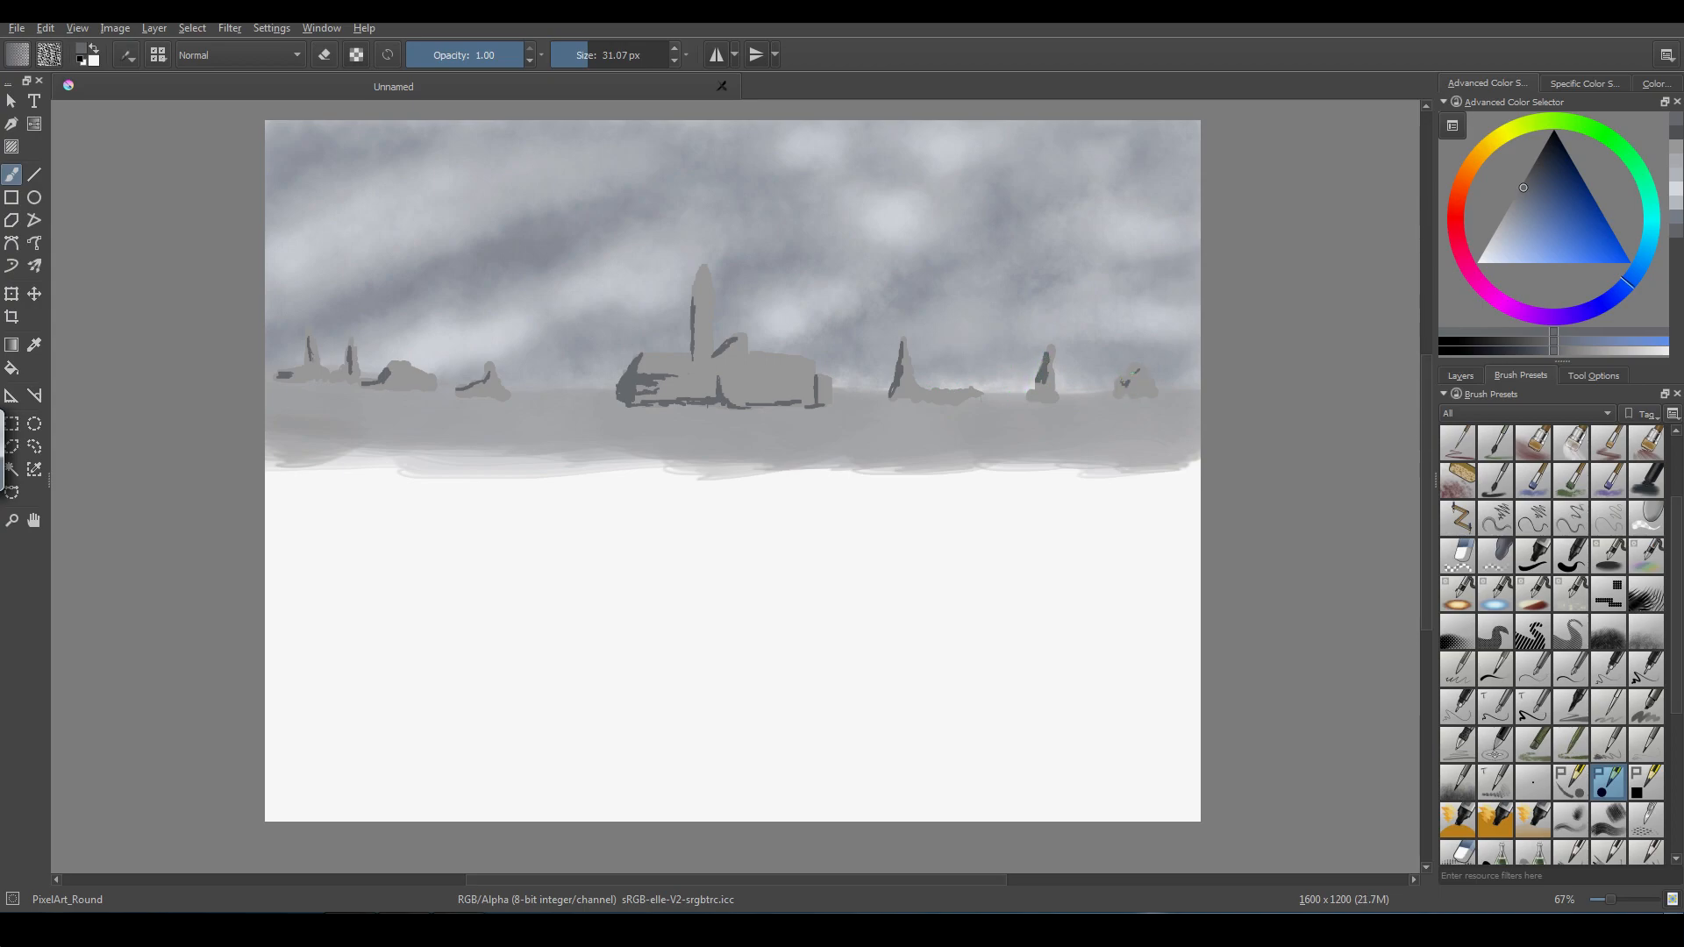
pyautogui.moveTo(1128, 378); pyautogui.dragTo(1114, 385)
# - Switch to the FX_blur_light brush preset, set its opacity to 0.70 and reduce its size to 73 px
pyautogui.scroll(1, 1679, 526)
pyautogui.scroll(1, 1680, 521)
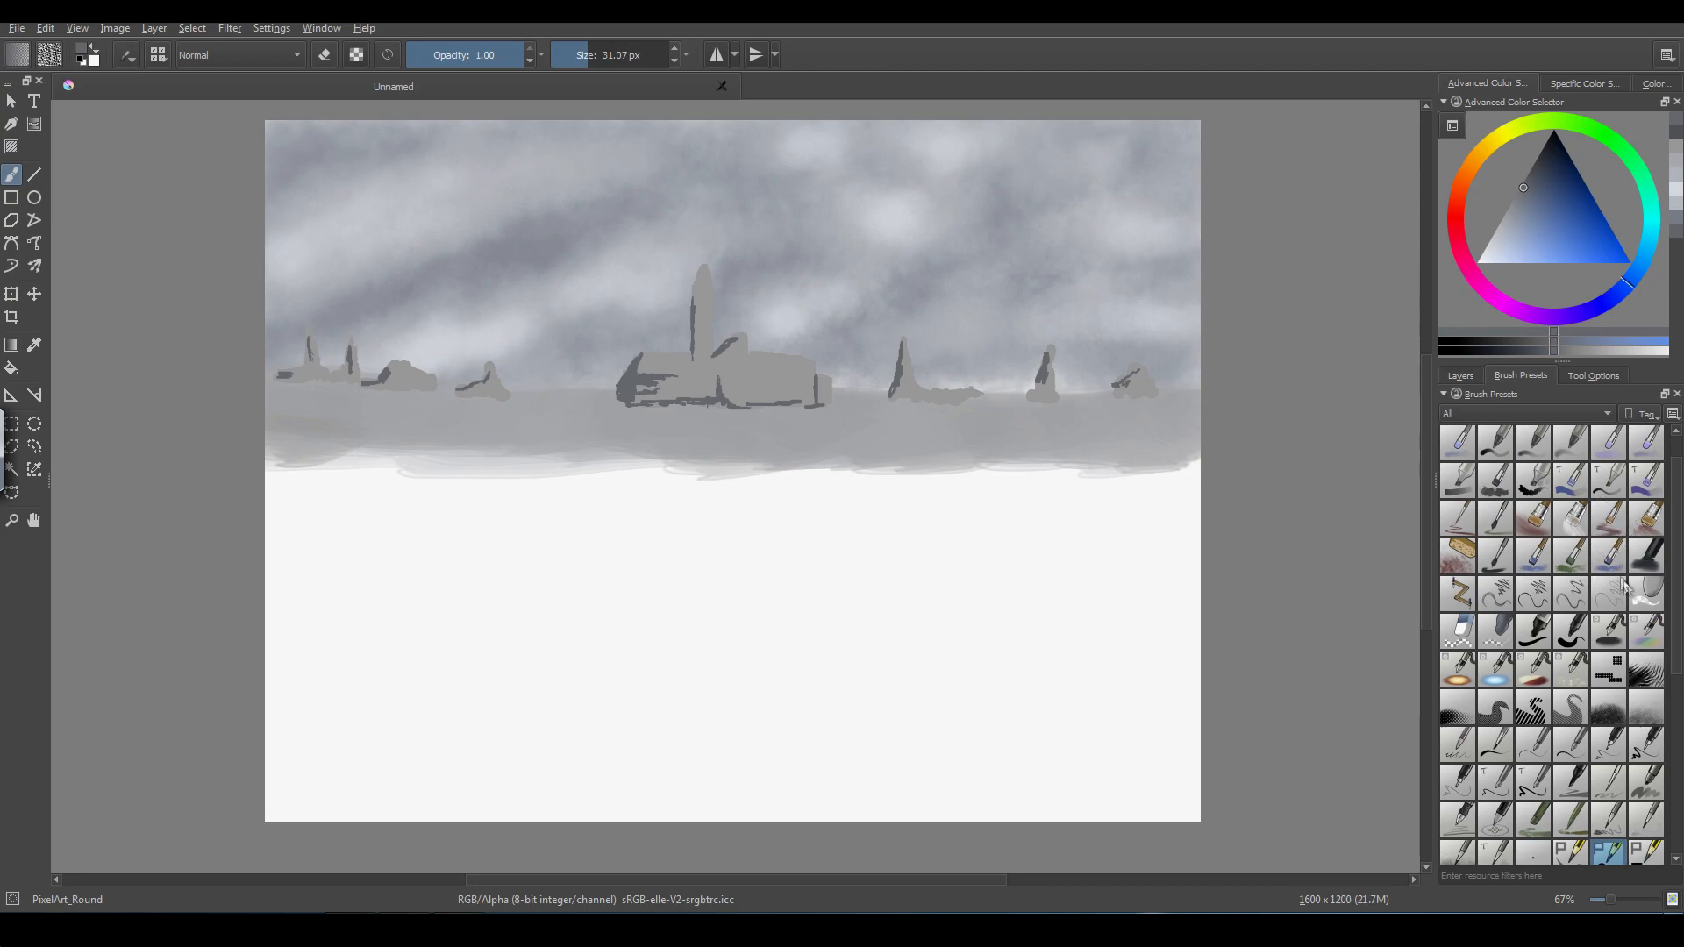
pyautogui.click(1610, 632)
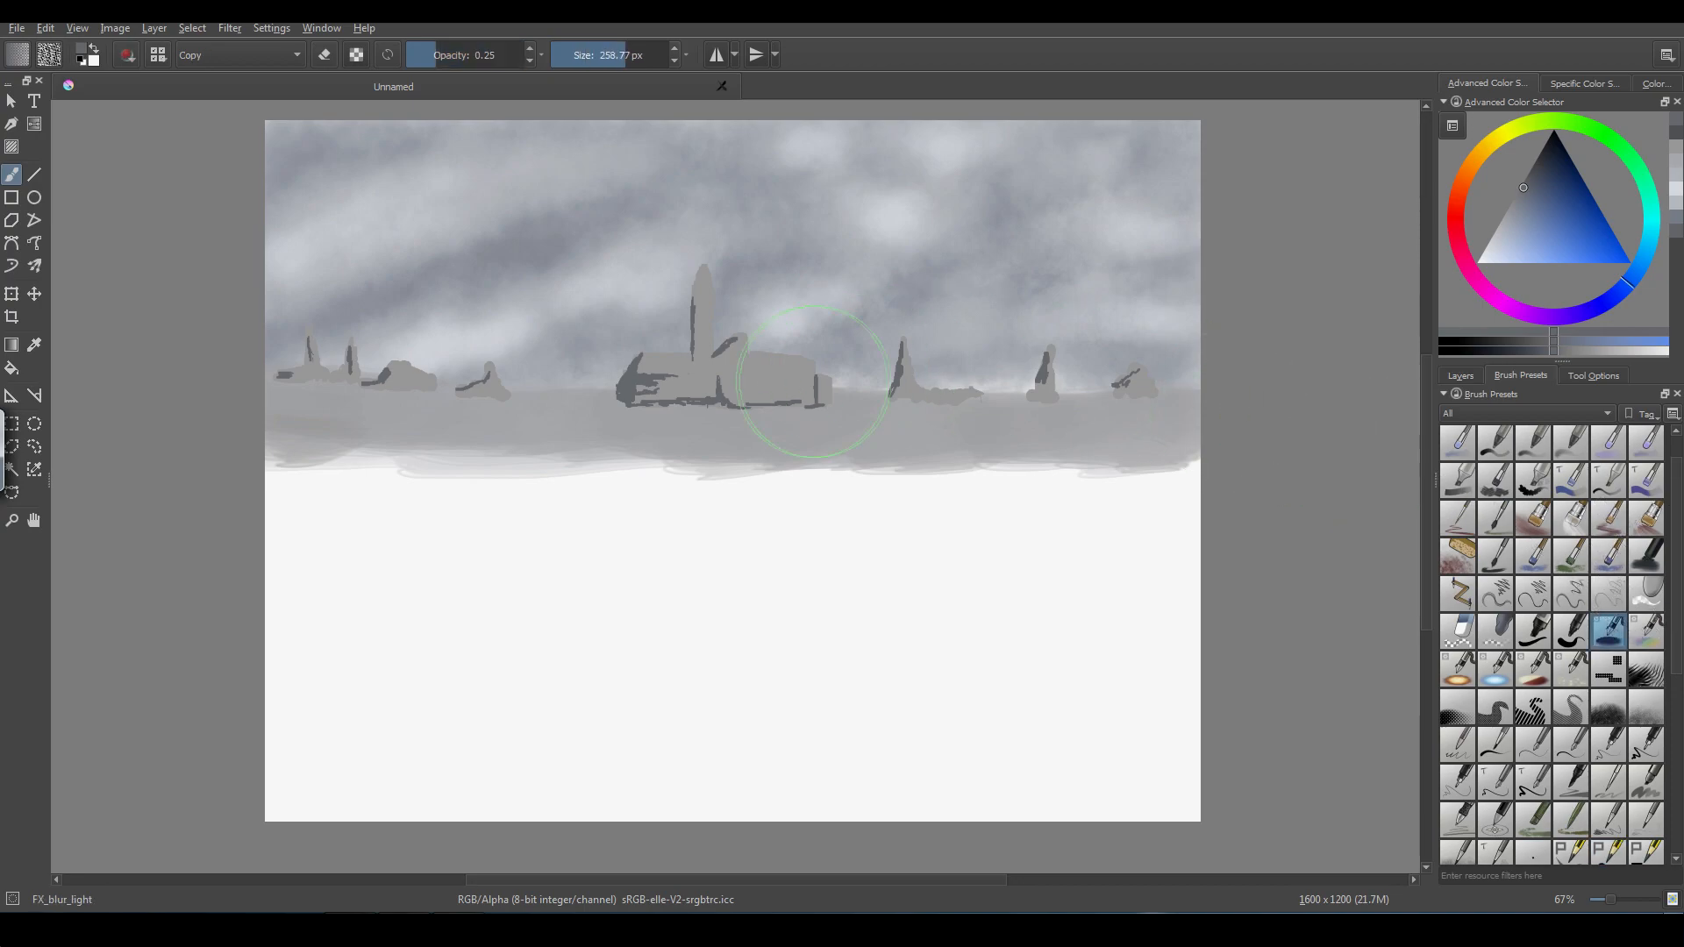
pyautogui.click(485, 61)
pyautogui.moveTo(485, 61); pyautogui.dragTo(495, 60)
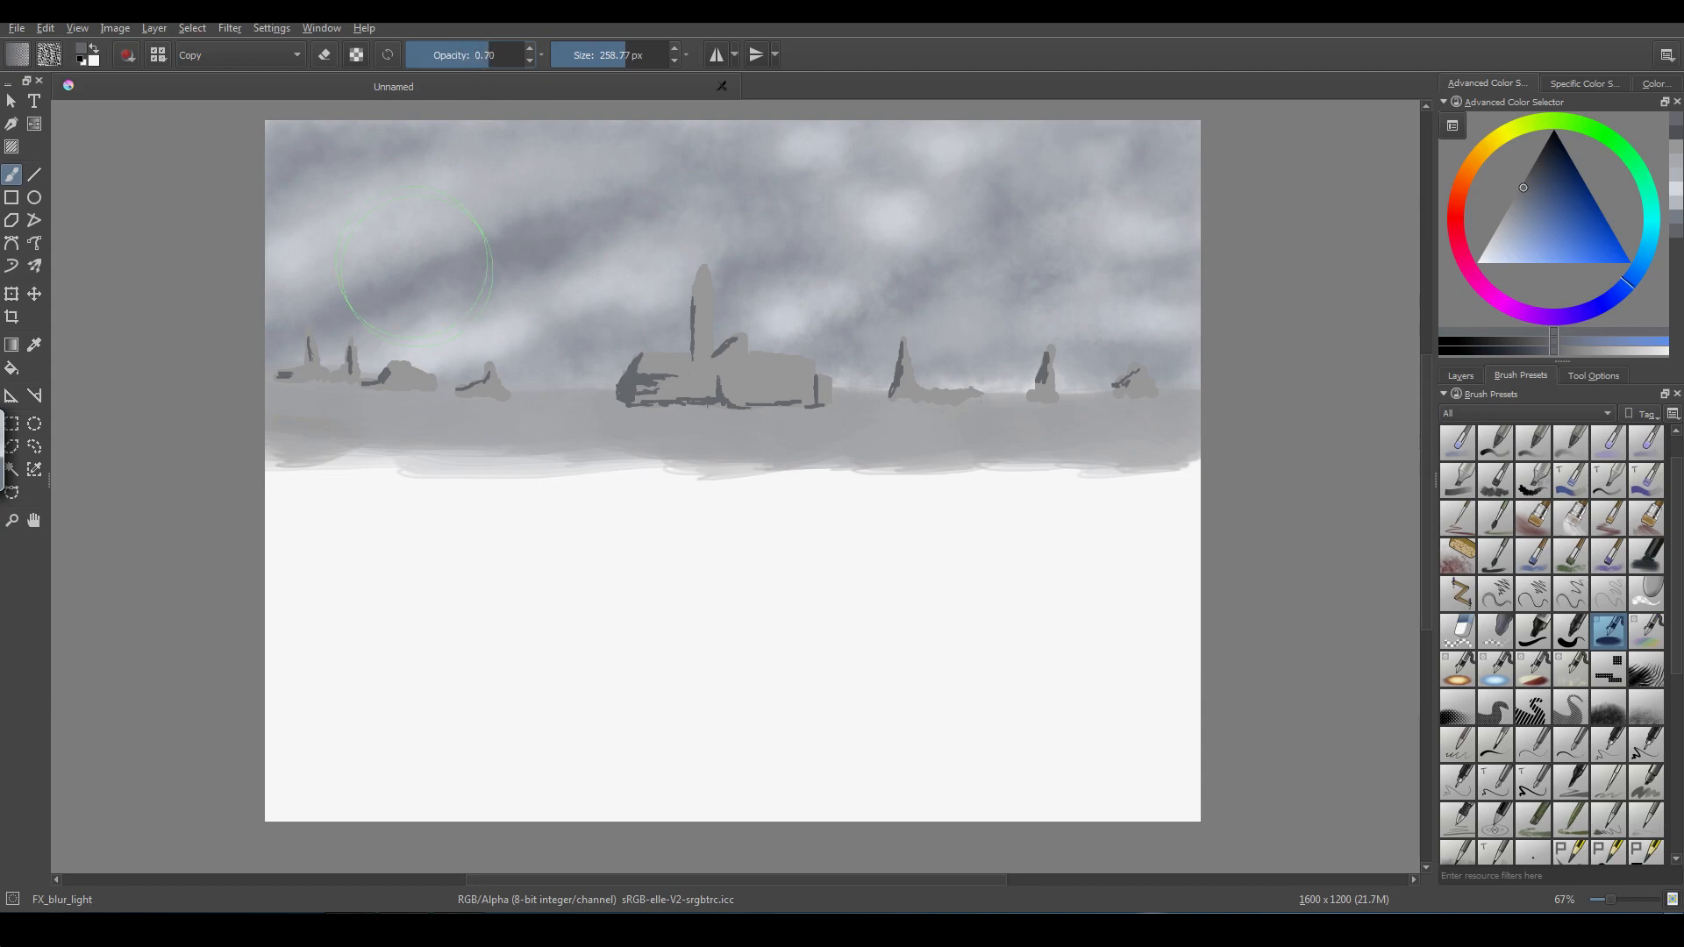
pyautogui.press('[')
pyautogui.press('[')
pyautogui.press('[')
pyautogui.press('[')
pyautogui.press('[')
pyautogui.press('[')
pyautogui.press('[')
pyautogui.press('[')
pyautogui.press('[')
pyautogui.press('[')
pyautogui.press('[')
pyautogui.press('[')
pyautogui.press('[')
pyautogui.press('[')
pyautogui.press('[')
pyautogui.press('[')
pyautogui.press('[')
pyautogui.press('[')
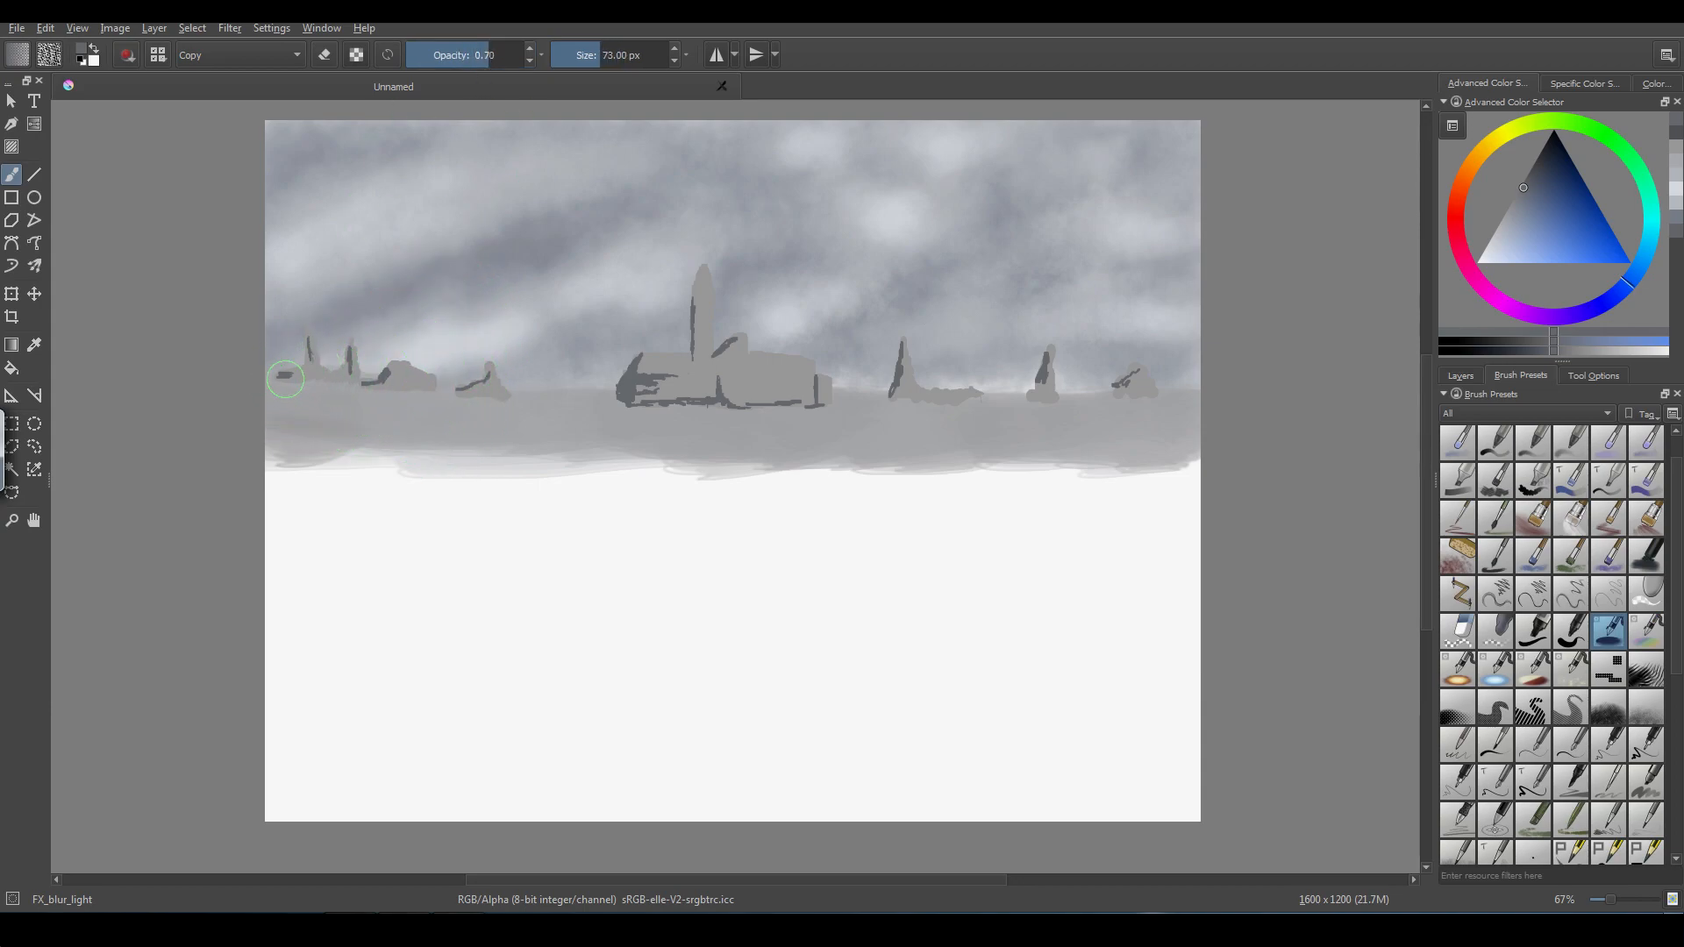
# - Reduce the blur brush to 30 px and soften the shadows on the small buildings and the central building
pyautogui.moveTo(287, 373)
pyautogui.mouseDown()
pyautogui.moveTo(308, 332)
pyautogui.moveTo(309, 369)
pyautogui.moveTo(308, 328)
pyautogui.moveTo(301, 378)
pyautogui.moveTo(348, 354)
pyautogui.moveTo(283, 380)
pyautogui.moveTo(349, 360)
pyautogui.mouseUp()
pyautogui.press('[')
pyautogui.moveTo(361, 383)
pyautogui.mouseDown()
pyautogui.moveTo(404, 360)
pyautogui.moveTo(431, 381)
pyautogui.moveTo(344, 382)
pyautogui.mouseUp()
pyautogui.moveTo(457, 392)
pyautogui.mouseDown()
pyautogui.moveTo(486, 375)
pyautogui.moveTo(501, 388)
pyautogui.moveTo(487, 370)
pyautogui.mouseUp()
pyautogui.moveTo(629, 386)
pyautogui.mouseDown()
pyautogui.moveTo(682, 358)
pyautogui.moveTo(680, 383)
pyautogui.moveTo(615, 401)
pyautogui.moveTo(657, 399)
pyautogui.moveTo(646, 382)
pyautogui.moveTo(681, 406)
pyautogui.moveTo(647, 406)
pyautogui.moveTo(720, 403)
pyautogui.moveTo(717, 386)
pyautogui.moveTo(712, 405)
pyautogui.moveTo(791, 413)
pyautogui.moveTo(624, 403)
pyautogui.moveTo(667, 400)
pyautogui.moveTo(697, 303)
pyautogui.moveTo(692, 359)
pyautogui.moveTo(639, 359)
pyautogui.moveTo(697, 359)
pyautogui.moveTo(645, 362)
pyautogui.moveTo(597, 394)
pyautogui.moveTo(505, 392)
pyautogui.moveTo(736, 345)
pyautogui.moveTo(671, 400)
pyautogui.moveTo(820, 388)
pyautogui.mouseUp()
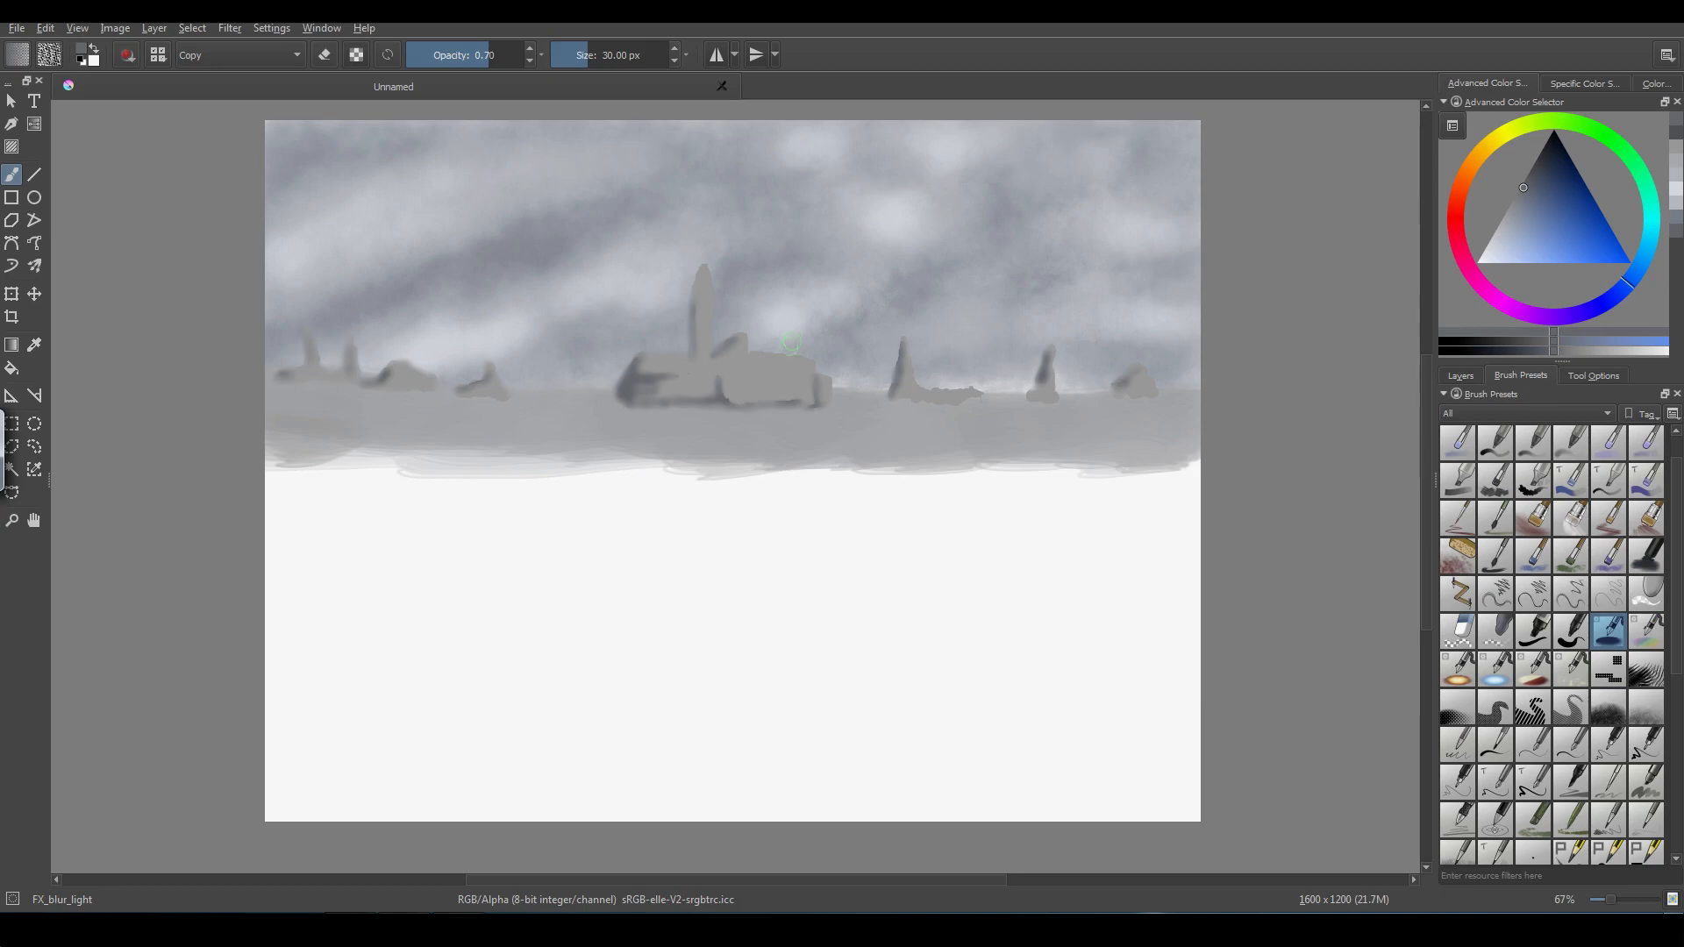
# - Lower the blur brush opacity to 0.24 and gently soften the buildings and tower edges into the horizon band
pyautogui.press('-')
pyautogui.press('-')
pyautogui.press('+')
pyautogui.press('+')
pyautogui.moveTo(480, 62); pyautogui.dragTo(445, 61)
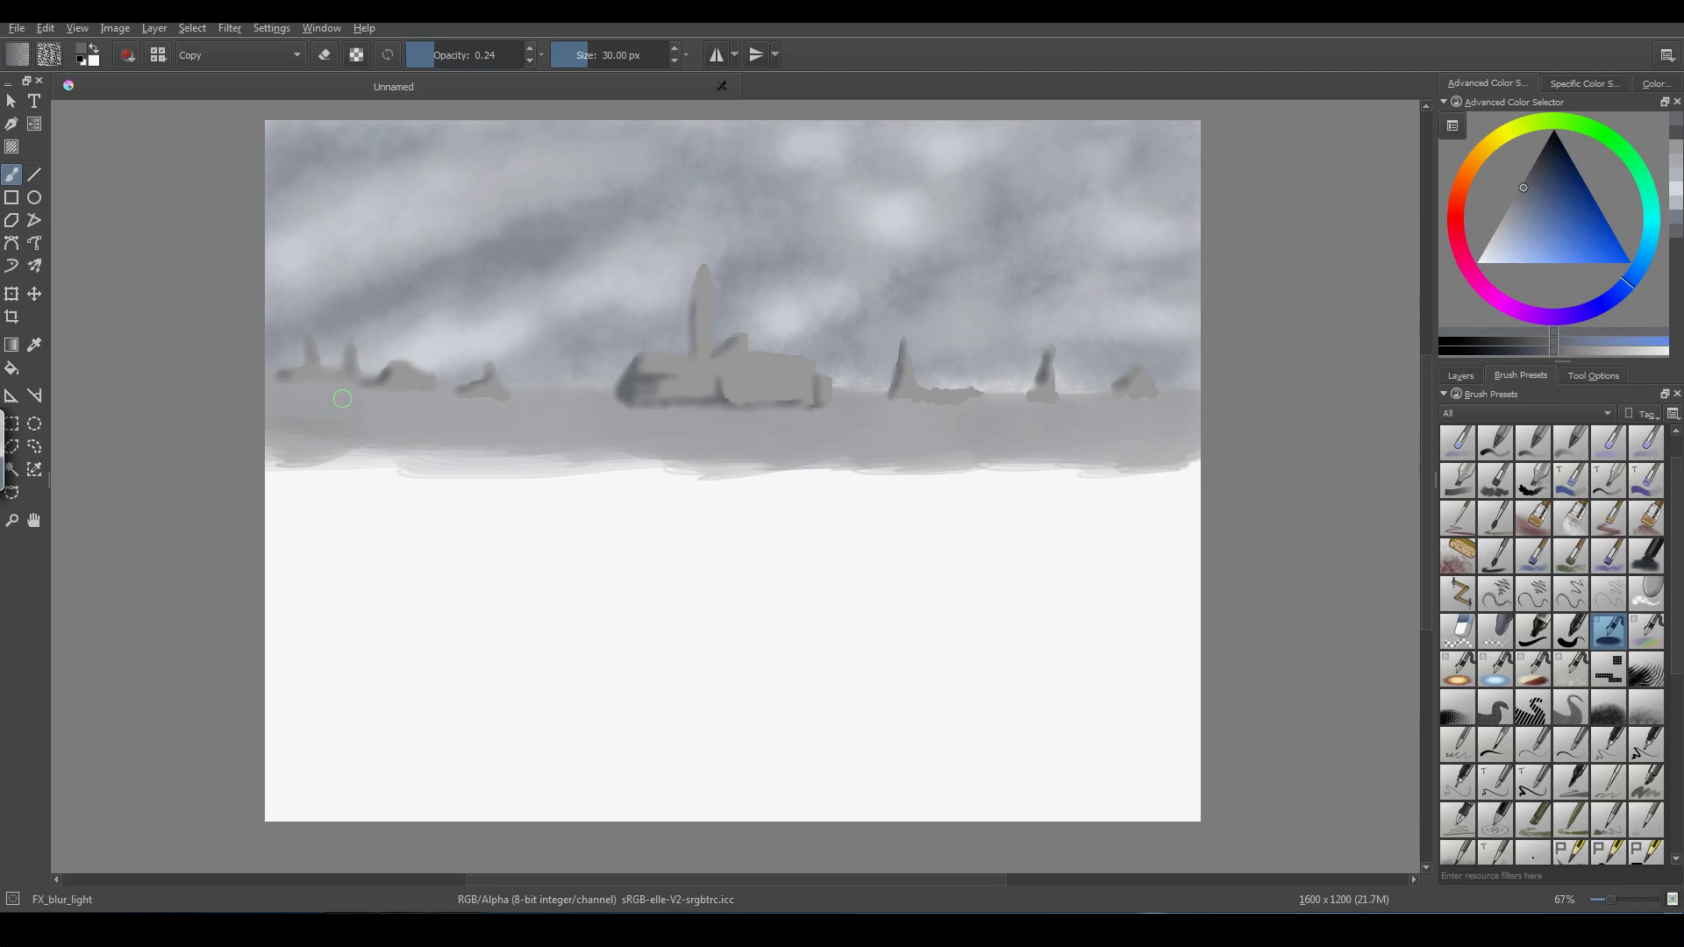
pyautogui.moveTo(305, 403); pyautogui.dragTo(325, 403)
pyautogui.moveTo(291, 385)
pyautogui.mouseDown()
pyautogui.moveTo(266, 383)
pyautogui.moveTo(325, 368)
pyautogui.mouseUp()
pyautogui.moveTo(624, 379)
pyautogui.mouseDown()
pyautogui.moveTo(768, 399)
pyautogui.moveTo(722, 339)
pyautogui.moveTo(692, 331)
pyautogui.moveTo(704, 270)
pyautogui.mouseUp()
pyautogui.moveTo(715, 386)
pyautogui.mouseDown()
pyautogui.moveTo(862, 390)
pyautogui.moveTo(904, 367)
pyautogui.mouseUp()
# - Choose a dark grey, switch to the PixelArt_Round brush preset and enlarge it to 110 px
pyautogui.click(1524, 181)
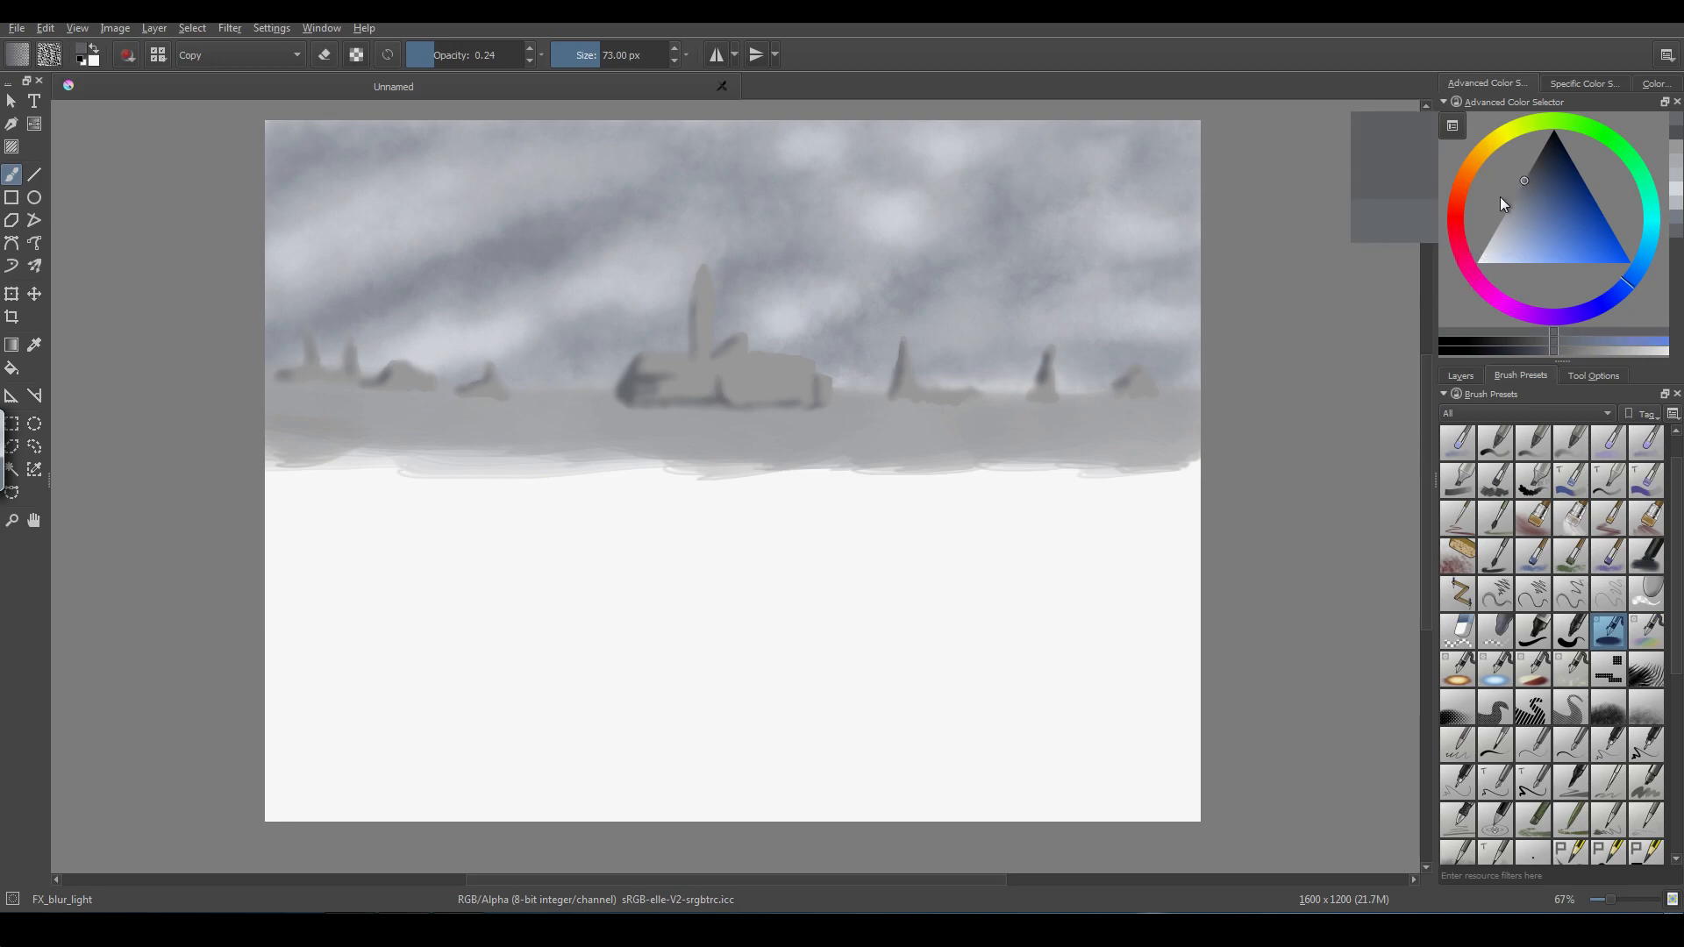
pyautogui.click(1523, 185)
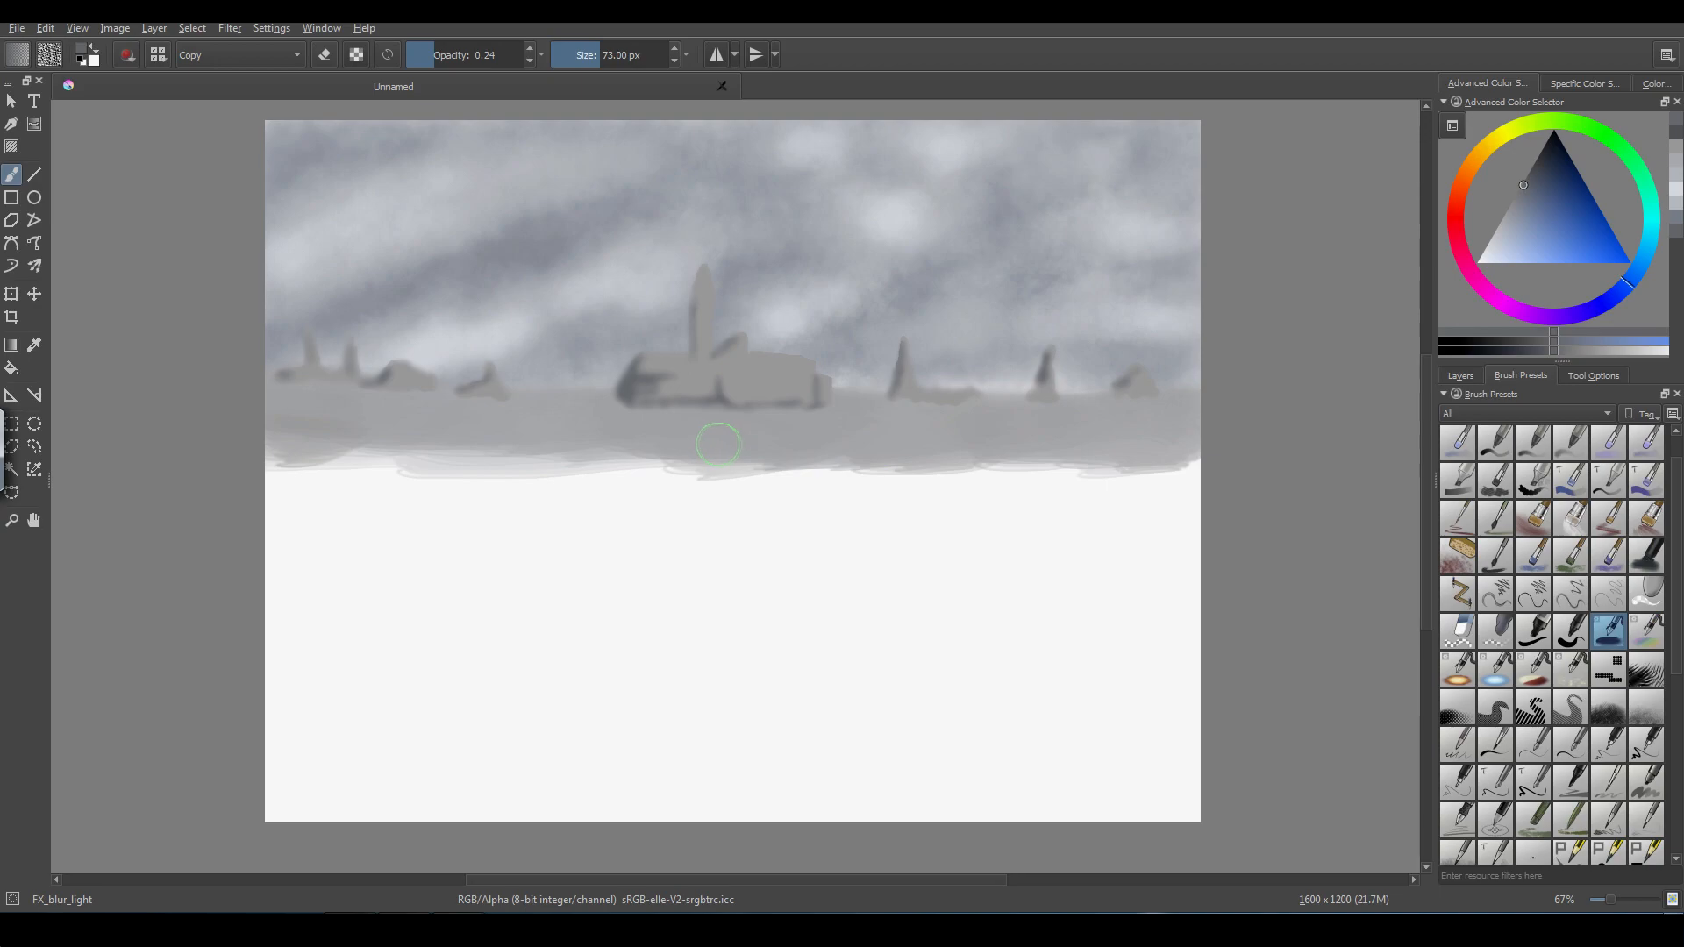
pyautogui.moveTo(668, 473); pyautogui.dragTo(825, 462)
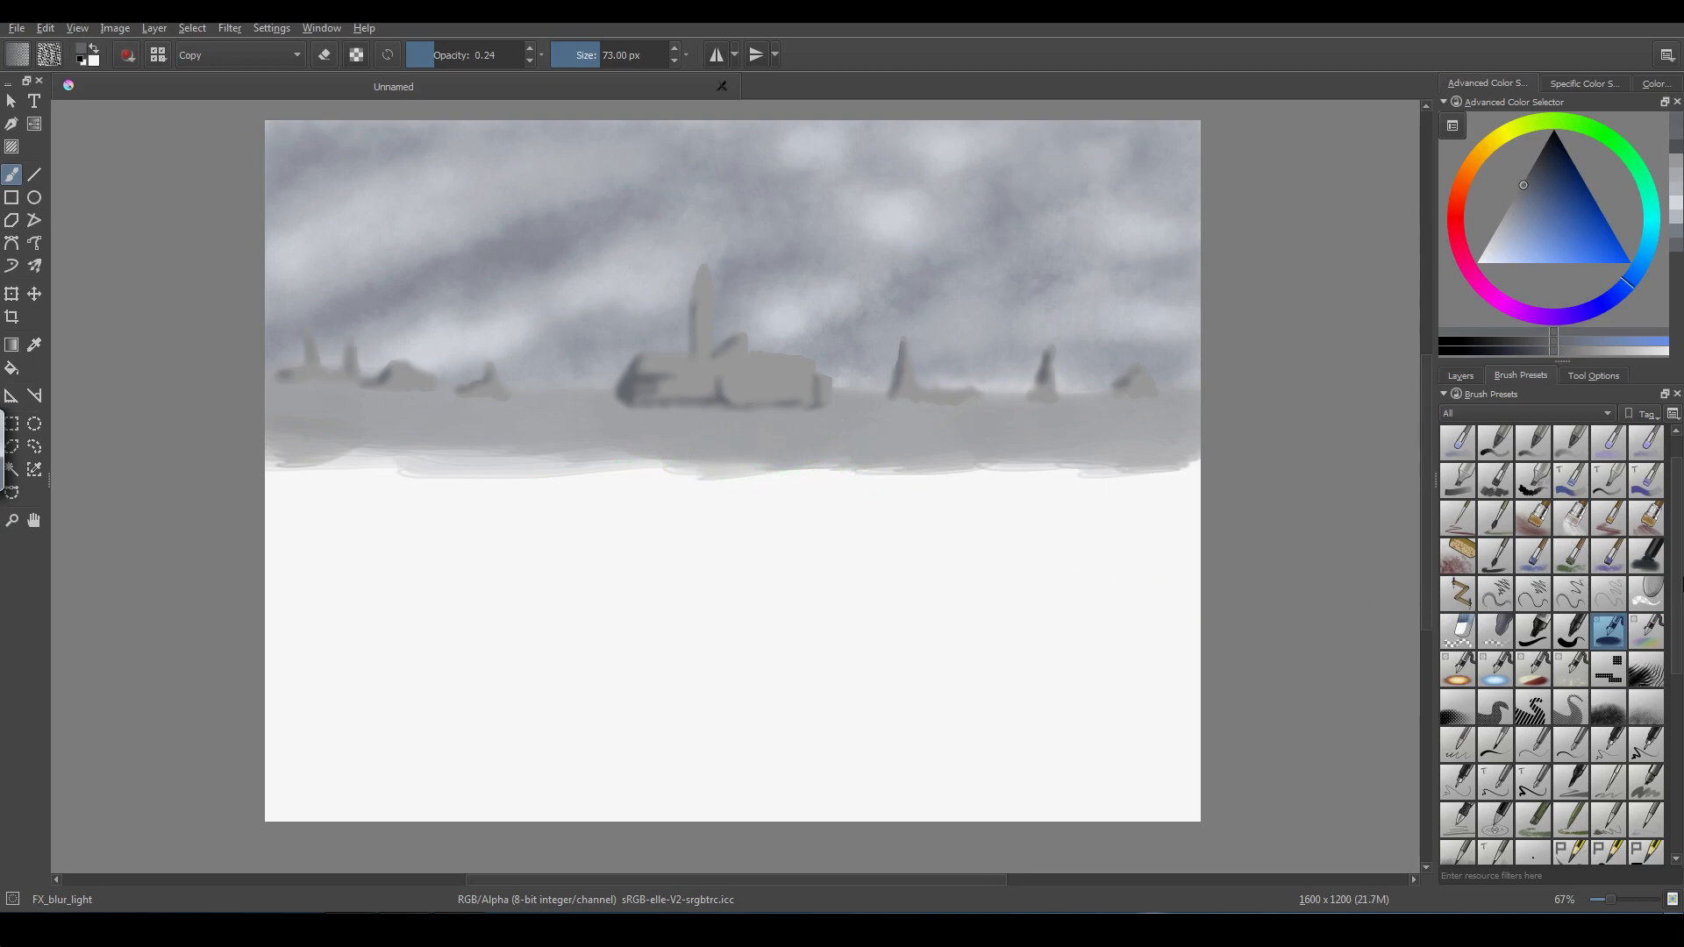
pyautogui.scroll(-3, 1666, 605)
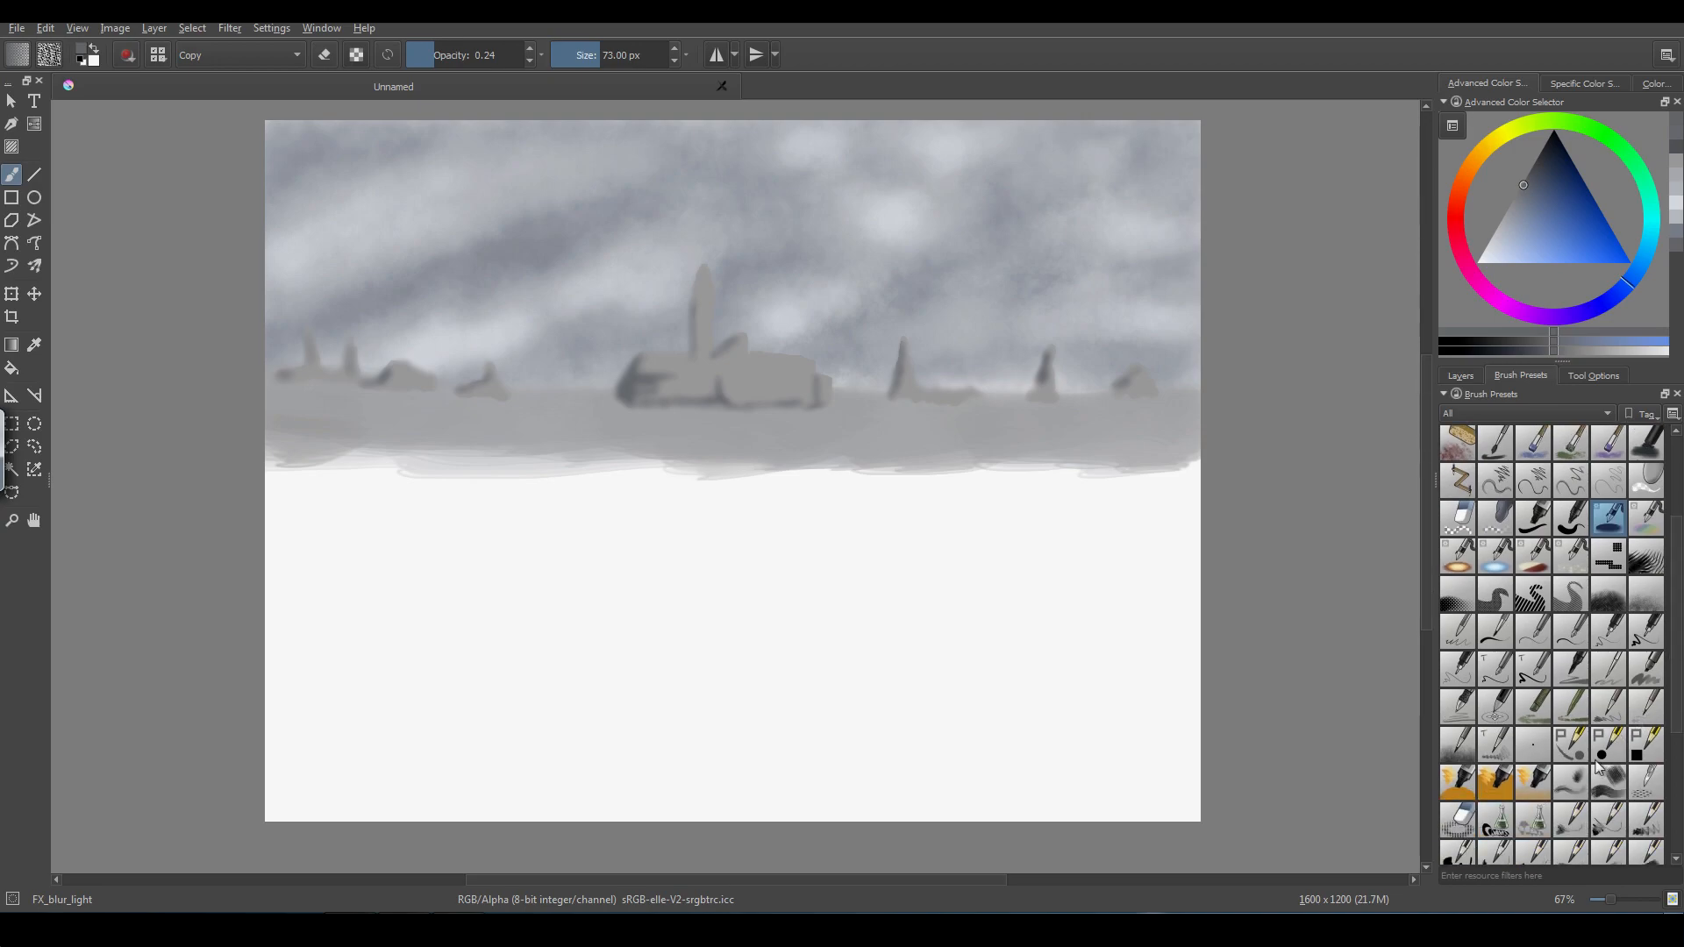
pyautogui.click(1604, 749)
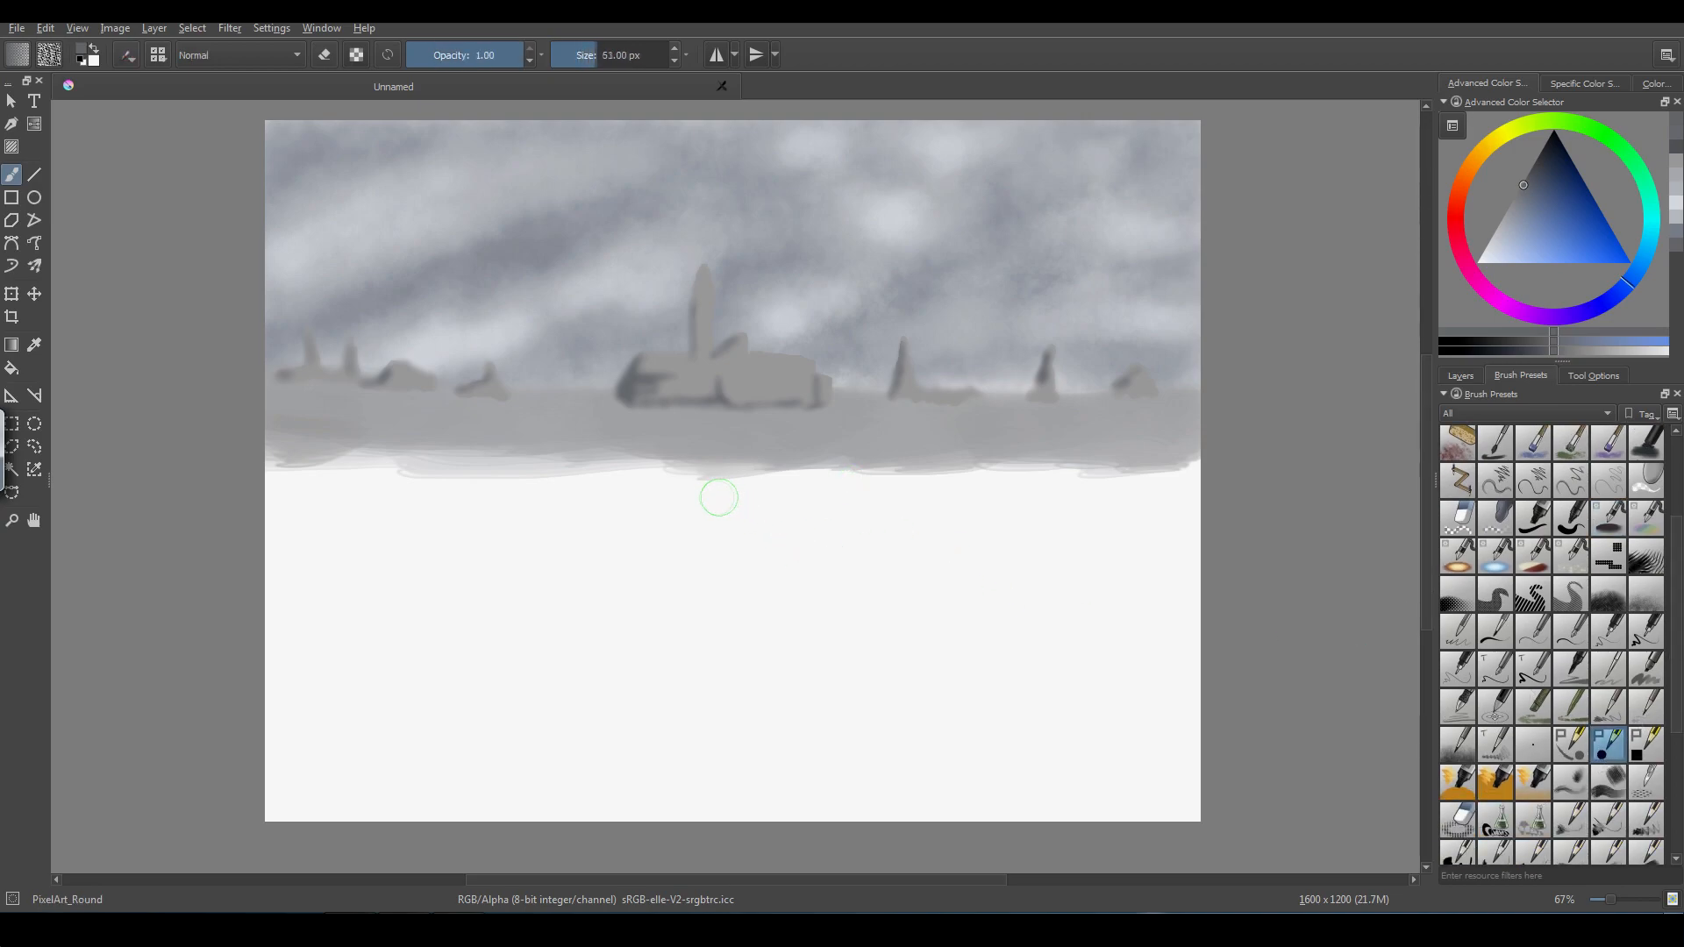
pyautogui.press(']')
pyautogui.press(']')
pyautogui.press(']')
pyautogui.press(']')
pyautogui.press(']')
pyautogui.press(']')
pyautogui.press(']')
pyautogui.press(']')
pyautogui.press(']')
pyautogui.press(']')
pyautogui.press(']')
pyautogui.press(']')
# - Paint a dark grey slope rising from below the central building to the canvas's right edge
pyautogui.moveTo(731, 493)
pyautogui.mouseDown()
pyautogui.moveTo(802, 469)
pyautogui.moveTo(675, 485)
pyautogui.moveTo(793, 452)
pyautogui.moveTo(720, 470)
pyautogui.moveTo(864, 456)
pyautogui.mouseUp()
pyautogui.moveTo(763, 462)
pyautogui.mouseDown()
pyautogui.moveTo(1089, 433)
pyautogui.moveTo(1056, 428)
pyautogui.moveTo(1247, 395)
pyautogui.moveTo(1072, 436)
pyautogui.moveTo(1195, 425)
pyautogui.moveTo(1130, 445)
pyautogui.moveTo(692, 486)
pyautogui.moveTo(997, 476)
pyautogui.moveTo(1066, 463)
pyautogui.moveTo(1026, 449)
pyautogui.moveTo(1090, 466)
pyautogui.moveTo(1158, 450)
pyautogui.mouseUp()
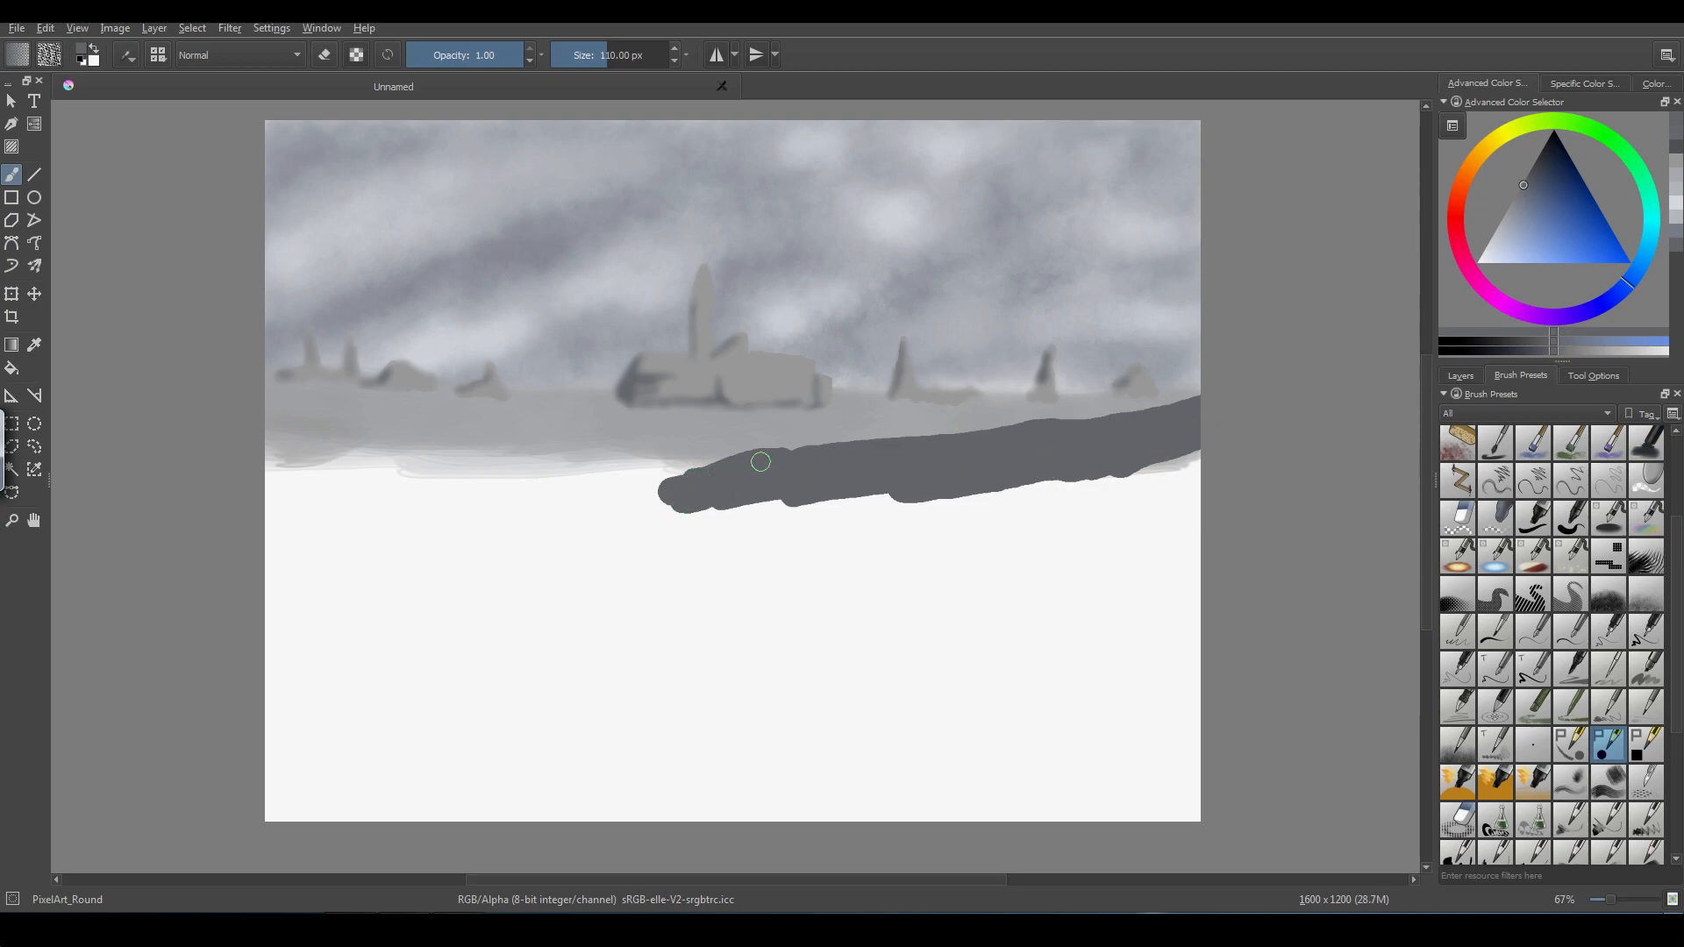
pyautogui.moveTo(802, 455); pyautogui.dragTo(1175, 409)
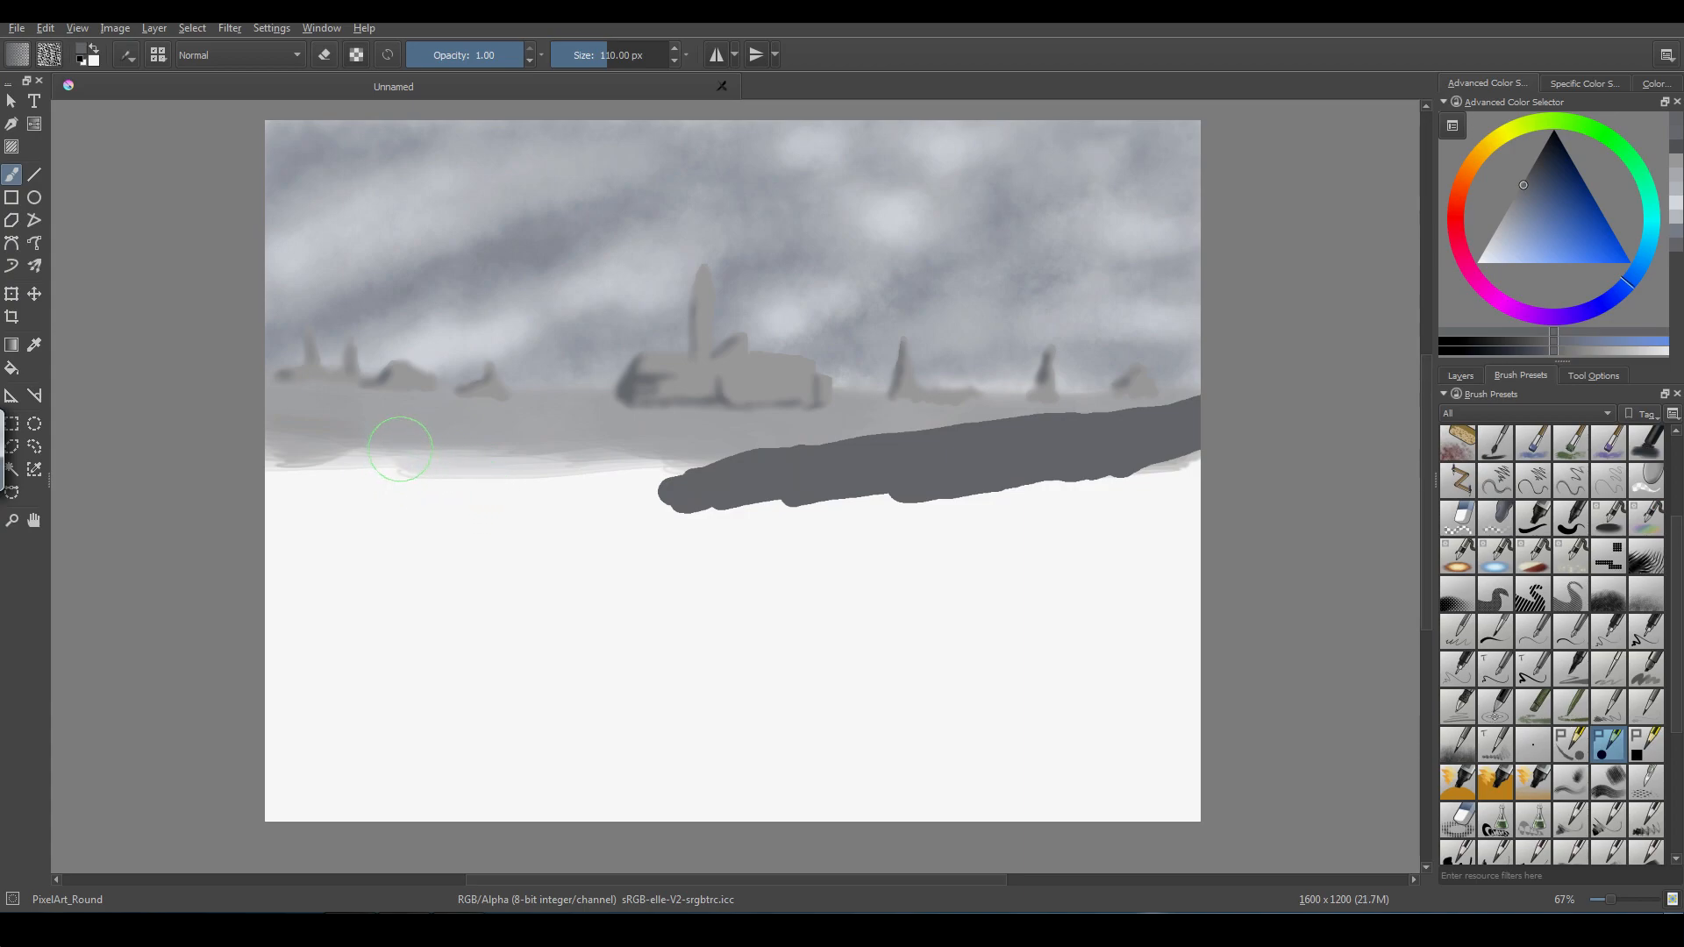
# - Paint a matching dark slope down from the left edge, join it to the right slope and fill the valley between them
pyautogui.moveTo(256, 401); pyautogui.dragTo(393, 474)
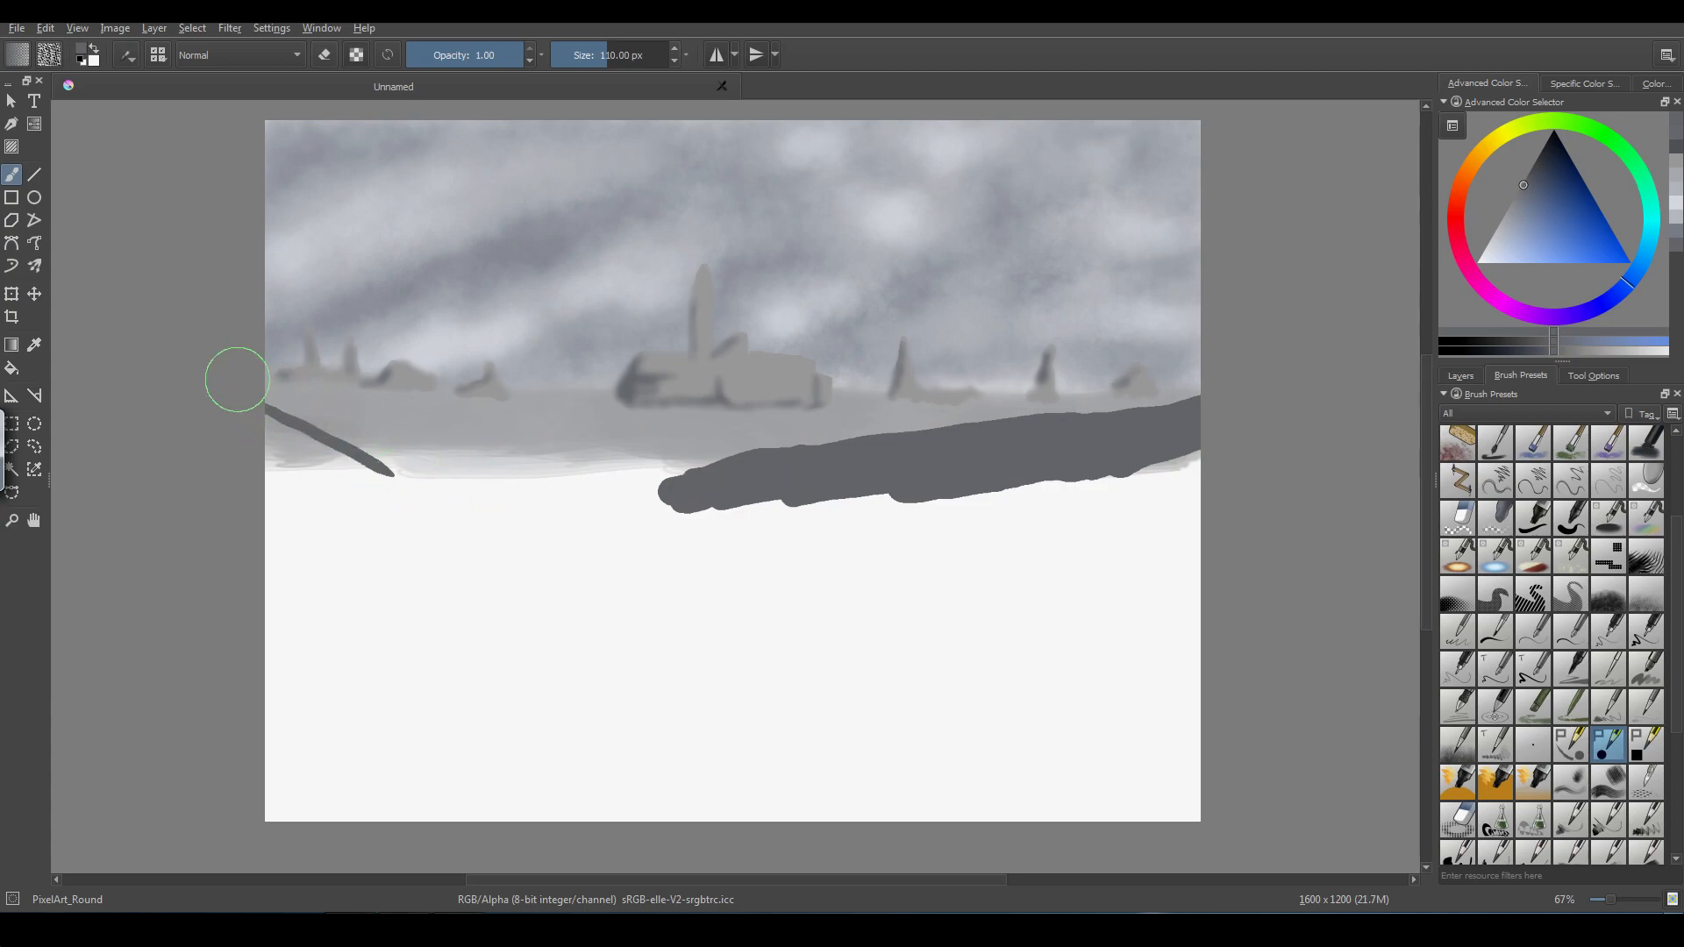
pyautogui.moveTo(259, 393)
pyautogui.mouseDown()
pyautogui.moveTo(449, 460)
pyautogui.moveTo(660, 492)
pyautogui.moveTo(255, 399)
pyautogui.moveTo(453, 478)
pyautogui.moveTo(509, 480)
pyautogui.mouseUp()
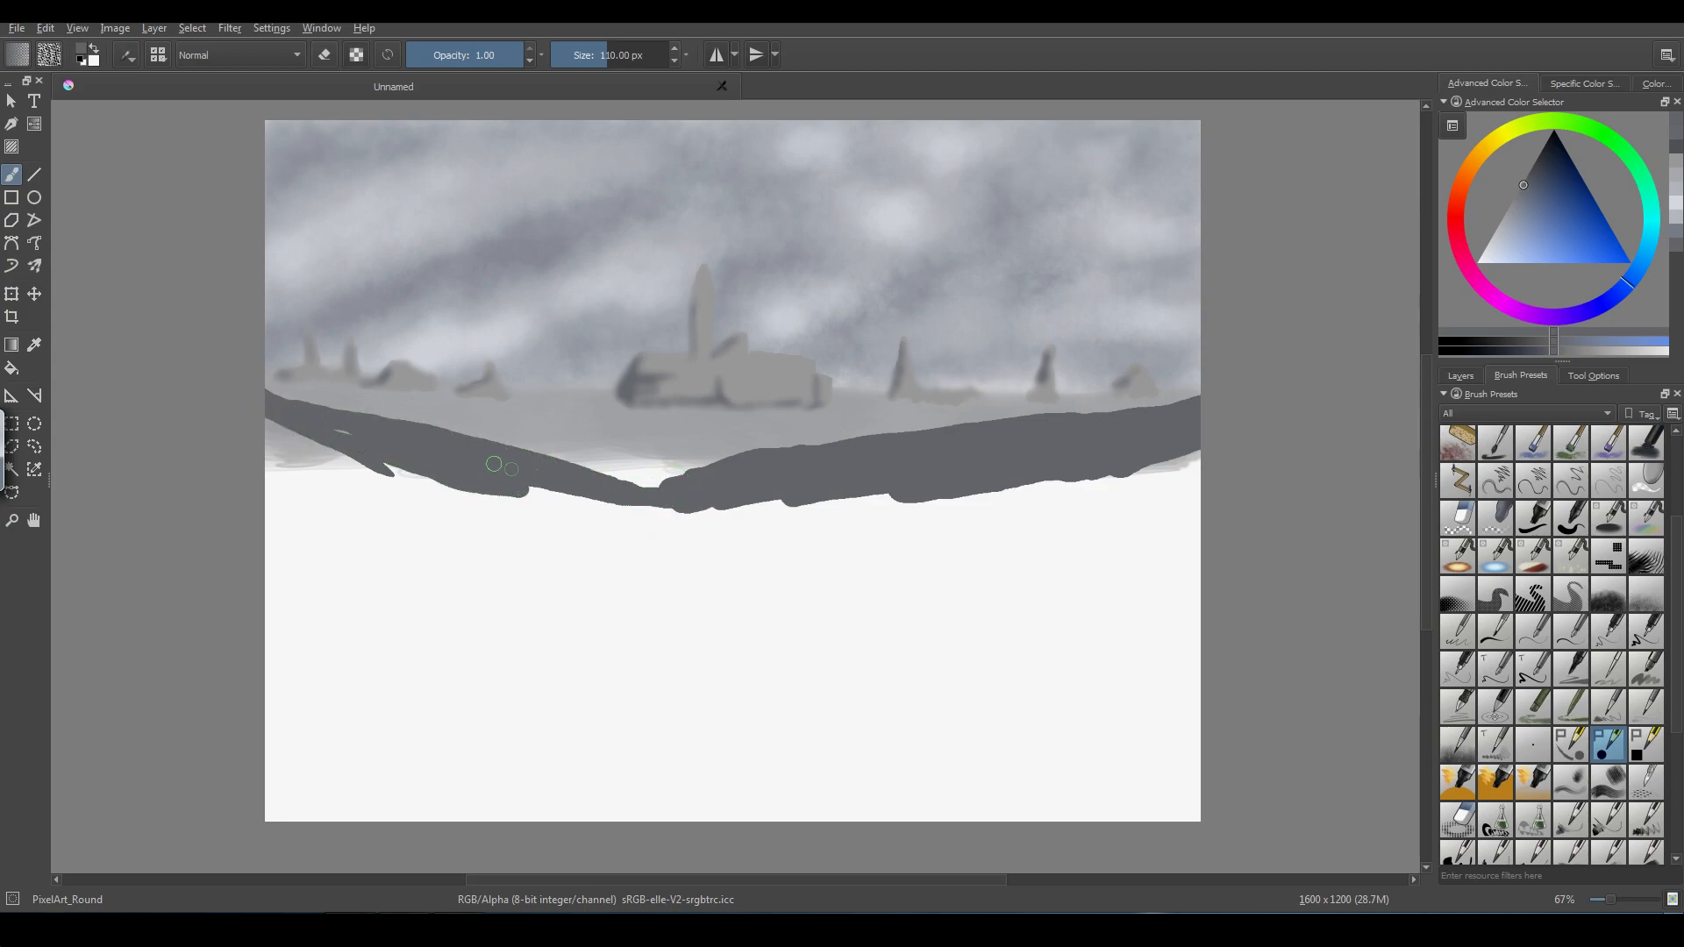
pyautogui.moveTo(256, 422)
pyautogui.mouseDown()
pyautogui.moveTo(340, 433)
pyautogui.moveTo(313, 431)
pyautogui.moveTo(309, 461)
pyautogui.moveTo(376, 494)
pyautogui.moveTo(414, 472)
pyautogui.moveTo(260, 446)
pyautogui.moveTo(298, 431)
pyautogui.moveTo(311, 454)
pyautogui.moveTo(387, 474)
pyautogui.moveTo(245, 460)
pyautogui.moveTo(695, 525)
pyautogui.moveTo(523, 522)
pyautogui.moveTo(610, 531)
pyautogui.moveTo(520, 520)
pyautogui.moveTo(308, 444)
pyautogui.moveTo(247, 449)
pyautogui.moveTo(597, 525)
pyautogui.moveTo(1188, 462)
pyautogui.mouseUp()
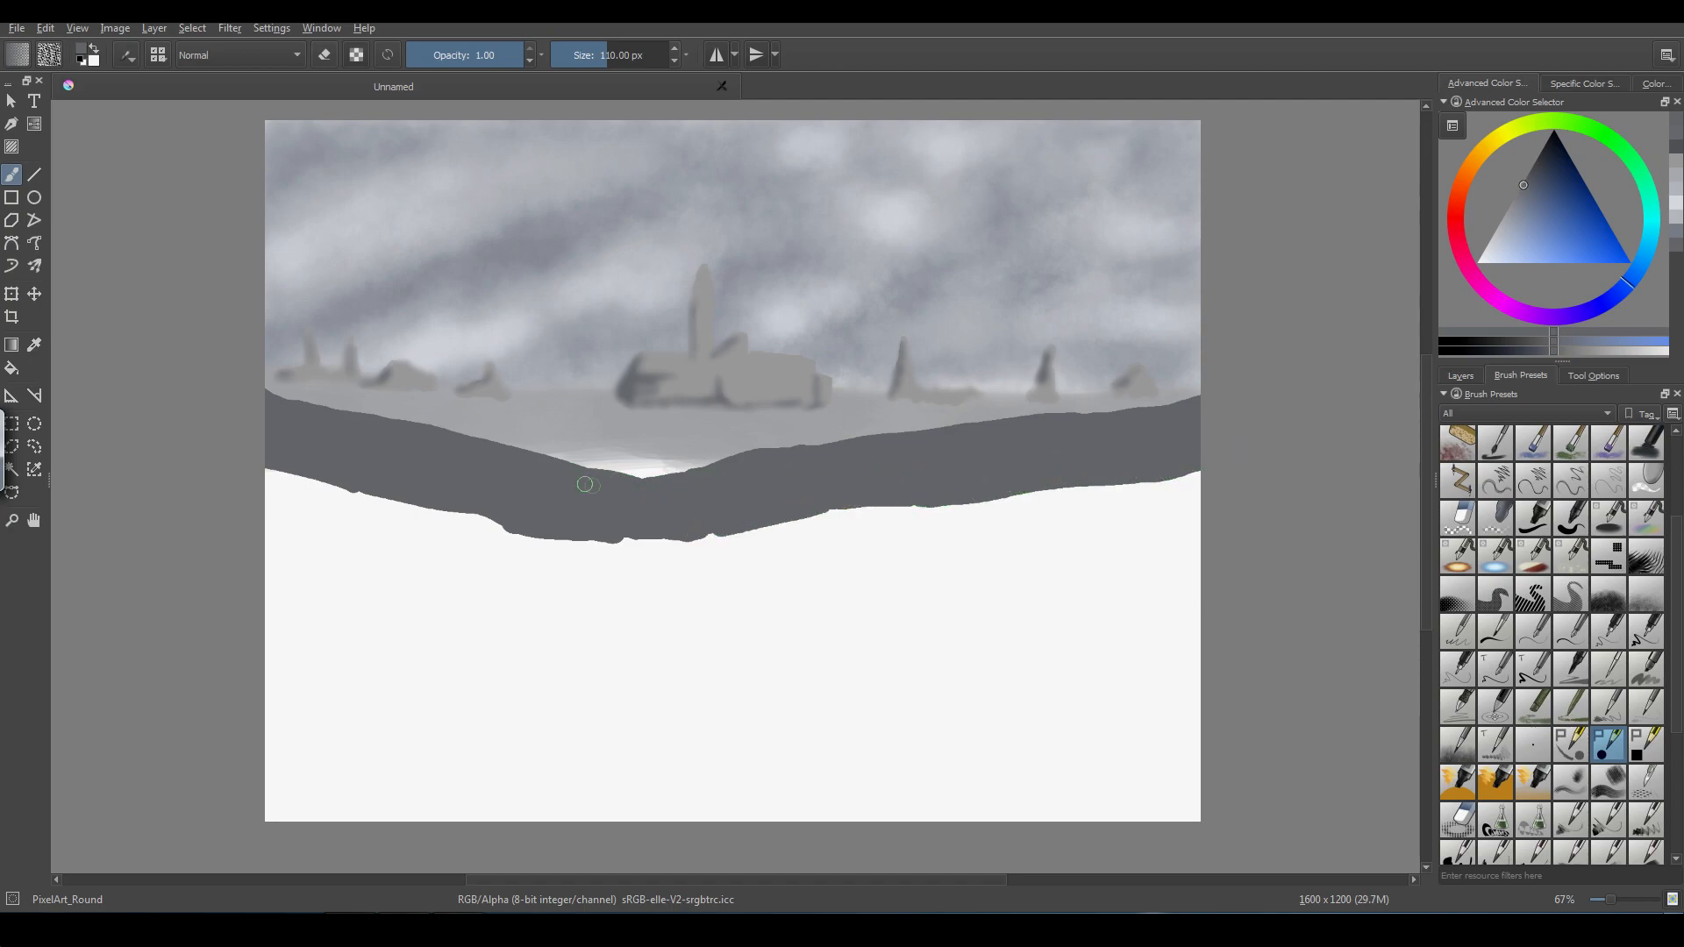
pyautogui.moveTo(502, 445)
pyautogui.mouseDown()
pyautogui.moveTo(597, 466)
pyautogui.moveTo(425, 441)
pyautogui.mouseUp()
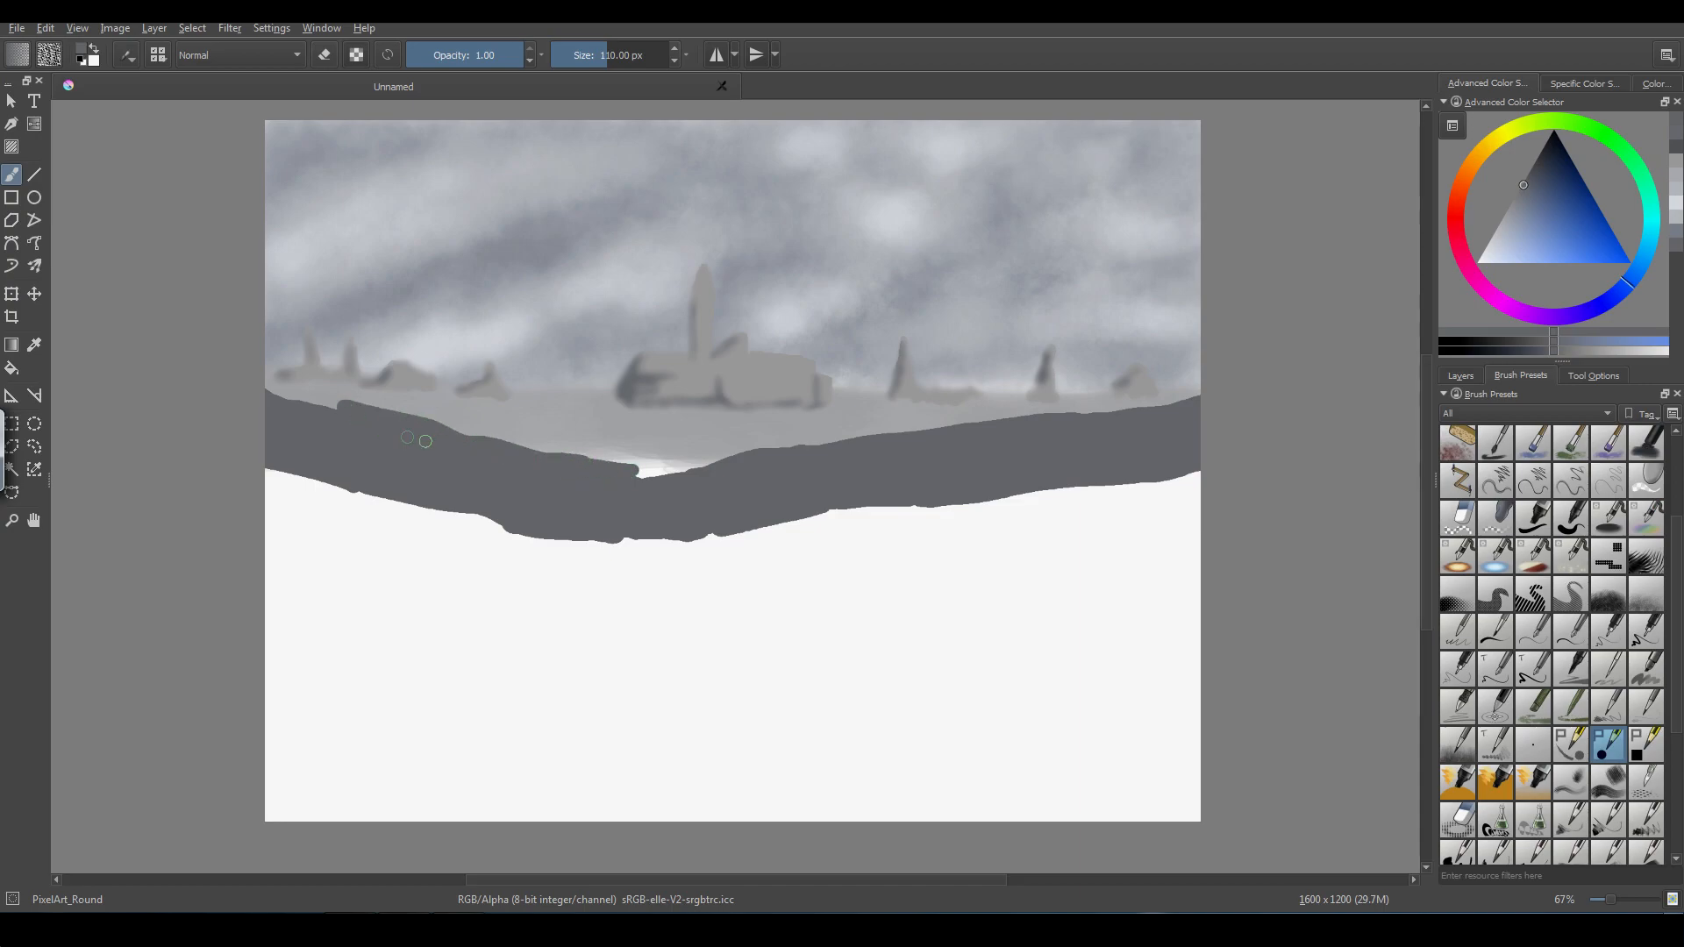
pyautogui.moveTo(627, 468); pyautogui.dragTo(666, 464)
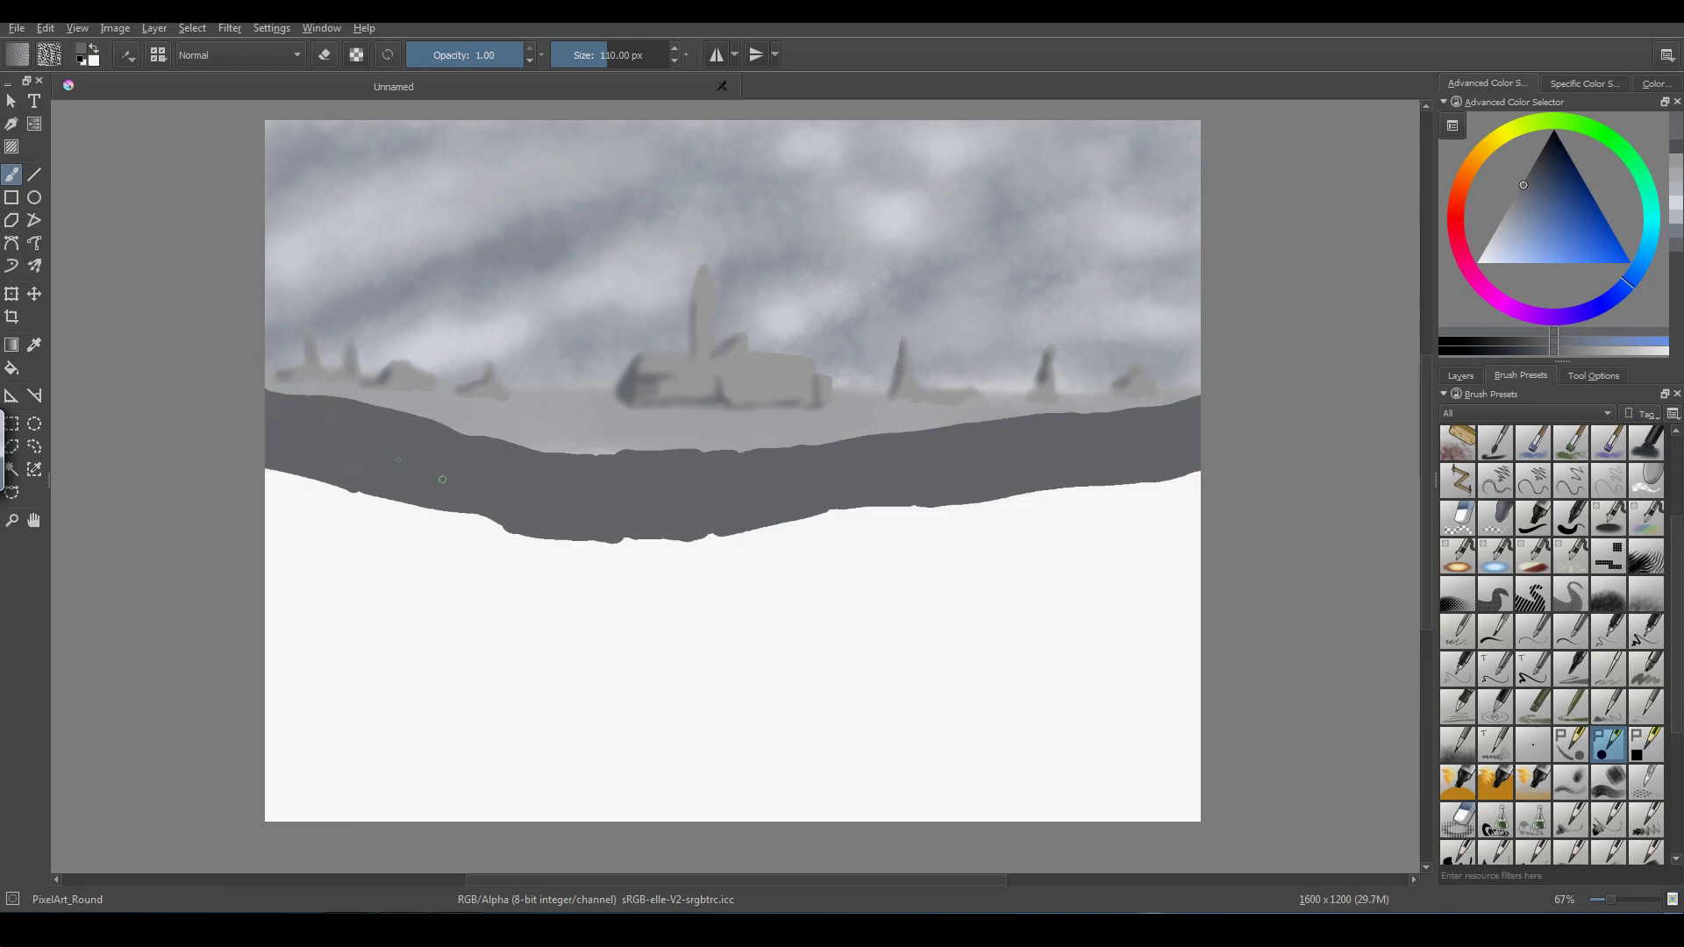
pyautogui.moveTo(625, 539); pyautogui.dragTo(886, 541)
pyautogui.moveTo(914, 528); pyautogui.dragTo(939, 519)
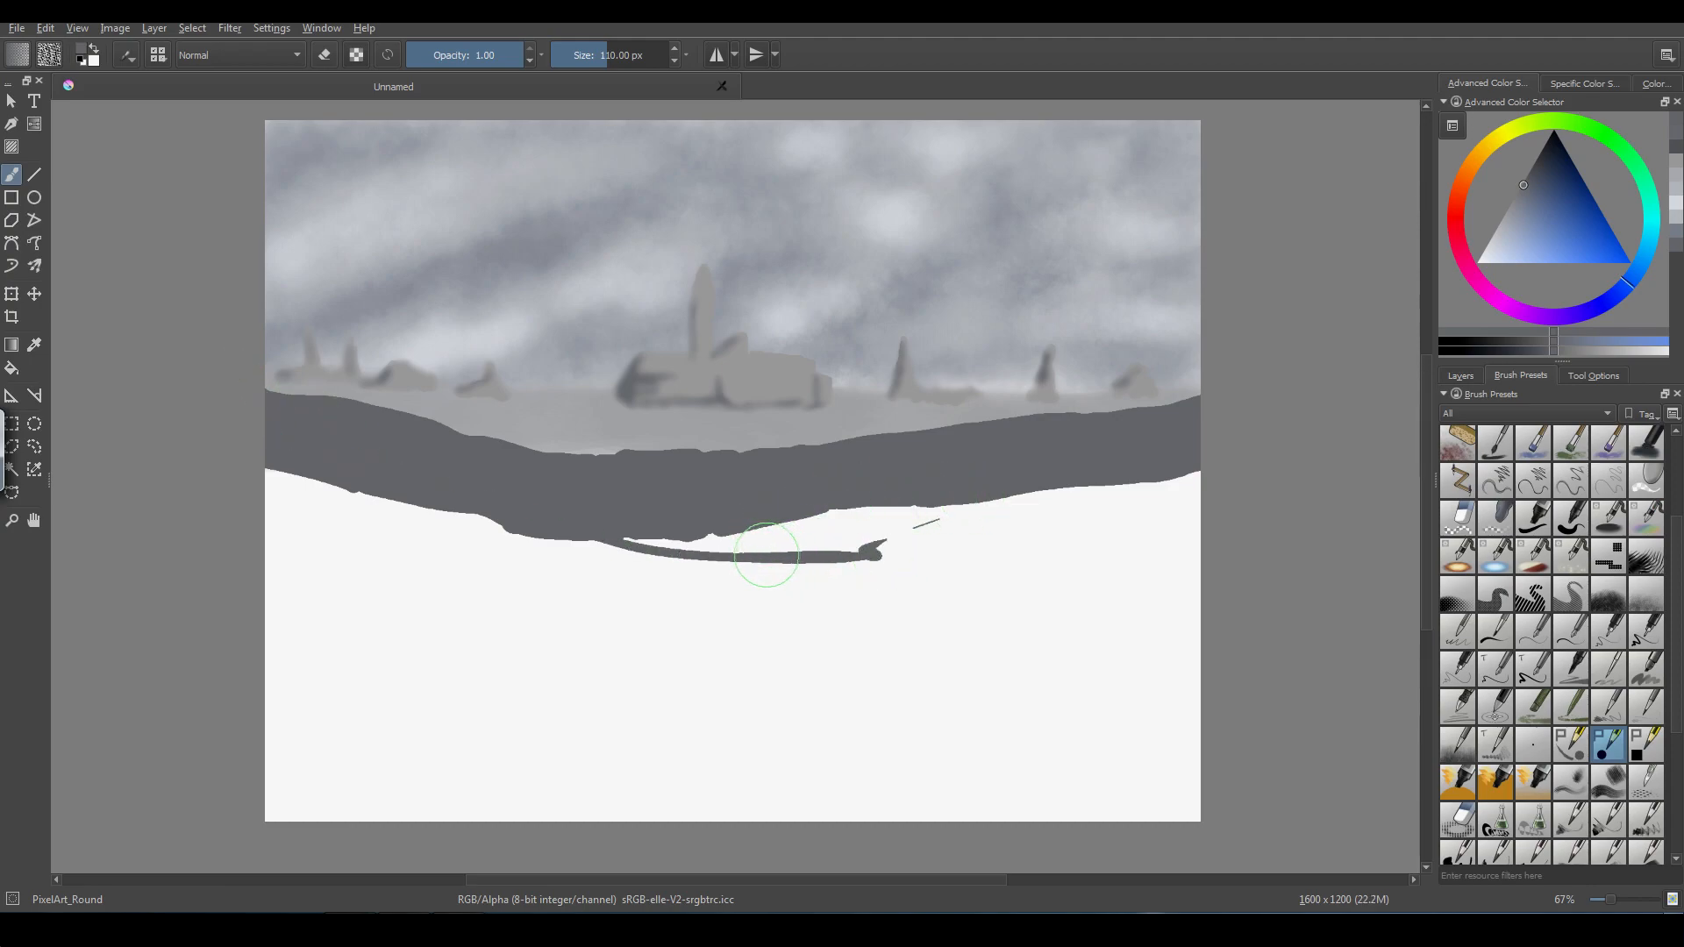
pyautogui.hotkey('ctrl', 'z')
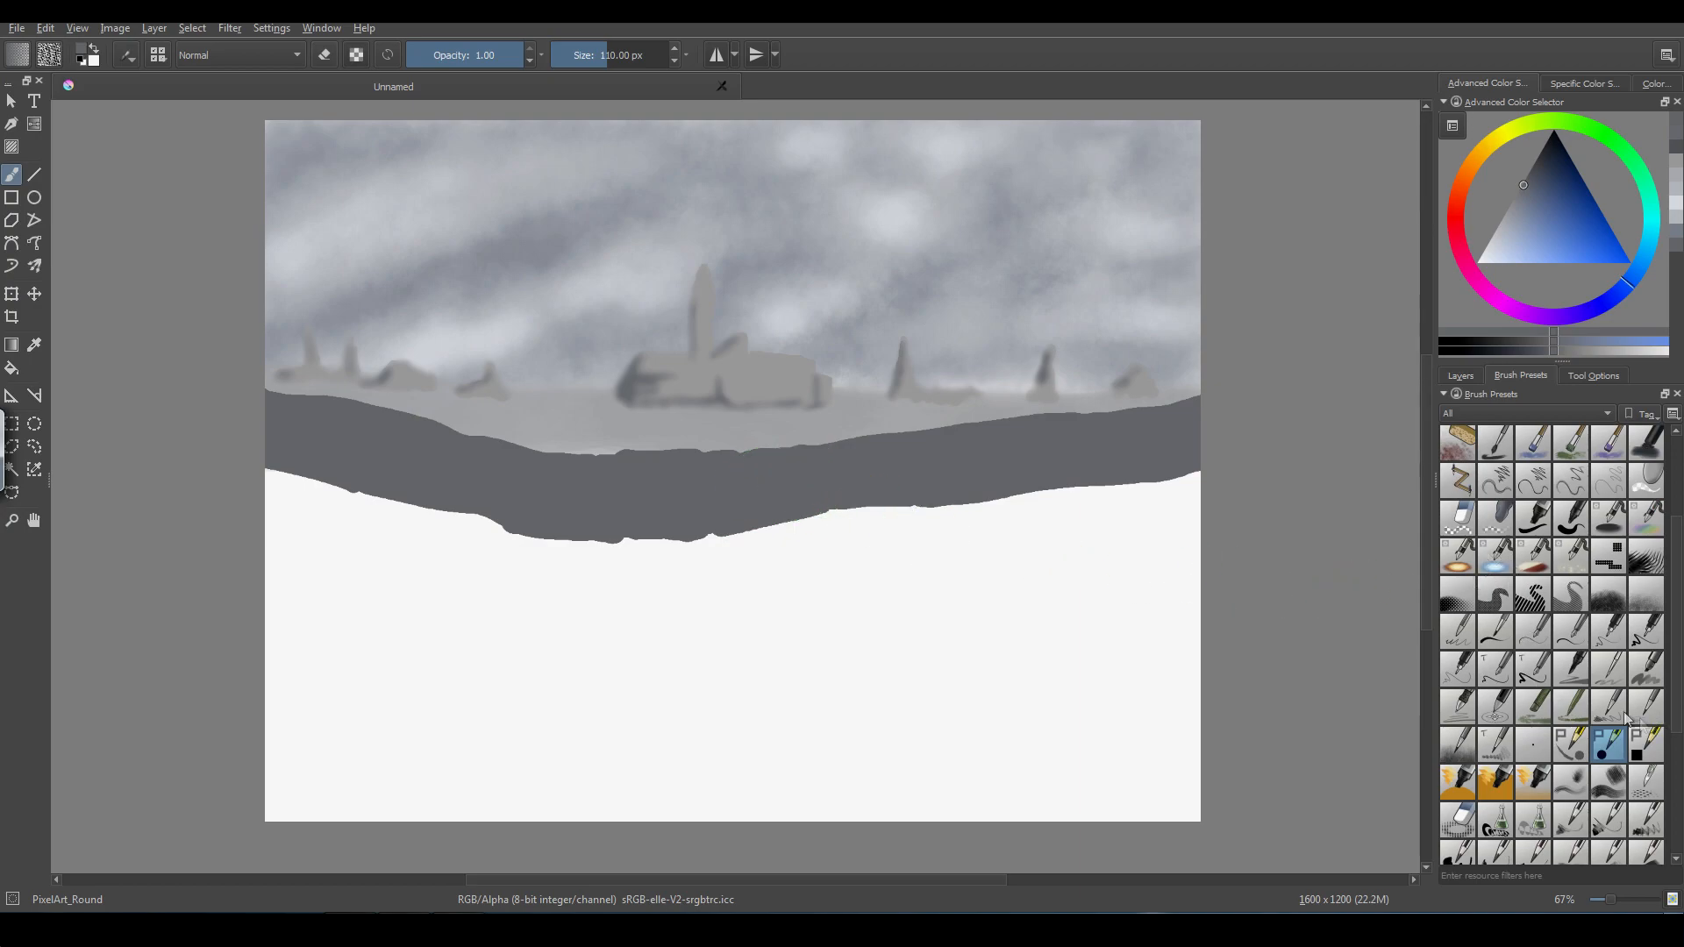
# - Switch to the Texture_fuzzy brush at 128 px, pick a slightly darker grey and paint bushy texture along the right slope's ridge
pyautogui.scroll(-4, 1675, 662)
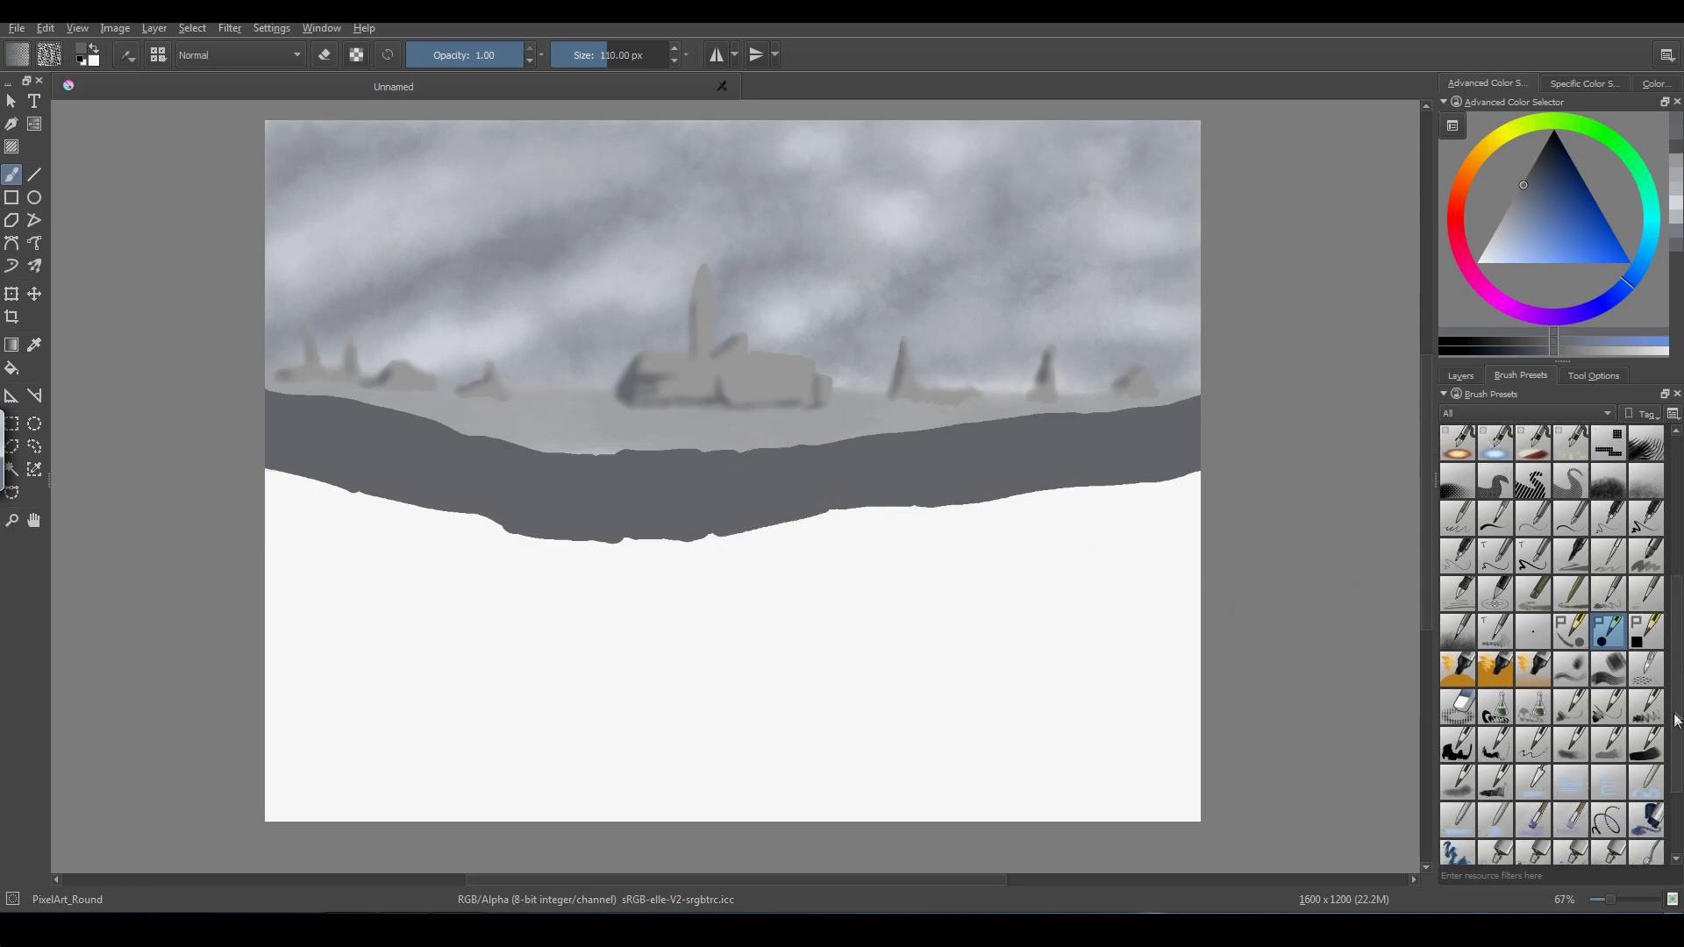
pyautogui.scroll(-1, 1670, 795)
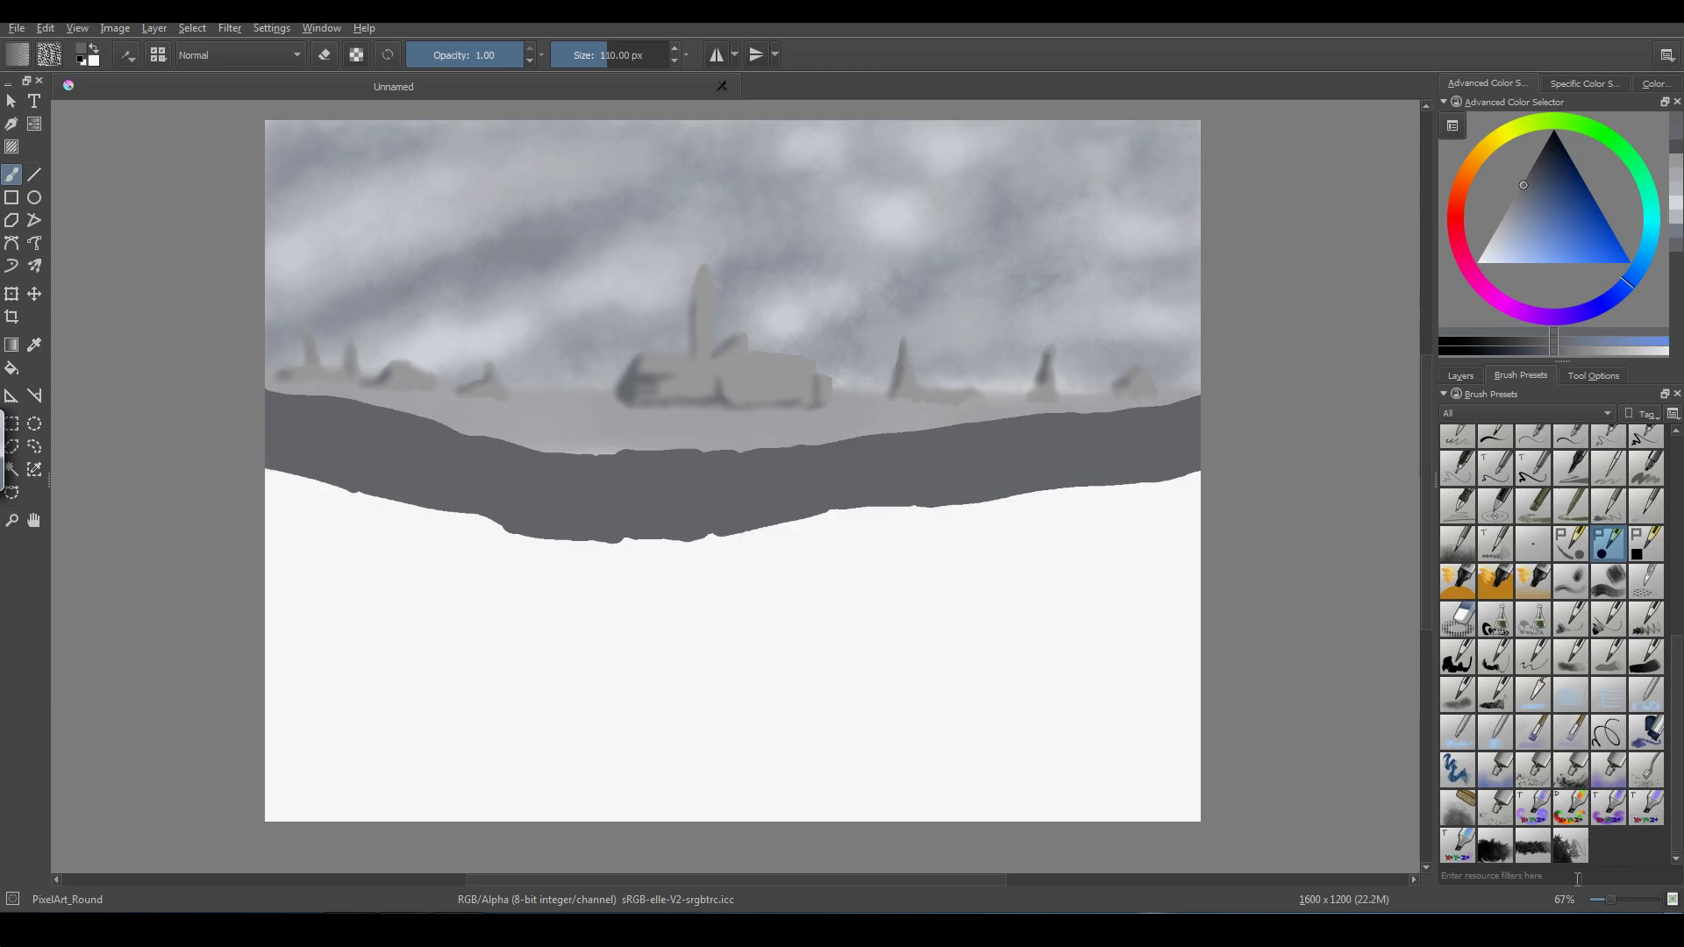
pyautogui.click(1496, 849)
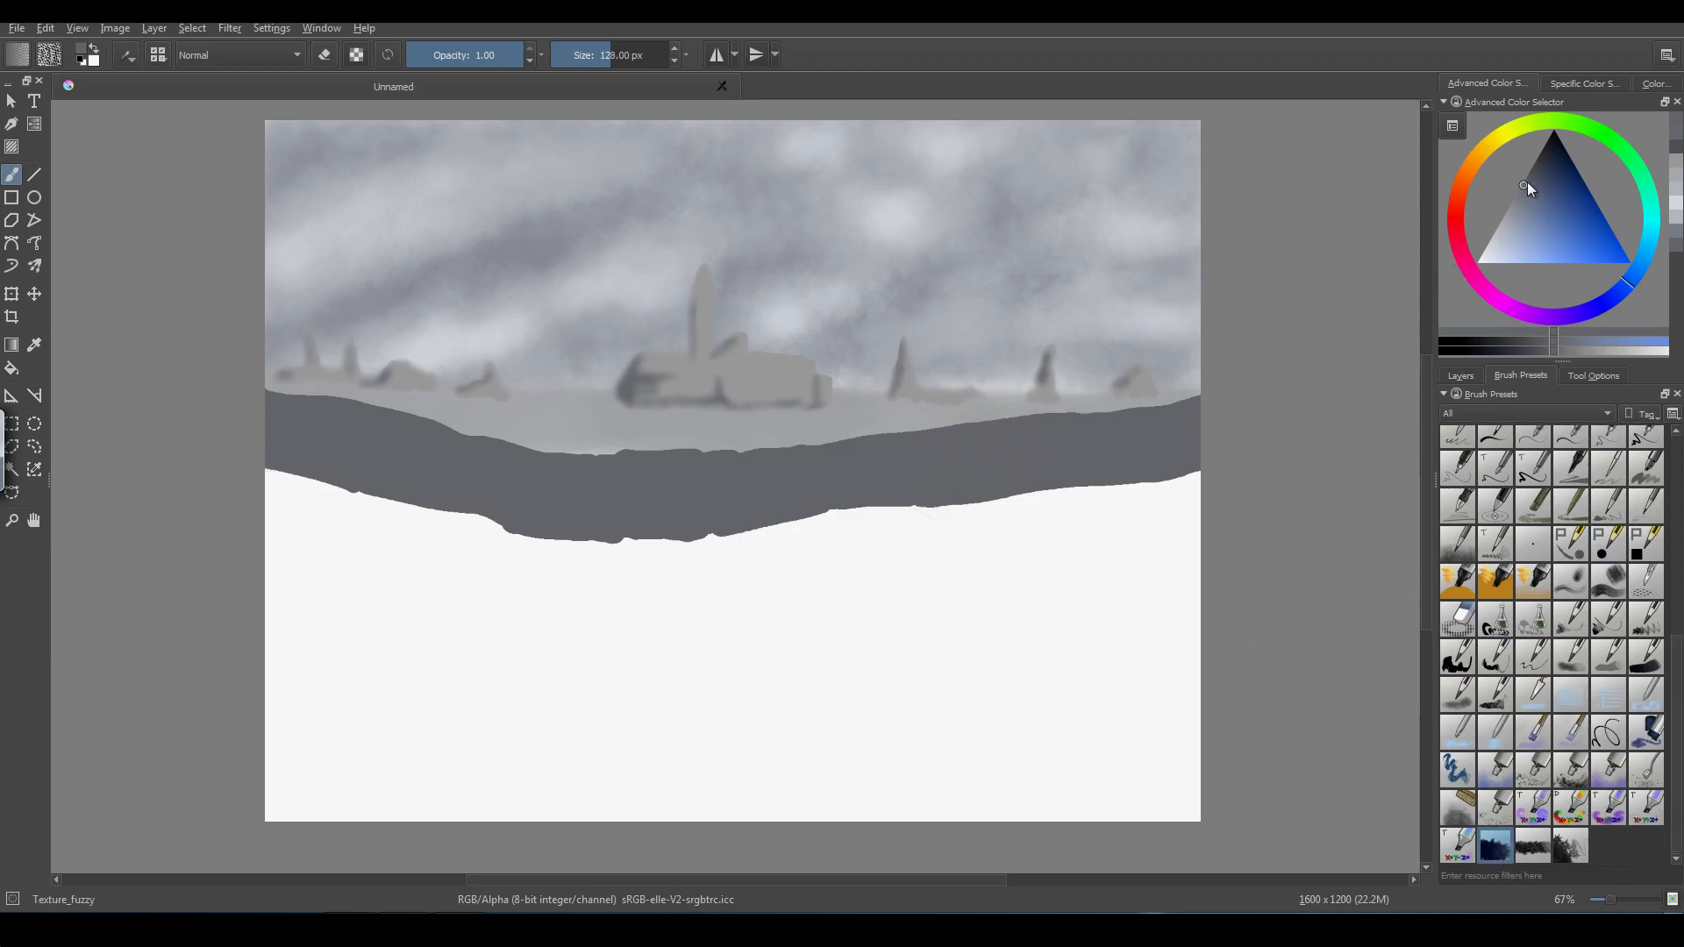
pyautogui.click(1529, 179)
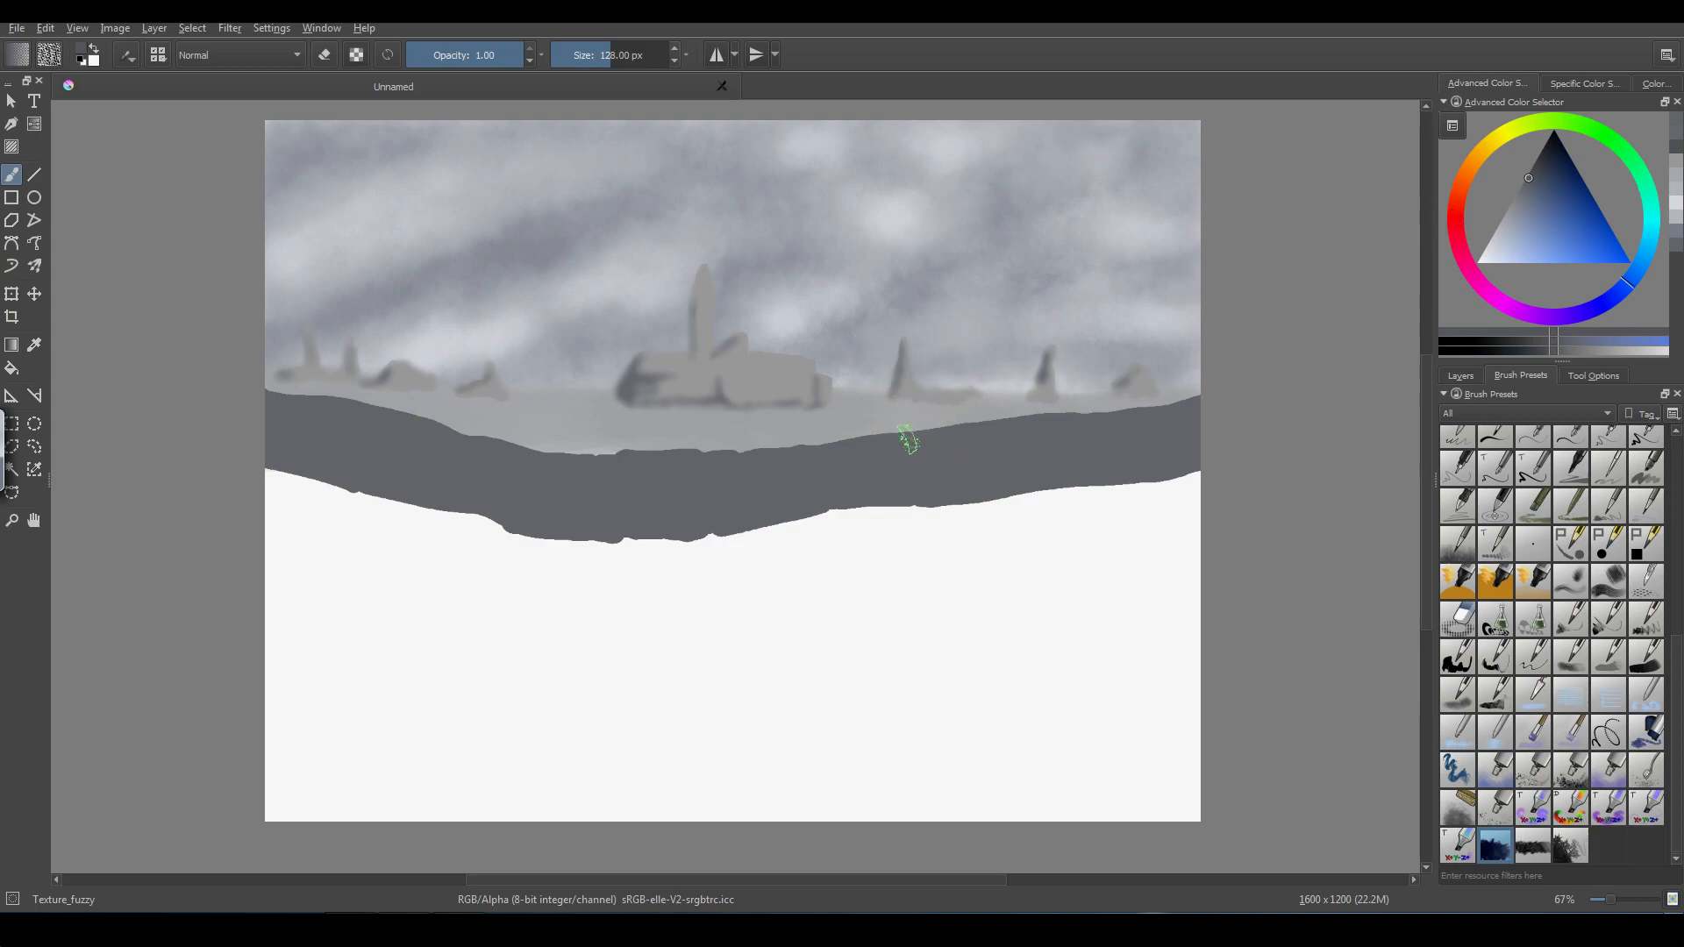
pyautogui.moveTo(912, 445)
pyautogui.mouseDown()
pyautogui.moveTo(1053, 459)
pyautogui.moveTo(970, 429)
pyautogui.moveTo(1107, 413)
pyautogui.moveTo(1140, 430)
pyautogui.moveTo(1176, 395)
pyautogui.moveTo(1176, 417)
pyautogui.mouseUp()
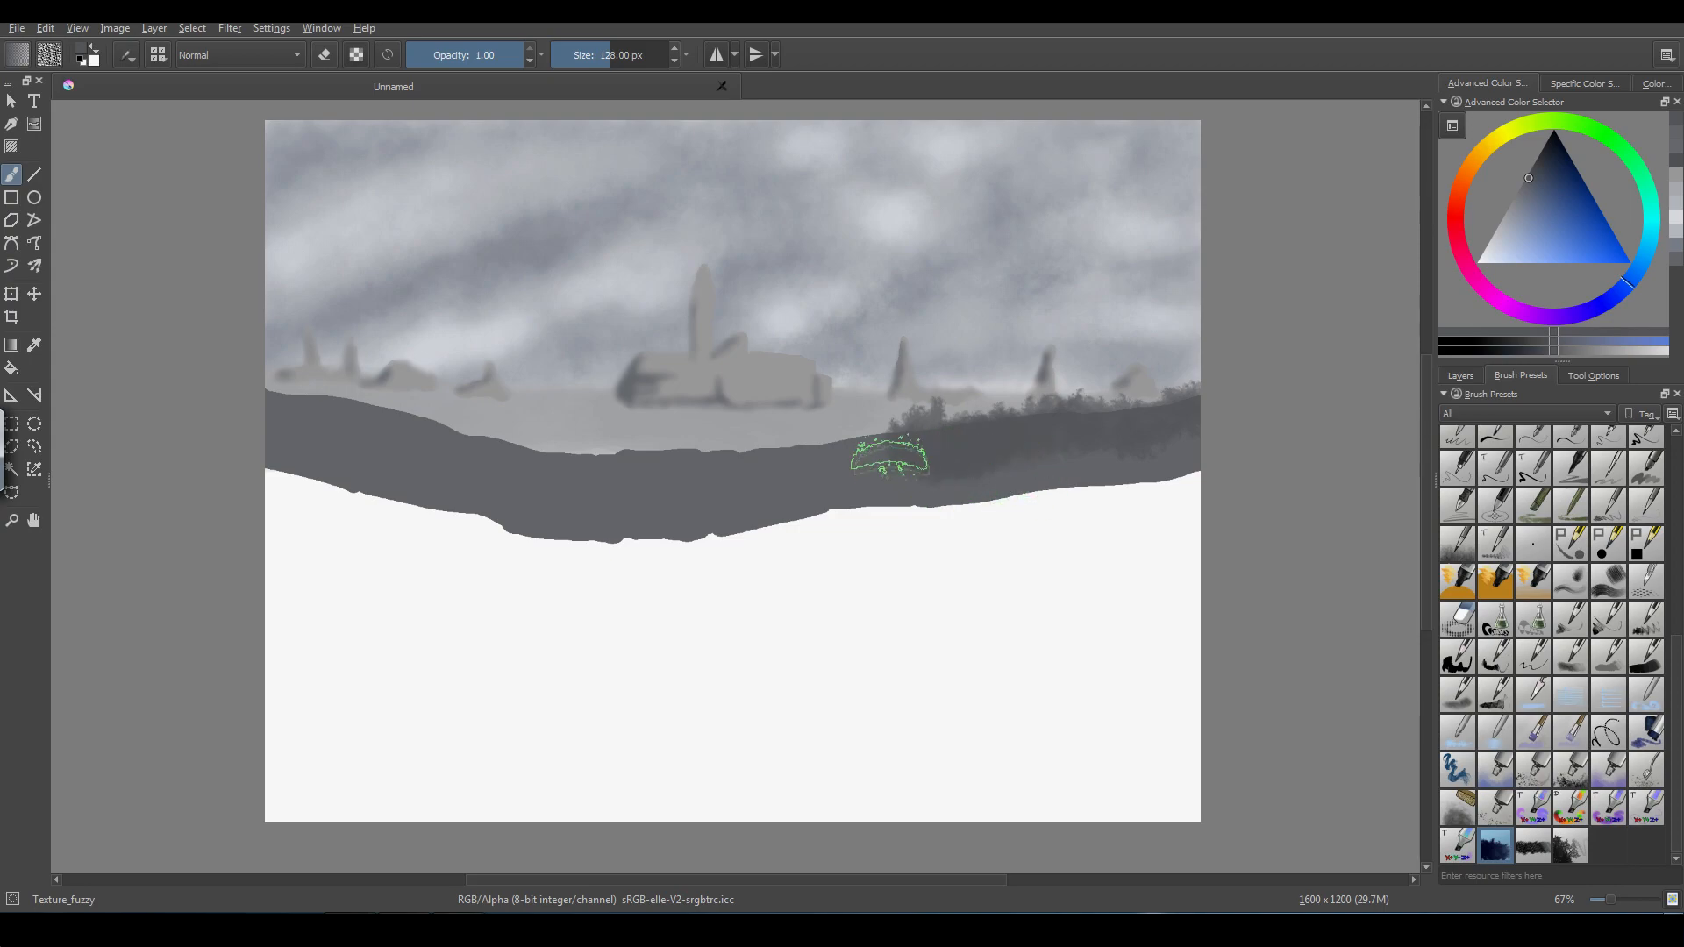
pyautogui.moveTo(847, 454)
pyautogui.mouseDown()
pyautogui.moveTo(990, 426)
pyautogui.moveTo(798, 461)
pyautogui.mouseUp()
# - With a darker grey, fill the right slope with bushy texture and extend the hedge leftward in front of the central building
pyautogui.click(1530, 173)
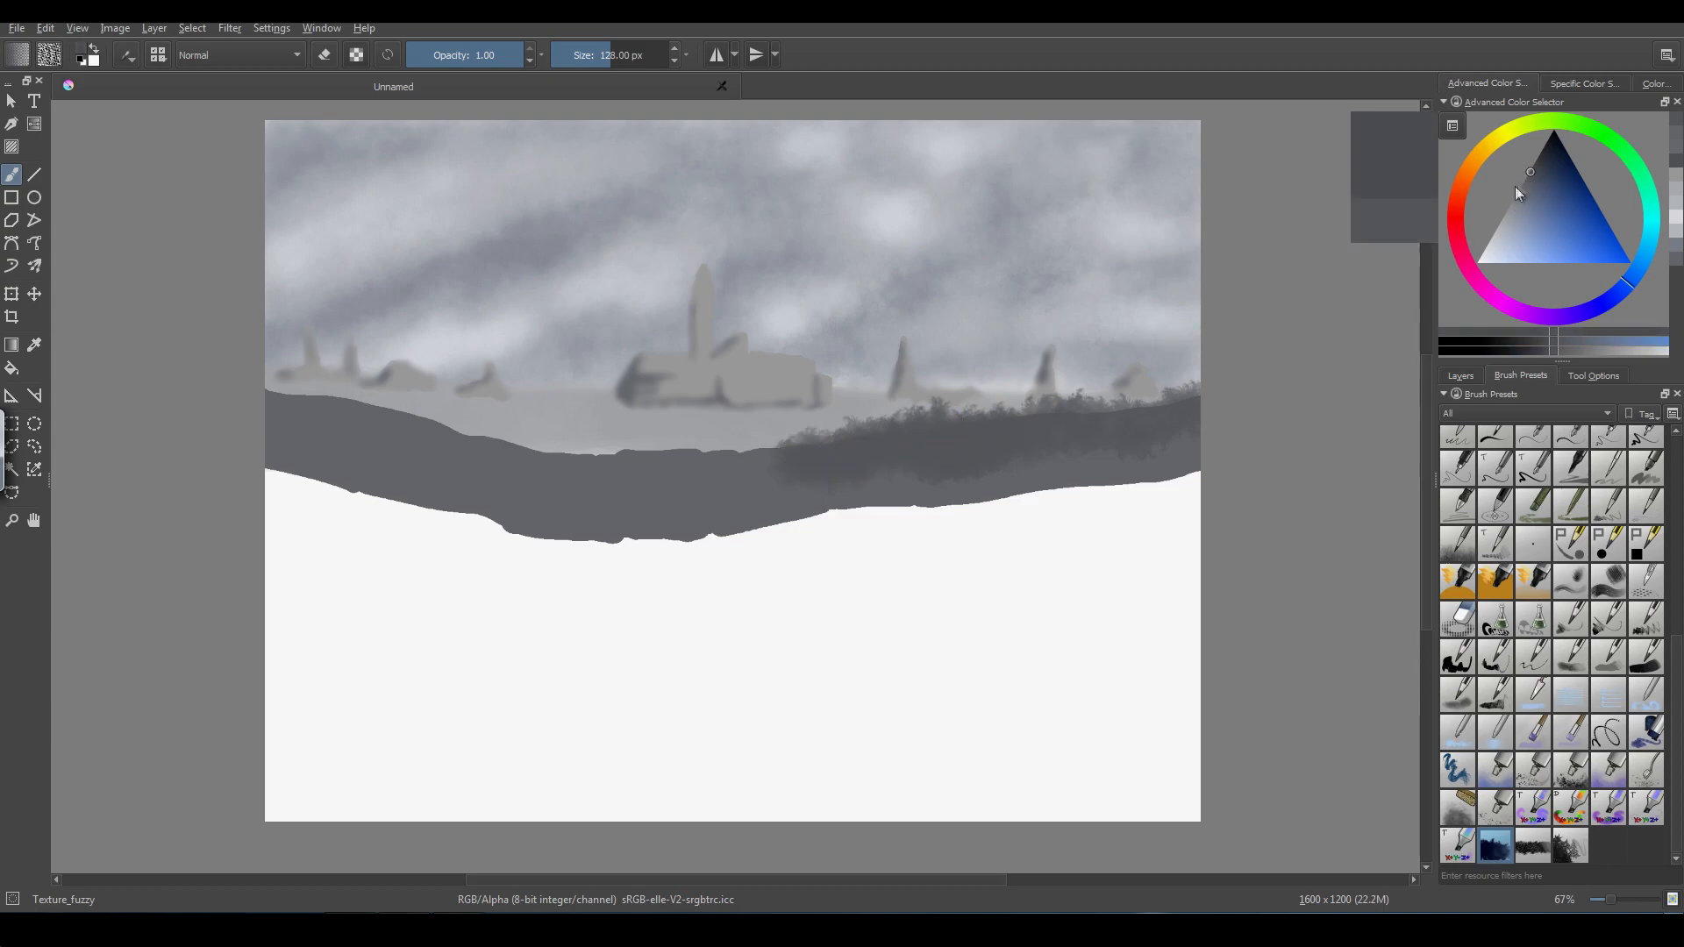
pyautogui.moveTo(1112, 432)
pyautogui.mouseDown()
pyautogui.moveTo(1196, 403)
pyautogui.moveTo(1108, 433)
pyautogui.moveTo(1125, 421)
pyautogui.moveTo(922, 437)
pyautogui.moveTo(836, 488)
pyautogui.moveTo(796, 436)
pyautogui.moveTo(770, 450)
pyautogui.moveTo(785, 490)
pyautogui.moveTo(784, 471)
pyautogui.moveTo(752, 491)
pyautogui.moveTo(748, 518)
pyautogui.moveTo(748, 439)
pyautogui.moveTo(747, 488)
pyautogui.moveTo(745, 465)
pyautogui.moveTo(711, 470)
pyautogui.moveTo(730, 456)
pyautogui.moveTo(699, 469)
pyautogui.moveTo(834, 457)
pyautogui.moveTo(803, 483)
pyautogui.moveTo(716, 478)
pyautogui.moveTo(723, 462)
pyautogui.moveTo(685, 480)
pyautogui.moveTo(663, 468)
pyautogui.moveTo(668, 439)
pyautogui.moveTo(645, 434)
pyautogui.moveTo(620, 433)
pyautogui.moveTo(672, 462)
pyautogui.moveTo(606, 464)
pyautogui.moveTo(697, 457)
pyautogui.moveTo(583, 469)
pyautogui.moveTo(488, 445)
pyautogui.moveTo(600, 462)
pyautogui.moveTo(714, 451)
pyautogui.moveTo(476, 453)
pyautogui.mouseUp()
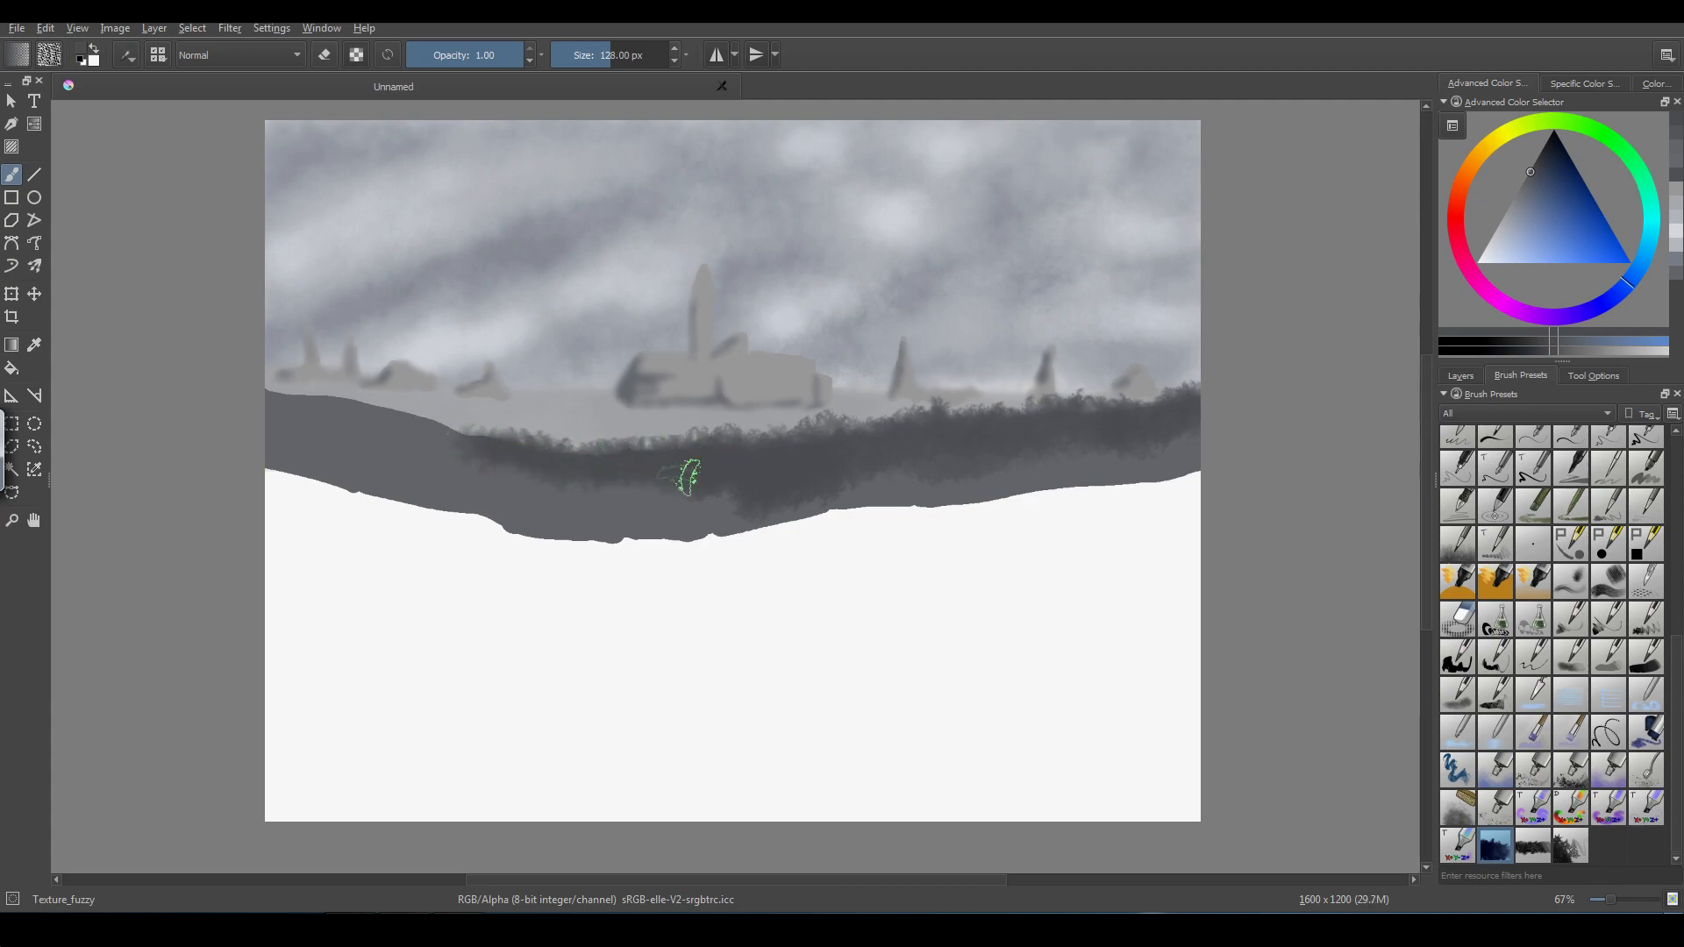
pyautogui.moveTo(976, 474)
pyautogui.mouseDown()
pyautogui.moveTo(1179, 436)
pyautogui.moveTo(1120, 446)
pyautogui.moveTo(1071, 413)
pyautogui.moveTo(1018, 470)
pyautogui.moveTo(1187, 457)
pyautogui.moveTo(872, 481)
pyautogui.mouseUp()
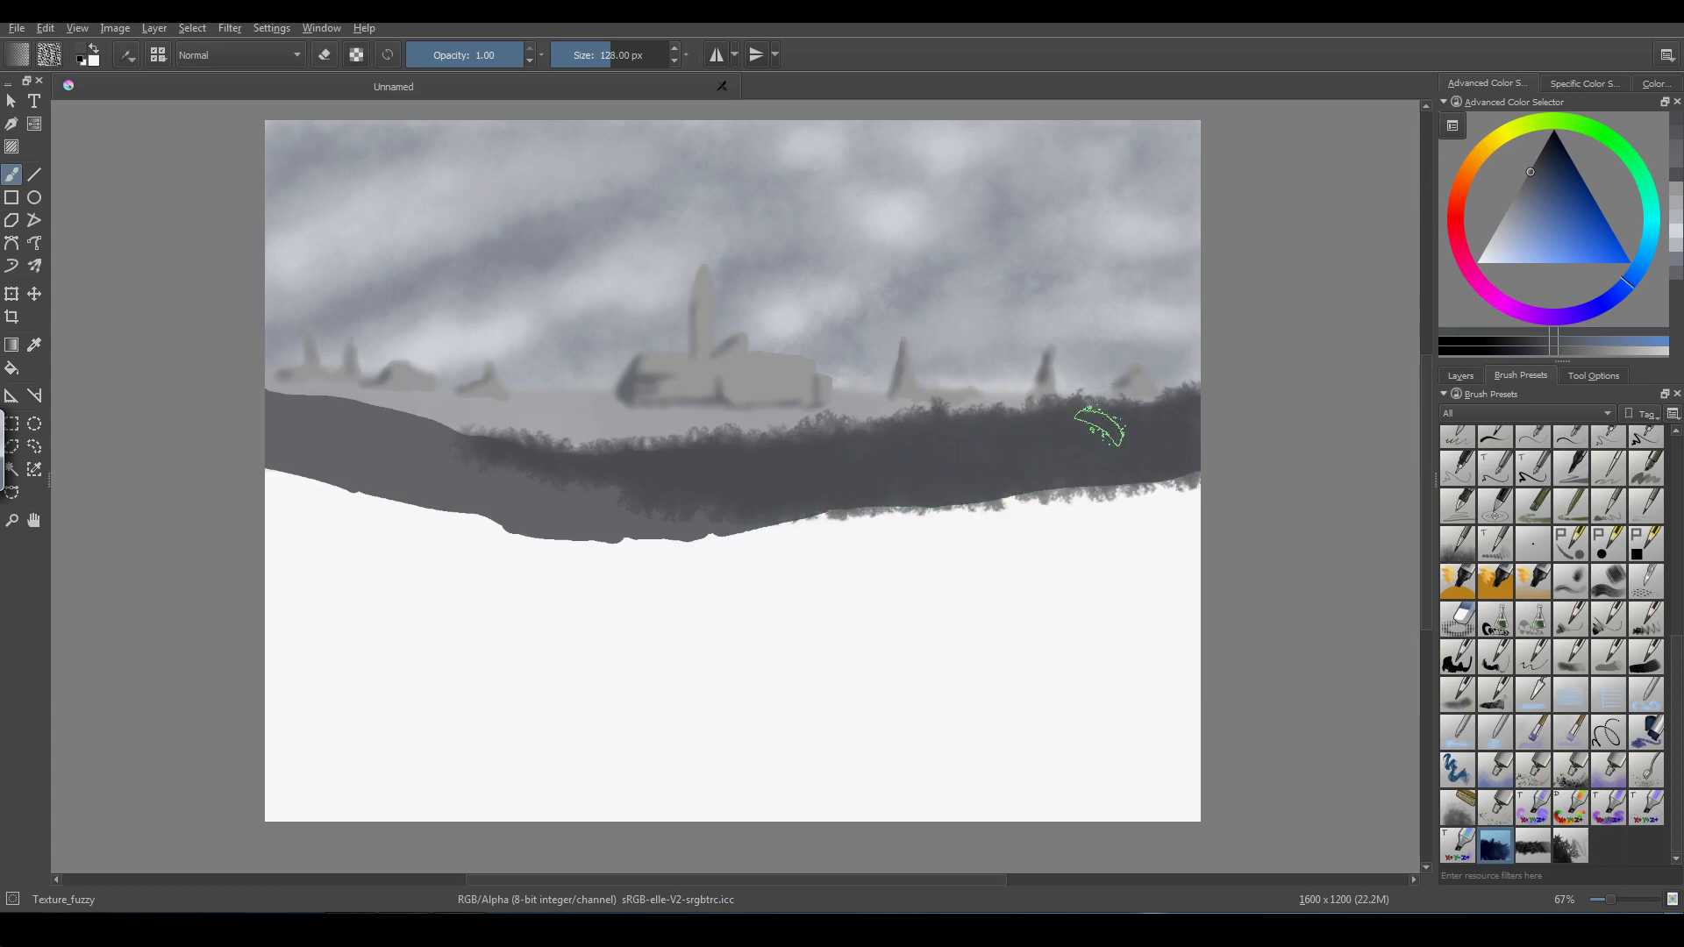
pyautogui.moveTo(1144, 416)
pyautogui.mouseDown()
pyautogui.moveTo(1197, 393)
pyautogui.moveTo(1049, 428)
pyautogui.moveTo(830, 440)
pyautogui.moveTo(837, 420)
pyautogui.moveTo(997, 420)
pyautogui.moveTo(874, 445)
pyautogui.moveTo(745, 435)
pyautogui.moveTo(742, 418)
pyautogui.moveTo(741, 436)
pyautogui.moveTo(689, 426)
pyautogui.moveTo(820, 431)
pyautogui.moveTo(656, 424)
pyautogui.moveTo(852, 415)
pyautogui.mouseUp()
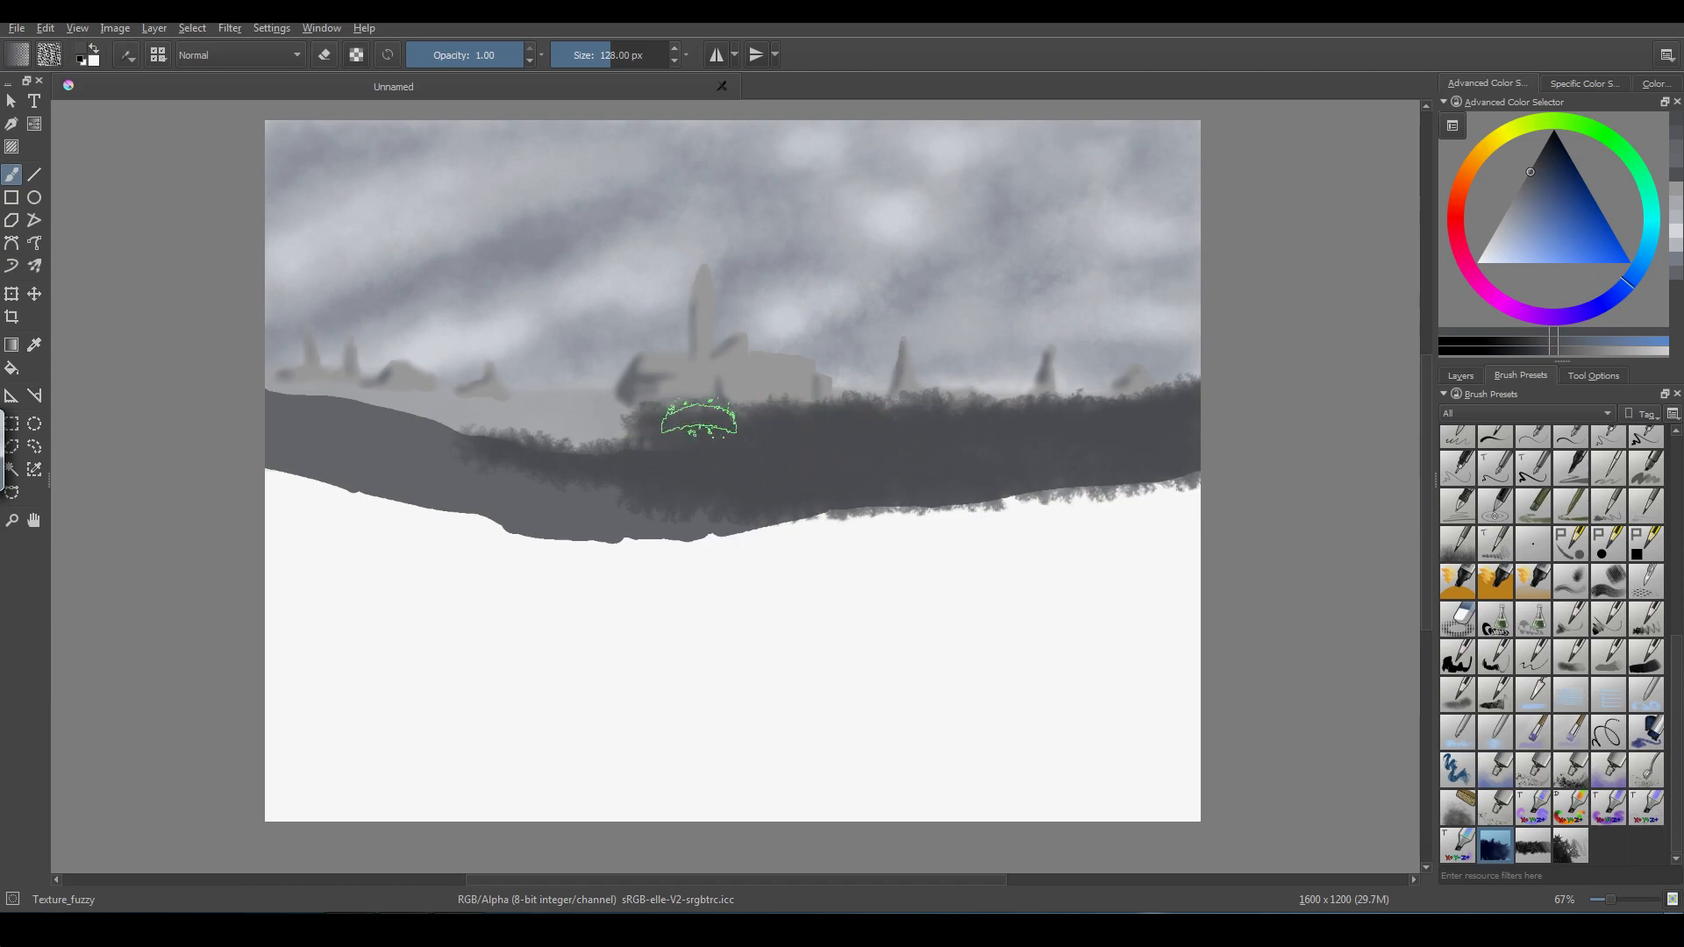
pyautogui.moveTo(612, 438)
pyautogui.mouseDown()
pyautogui.moveTo(519, 424)
pyautogui.moveTo(533, 428)
pyautogui.mouseUp()
pyautogui.moveTo(571, 427); pyautogui.dragTo(518, 435)
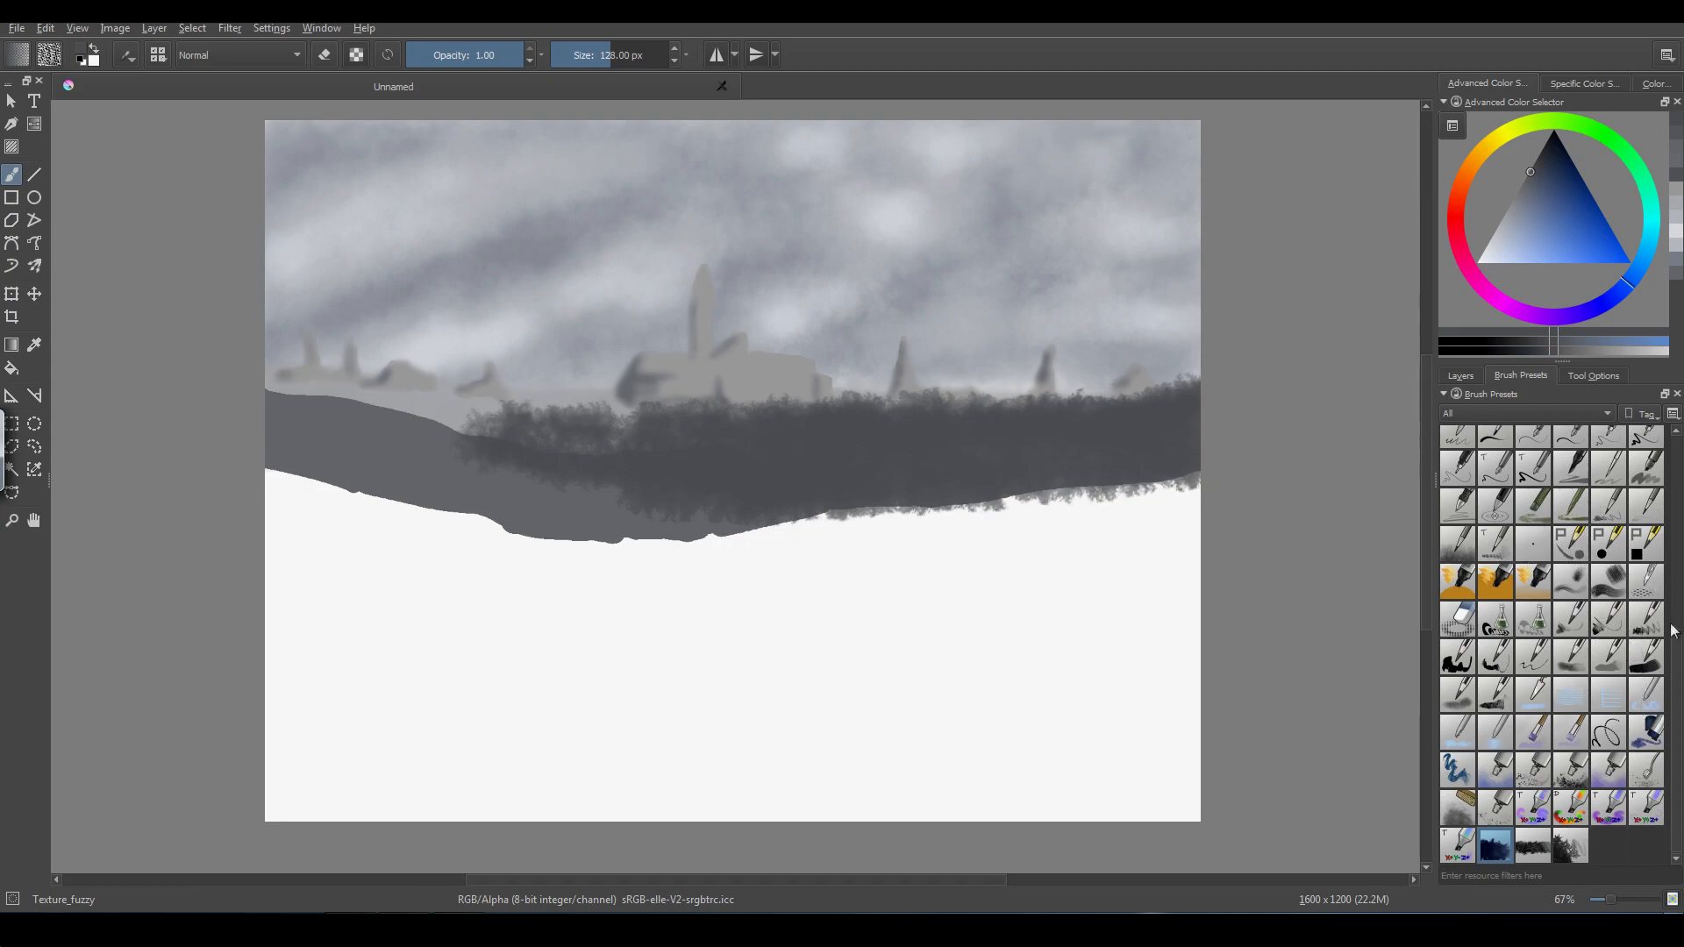
# - Paint two trees on the left slope, with PixelArt_Round trunks at 15 px and Texture_fuzzy crowns and undergrowth at 35 px
pyautogui.click(1606, 551)
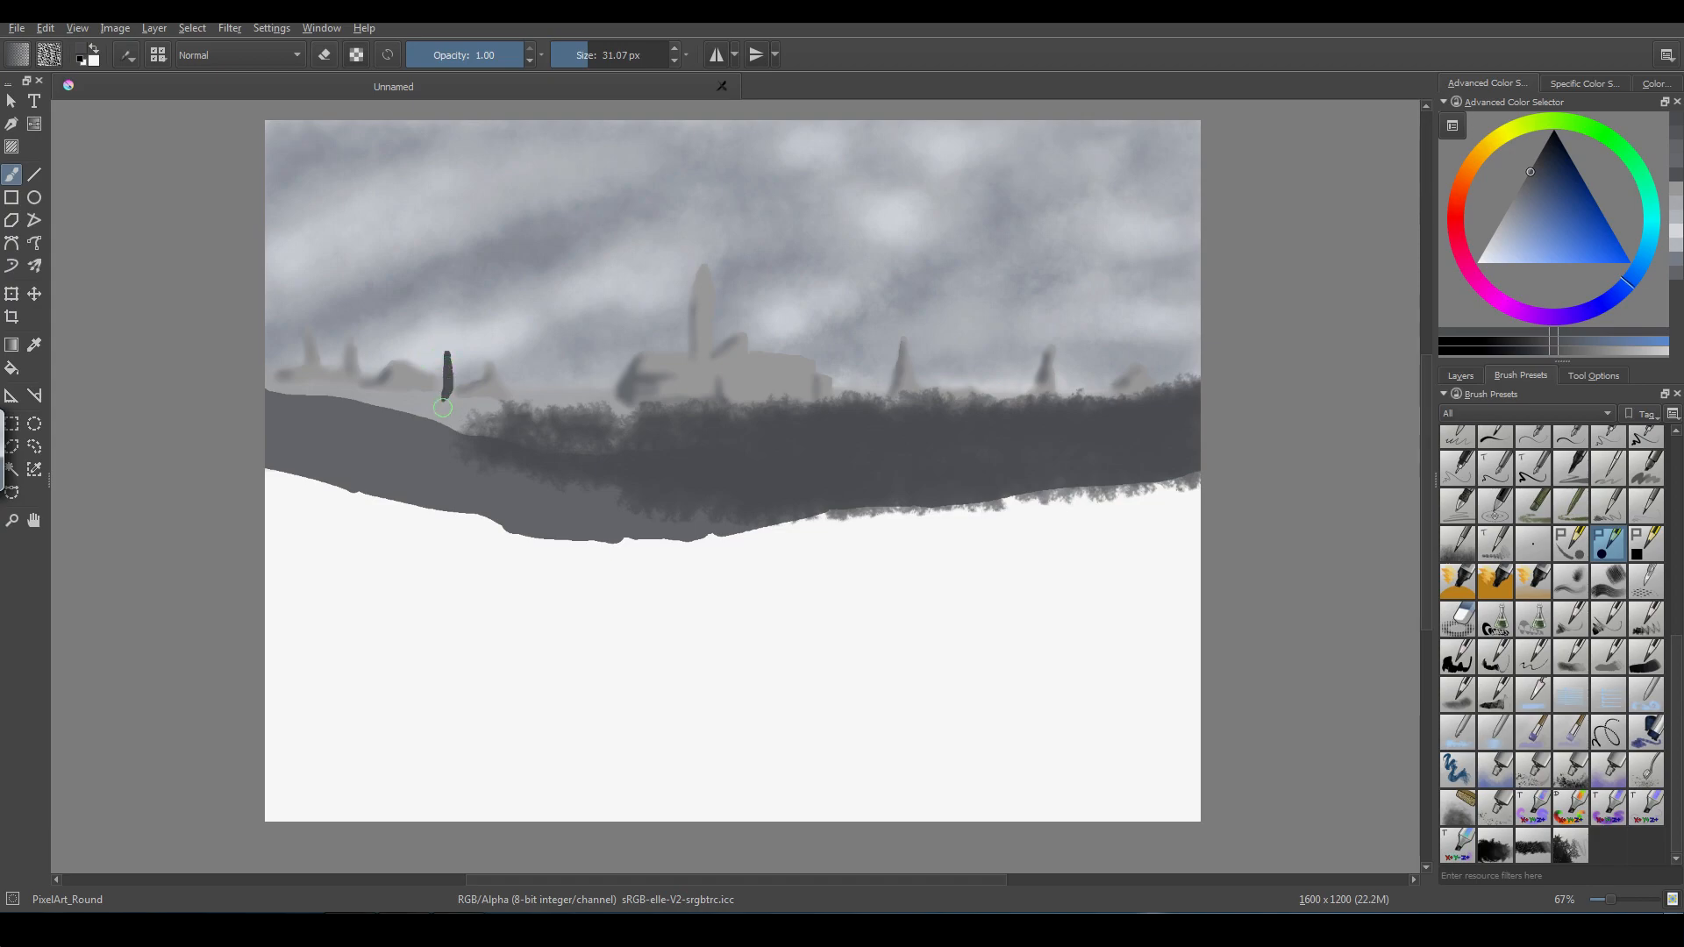
pyautogui.hotkey('ctrl', 'z')
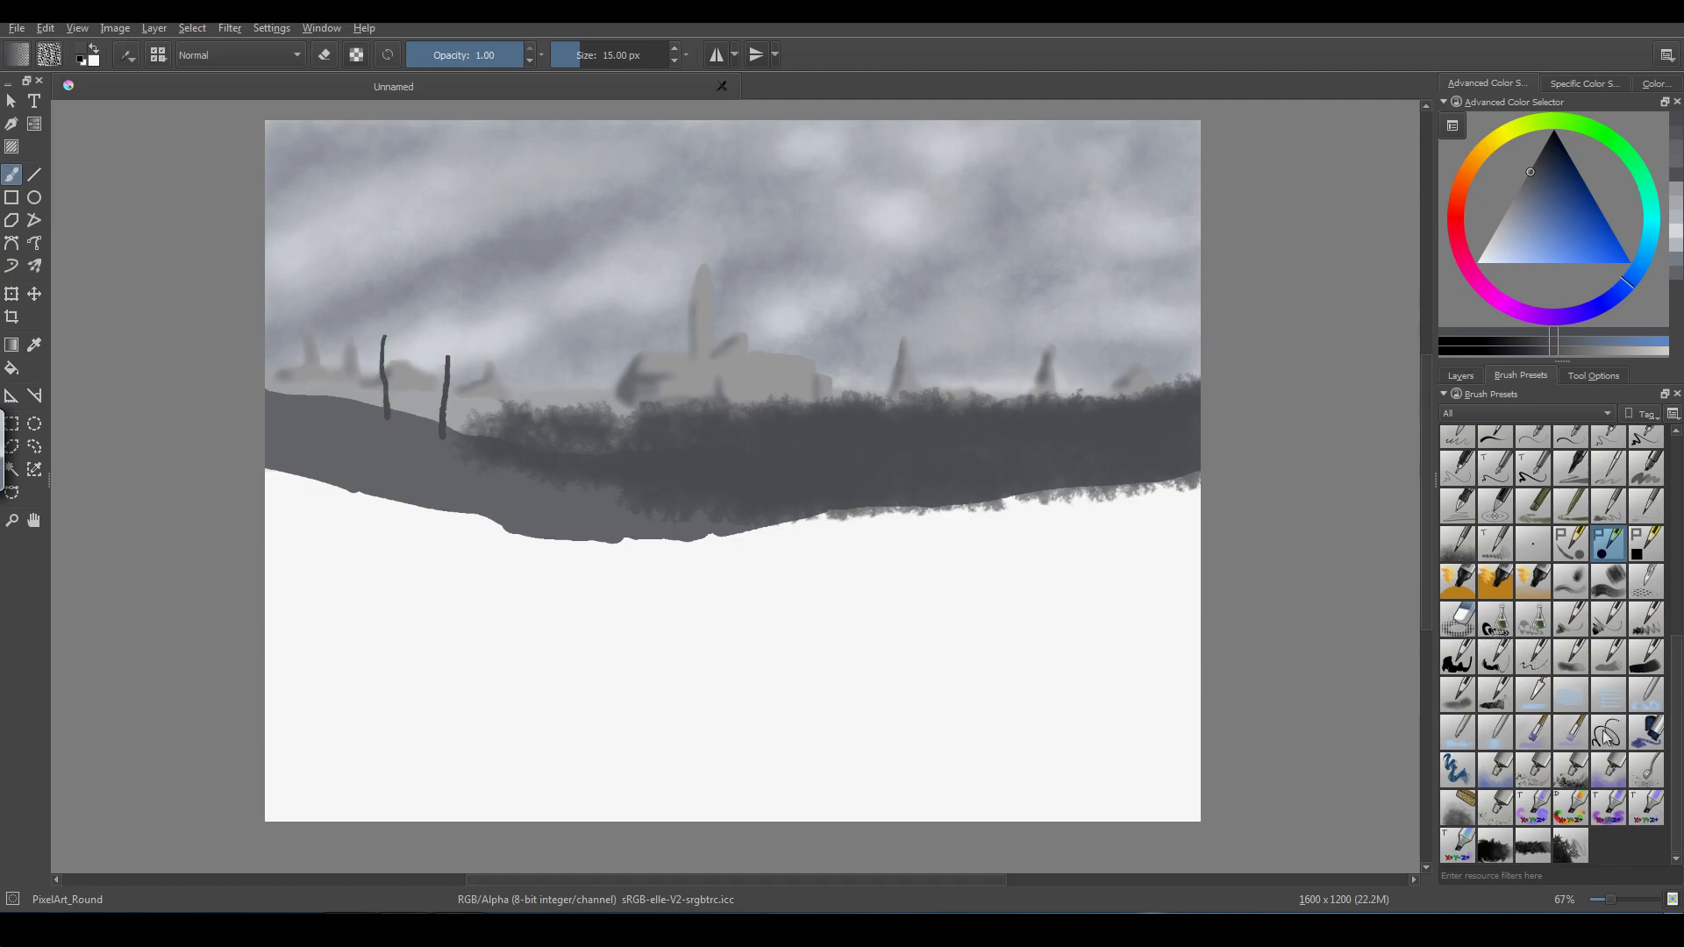
pyautogui.click(1498, 843)
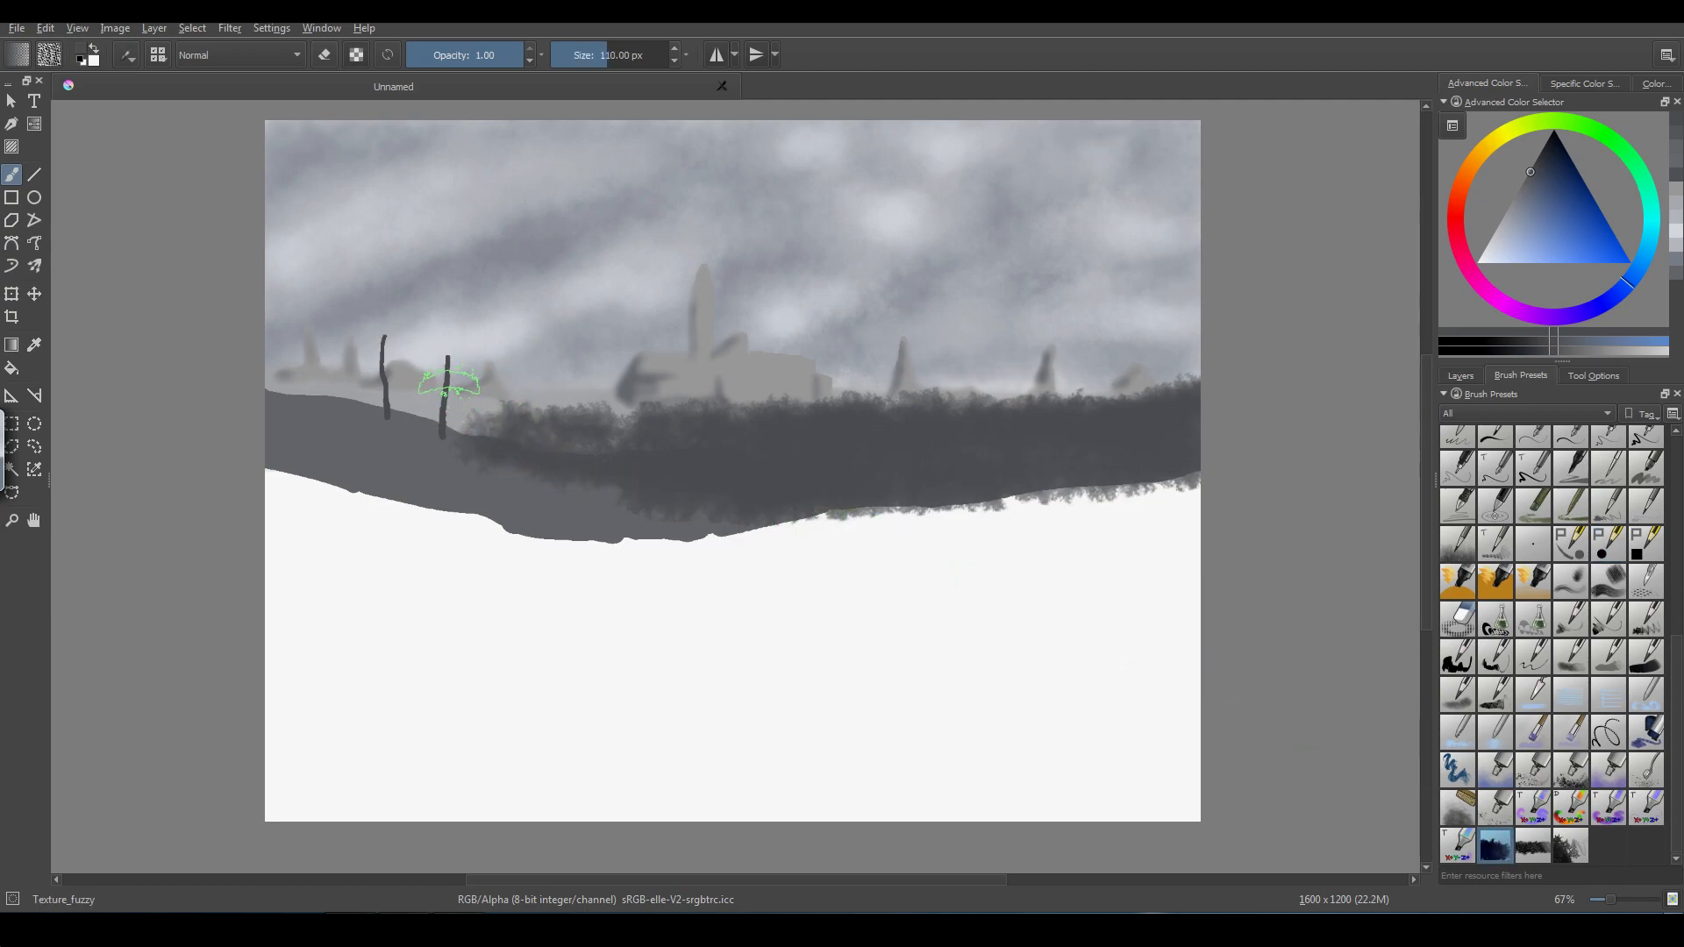
pyautogui.keyDown('shift'); pyautogui.moveTo(440, 380); pyautogui.dragTo(363, 380); pyautogui.keyUp('shift')
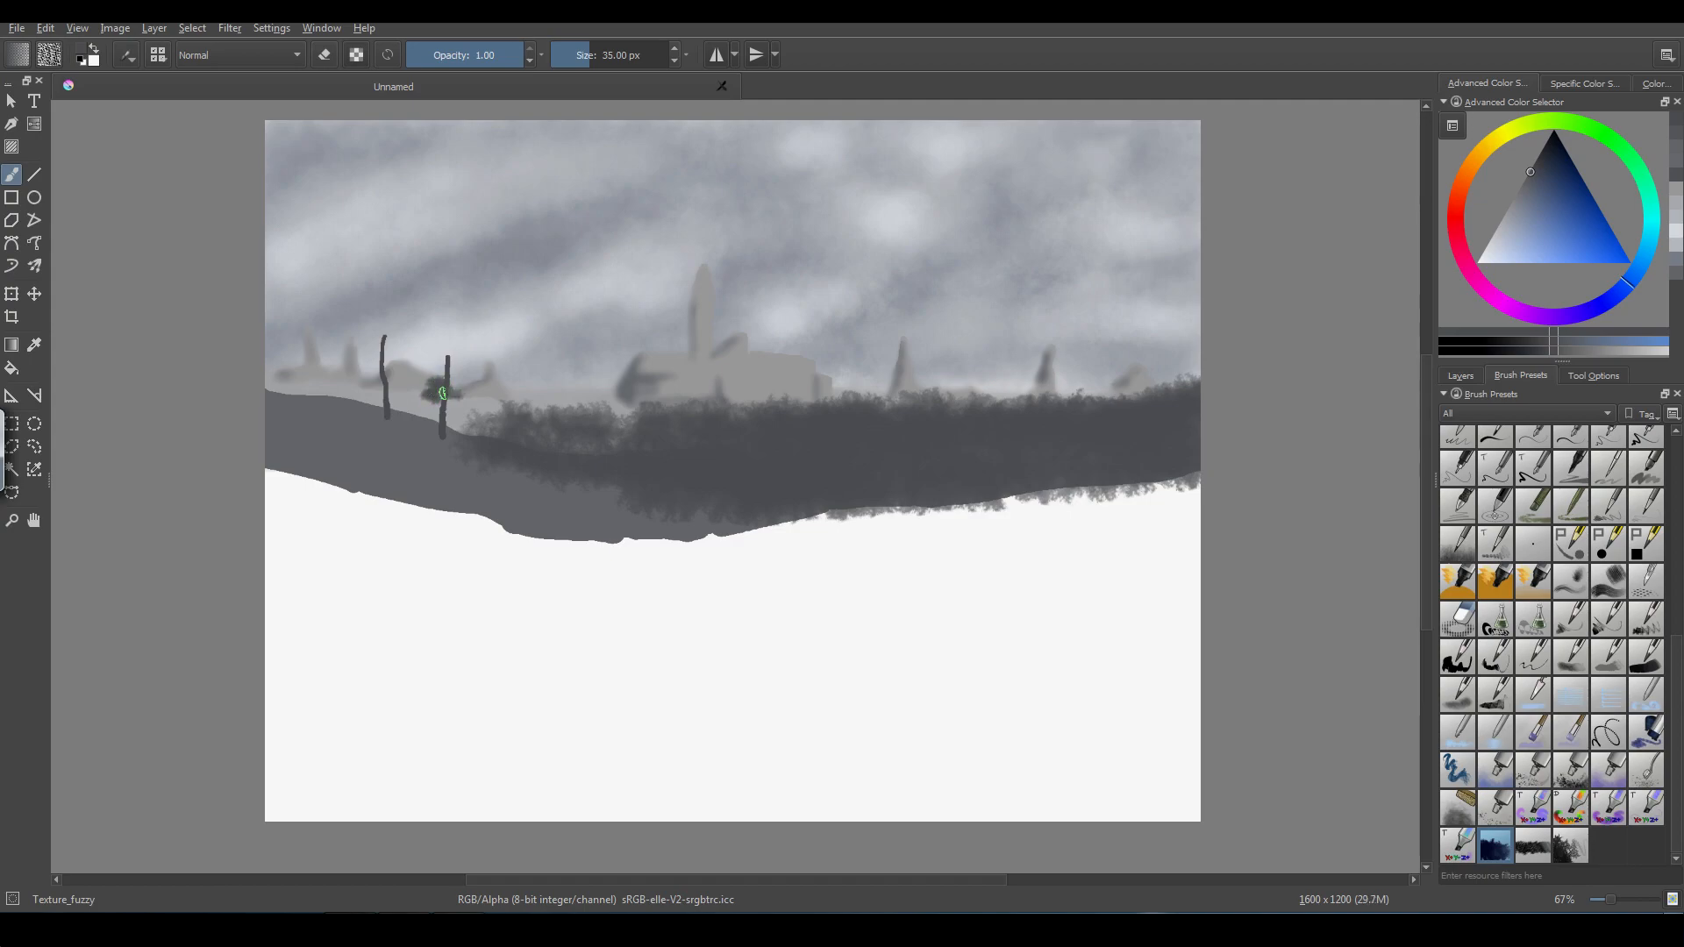
pyautogui.moveTo(432, 362)
pyautogui.mouseDown()
pyautogui.moveTo(453, 351)
pyautogui.moveTo(438, 364)
pyautogui.moveTo(461, 372)
pyautogui.mouseUp()
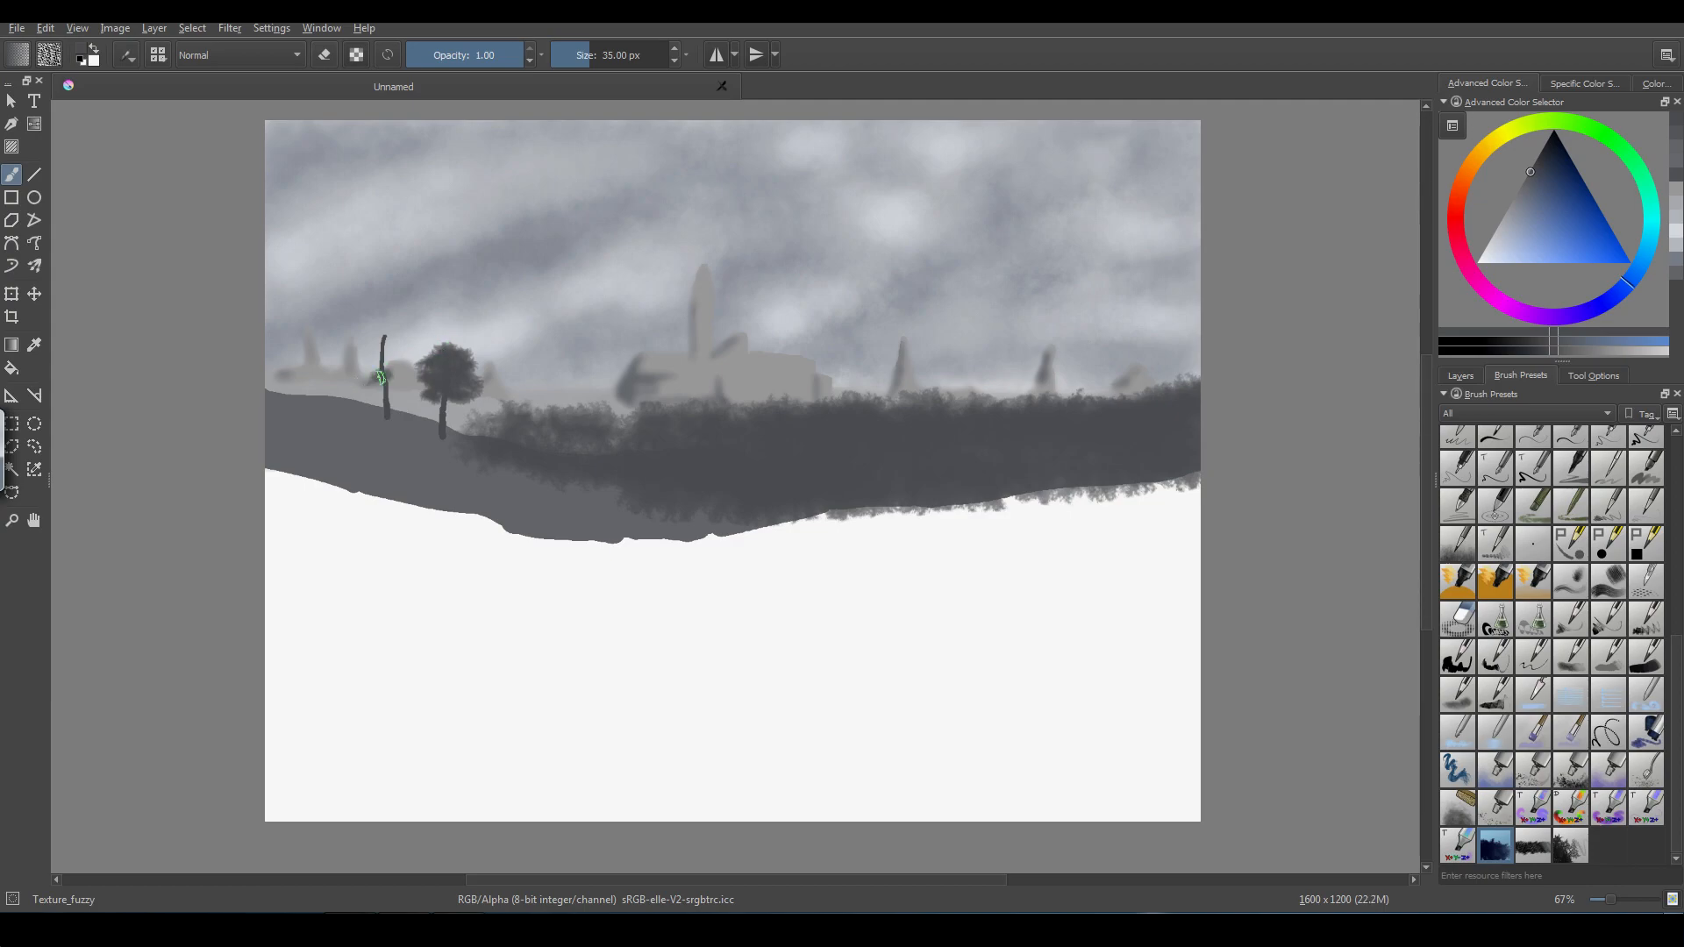
pyautogui.moveTo(384, 375)
pyautogui.mouseDown()
pyautogui.moveTo(387, 339)
pyautogui.moveTo(387, 376)
pyautogui.moveTo(363, 351)
pyautogui.moveTo(408, 342)
pyautogui.moveTo(369, 375)
pyautogui.mouseUp()
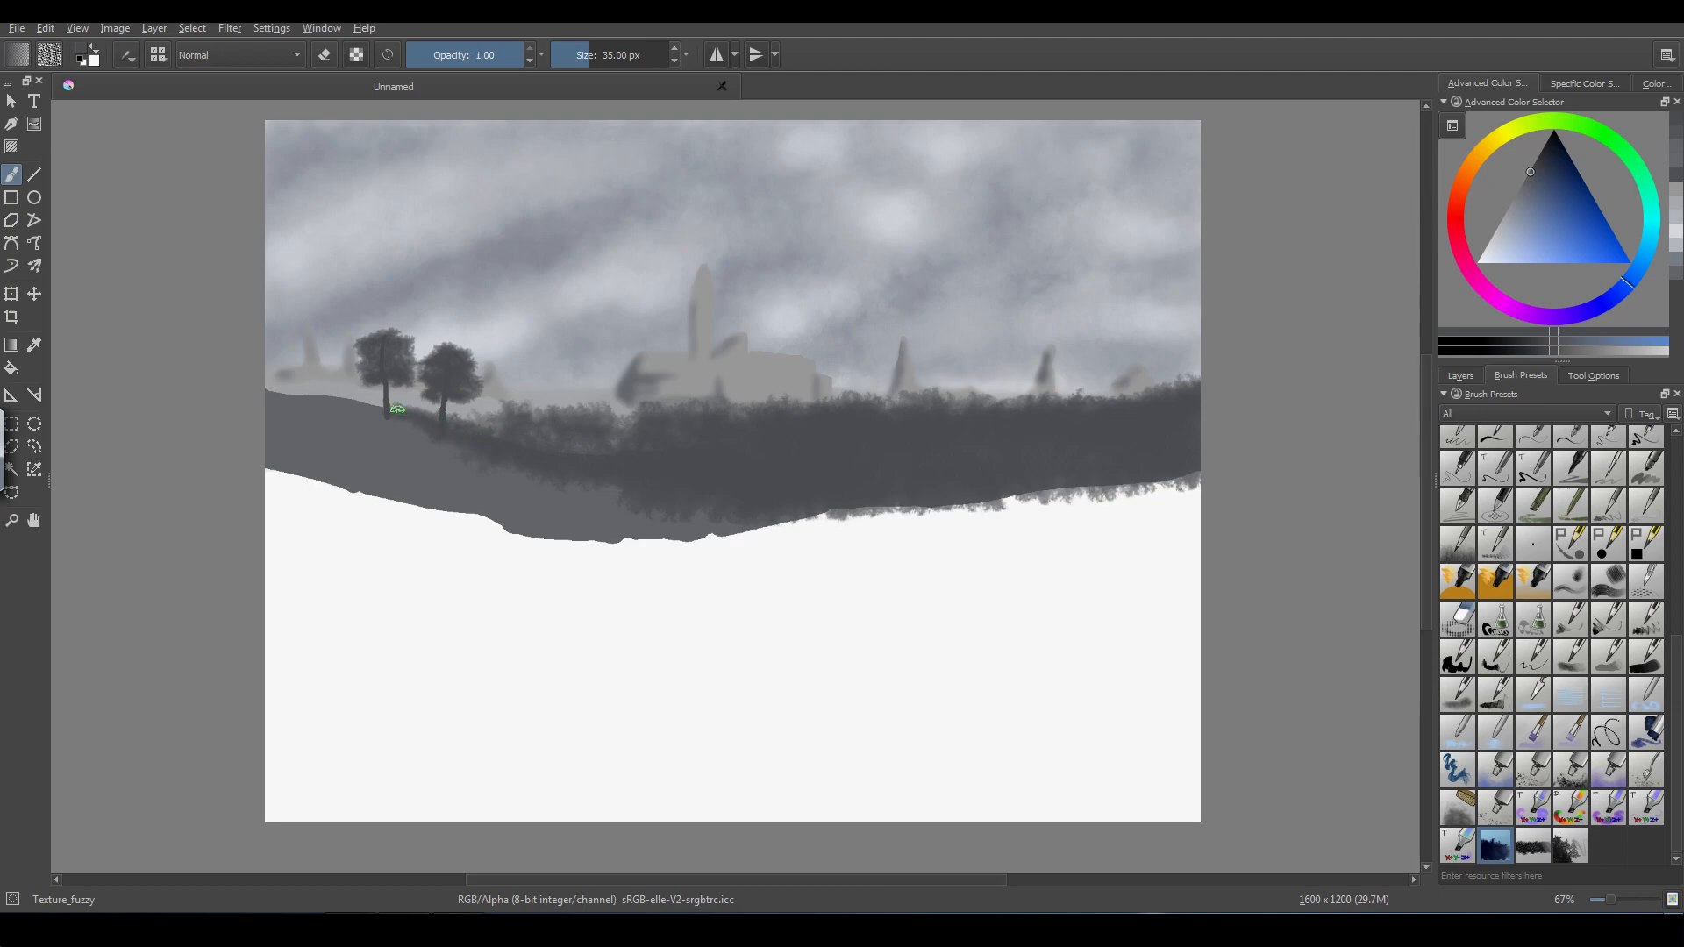
pyautogui.moveTo(460, 428)
pyautogui.mouseDown()
pyautogui.moveTo(506, 419)
pyautogui.moveTo(488, 432)
pyautogui.mouseUp()
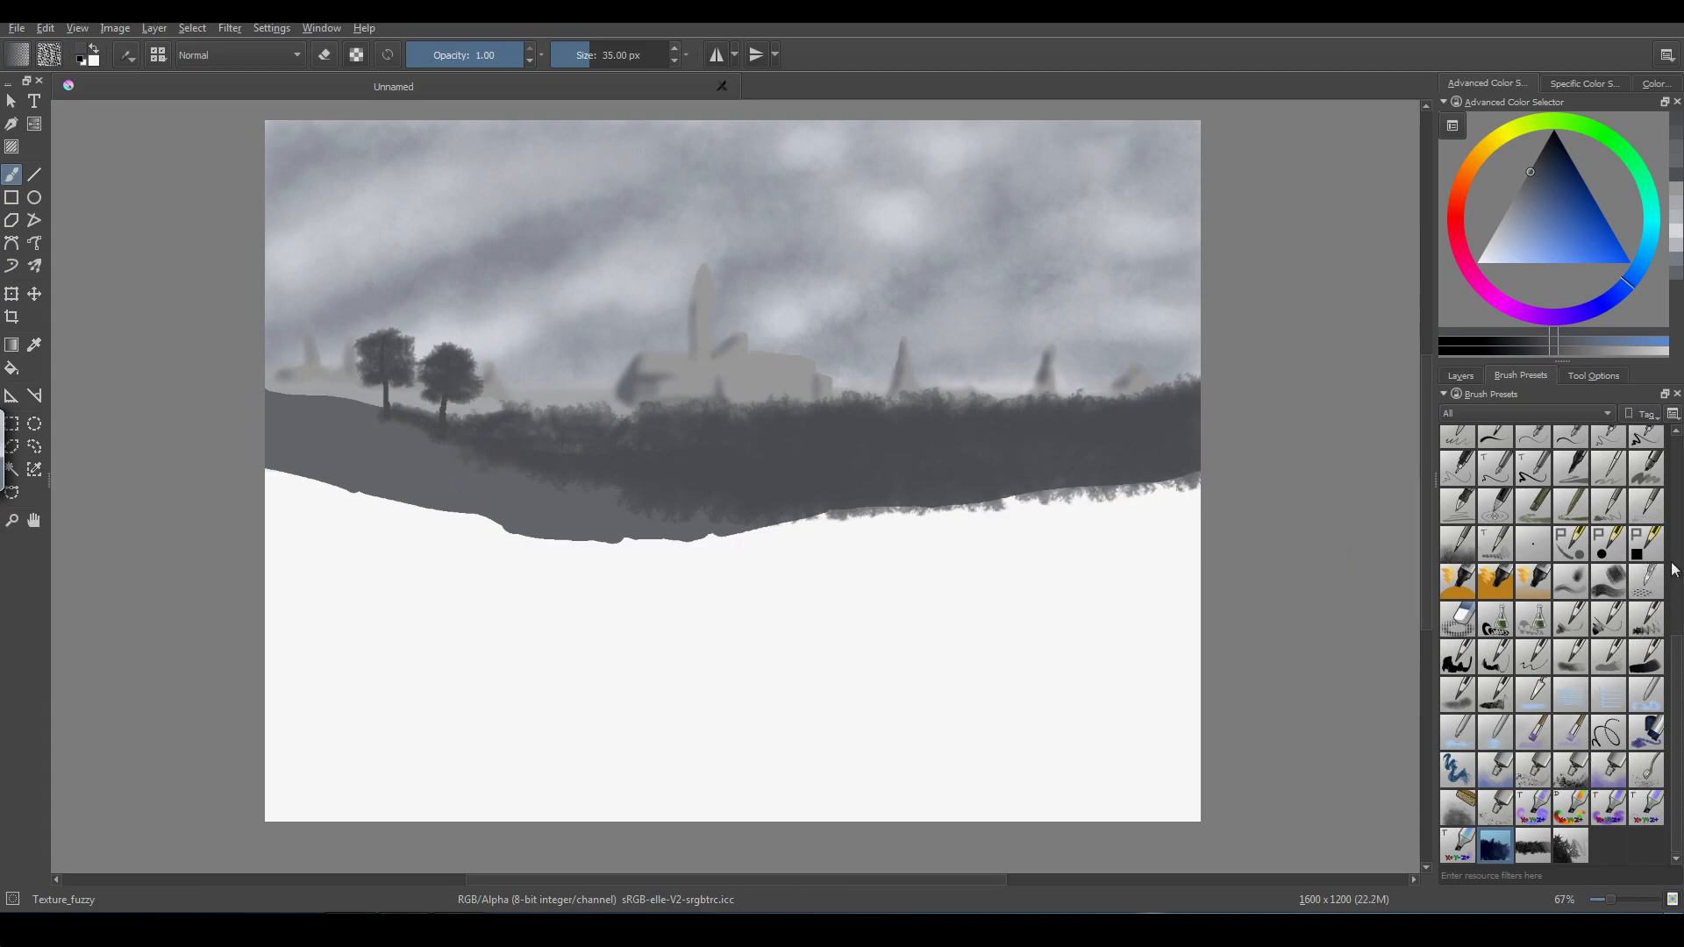
# - Switch to the FX_blur_light brush, reduce it to 68 px and soften the upper edge of the hill and hedge
pyautogui.scroll(4, 1676, 655)
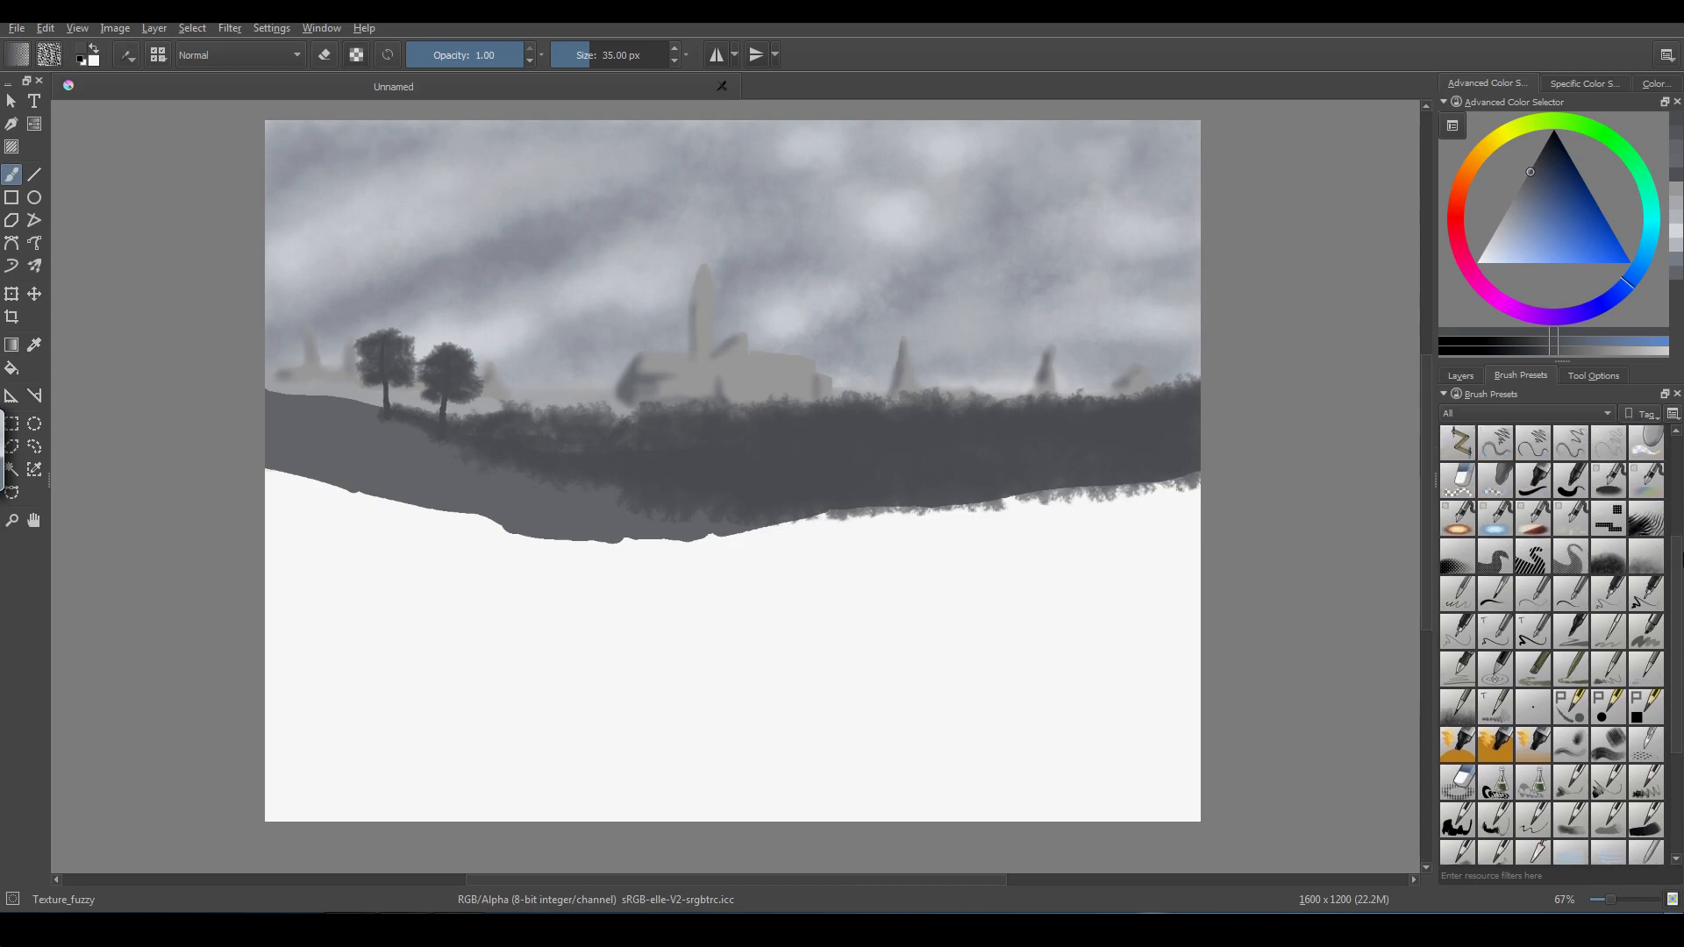
pyautogui.click(1607, 491)
pyautogui.press('[')
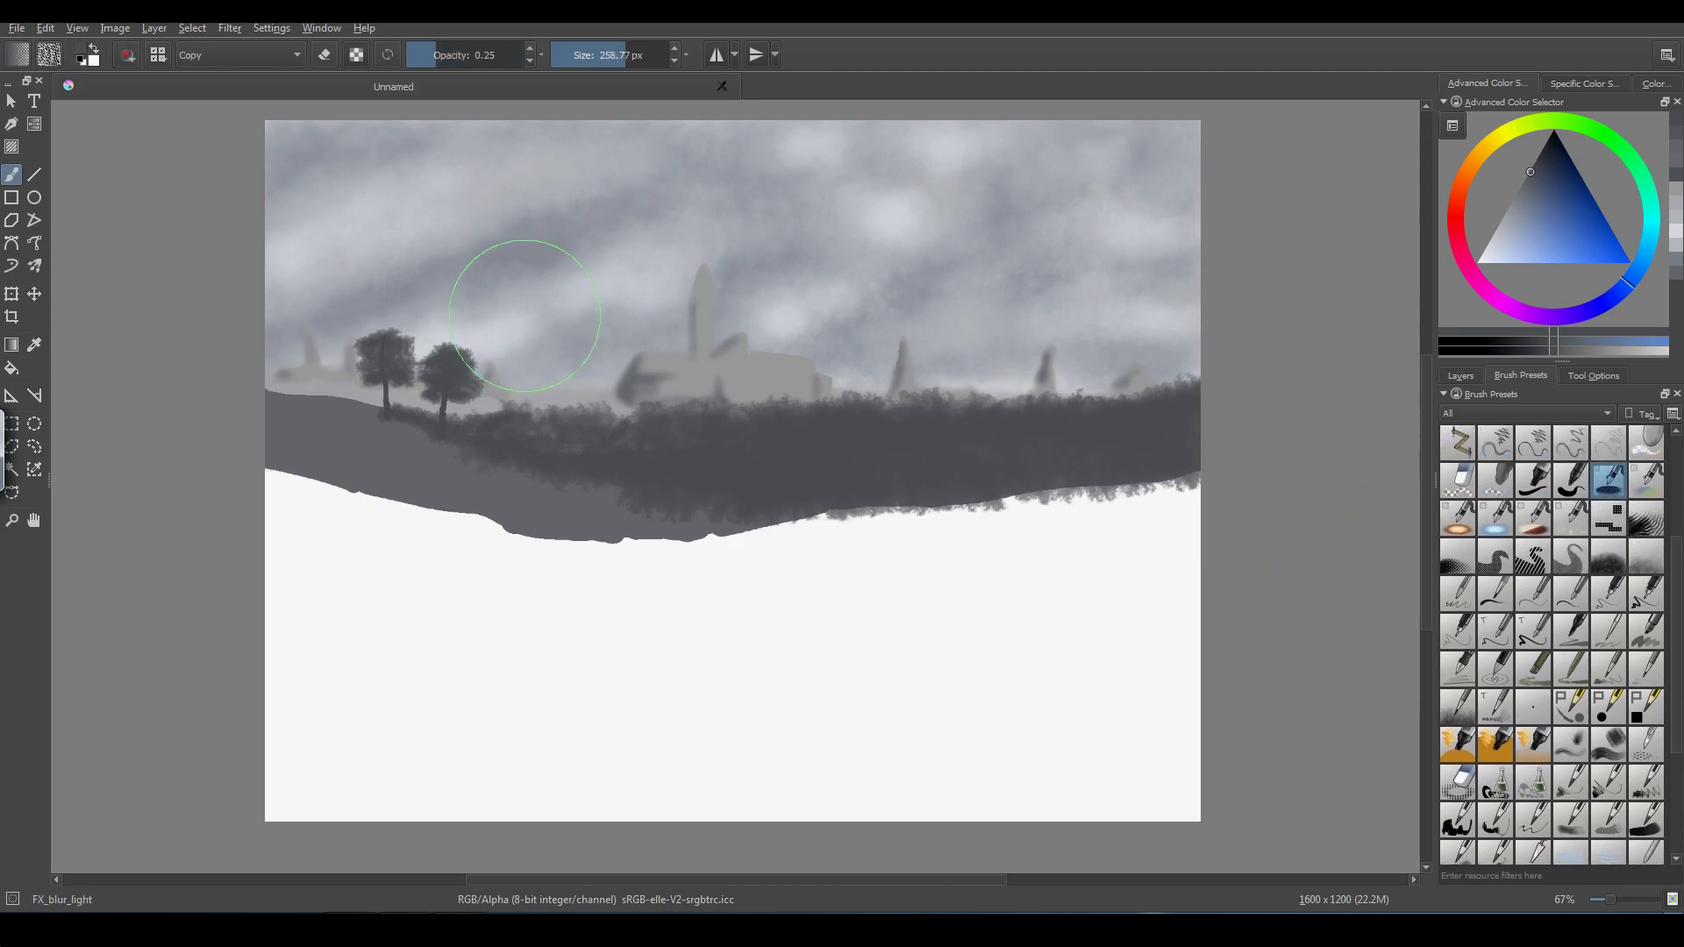
pyautogui.press('[')
pyautogui.press('[')
pyautogui.press('[')
pyautogui.press('[')
pyautogui.press('[')
pyautogui.press('[')
pyautogui.press('[')
pyautogui.press('[')
pyautogui.press('[')
pyautogui.press('[')
pyautogui.moveTo(271, 387)
pyautogui.mouseDown()
pyautogui.moveTo(366, 407)
pyautogui.moveTo(265, 399)
pyautogui.moveTo(354, 393)
pyautogui.moveTo(392, 421)
pyautogui.moveTo(504, 432)
pyautogui.moveTo(621, 409)
pyautogui.moveTo(566, 479)
pyautogui.moveTo(551, 434)
pyautogui.moveTo(594, 456)
pyautogui.moveTo(653, 439)
pyautogui.moveTo(599, 413)
pyautogui.moveTo(519, 416)
pyautogui.moveTo(637, 436)
pyautogui.moveTo(519, 412)
pyautogui.moveTo(607, 448)
pyautogui.moveTo(657, 431)
pyautogui.moveTo(652, 403)
pyautogui.moveTo(679, 428)
pyautogui.moveTo(622, 407)
pyautogui.moveTo(1045, 406)
pyautogui.moveTo(996, 408)
pyautogui.moveTo(1208, 380)
pyautogui.moveTo(880, 400)
pyautogui.mouseUp()
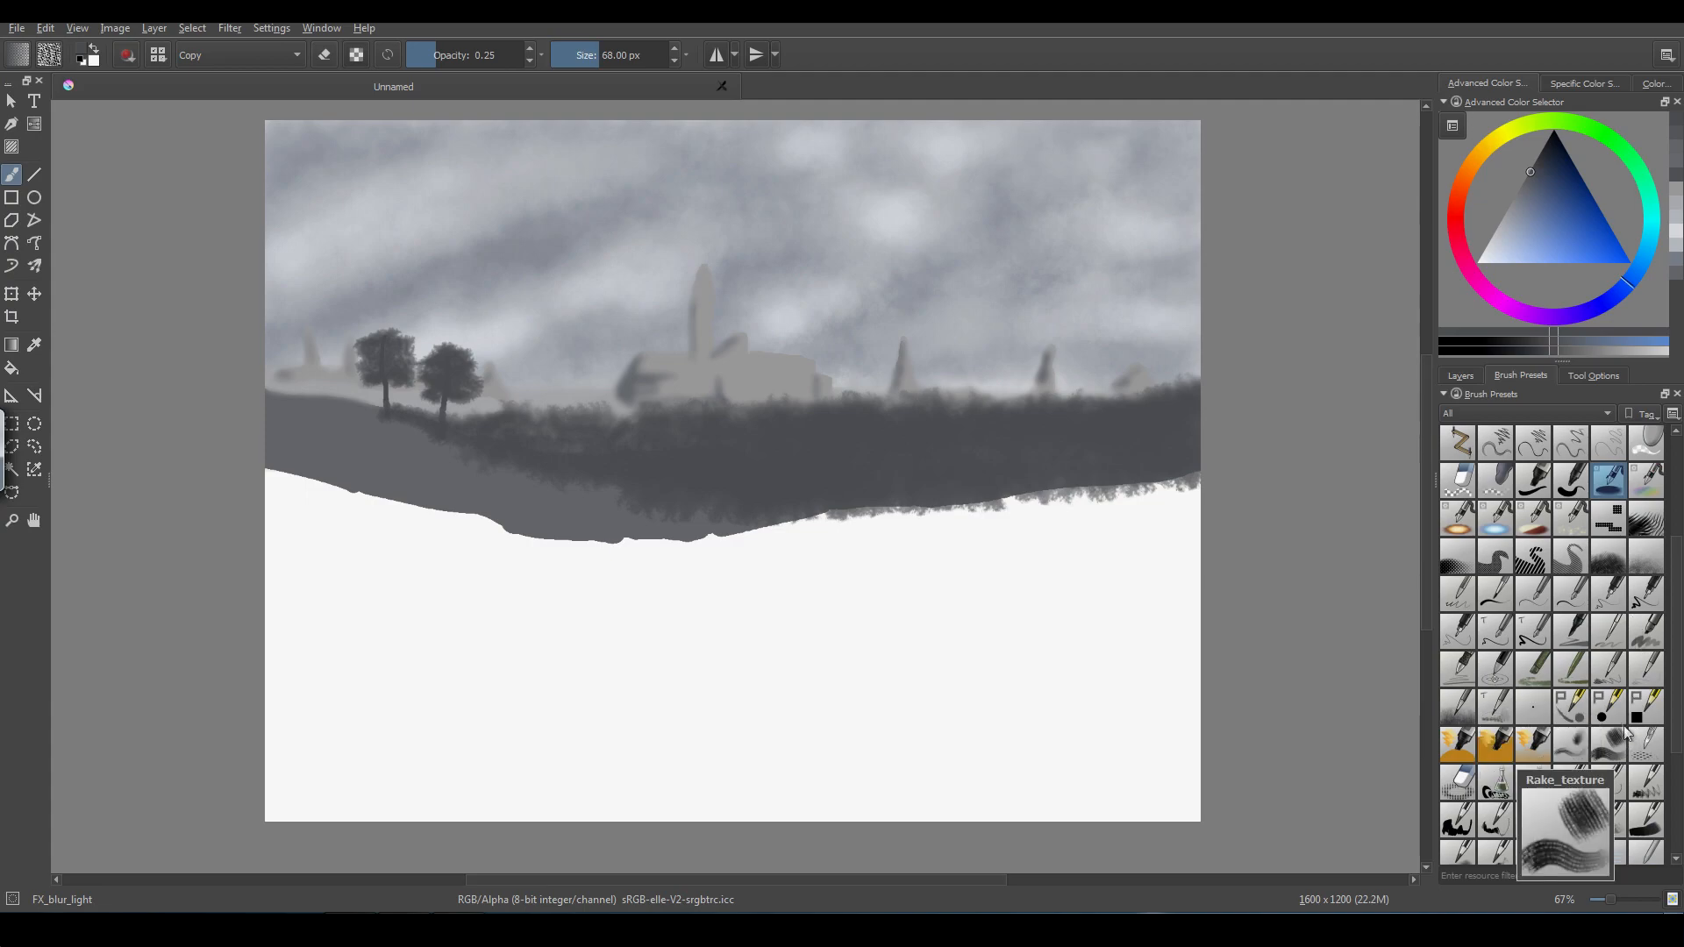
# - Switch to the PixelArt_Round brush, pick a light grey and set the brush smoothing to Stabilizer
pyautogui.click(1610, 715)
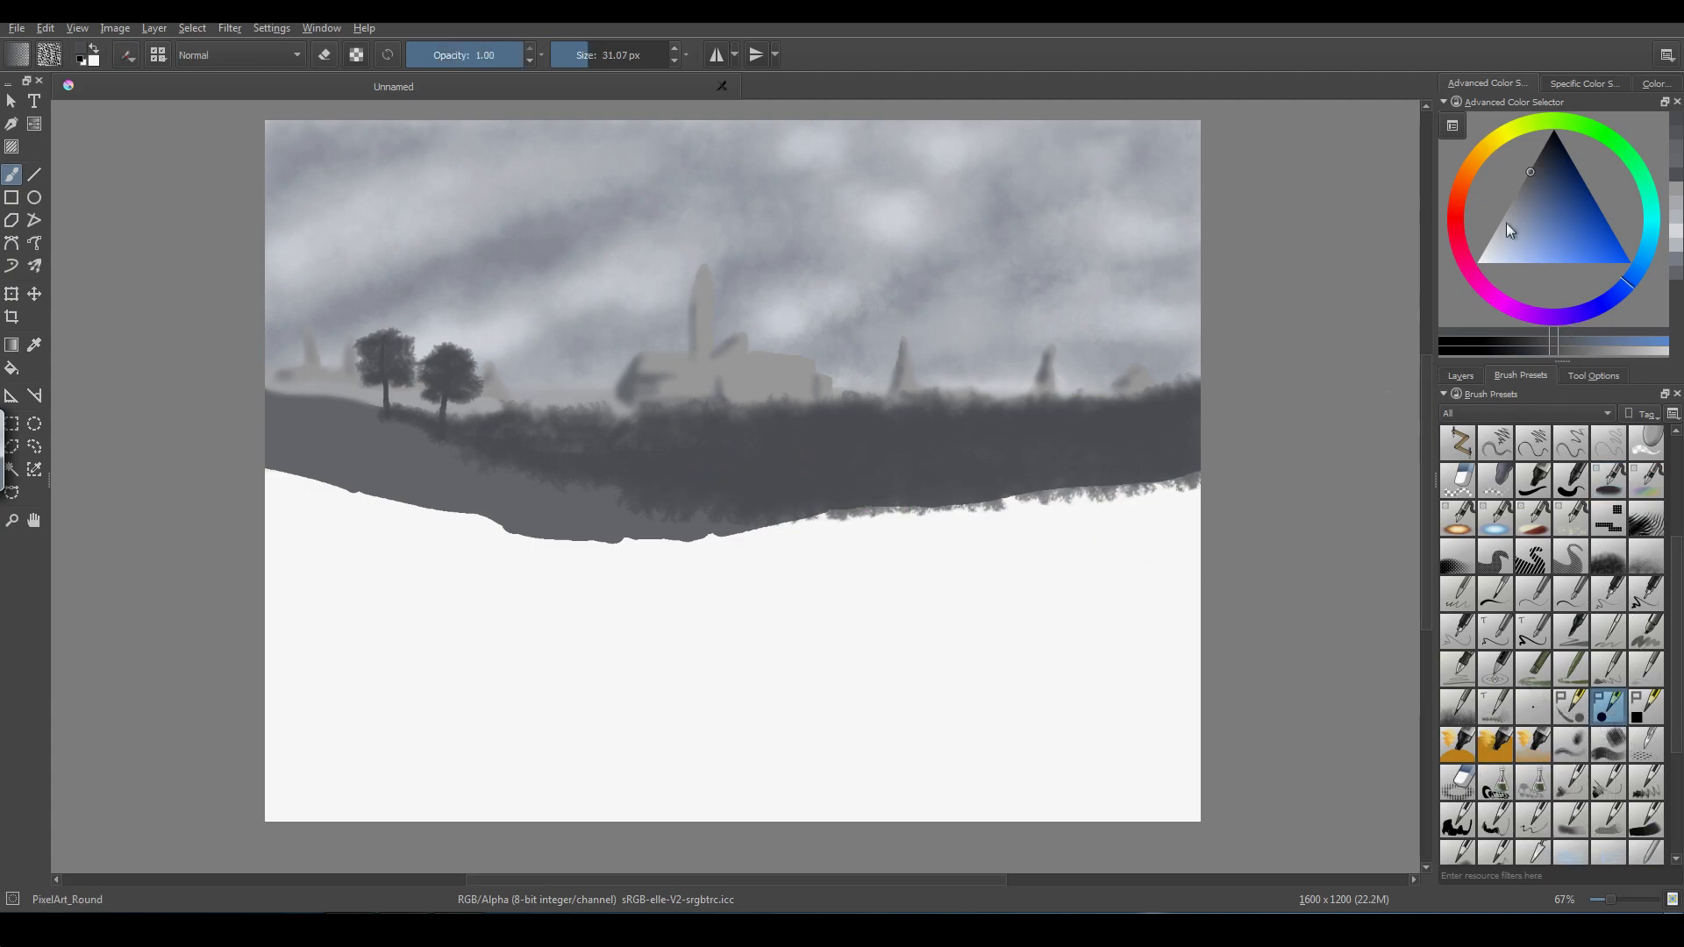
pyautogui.moveTo(1505, 234); pyautogui.dragTo(1491, 249)
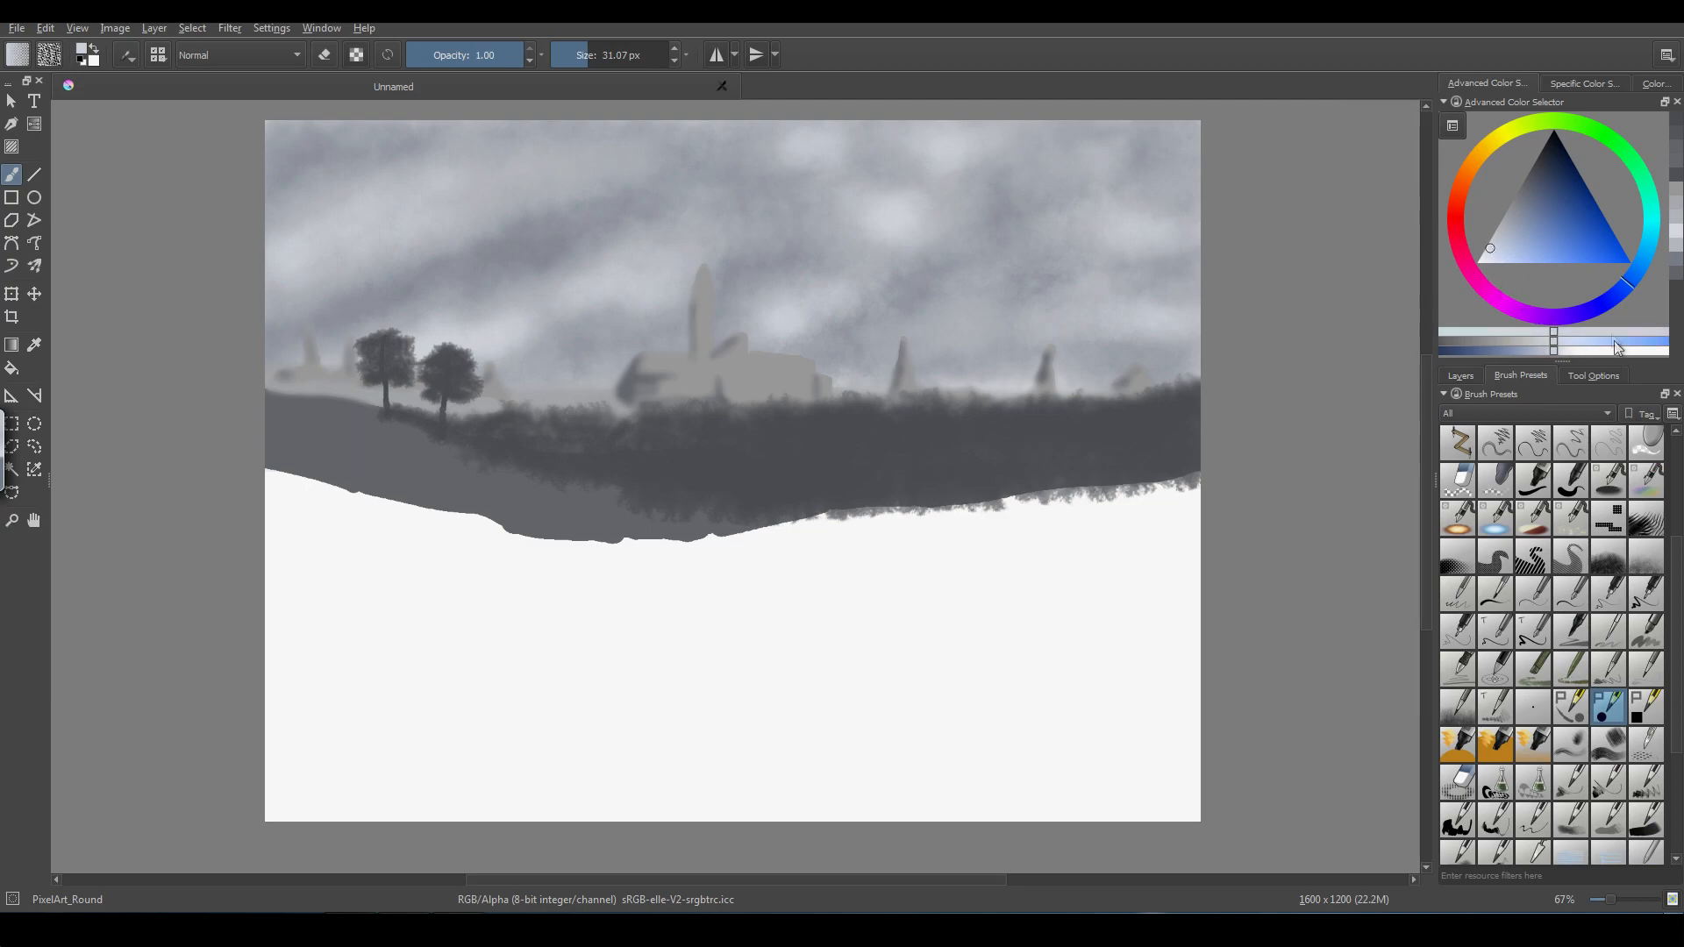
pyautogui.click(1594, 379)
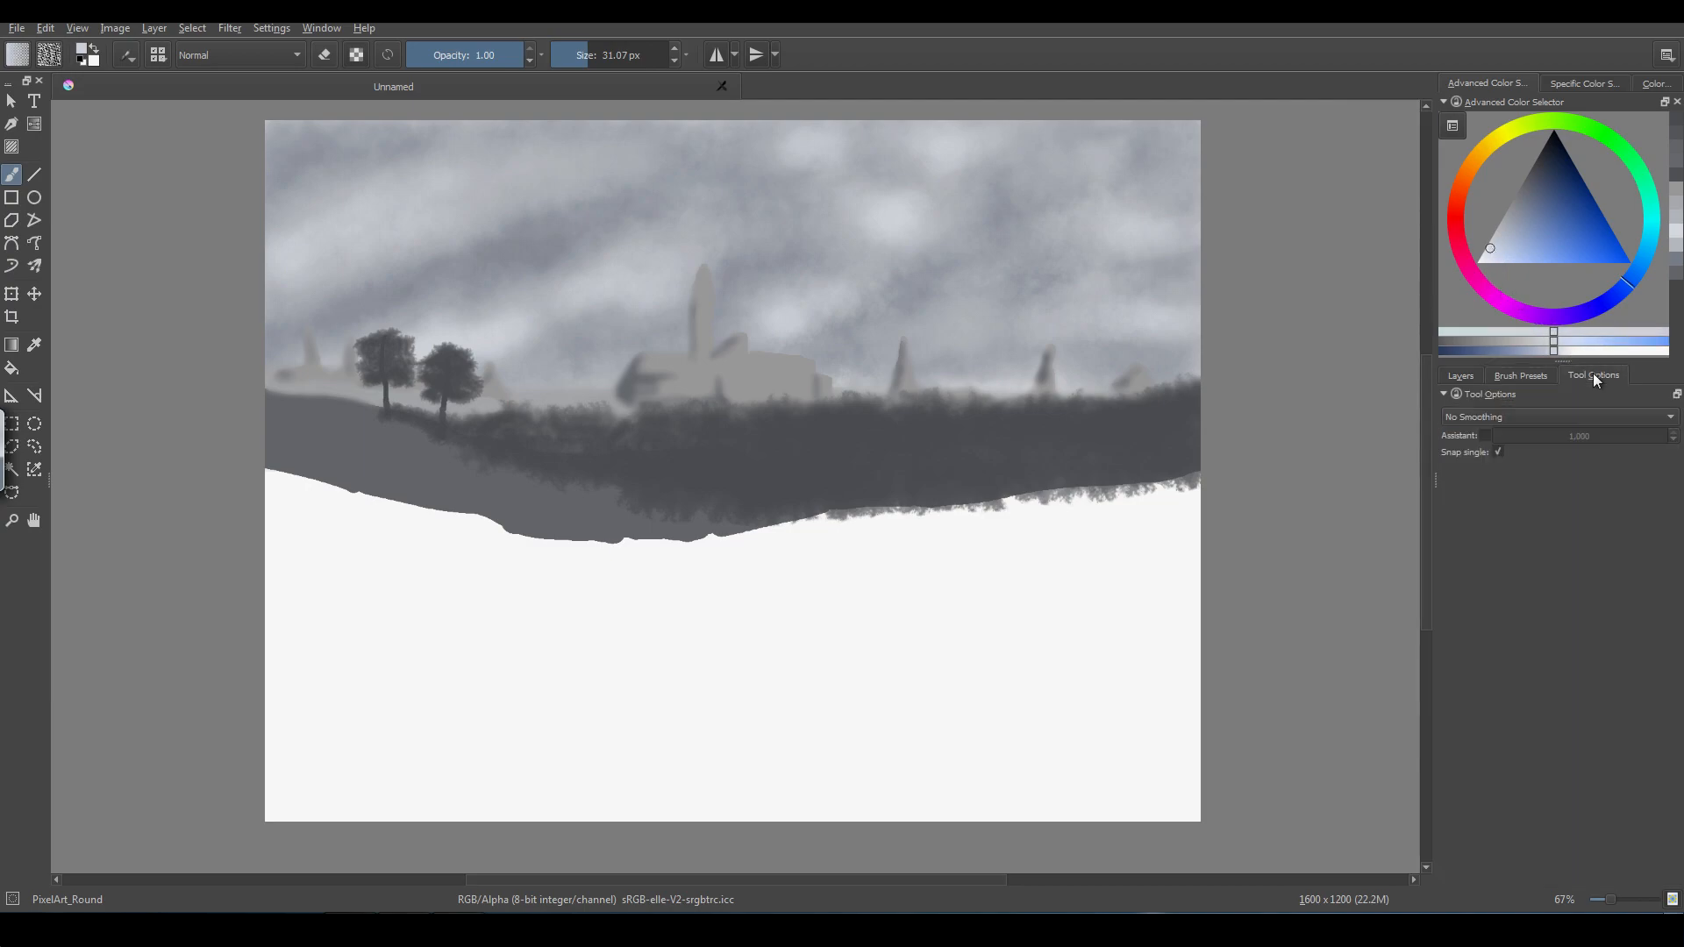
pyautogui.click(1670, 419)
pyautogui.click(1515, 469)
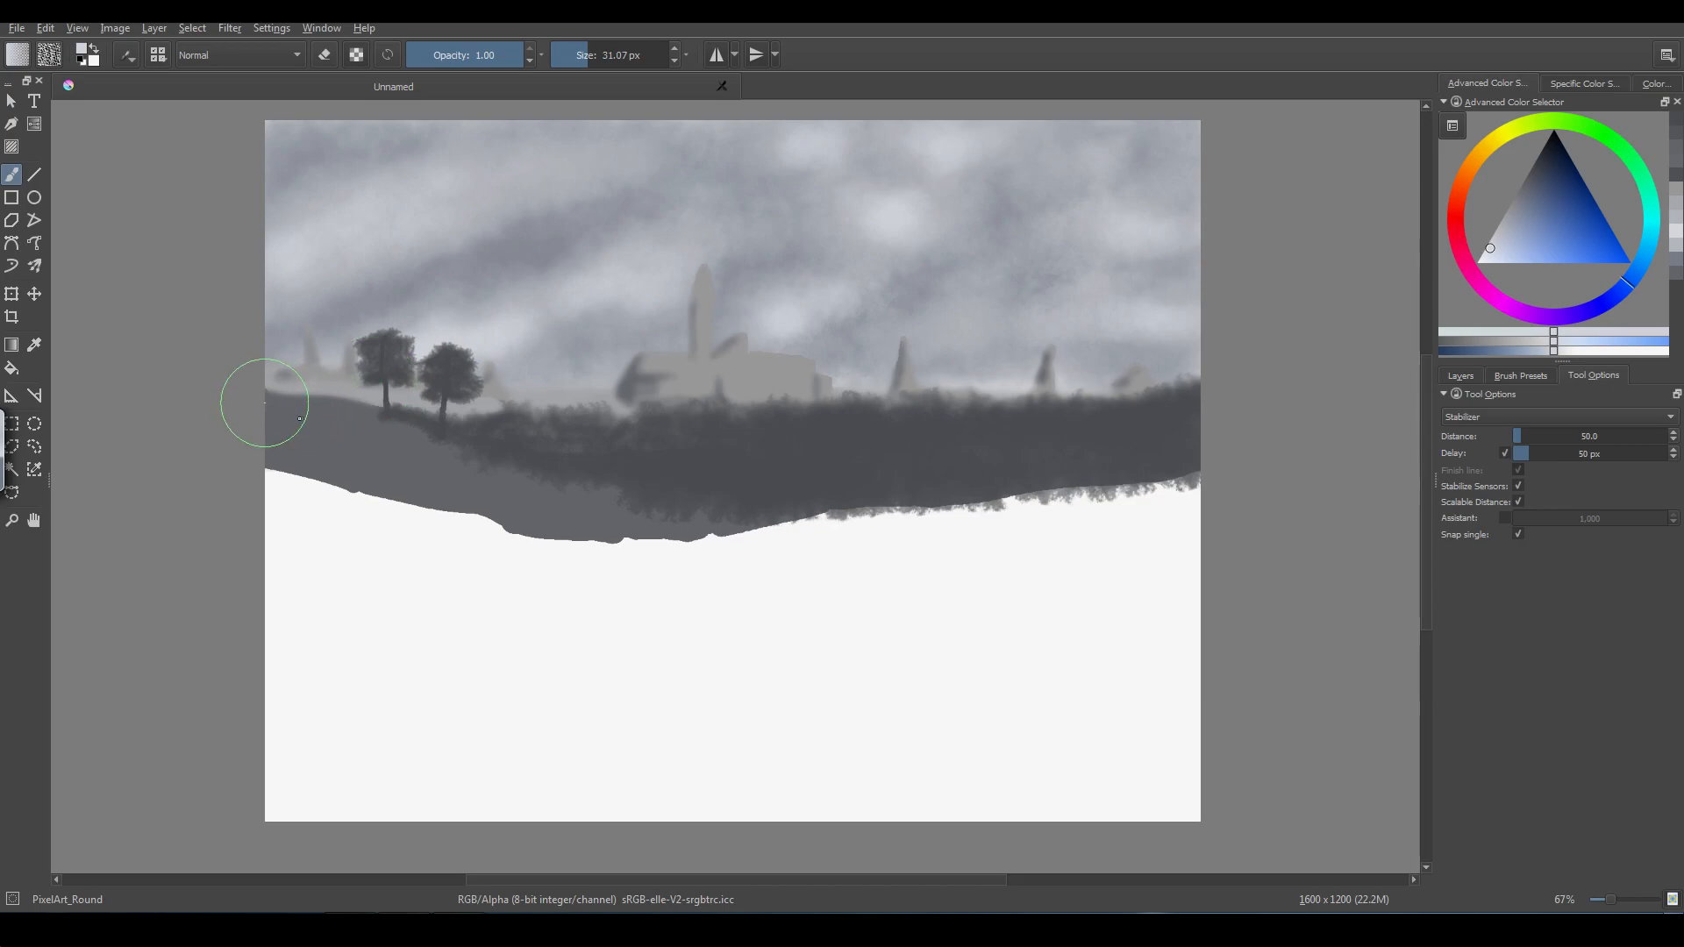
# - Paint a light path curving down the left slope with a short branch below its end, and set the brush smoothing to Basic Smoothing
pyautogui.moveTo(264, 402)
pyautogui.mouseDown()
pyautogui.moveTo(386, 442)
pyautogui.moveTo(626, 477)
pyautogui.mouseUp()
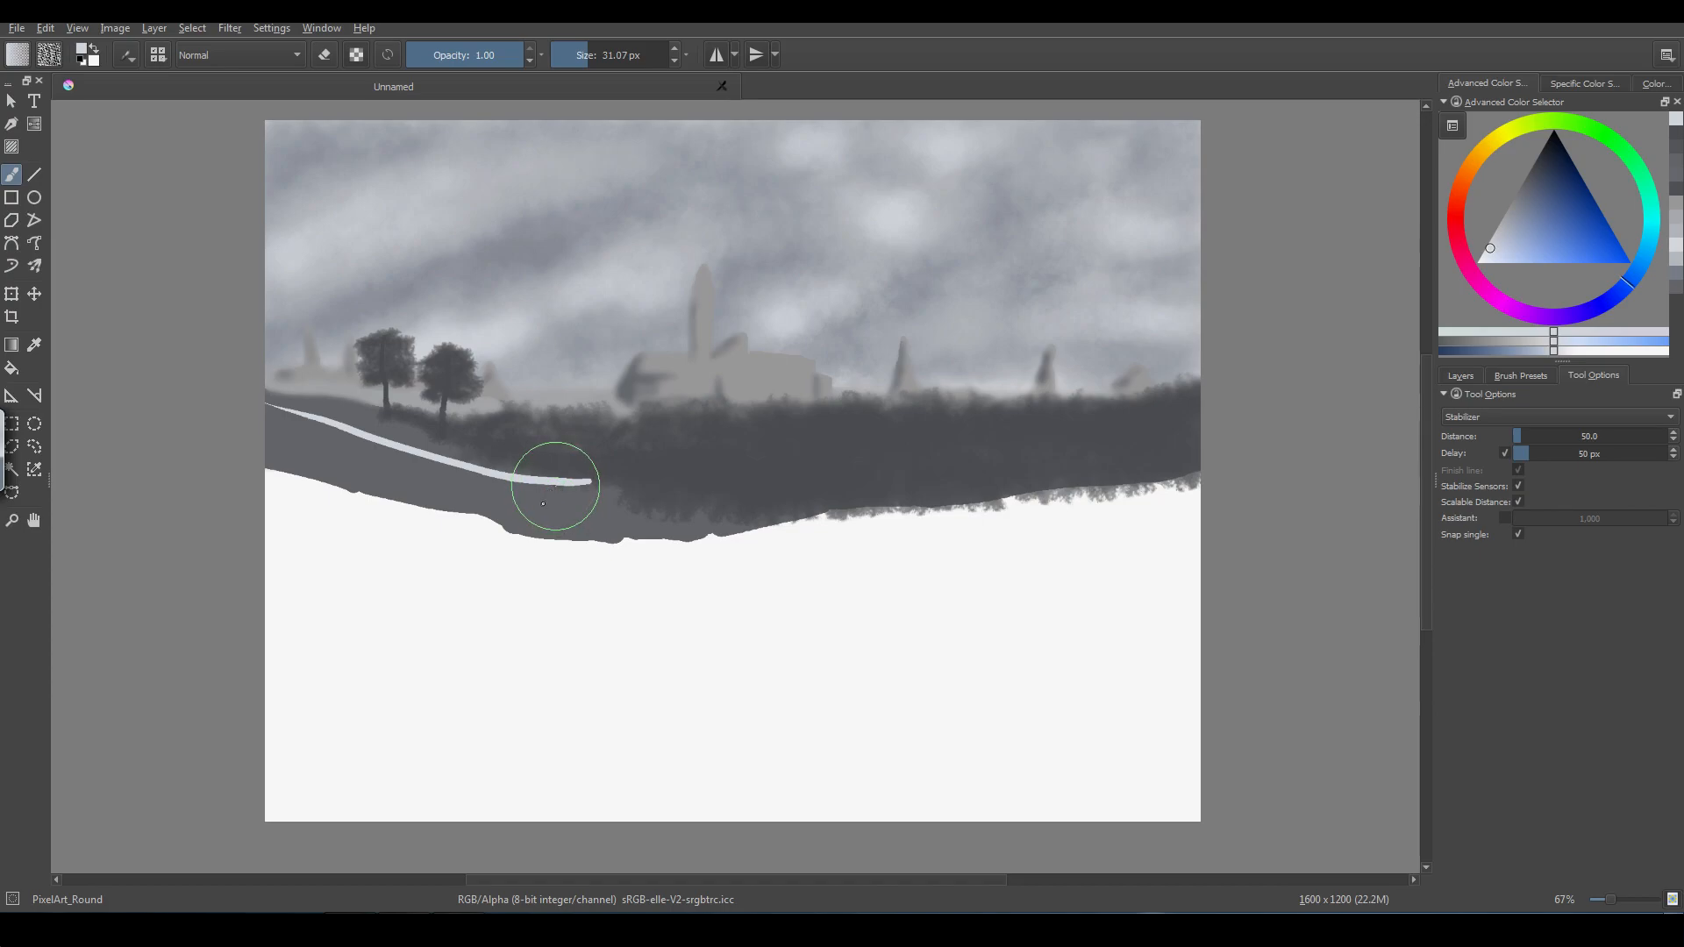
pyautogui.moveTo(543, 503)
pyautogui.mouseDown()
pyautogui.moveTo(513, 583)
pyautogui.moveTo(576, 453)
pyautogui.mouseUp()
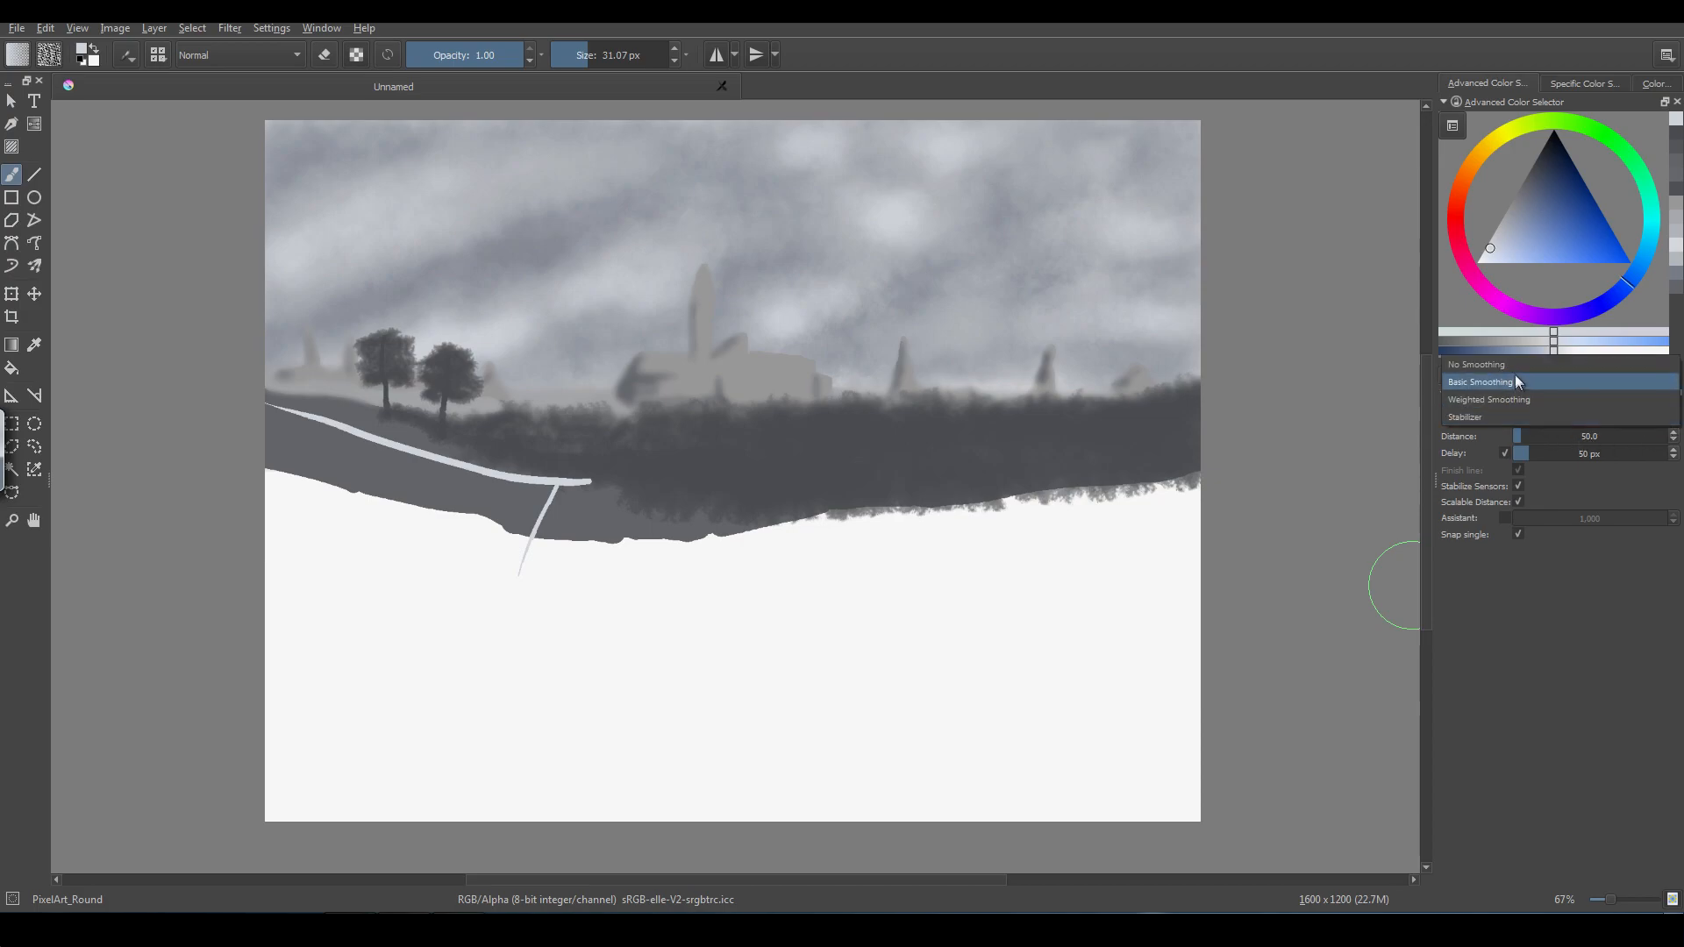
pyautogui.click(1516, 375)
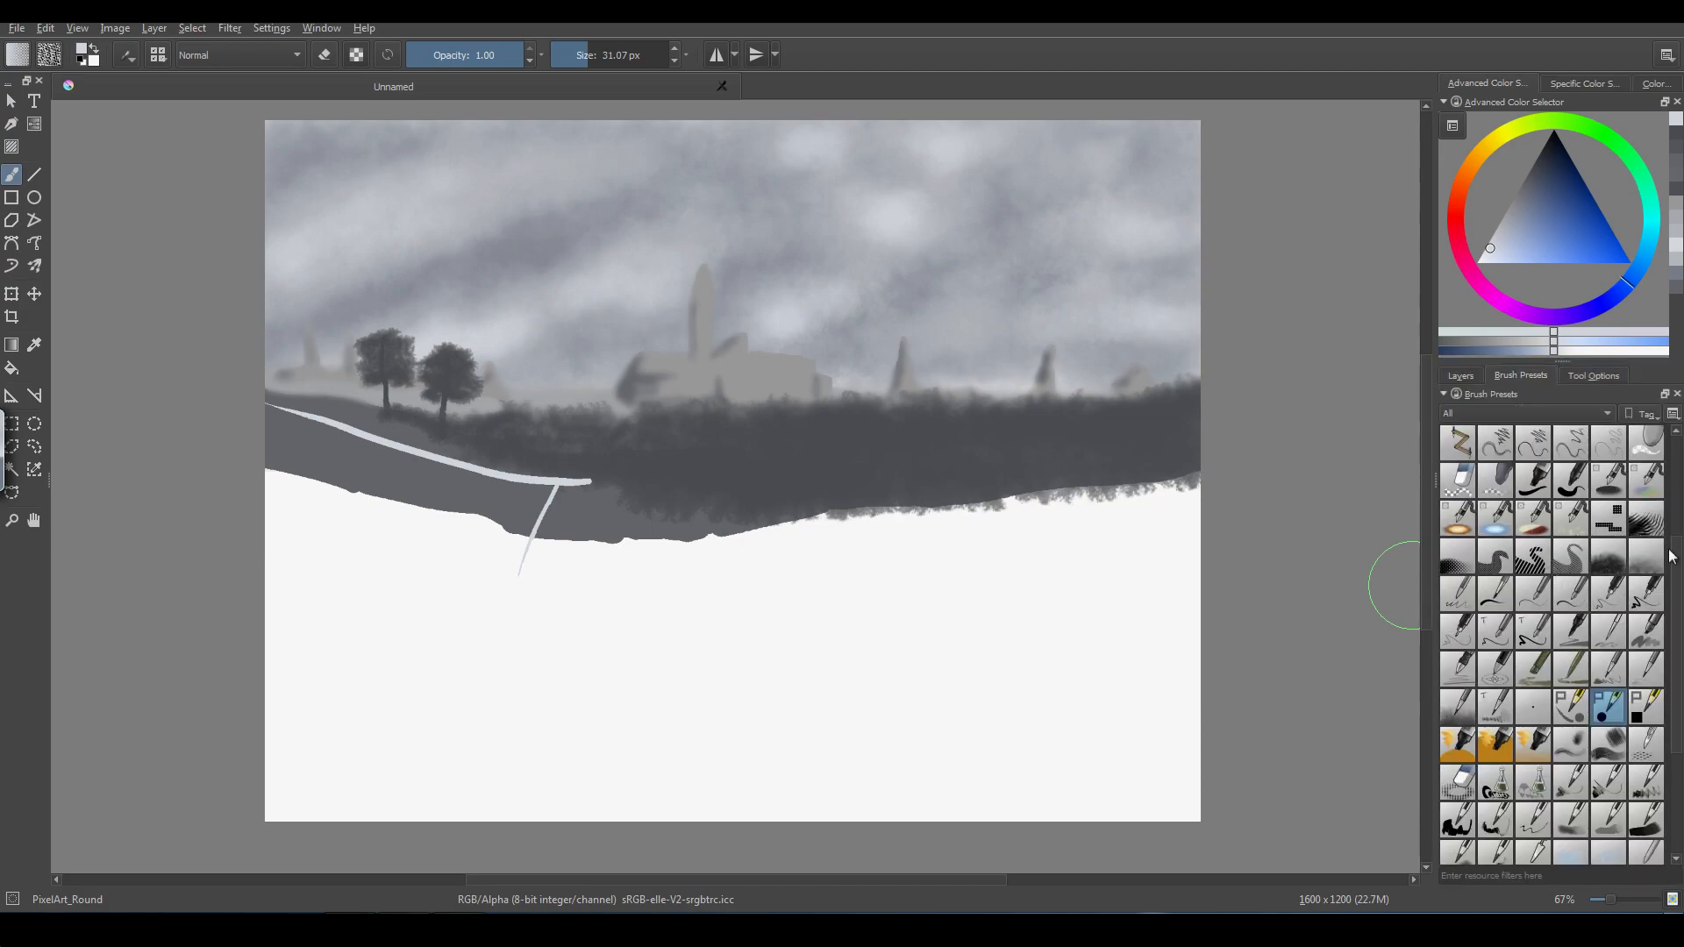
# - Switch to the FX_blur_light brush, reduce it to 84 px and soften the light path and its branch
pyautogui.moveTo(1678, 562); pyautogui.dragTo(1678, 479)
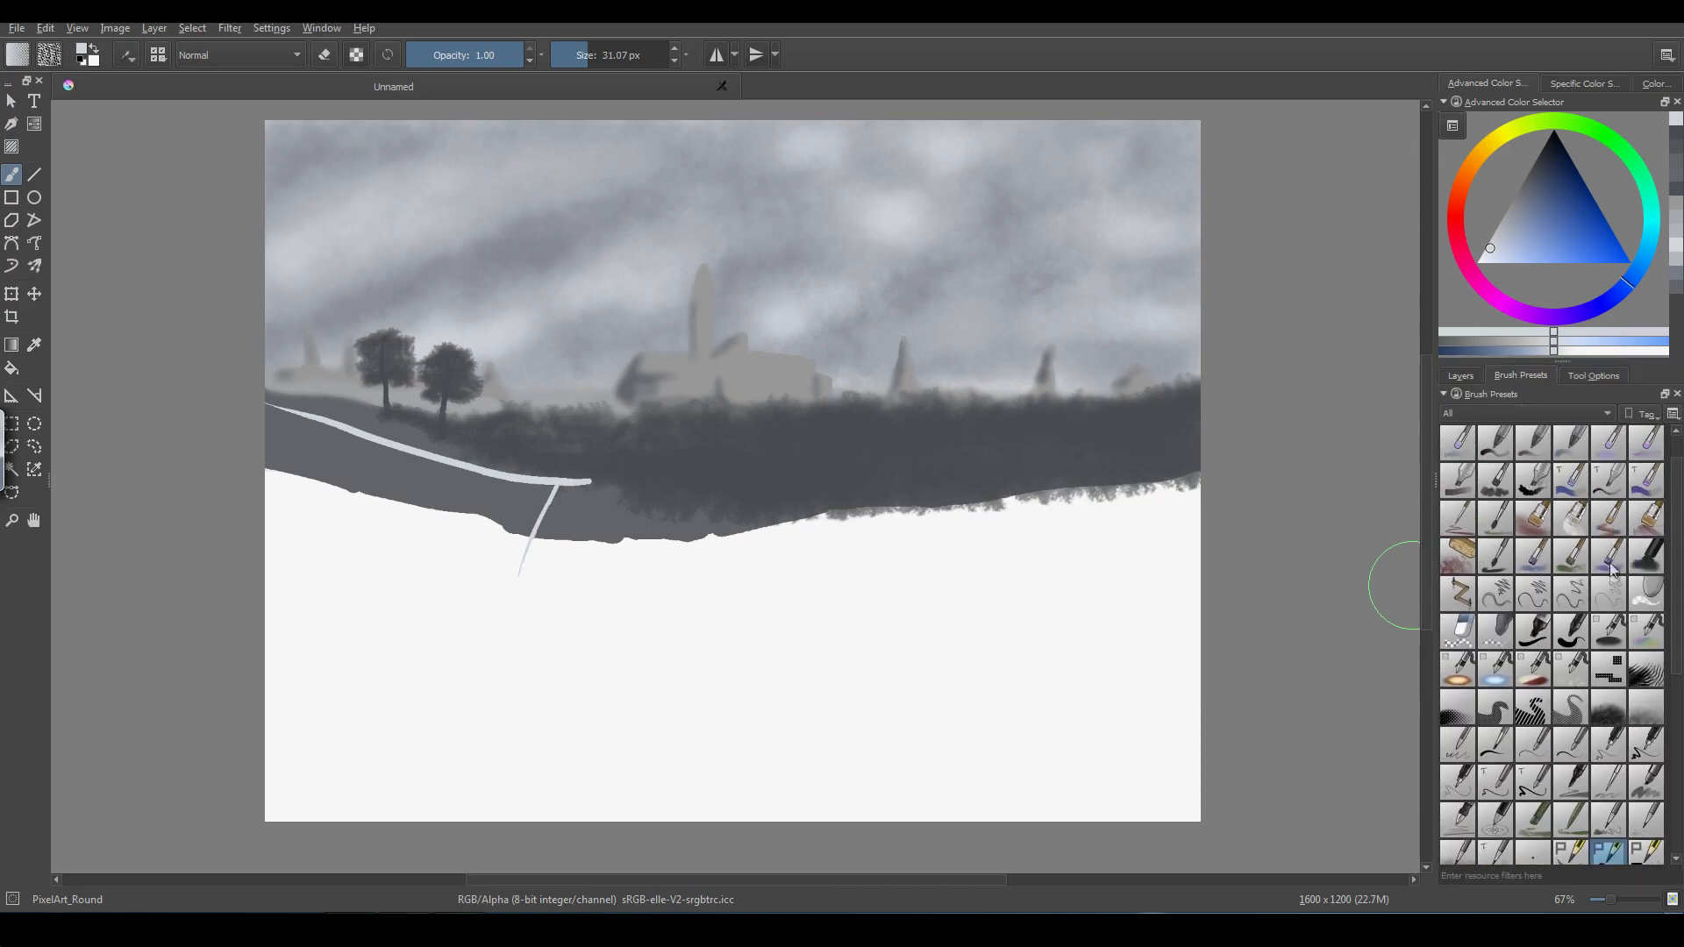
pyautogui.click(1608, 632)
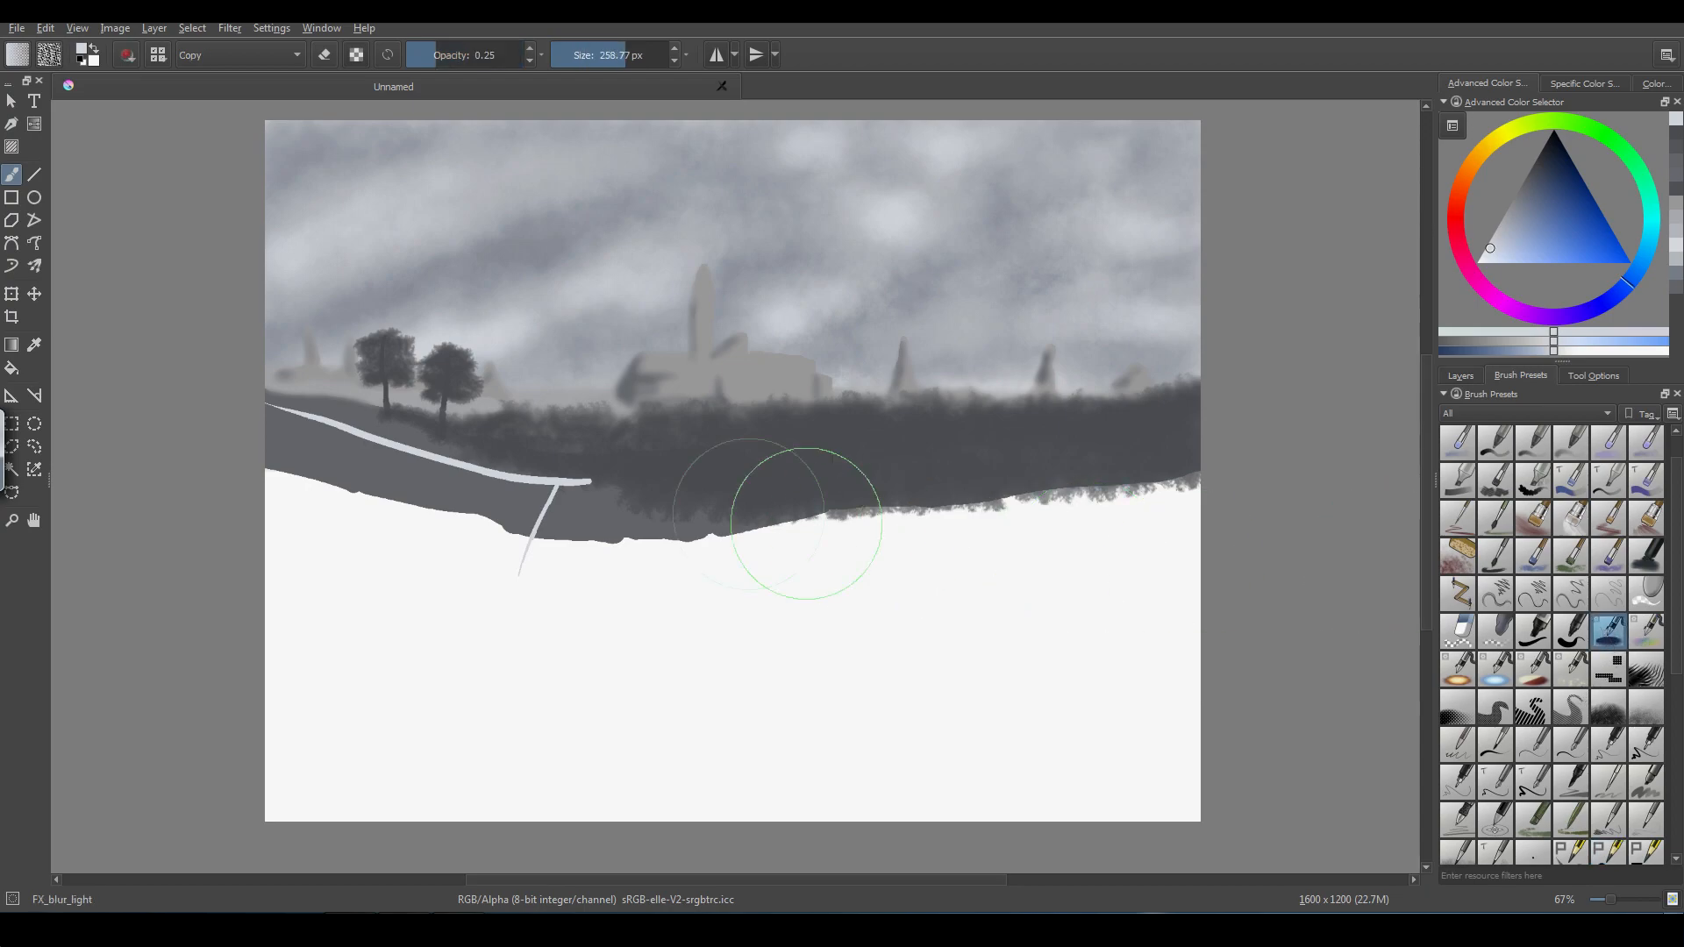
pyautogui.press('[')
pyautogui.press('[')
pyautogui.press('[')
pyautogui.press('[')
pyautogui.press('[')
pyautogui.press('[')
pyautogui.press('[')
pyautogui.press('[')
pyautogui.press('[')
pyautogui.press('[')
pyautogui.press('[')
pyautogui.press('[')
pyautogui.press('[')
pyautogui.press('[')
pyautogui.press('[')
pyautogui.press('[')
pyautogui.press('[')
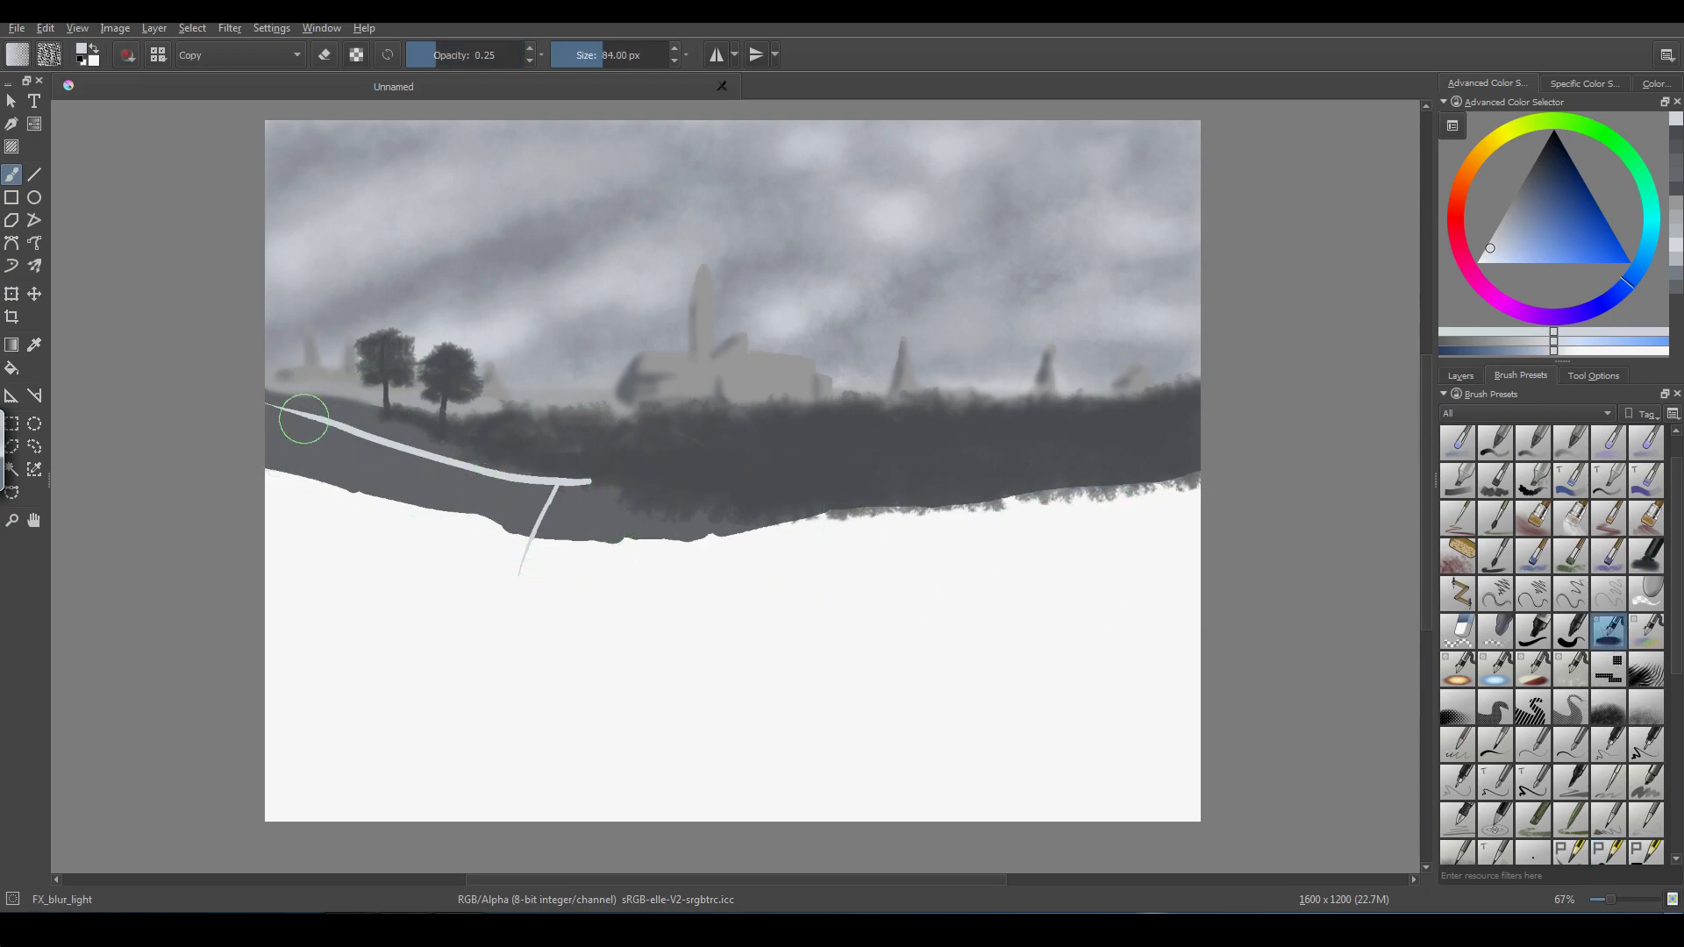
pyautogui.moveTo(303, 418)
pyautogui.mouseDown()
pyautogui.moveTo(286, 422)
pyautogui.moveTo(368, 449)
pyautogui.moveTo(287, 427)
pyautogui.moveTo(395, 438)
pyautogui.moveTo(399, 495)
pyautogui.moveTo(464, 470)
pyautogui.moveTo(498, 507)
pyautogui.moveTo(515, 482)
pyautogui.moveTo(590, 485)
pyautogui.moveTo(537, 500)
pyautogui.moveTo(572, 489)
pyautogui.moveTo(465, 484)
pyautogui.moveTo(308, 424)
pyautogui.moveTo(607, 489)
pyautogui.moveTo(315, 421)
pyautogui.moveTo(544, 470)
pyautogui.moveTo(531, 541)
pyautogui.mouseUp()
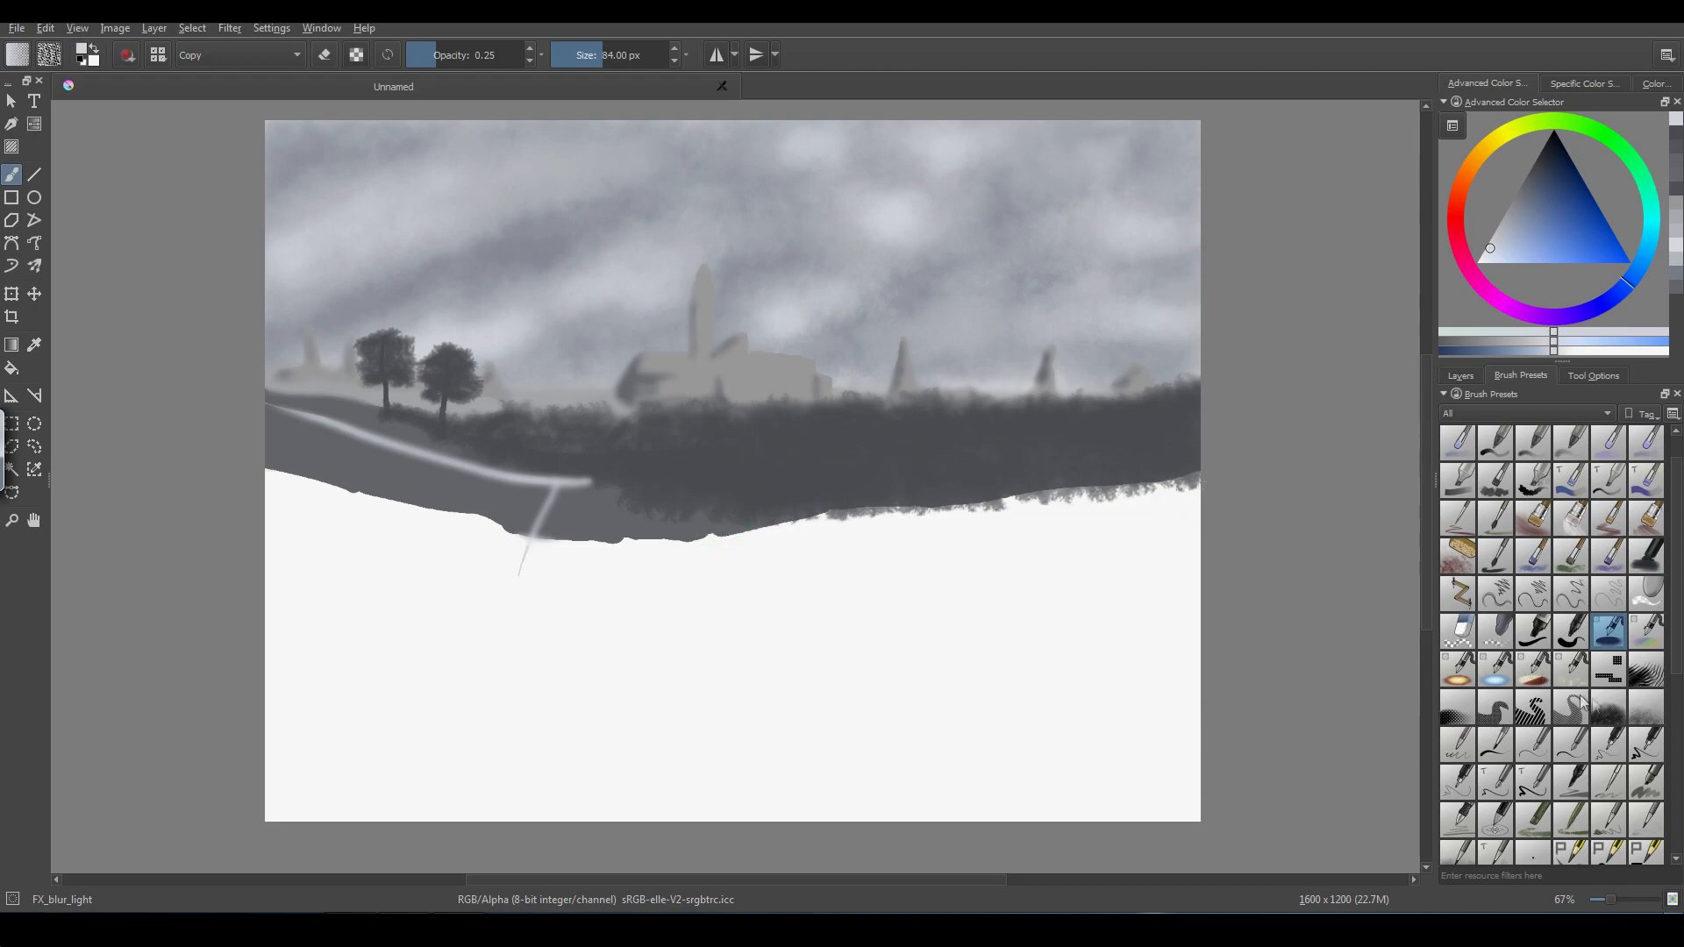
# - Switch to the Bristles_hairy brush, pick a dark grey and paint two narrow upright trees at the left edge plus undergrowth below the path
pyautogui.click(1497, 562)
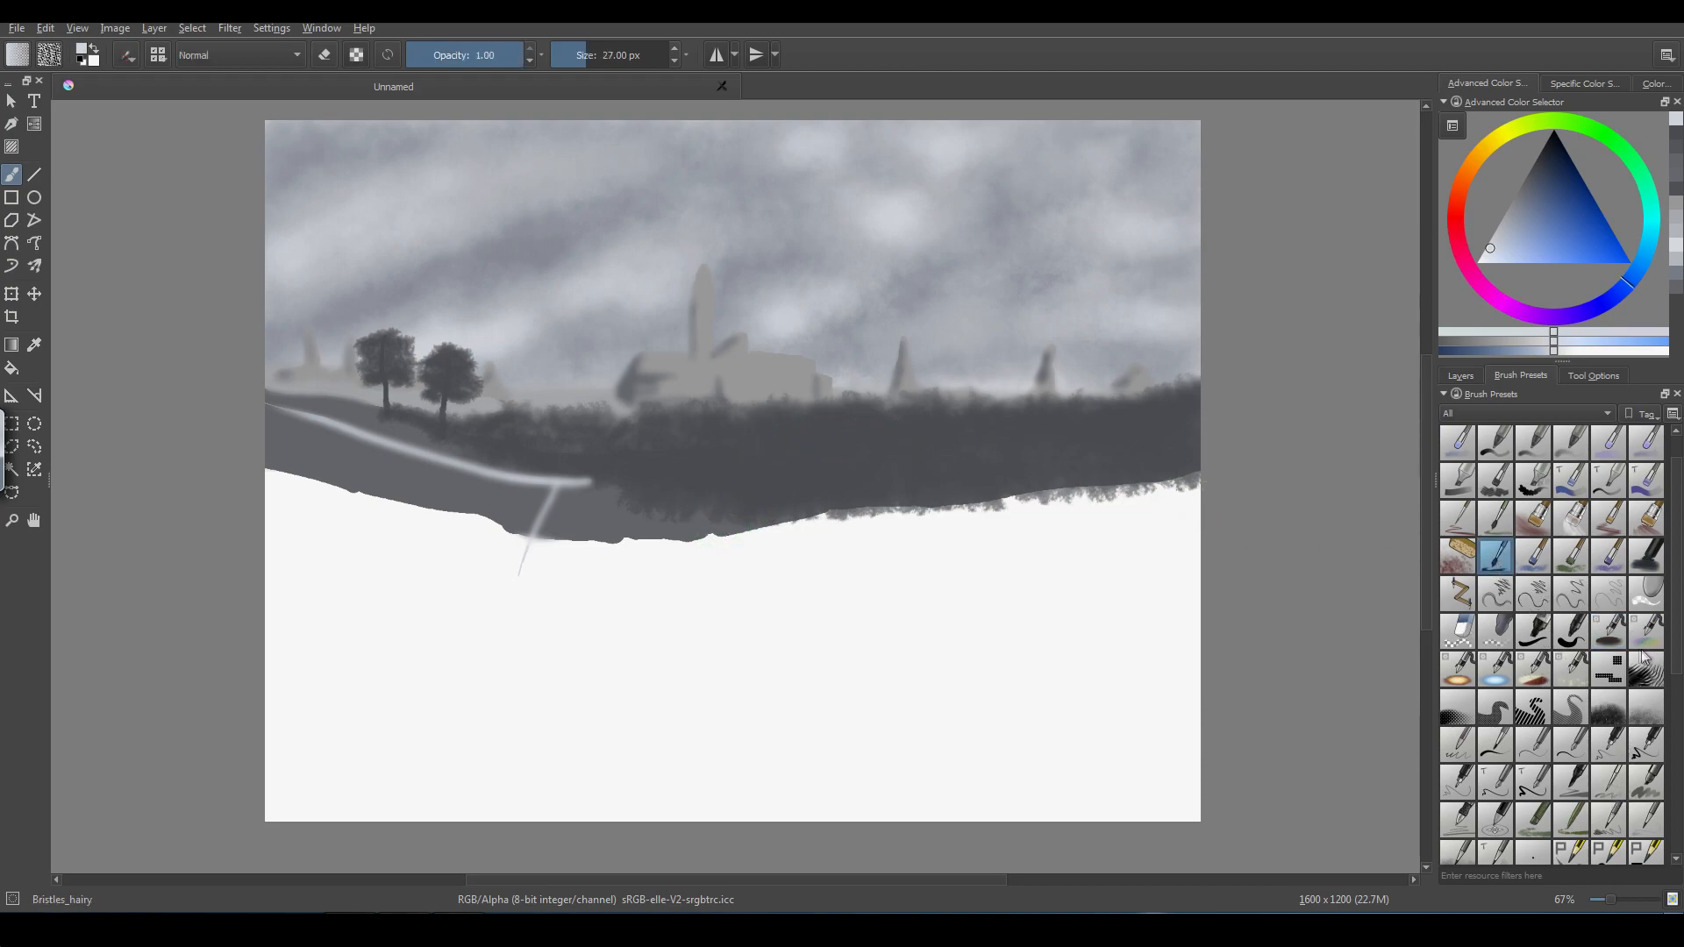
pyautogui.click(1530, 178)
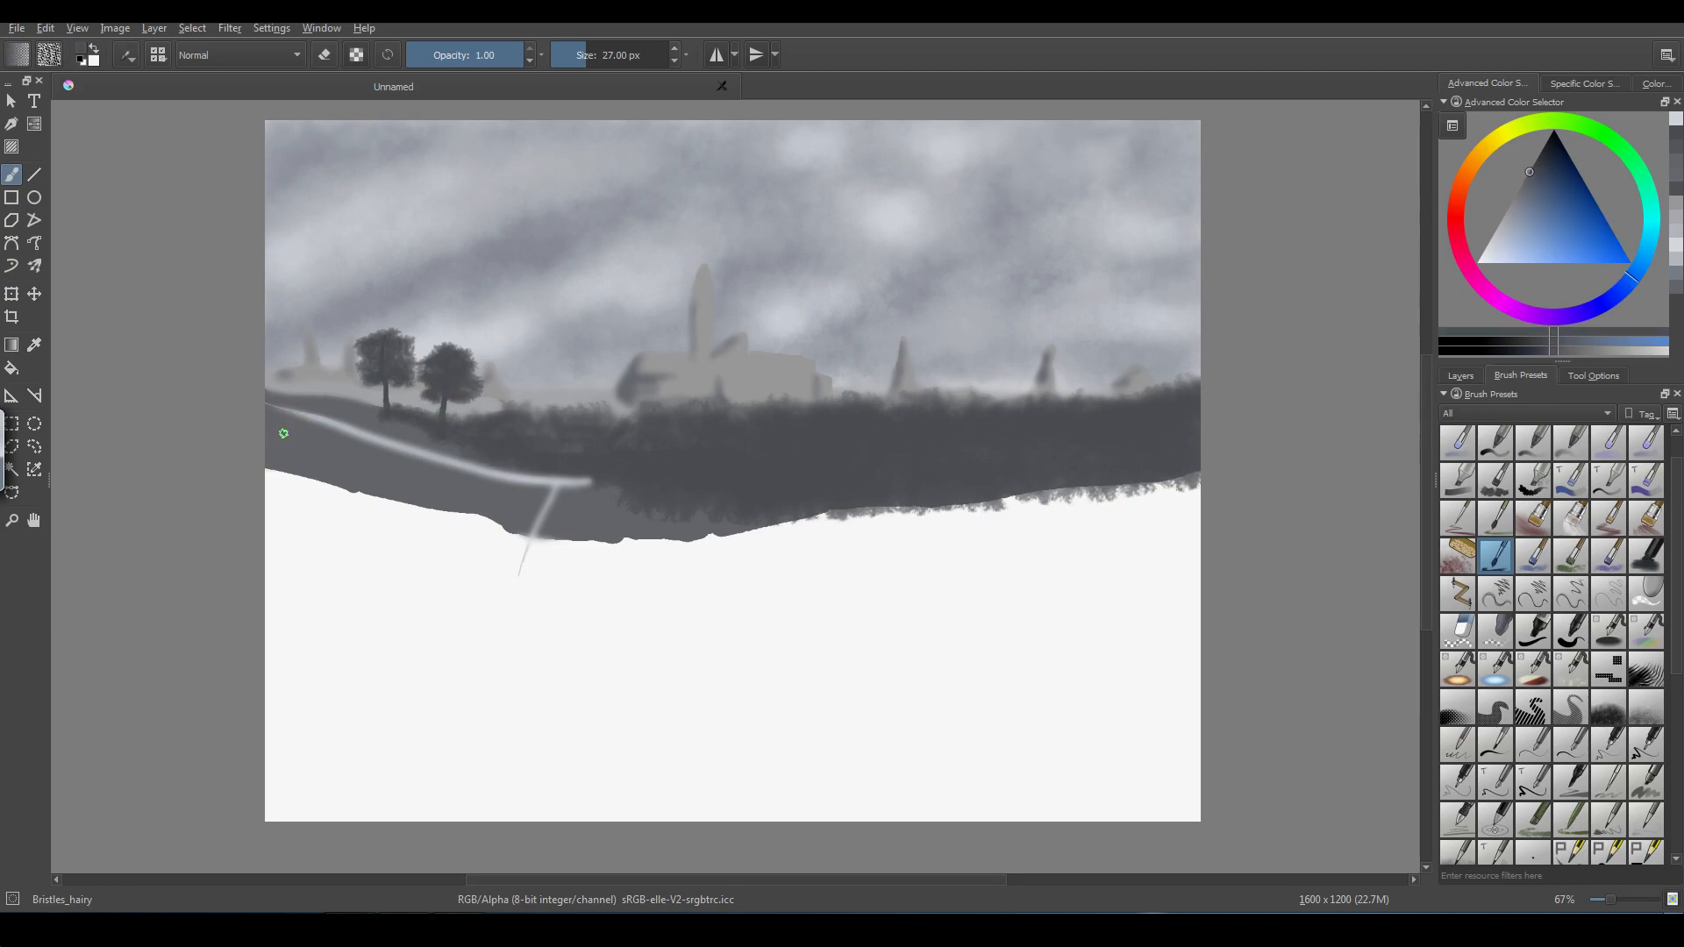
pyautogui.moveTo(289, 413)
pyautogui.mouseDown()
pyautogui.moveTo(290, 408)
pyautogui.moveTo(282, 362)
pyautogui.moveTo(290, 427)
pyautogui.mouseUp()
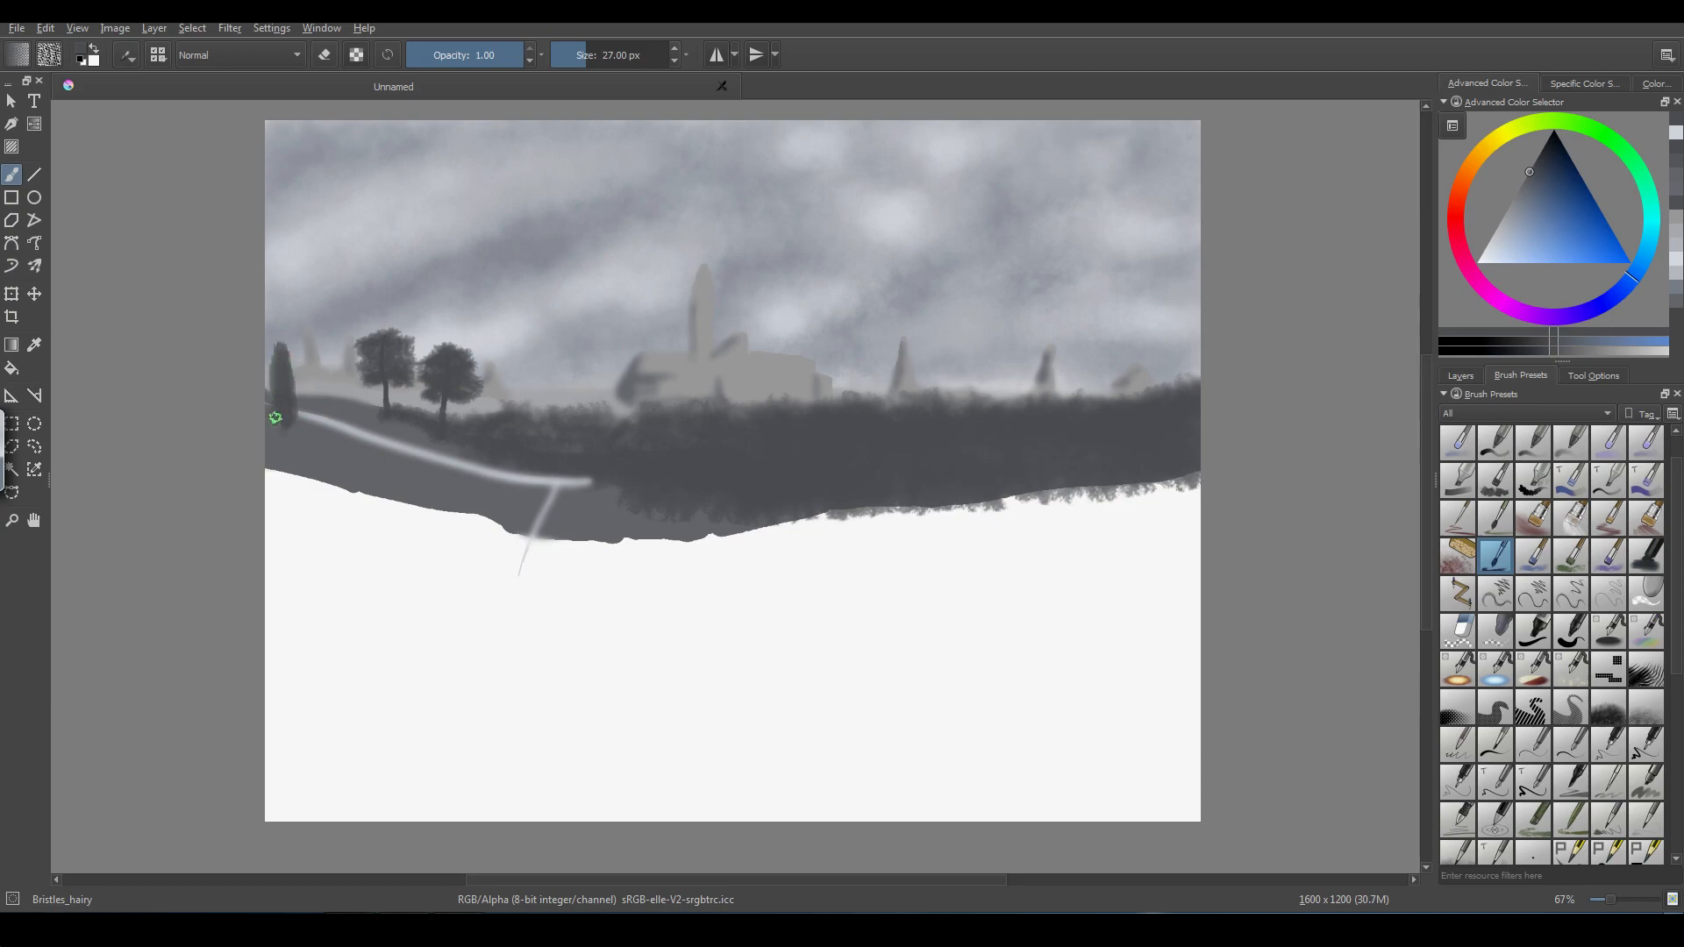
pyautogui.moveTo(319, 422)
pyautogui.mouseDown()
pyautogui.moveTo(315, 368)
pyautogui.moveTo(312, 429)
pyautogui.moveTo(313, 408)
pyautogui.mouseUp()
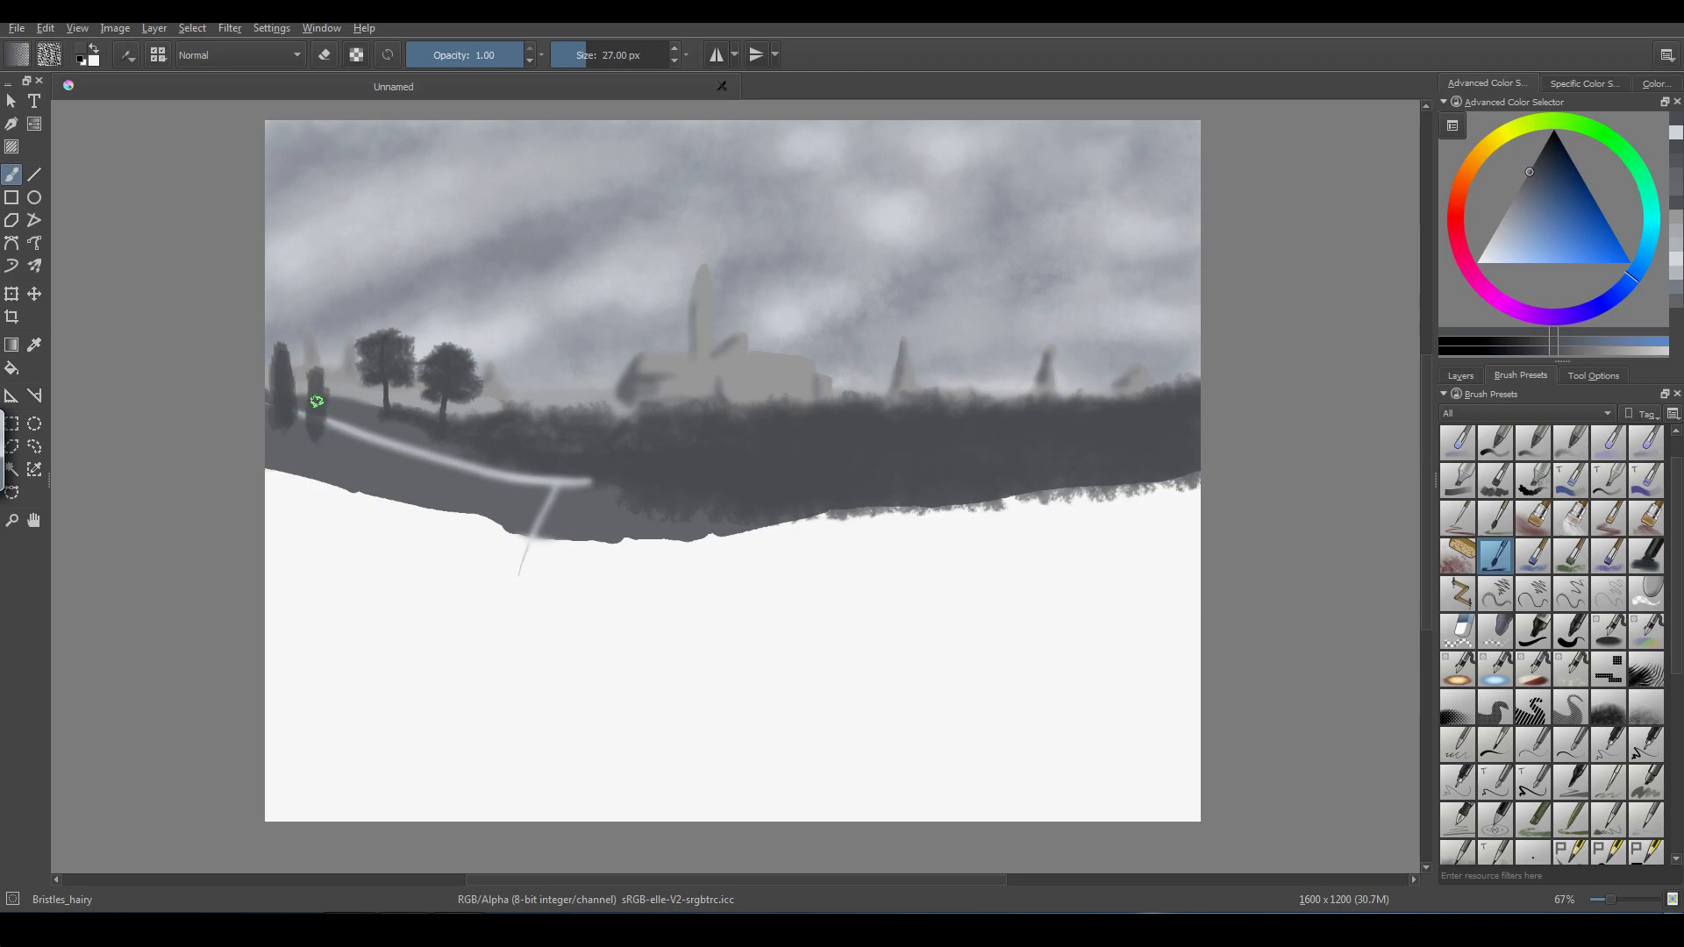
pyautogui.moveTo(329, 441)
pyautogui.mouseDown()
pyautogui.moveTo(361, 459)
pyautogui.moveTo(324, 442)
pyautogui.moveTo(402, 462)
pyautogui.mouseUp()
# - Switch to the Texture_fuzzy brush at 41 px and texture the two narrow trees and the dark undergrowth along the path's lower edge
pyautogui.scroll(-5, 1604, 769)
pyautogui.click(1502, 852)
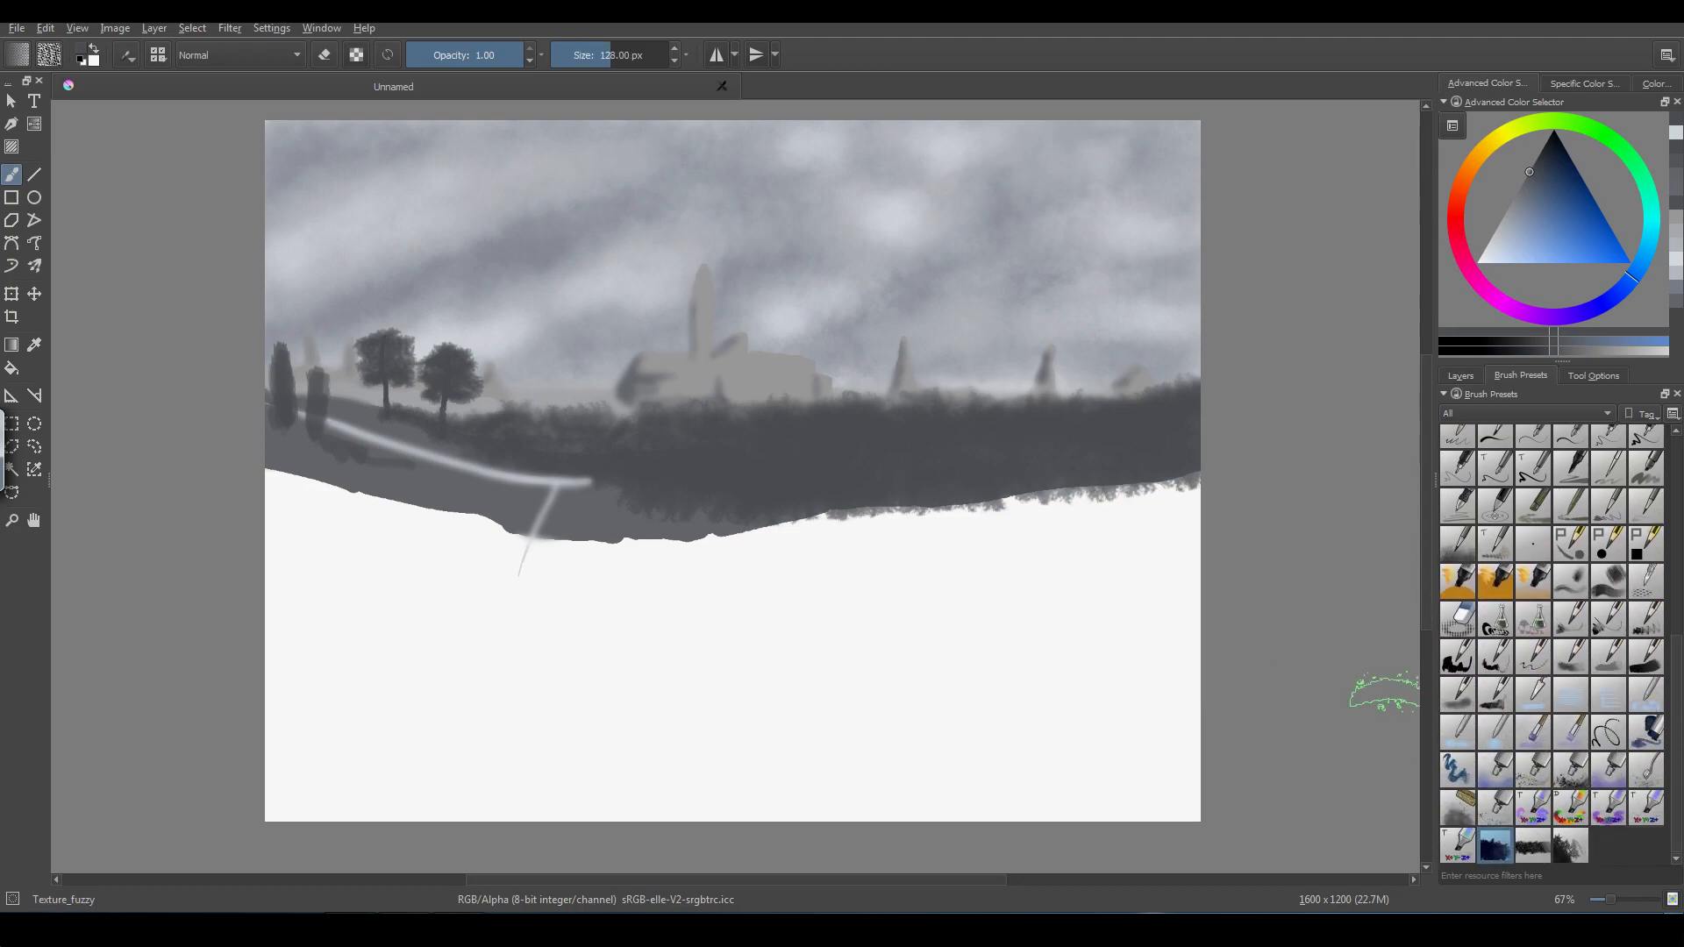
pyautogui.press('[')
pyautogui.press('[')
pyautogui.press('[')
pyautogui.press('[')
pyautogui.press('[')
pyautogui.press('[')
pyautogui.press('[')
pyautogui.press('[')
pyautogui.press('[')
pyautogui.press('[')
pyautogui.press('[')
pyautogui.press('[')
pyautogui.press('[')
pyautogui.press('[')
pyautogui.press('[')
pyautogui.press('[')
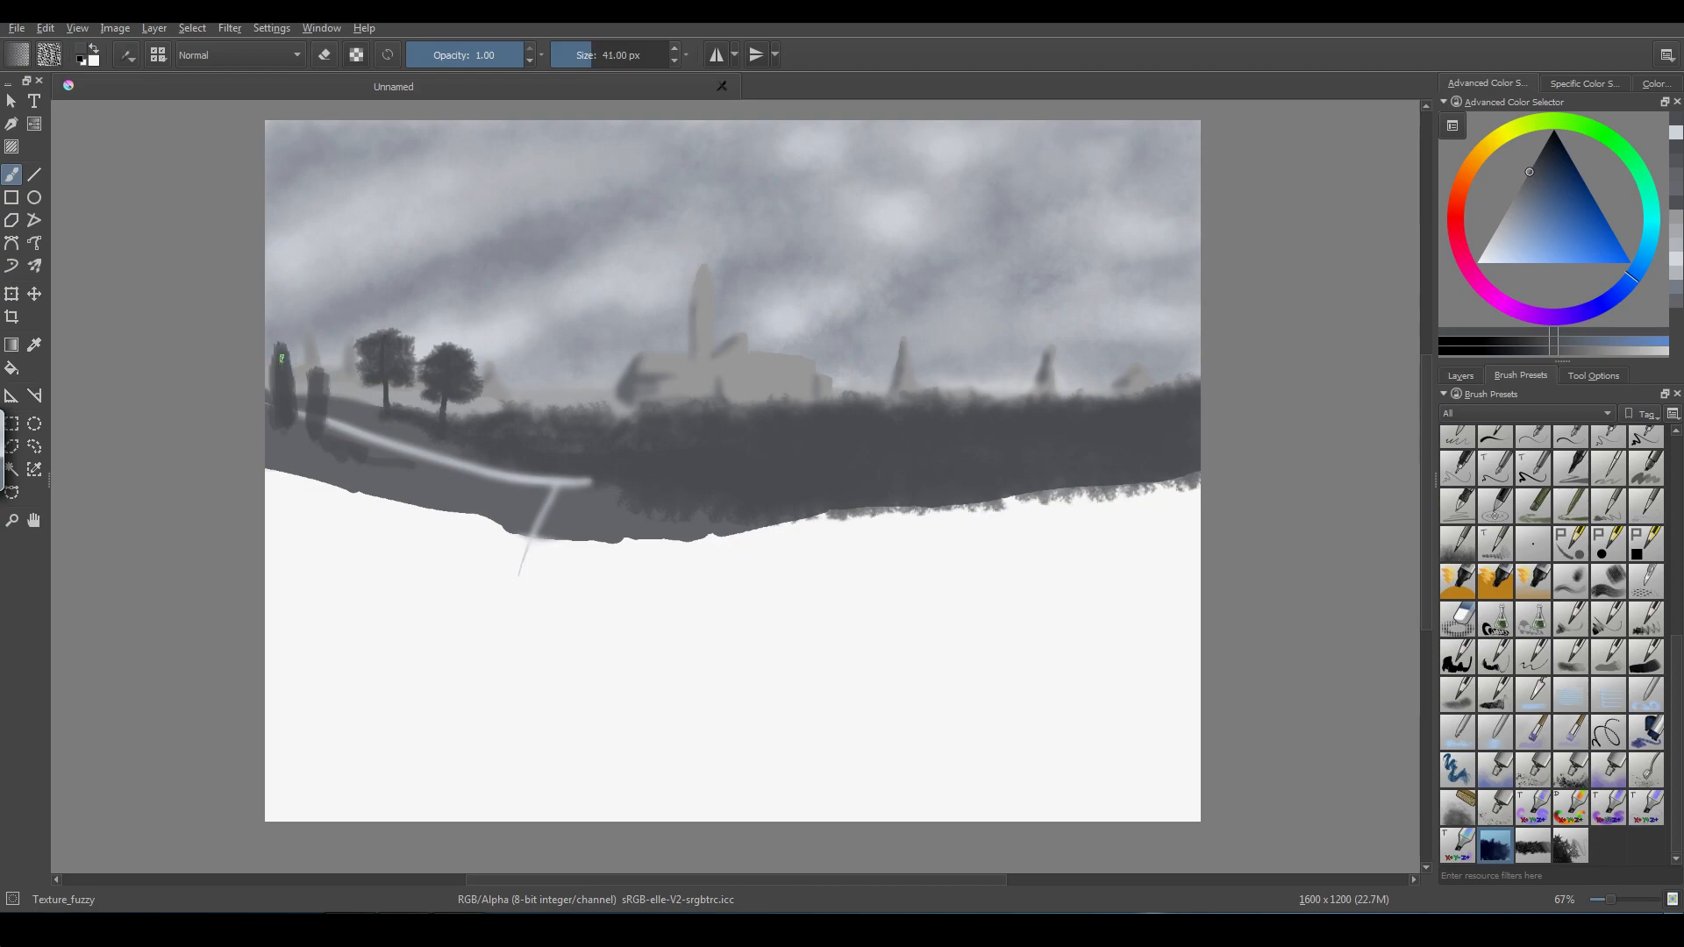
pyautogui.moveTo(282, 375)
pyautogui.mouseDown()
pyautogui.moveTo(316, 426)
pyautogui.moveTo(318, 375)
pyautogui.moveTo(320, 413)
pyautogui.mouseUp()
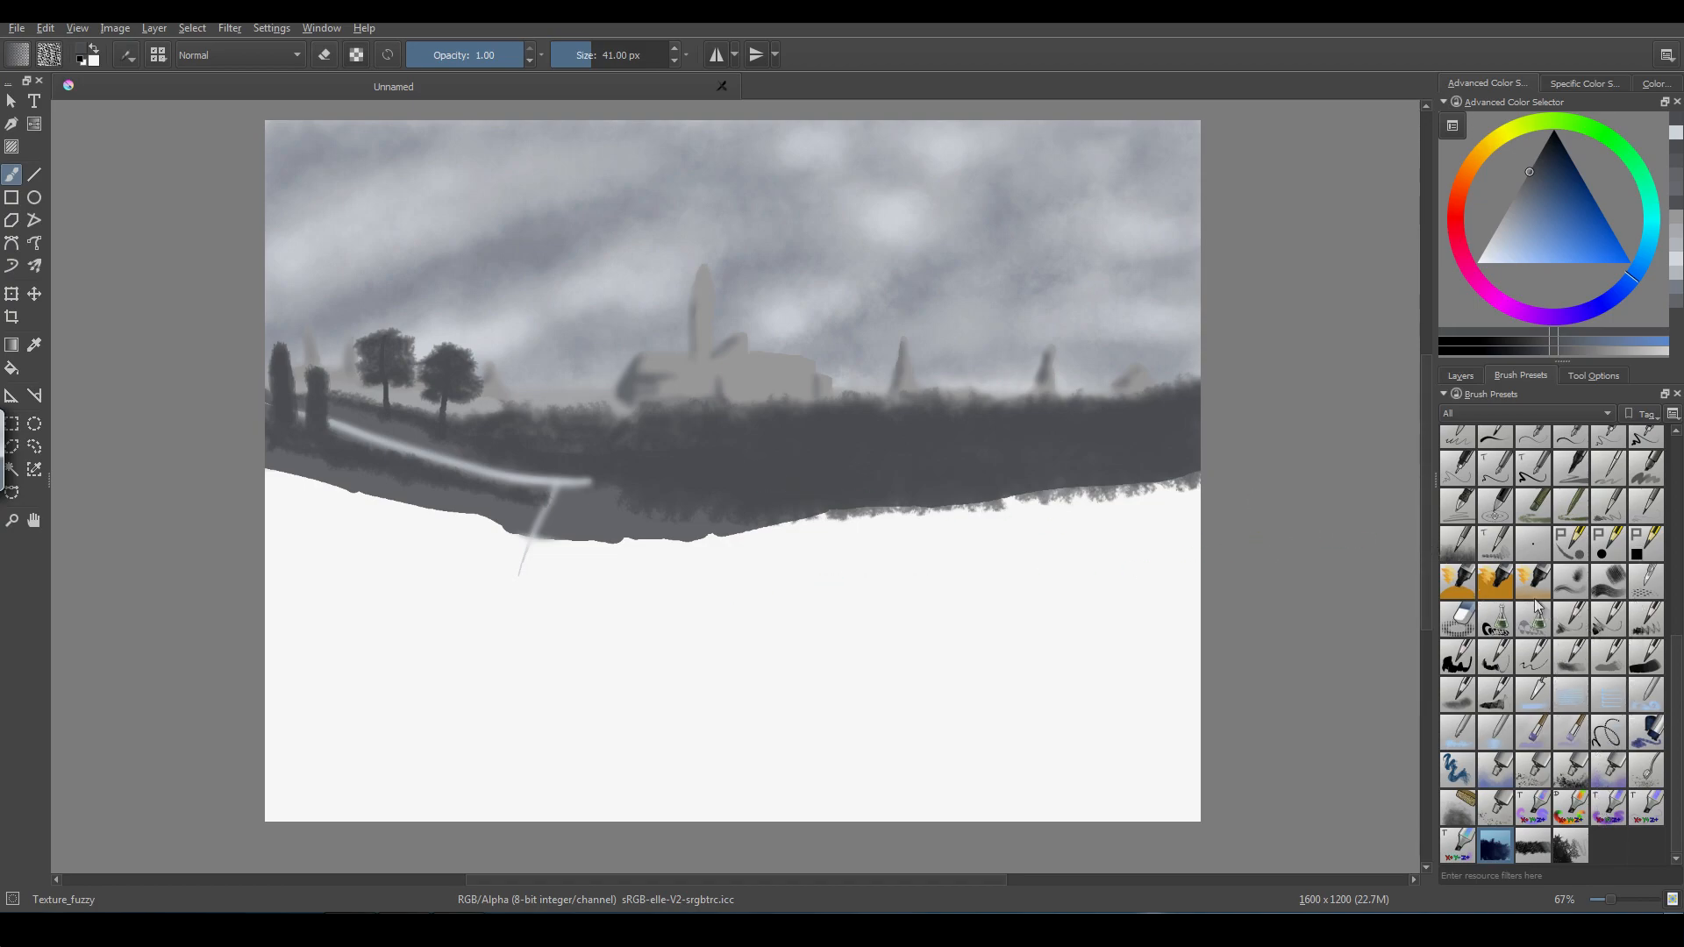
# - Switch to the PixelArt_Round brush at 68 px, sample the slope's grey and extend the left slope downward, undoing the stray stroke
pyautogui.moveTo(1676, 662); pyautogui.dragTo(1672, 538)
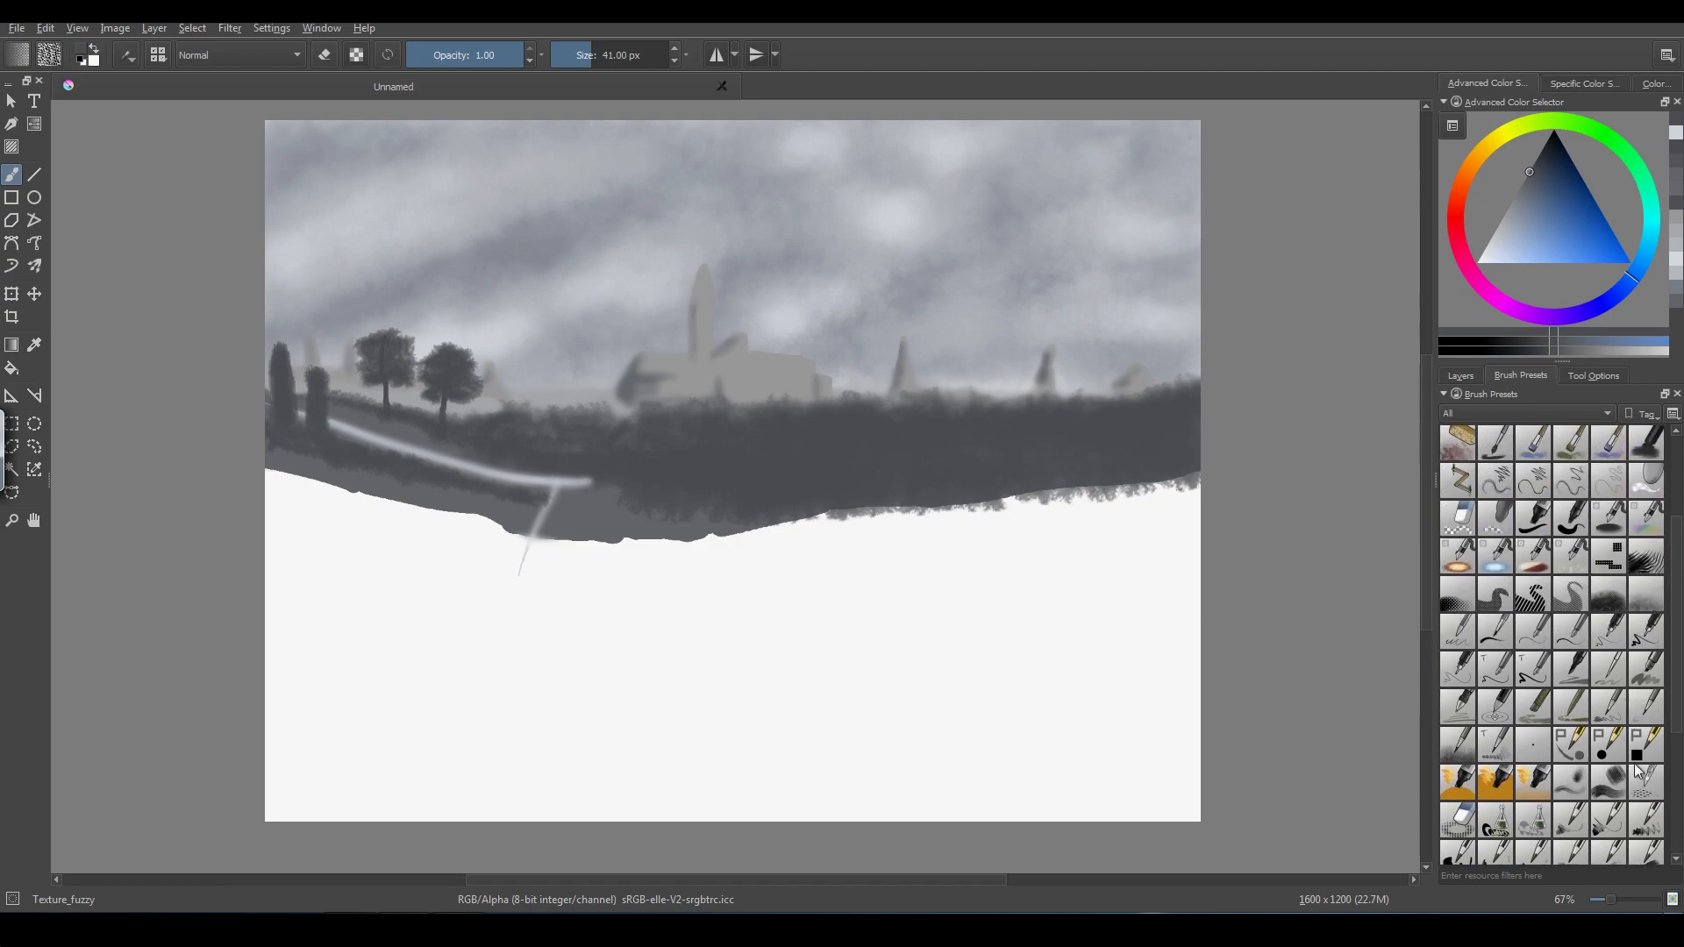
pyautogui.click(1607, 748)
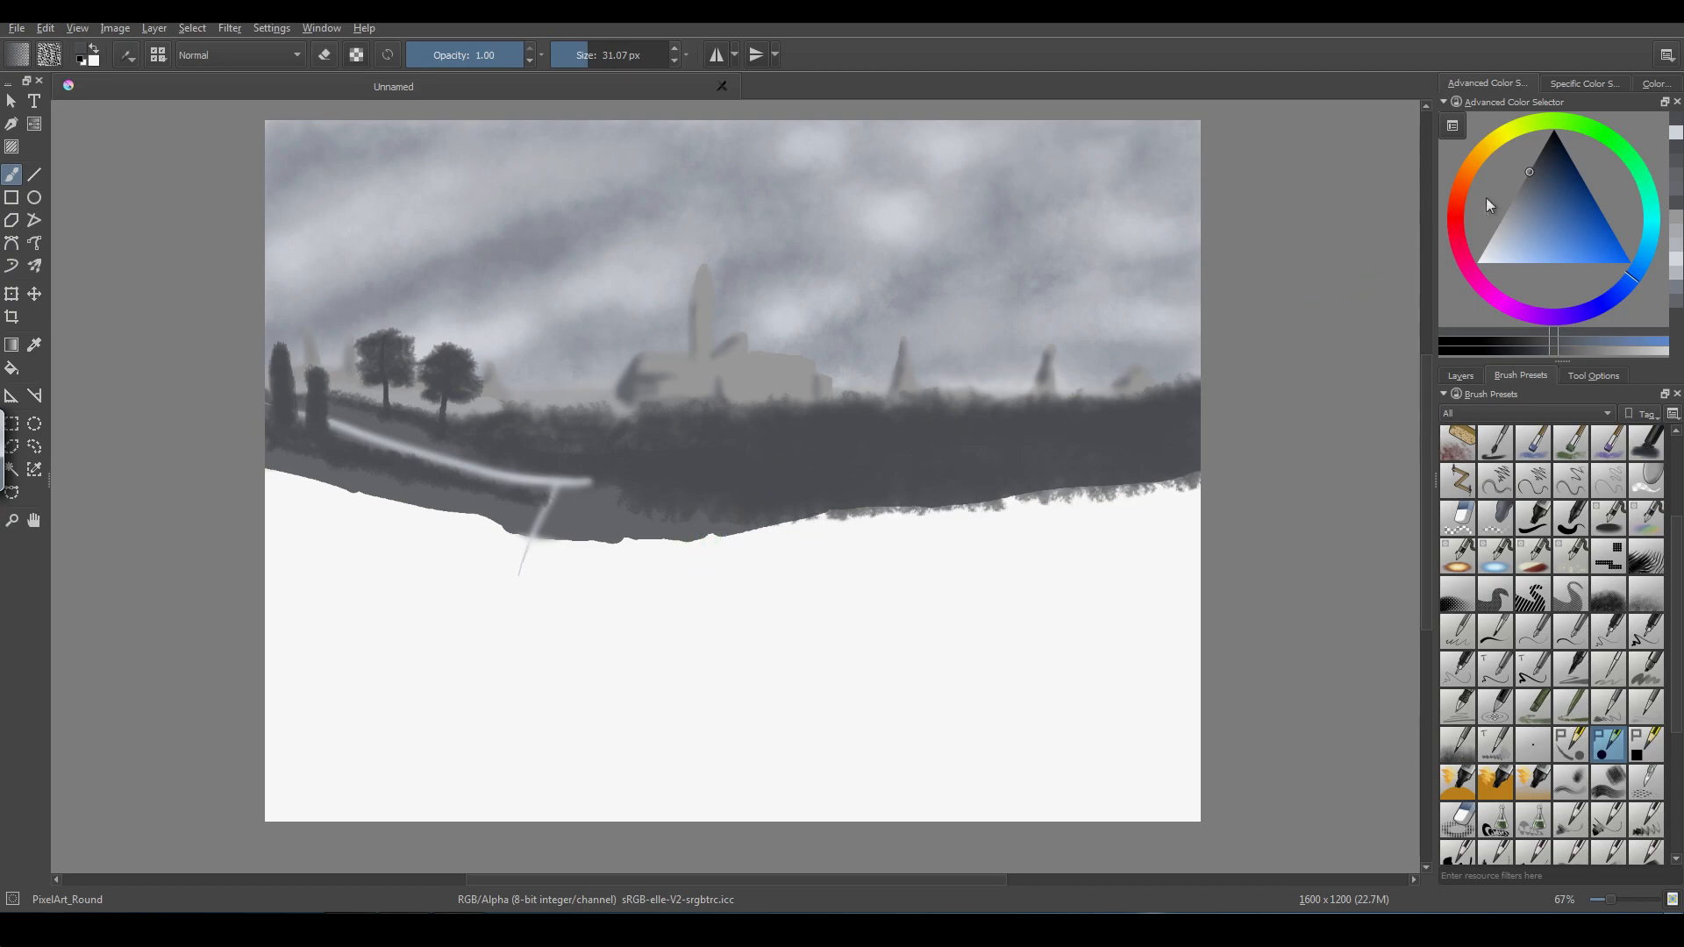
pyautogui.click(1533, 168)
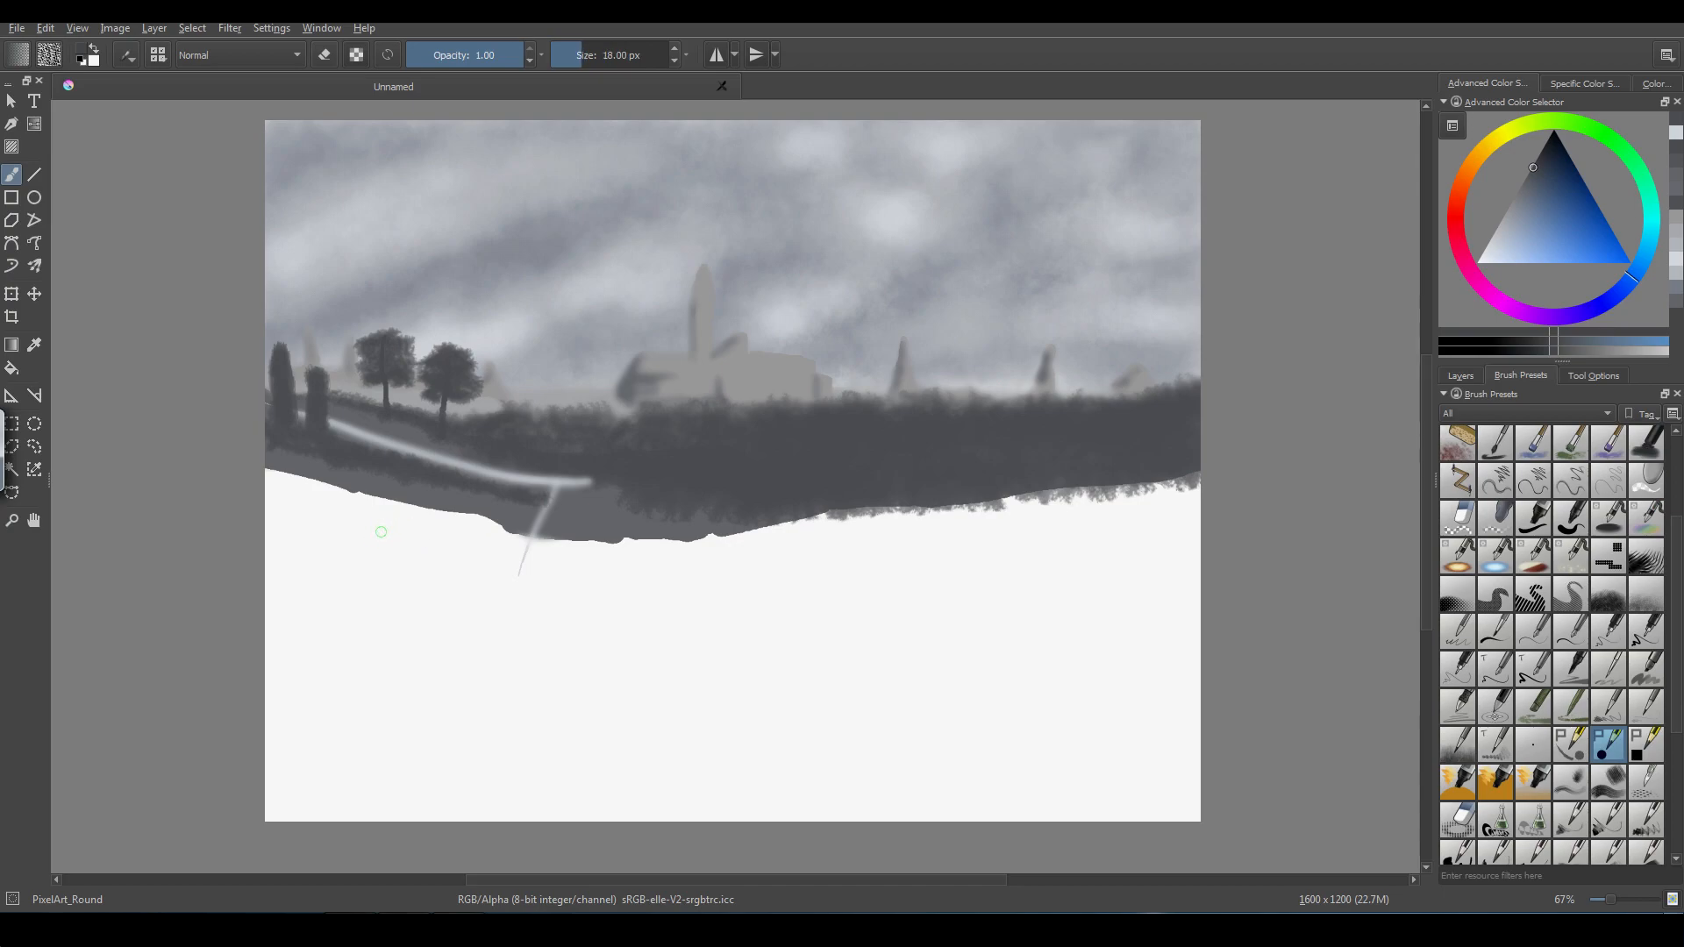
pyautogui.press(']')
pyautogui.press(']')
pyautogui.moveTo(303, 487); pyautogui.dragTo(298, 490)
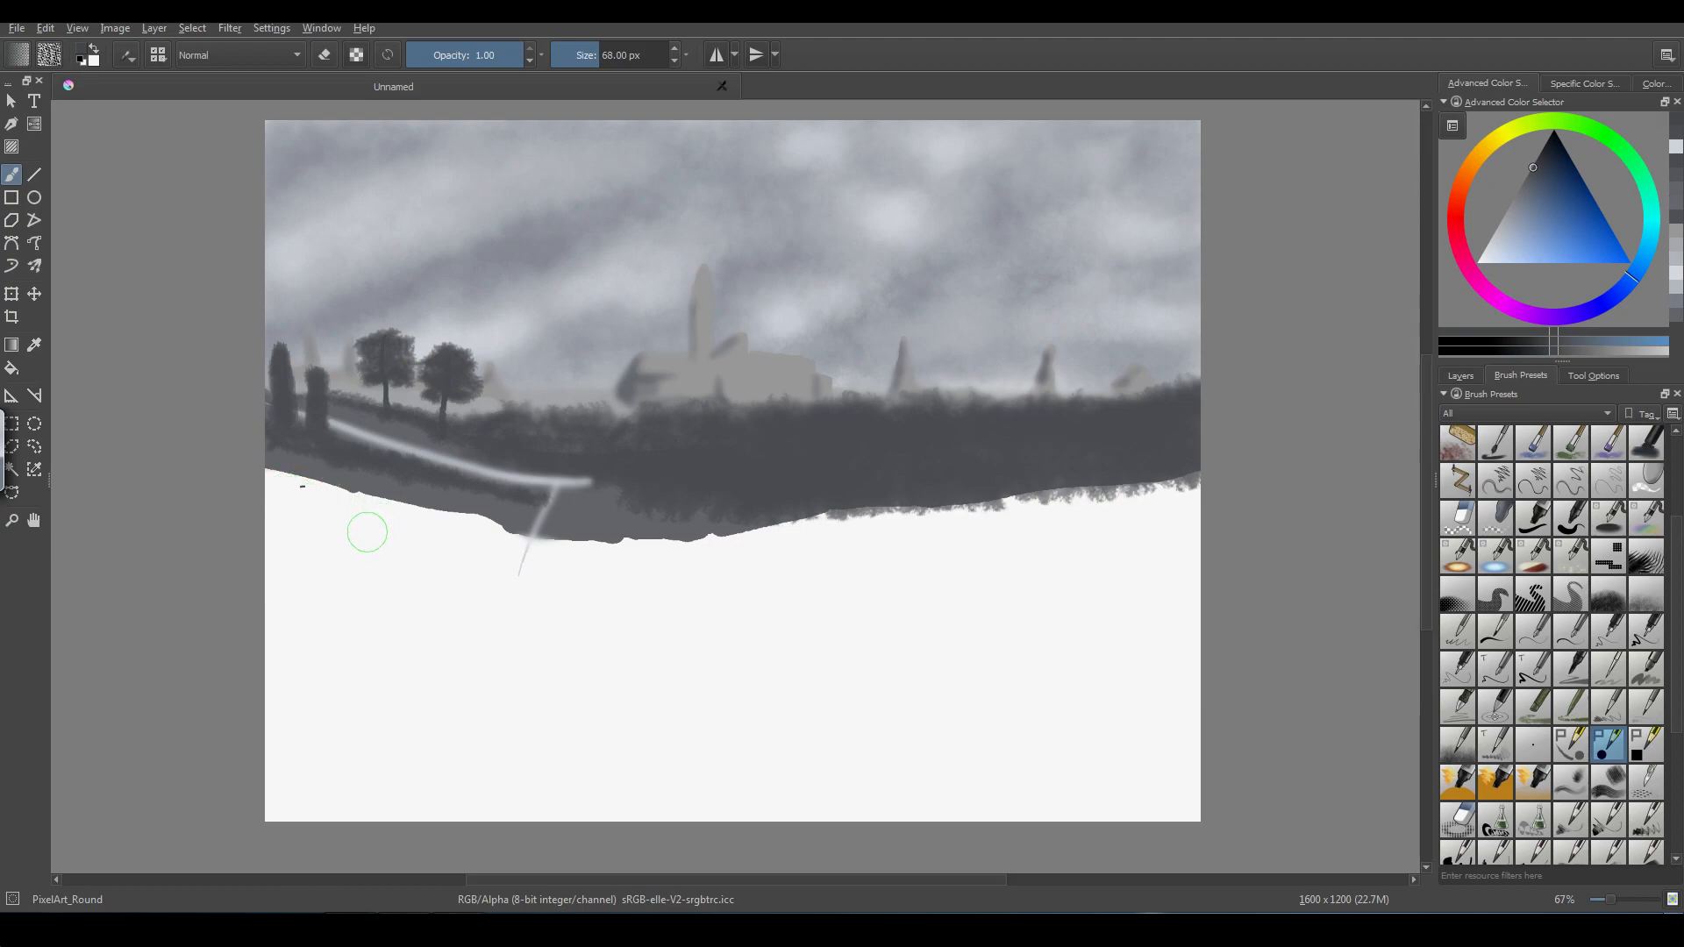
pyautogui.keyDown('ctrl'); pyautogui.click(360, 492); pyautogui.keyUp('ctrl')
pyautogui.moveTo(361, 493)
pyautogui.mouseDown()
pyautogui.moveTo(311, 499)
pyautogui.moveTo(305, 477)
pyautogui.moveTo(272, 496)
pyautogui.moveTo(328, 494)
pyautogui.moveTo(283, 528)
pyautogui.moveTo(408, 509)
pyautogui.moveTo(514, 541)
pyautogui.moveTo(271, 555)
pyautogui.moveTo(547, 553)
pyautogui.moveTo(527, 547)
pyautogui.moveTo(640, 532)
pyautogui.moveTo(566, 561)
pyautogui.mouseUp()
pyautogui.moveTo(1066, 645); pyautogui.dragTo(1127, 659)
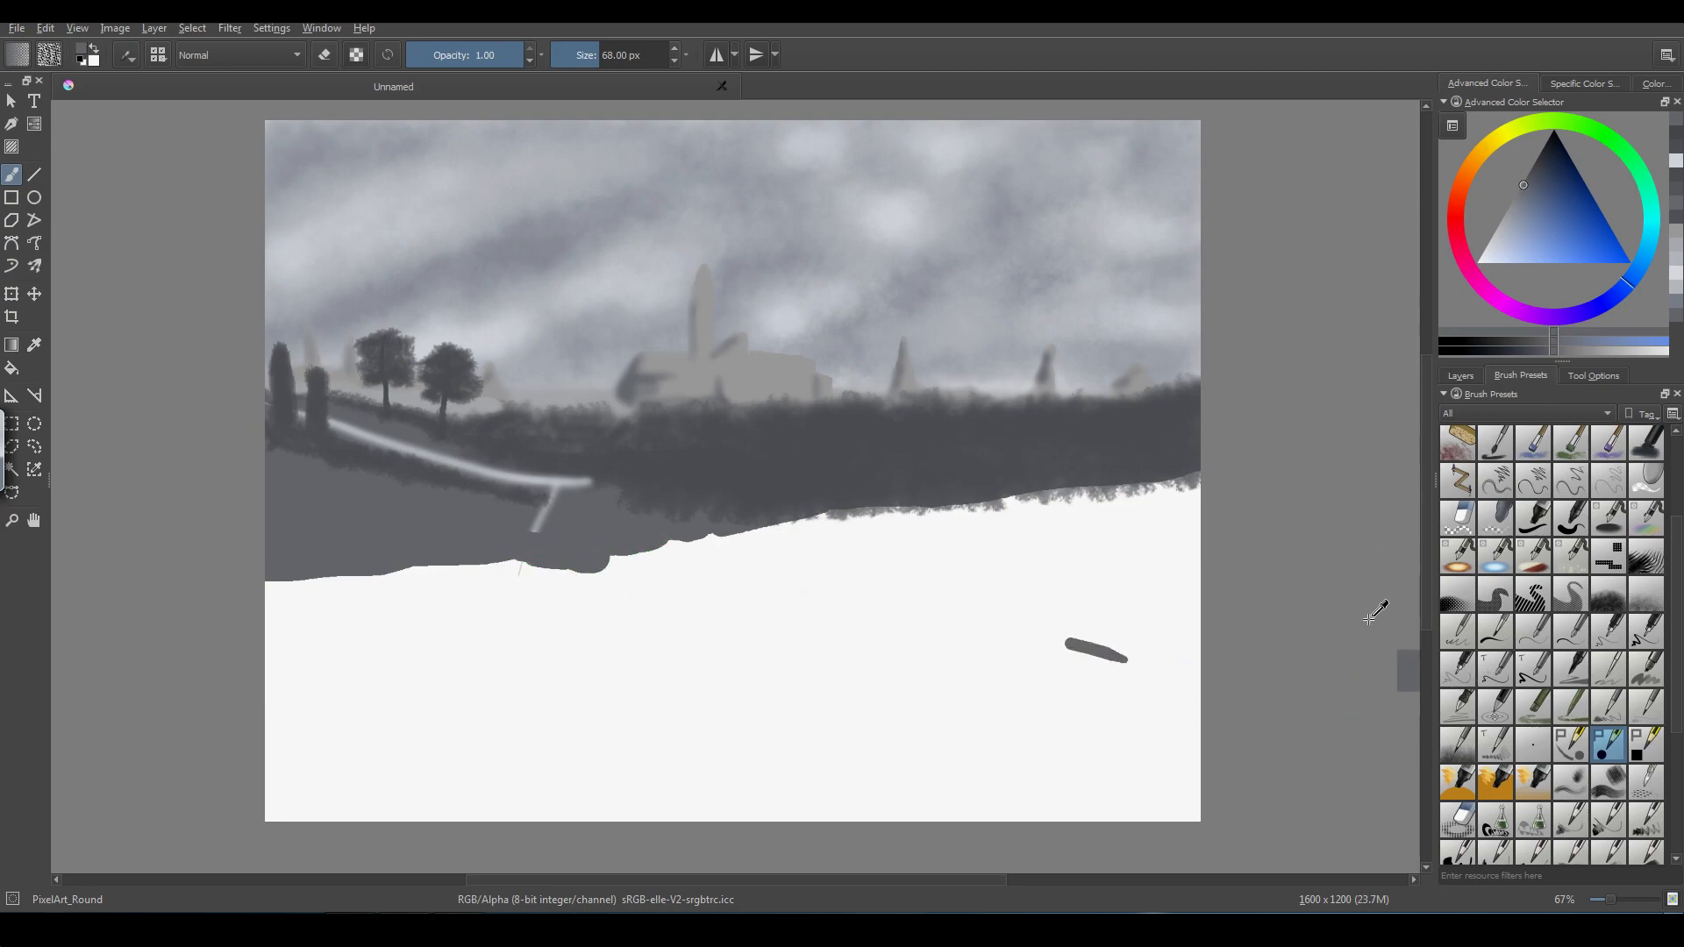
pyautogui.hotkey('ctrl', 'z')
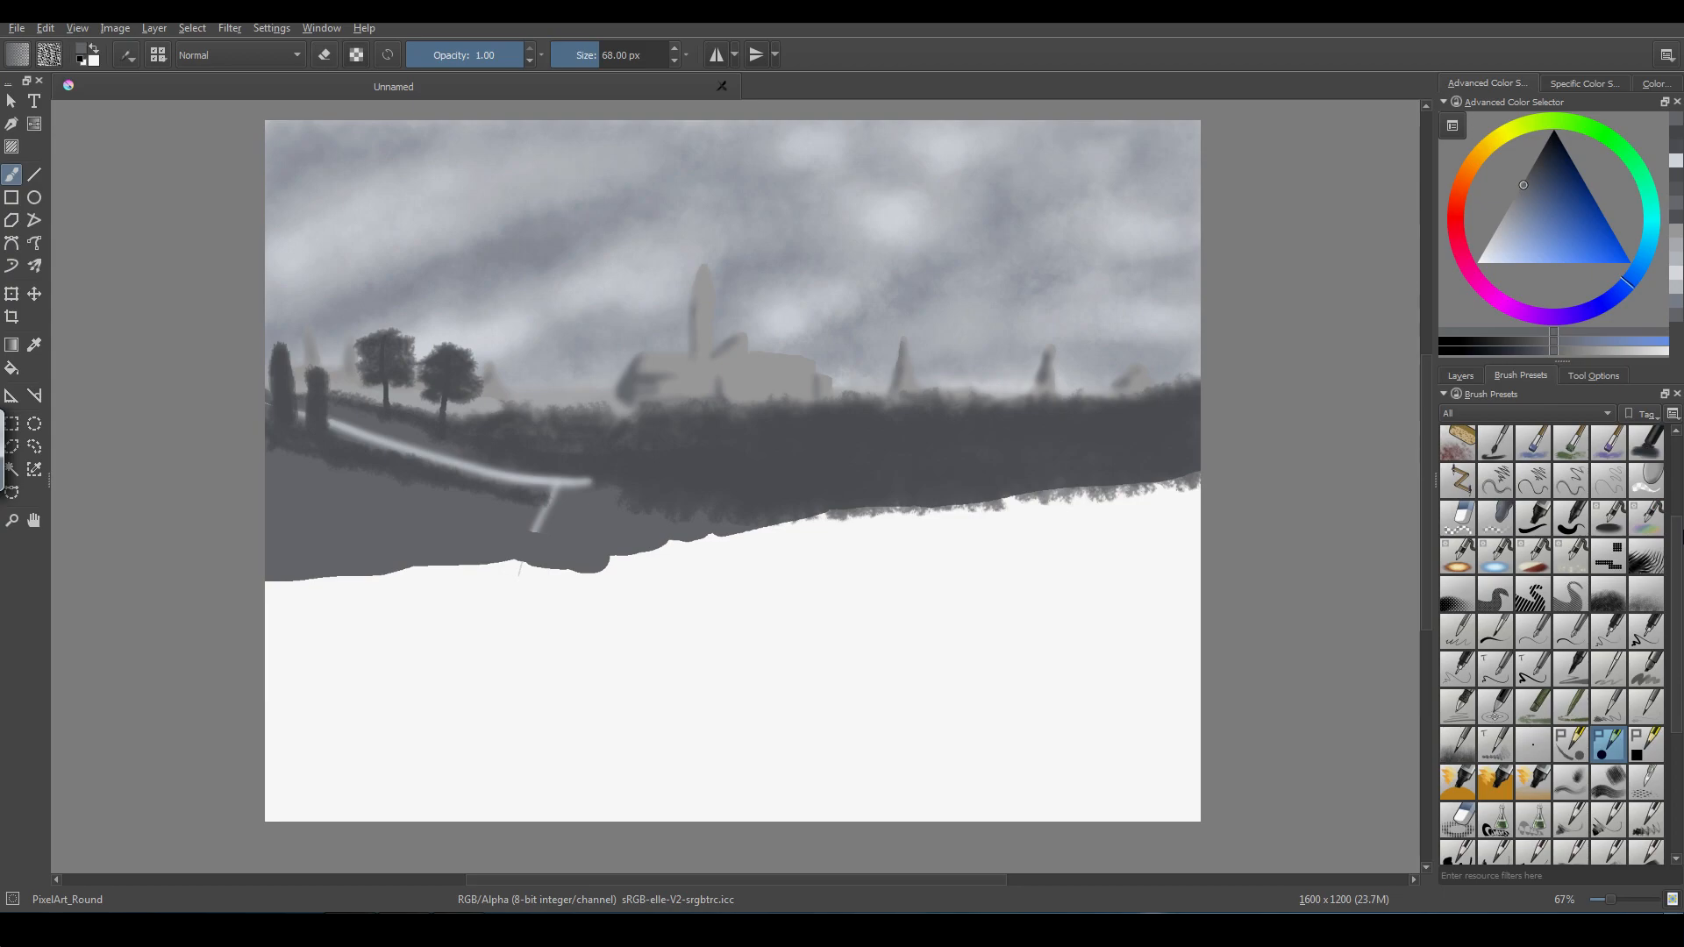
# - Switch to the Sponge_texture brush at 126 px, sample the dark undergrowth grey and darken the left slope below the path
pyautogui.scroll(-3, 1466, 802)
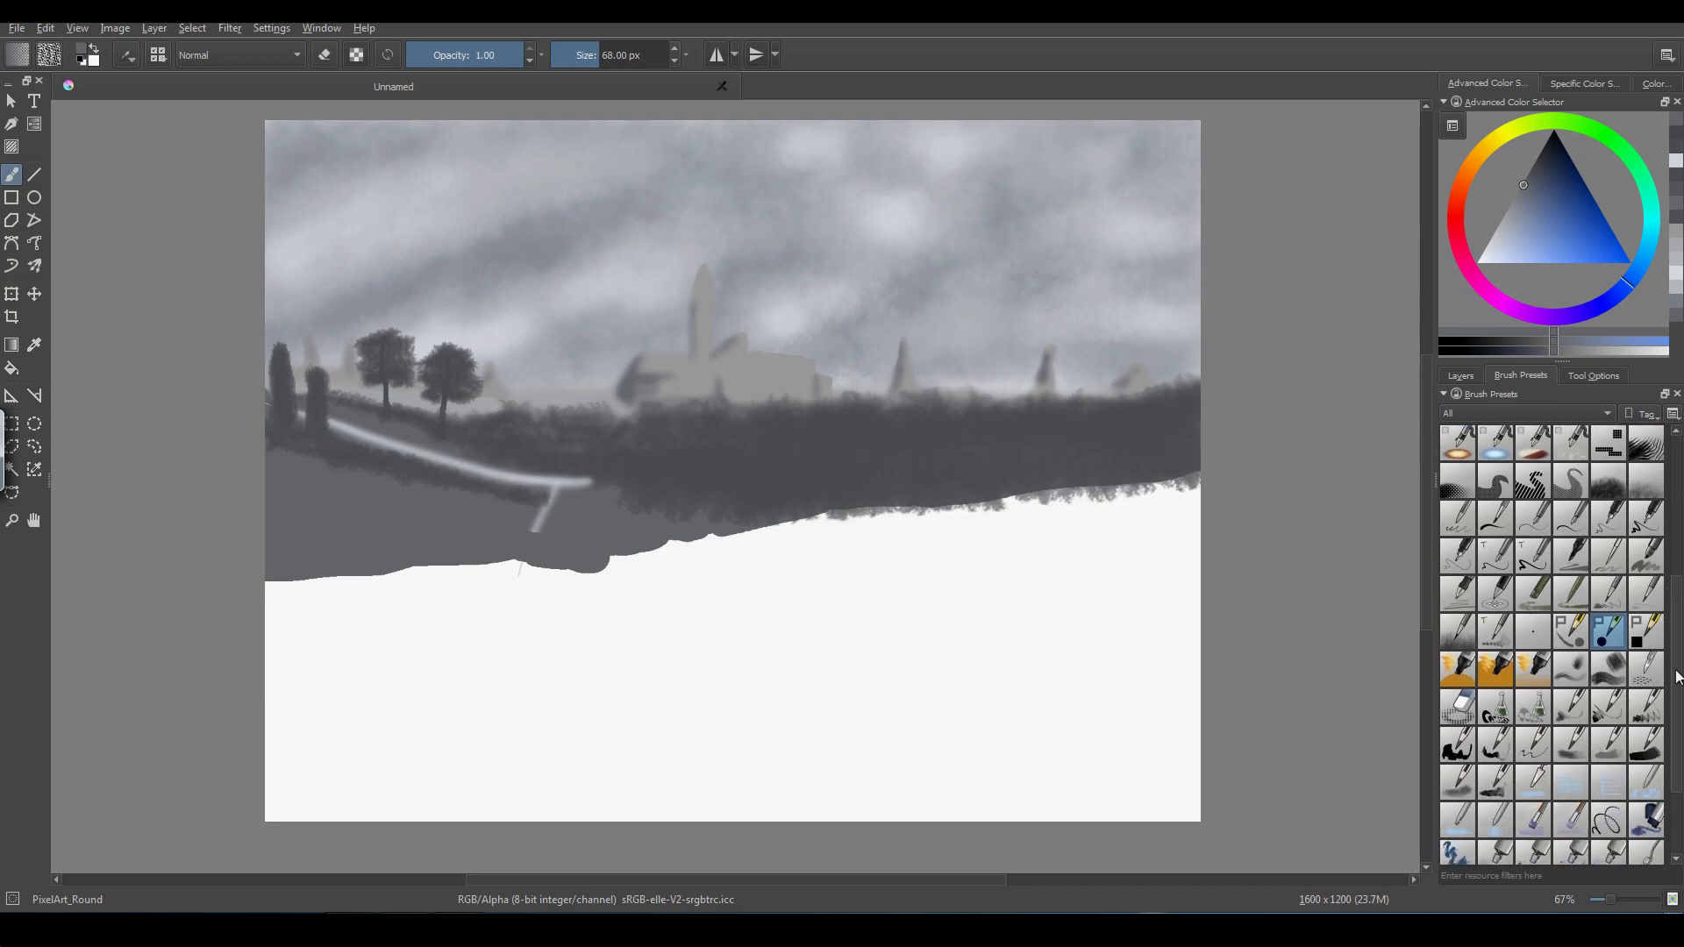
pyautogui.scroll(-3, 1460, 858)
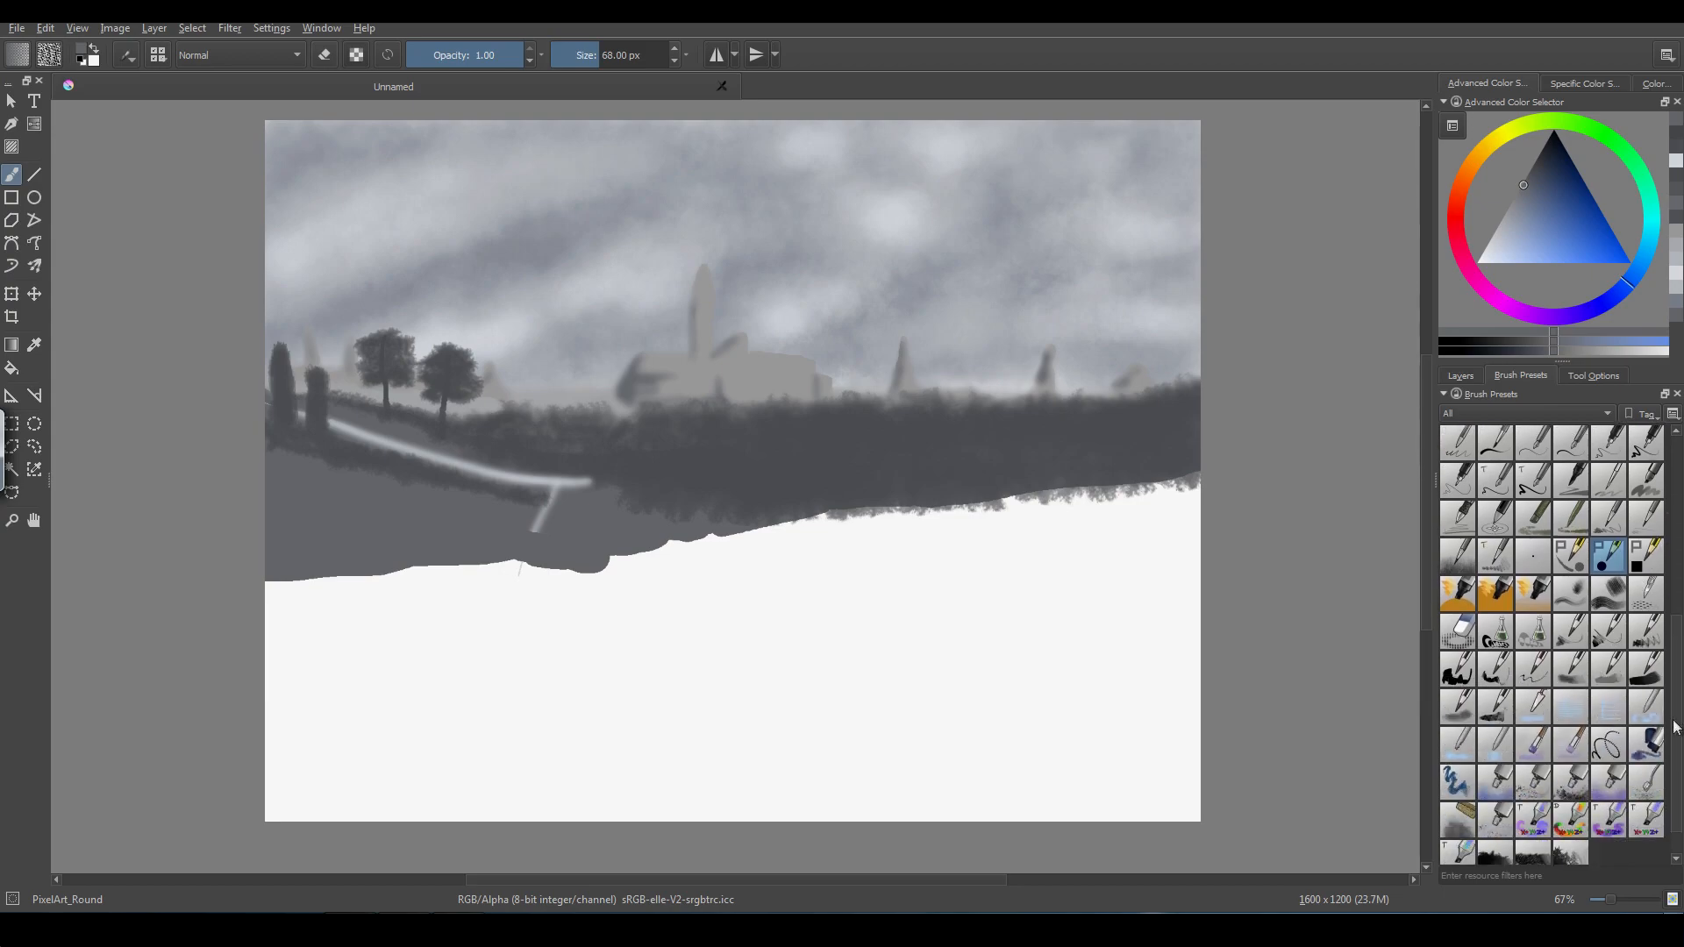
pyautogui.click(1469, 823)
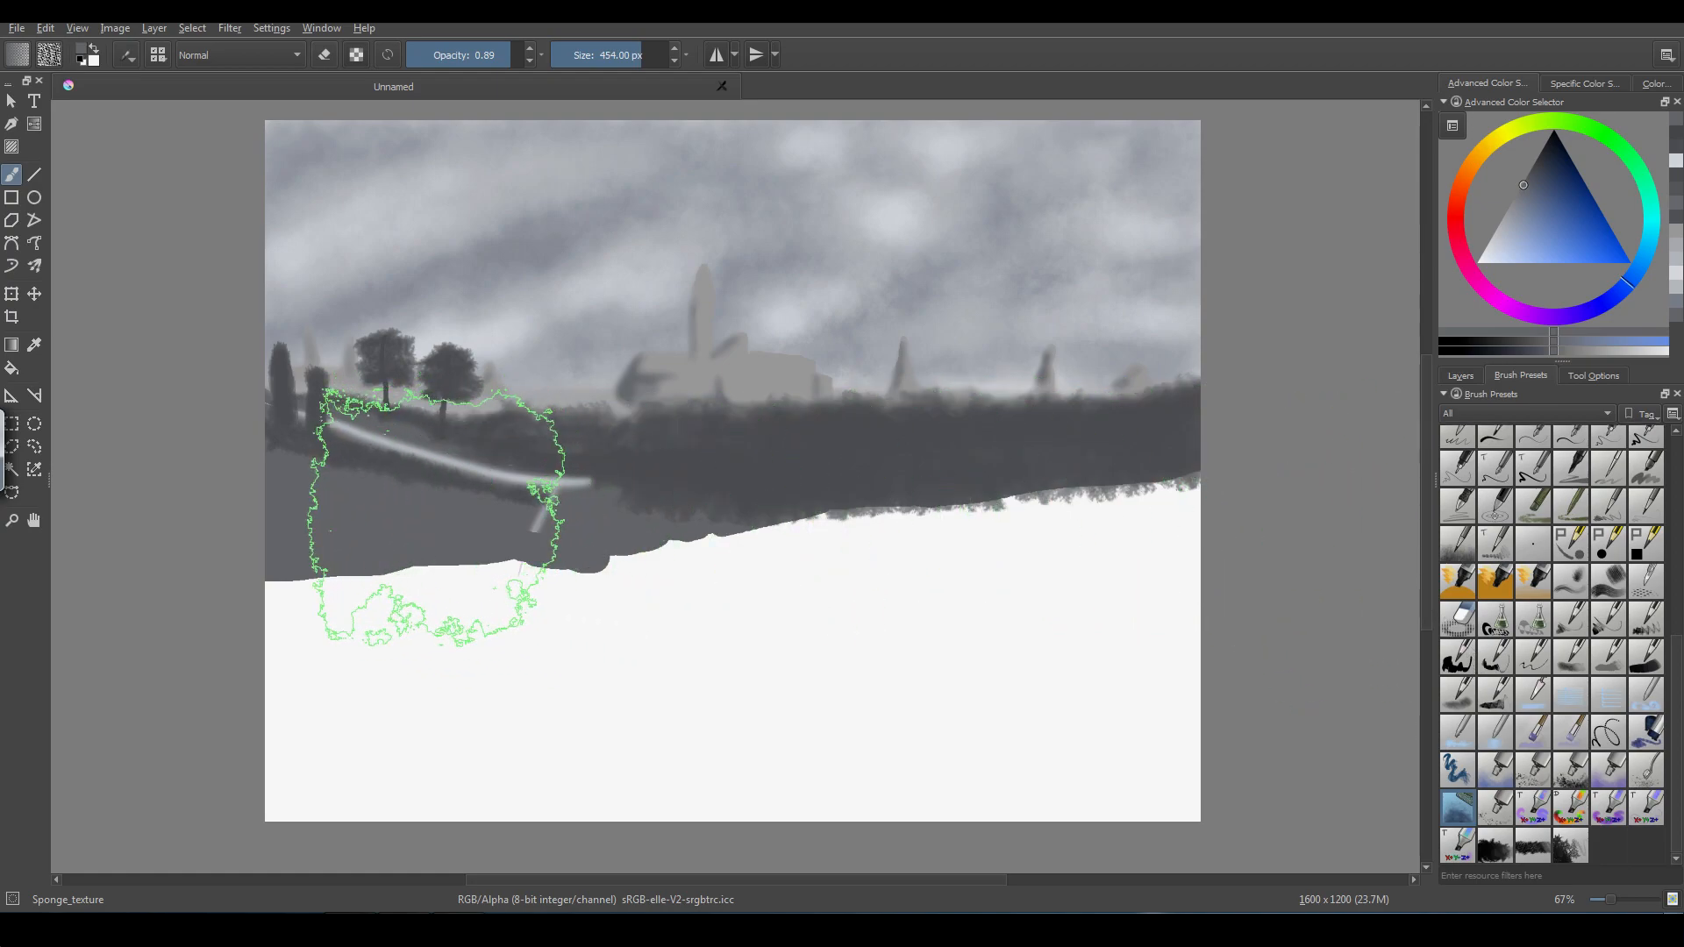
pyautogui.press('[')
pyautogui.press('[')
pyautogui.press('[')
pyautogui.press('[')
pyautogui.press('[')
pyautogui.press('[')
pyautogui.press('[')
pyautogui.press('[')
pyautogui.press('[')
pyautogui.press('[')
pyautogui.press('[')
pyautogui.press('[')
pyautogui.press('[')
pyautogui.press('[')
pyautogui.press('[')
pyautogui.press('[')
pyautogui.press('[')
pyautogui.press('[')
pyautogui.press('[')
pyautogui.press('[')
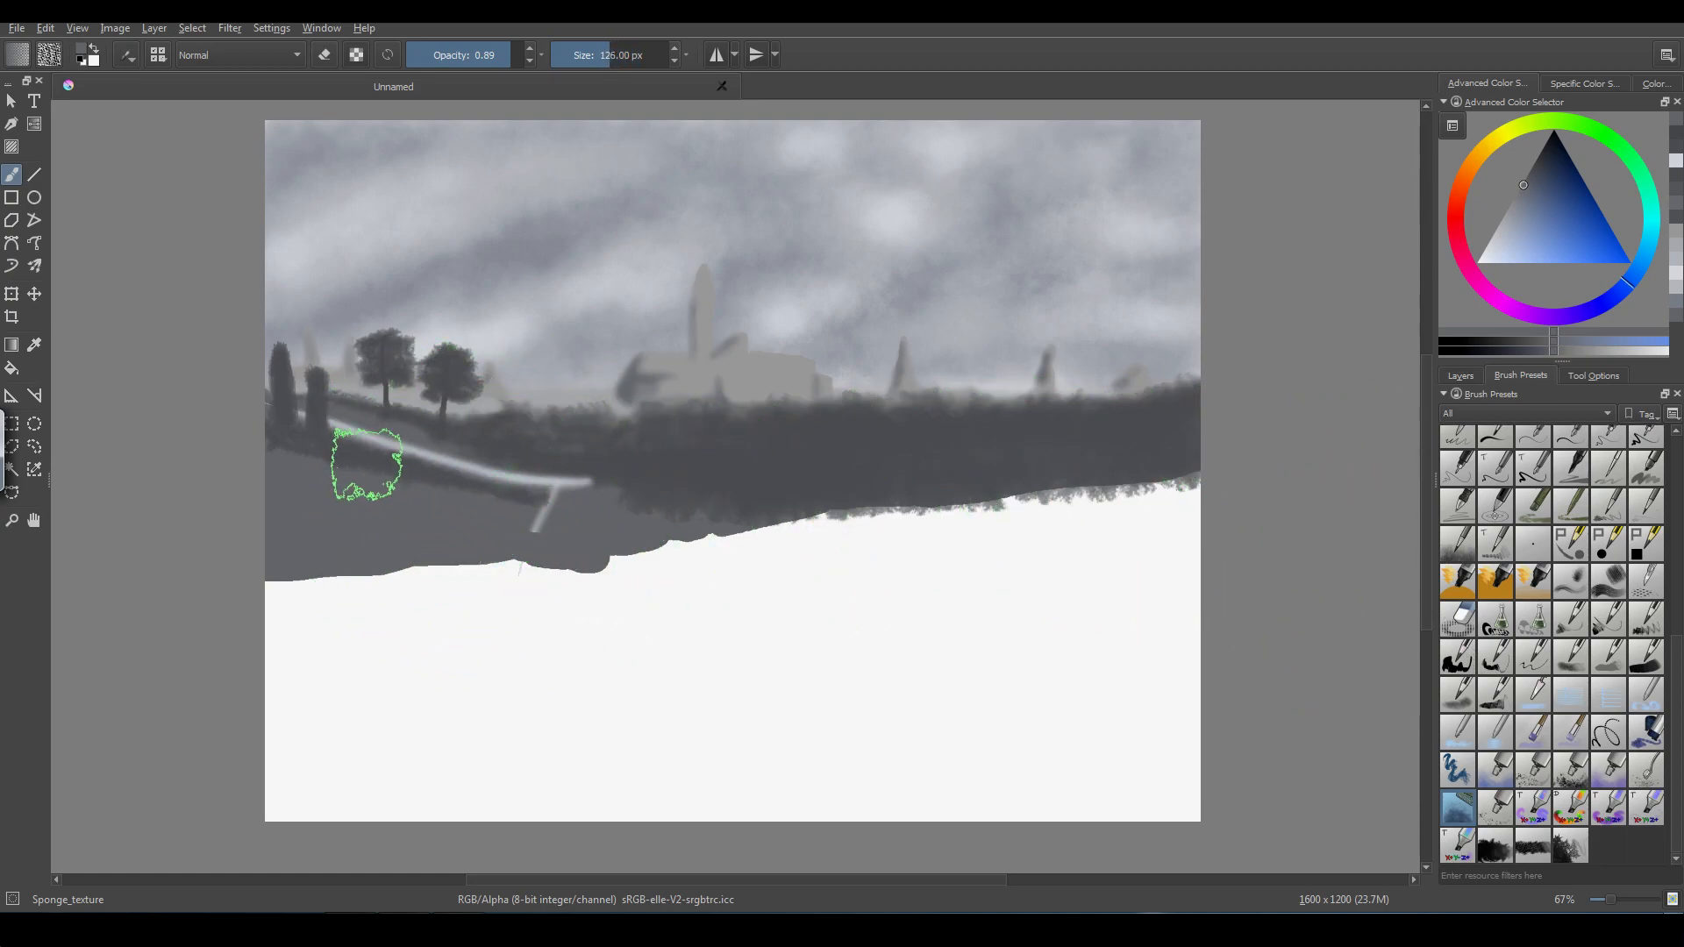
pyautogui.keyDown('ctrl'); pyautogui.click(348, 453); pyautogui.keyUp('ctrl')
pyautogui.moveTo(302, 492)
pyautogui.mouseDown()
pyautogui.moveTo(281, 526)
pyautogui.moveTo(364, 542)
pyautogui.moveTo(408, 528)
pyautogui.moveTo(308, 486)
pyautogui.moveTo(493, 527)
pyautogui.moveTo(482, 537)
pyautogui.moveTo(366, 442)
pyautogui.moveTo(277, 441)
pyautogui.moveTo(396, 457)
pyautogui.moveTo(422, 529)
pyautogui.moveTo(293, 525)
pyautogui.moveTo(266, 555)
pyautogui.moveTo(275, 479)
pyautogui.moveTo(281, 509)
pyautogui.moveTo(642, 527)
pyautogui.moveTo(604, 526)
pyautogui.moveTo(619, 514)
pyautogui.moveTo(531, 539)
pyautogui.moveTo(571, 534)
pyautogui.moveTo(568, 512)
pyautogui.moveTo(295, 505)
pyautogui.moveTo(502, 552)
pyautogui.moveTo(609, 389)
pyautogui.moveTo(430, 539)
pyautogui.moveTo(333, 538)
pyautogui.moveTo(414, 578)
pyautogui.moveTo(576, 500)
pyautogui.mouseUp()
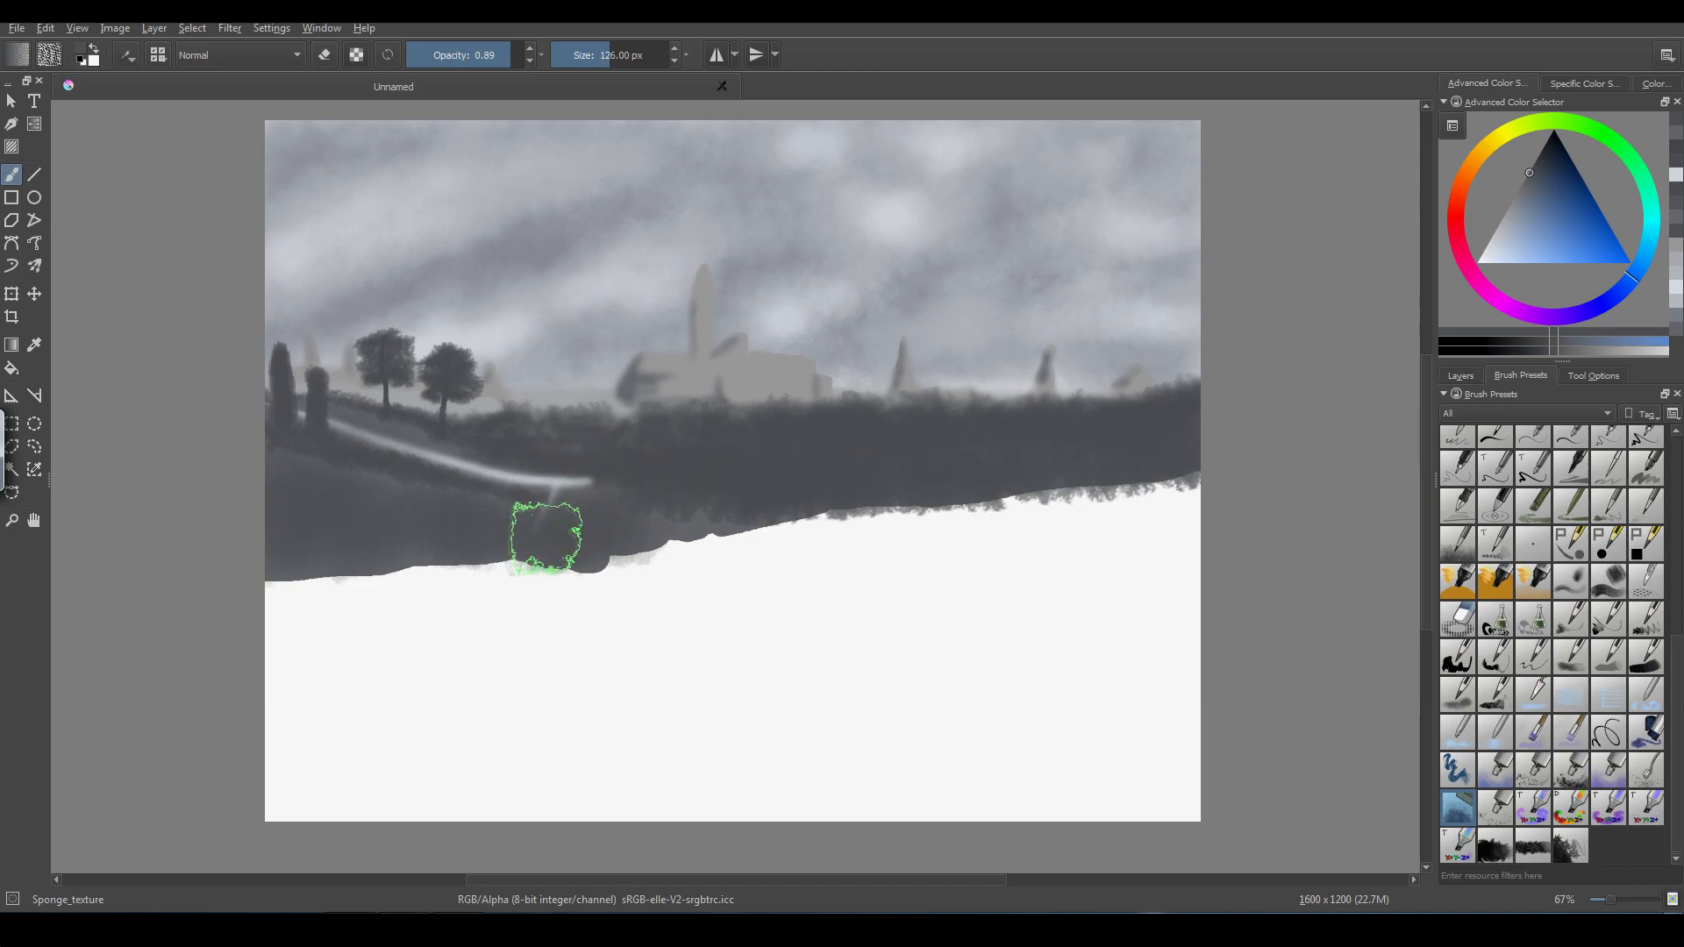
# - Paint a second light path across the lower left slope with PixelArt_Round, the sampled path grey and Stabilizer smoothing, then set No Smoothing
pyautogui.keyDown('ctrl'); pyautogui.click(510, 475); pyautogui.keyUp('ctrl')
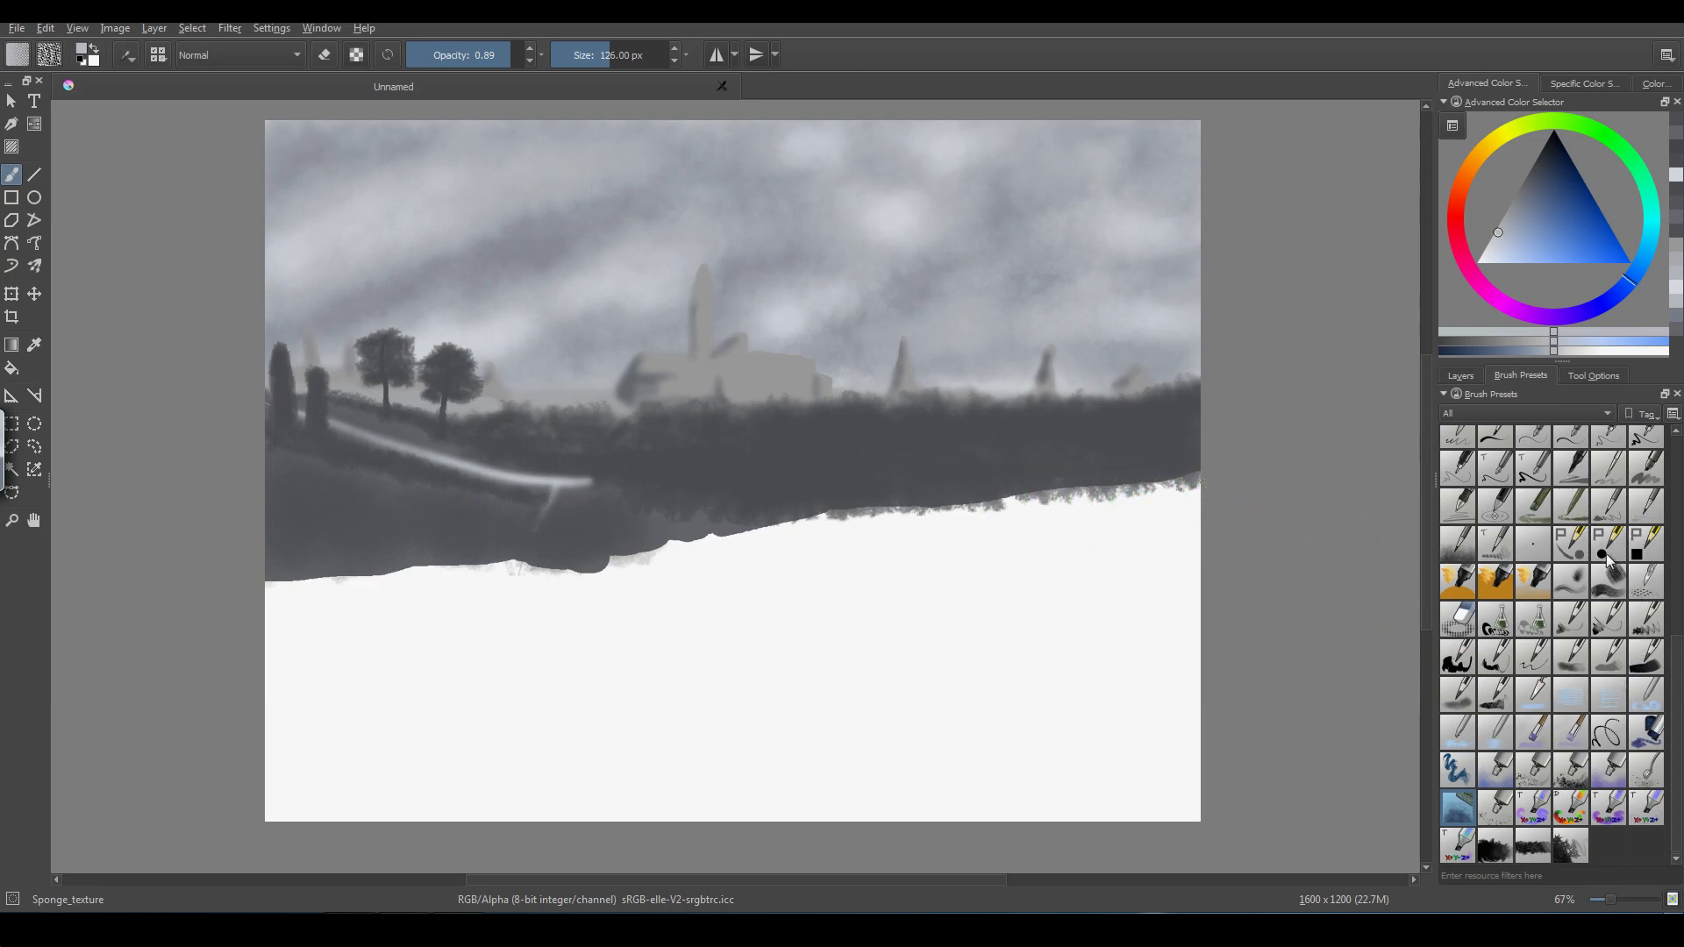
pyautogui.click(1606, 553)
pyautogui.click(1592, 376)
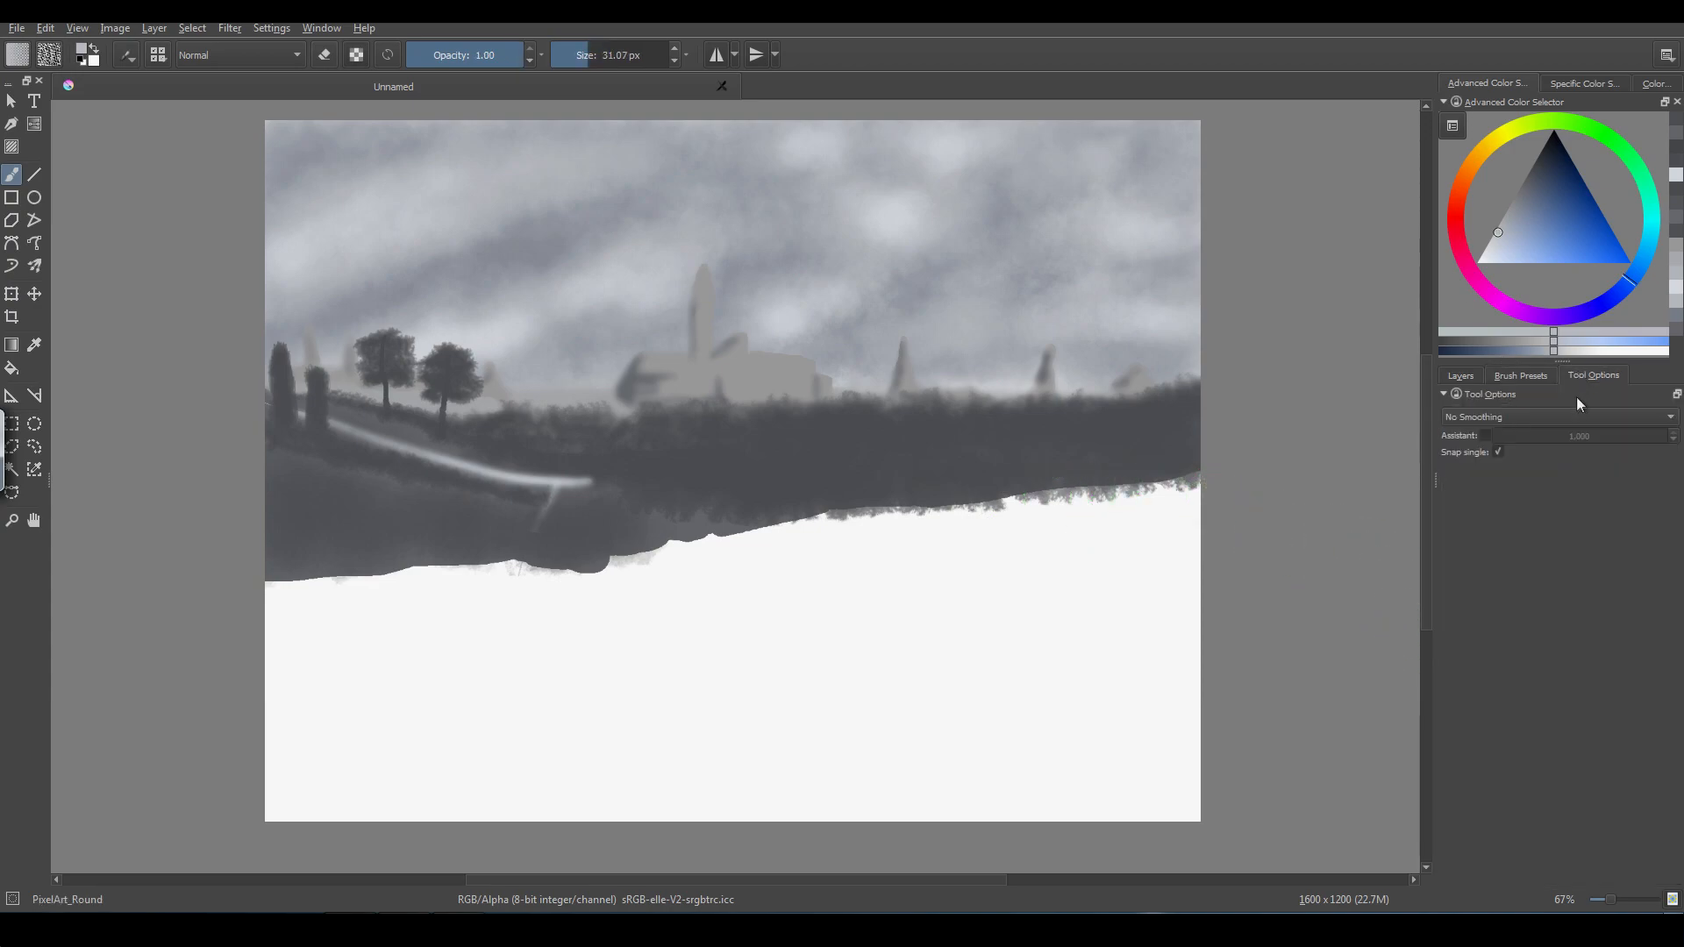
pyautogui.click(1662, 418)
pyautogui.click(1536, 466)
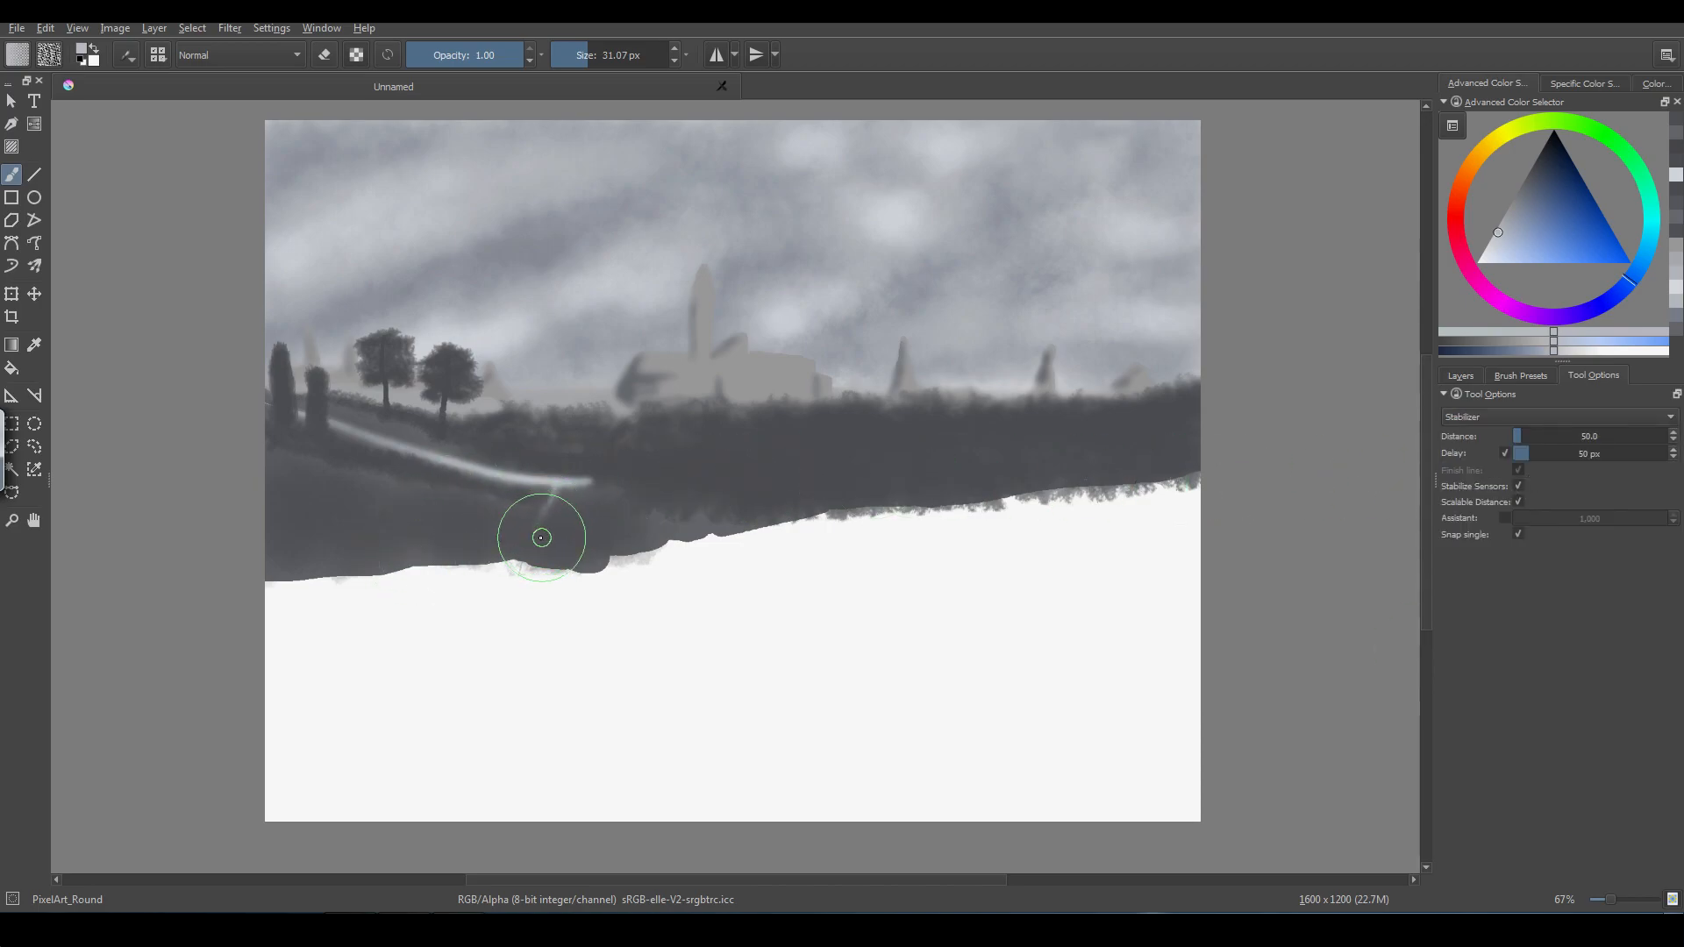
pyautogui.moveTo(541, 537)
pyautogui.mouseDown()
pyautogui.moveTo(632, 547)
pyautogui.moveTo(360, 511)
pyautogui.moveTo(268, 524)
pyautogui.moveTo(216, 514)
pyautogui.mouseUp()
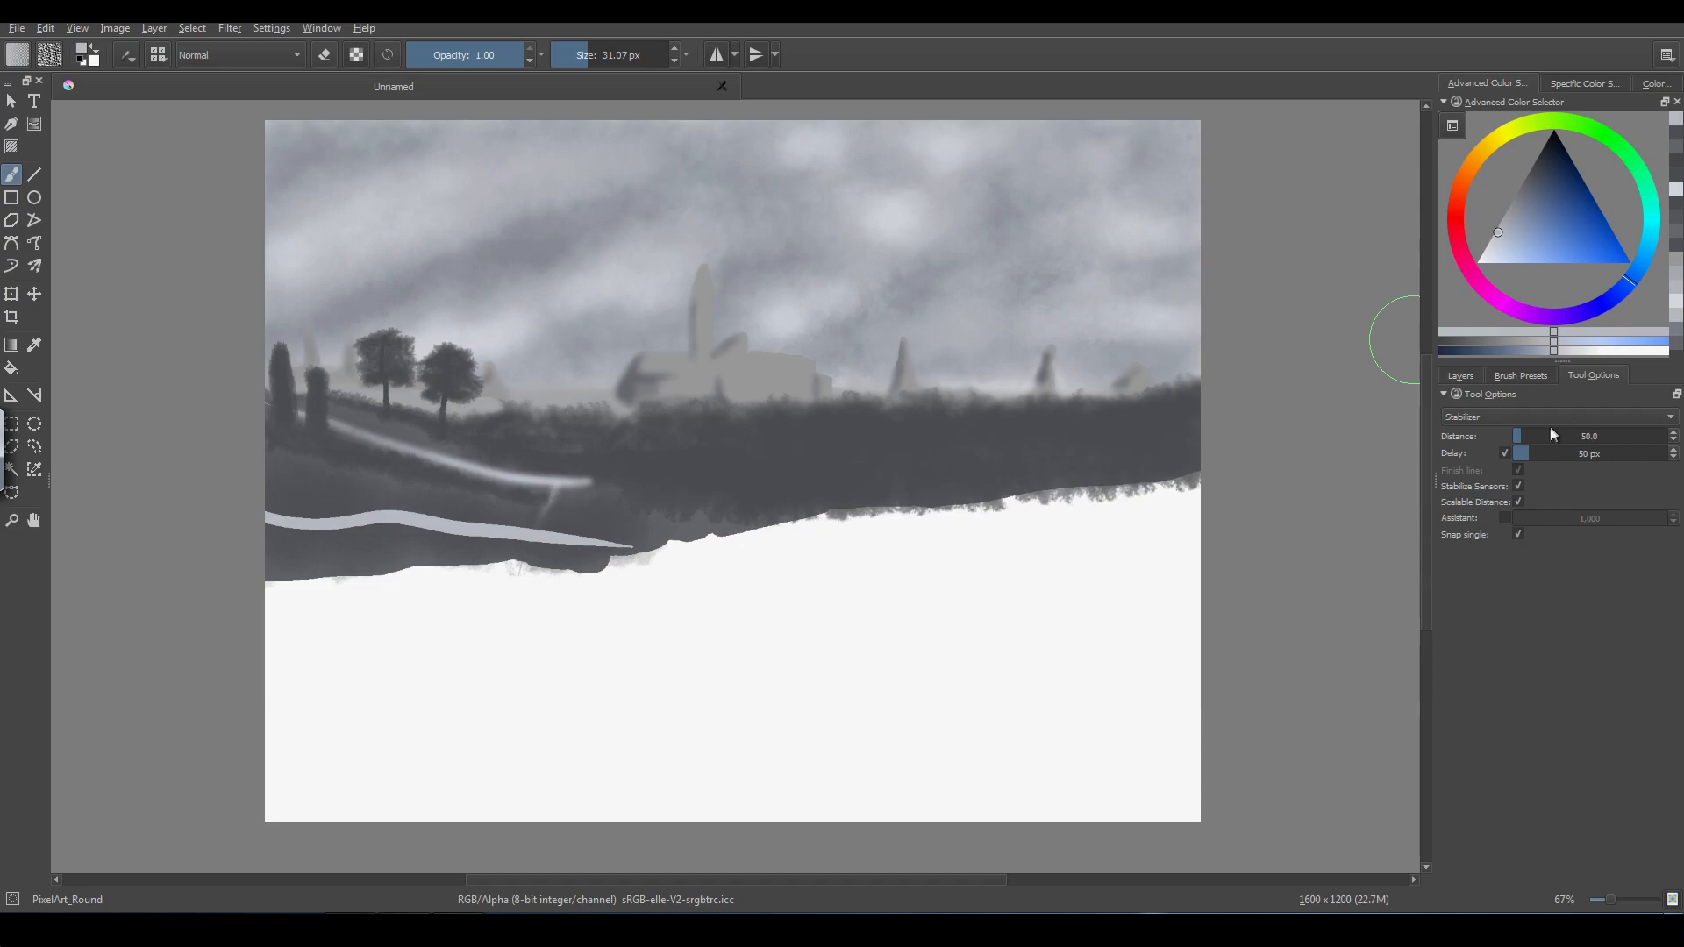
pyautogui.click(1659, 419)
pyautogui.click(1659, 419)
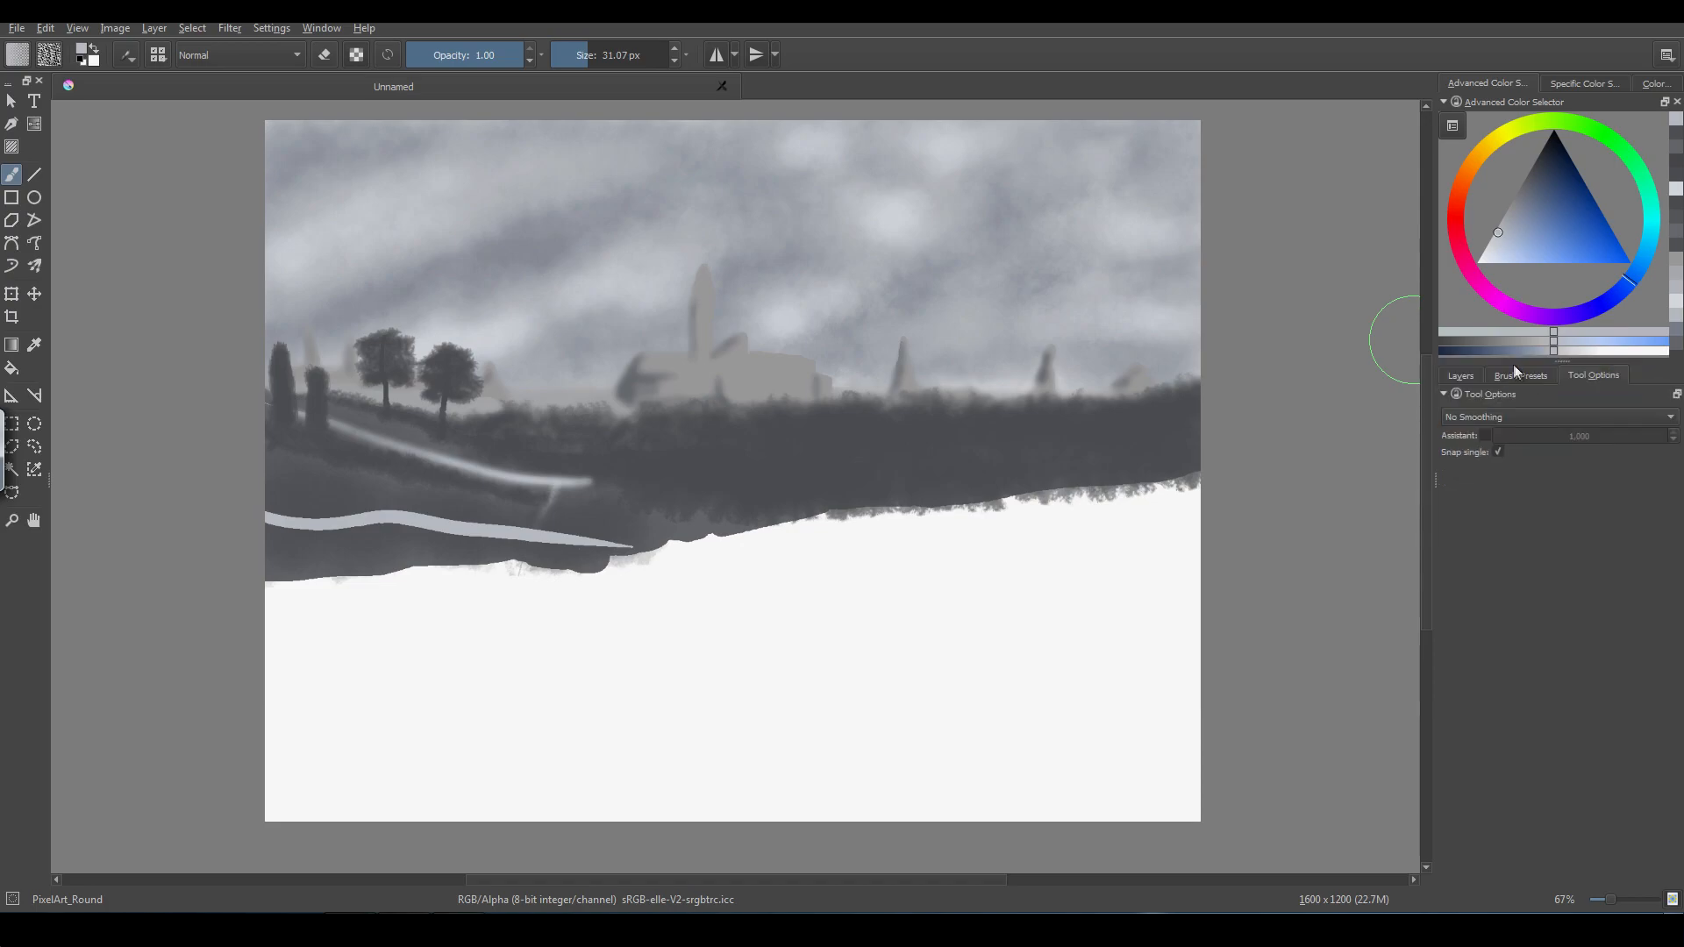
# - Switch to the FX_blur_light brush, reduce it to 103 px and soften the second light path
pyautogui.click(1522, 374)
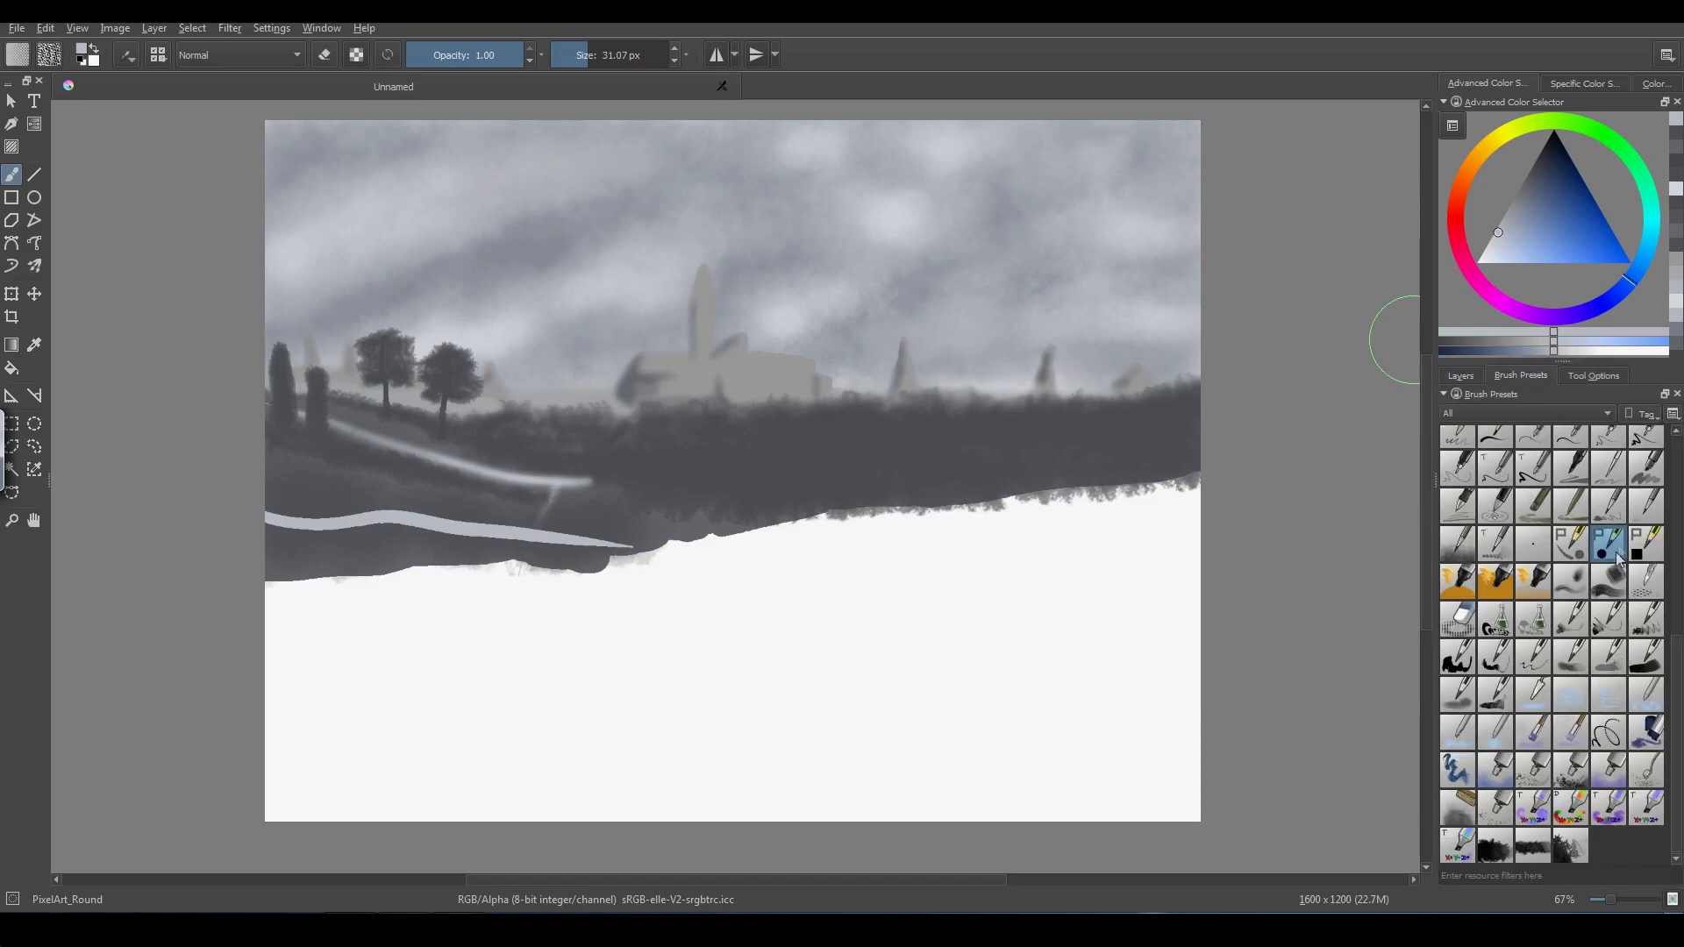
pyautogui.moveTo(1671, 656); pyautogui.dragTo(1672, 557)
pyautogui.click(1614, 484)
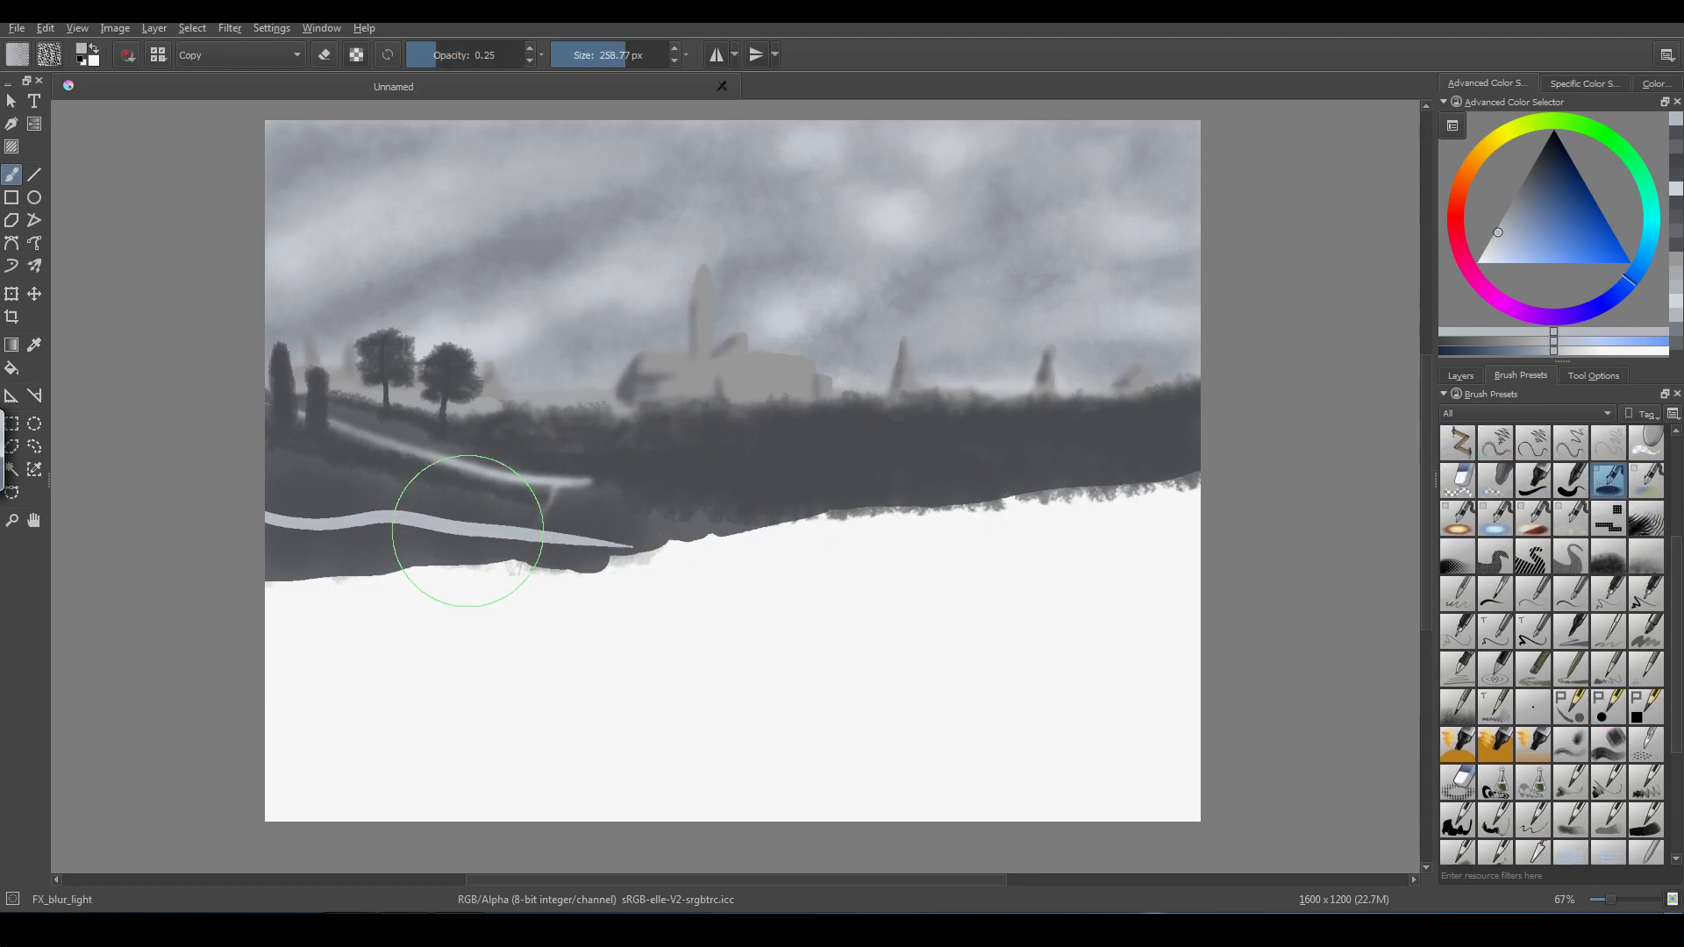
pyautogui.press('[')
pyautogui.press('[')
pyautogui.press('[')
pyautogui.press('[')
pyautogui.press('[')
pyautogui.moveTo(242, 517)
pyautogui.mouseDown()
pyautogui.moveTo(573, 541)
pyautogui.moveTo(307, 545)
pyautogui.moveTo(265, 537)
pyautogui.moveTo(374, 522)
pyautogui.moveTo(619, 537)
pyautogui.moveTo(457, 547)
pyautogui.moveTo(246, 525)
pyautogui.moveTo(528, 517)
pyautogui.moveTo(589, 540)
pyautogui.mouseUp()
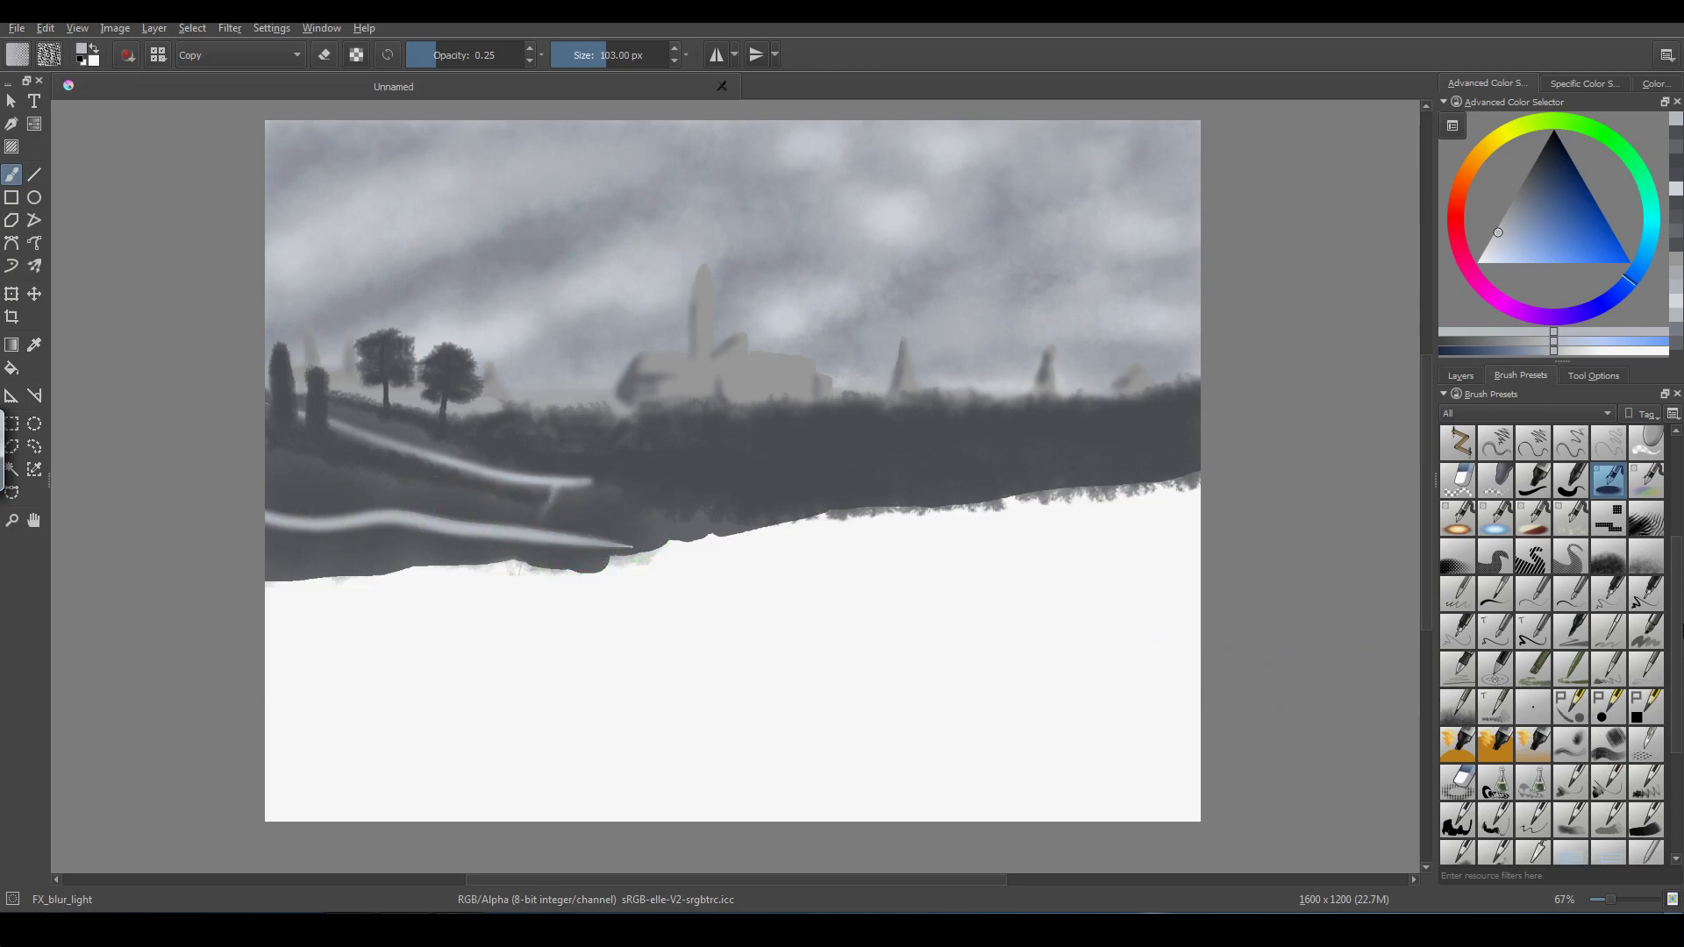
# - Switch to the Sponge_texture brush at 103 px, sample the dark tree grey and lightly darken parts of both light paths
pyautogui.scroll(-3, 1676, 630)
pyautogui.click(1457, 806)
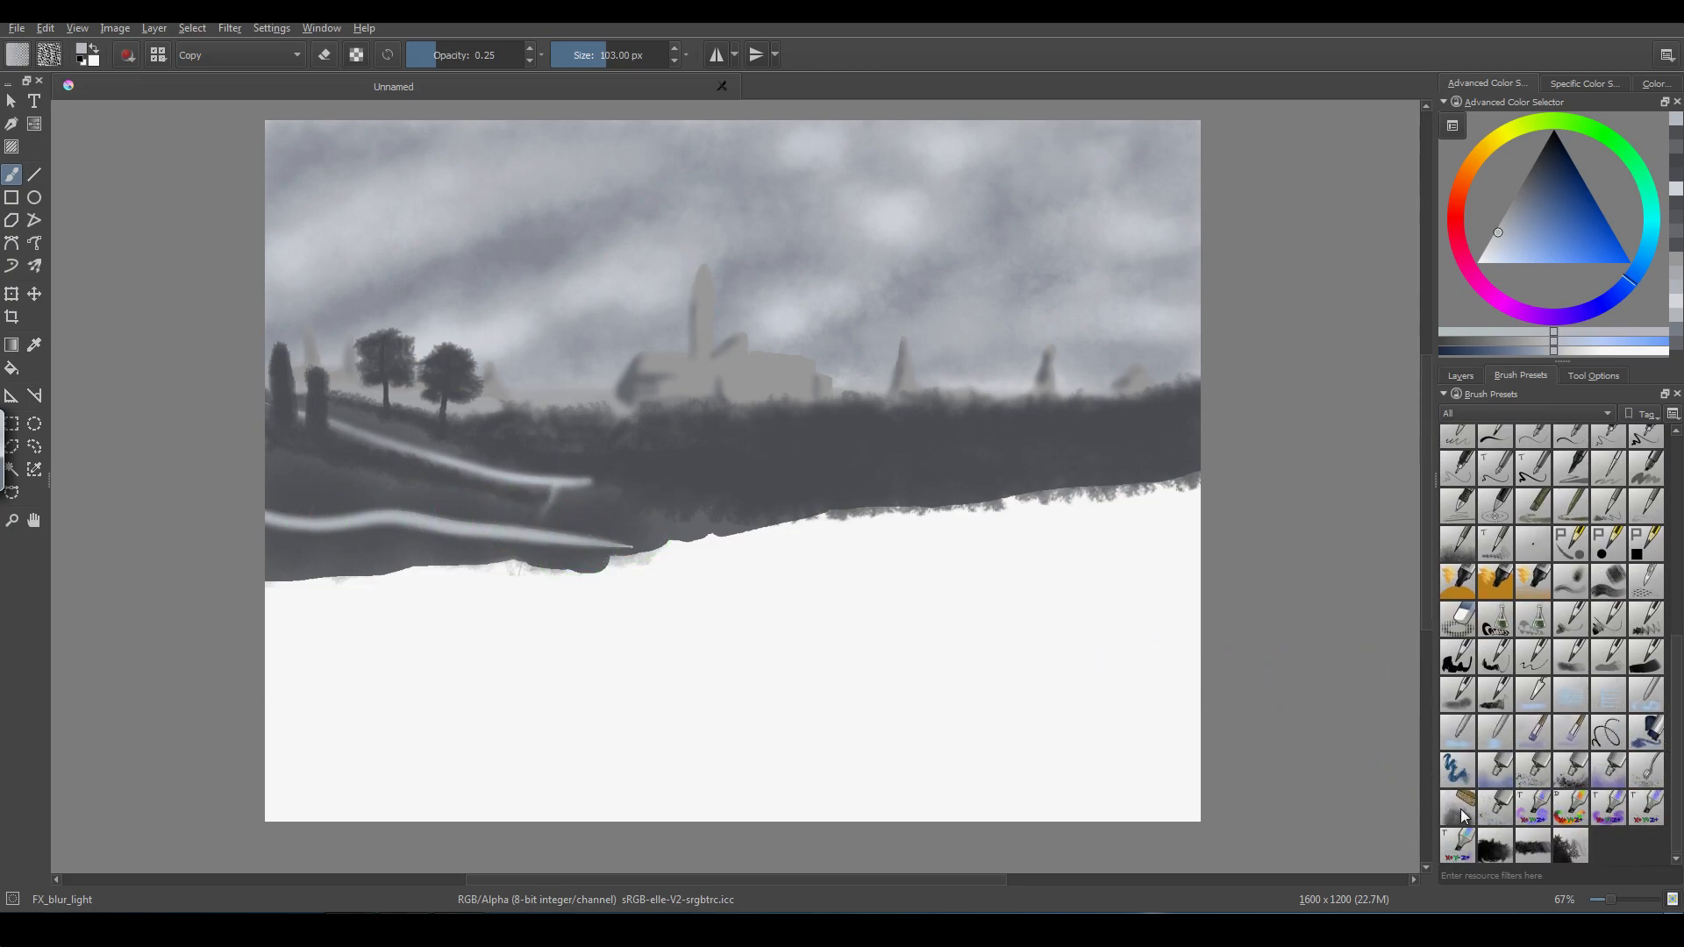
pyautogui.press('[')
pyautogui.press('[')
pyautogui.press('[')
pyautogui.press('[')
pyautogui.press('[')
pyautogui.press('[')
pyautogui.press('[')
pyautogui.press('[')
pyautogui.press('[')
pyautogui.press('[')
pyautogui.press('[')
pyautogui.press('[')
pyautogui.press('[')
pyautogui.press('[')
pyautogui.press('[')
pyautogui.press('[')
pyautogui.press('[')
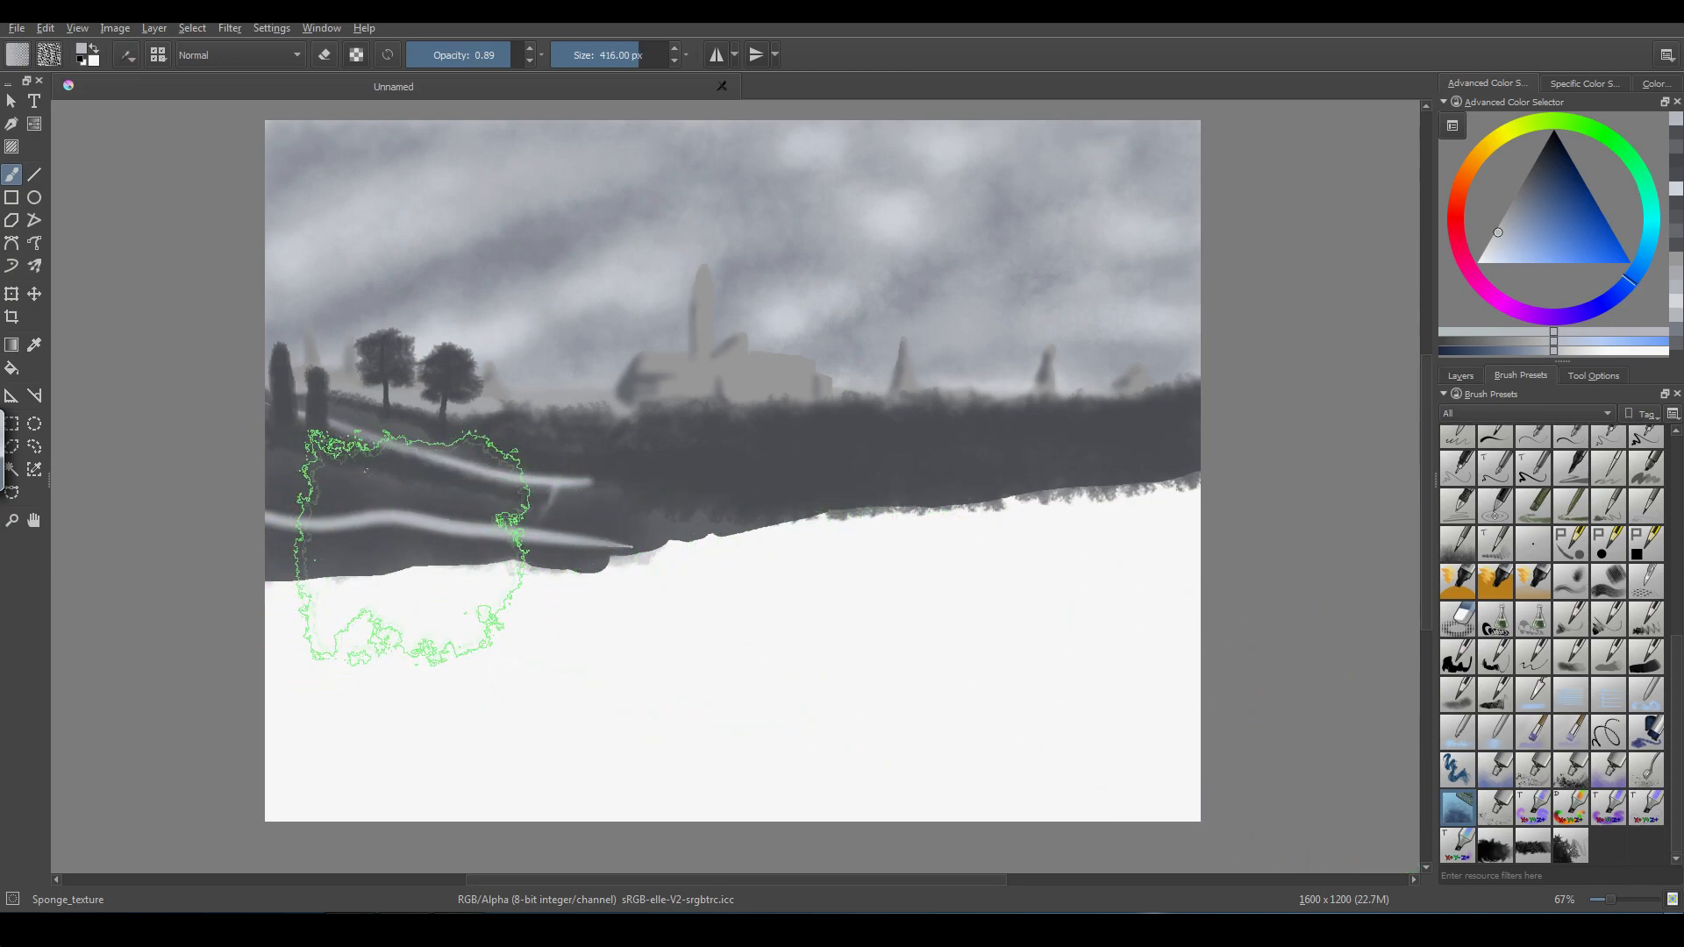
pyautogui.press('[')
pyautogui.press('[')
pyautogui.press('[')
pyautogui.press('[')
pyautogui.press('[')
pyautogui.press('[')
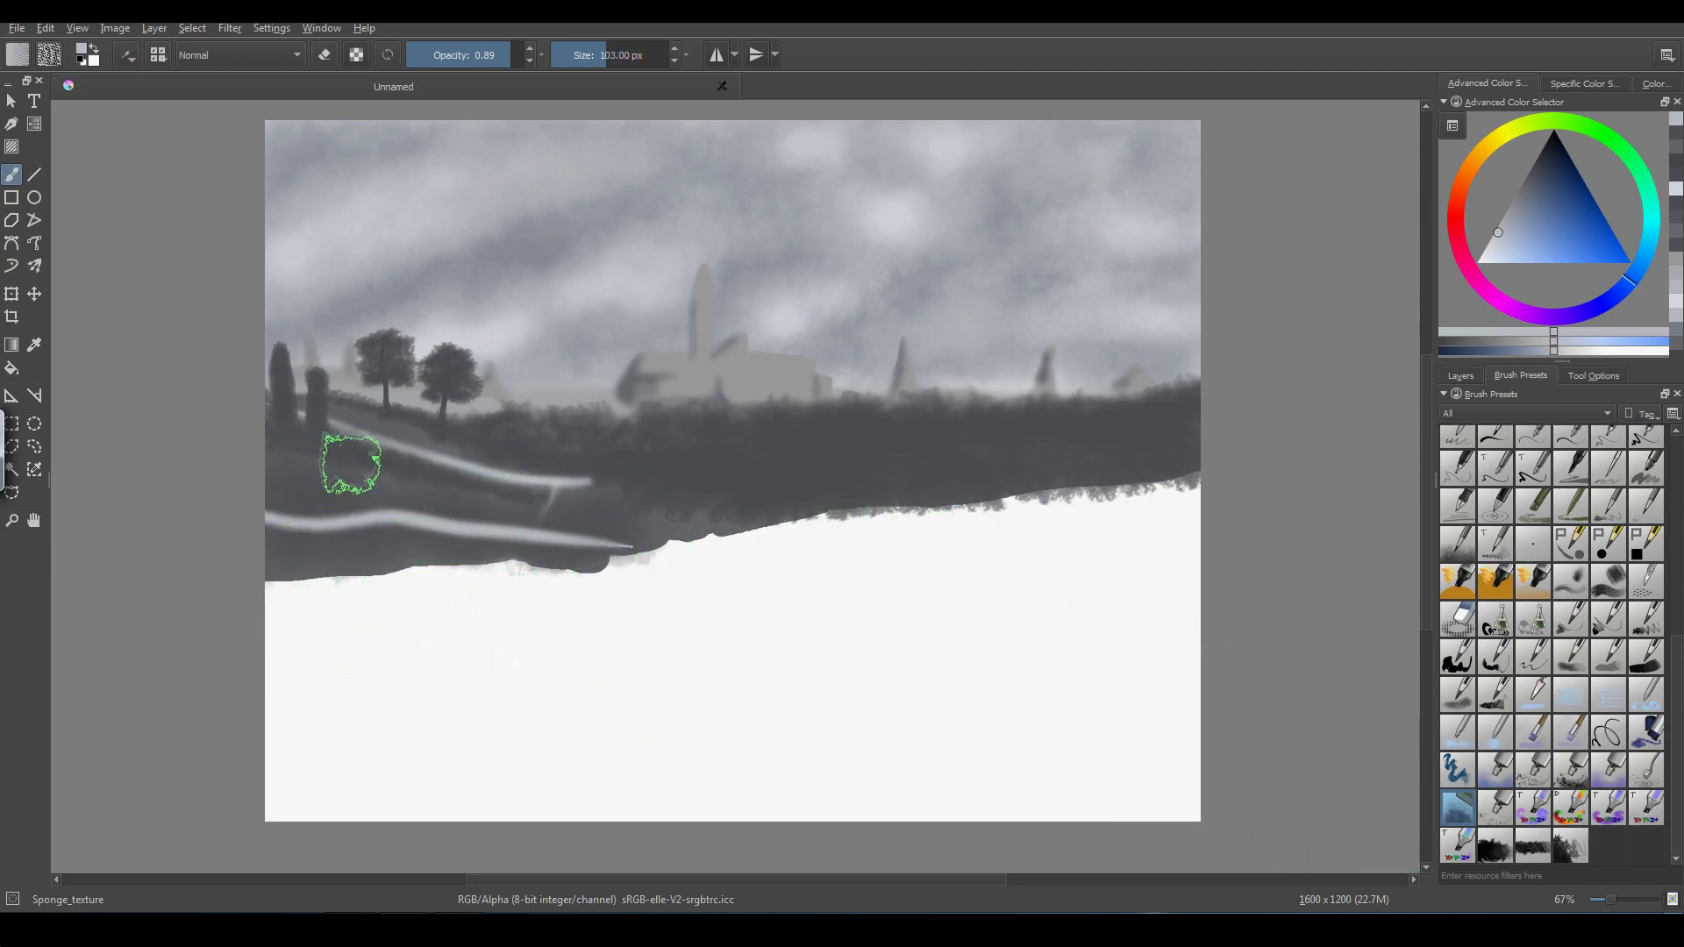
pyautogui.keyDown('ctrl'); pyautogui.click(316, 427); pyautogui.keyUp('ctrl')
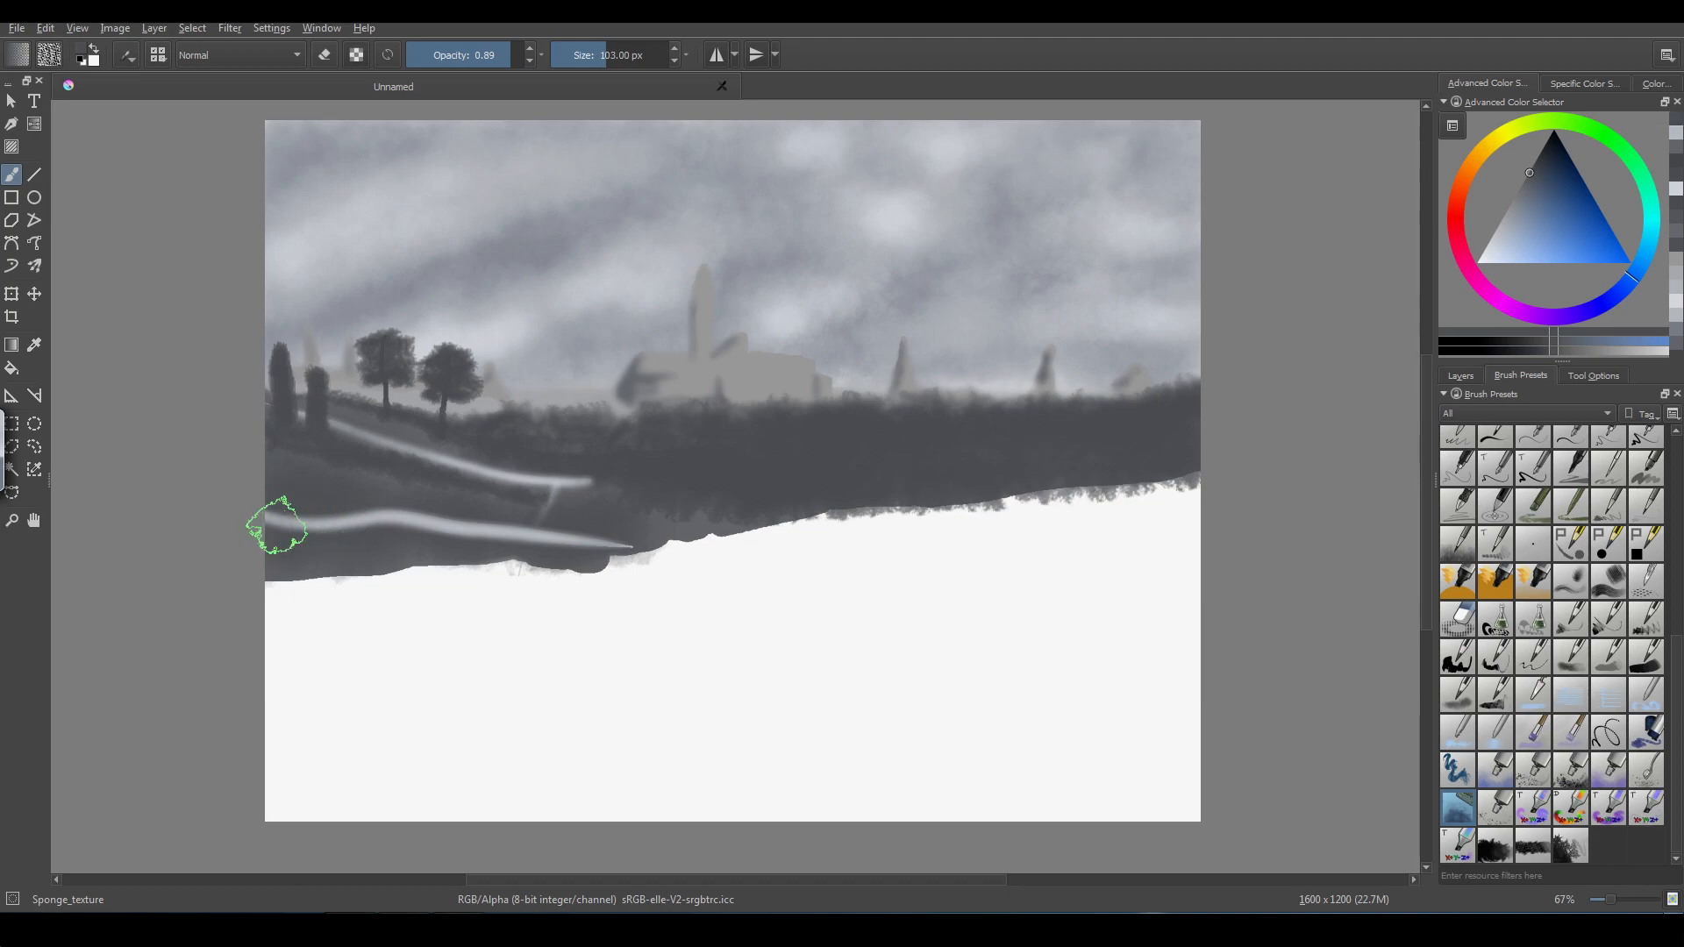
pyautogui.moveTo(366, 531)
pyautogui.mouseDown()
pyautogui.moveTo(514, 526)
pyautogui.moveTo(544, 544)
pyautogui.moveTo(571, 519)
pyautogui.moveTo(521, 476)
pyautogui.mouseUp()
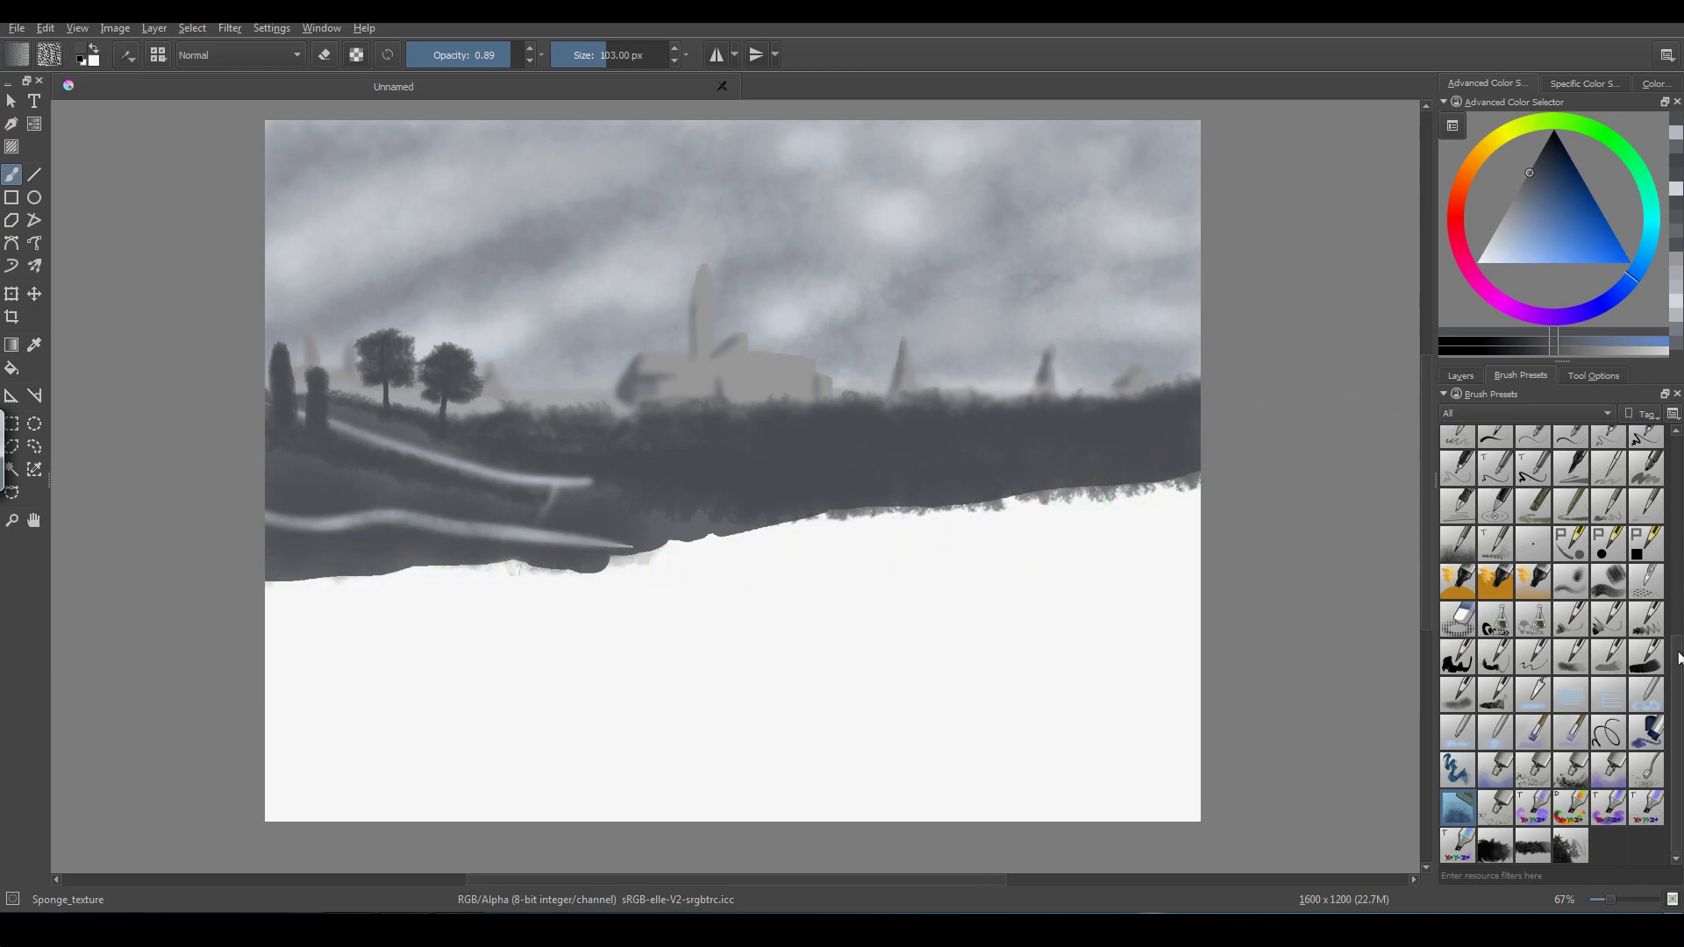
# - Paint a mid blue-grey hill across the full canvas width below the dark hills, using the PixelArt_Round brush at 165 px
pyautogui.scroll(1, 1678, 661)
pyautogui.scroll(-1, 1676, 701)
pyautogui.click(1608, 543)
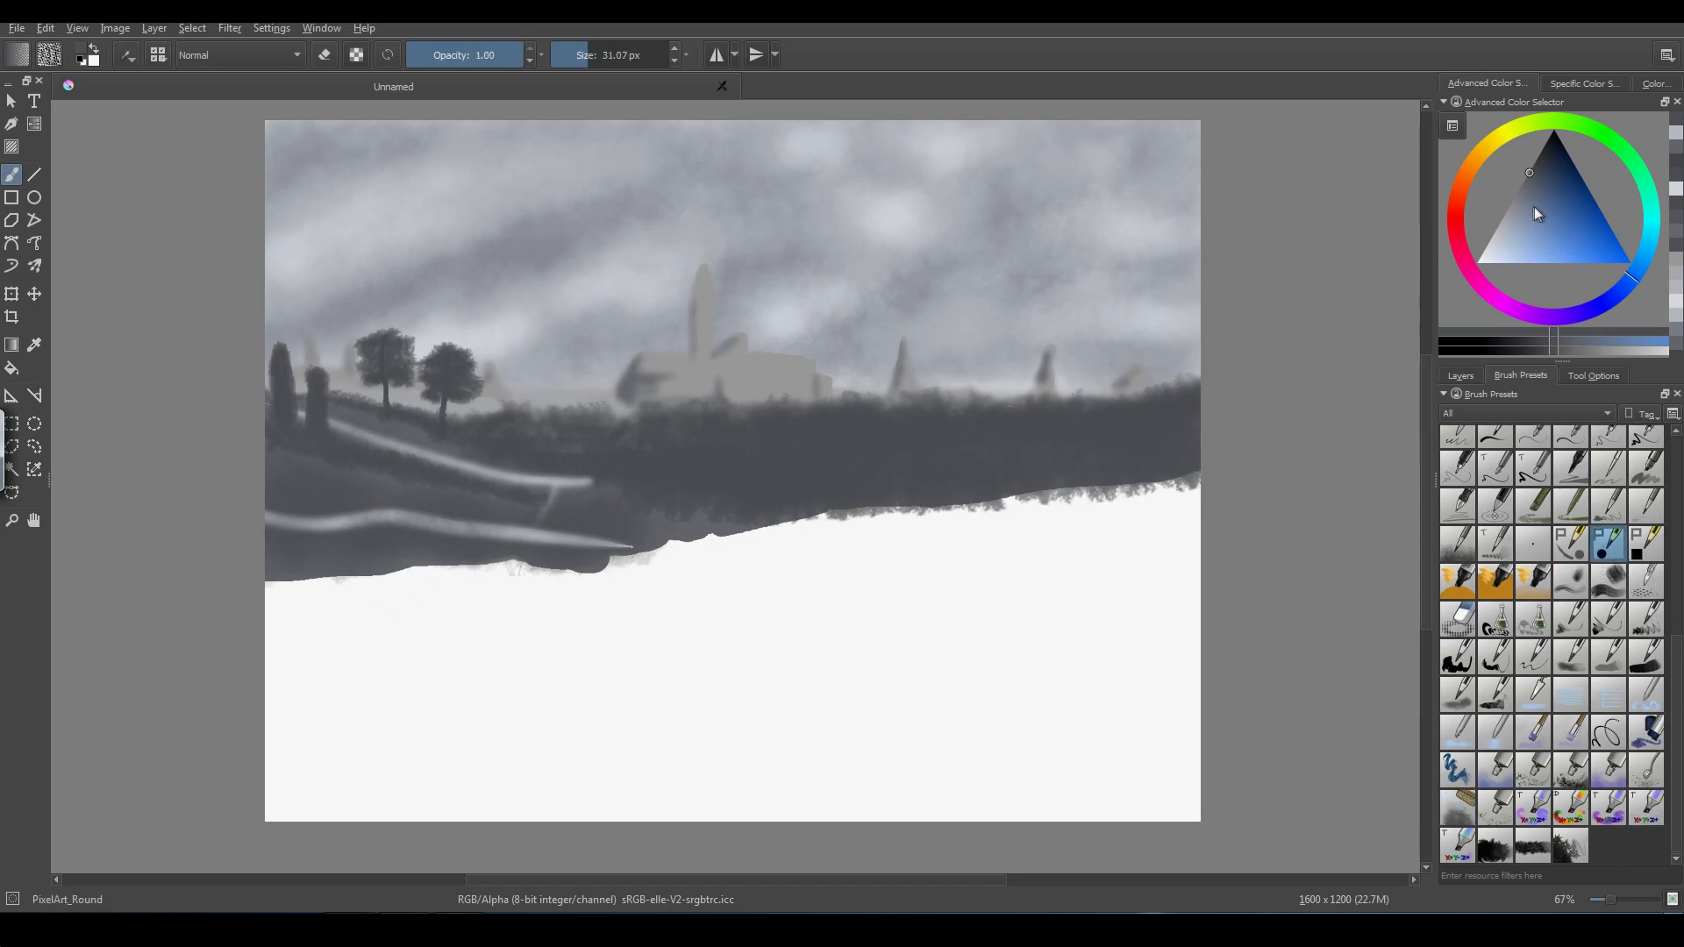
pyautogui.click(1513, 215)
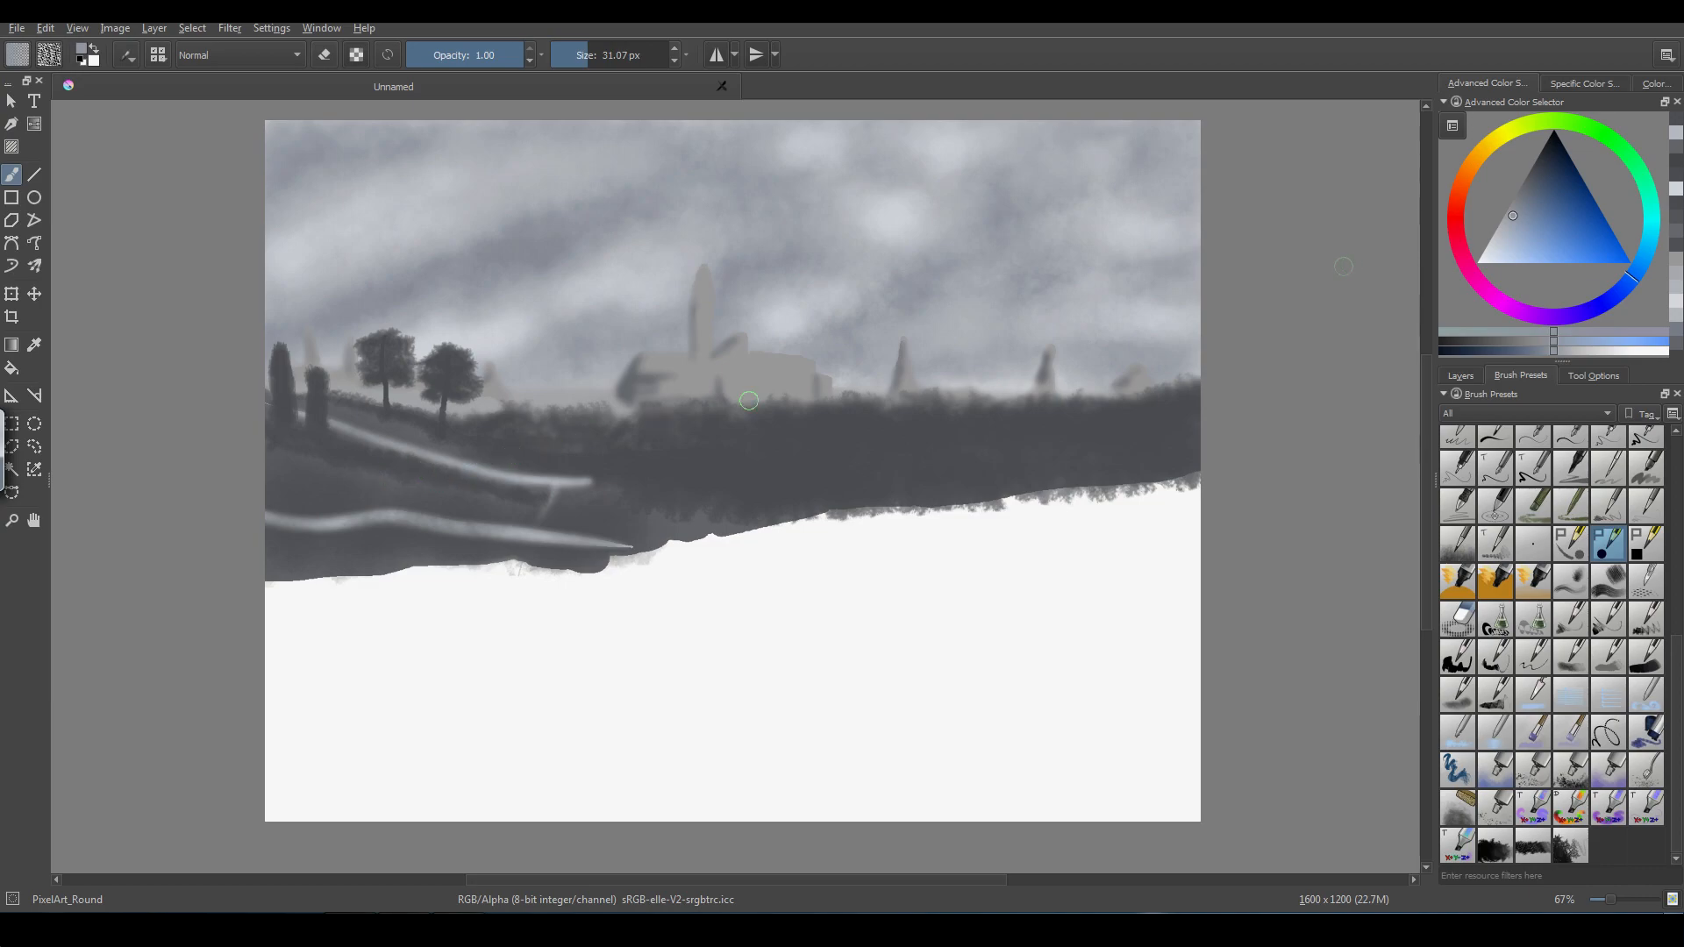
pyautogui.click(1514, 210)
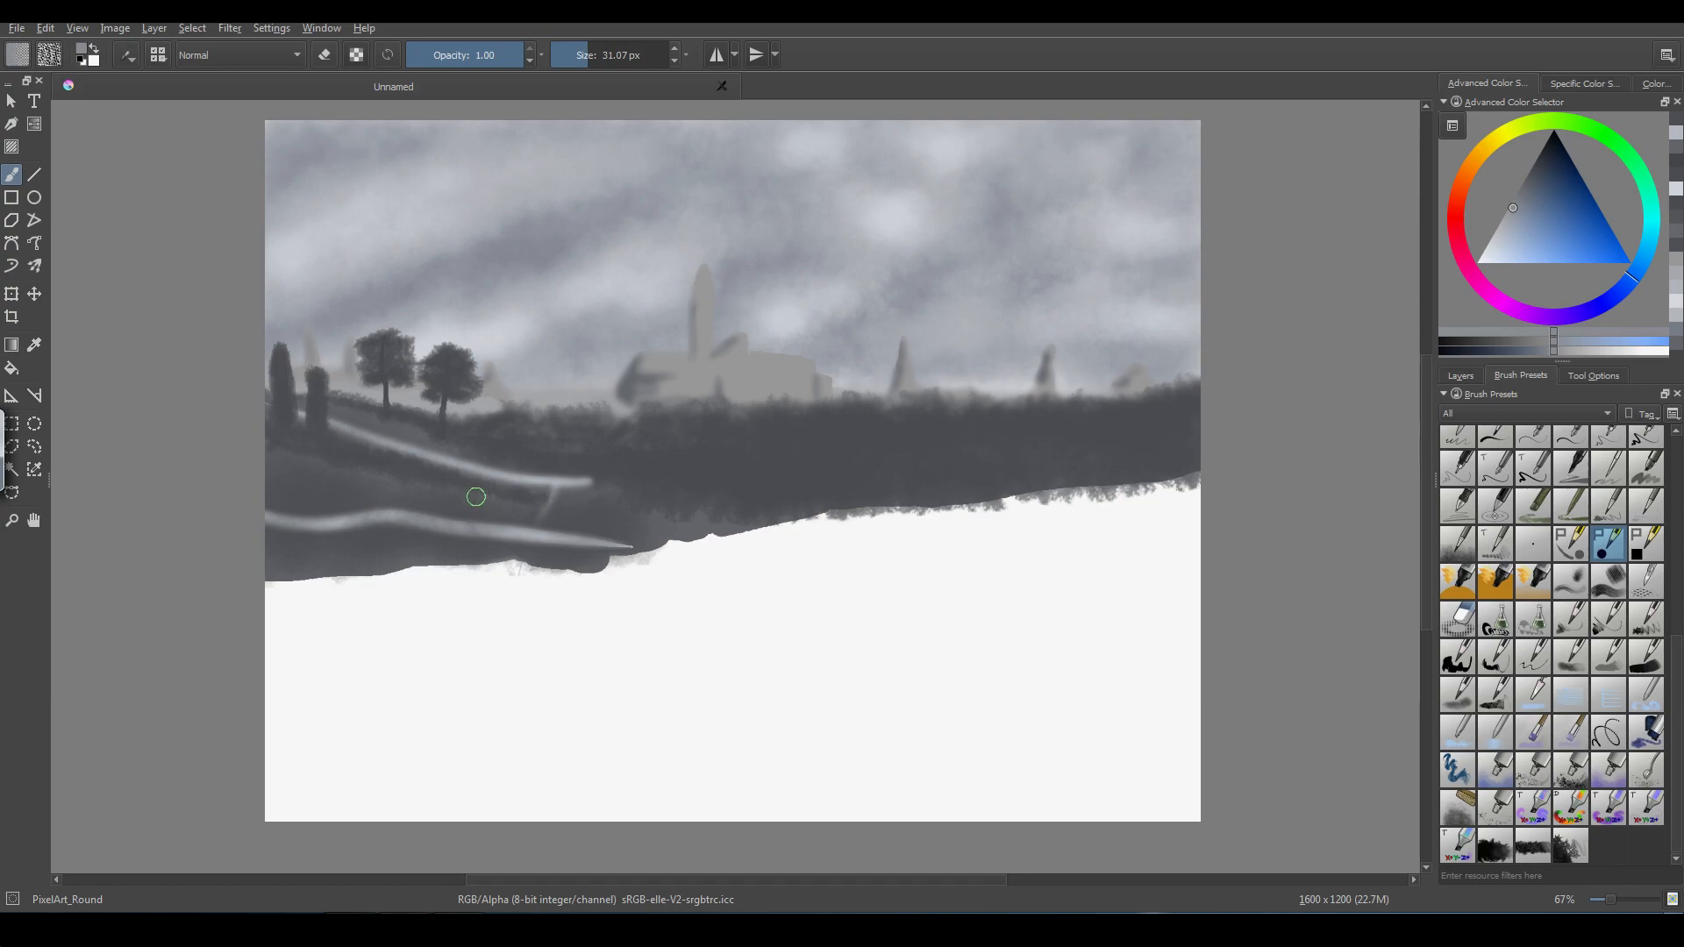
pyautogui.press(']')
pyautogui.press(']')
pyautogui.press(']')
pyautogui.press(']')
pyautogui.press(']')
pyautogui.press(']')
pyautogui.press(']')
pyautogui.press(']')
pyautogui.press(']')
pyautogui.press(']')
pyautogui.press(']')
pyautogui.press(']')
pyautogui.press(']')
pyautogui.press(']')
pyautogui.press(']')
pyautogui.press(']')
pyautogui.press(']')
pyautogui.press(']')
pyautogui.press(']')
pyautogui.press(']')
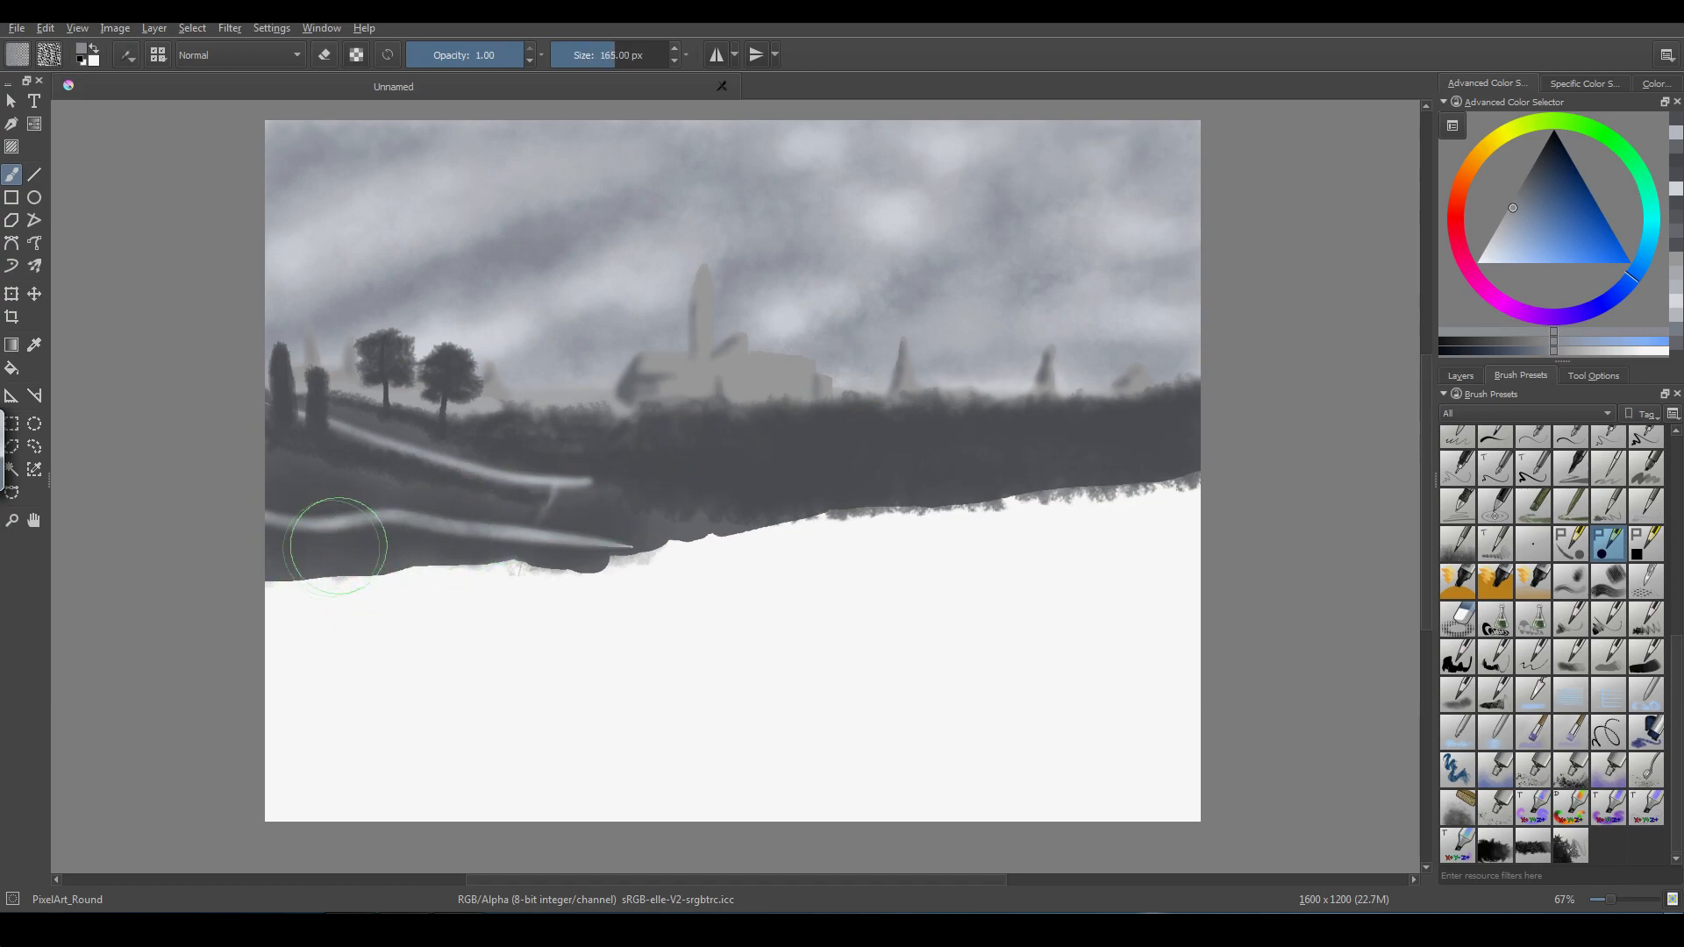
pyautogui.moveTo(331, 568)
pyautogui.mouseDown()
pyautogui.moveTo(239, 593)
pyautogui.moveTo(368, 574)
pyautogui.moveTo(318, 588)
pyautogui.moveTo(244, 588)
pyautogui.moveTo(415, 552)
pyautogui.moveTo(251, 583)
pyautogui.moveTo(422, 564)
pyautogui.moveTo(244, 585)
pyautogui.moveTo(430, 554)
pyautogui.moveTo(266, 574)
pyautogui.moveTo(576, 555)
pyautogui.moveTo(448, 569)
pyautogui.moveTo(334, 555)
pyautogui.moveTo(559, 573)
pyautogui.moveTo(451, 555)
pyautogui.moveTo(638, 559)
pyautogui.moveTo(535, 565)
pyautogui.moveTo(777, 546)
pyautogui.moveTo(585, 560)
pyautogui.moveTo(798, 528)
pyautogui.moveTo(696, 498)
pyautogui.moveTo(729, 502)
pyautogui.moveTo(721, 530)
pyautogui.moveTo(699, 512)
pyautogui.moveTo(720, 527)
pyautogui.moveTo(702, 530)
pyautogui.moveTo(751, 519)
pyautogui.moveTo(853, 557)
pyautogui.moveTo(823, 521)
pyautogui.moveTo(861, 505)
pyautogui.moveTo(827, 442)
pyautogui.moveTo(685, 555)
pyautogui.moveTo(910, 506)
pyautogui.moveTo(1238, 471)
pyautogui.mouseUp()
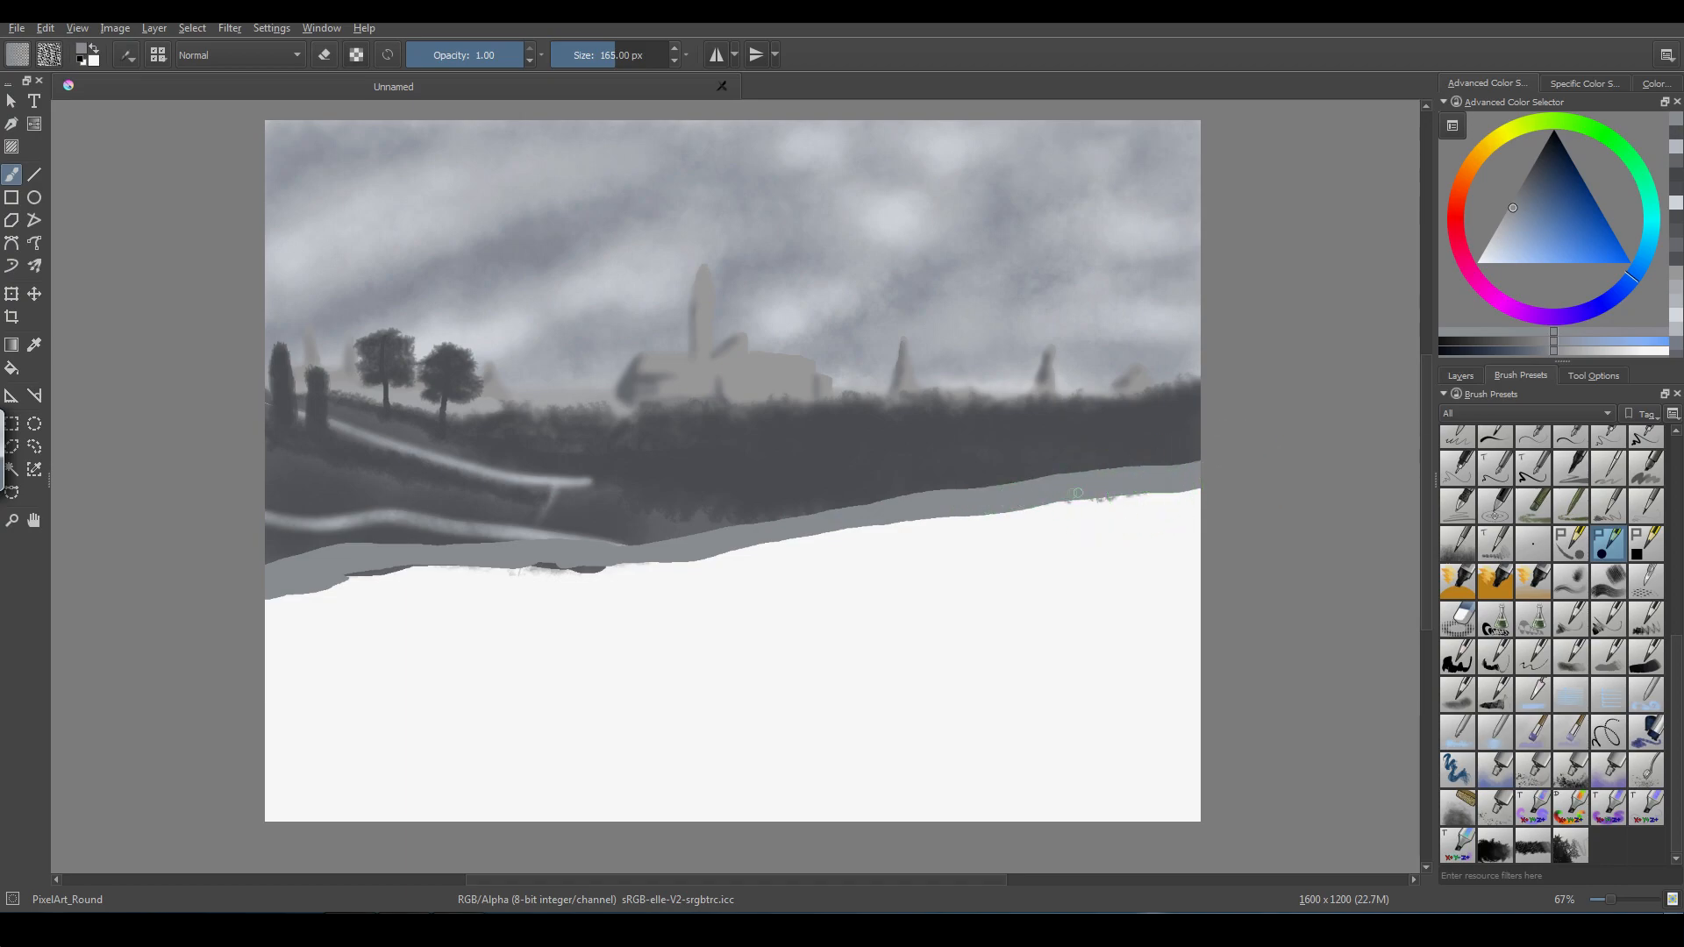
pyautogui.moveTo(1007, 507)
pyautogui.mouseDown()
pyautogui.moveTo(743, 558)
pyautogui.moveTo(1247, 496)
pyautogui.mouseUp()
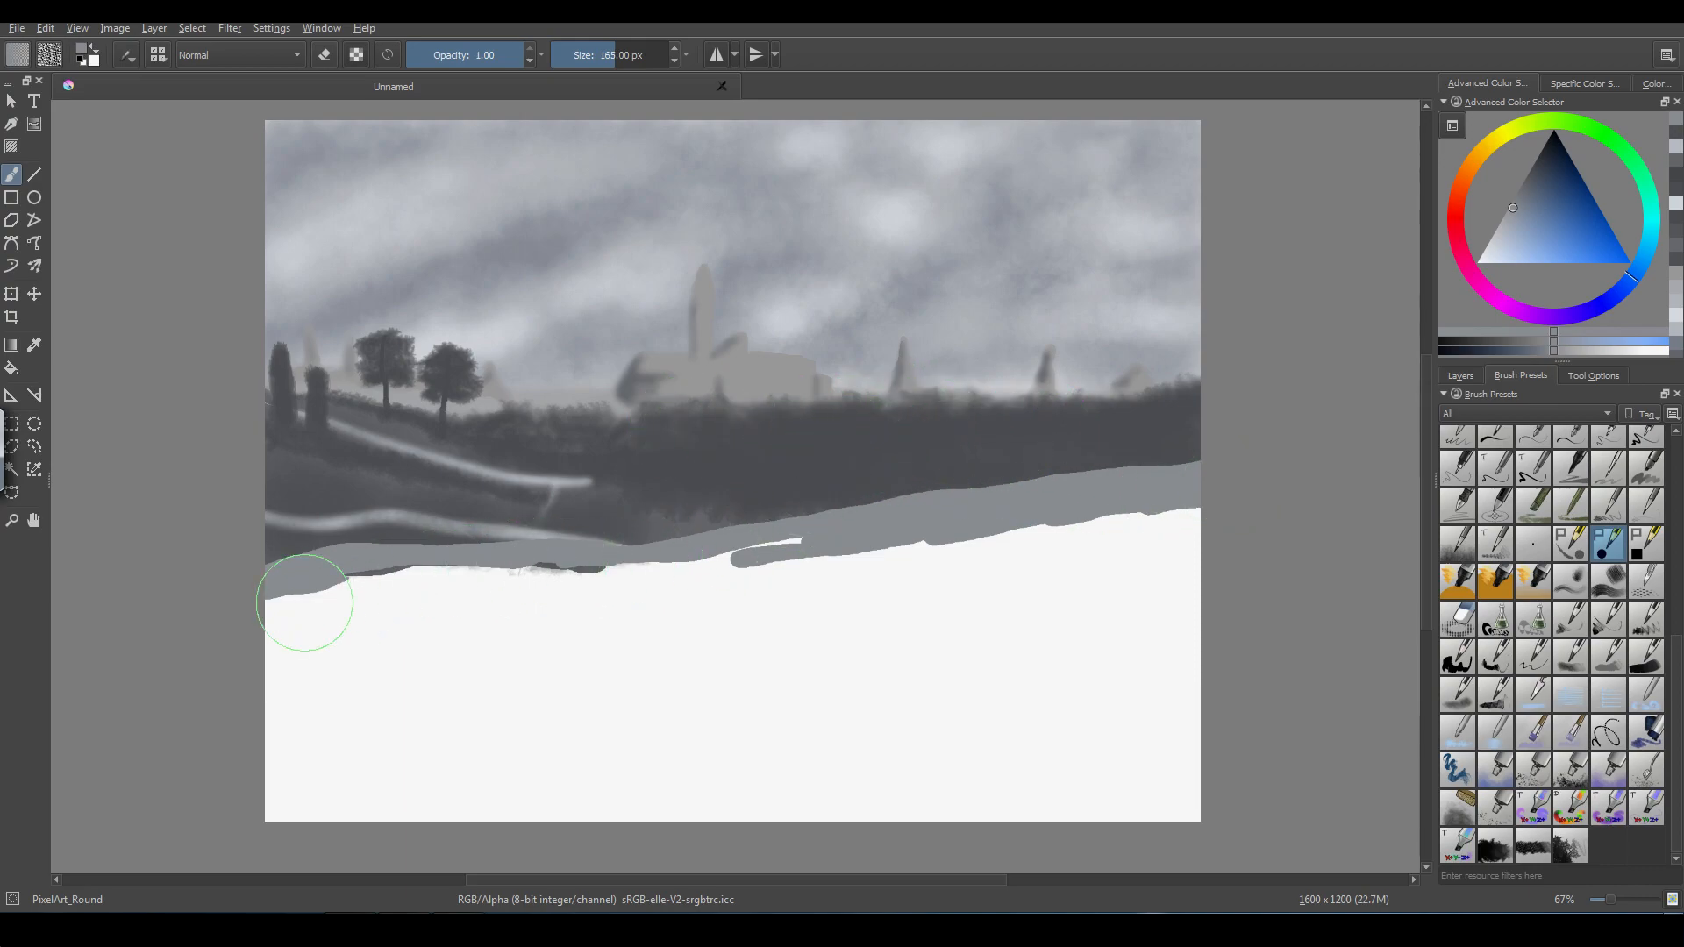
pyautogui.moveTo(308, 602)
pyautogui.mouseDown()
pyautogui.moveTo(267, 618)
pyautogui.moveTo(343, 587)
pyautogui.moveTo(483, 574)
pyautogui.moveTo(263, 610)
pyautogui.moveTo(1093, 526)
pyautogui.moveTo(654, 600)
pyautogui.moveTo(354, 625)
pyautogui.moveTo(591, 609)
pyautogui.moveTo(229, 681)
pyautogui.moveTo(1250, 546)
pyautogui.moveTo(564, 646)
pyautogui.moveTo(218, 752)
pyautogui.moveTo(1217, 552)
pyautogui.mouseUp()
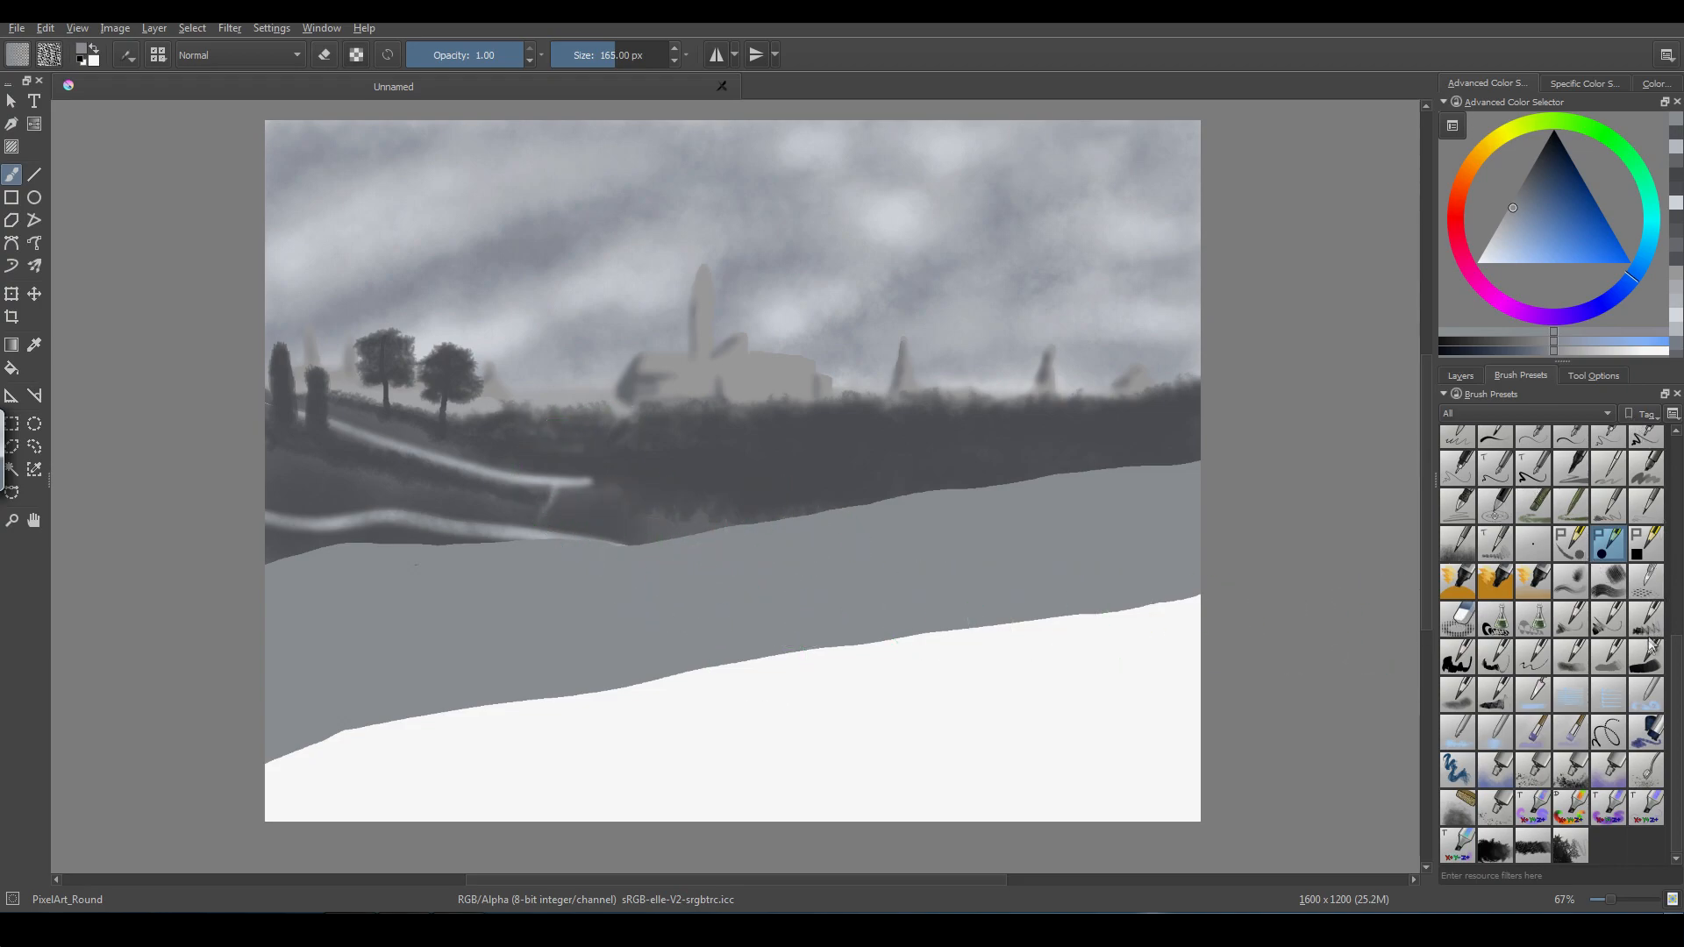
# - Draw four short fence posts along the grey hill's left crest in near-black blue with Stabilizer smoothing and the brush at 78 px
pyautogui.moveTo(1677, 662)
pyautogui.mouseDown()
pyautogui.moveTo(1678, 537)
pyautogui.moveTo(1649, 653)
pyautogui.mouseUp()
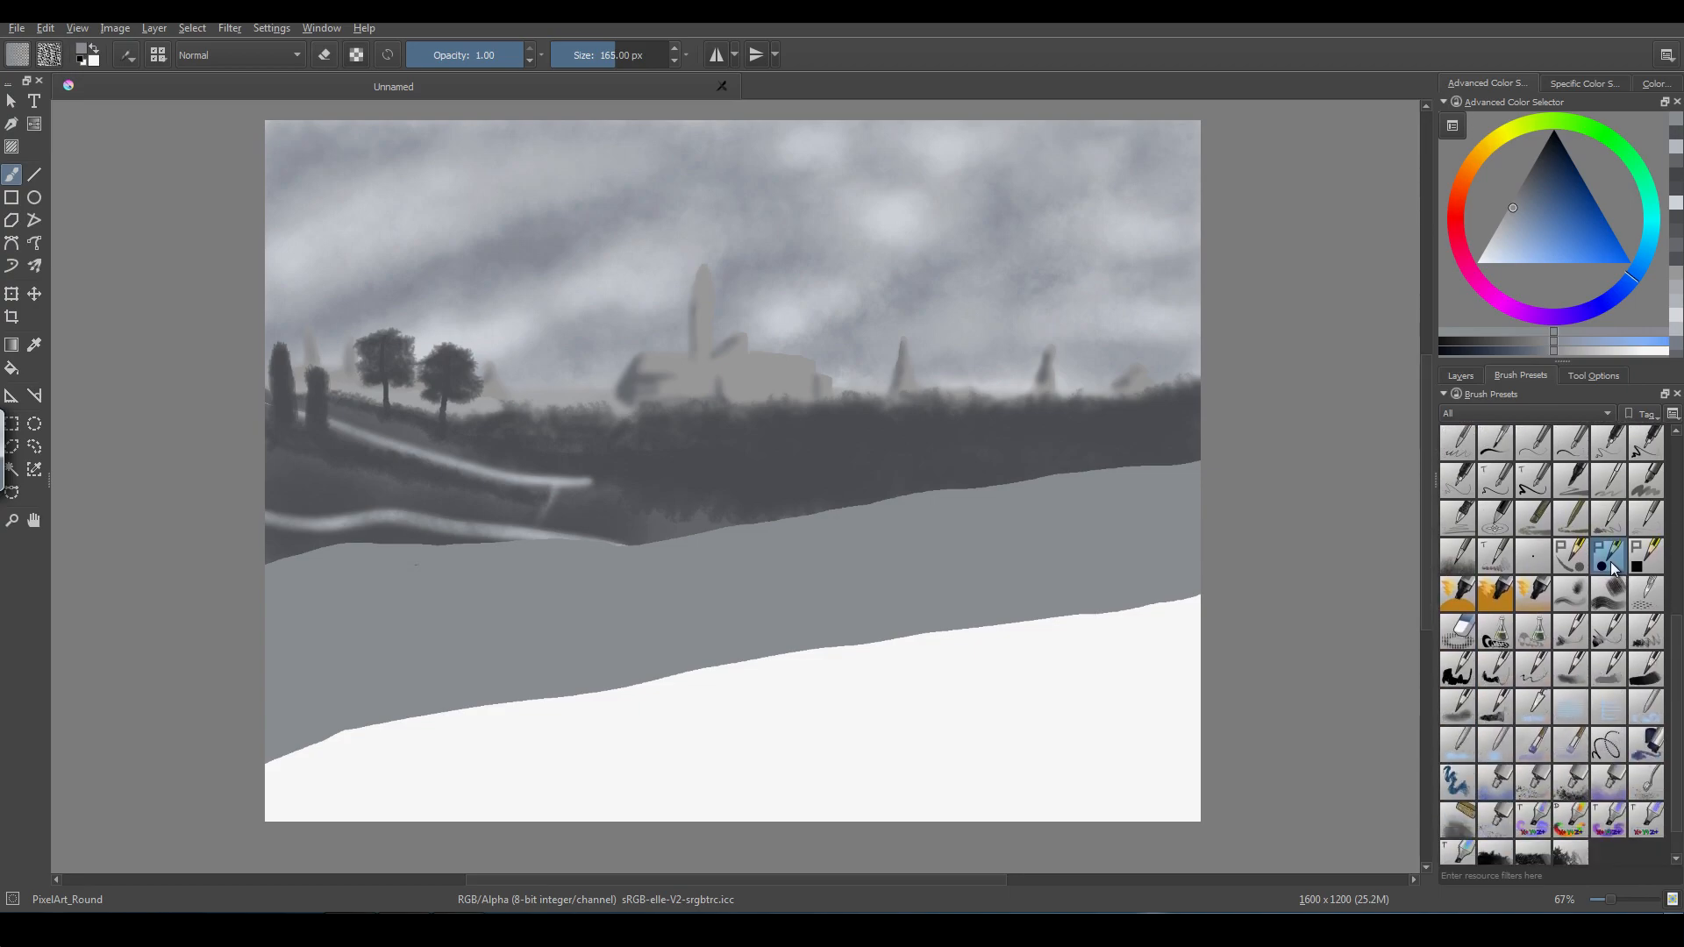
pyautogui.moveTo(1522, 211); pyautogui.dragTo(1545, 158)
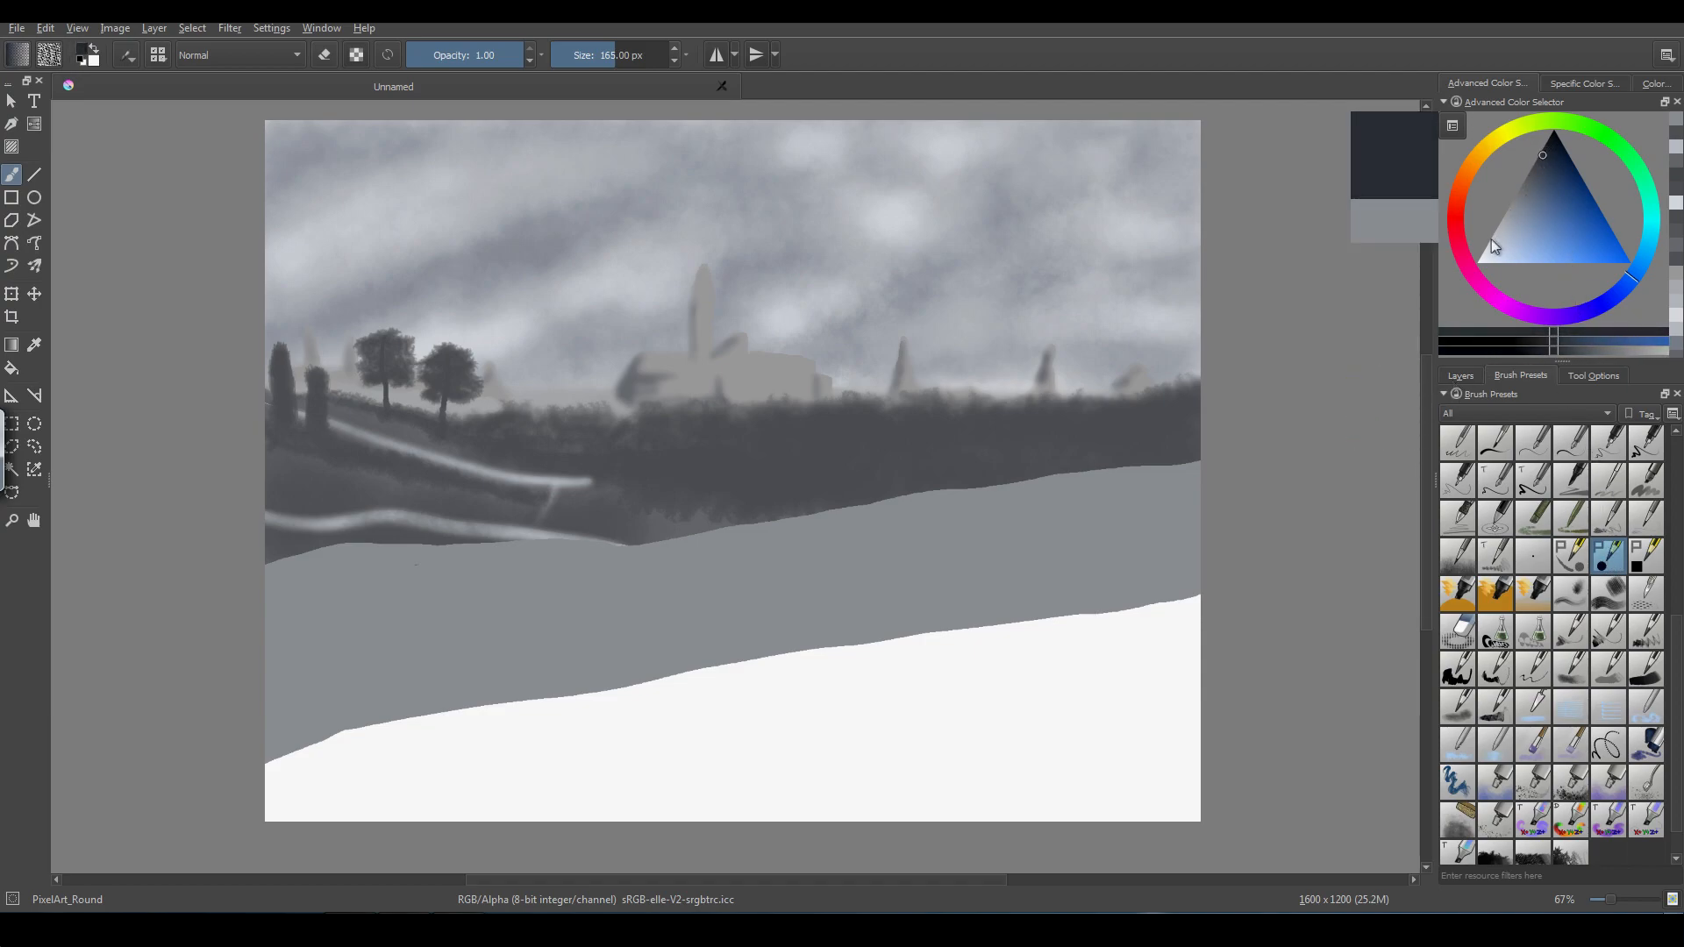
pyautogui.click(1585, 375)
pyautogui.click(1561, 418)
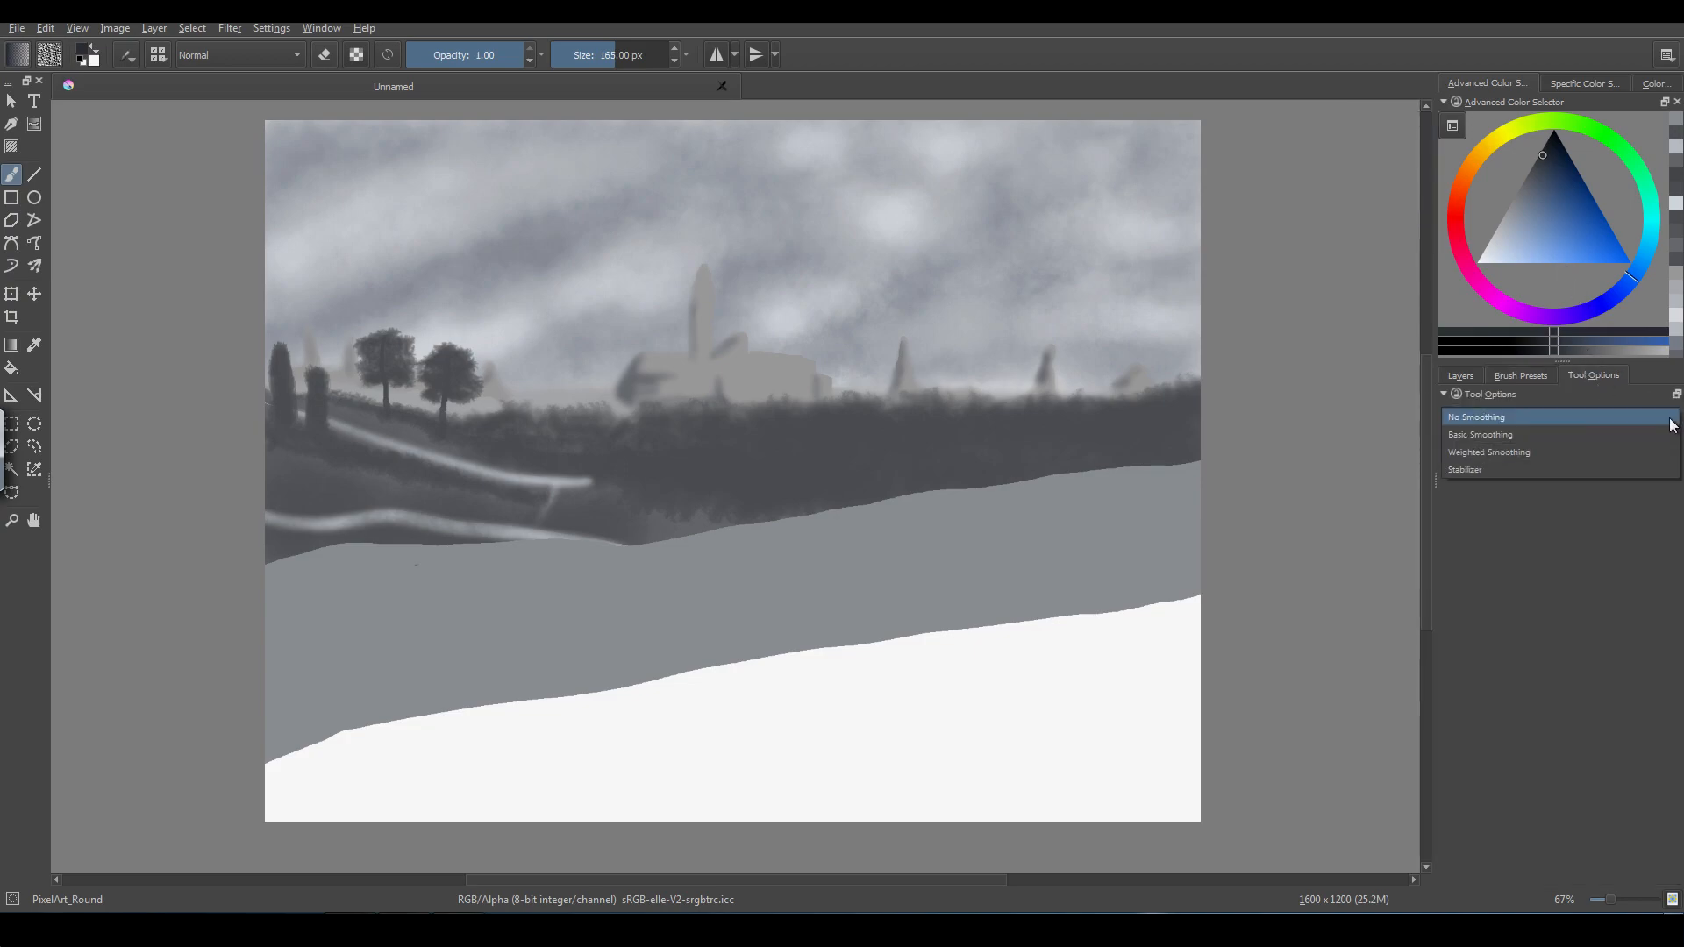
pyautogui.click(1561, 471)
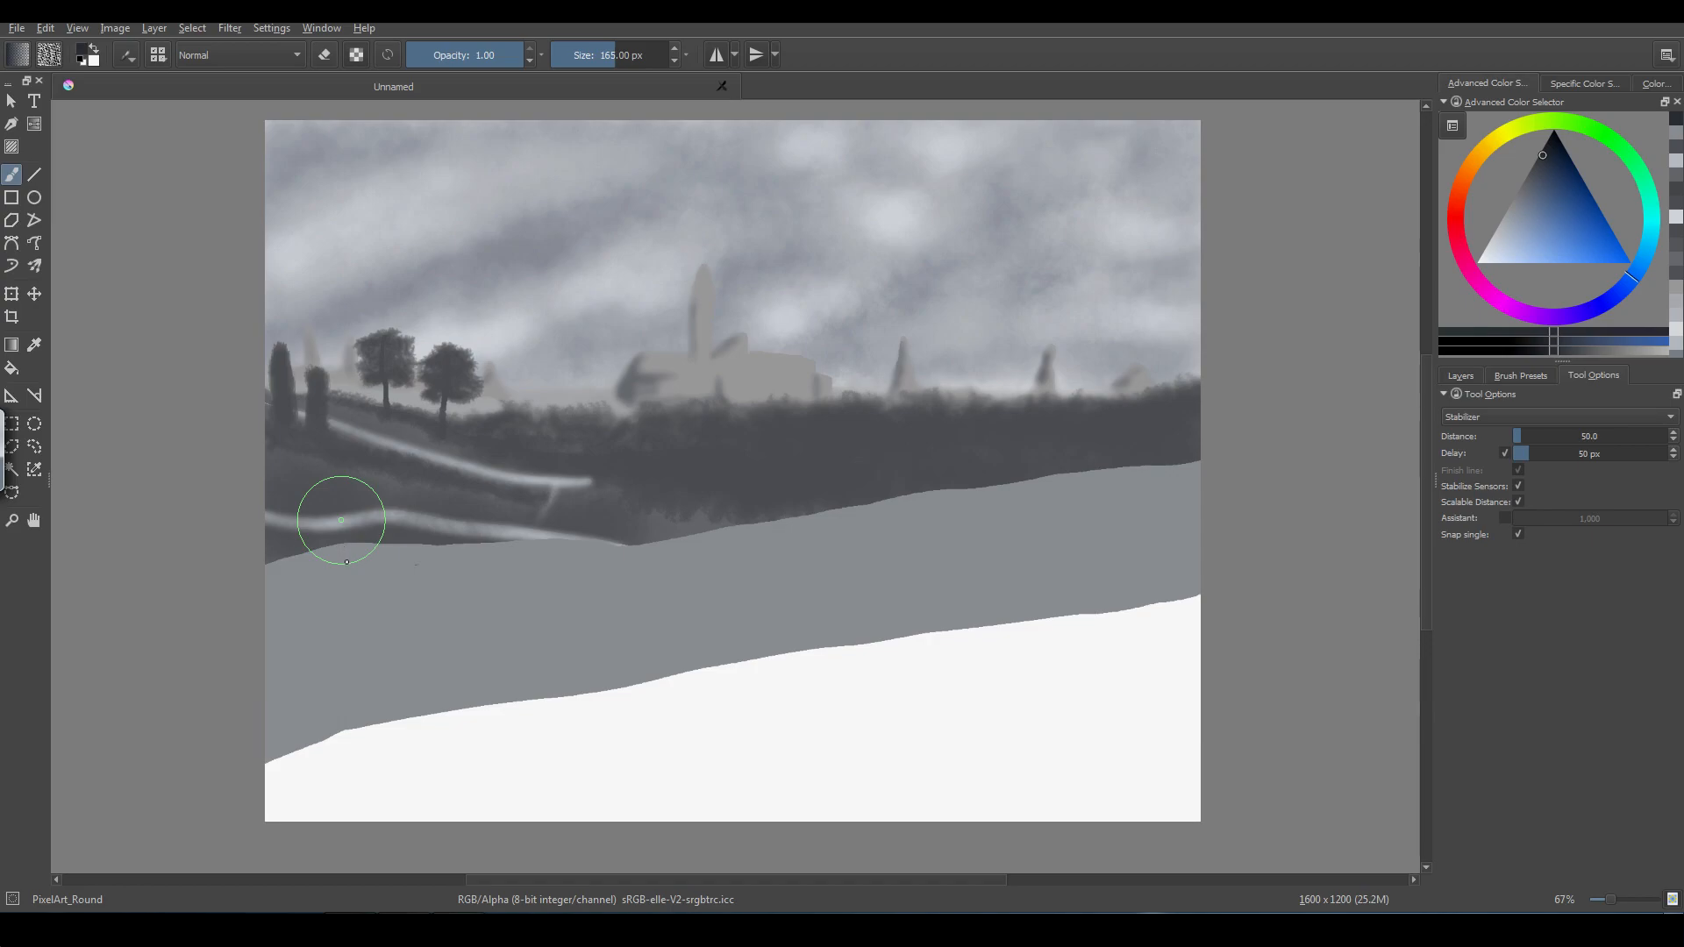
pyautogui.moveTo(341, 520); pyautogui.dragTo(342, 529)
pyautogui.hotkey('ctrl', 'z')
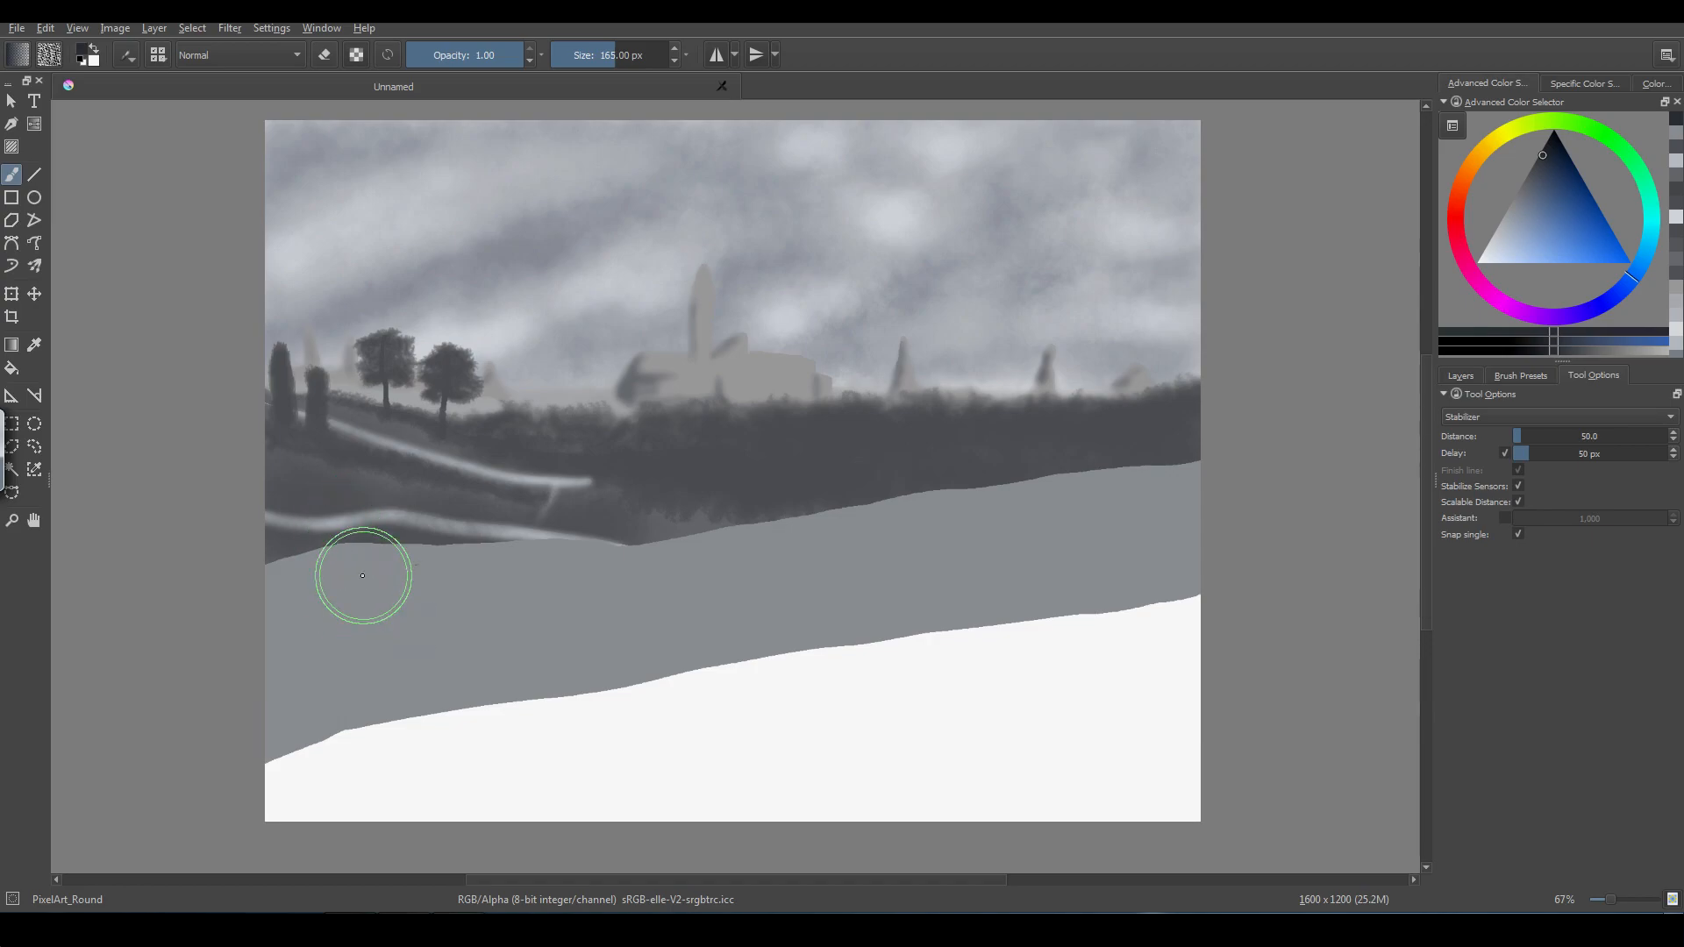
pyautogui.press('[')
pyautogui.press('[')
pyautogui.press('[')
pyautogui.press('[')
pyautogui.press('[')
pyautogui.press('[')
pyautogui.press('[')
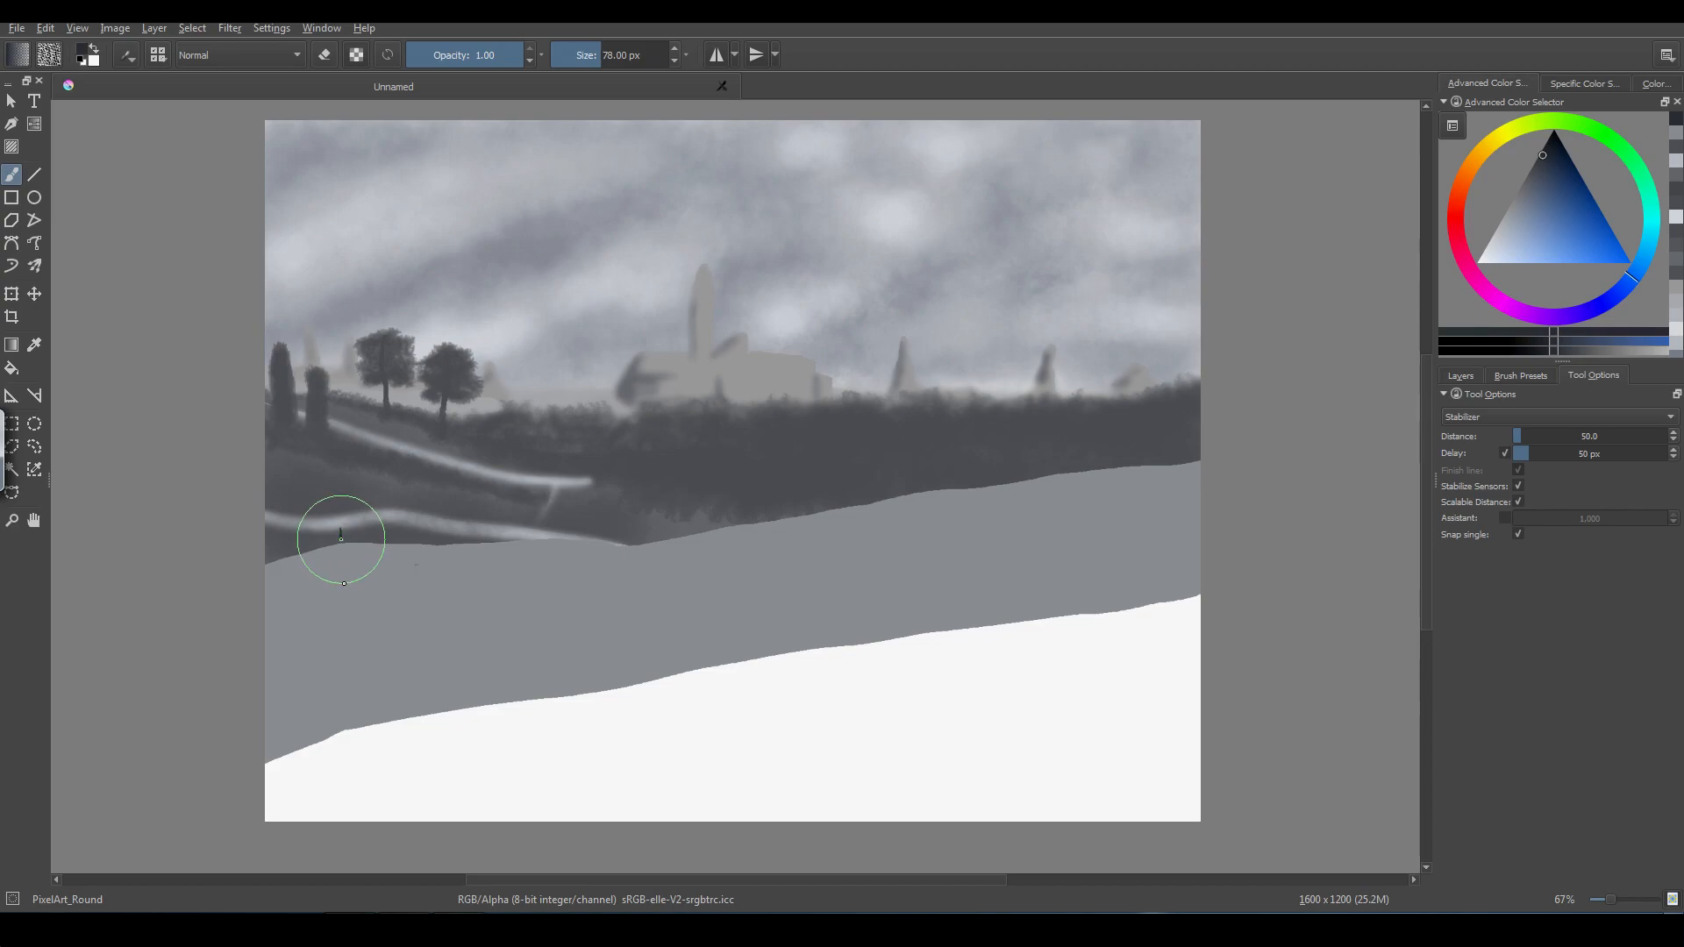
pyautogui.moveTo(344, 584); pyautogui.dragTo(342, 595)
pyautogui.moveTo(415, 581); pyautogui.dragTo(416, 595)
pyautogui.moveTo(501, 577); pyautogui.dragTo(503, 596)
pyautogui.moveTo(589, 574); pyautogui.dragTo(594, 605)
# - Draw slightly crooked dark rails between the fence posts and set the brush smoothing back to No Smoothing
pyautogui.moveTo(362, 537); pyautogui.dragTo(412, 538)
pyautogui.hotkey('ctrl', 'z')
pyautogui.moveTo(363, 535)
pyautogui.mouseDown()
pyautogui.moveTo(458, 531)
pyautogui.moveTo(474, 548)
pyautogui.mouseUp()
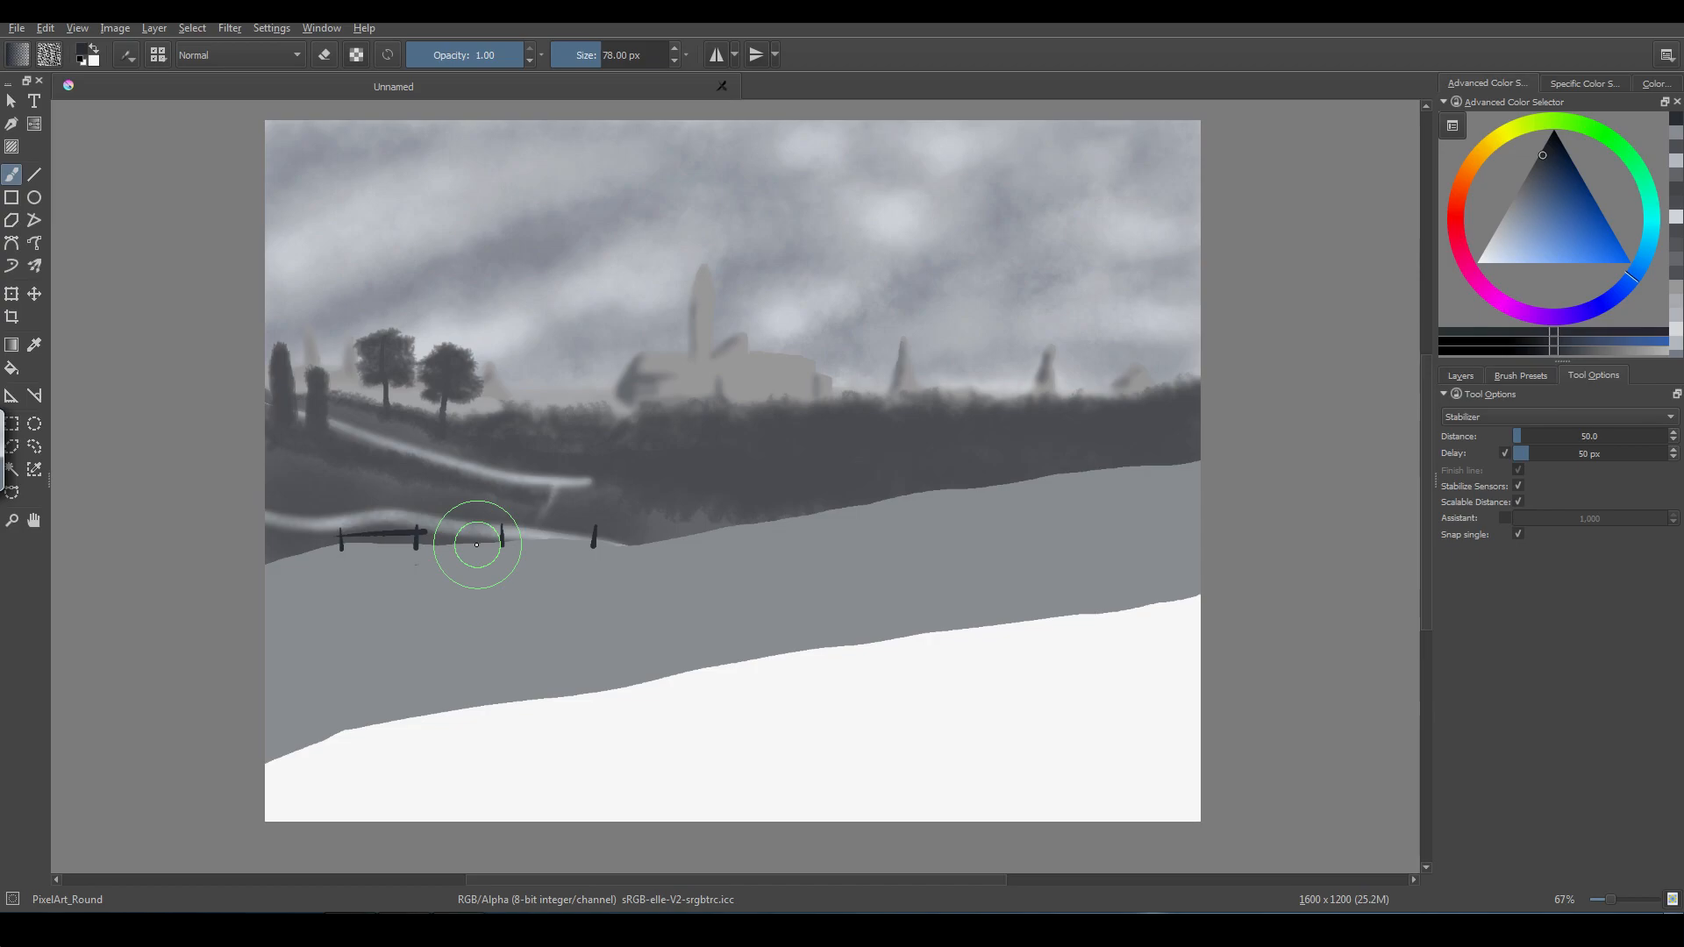
pyautogui.hotkey('ctrl', 'z')
pyautogui.moveTo(374, 535); pyautogui.dragTo(456, 532)
pyautogui.moveTo(447, 536); pyautogui.dragTo(531, 557)
pyautogui.moveTo(535, 530)
pyautogui.mouseDown()
pyautogui.moveTo(642, 528)
pyautogui.moveTo(500, 532)
pyautogui.mouseUp()
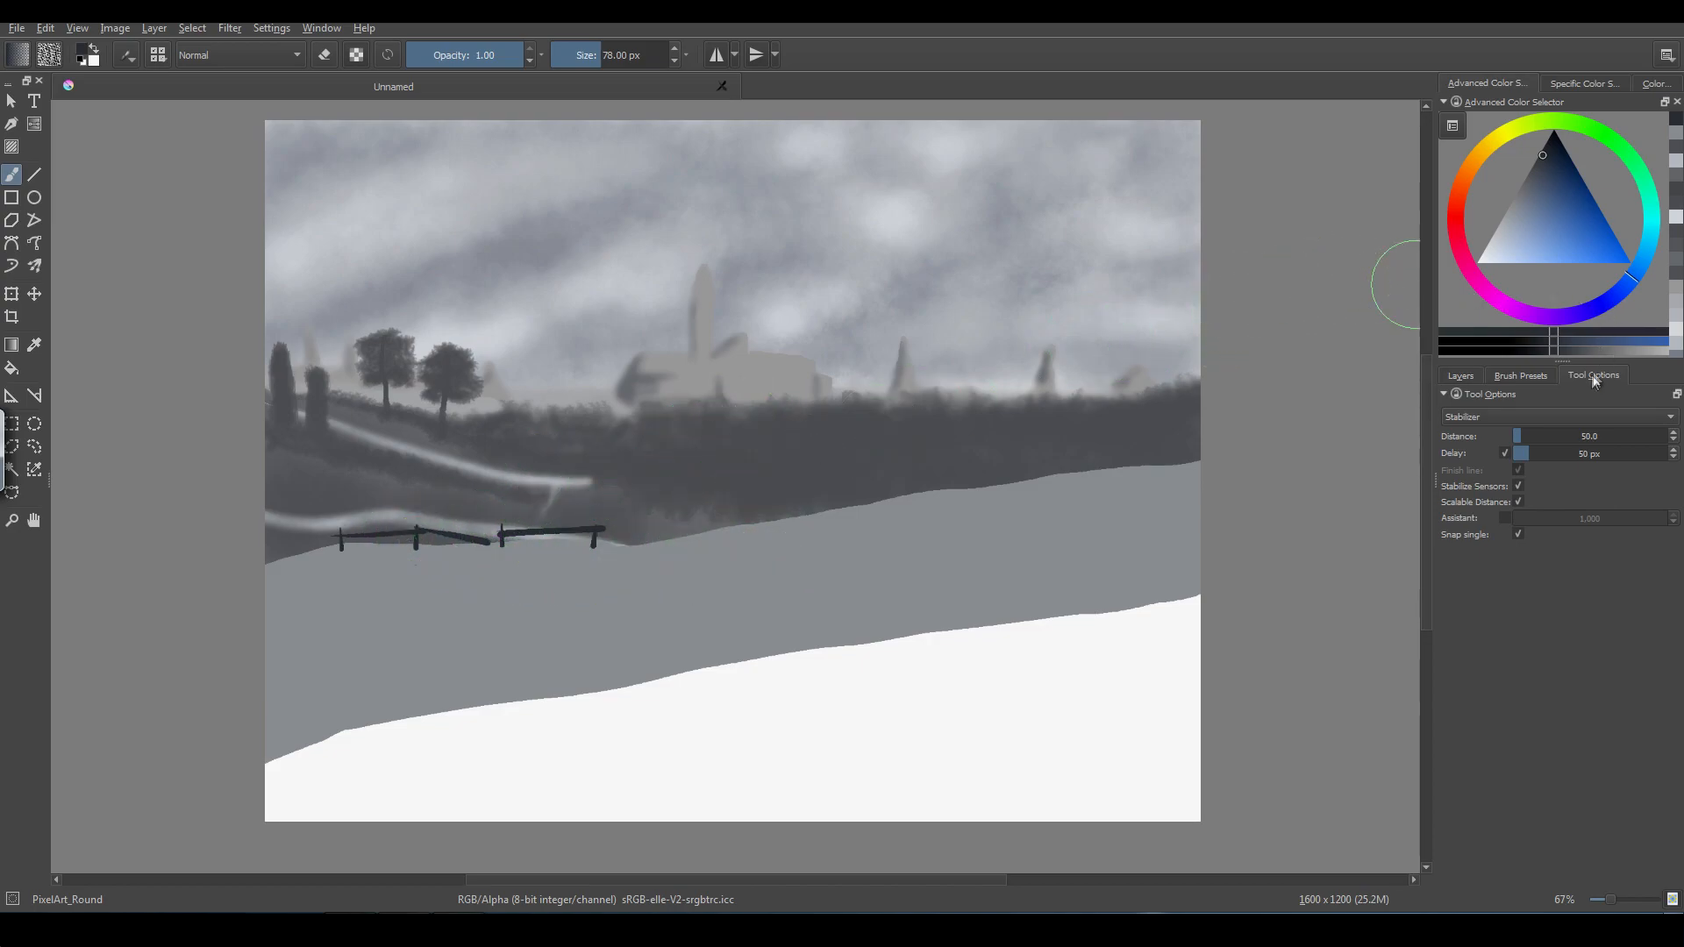
pyautogui.click(1666, 422)
pyautogui.click(1539, 365)
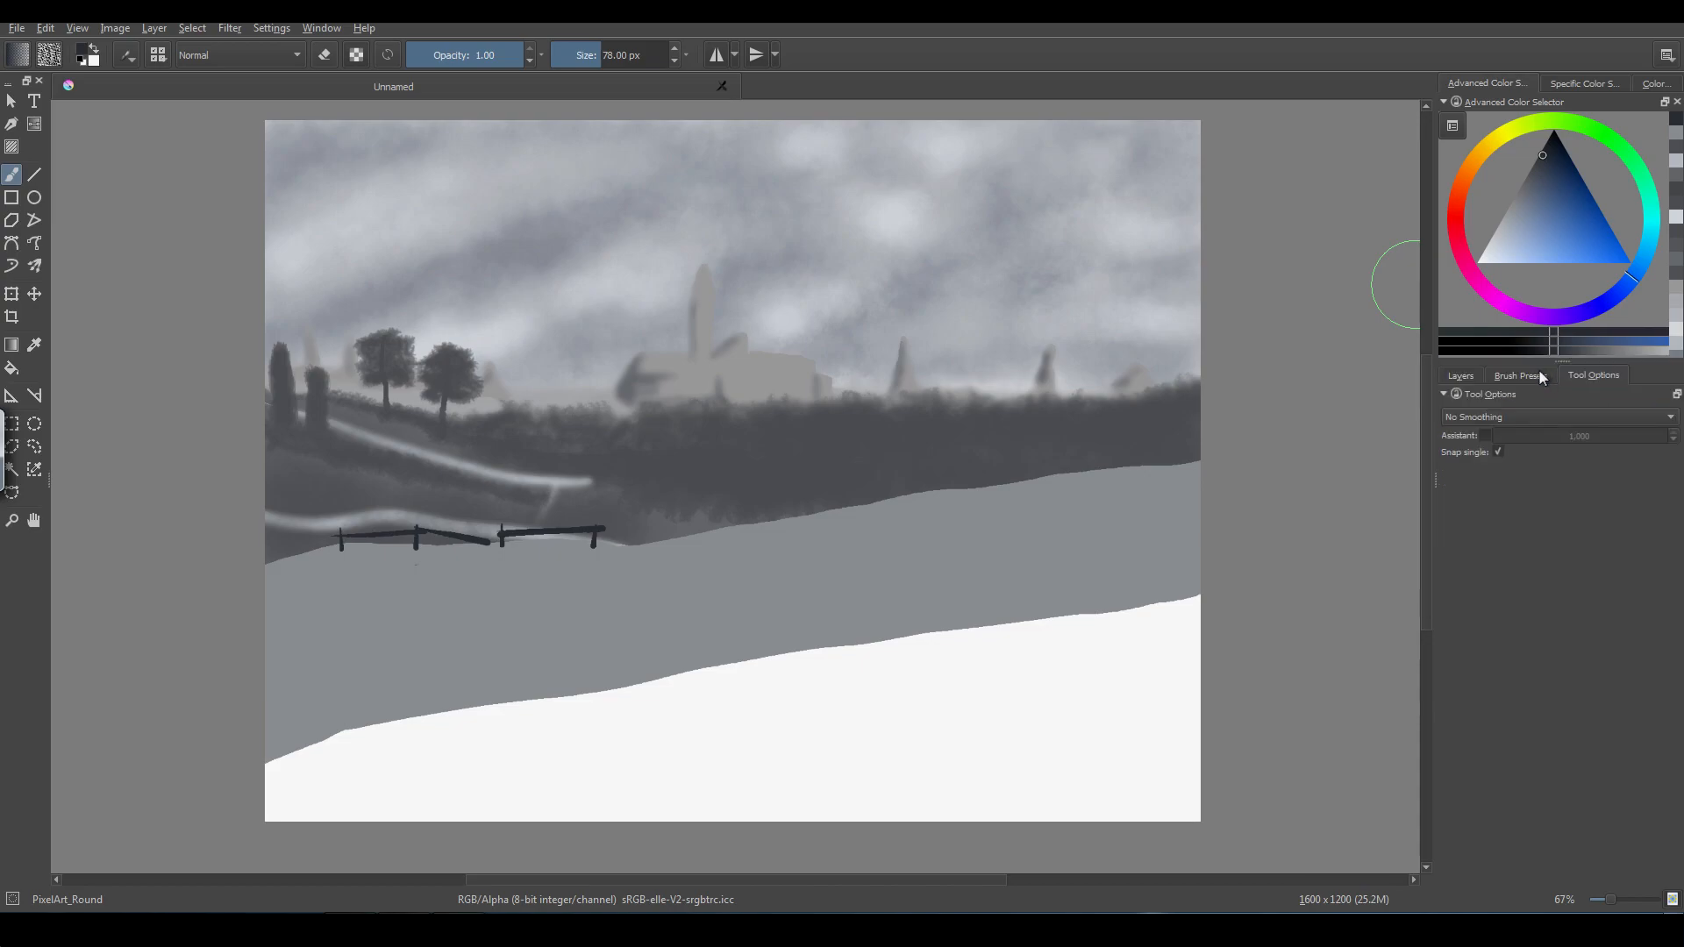
pyautogui.click(1541, 376)
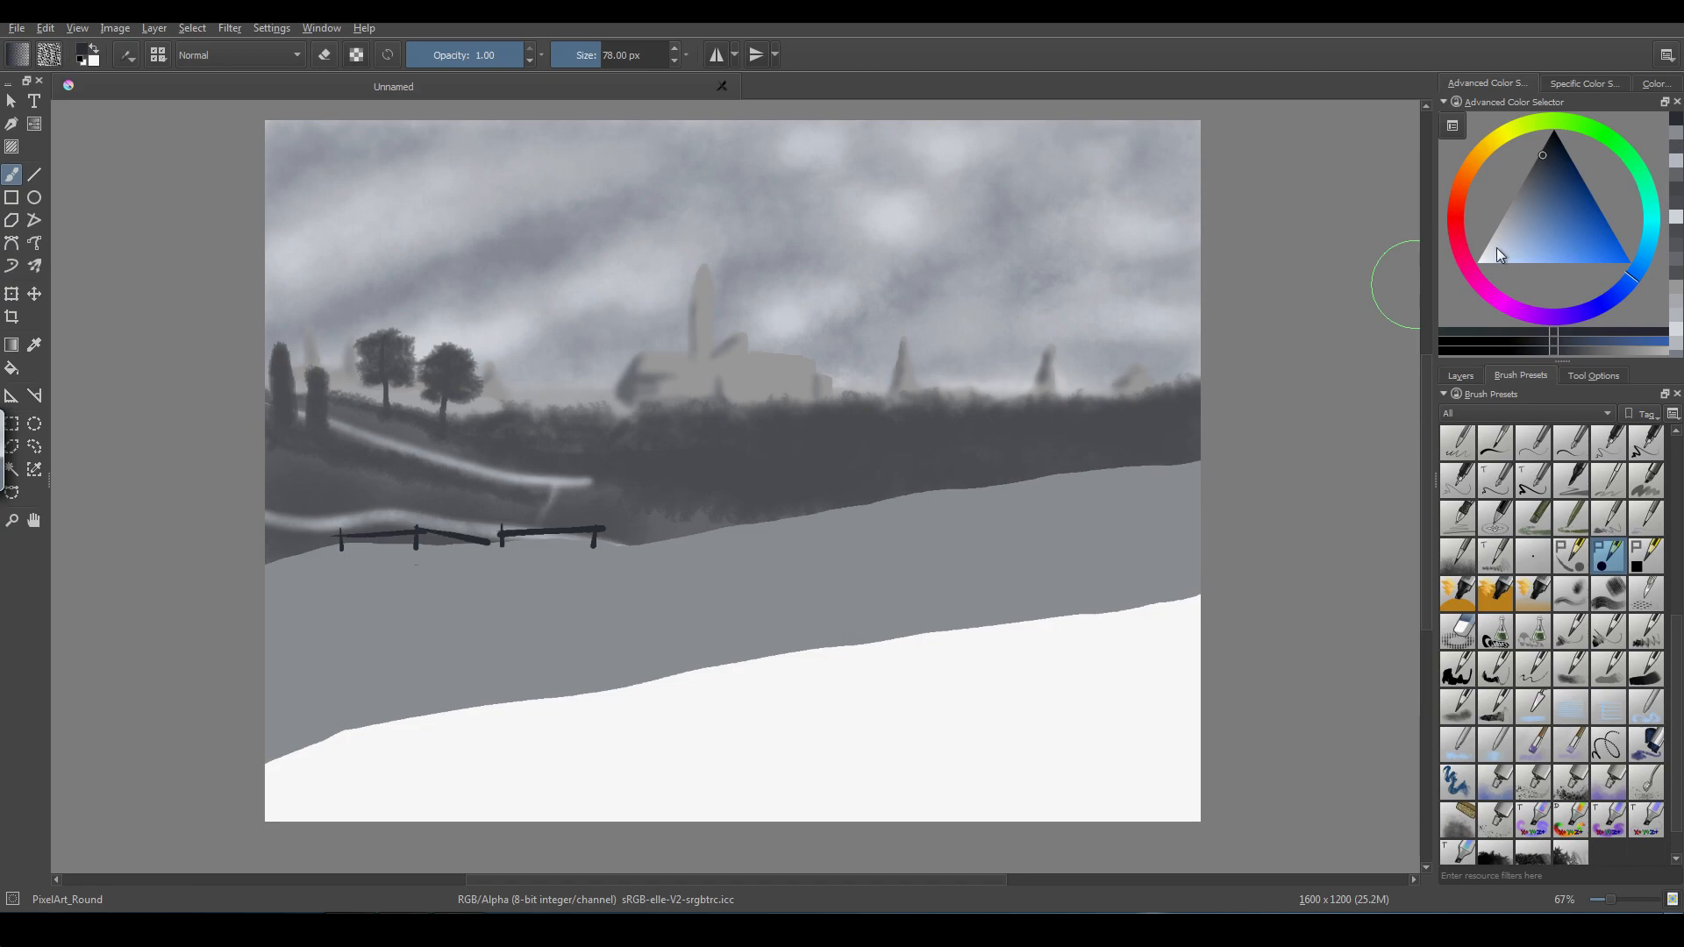
# - Reduce the brush to 3 px and try a near-white highlight on the leftmost fence post
pyautogui.moveTo(1491, 251); pyautogui.dragTo(1482, 260)
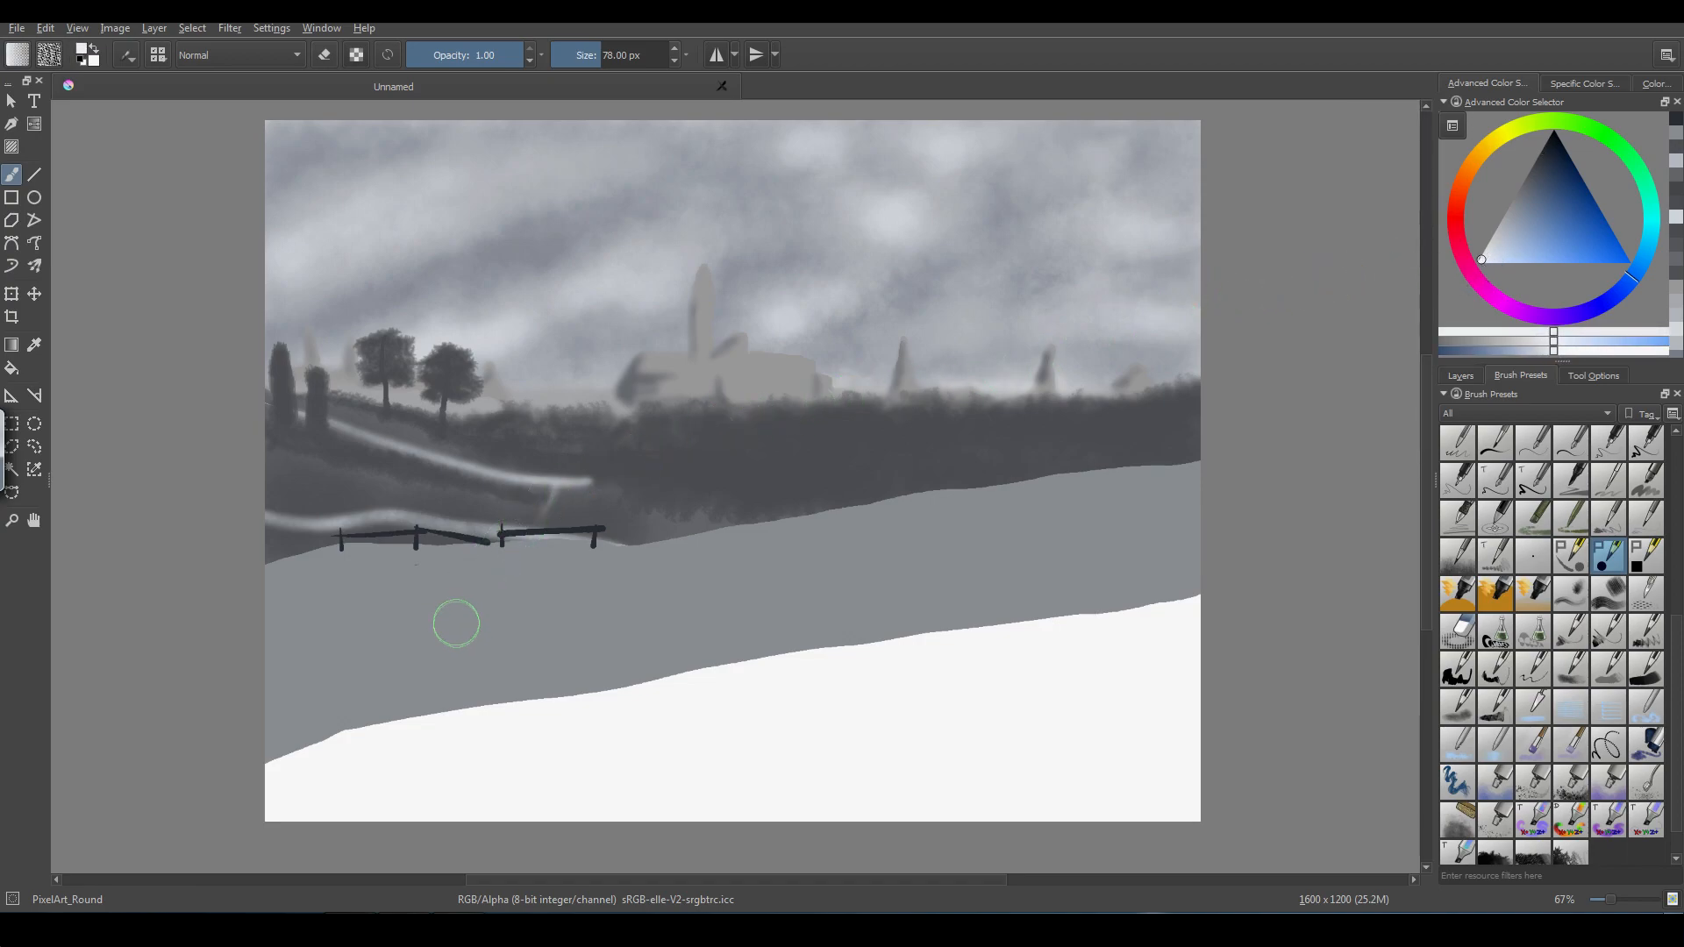
pyautogui.press('1')
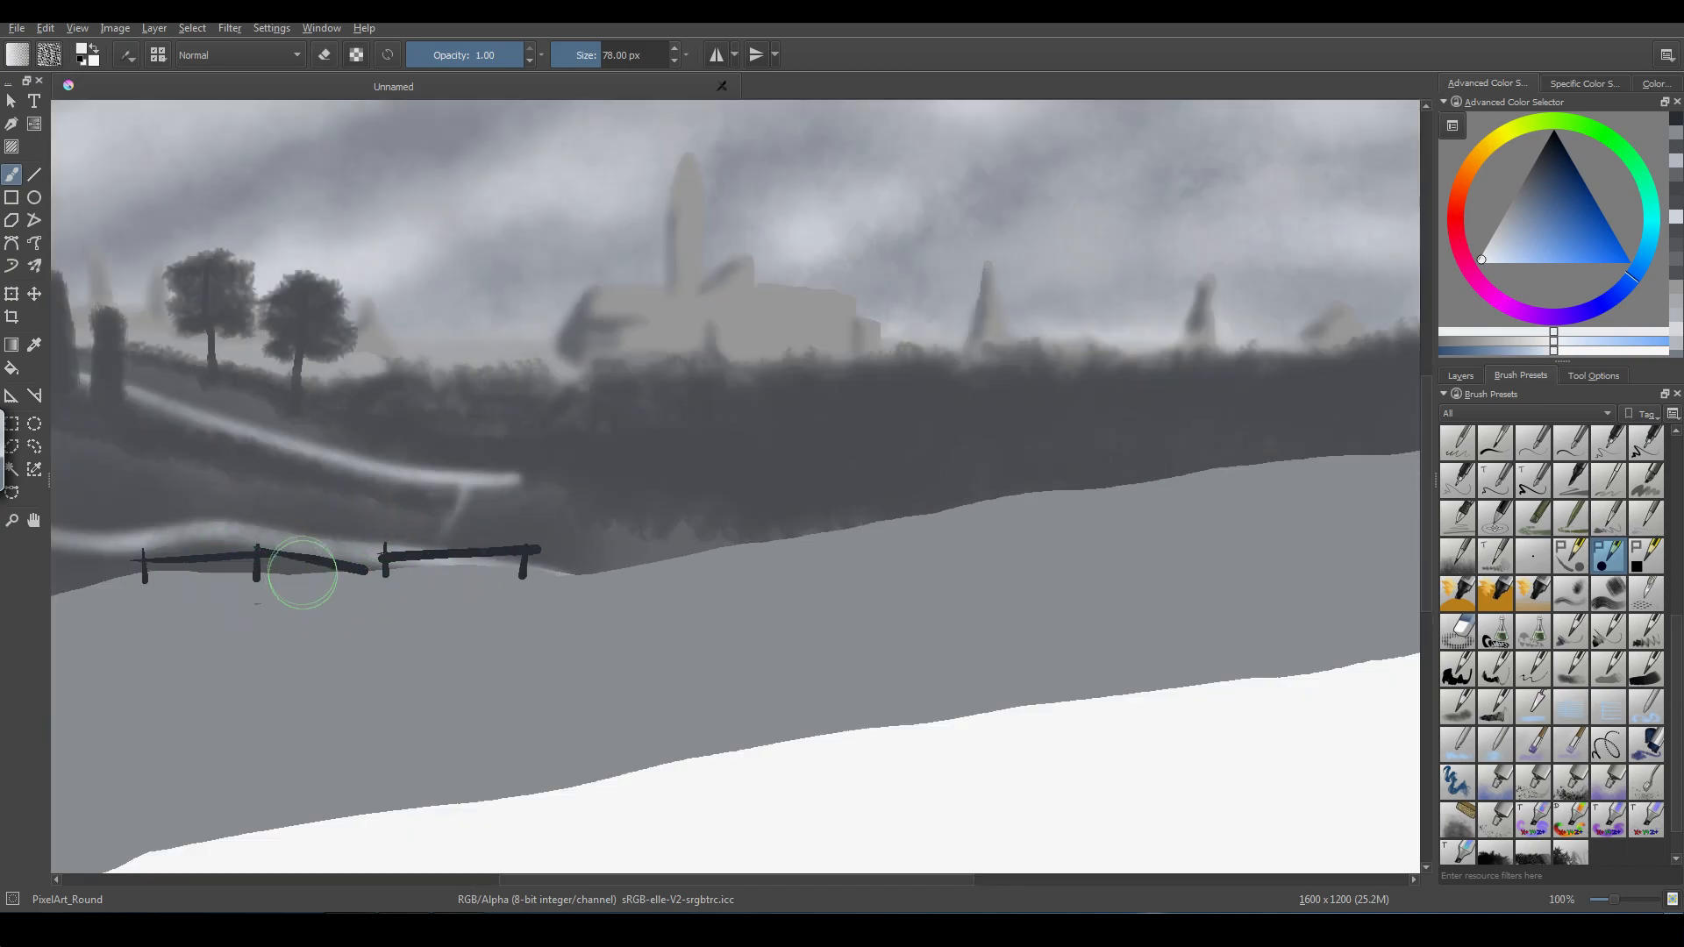
pyautogui.keyDown('shift'); pyautogui.moveTo(230, 615); pyautogui.dragTo(194, 615); pyautogui.keyUp('shift')
pyautogui.press('-')
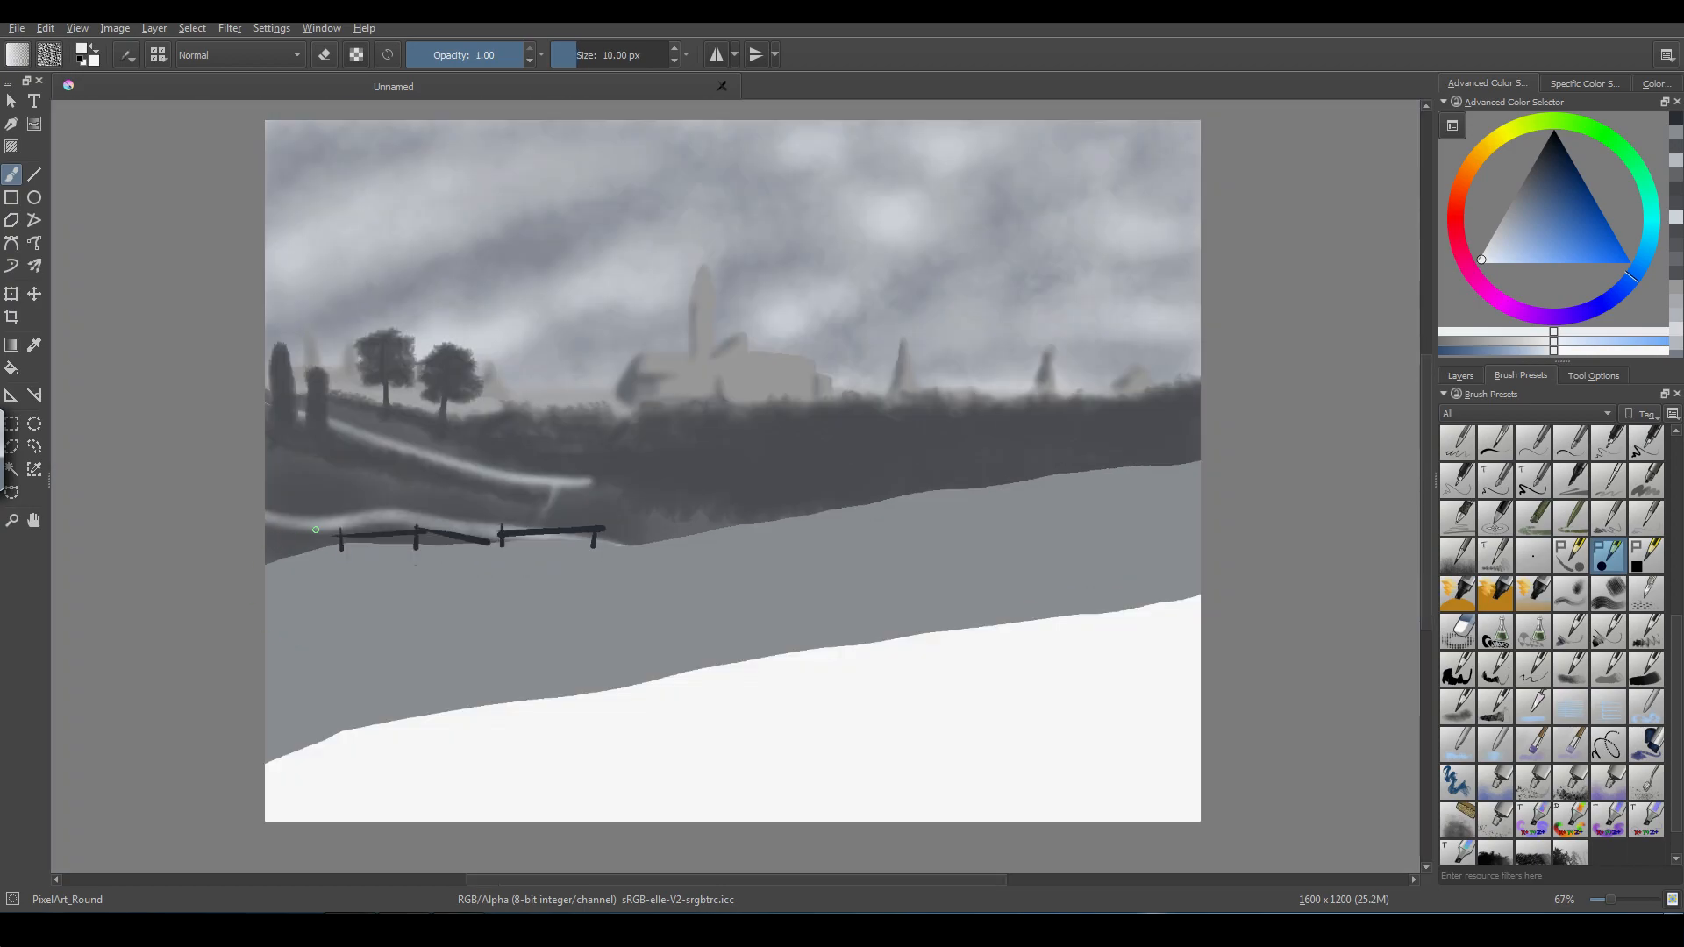
pyautogui.press('+')
pyautogui.press('+')
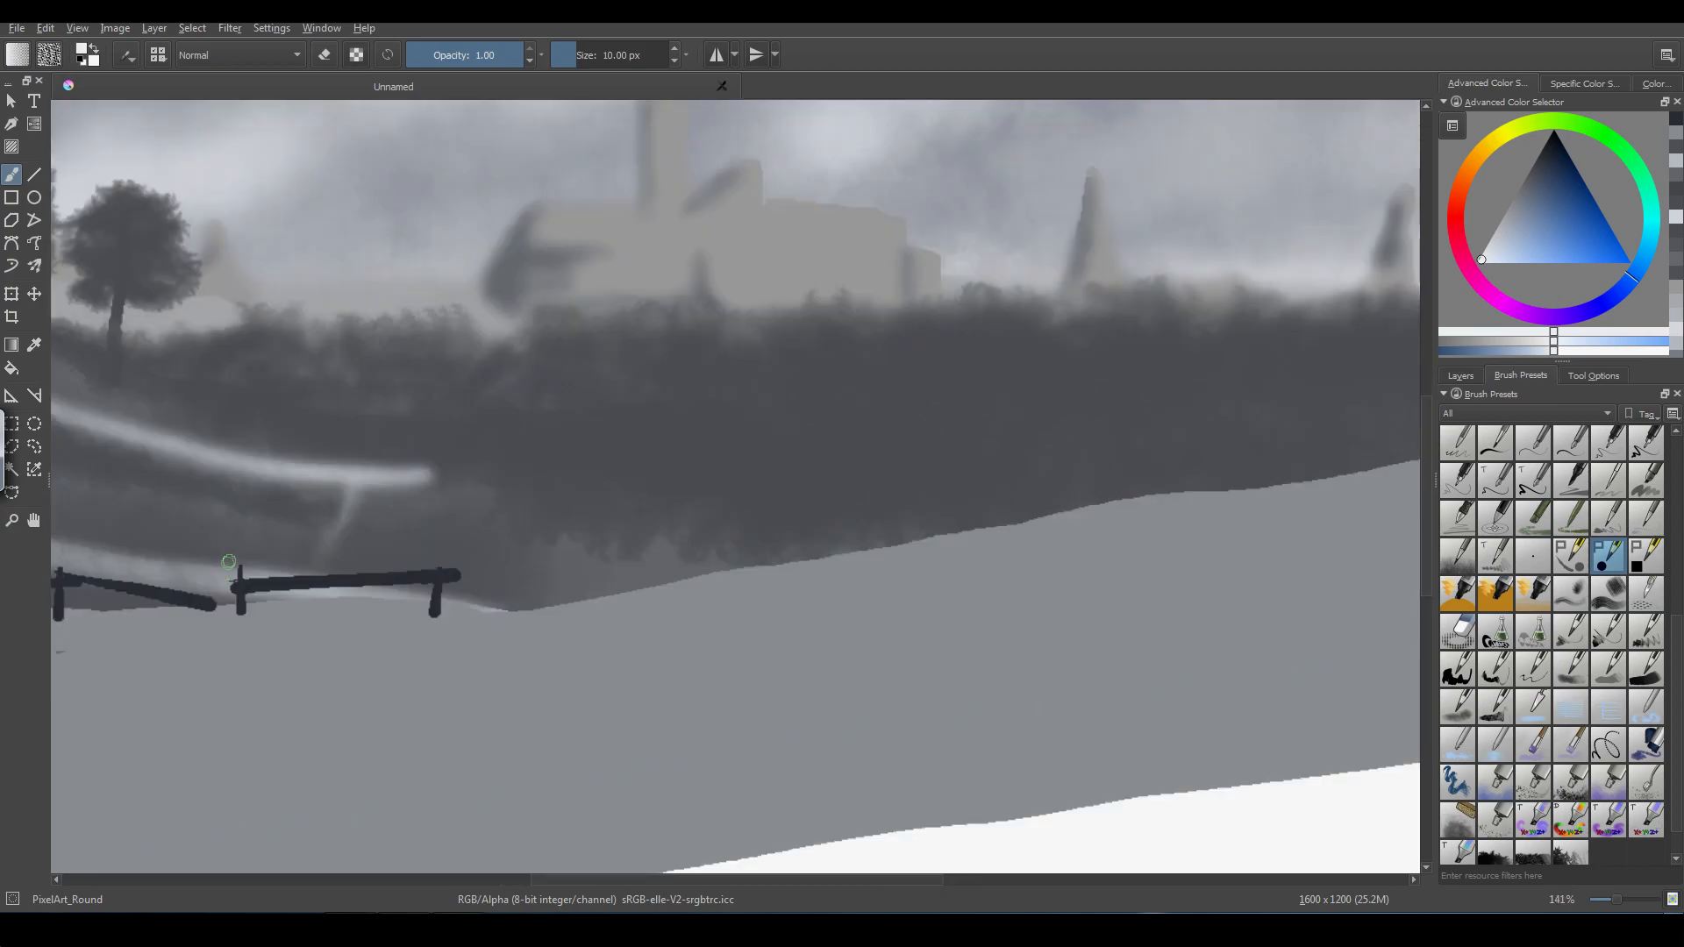
pyautogui.moveTo(617, 882); pyautogui.dragTo(484, 881)
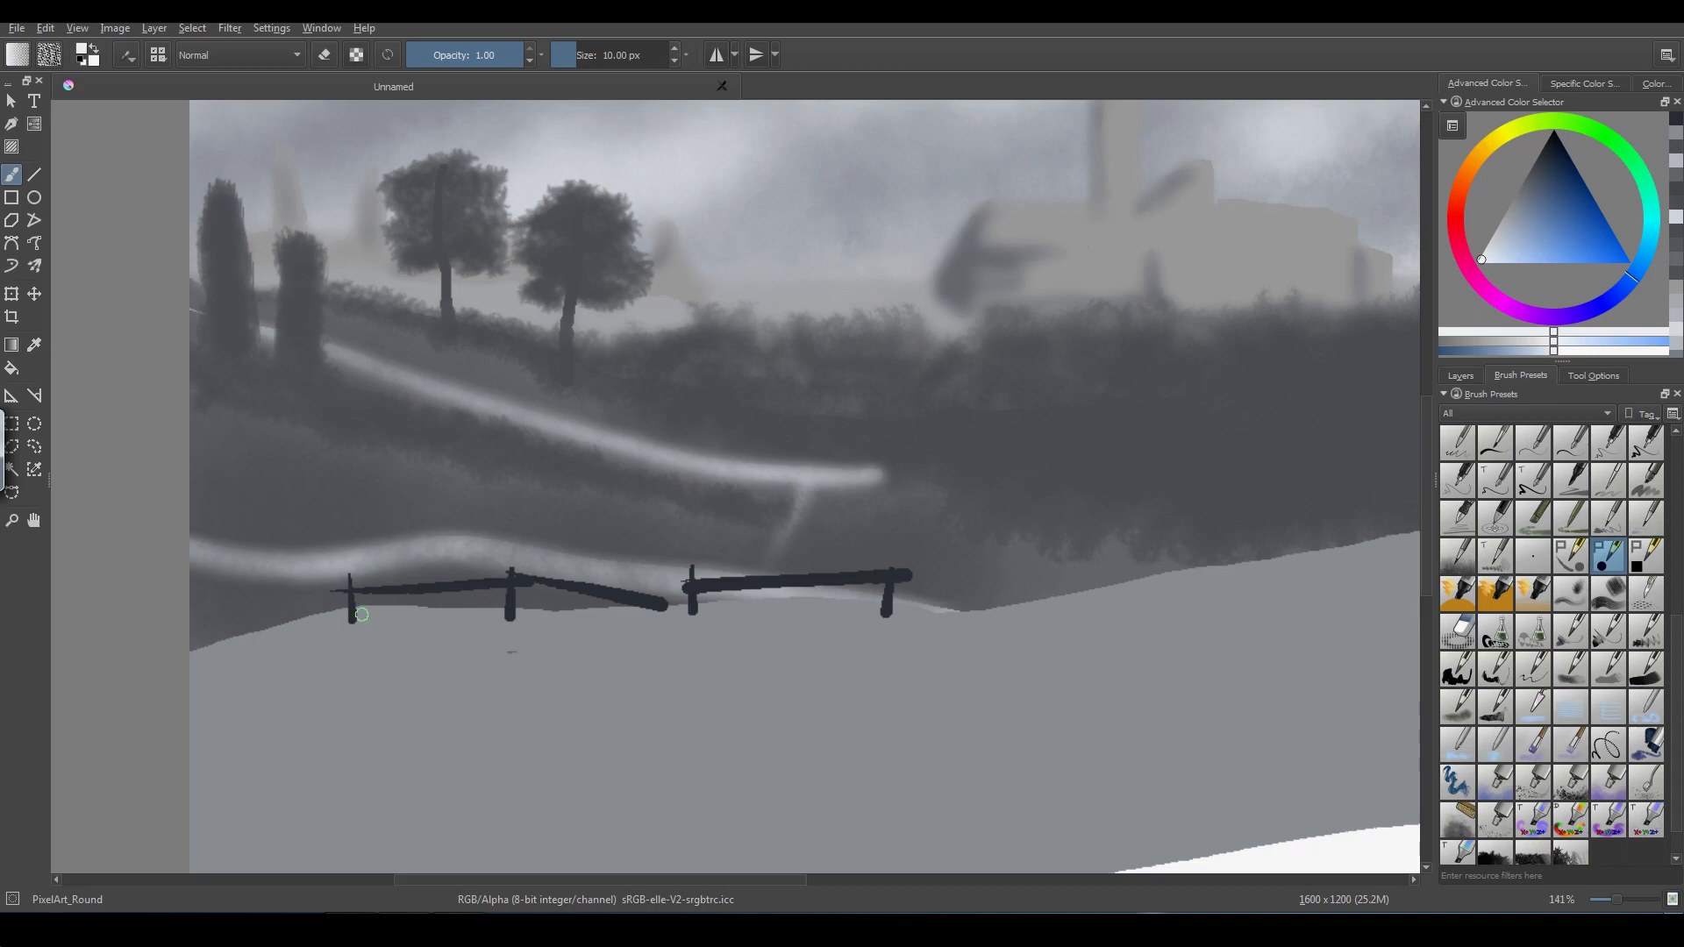
pyautogui.press('+')
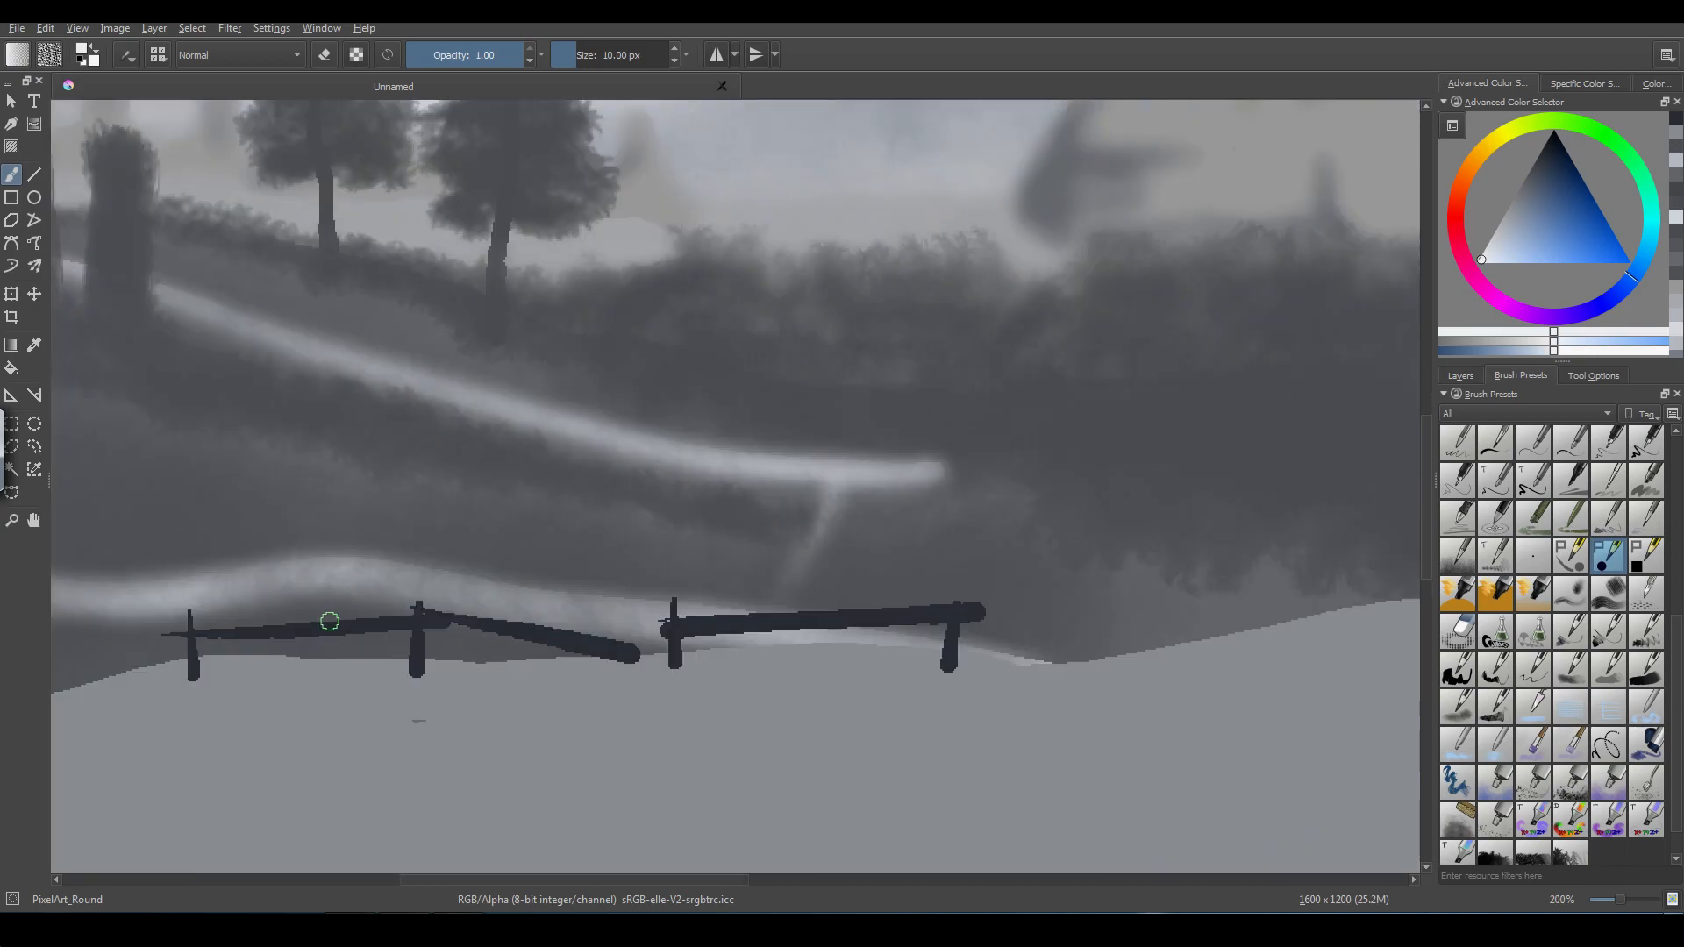
pyautogui.press('[')
pyautogui.moveTo(190, 631); pyautogui.dragTo(190, 634)
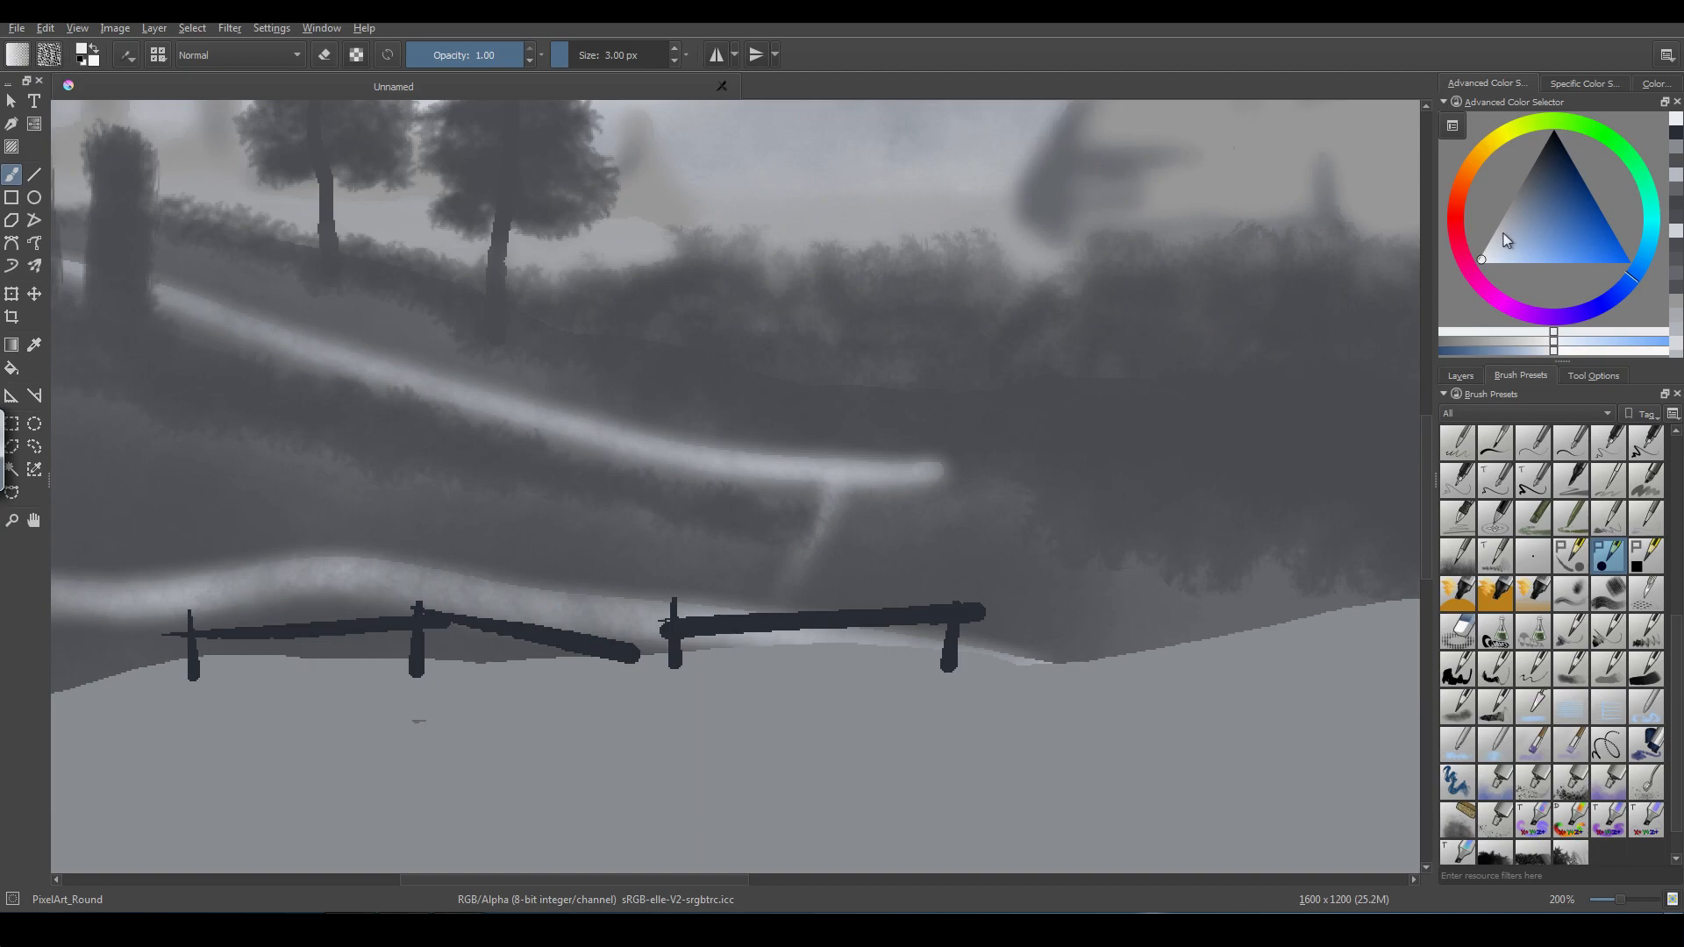
# - Pick a light grey and add thin highlight lines along the fence posts and rails
pyautogui.click(1499, 231)
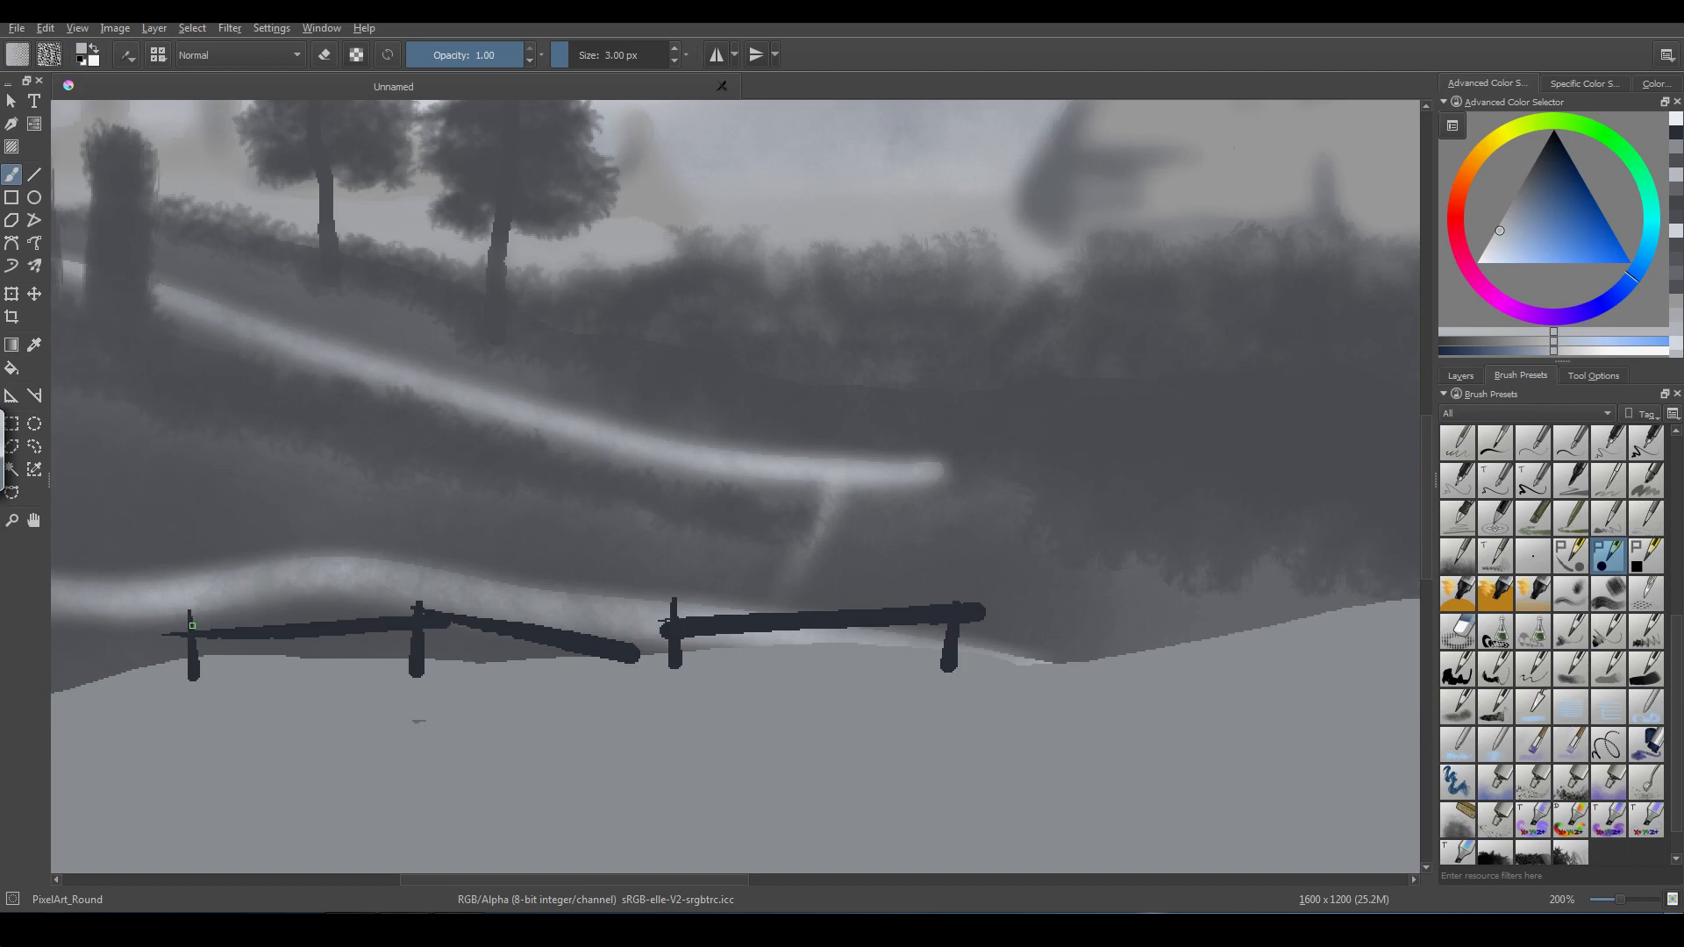
pyautogui.moveTo(192, 625); pyautogui.dragTo(194, 635)
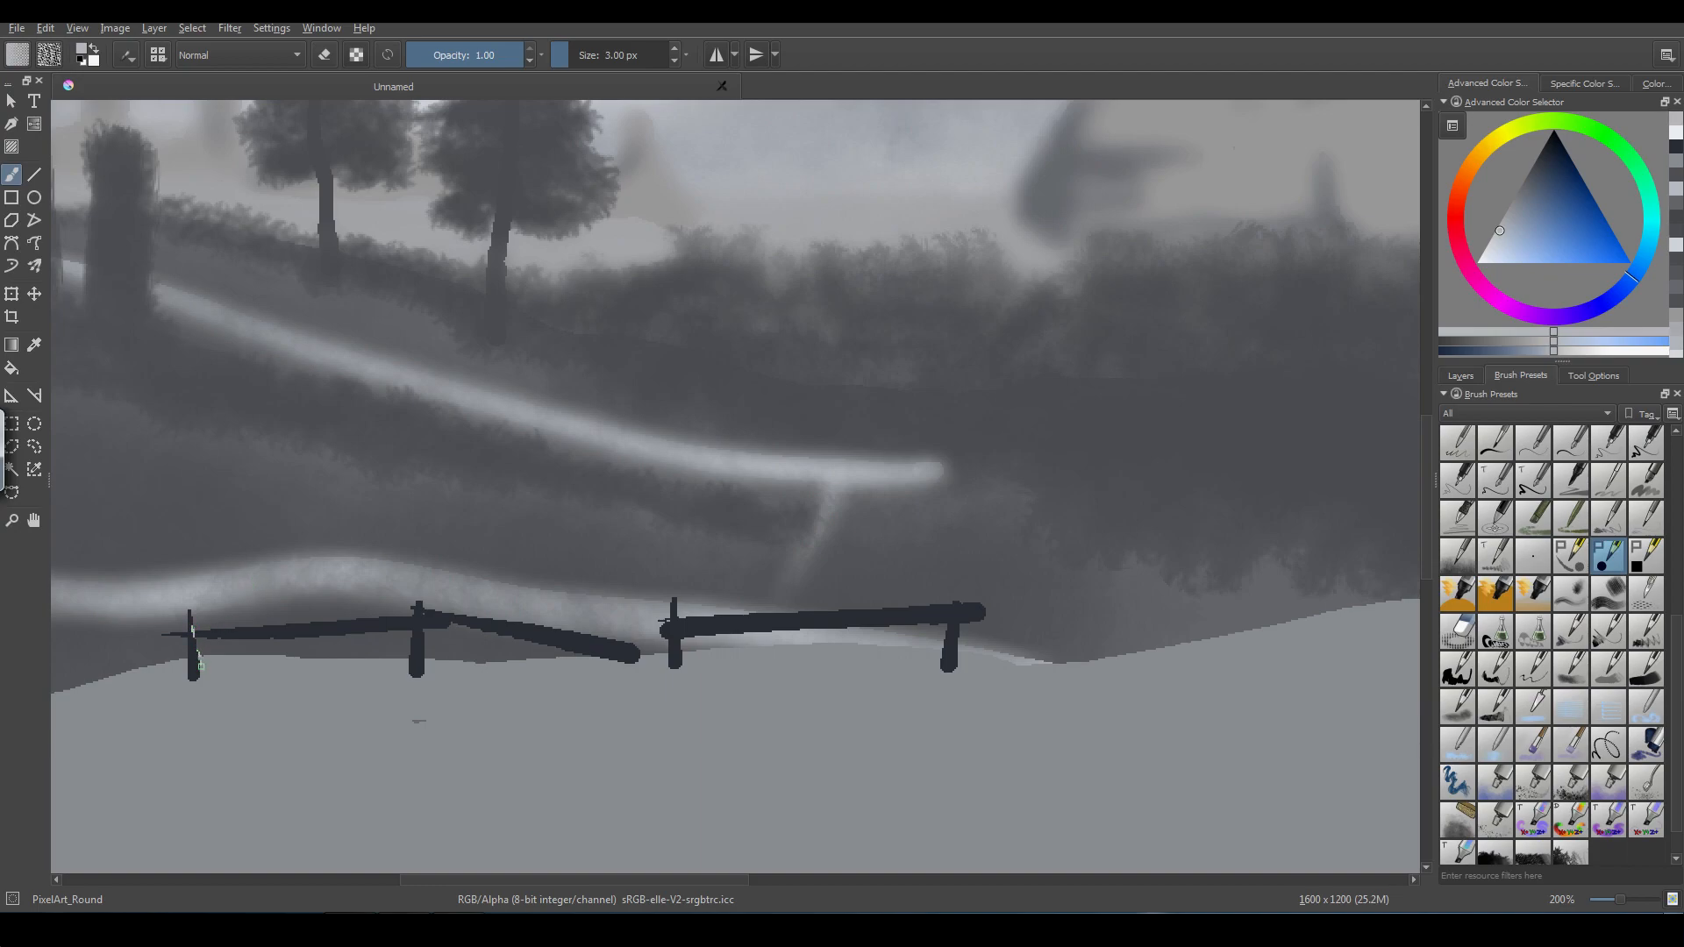
pyautogui.hotkey('ctrl', 'z')
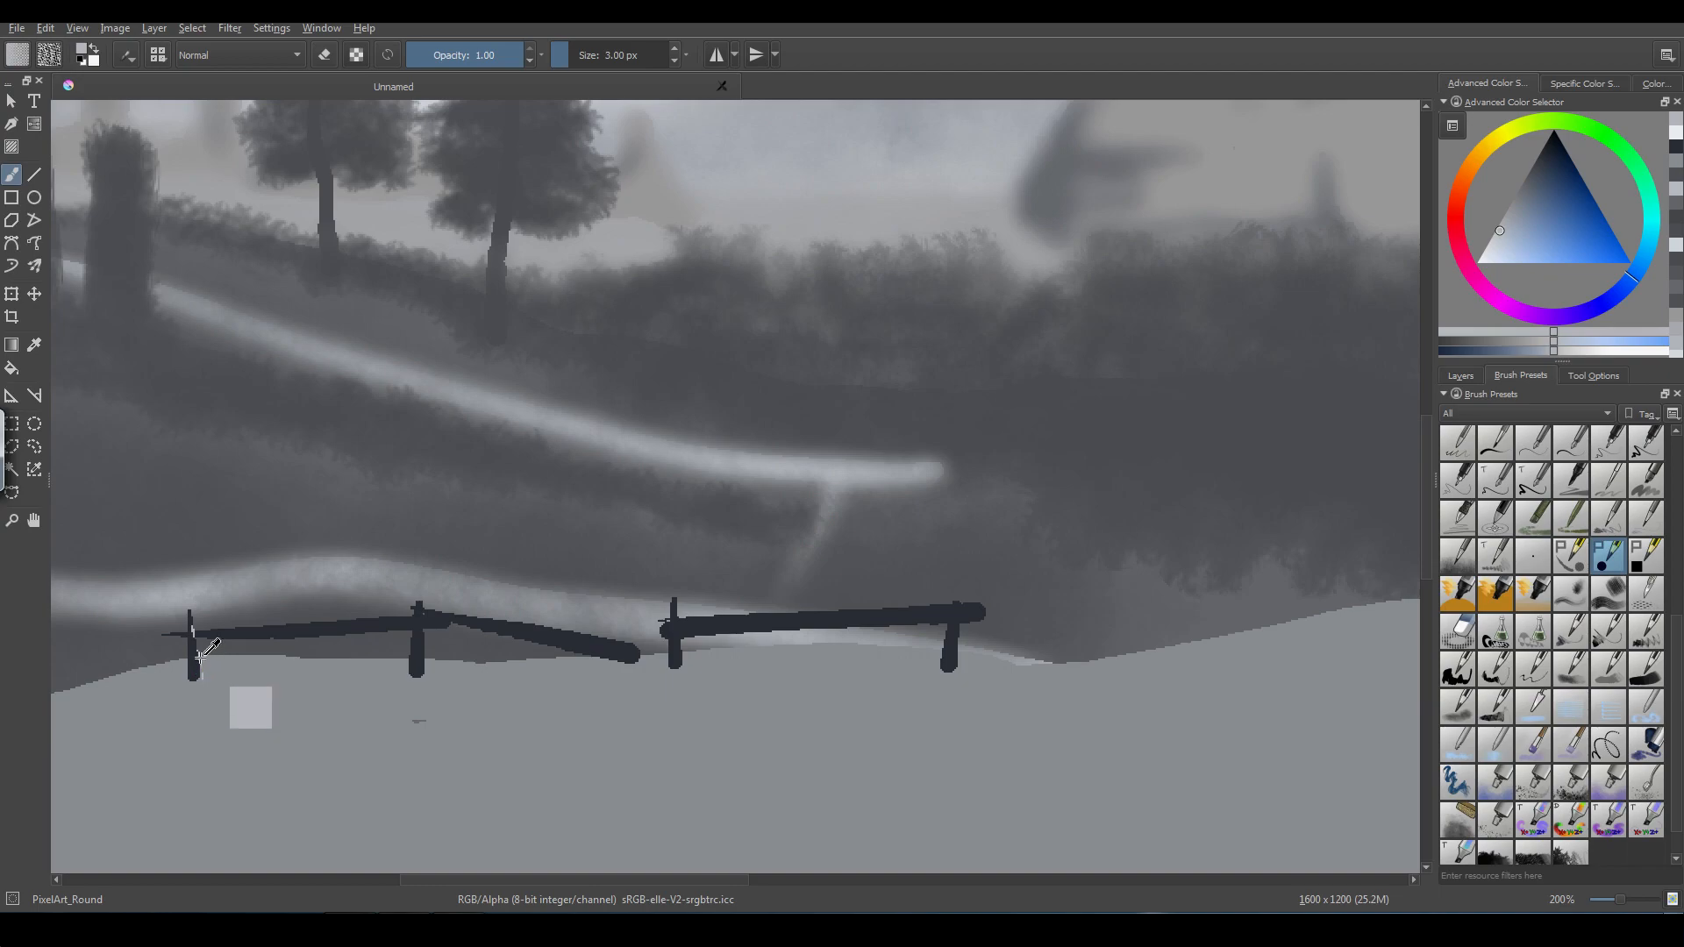
pyautogui.hotkey('ctrl', 'z')
pyautogui.hotkey('ctrl', 'z')
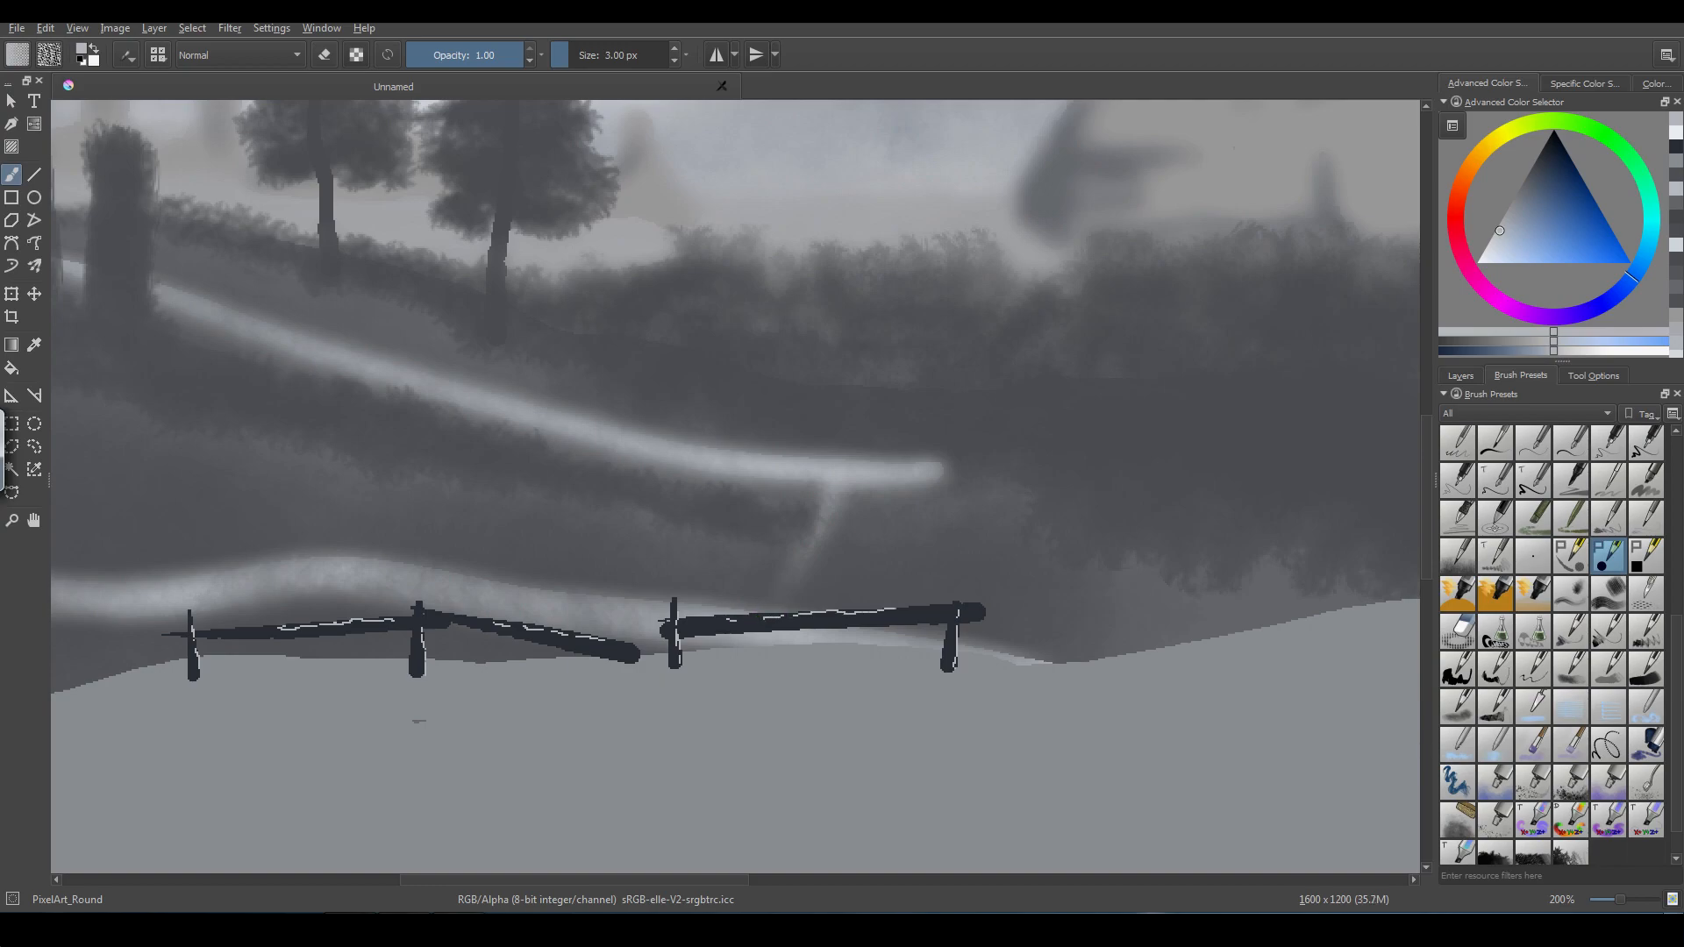
# - Switch to the FX_blur_light brush, reduce it to 16 px and soften the highlights on the fence posts and rails
pyautogui.scroll(-3, 956, 629)
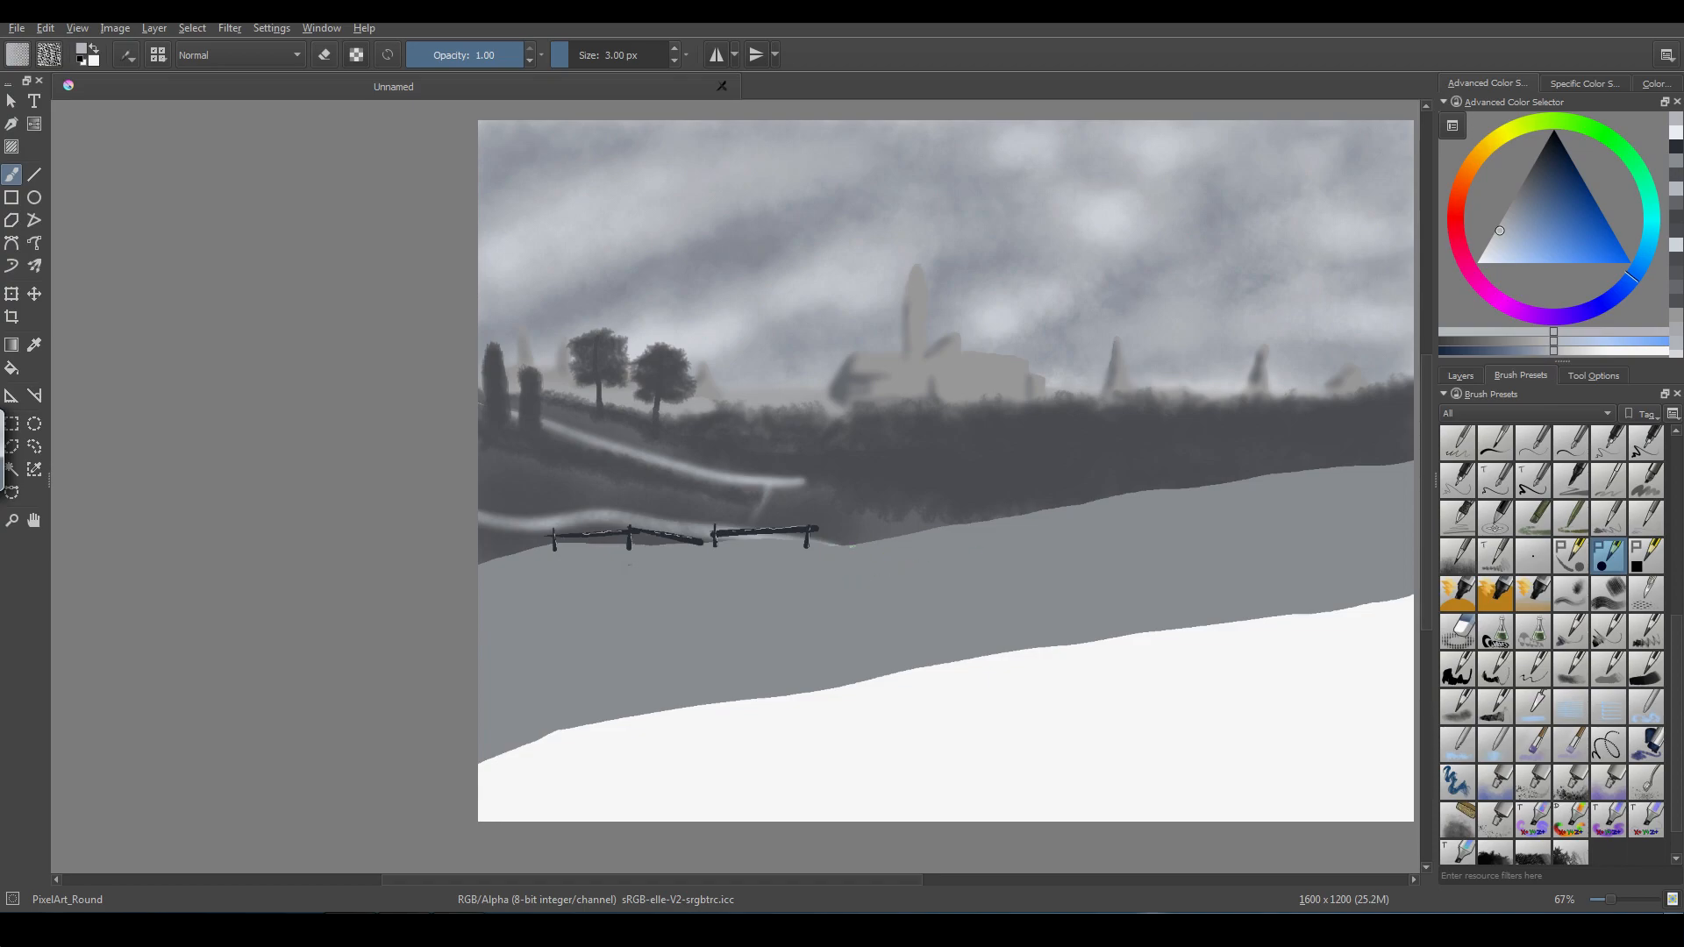
pyautogui.scroll(1, 734, 483)
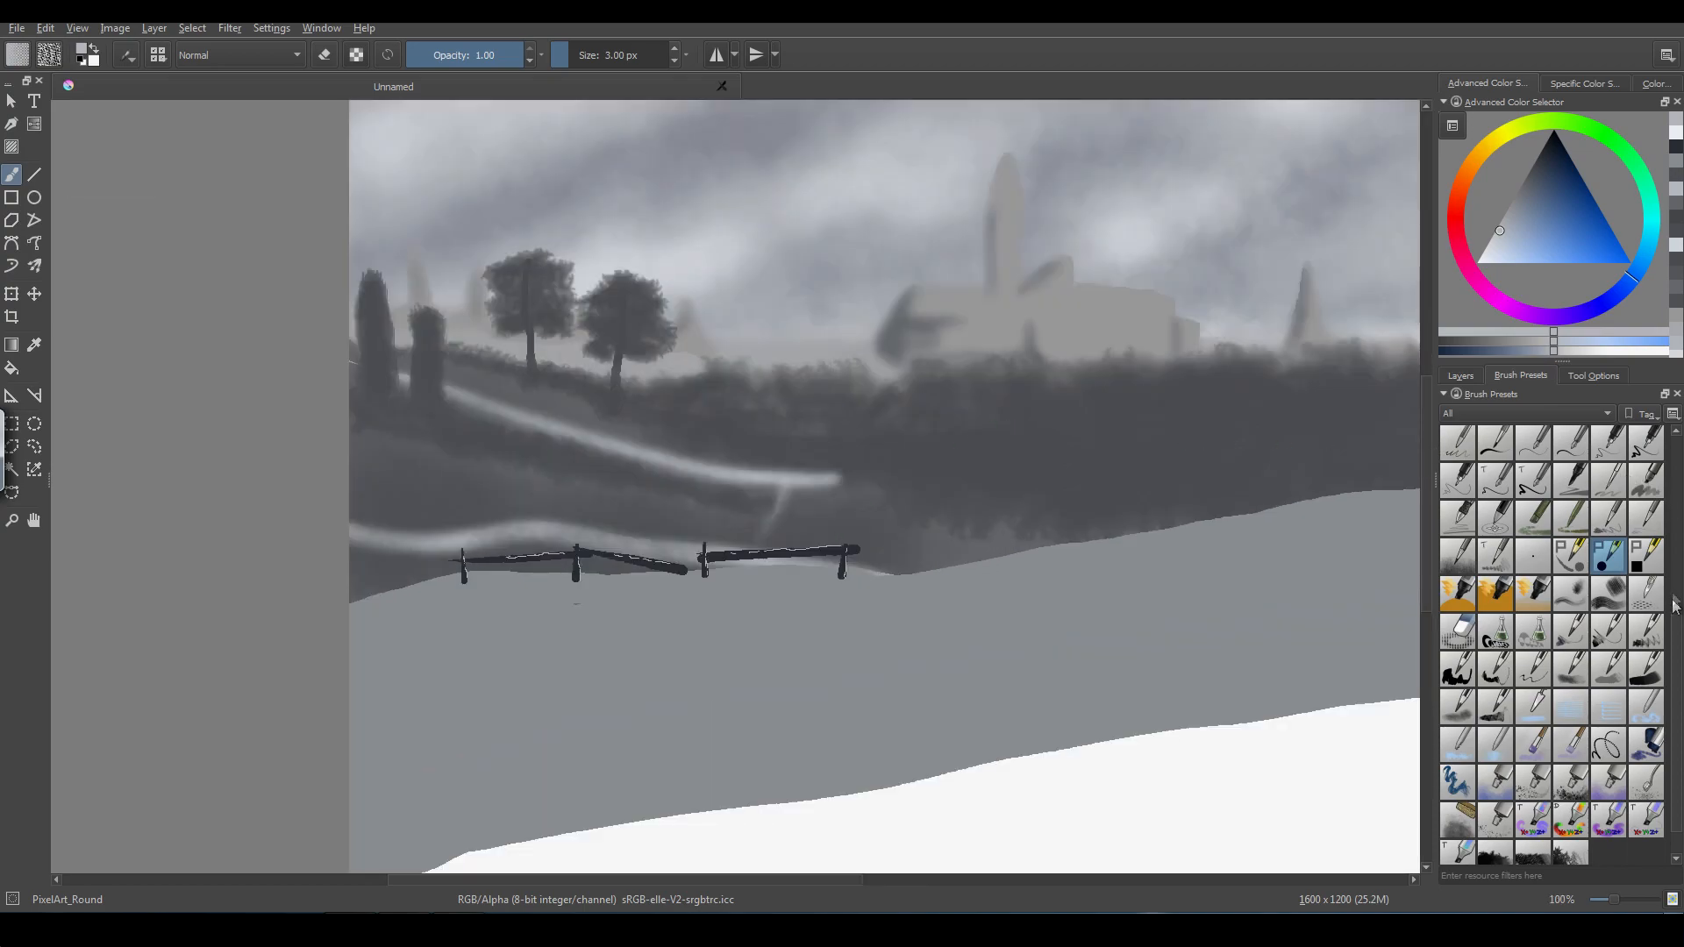
pyautogui.scroll(4, 1680, 629)
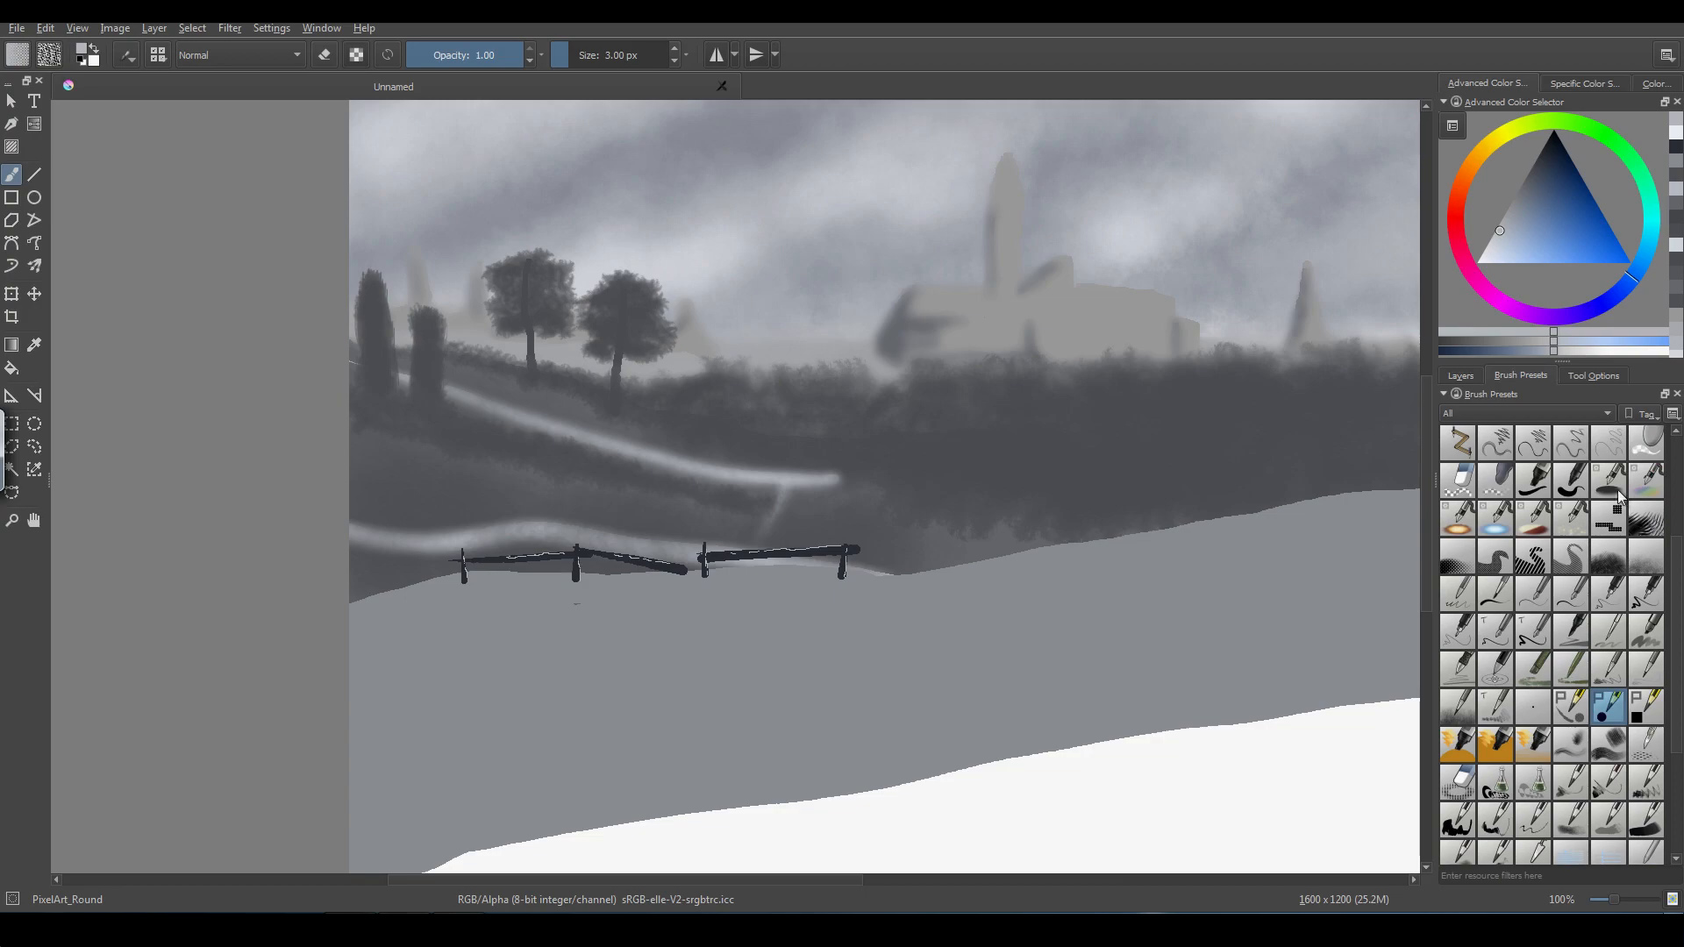
pyautogui.click(1614, 487)
pyautogui.scroll(-1, 517, 513)
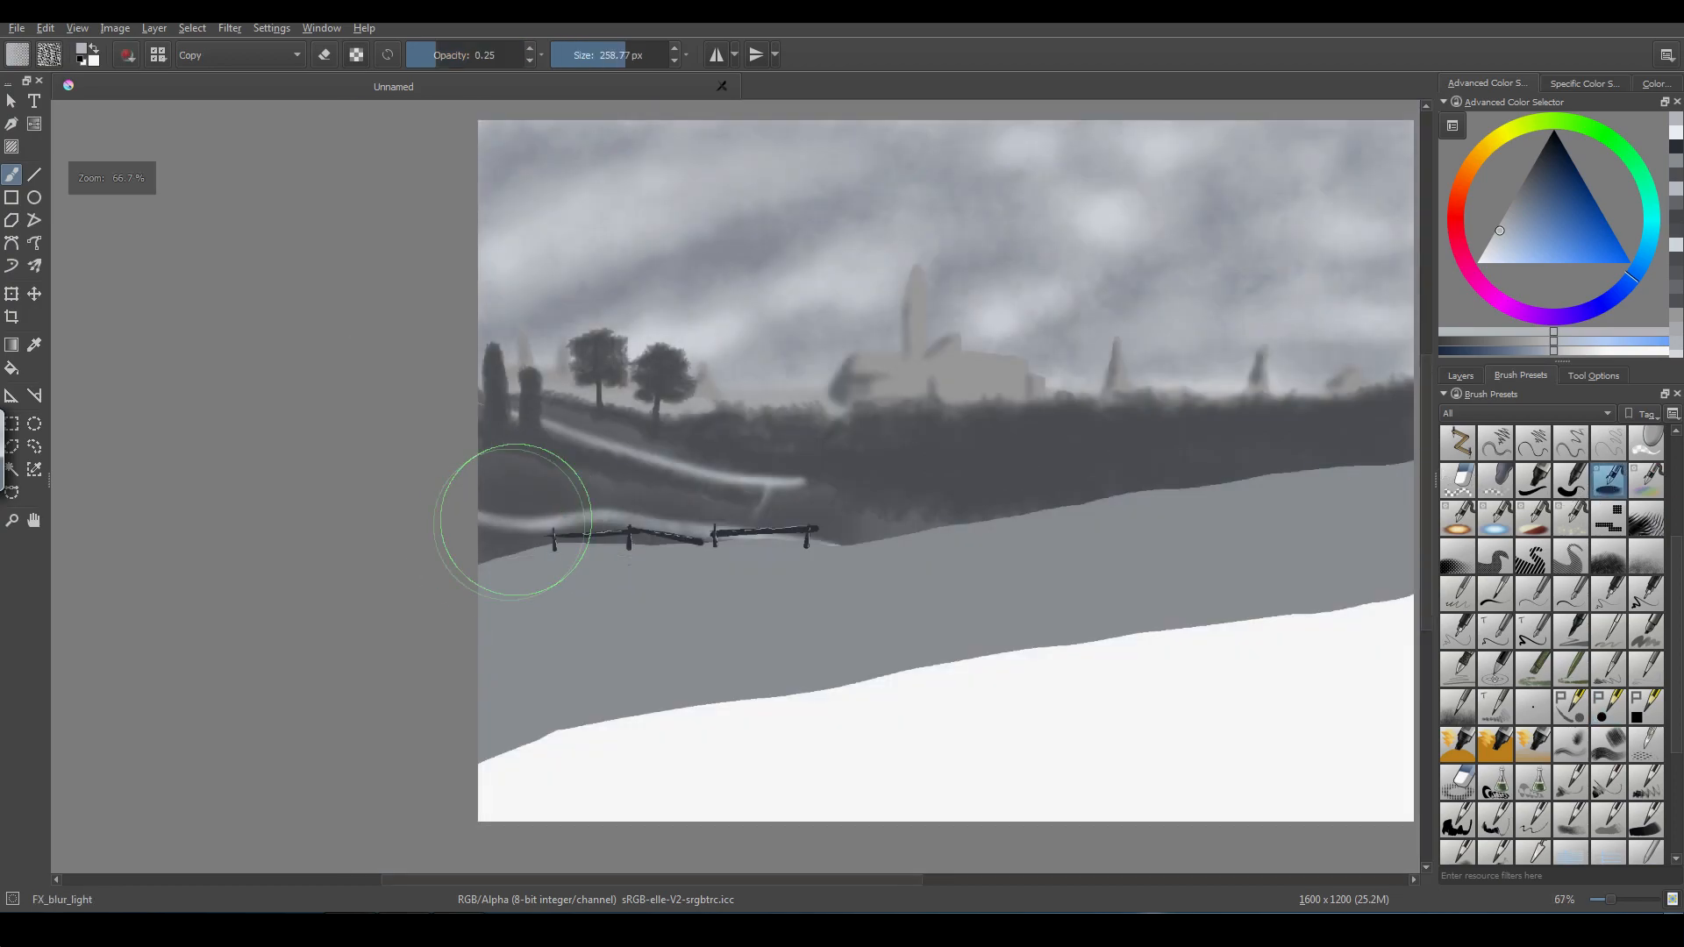
pyautogui.scroll(1, 538, 507)
pyautogui.hotkey('ctrl', '+')
pyautogui.press('[')
pyautogui.press('[')
pyautogui.press('[')
pyautogui.press('[')
pyautogui.press('[')
pyautogui.press('[')
pyautogui.press('[')
pyautogui.press('[')
pyautogui.press('[')
pyautogui.press('[')
pyautogui.press('[')
pyautogui.press('[')
pyautogui.press('[')
pyautogui.press('[')
pyautogui.press('[')
pyautogui.press('[')
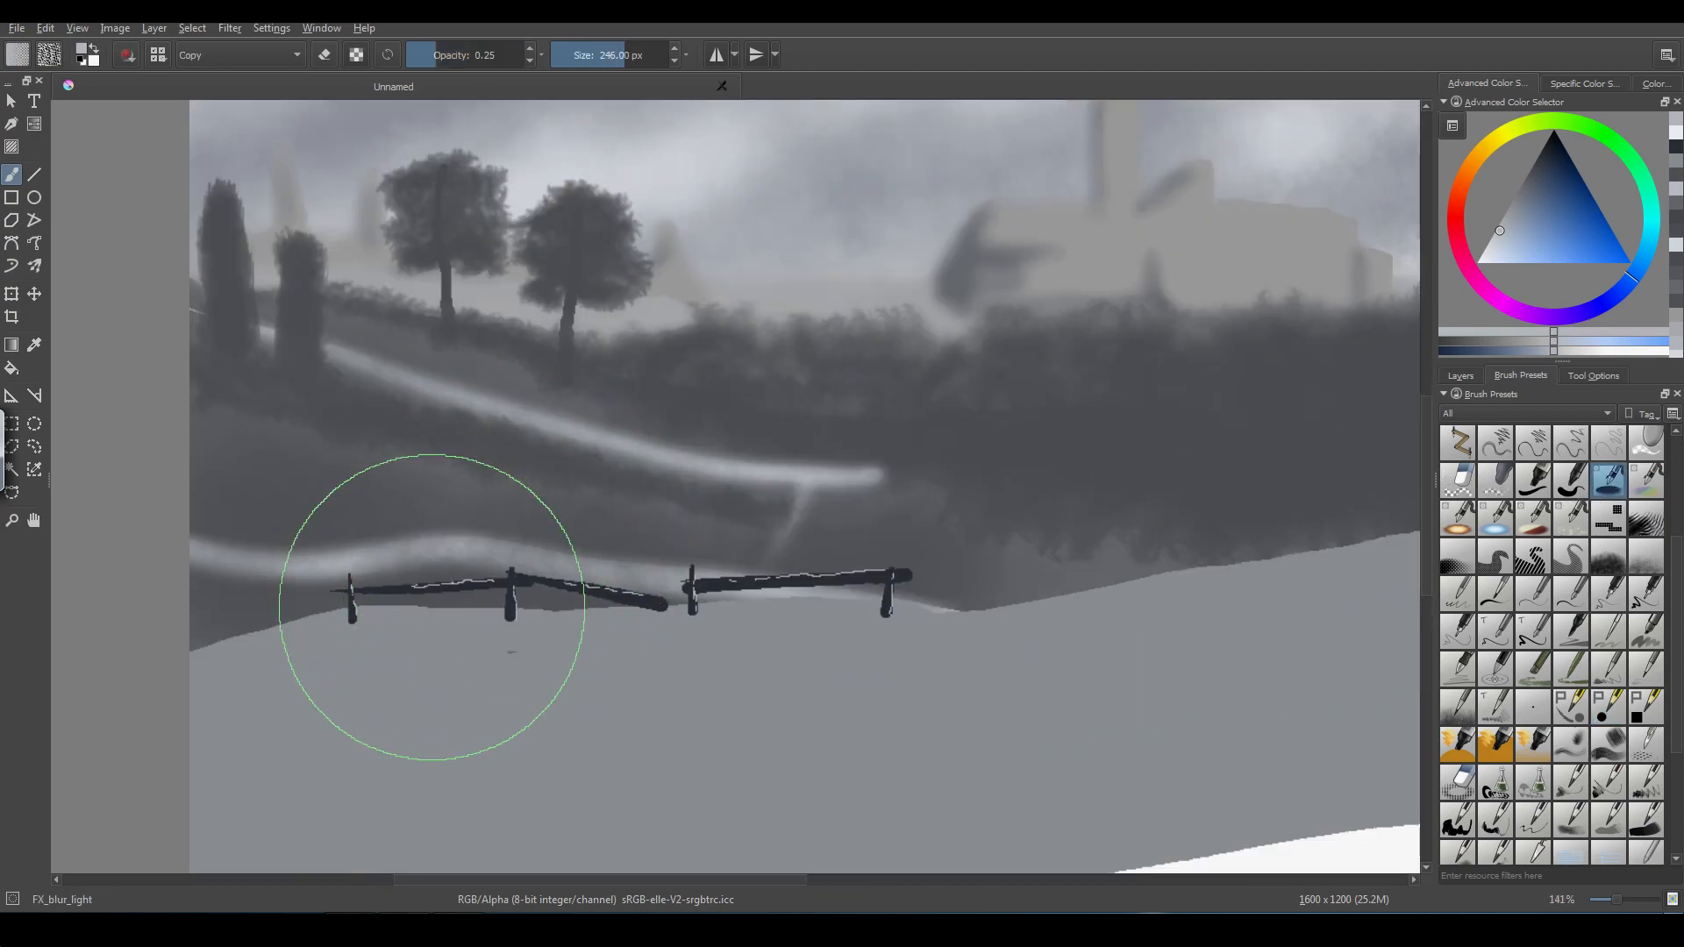
pyautogui.press('[')
pyautogui.press('[')
pyautogui.press('[')
pyautogui.press('[')
pyautogui.press('[')
pyautogui.press('[')
pyautogui.press('[')
pyautogui.press('[')
pyautogui.press('[')
pyautogui.press('[')
pyautogui.press('[')
pyautogui.press('[')
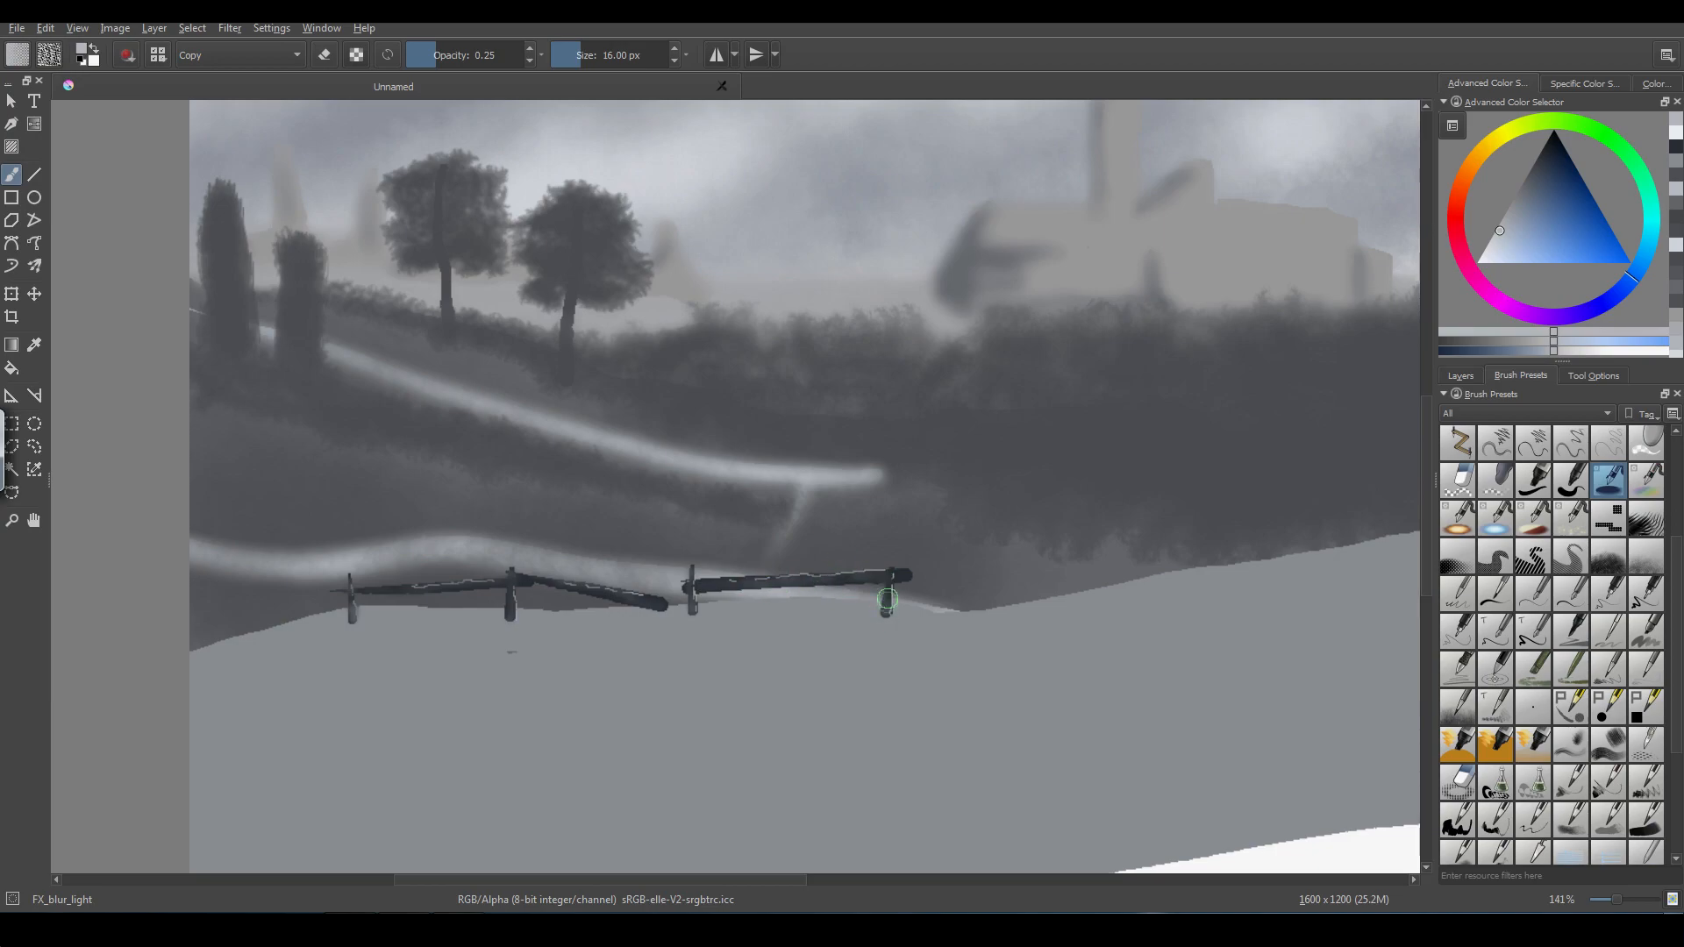
pyautogui.scroll(-2, 906, 551)
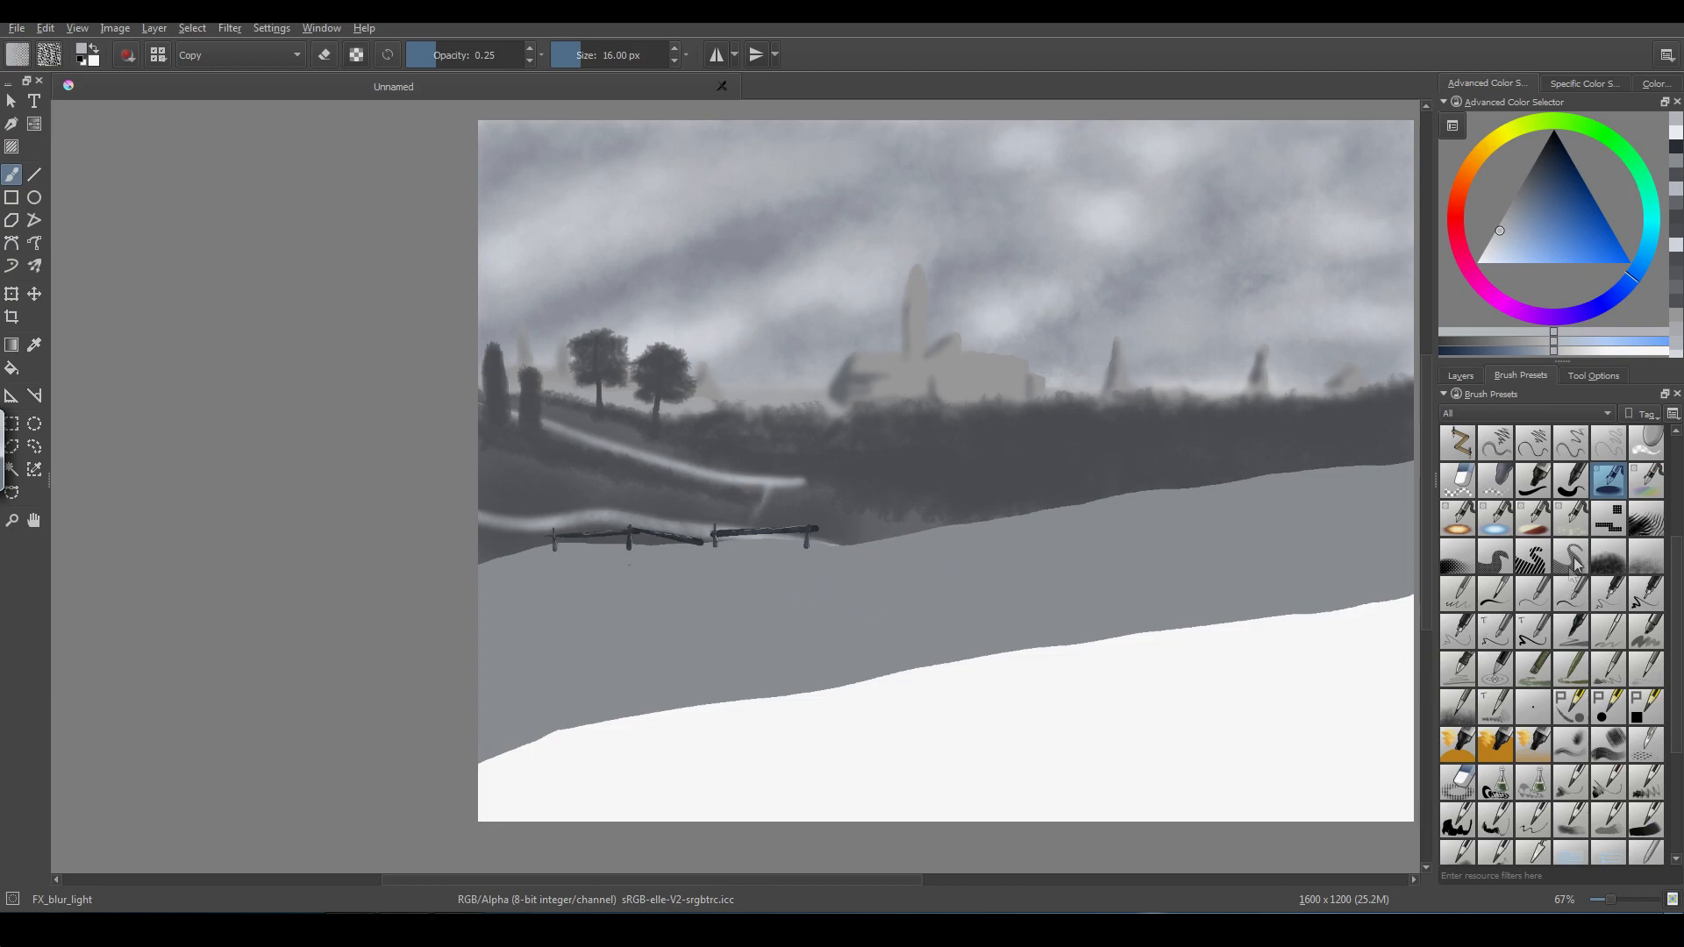
# - Switch to the Sponge_texture brush, reduce it to 118 px and paint a dark blue-grey patch on the foreground hill's left end
pyautogui.scroll(-3, 1543, 666)
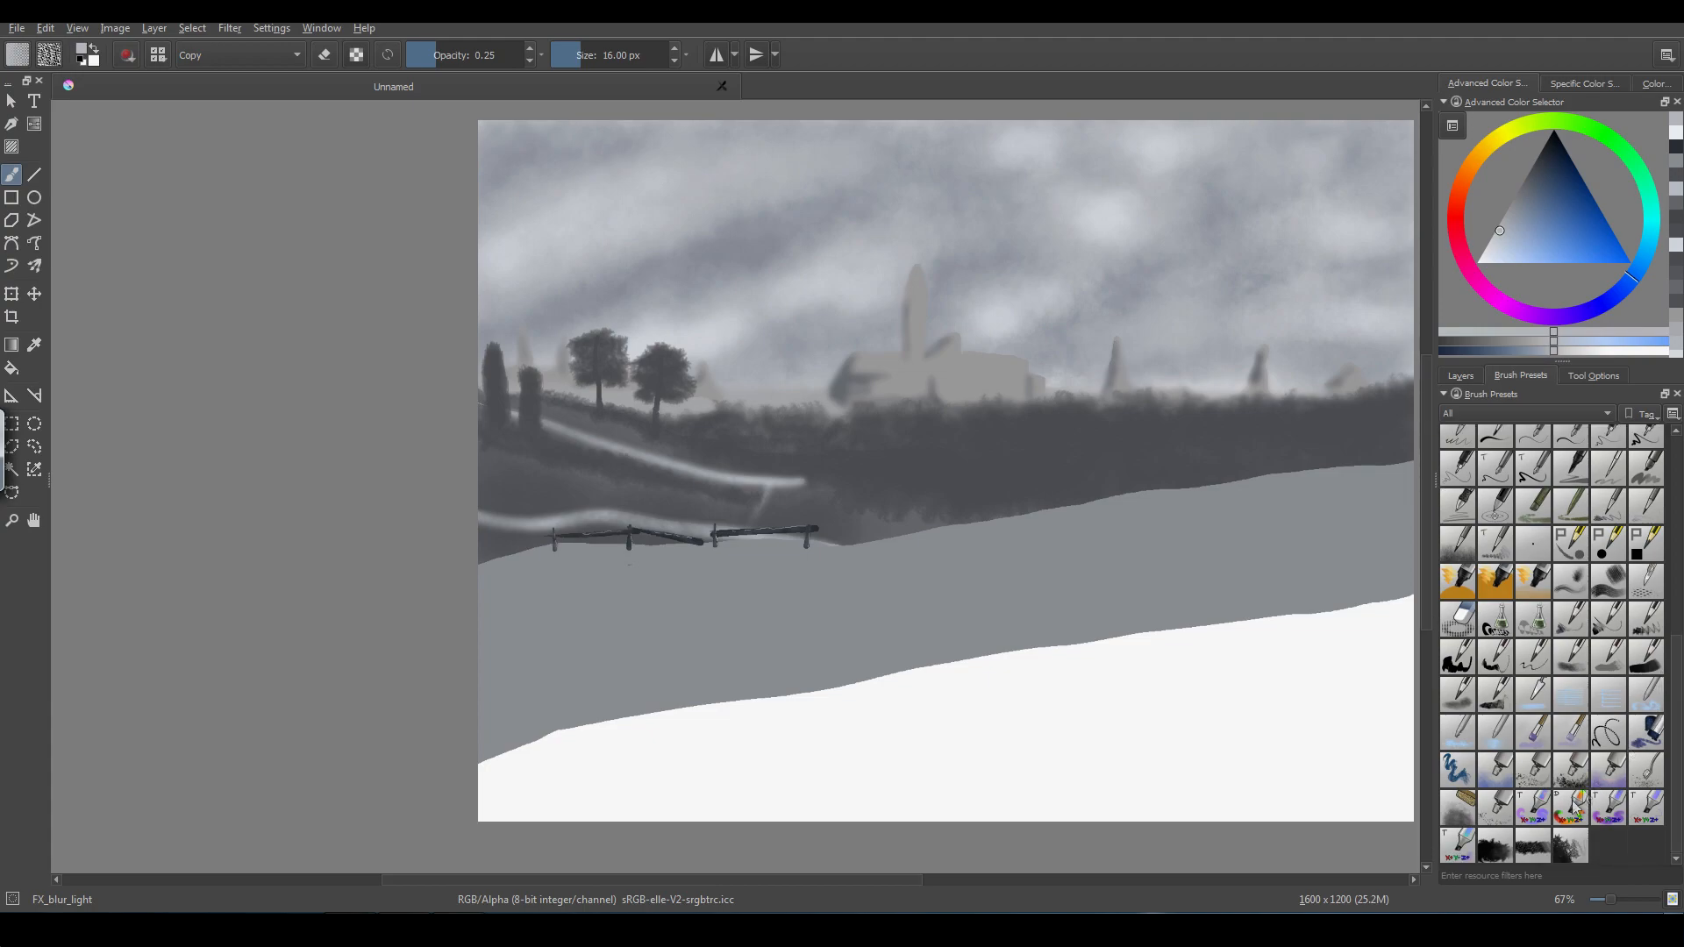
pyautogui.click(1449, 730)
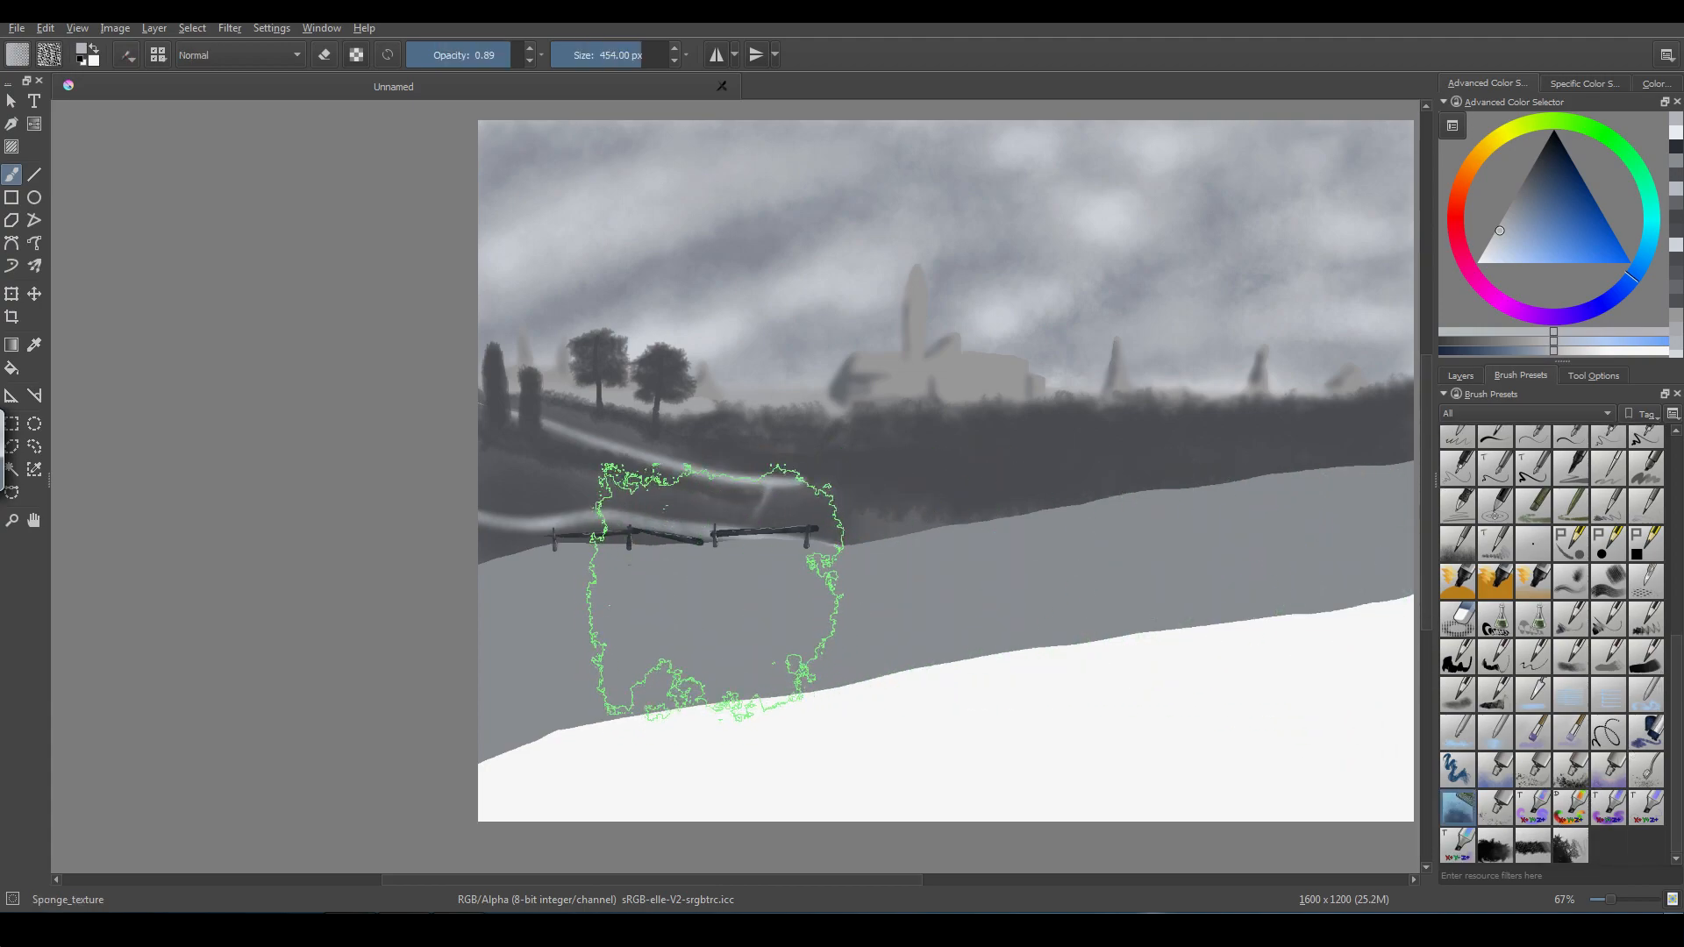
pyautogui.press('[')
pyautogui.press('[')
pyautogui.press('[')
pyautogui.press('[')
pyautogui.press('[')
pyautogui.press('[')
pyautogui.press('[')
pyautogui.press('[')
pyautogui.press('[')
pyautogui.press('[')
pyautogui.press('[')
pyautogui.press('[')
pyautogui.press('[')
pyautogui.press('[')
pyautogui.press('[')
pyautogui.press('[')
pyautogui.press('[')
pyautogui.press('[')
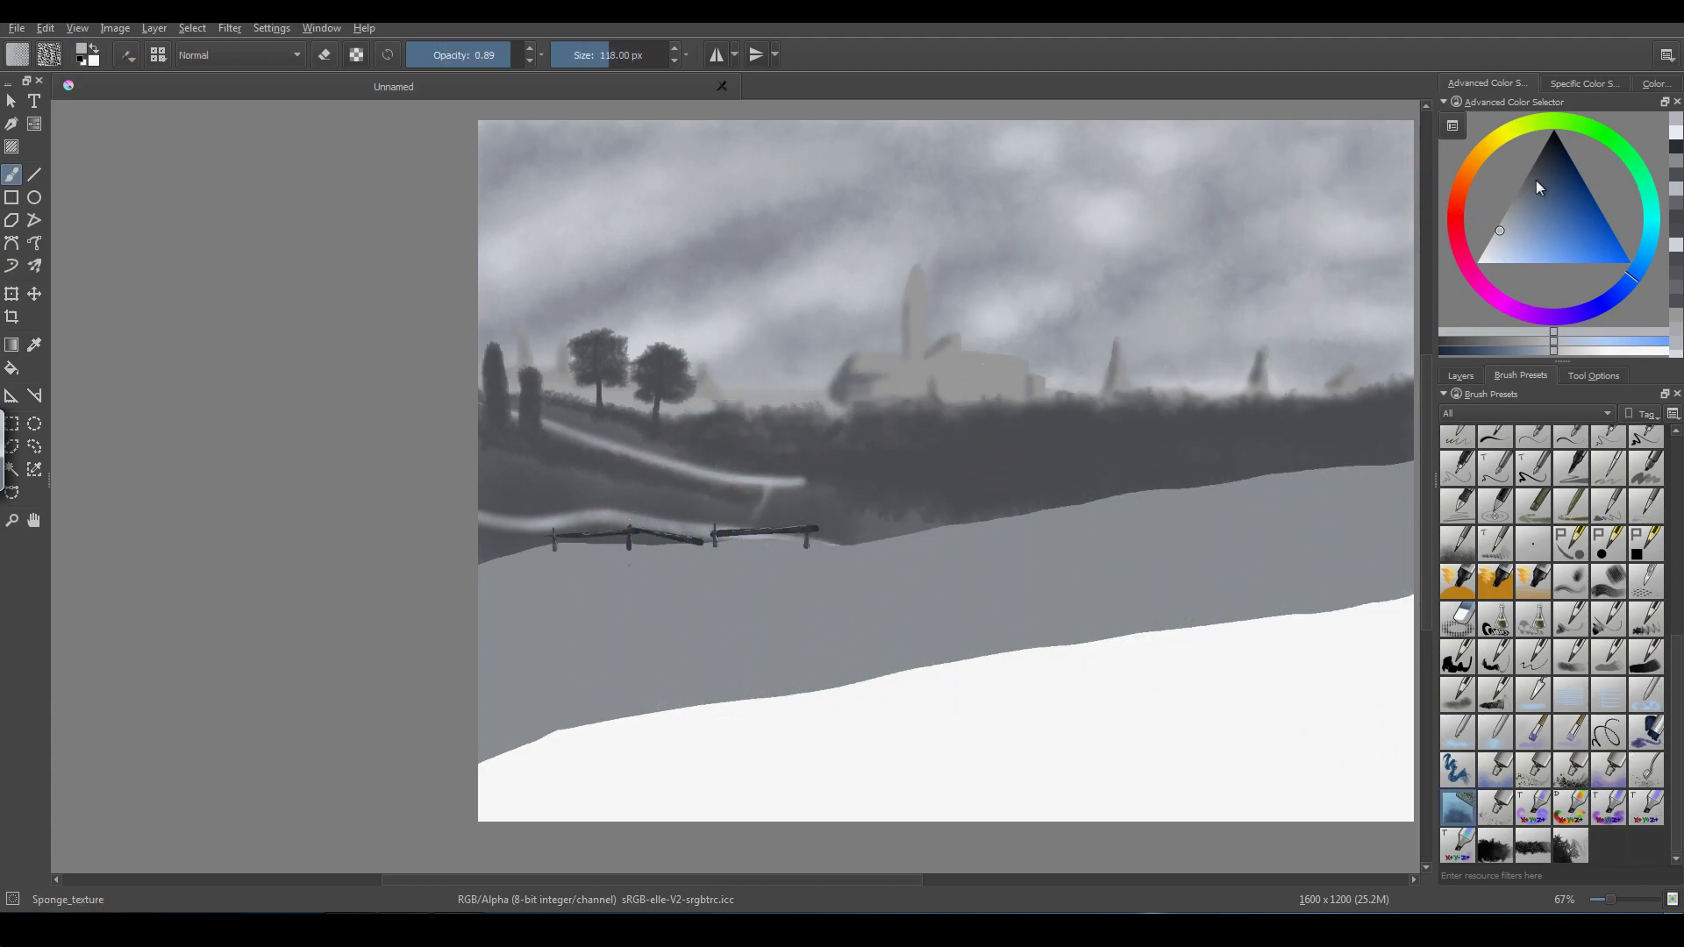
pyautogui.click(1537, 169)
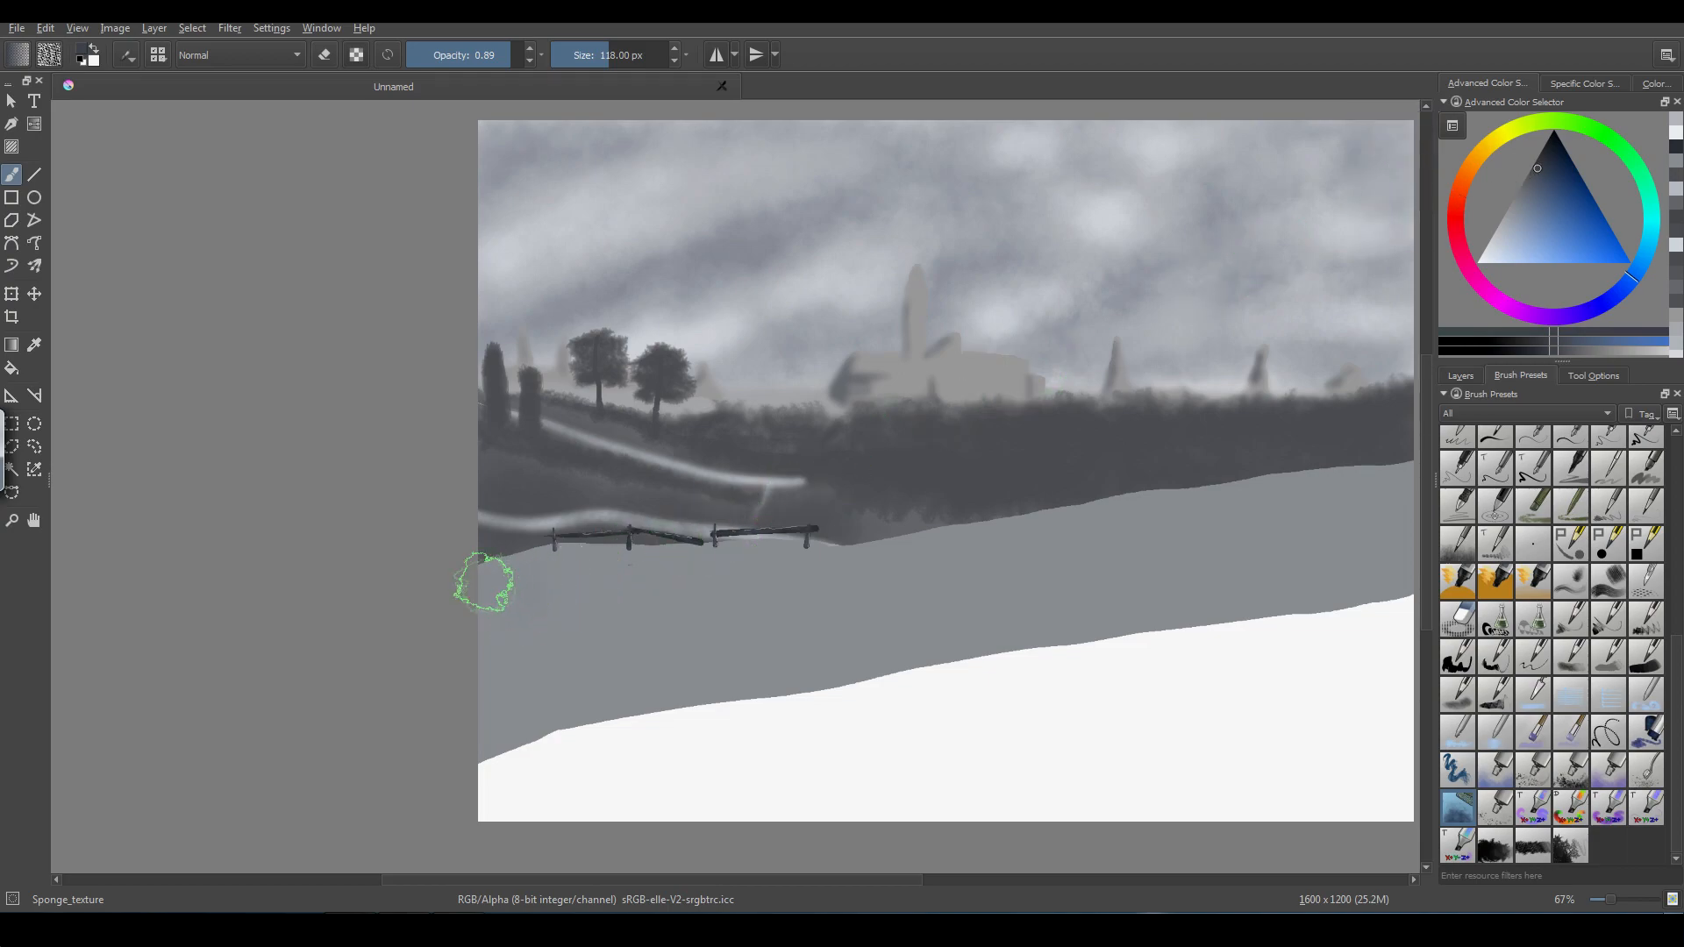
pyautogui.moveTo(483, 581)
pyautogui.mouseDown()
pyautogui.moveTo(555, 594)
pyautogui.moveTo(569, 570)
pyautogui.moveTo(474, 590)
pyautogui.mouseUp()
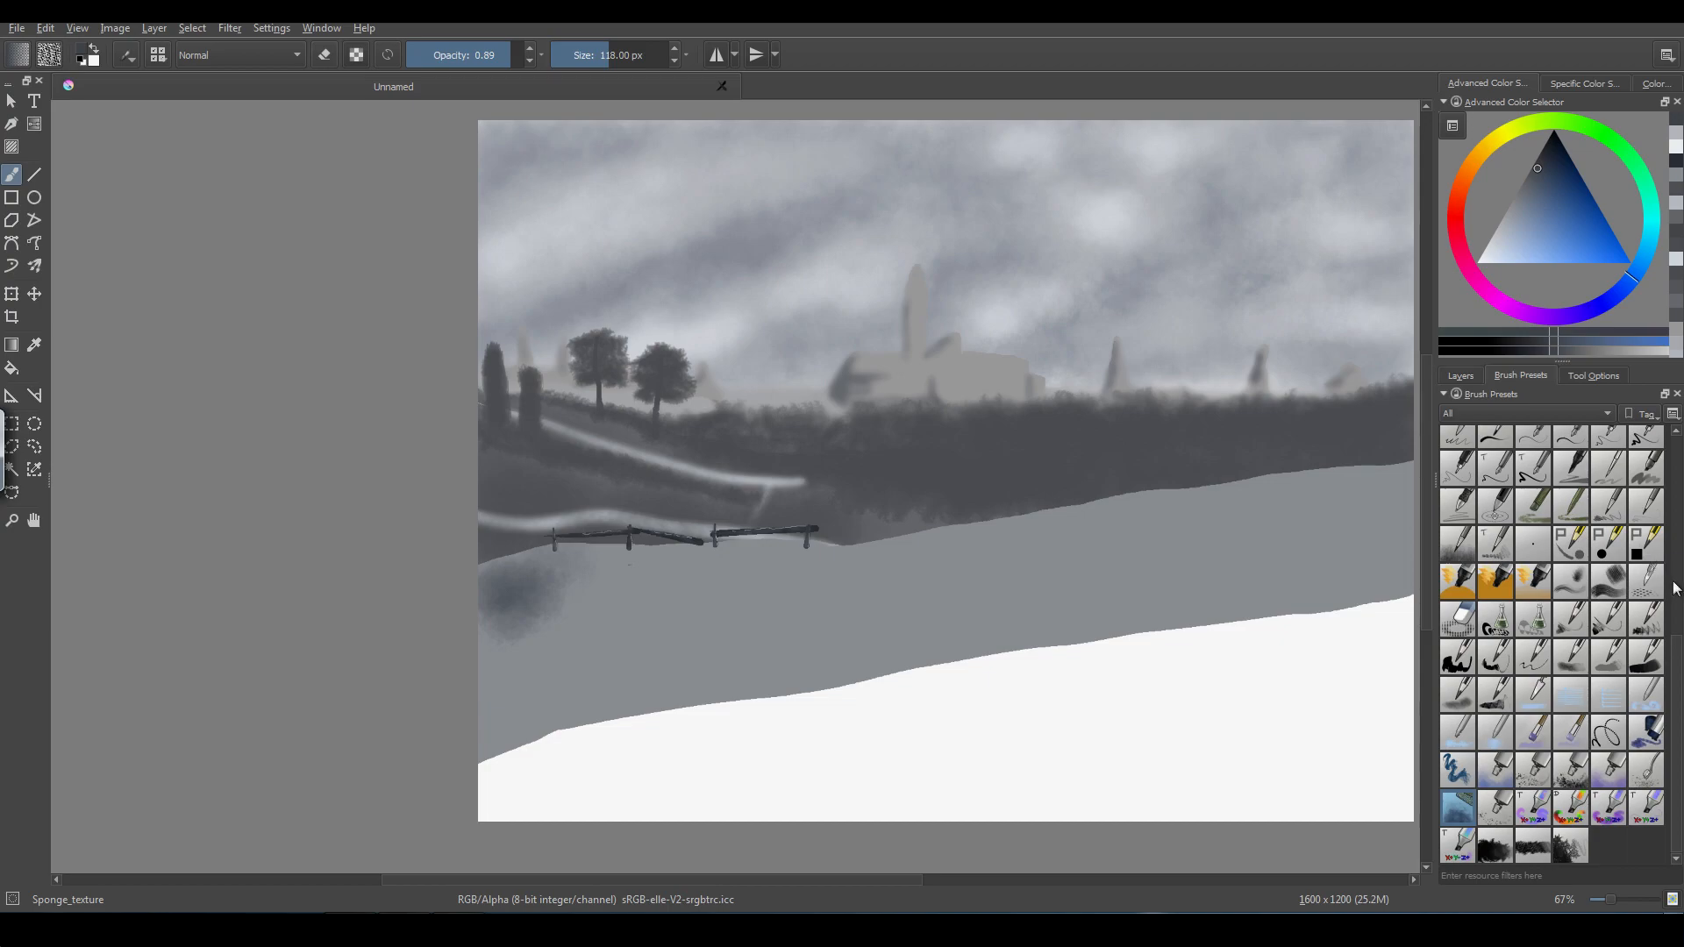
# - Switch to the FX_blur_light brush and soften the dark patch on the foreground hill
pyautogui.moveTo(1677, 654); pyautogui.dragTo(1678, 535)
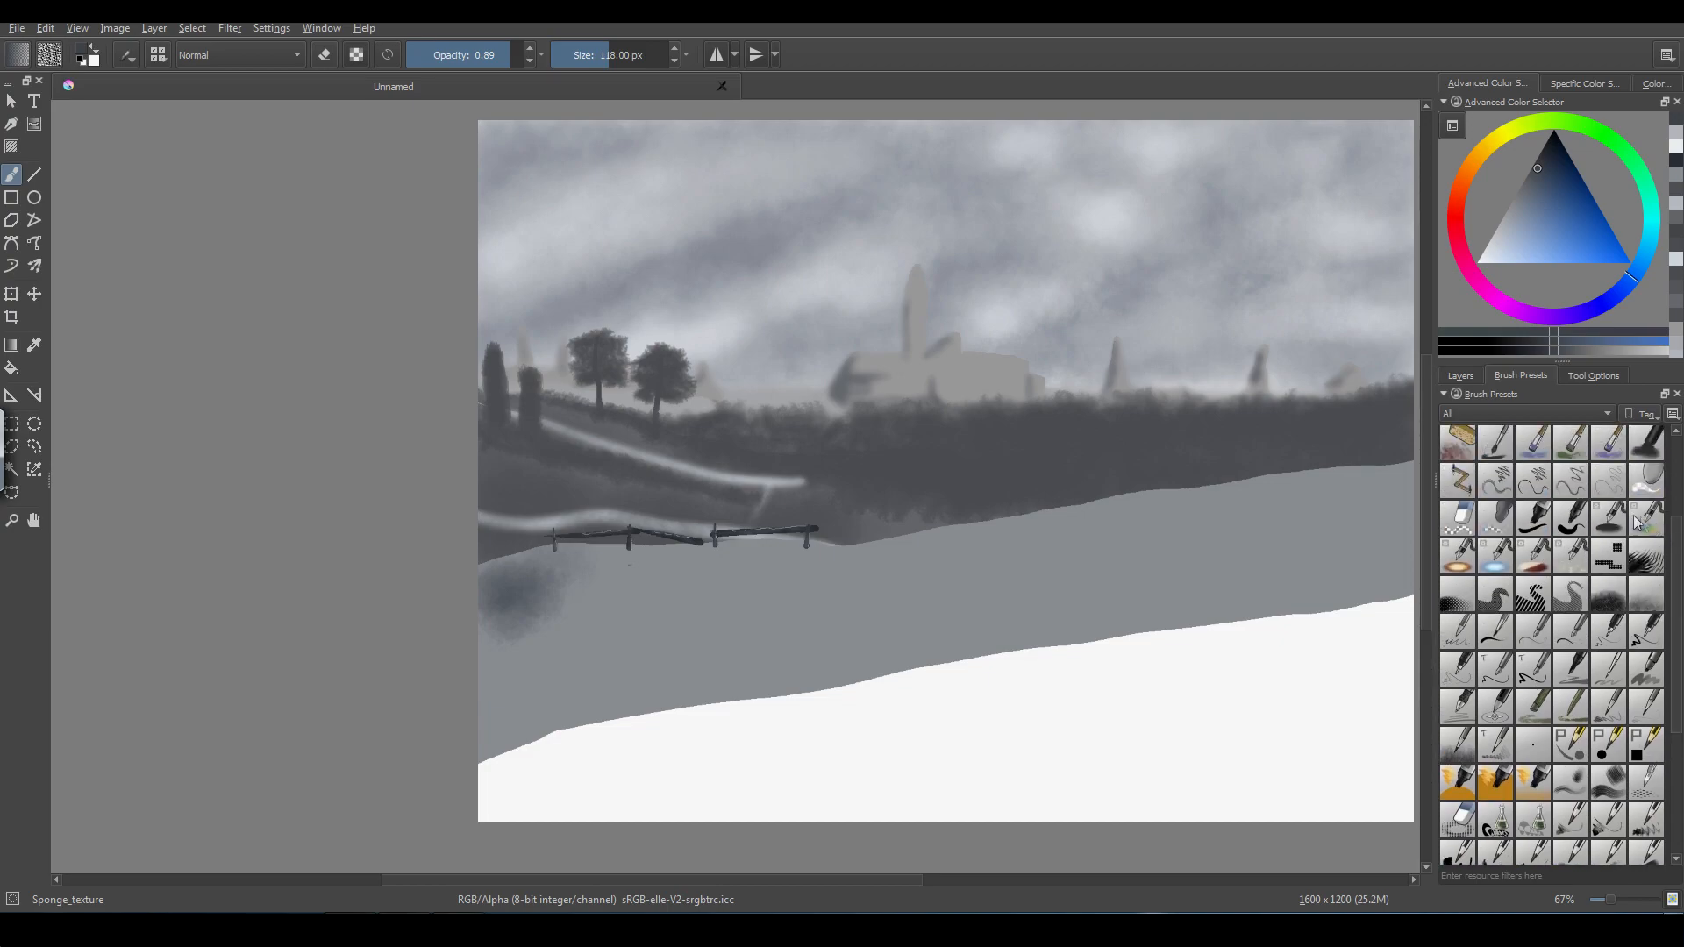
pyautogui.click(1609, 518)
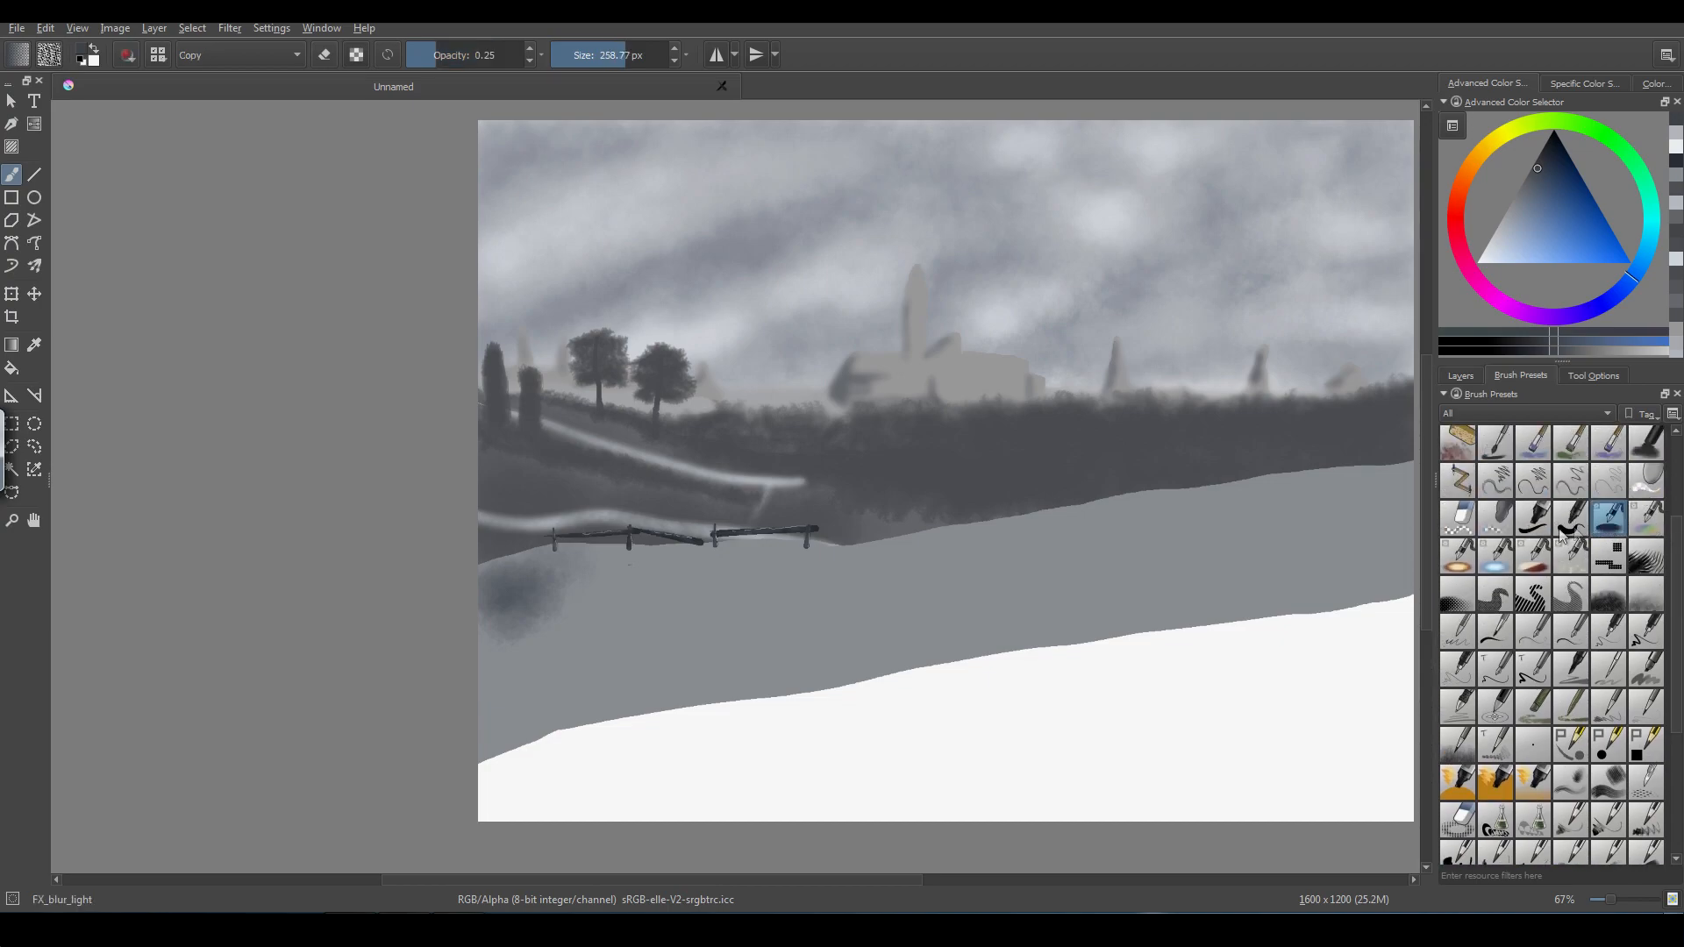
pyautogui.moveTo(524, 619)
pyautogui.mouseDown()
pyautogui.moveTo(501, 558)
pyautogui.moveTo(421, 602)
pyautogui.mouseUp()
pyautogui.press(']')
pyautogui.moveTo(503, 534)
pyautogui.mouseDown()
pyautogui.moveTo(505, 553)
pyautogui.moveTo(538, 559)
pyautogui.mouseUp()
# - Reduce the blur brush to 47 px and soften the foreground hill's upper edge at its left end
pyautogui.hotkey('ctrl', '+')
pyautogui.press('[')
pyautogui.press('[')
pyautogui.press('[')
pyautogui.press('[')
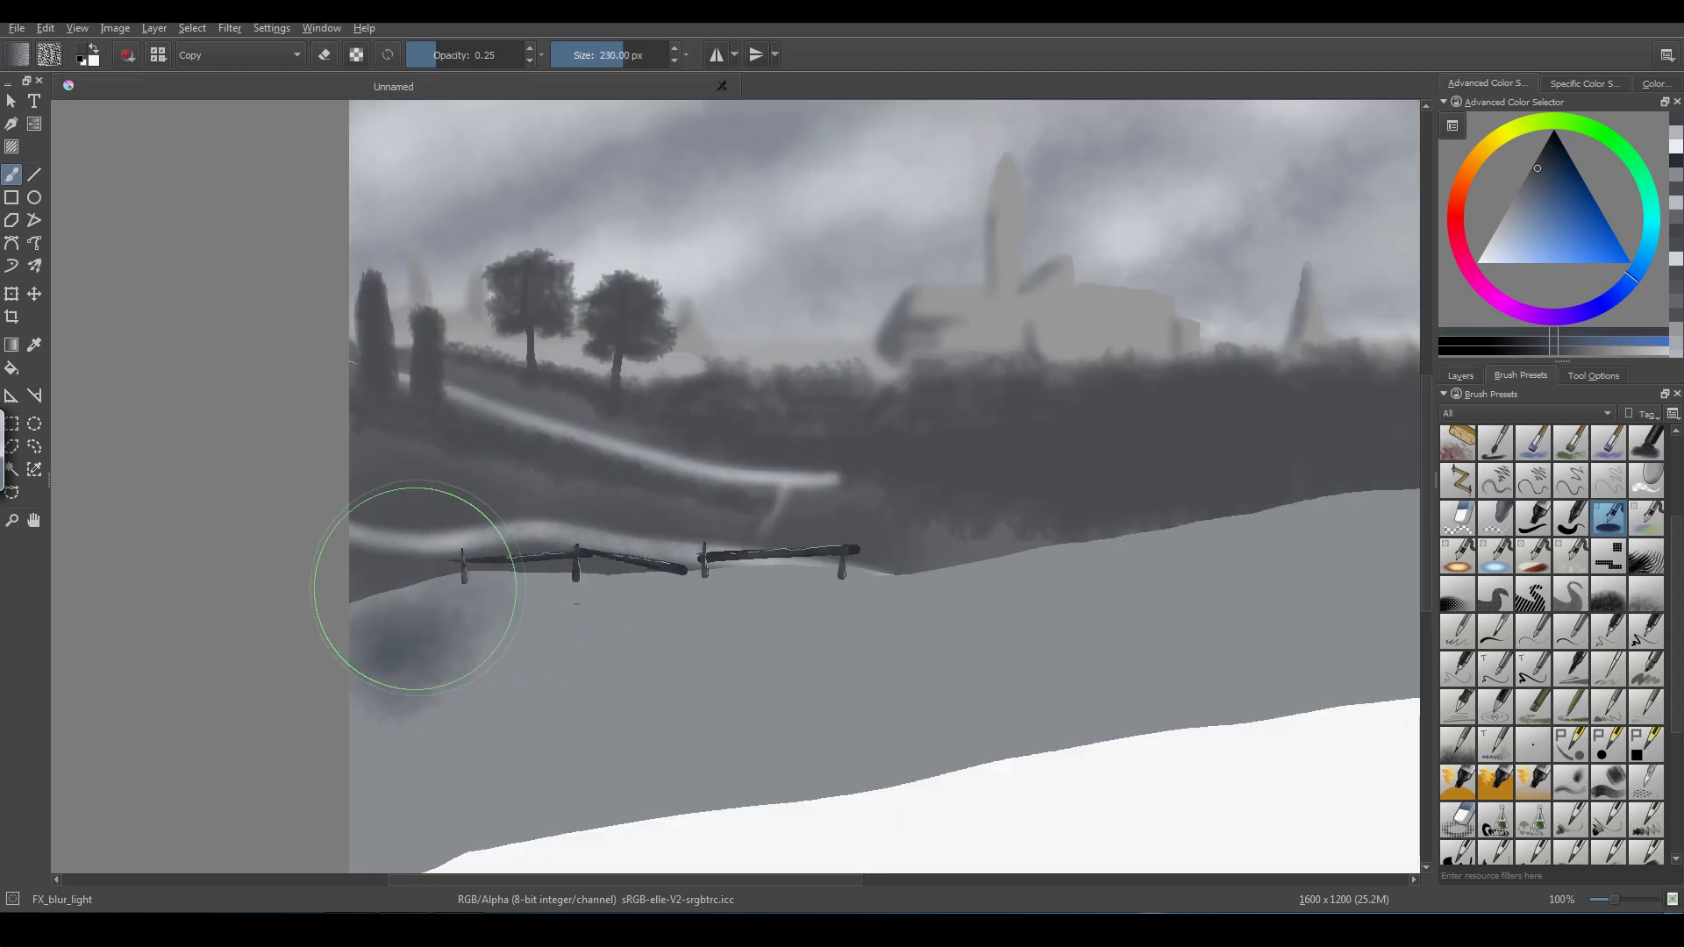
pyautogui.press('[')
pyautogui.press('[')
pyautogui.press('[')
pyautogui.press('[')
pyautogui.press('[')
pyautogui.press('[')
pyautogui.press('[')
pyautogui.press('[')
pyautogui.press('[')
pyautogui.press('[')
pyautogui.press('[')
pyautogui.press('[')
pyautogui.press('[')
pyautogui.press('[')
pyautogui.press('[')
pyautogui.press('[')
pyautogui.press('[')
pyautogui.press('[')
pyautogui.press('[')
pyautogui.press('[')
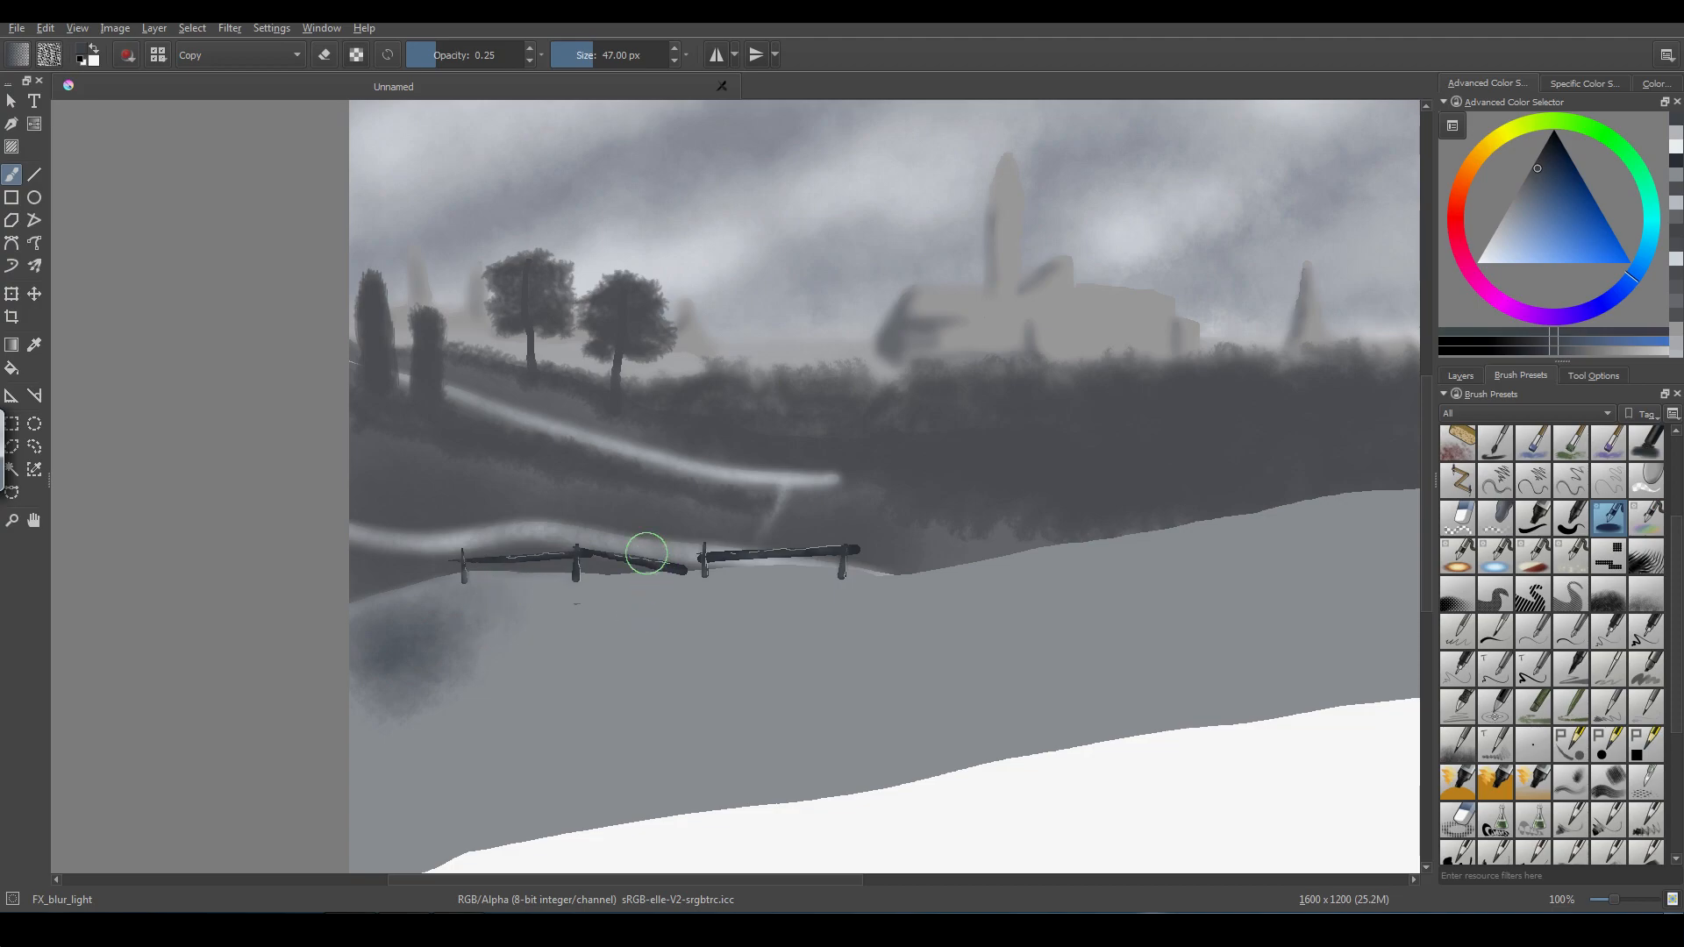
pyautogui.moveTo(521, 582); pyautogui.dragTo(477, 586)
# - Reduce the blur brush to 32 px and blur the hill's upper edge along and beyond the fence
pyautogui.press('[')
pyautogui.press('[')
pyautogui.press('[')
pyautogui.press('[')
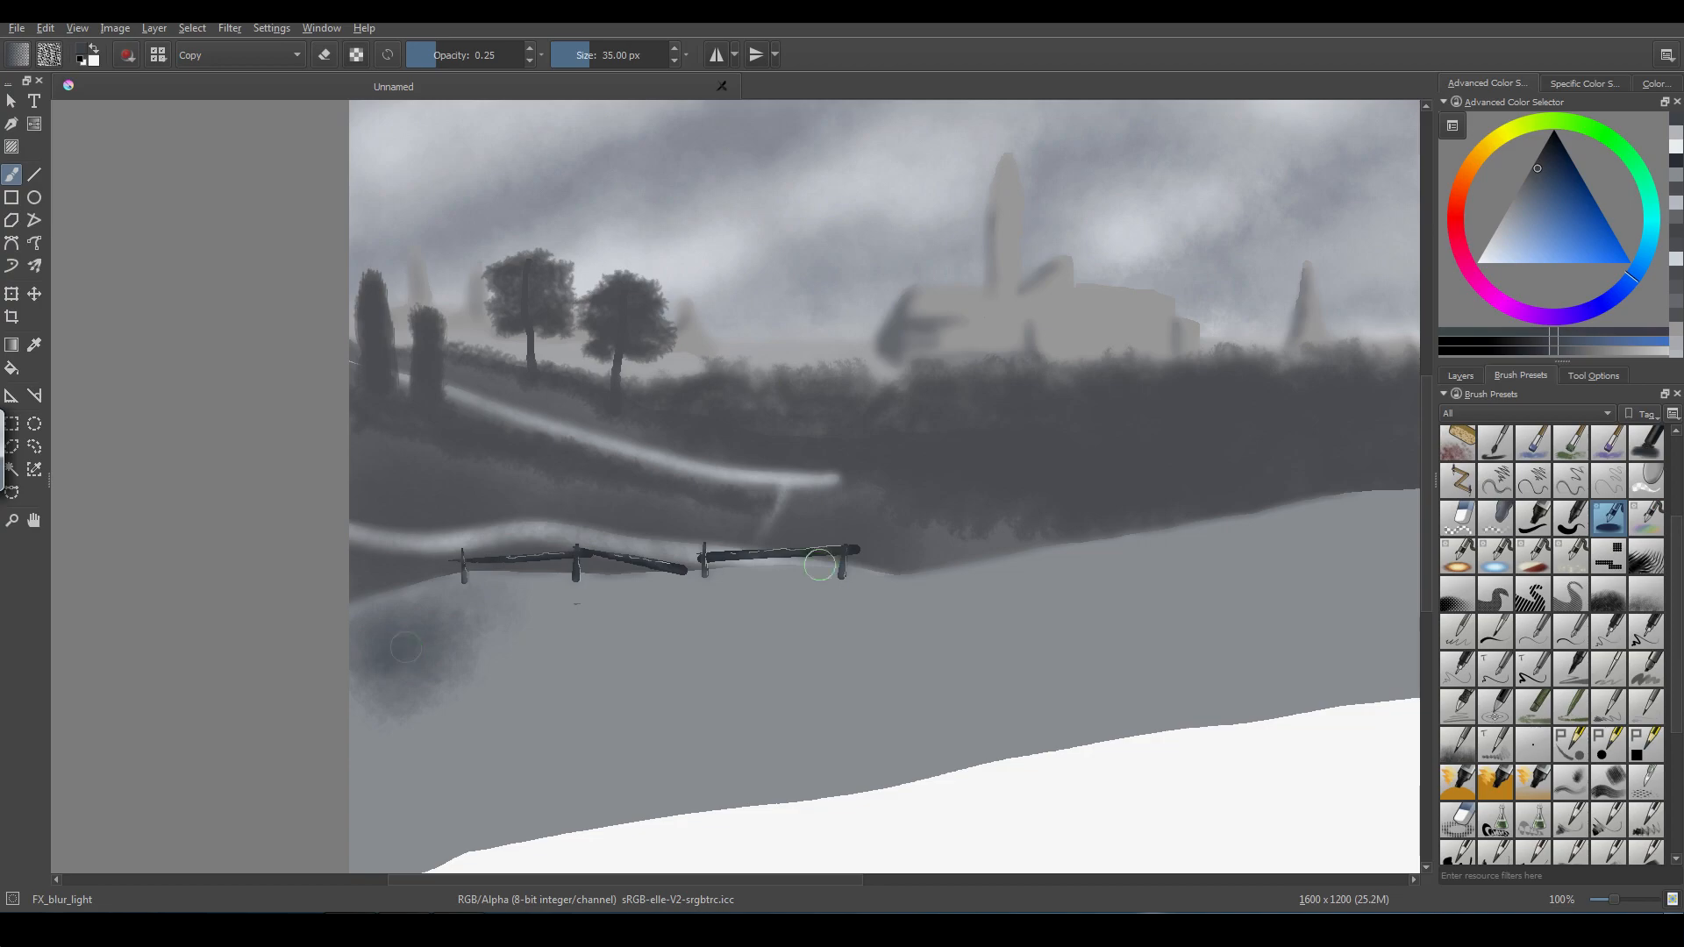
pyautogui.press('-')
pyautogui.press('-')
pyautogui.press('+')
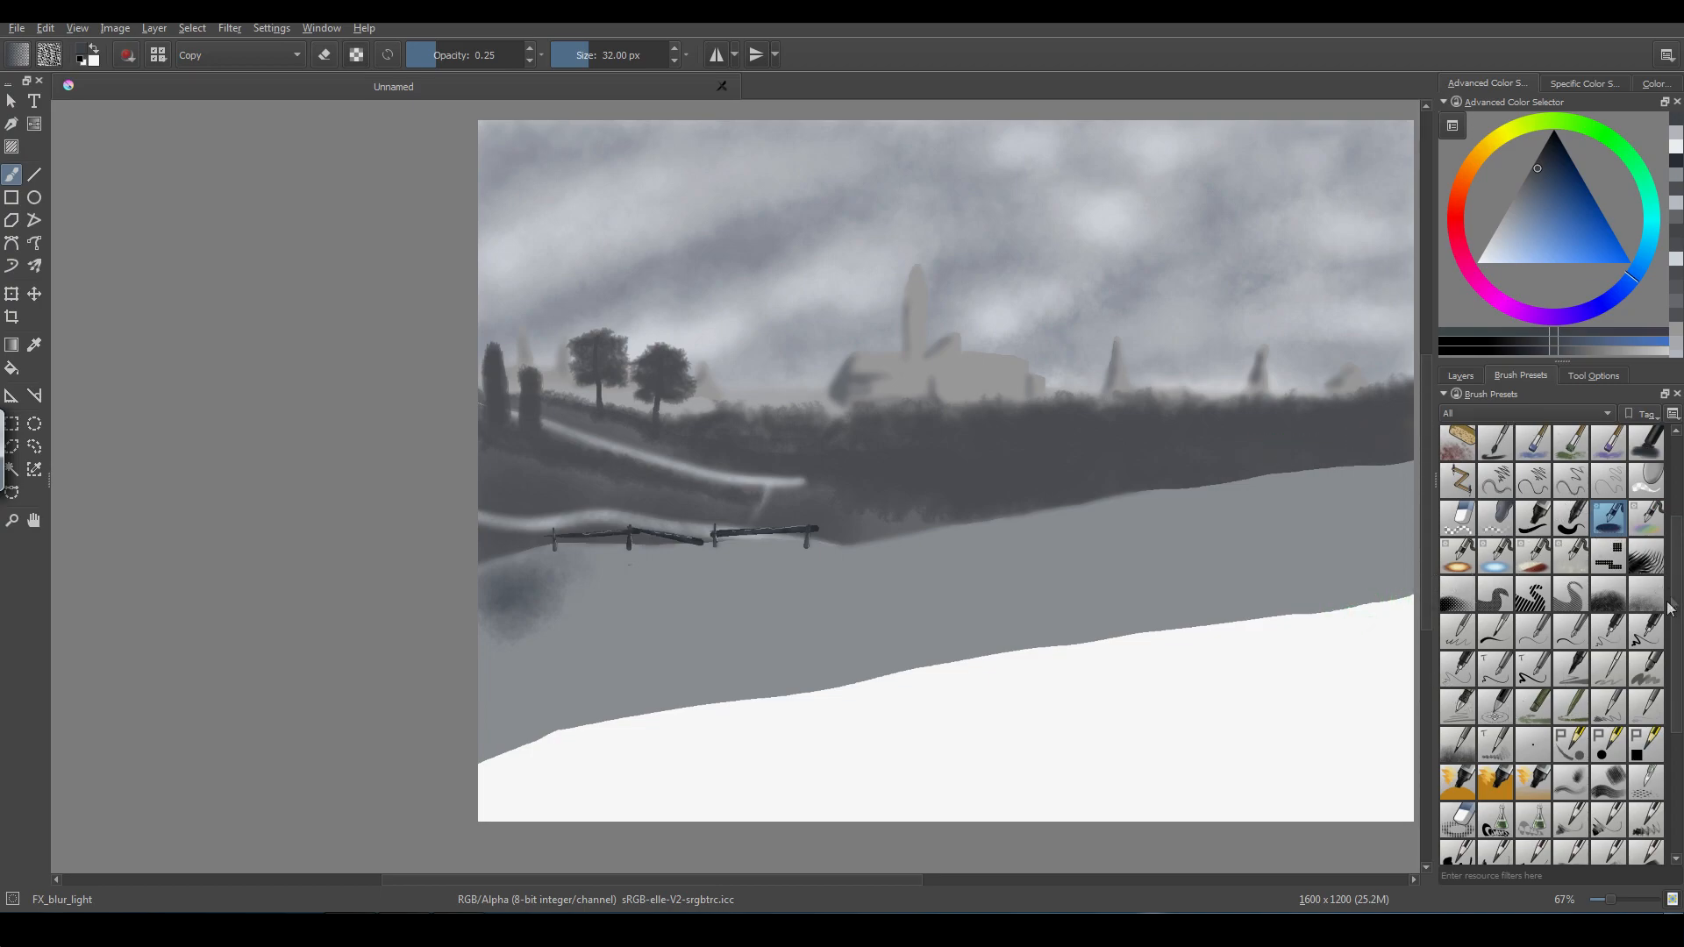
# - Switch back to the Sponge_texture brush and paint dark blue-grey strokes across the slope below the fence, going down from 201 to 55 px
pyautogui.scroll(-5, 1677, 654)
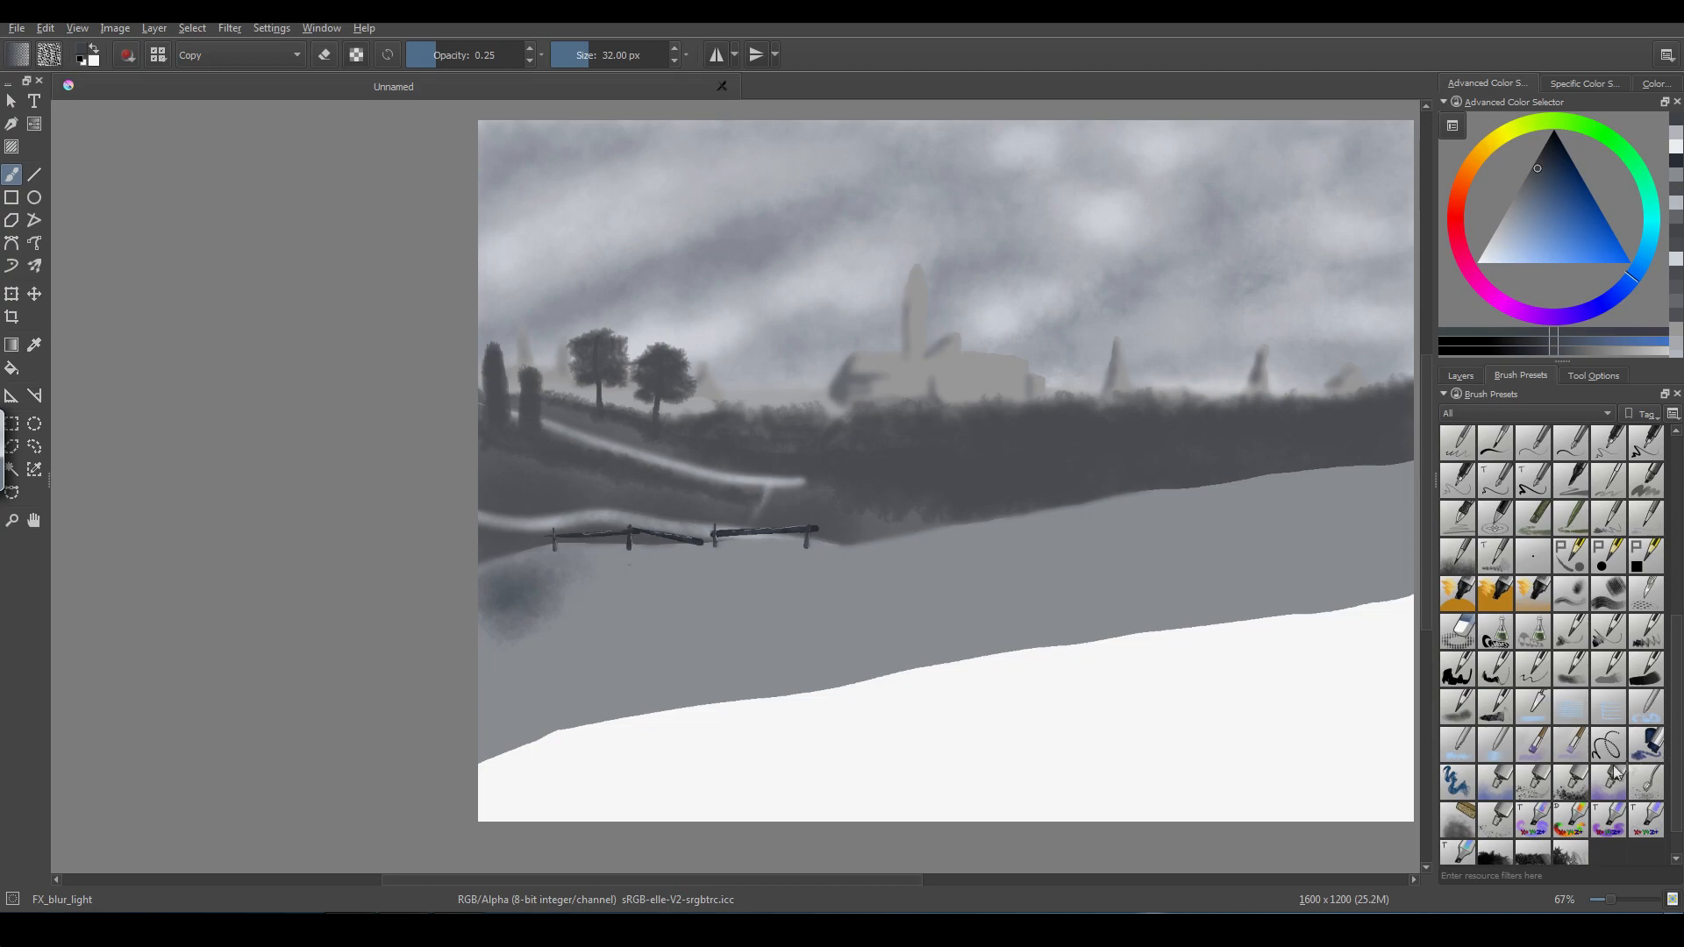
pyautogui.scroll(-1, 1676, 724)
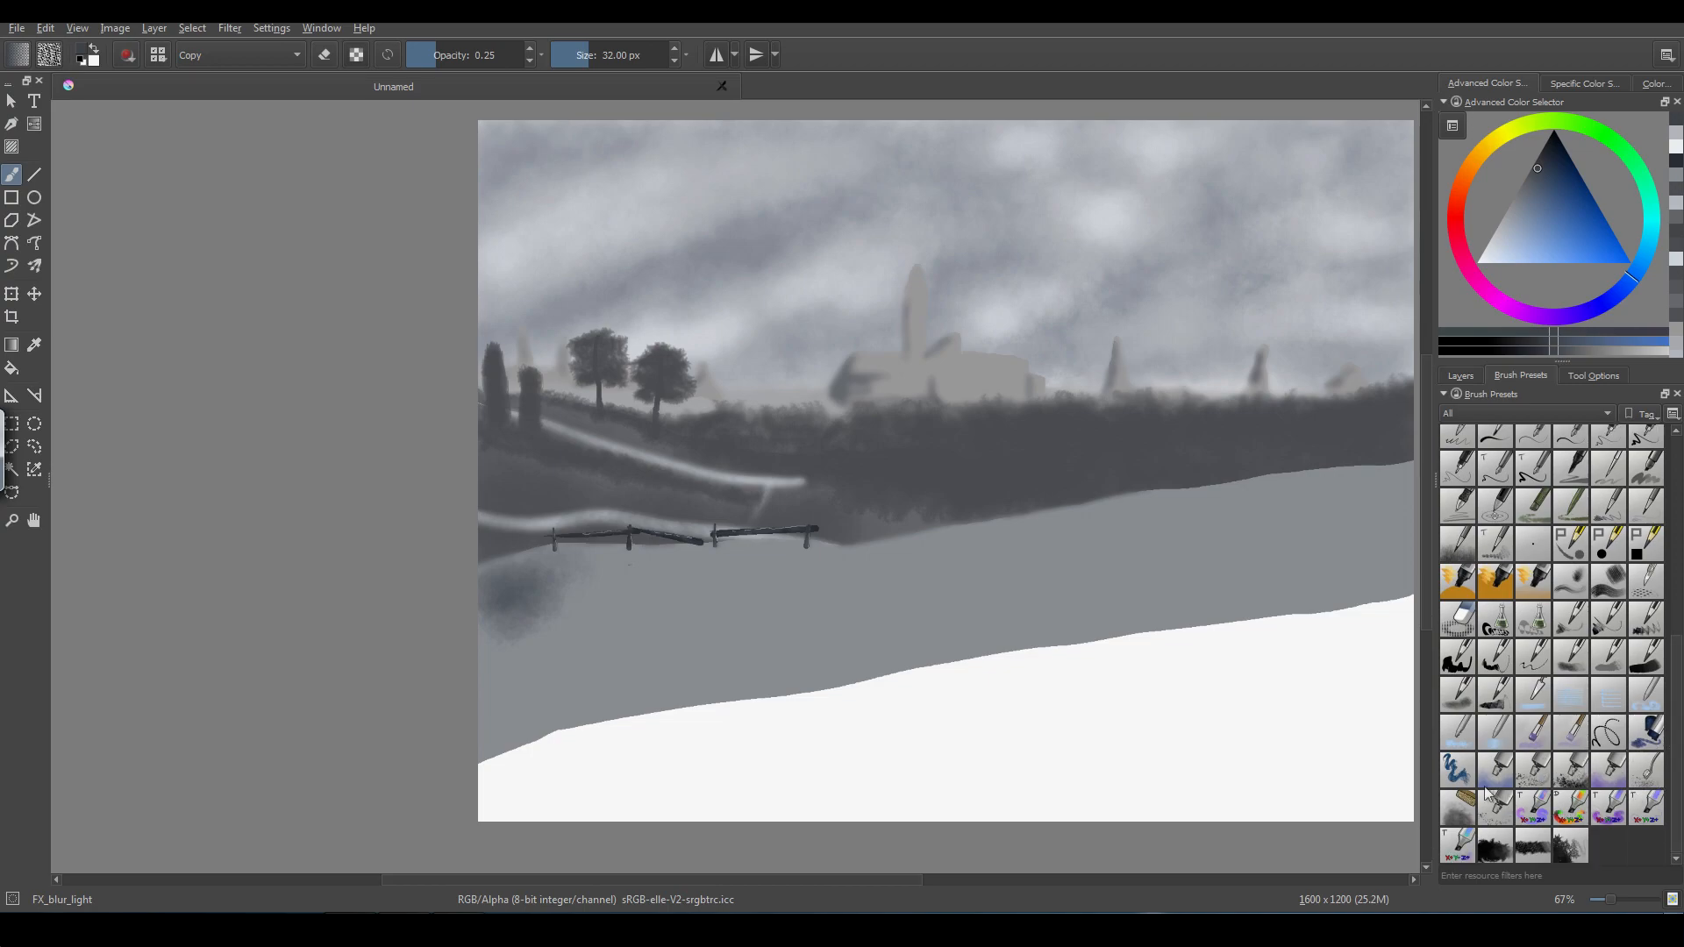
pyautogui.click(1458, 807)
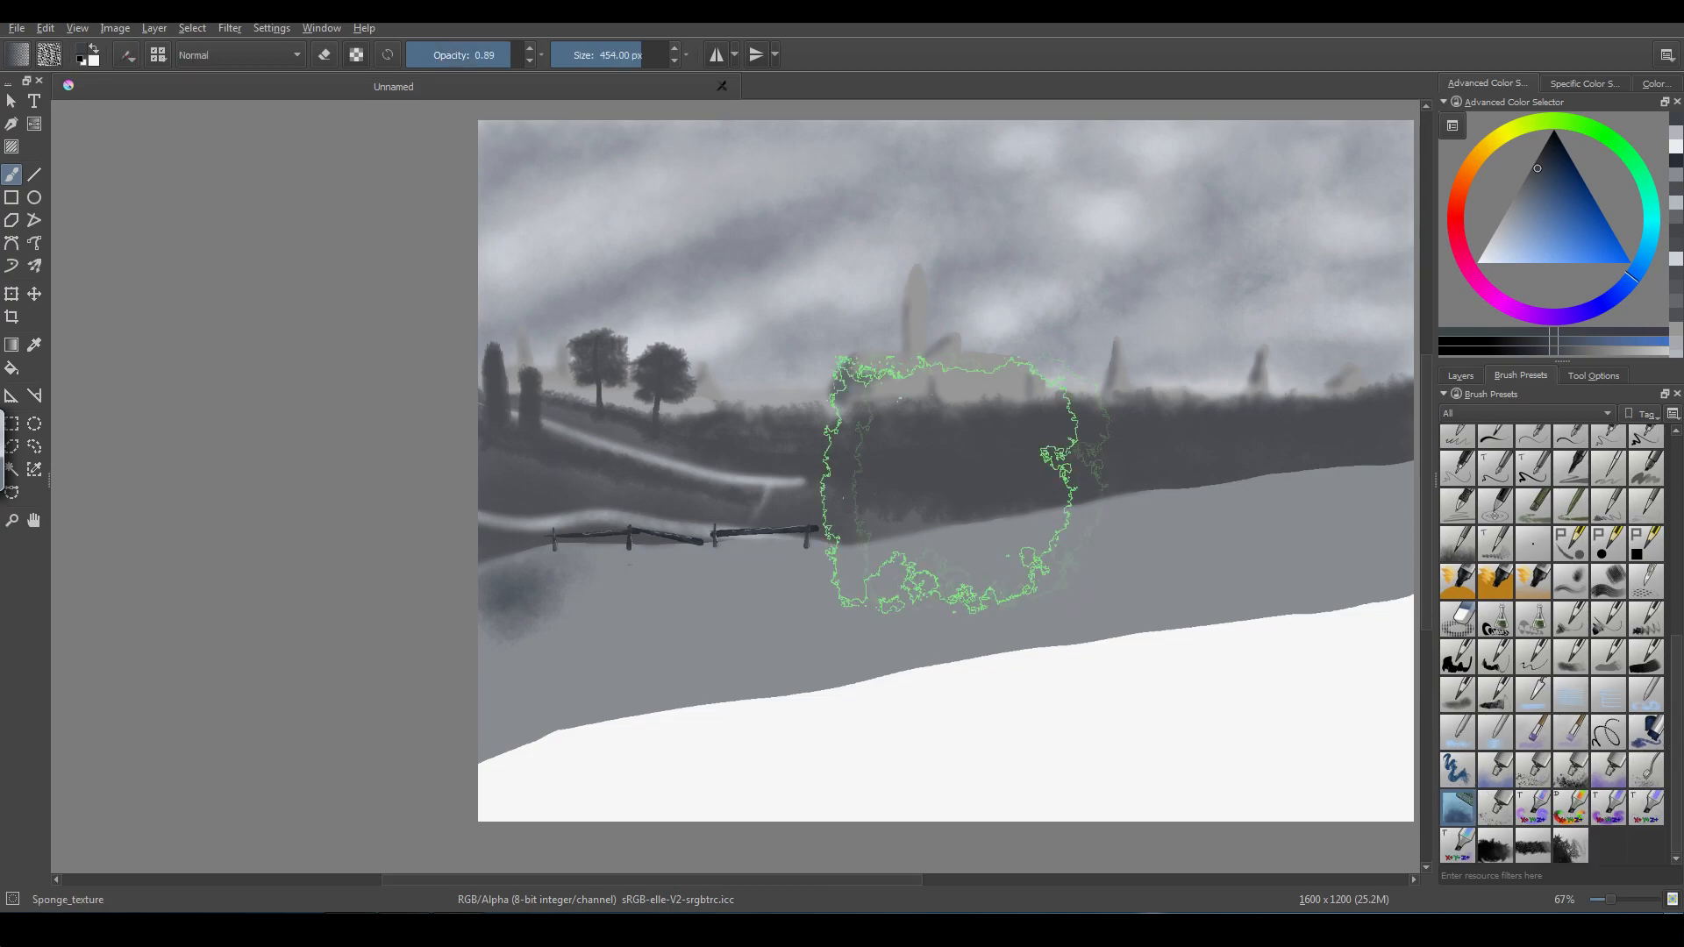
pyautogui.press('[')
pyautogui.press('[')
pyautogui.press('[')
pyautogui.press('[')
pyautogui.press('[')
pyautogui.press('[')
pyautogui.press('[')
pyautogui.press('[')
pyautogui.press('[')
pyautogui.press('[')
pyautogui.press('[')
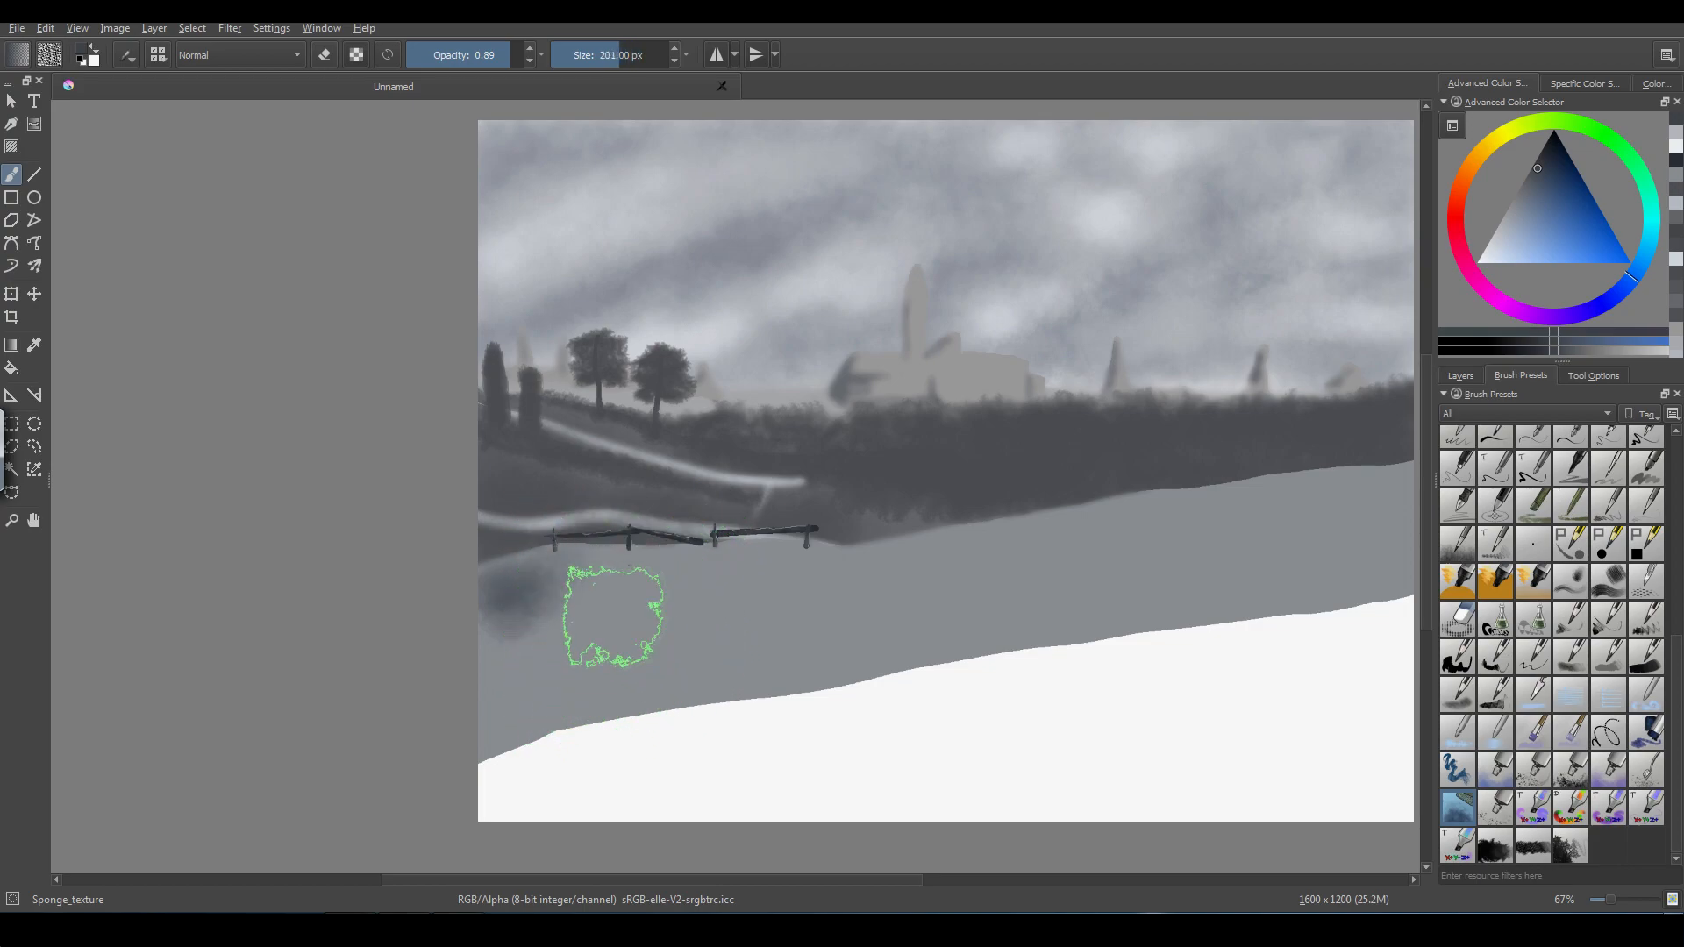
pyautogui.moveTo(574, 600)
pyautogui.mouseDown()
pyautogui.moveTo(531, 564)
pyautogui.moveTo(486, 629)
pyautogui.moveTo(493, 654)
pyautogui.moveTo(590, 607)
pyautogui.moveTo(581, 587)
pyautogui.moveTo(606, 566)
pyautogui.moveTo(581, 562)
pyautogui.moveTo(602, 577)
pyautogui.moveTo(588, 587)
pyautogui.moveTo(573, 557)
pyautogui.moveTo(504, 572)
pyautogui.moveTo(702, 580)
pyautogui.moveTo(689, 563)
pyautogui.moveTo(703, 564)
pyautogui.moveTo(634, 606)
pyautogui.moveTo(714, 606)
pyautogui.moveTo(668, 571)
pyautogui.moveTo(690, 604)
pyautogui.moveTo(766, 563)
pyautogui.moveTo(807, 567)
pyautogui.moveTo(806, 592)
pyautogui.moveTo(839, 578)
pyautogui.moveTo(802, 565)
pyautogui.moveTo(990, 570)
pyautogui.moveTo(514, 662)
pyautogui.moveTo(659, 617)
pyautogui.moveTo(629, 646)
pyautogui.moveTo(762, 636)
pyautogui.moveTo(1043, 559)
pyautogui.moveTo(878, 562)
pyautogui.moveTo(807, 582)
pyautogui.moveTo(801, 613)
pyautogui.moveTo(553, 592)
pyautogui.moveTo(487, 628)
pyautogui.mouseUp()
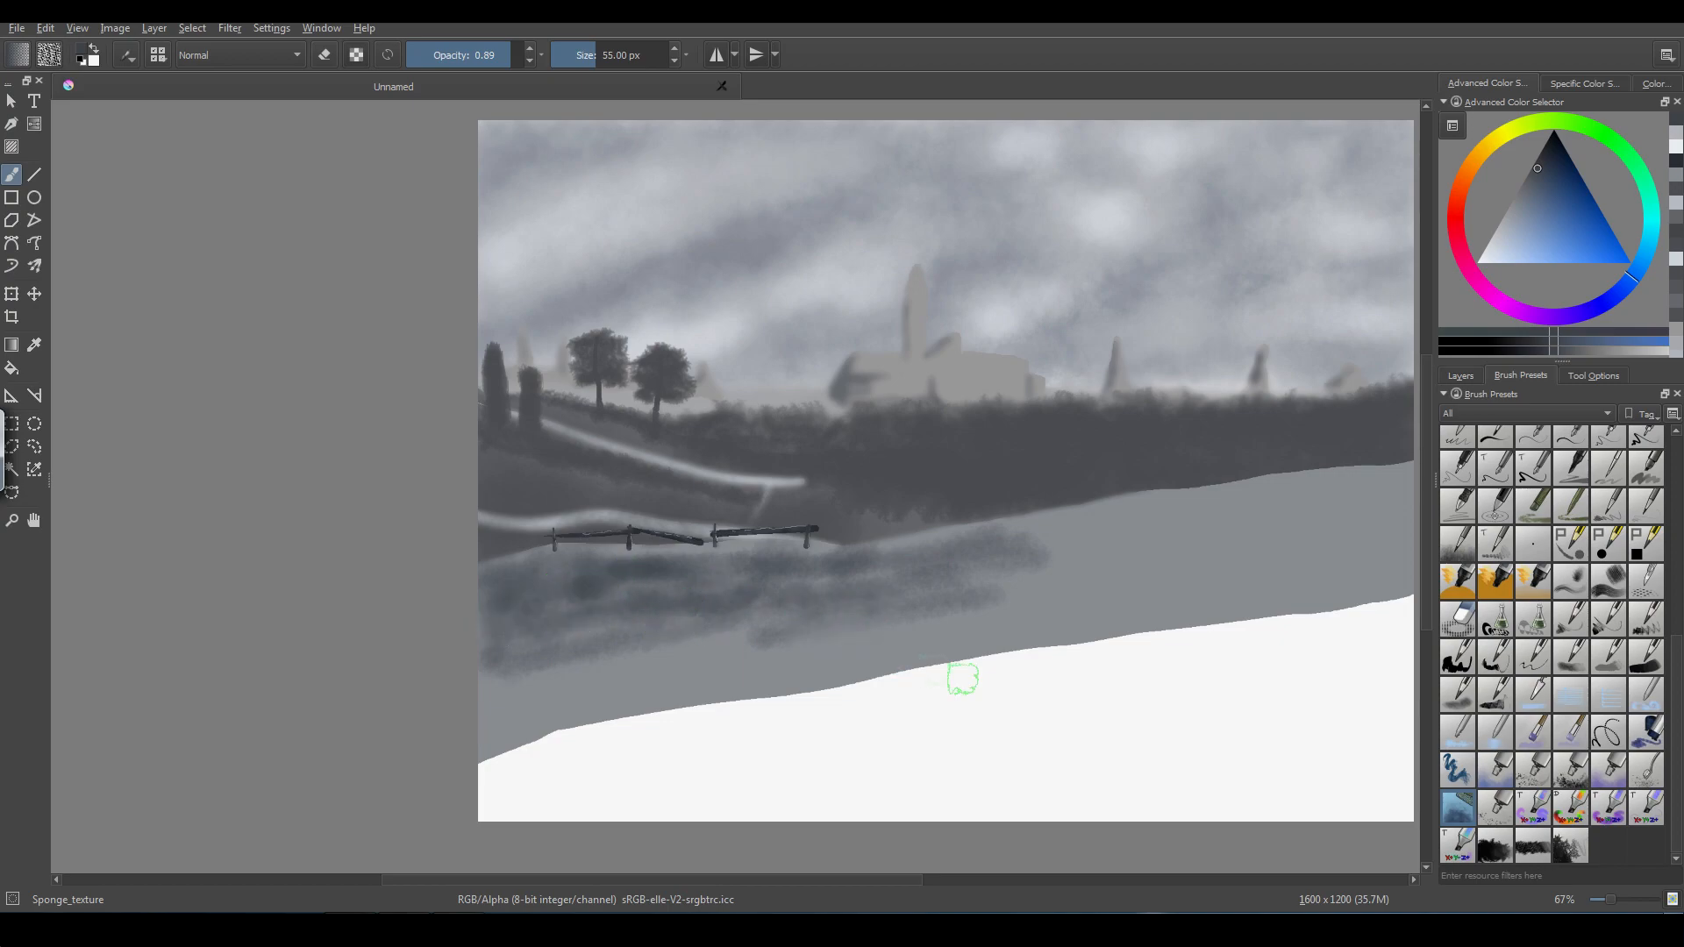
# - Switch to the Texture_fuzzy brush, enlarge it to 246 px and add dark texture over the shaded slope below the fence
pyautogui.click(1505, 849)
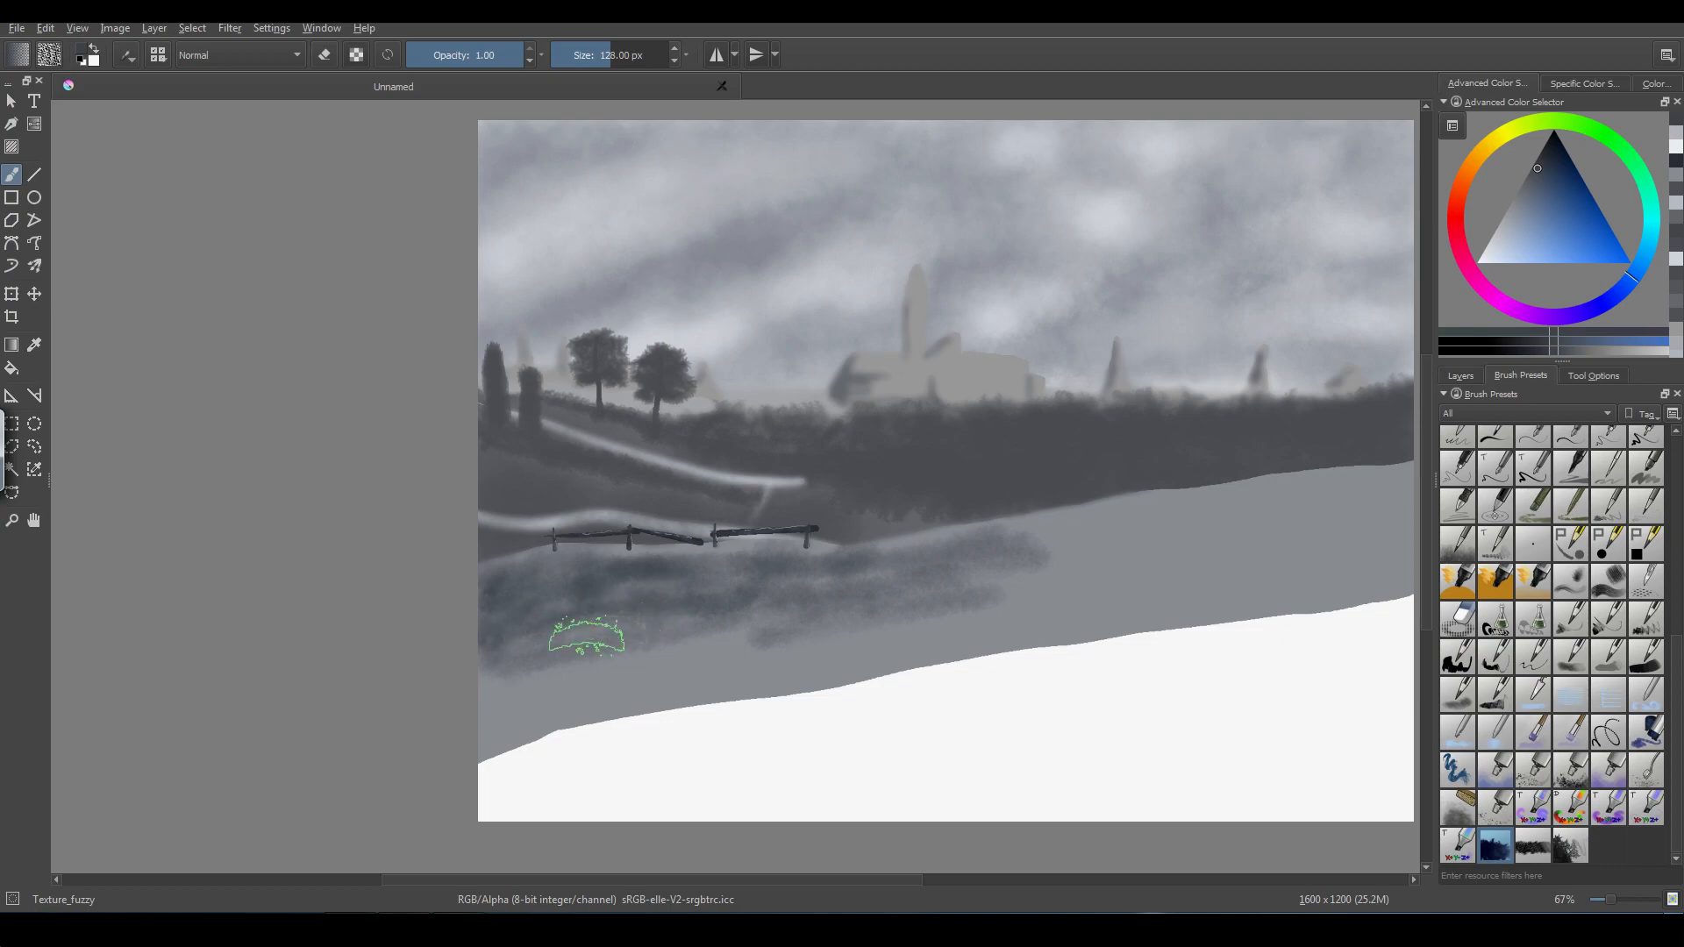
pyautogui.press(']')
pyautogui.press(']')
pyautogui.press(']')
pyautogui.press(']')
pyautogui.press(']')
pyautogui.press(']')
pyautogui.press(']')
pyautogui.press(']')
pyautogui.press(']')
pyautogui.press(']')
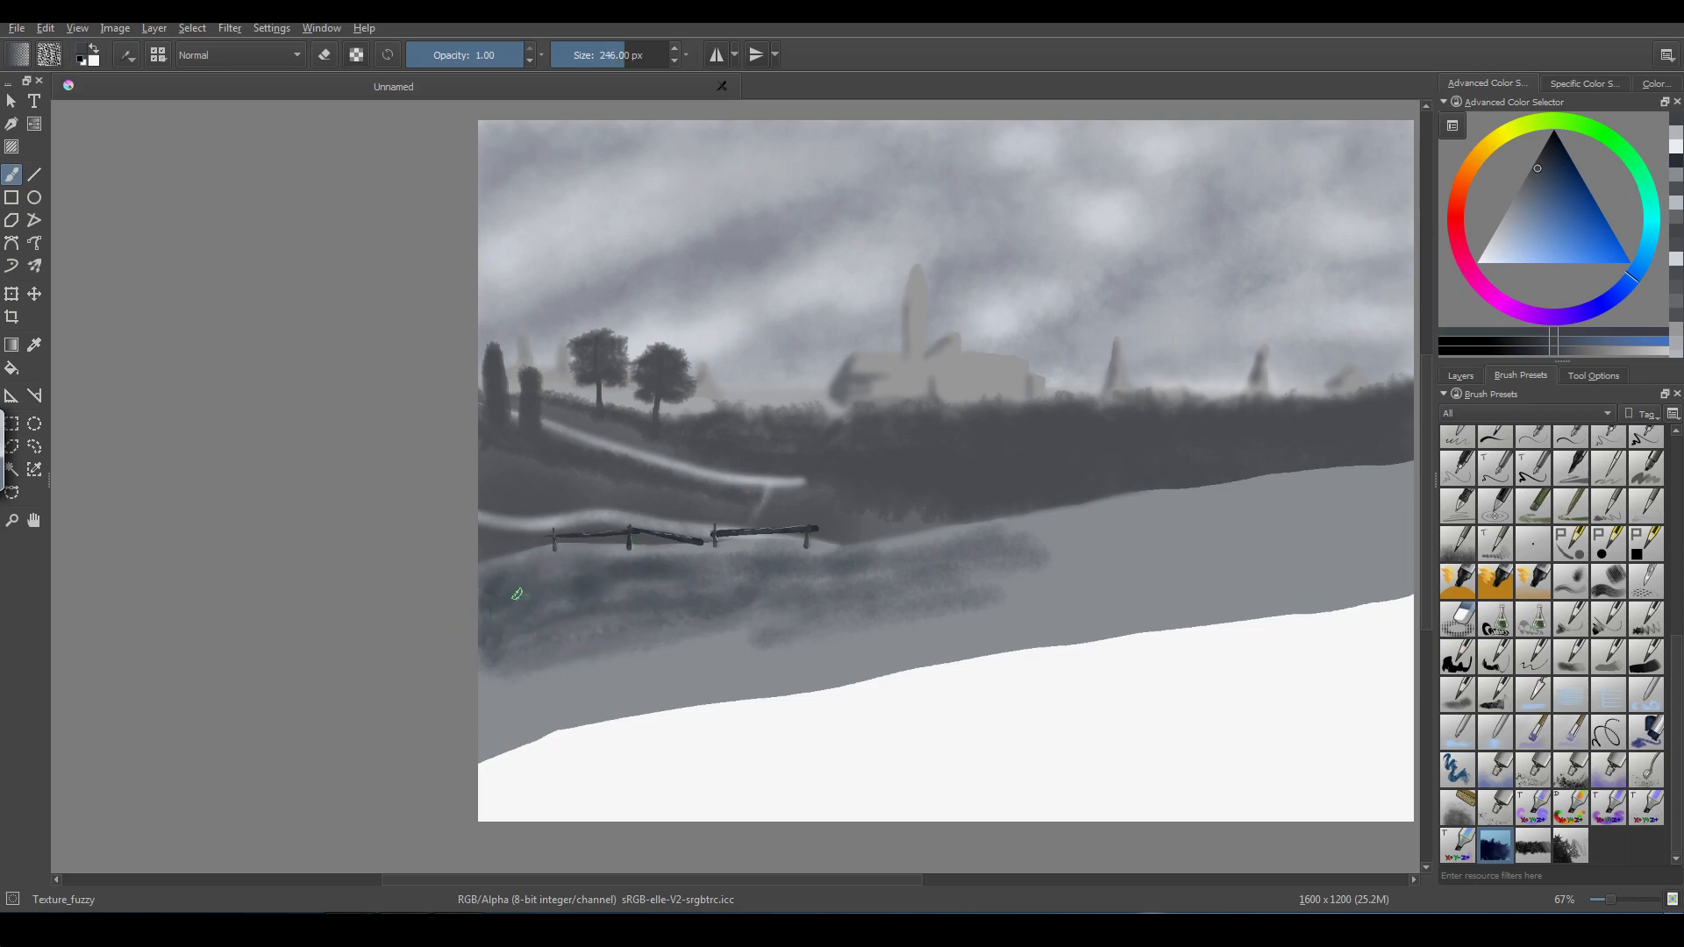
pyautogui.moveTo(514, 594)
pyautogui.mouseDown()
pyautogui.moveTo(660, 602)
pyautogui.moveTo(510, 633)
pyautogui.moveTo(828, 604)
pyautogui.moveTo(634, 586)
pyautogui.moveTo(701, 562)
pyautogui.moveTo(819, 561)
pyautogui.moveTo(803, 598)
pyautogui.moveTo(943, 561)
pyautogui.moveTo(763, 560)
pyautogui.mouseUp()
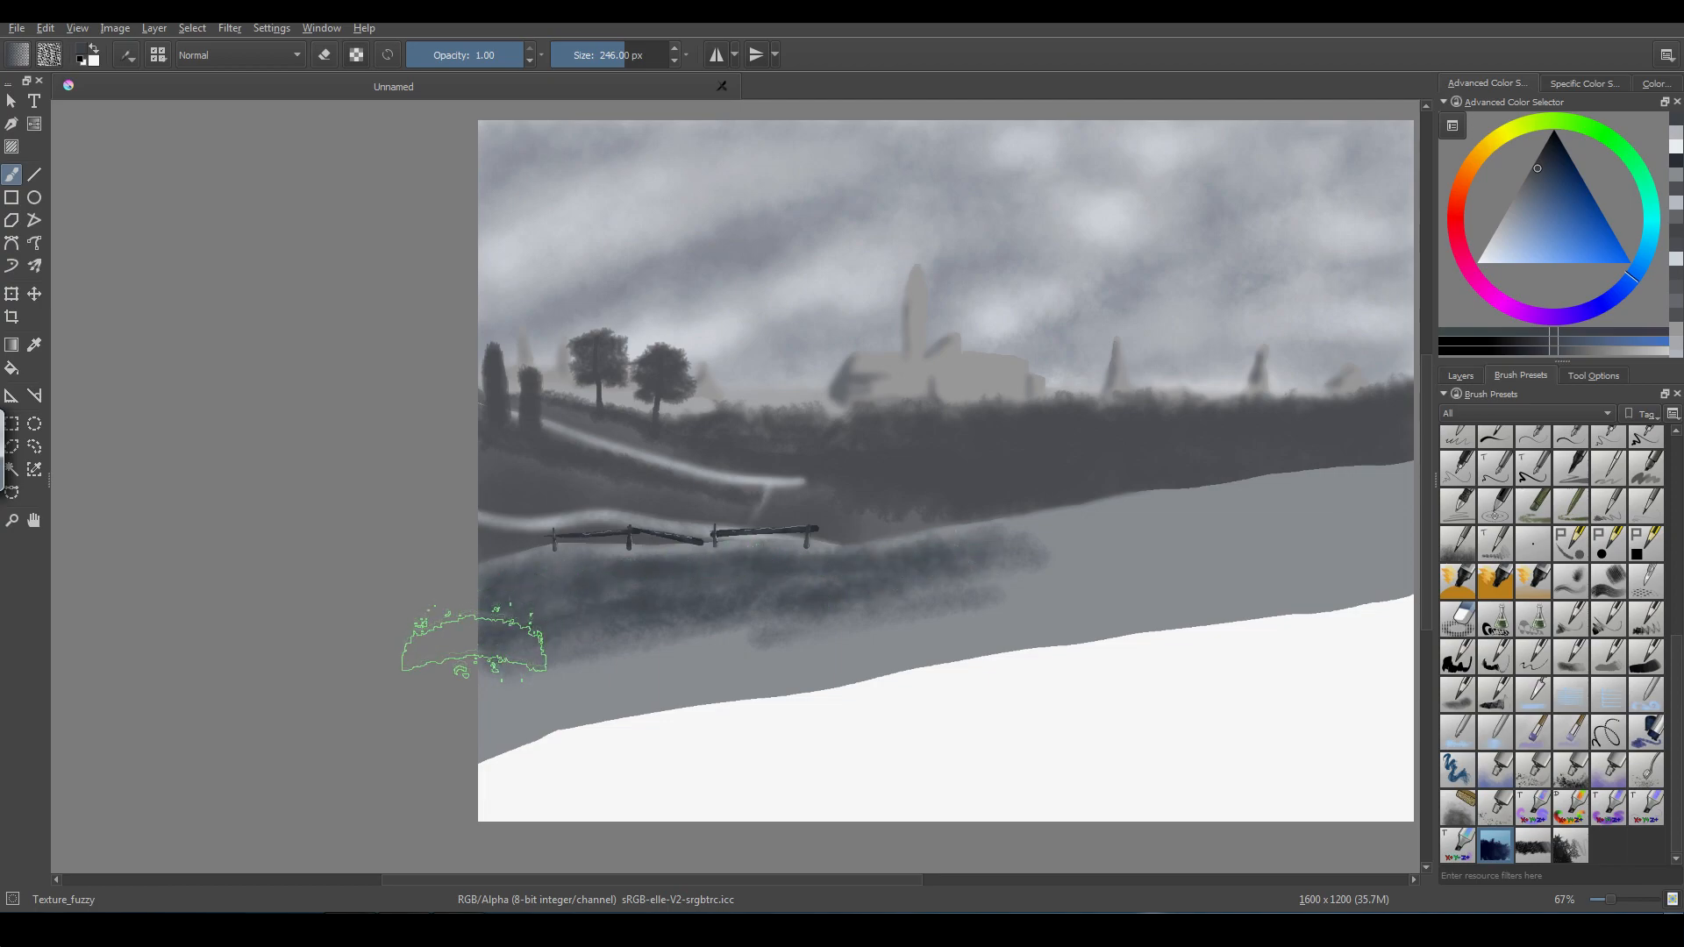
# - Switch to the Texture_hair brush at 21 px and paint dark grass blades along the hill's crest and over the shaded slope
pyautogui.click(1538, 851)
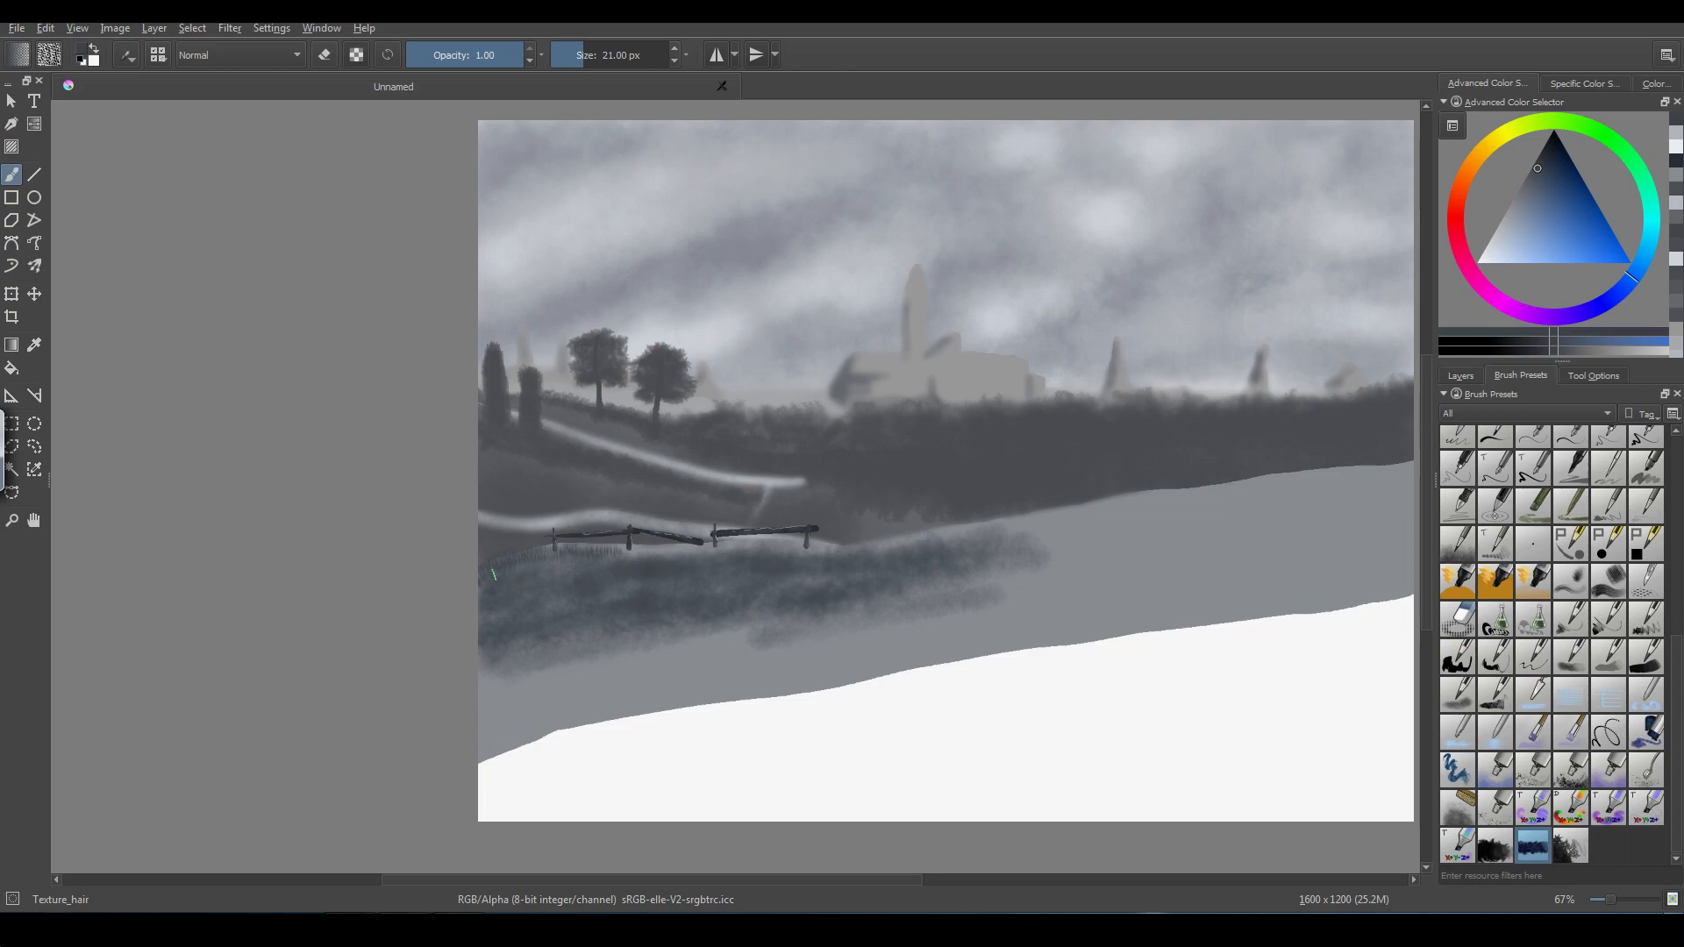
pyautogui.moveTo(619, 556); pyautogui.dragTo(679, 544)
pyautogui.moveTo(688, 554); pyautogui.dragTo(753, 540)
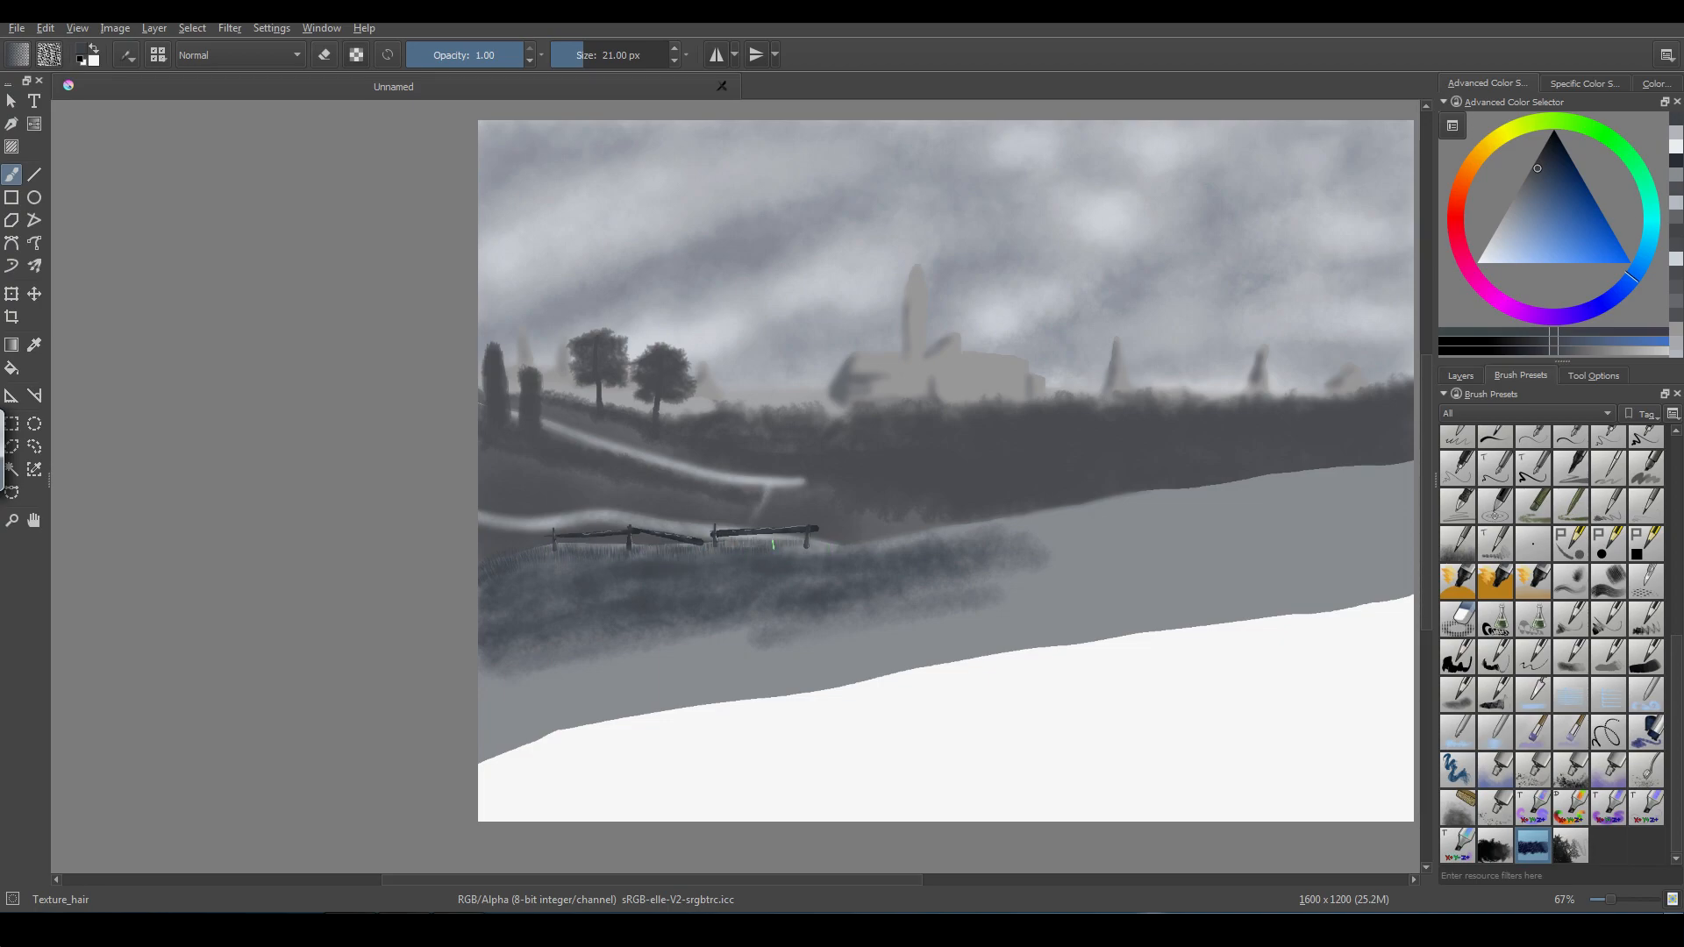
pyautogui.moveTo(773, 545)
pyautogui.mouseDown()
pyautogui.moveTo(860, 553)
pyautogui.moveTo(775, 530)
pyautogui.moveTo(831, 556)
pyautogui.moveTo(805, 553)
pyautogui.moveTo(924, 545)
pyautogui.mouseUp()
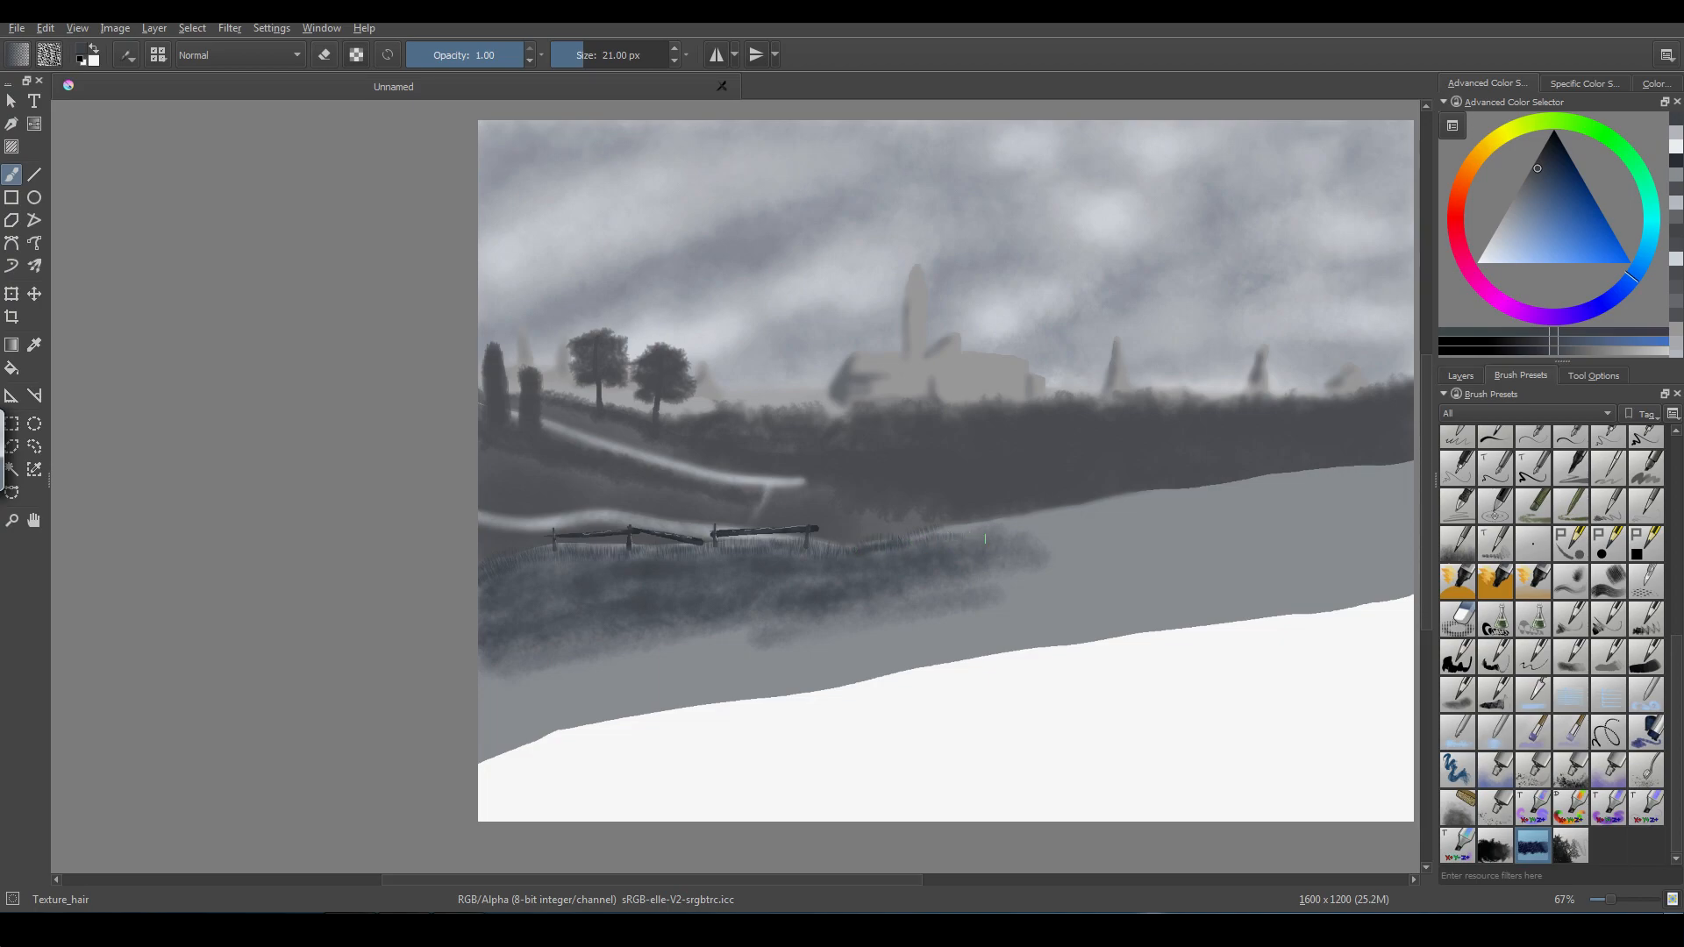
pyautogui.moveTo(908, 546)
pyautogui.mouseDown()
pyautogui.moveTo(1038, 518)
pyautogui.moveTo(982, 527)
pyautogui.moveTo(1028, 519)
pyautogui.mouseUp()
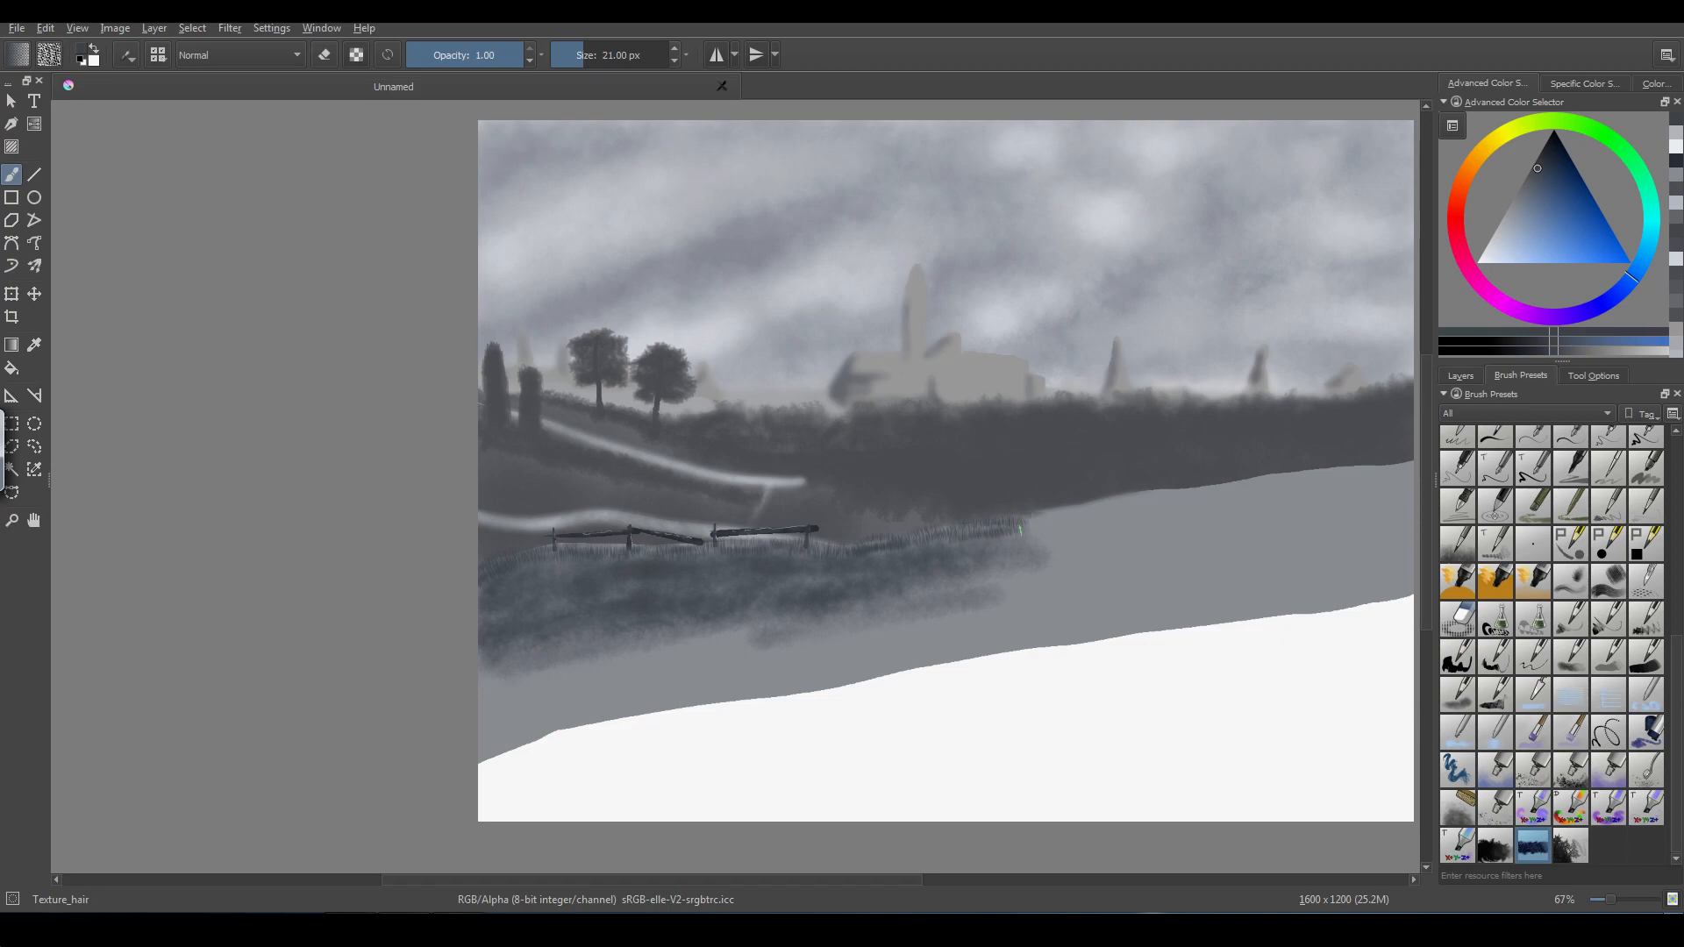
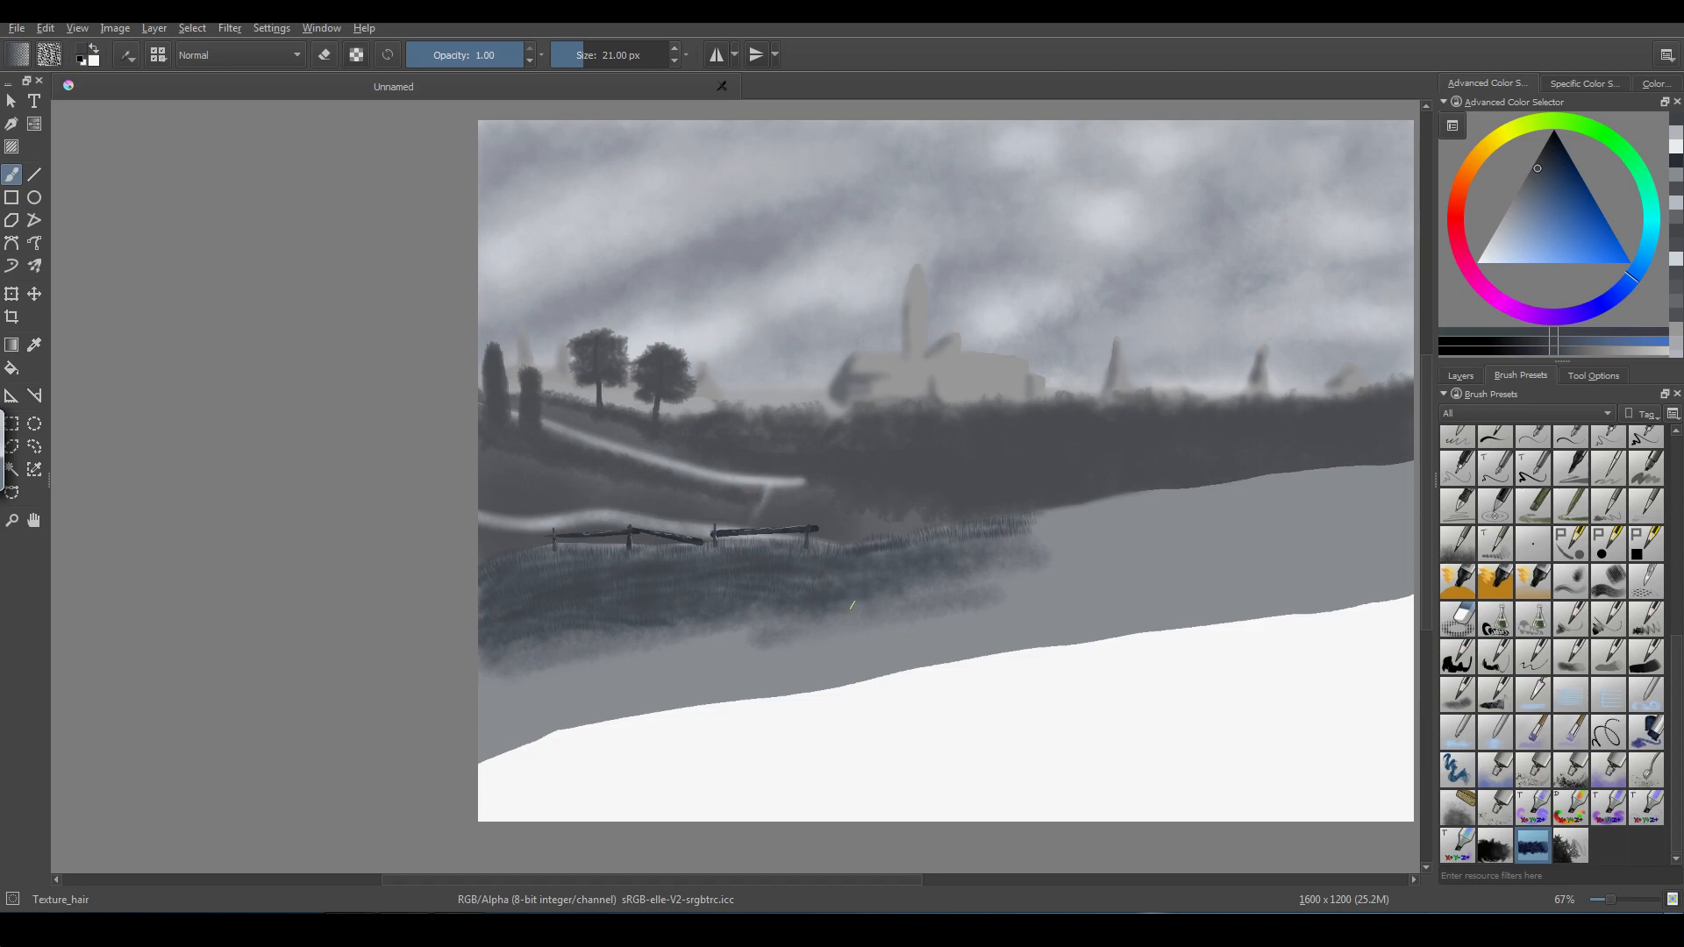
pyautogui.moveTo(850, 605); pyautogui.dragTo(845, 622)
pyautogui.hotkey('ctrl', 'z')
pyautogui.moveTo(942, 540); pyautogui.dragTo(974, 537)
# - Pick a light blue-grey and paint a broad band of grass diagonally across the foreground hill with the hair brush at 44 px
pyautogui.moveTo(1529, 197); pyautogui.dragTo(1507, 222)
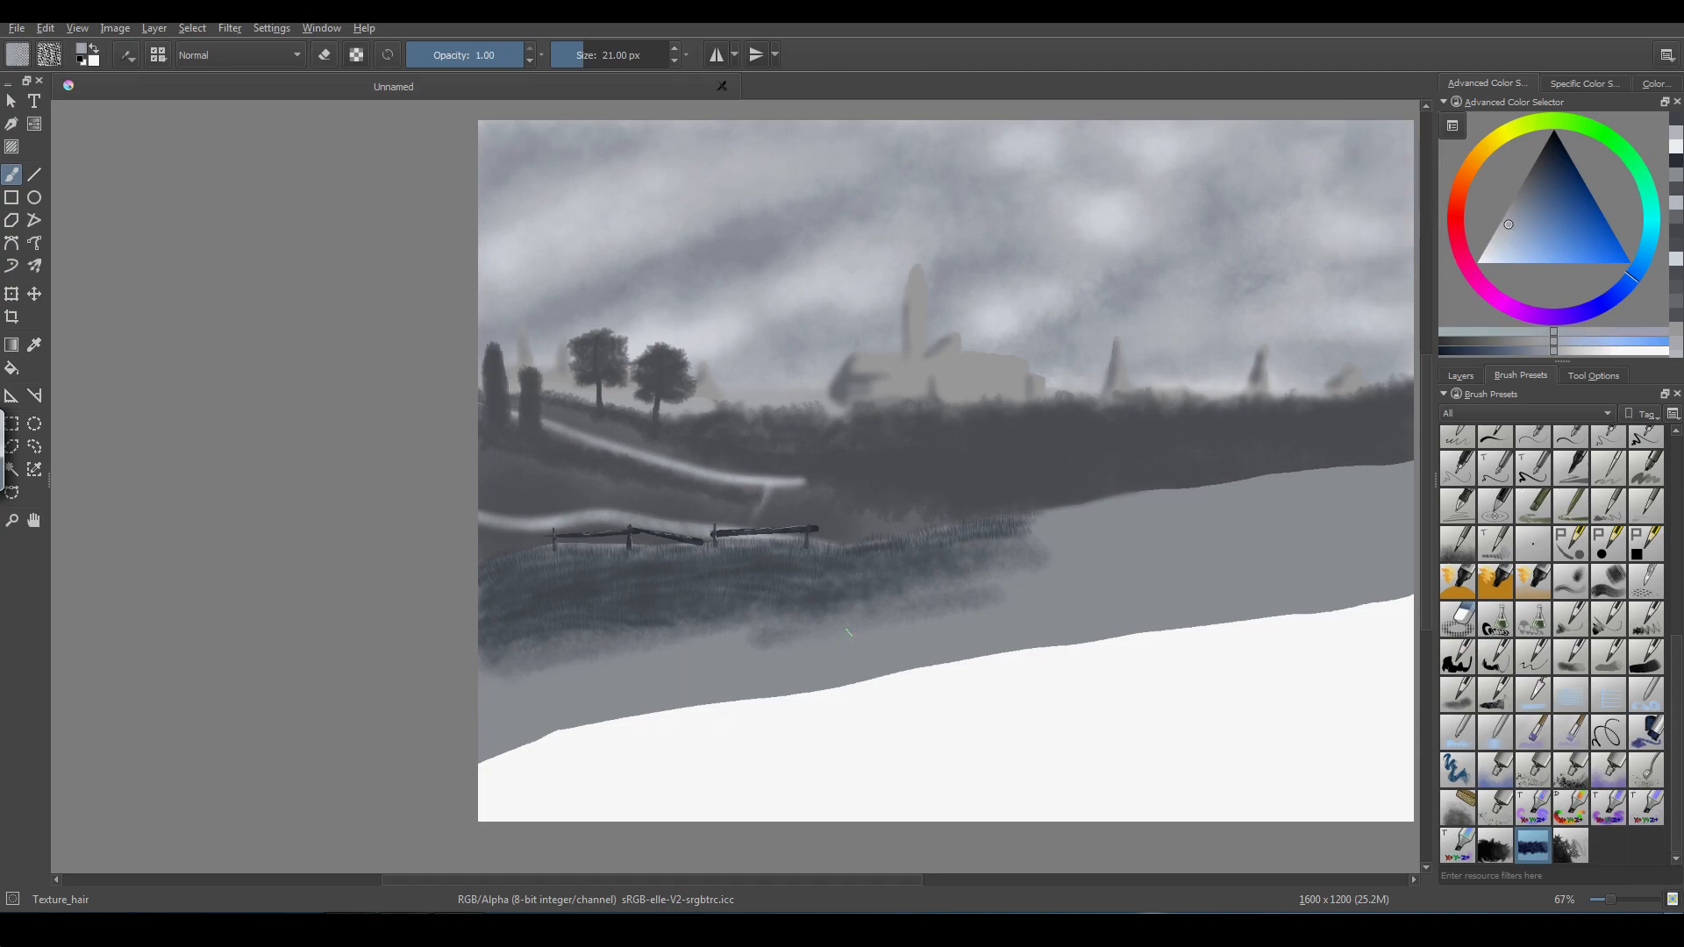
pyautogui.moveTo(600, 681); pyautogui.dragTo(595, 684)
pyautogui.moveTo(474, 702)
pyautogui.mouseDown()
pyautogui.moveTo(607, 636)
pyautogui.moveTo(482, 699)
pyautogui.moveTo(606, 638)
pyautogui.moveTo(833, 581)
pyautogui.moveTo(766, 598)
pyautogui.moveTo(798, 586)
pyautogui.moveTo(1078, 558)
pyautogui.moveTo(1008, 572)
pyautogui.moveTo(1159, 531)
pyautogui.mouseUp()
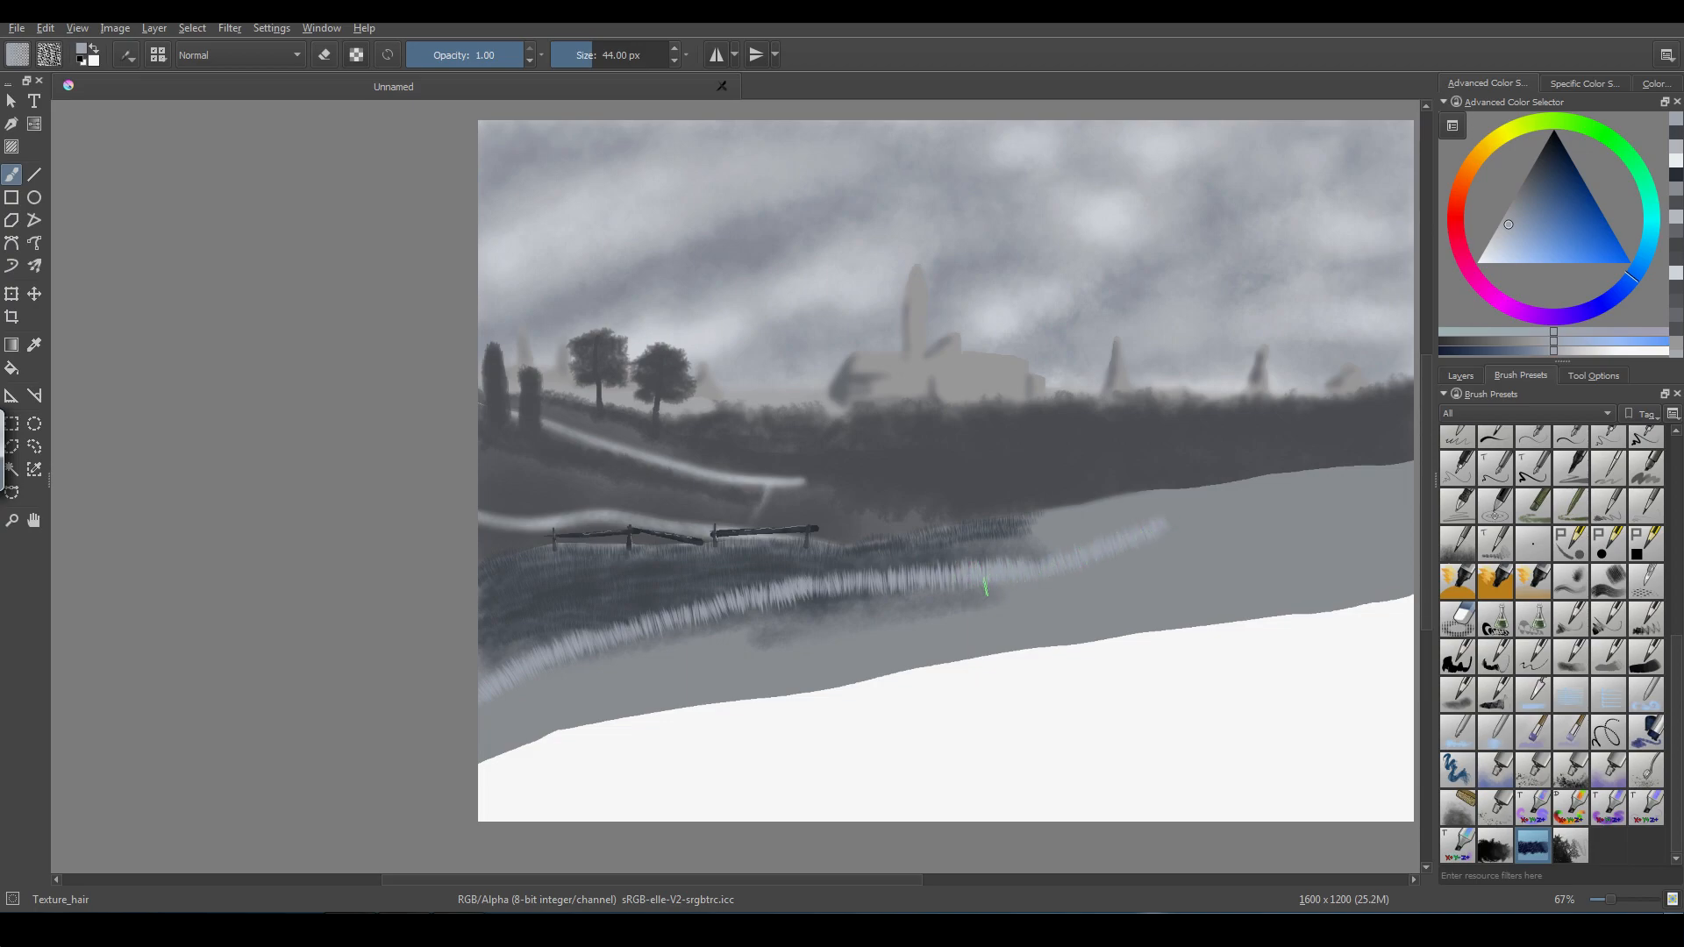
pyautogui.moveTo(986, 586)
pyautogui.mouseDown()
pyautogui.moveTo(1416, 441)
pyautogui.moveTo(995, 587)
pyautogui.mouseUp()
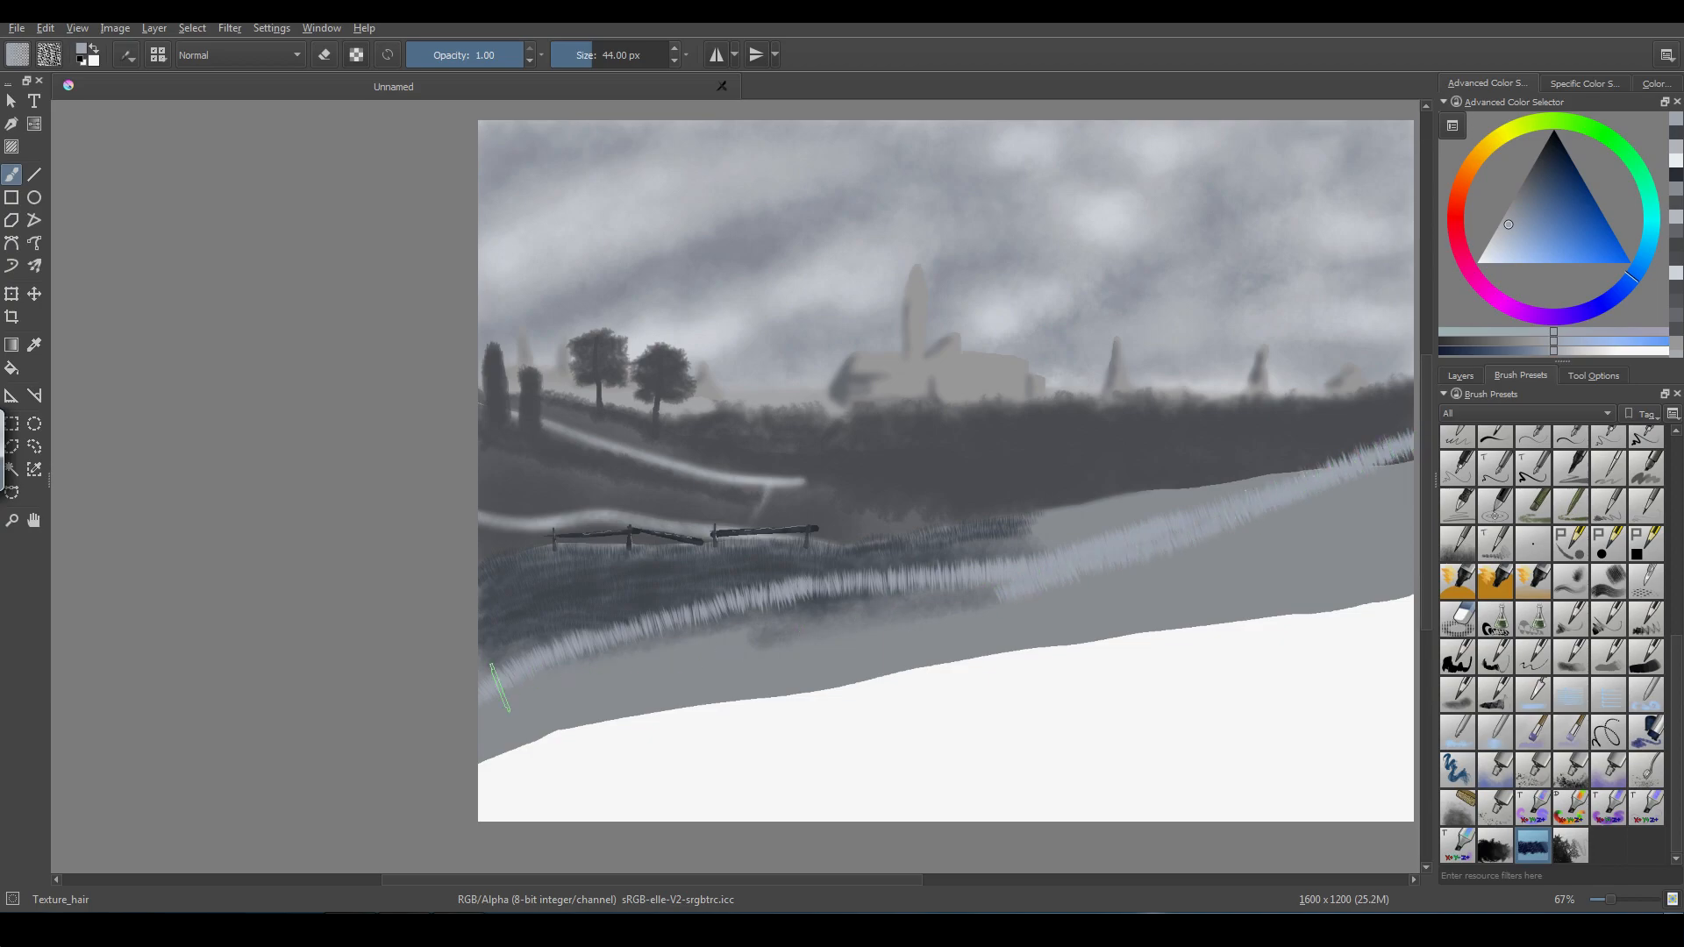
pyautogui.moveTo(500, 688)
pyautogui.mouseDown()
pyautogui.moveTo(801, 599)
pyautogui.moveTo(757, 603)
pyautogui.moveTo(702, 626)
pyautogui.moveTo(798, 600)
pyautogui.moveTo(515, 720)
pyautogui.moveTo(485, 708)
pyautogui.moveTo(582, 667)
pyautogui.moveTo(472, 750)
pyautogui.moveTo(659, 653)
pyautogui.moveTo(812, 616)
pyautogui.moveTo(799, 601)
pyautogui.moveTo(875, 605)
pyautogui.moveTo(605, 693)
pyautogui.mouseUp()
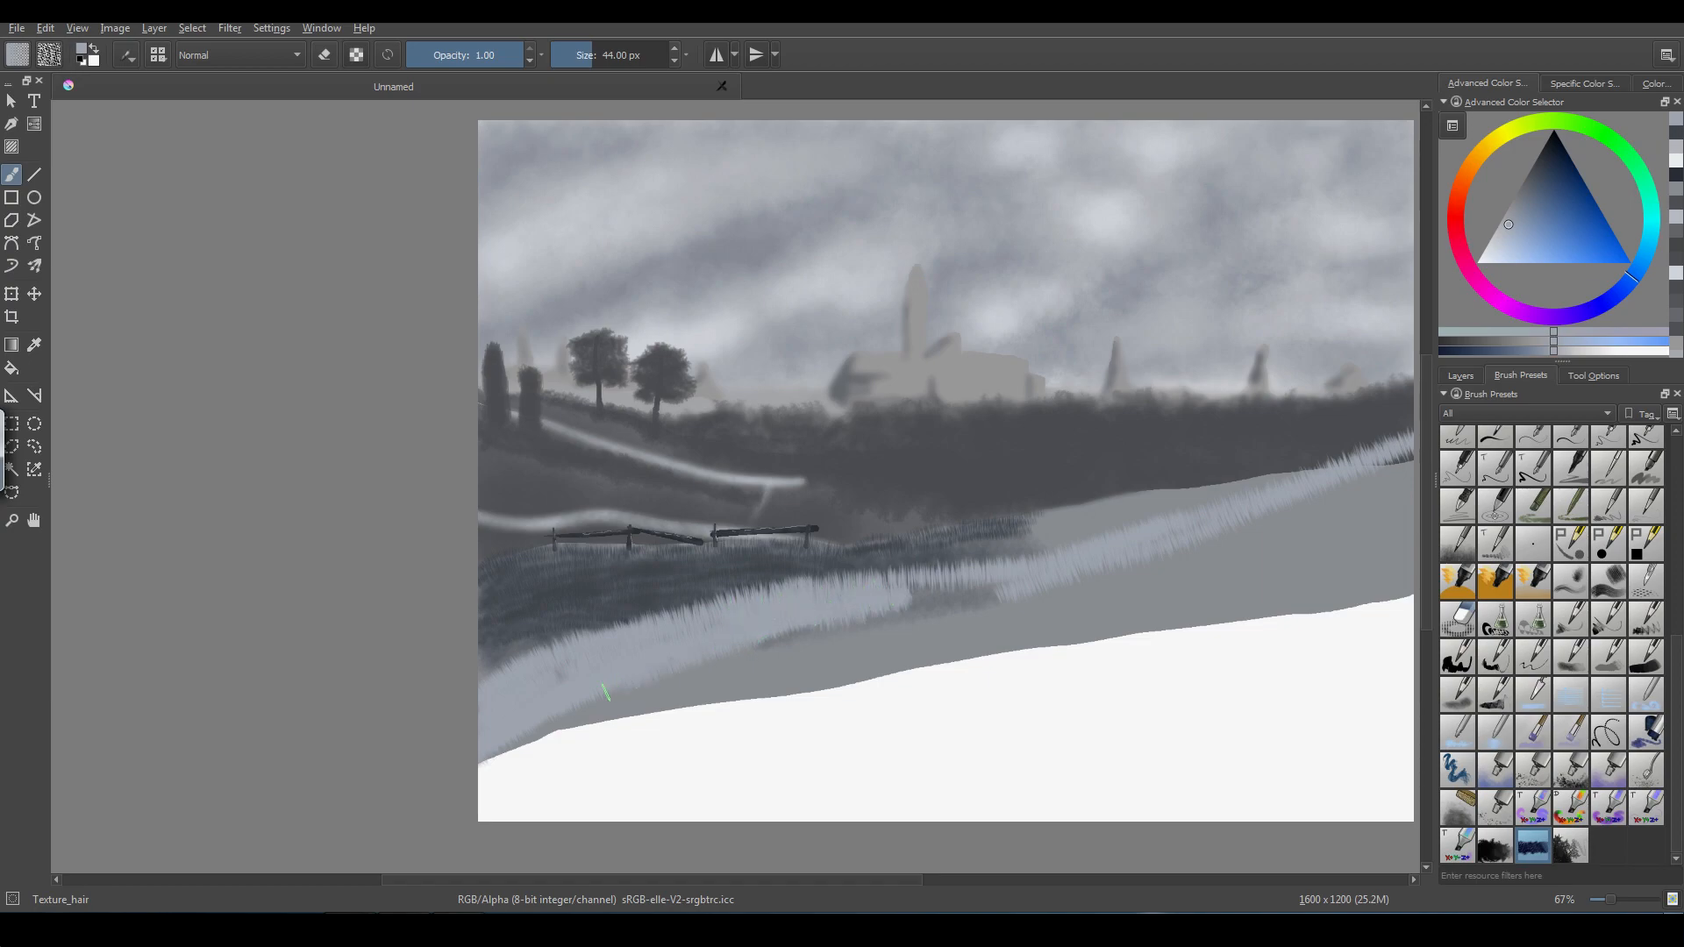
# - Sample dark blue-grey and mid-grey from the painting and layer grass strokes over the dark slope below the fence
pyautogui.keyDown('ctrl'); pyautogui.click(570, 596); pyautogui.keyUp('ctrl')
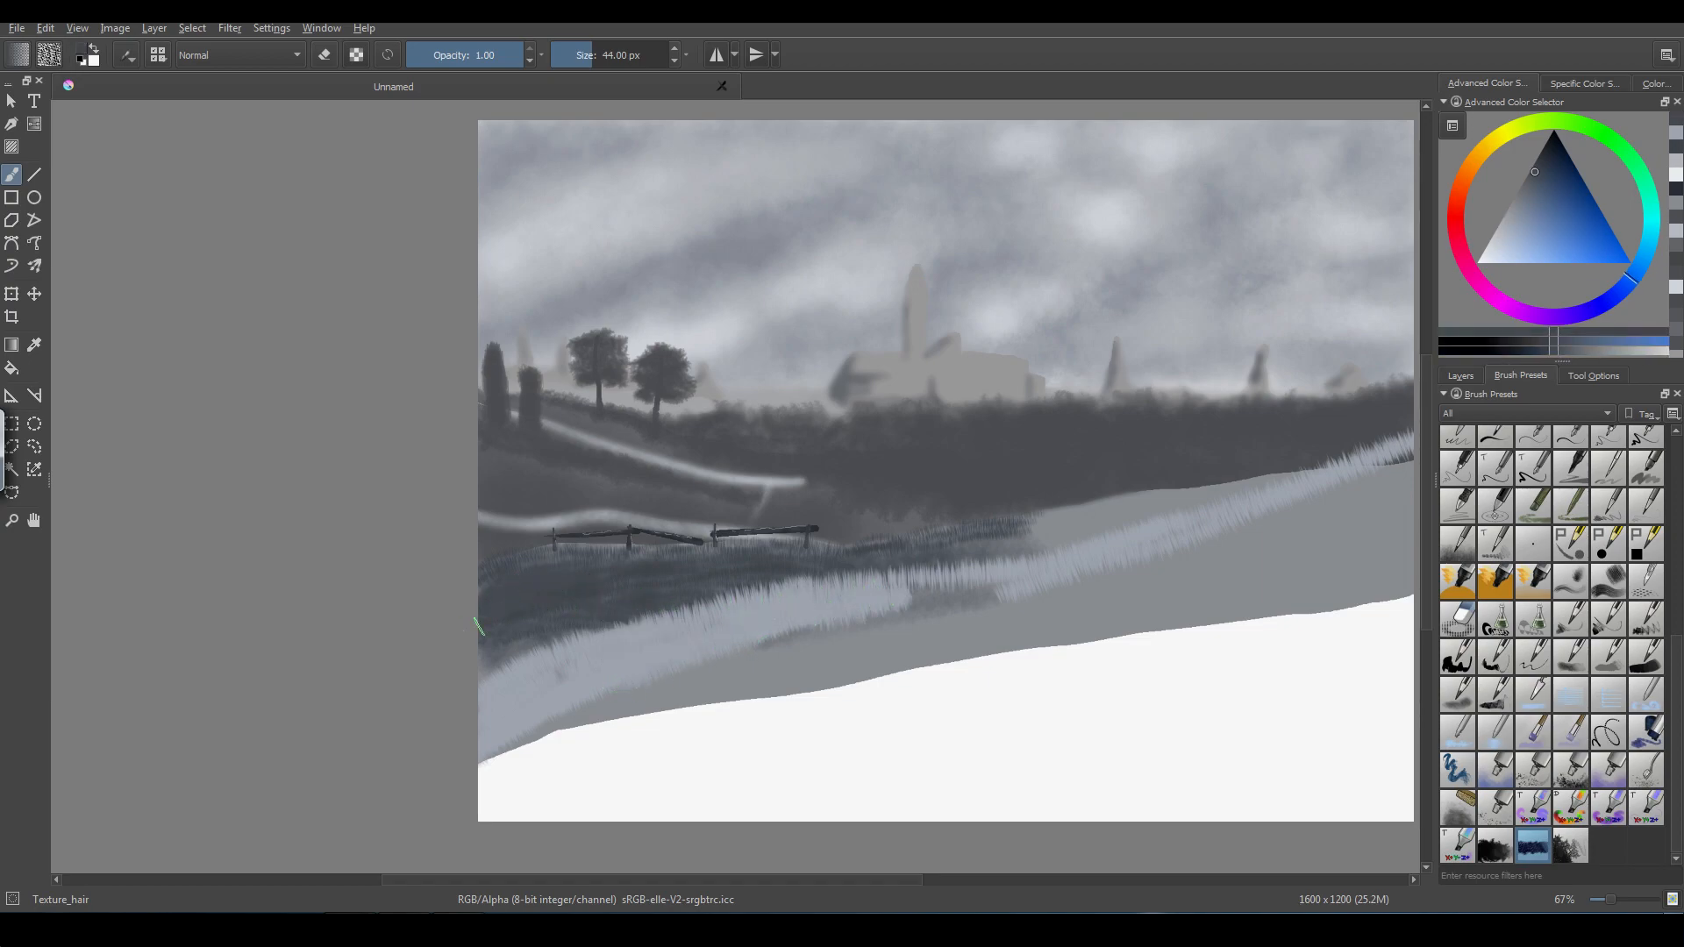
pyautogui.moveTo(479, 626)
pyautogui.mouseDown()
pyautogui.moveTo(469, 658)
pyautogui.moveTo(485, 660)
pyautogui.moveTo(517, 648)
pyautogui.mouseUp()
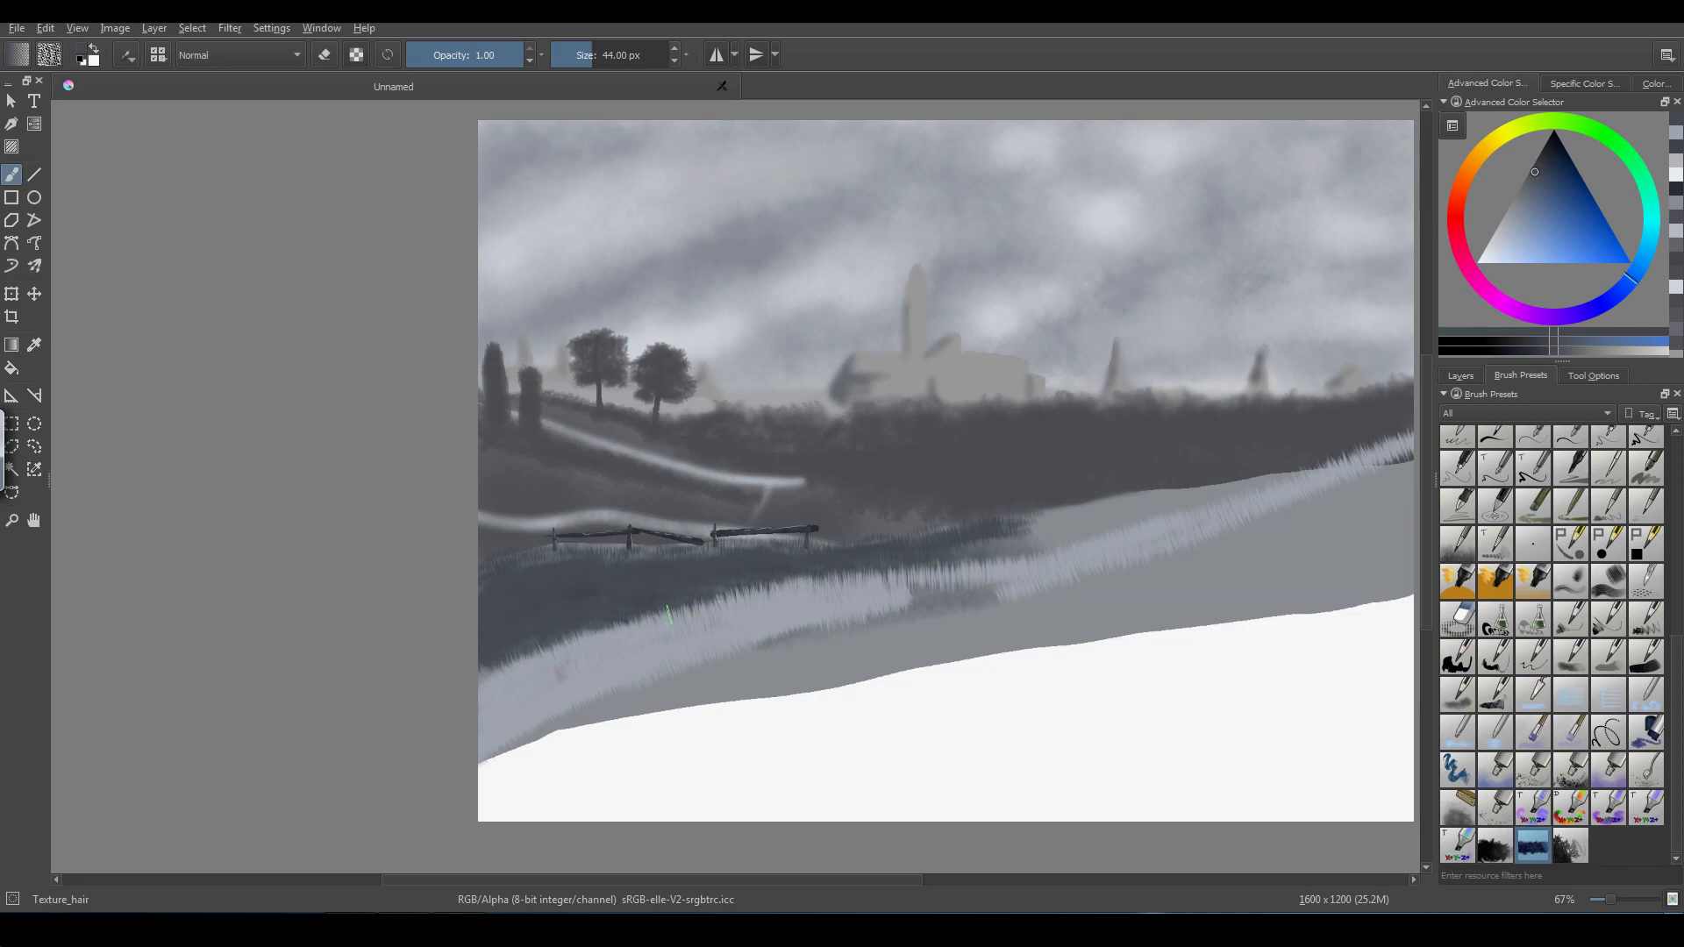
pyautogui.keyDown('ctrl'); pyautogui.click(953, 574); pyautogui.keyUp('ctrl')
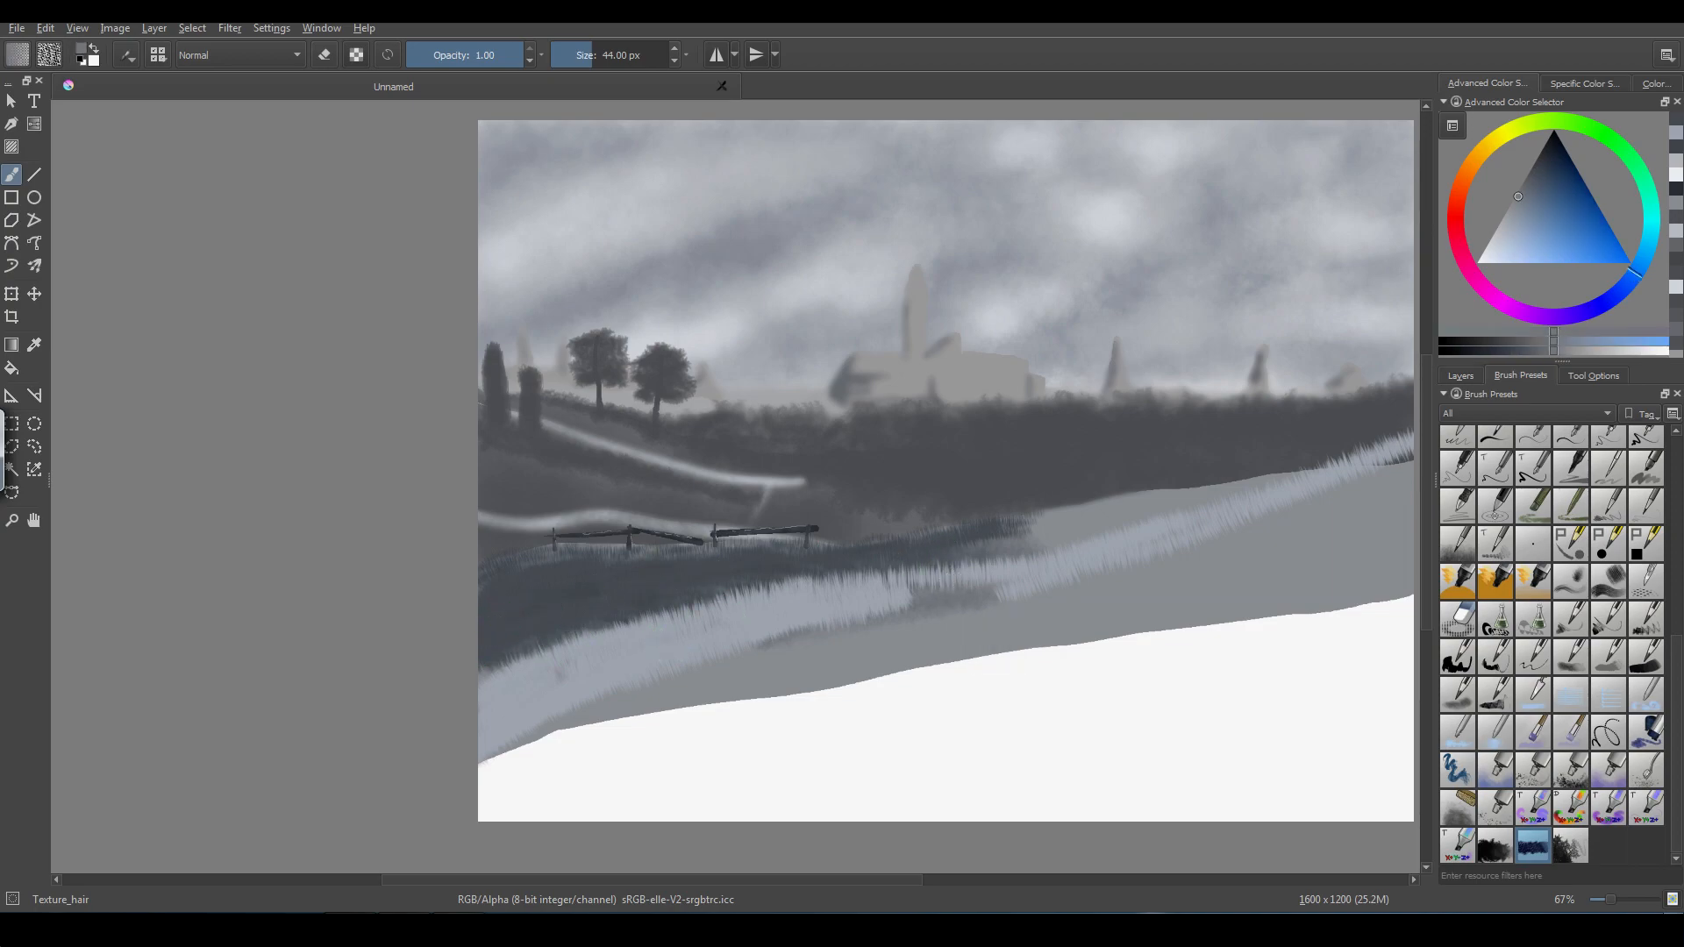
pyautogui.moveTo(491, 605)
pyautogui.mouseDown()
pyautogui.moveTo(608, 567)
pyautogui.moveTo(494, 605)
pyautogui.moveTo(593, 587)
pyautogui.moveTo(493, 625)
pyautogui.moveTo(570, 605)
pyautogui.mouseUp()
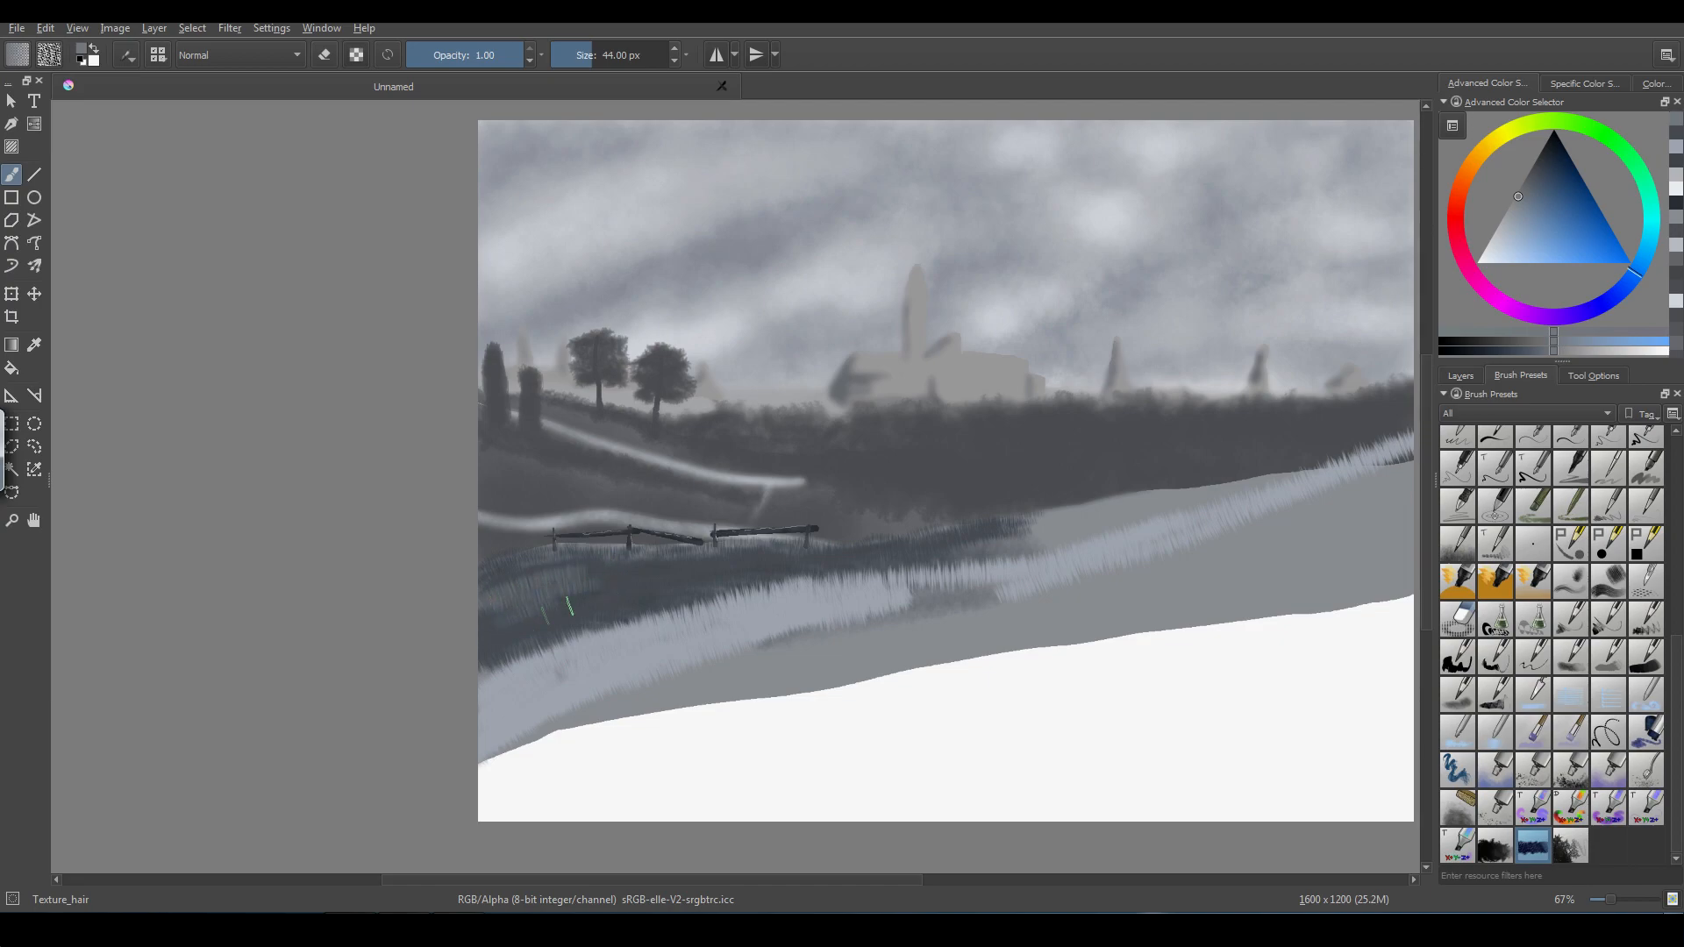
pyautogui.moveTo(467, 651)
pyautogui.mouseDown()
pyautogui.moveTo(618, 574)
pyautogui.moveTo(479, 646)
pyautogui.mouseUp()
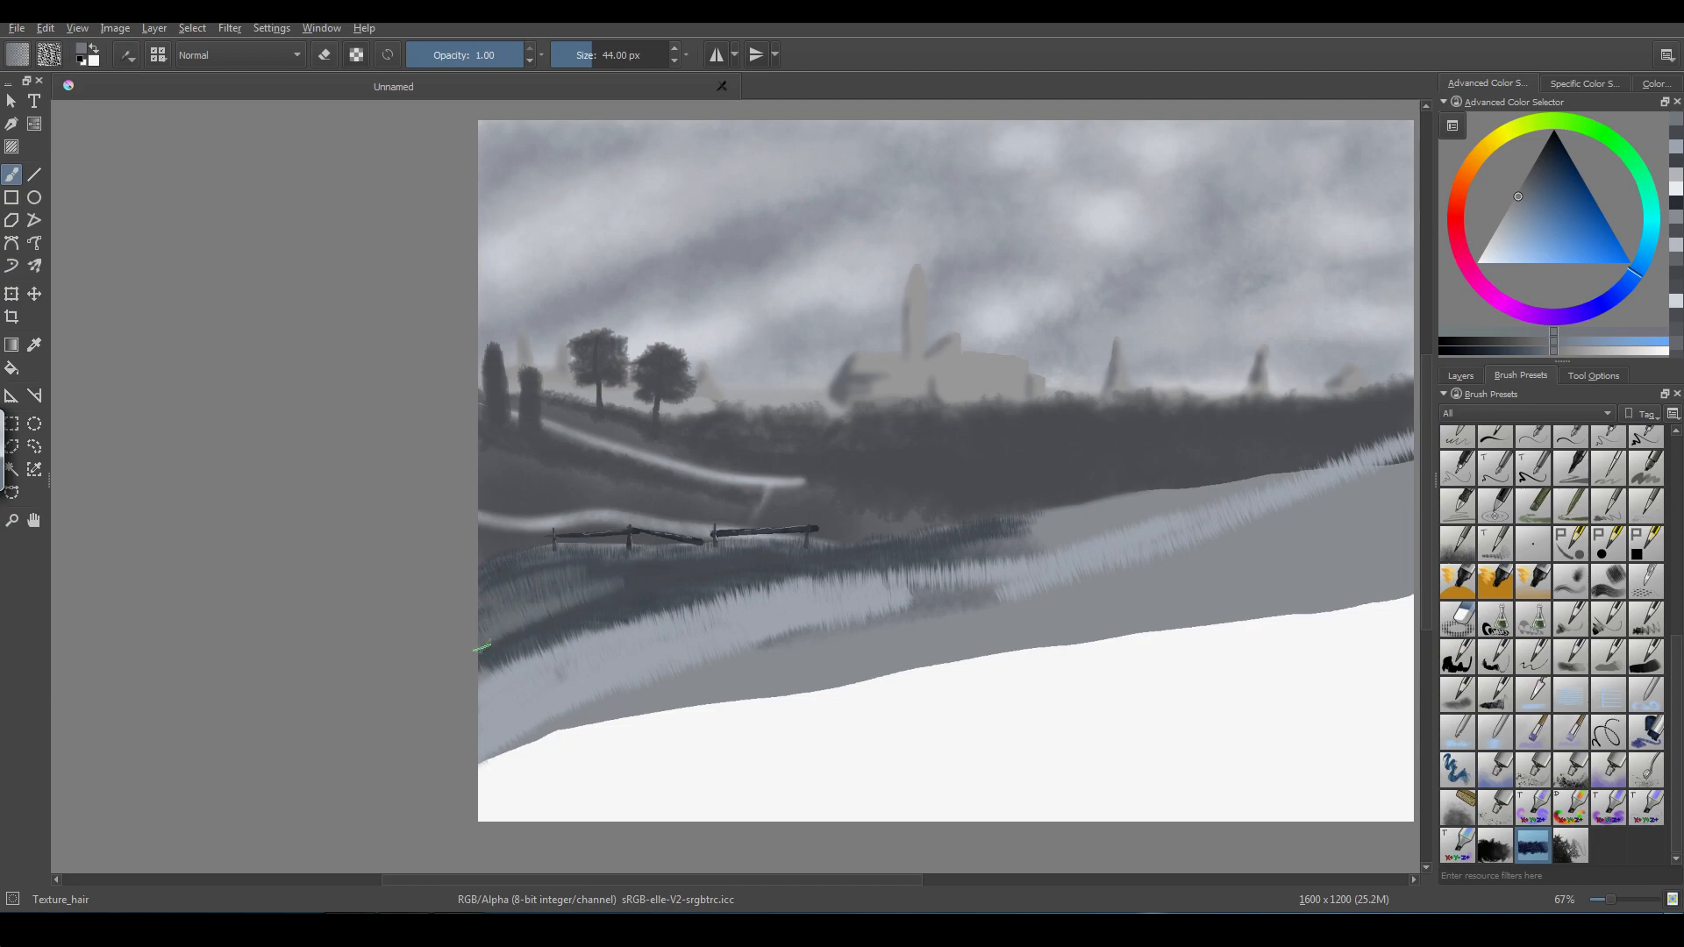
pyautogui.moveTo(582, 612)
pyautogui.mouseDown()
pyautogui.moveTo(662, 584)
pyautogui.moveTo(584, 577)
pyautogui.moveTo(705, 576)
pyautogui.moveTo(582, 608)
pyautogui.mouseUp()
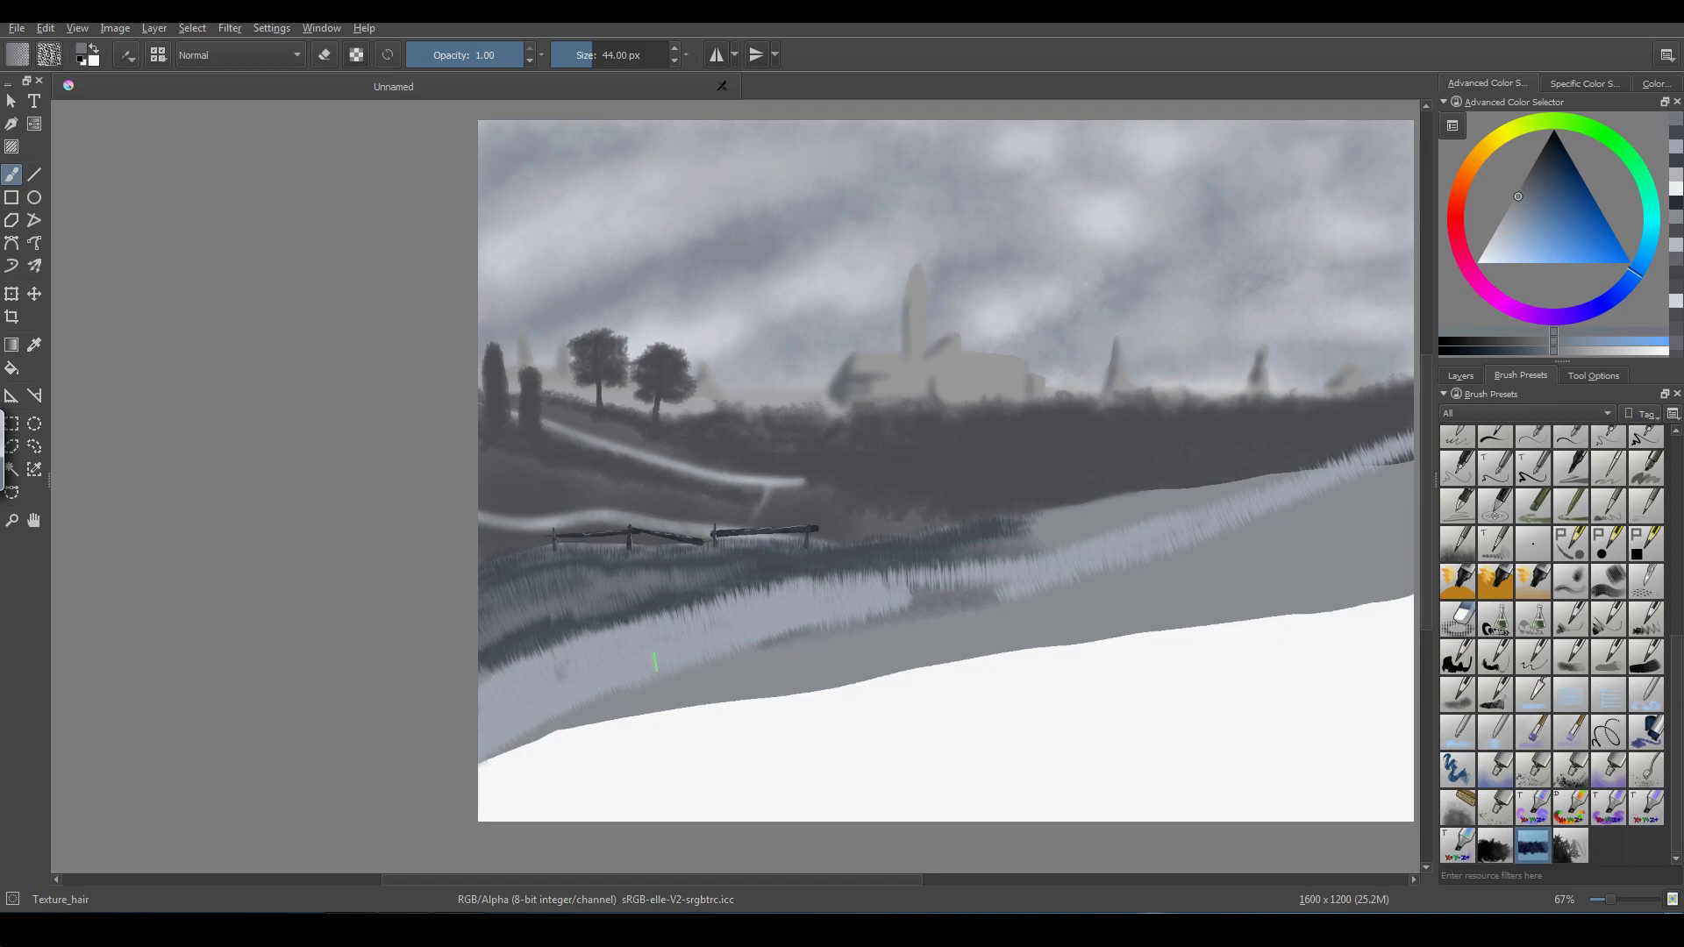
# - Sample the light blue-grey and thicken the light grass band along its middle and right end
pyautogui.keyDown('ctrl'); pyautogui.click(632, 645); pyautogui.keyUp('ctrl')
pyautogui.moveTo(857, 575); pyautogui.dragTo(932, 580)
pyautogui.moveTo(1256, 519); pyautogui.dragTo(1244, 542)
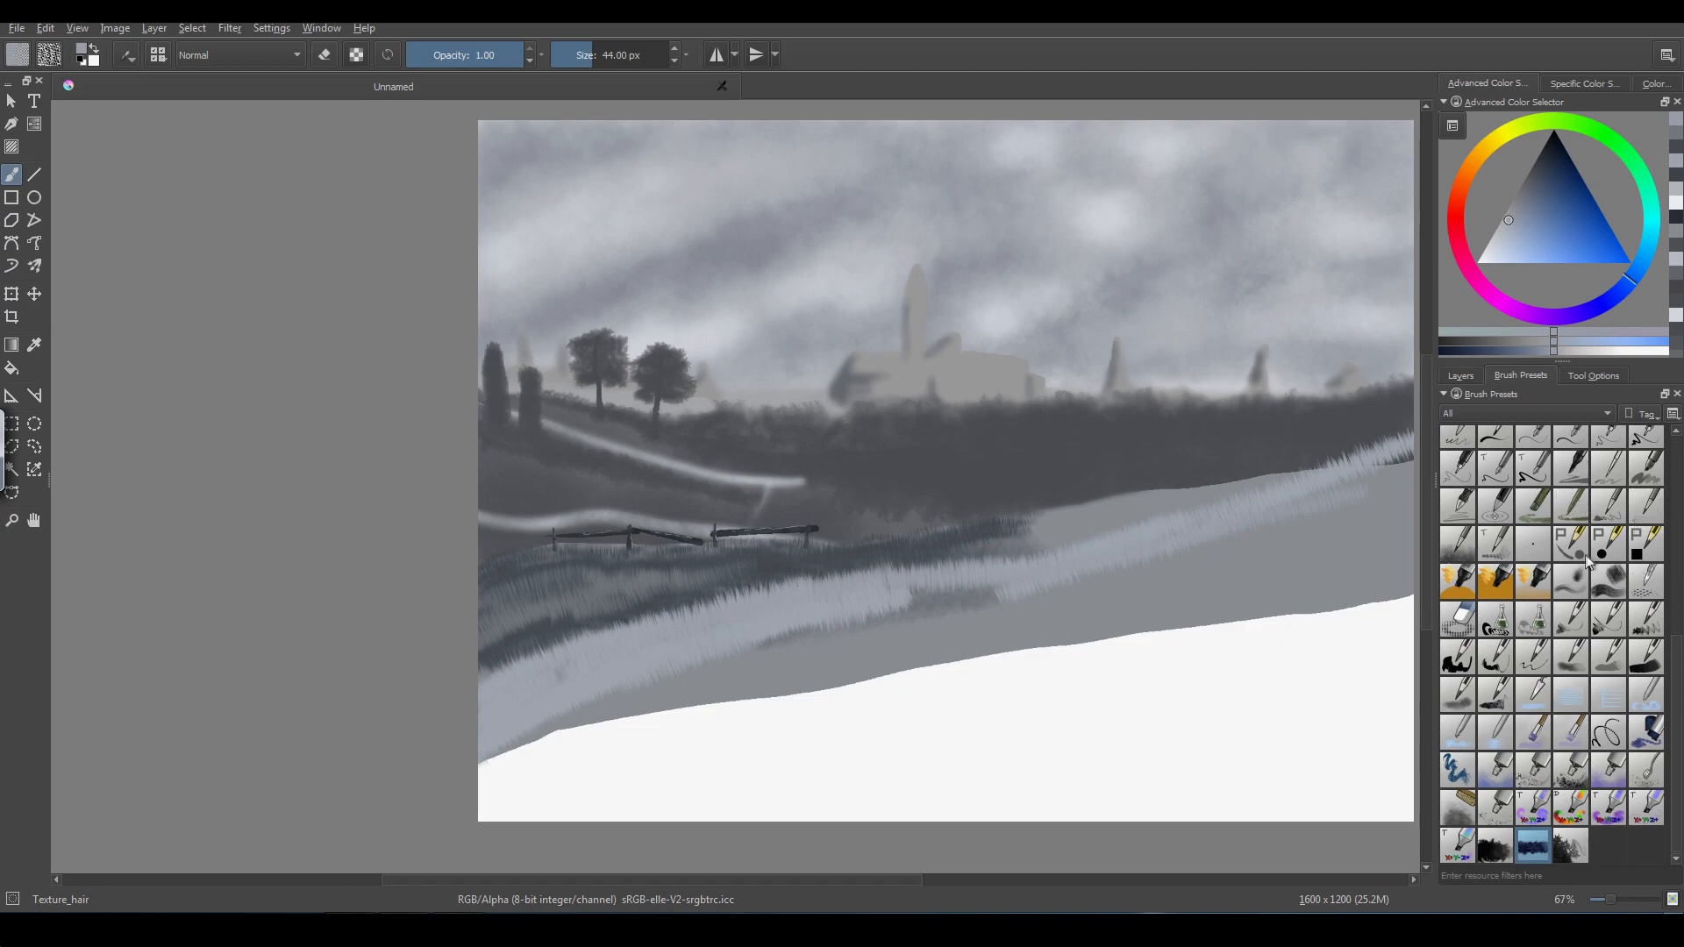
# - Pick a very dark blue-grey and outline the tall shaded side of a tower on the hill's crest with the PixelArt_Square brush
pyautogui.click(1640, 550)
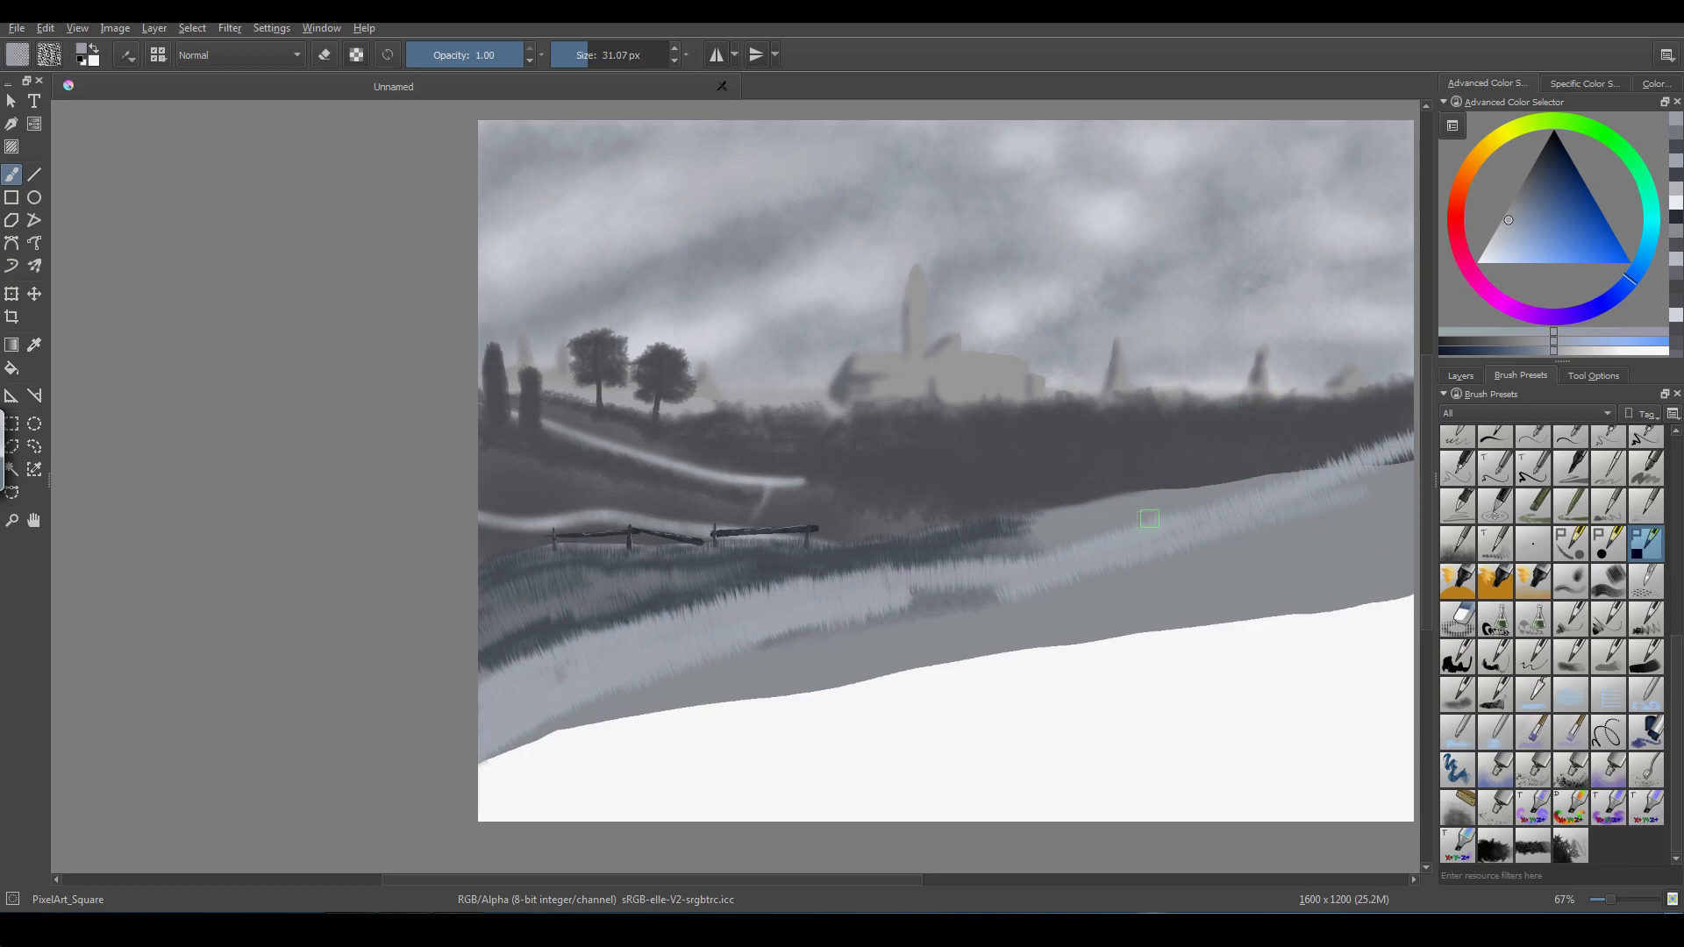
pyautogui.click(1540, 161)
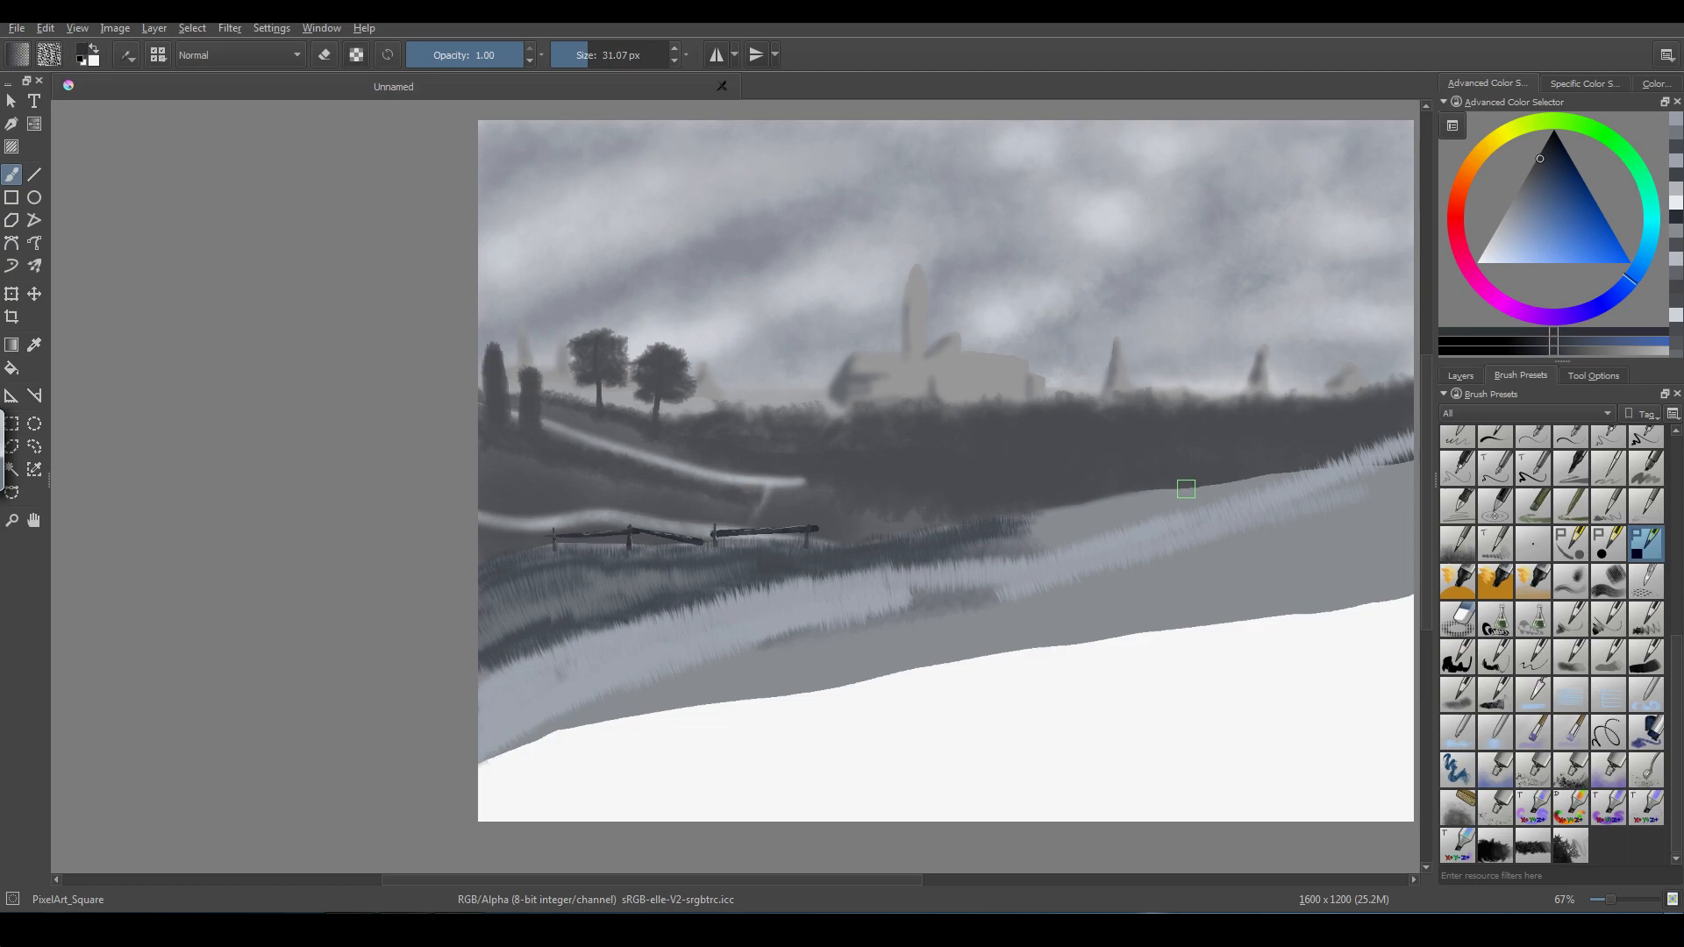
pyautogui.click(1184, 493)
pyautogui.moveTo(1184, 474); pyautogui.dragTo(1182, 325)
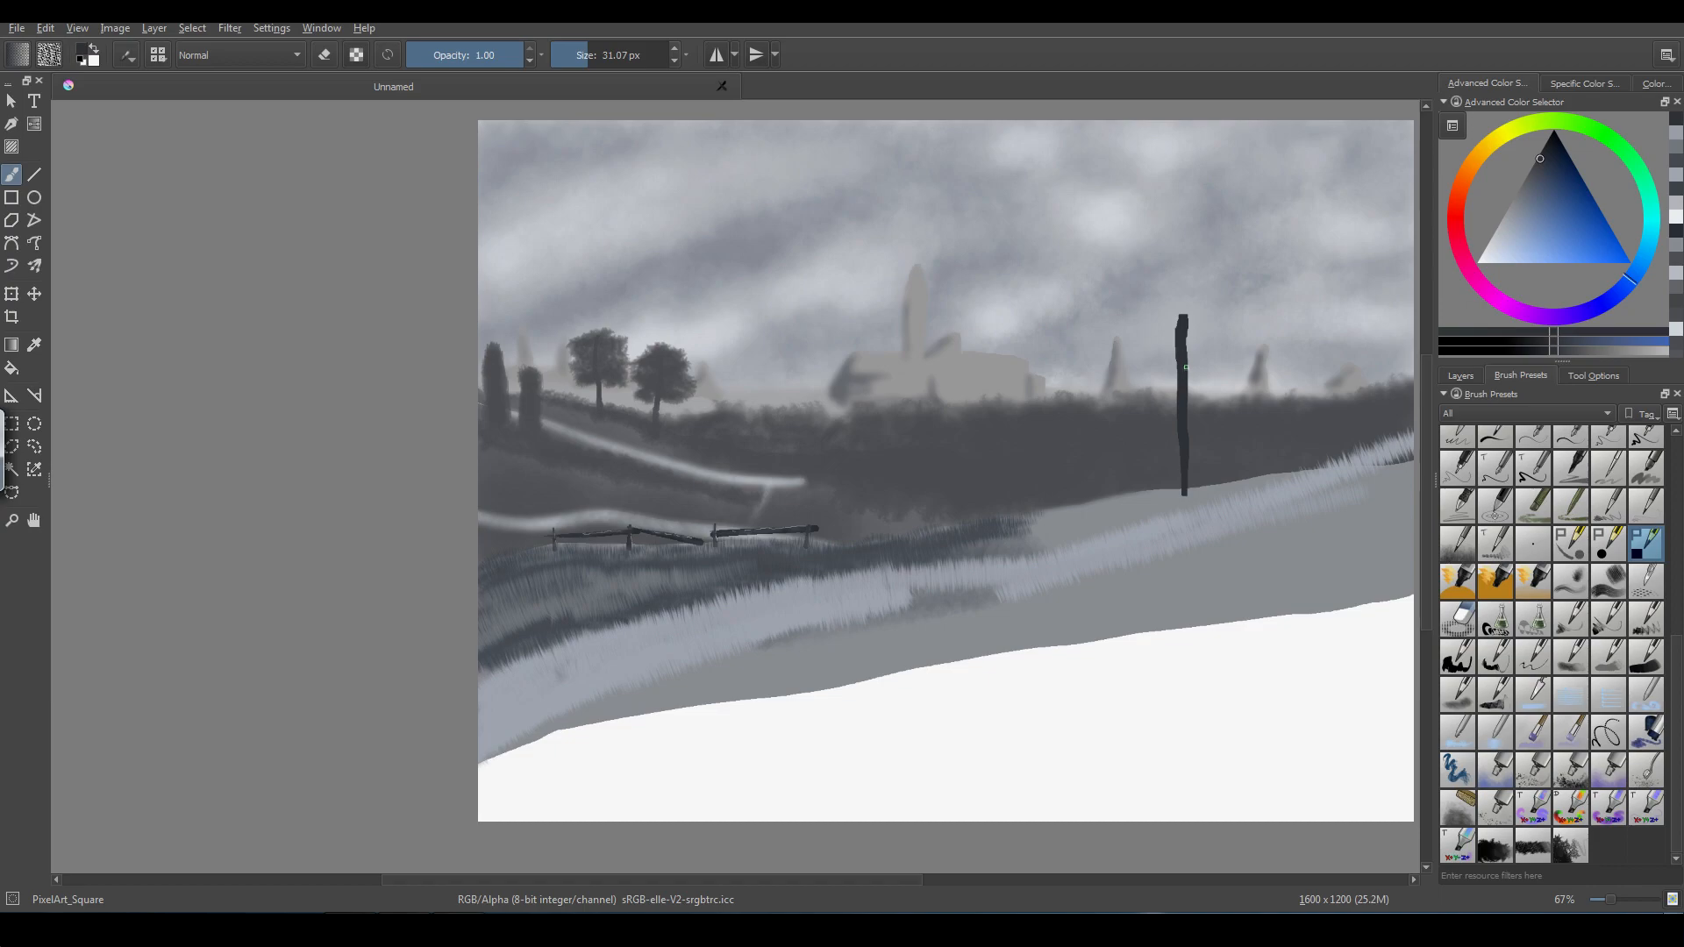
pyautogui.moveTo(1187, 480); pyautogui.dragTo(1190, 496)
pyautogui.moveTo(1182, 273); pyautogui.dragTo(1182, 314)
pyautogui.moveTo(1182, 249); pyautogui.dragTo(1214, 246)
pyautogui.moveTo(1186, 249)
pyautogui.mouseDown()
pyautogui.moveTo(1246, 238)
pyautogui.moveTo(1237, 491)
pyautogui.mouseUp()
pyautogui.moveTo(1241, 413)
pyautogui.mouseDown()
pyautogui.moveTo(1244, 298)
pyautogui.moveTo(1179, 273)
pyautogui.moveTo(1235, 243)
pyautogui.moveTo(1237, 290)
pyautogui.moveTo(1223, 272)
pyautogui.moveTo(1237, 259)
pyautogui.moveTo(1210, 270)
pyautogui.moveTo(1222, 253)
pyautogui.moveTo(1187, 280)
pyautogui.moveTo(1217, 294)
pyautogui.moveTo(1210, 279)
pyautogui.moveTo(1216, 340)
pyautogui.mouseUp()
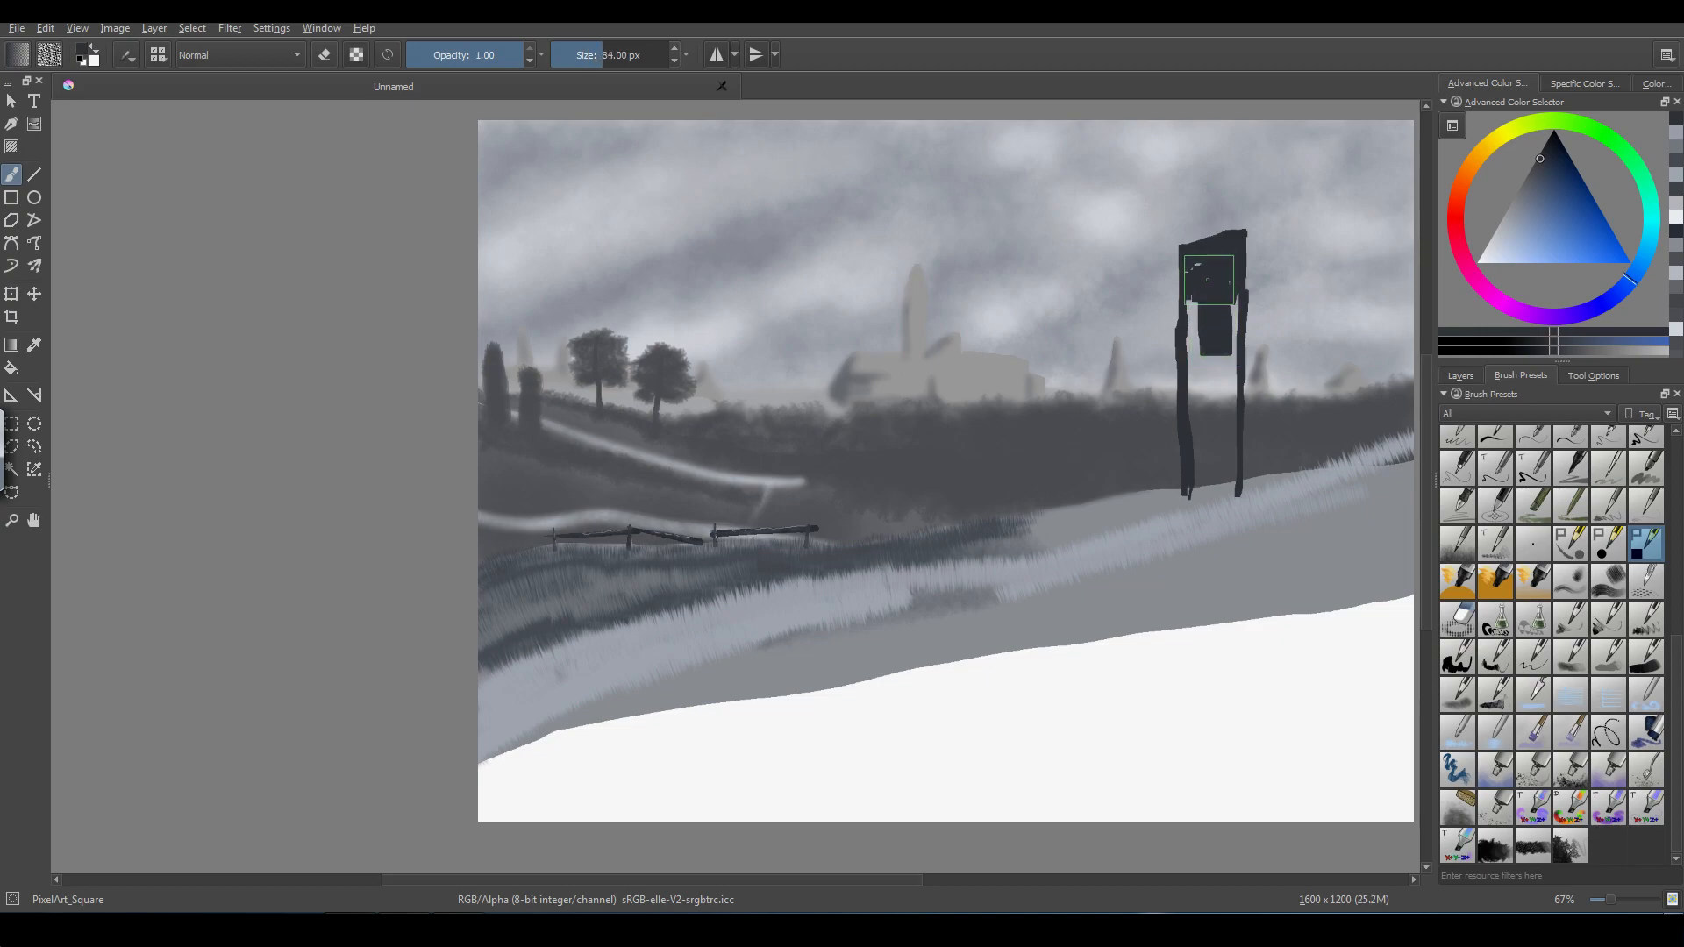
# - Fill the outlined shaded side of the tower solidly with the square brush at 84 px
pyautogui.moveTo(1208, 280)
pyautogui.mouseDown()
pyautogui.moveTo(1207, 343)
pyautogui.moveTo(1193, 284)
pyautogui.moveTo(1196, 380)
pyautogui.moveTo(1184, 277)
pyautogui.moveTo(1188, 402)
pyautogui.mouseUp()
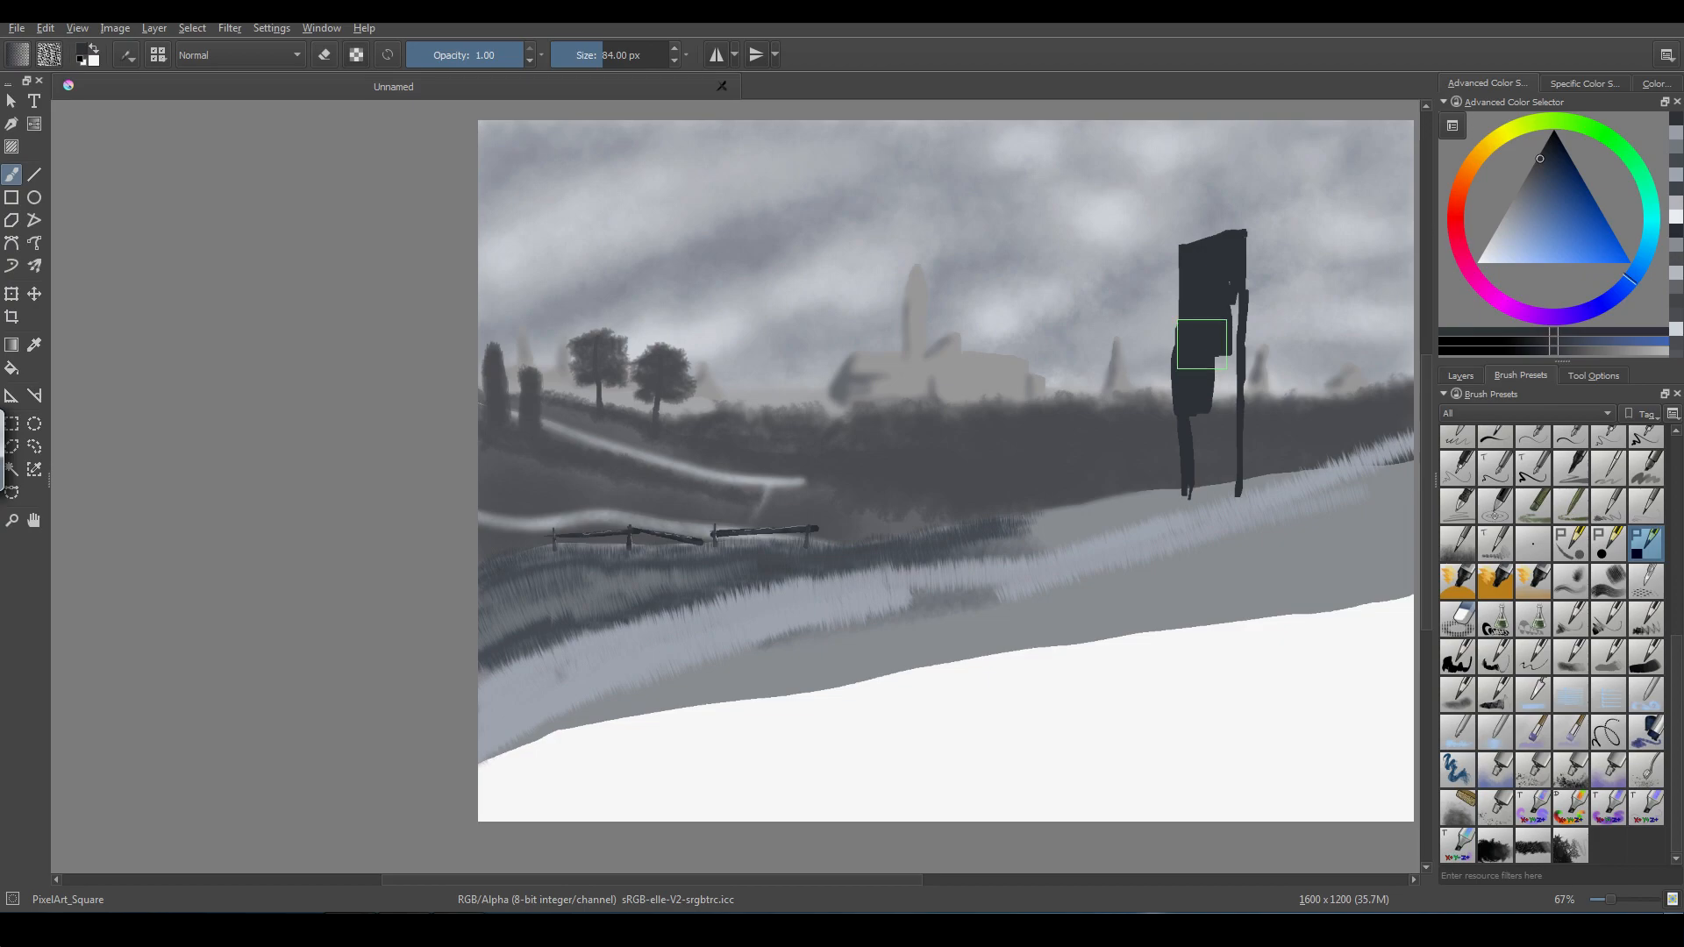
pyautogui.hotkey('ctrl', 'z')
pyautogui.moveTo(1210, 344)
pyautogui.mouseDown()
pyautogui.moveTo(1221, 359)
pyautogui.moveTo(1211, 271)
pyautogui.moveTo(1228, 299)
pyautogui.moveTo(1223, 412)
pyautogui.moveTo(1210, 443)
pyautogui.moveTo(1195, 413)
pyautogui.moveTo(1188, 478)
pyautogui.moveTo(1187, 366)
pyautogui.moveTo(1207, 380)
pyautogui.moveTo(1211, 479)
pyautogui.moveTo(1225, 484)
pyautogui.moveTo(1188, 485)
pyautogui.moveTo(1203, 477)
pyautogui.mouseUp()
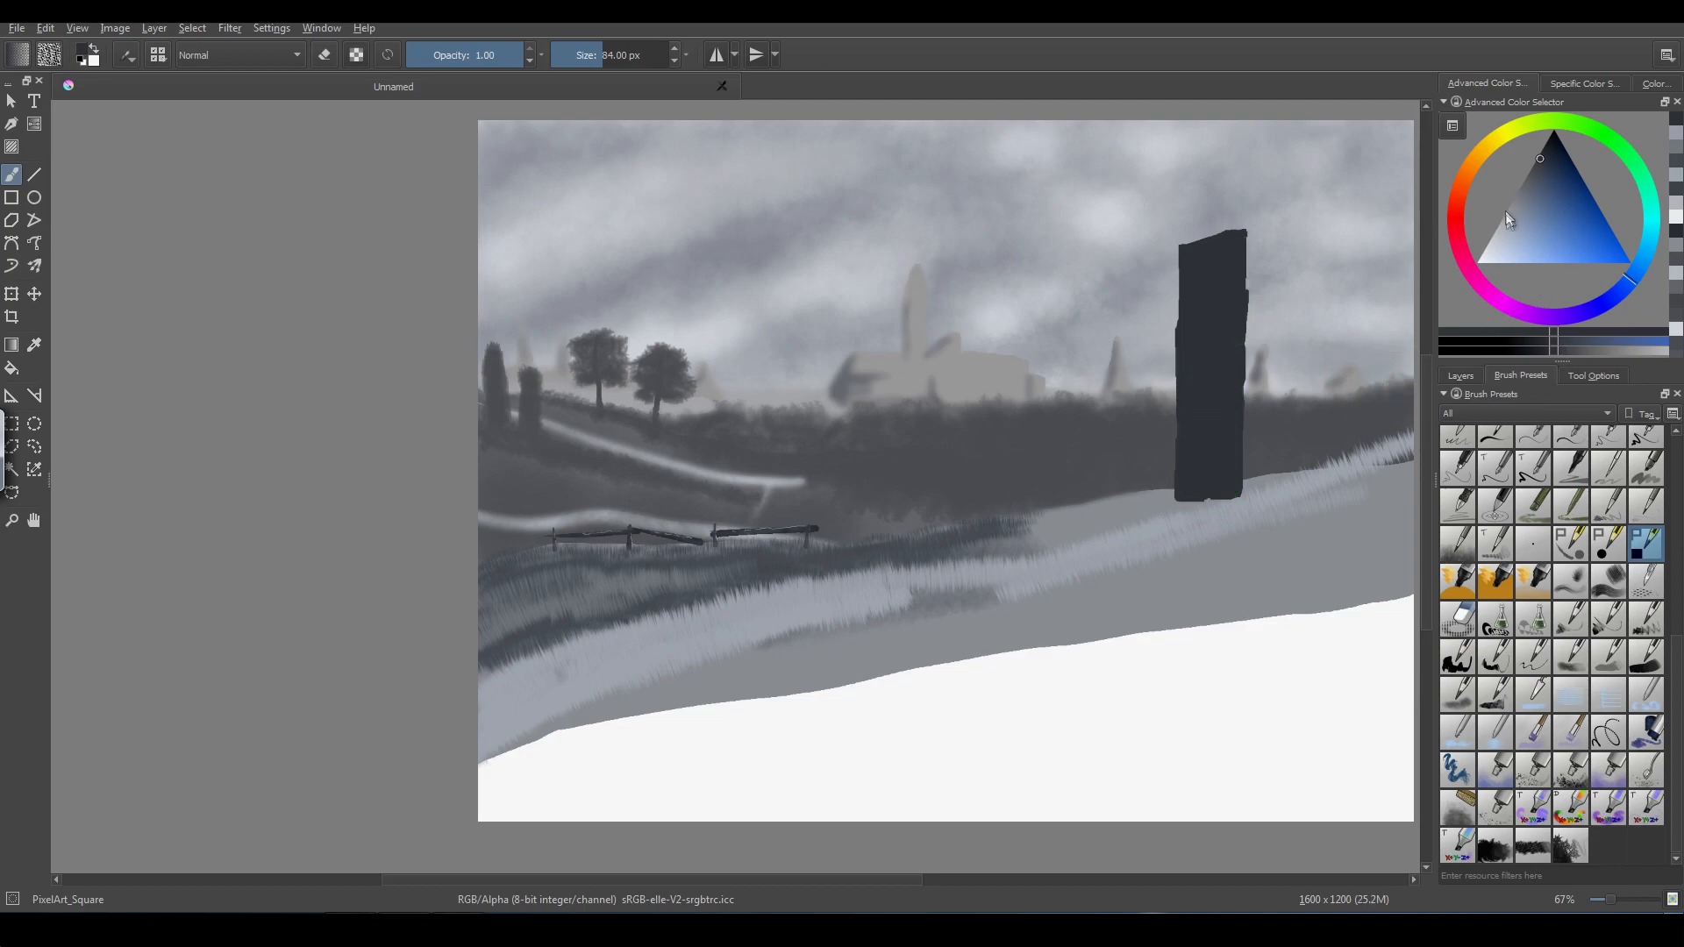
# - Pick a light grey and block in the top and vertical edges of the tower's lit face beside the dark one
pyautogui.moveTo(1509, 219); pyautogui.dragTo(1501, 237)
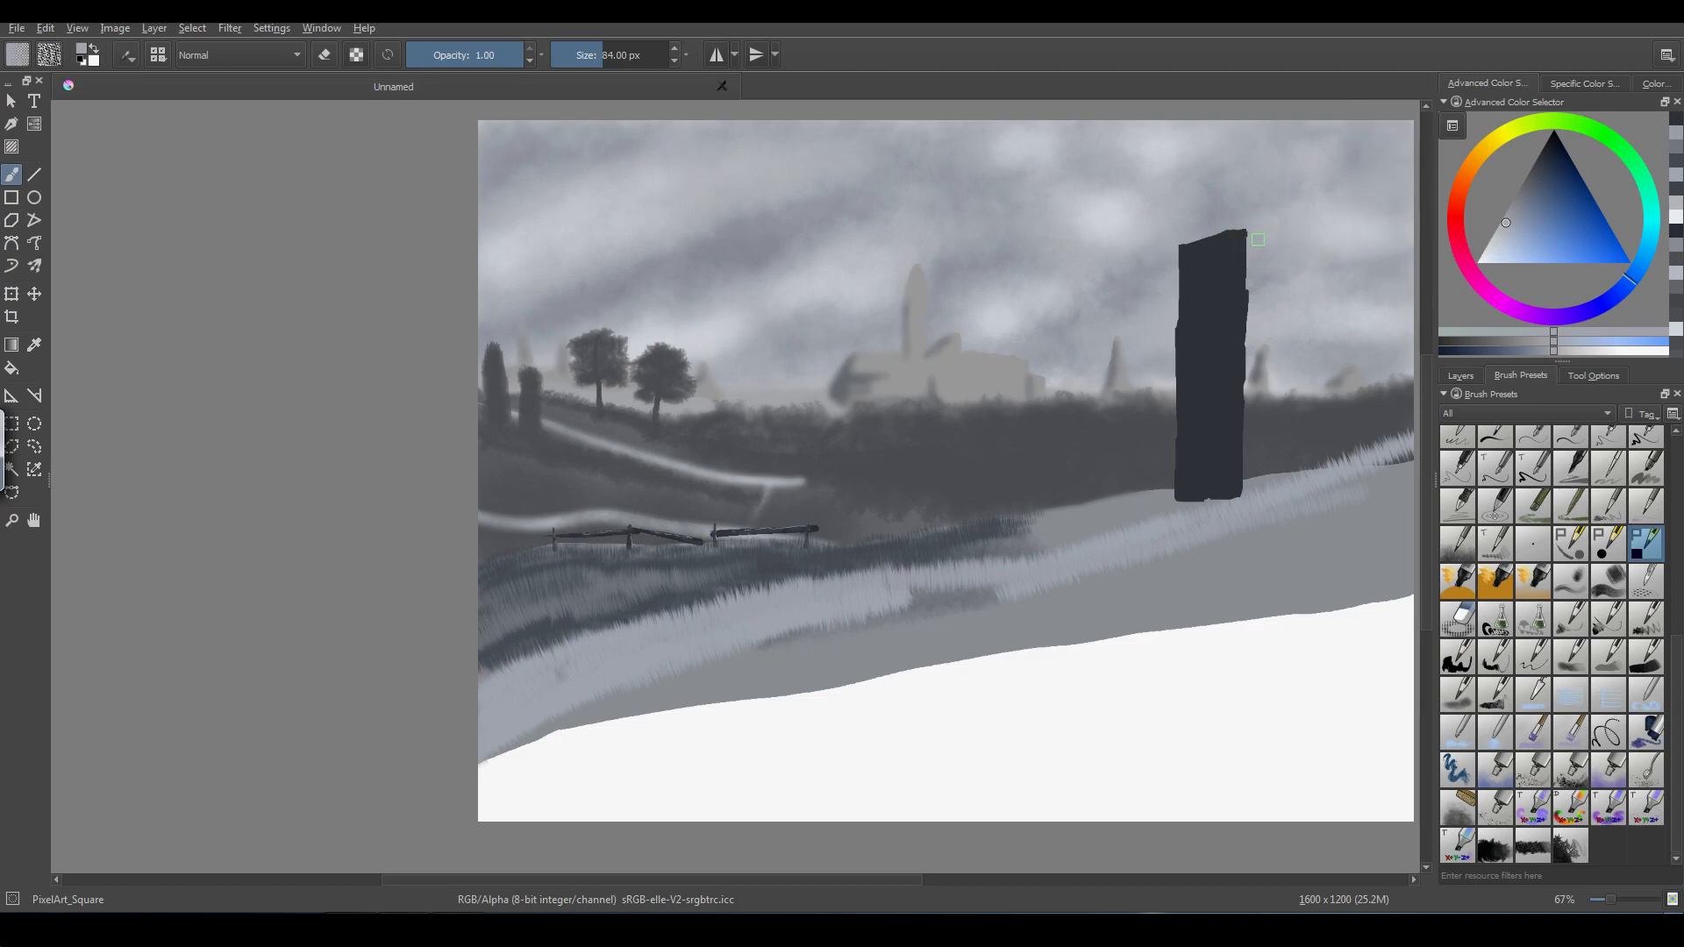
pyautogui.click(1257, 240)
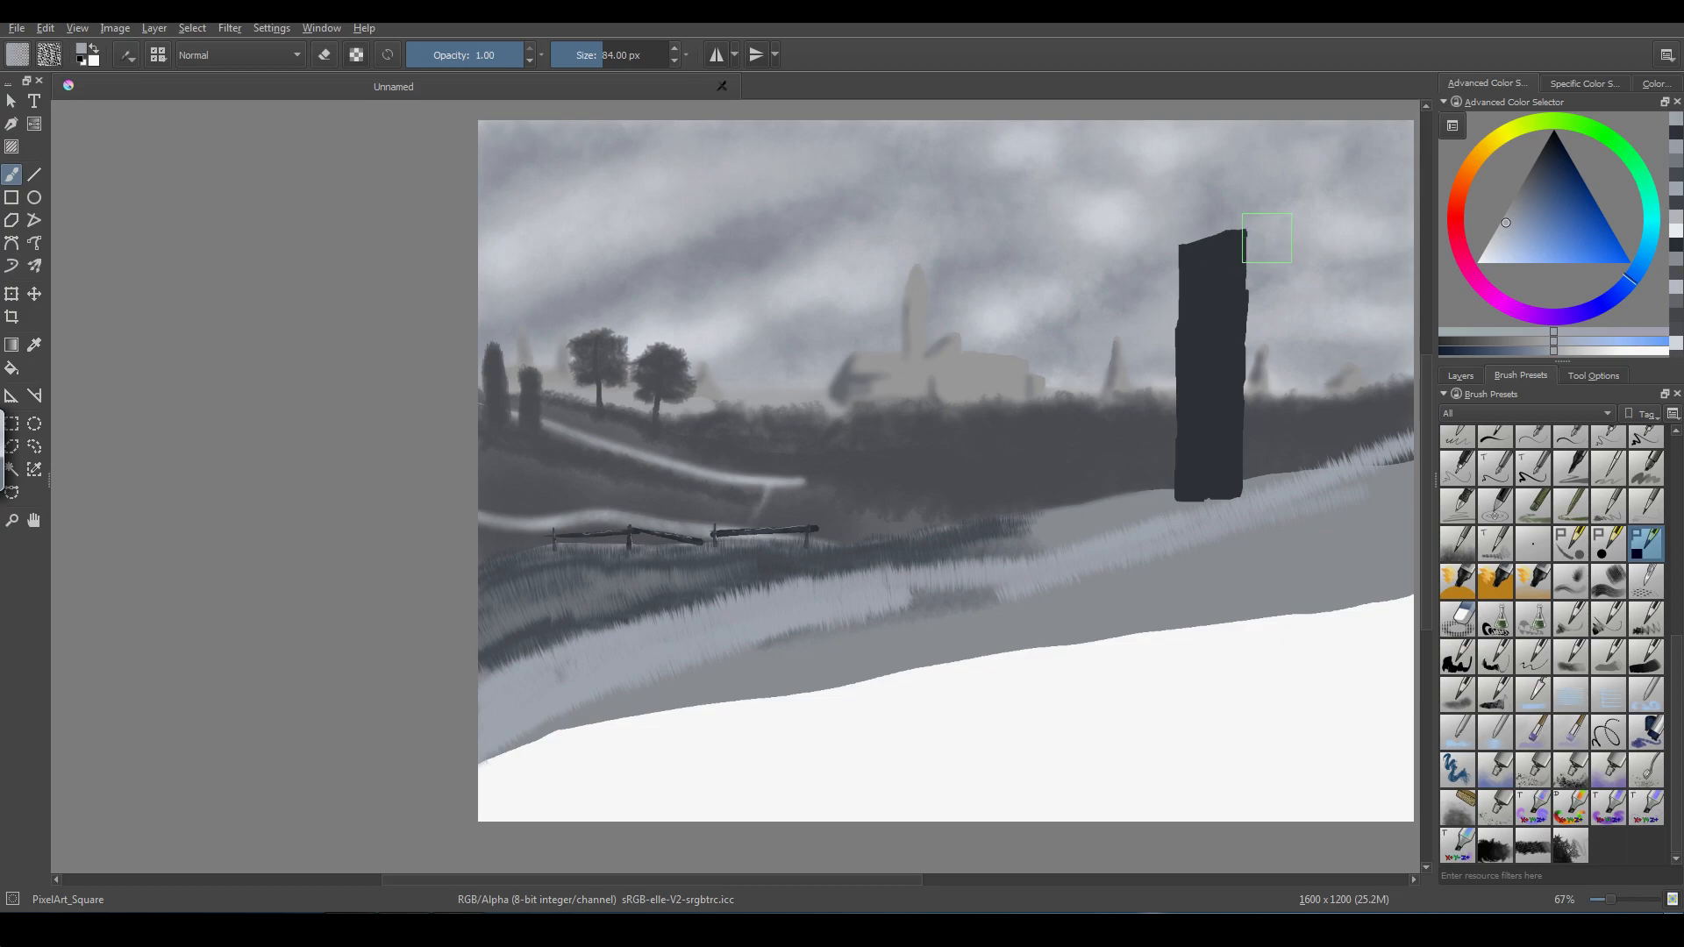
pyautogui.click(1261, 238)
pyautogui.moveTo(1254, 237); pyautogui.dragTo(1271, 237)
pyautogui.click(1274, 237)
pyautogui.moveTo(1503, 230); pyautogui.dragTo(1492, 240)
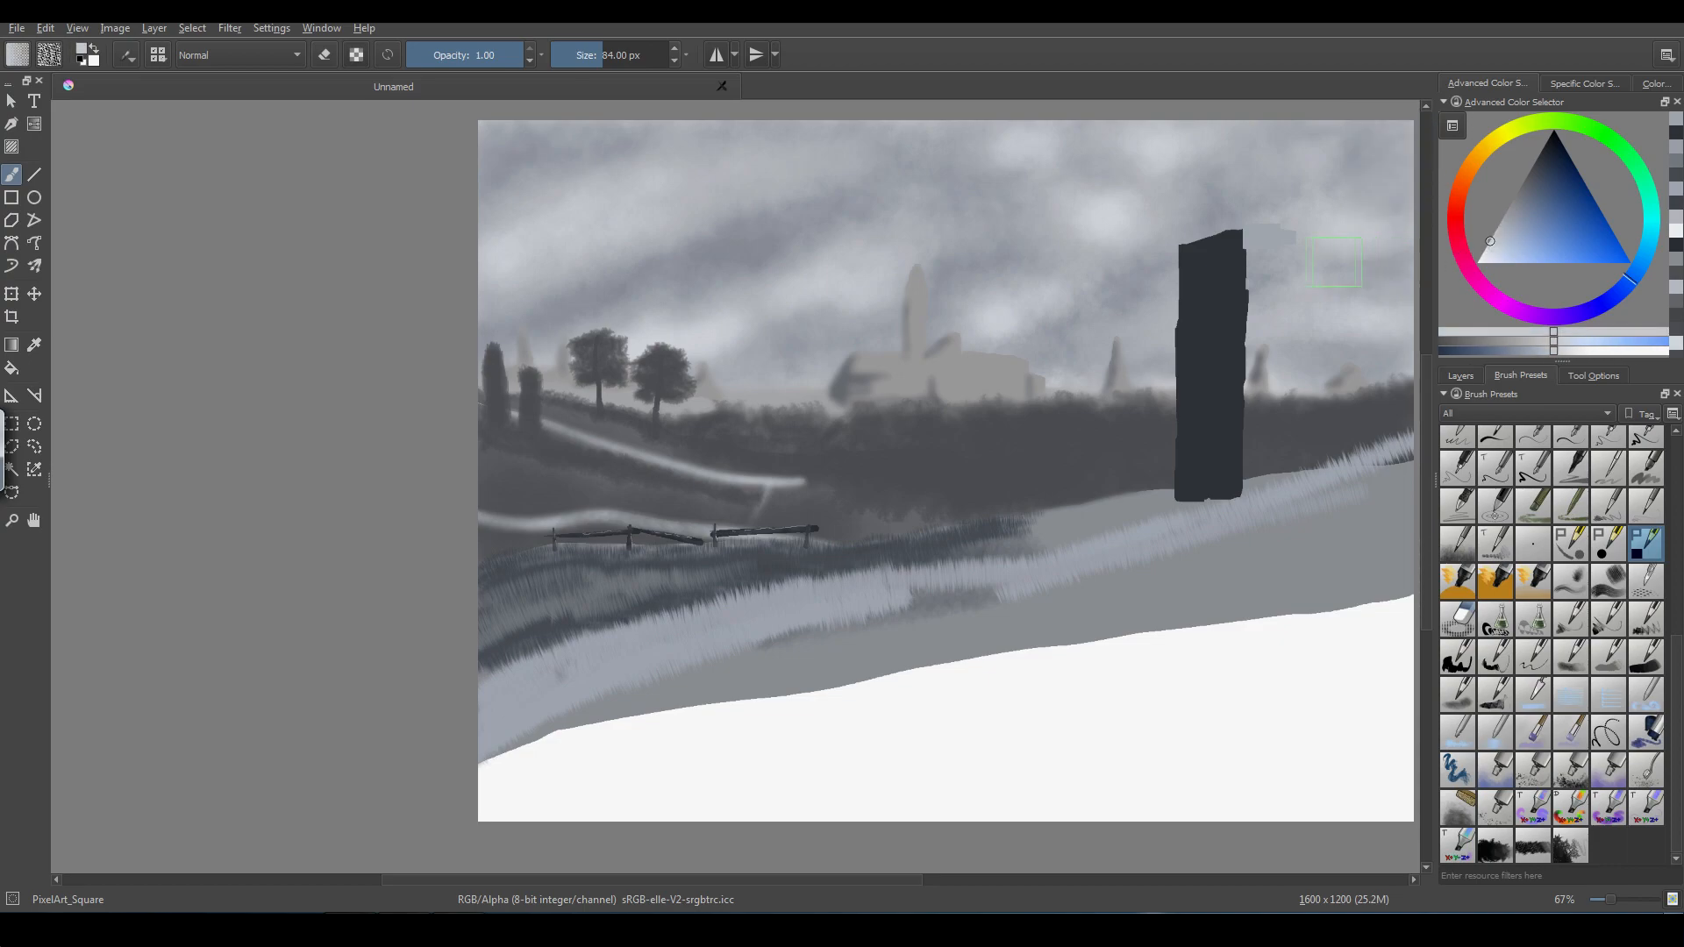
pyautogui.click(1264, 241)
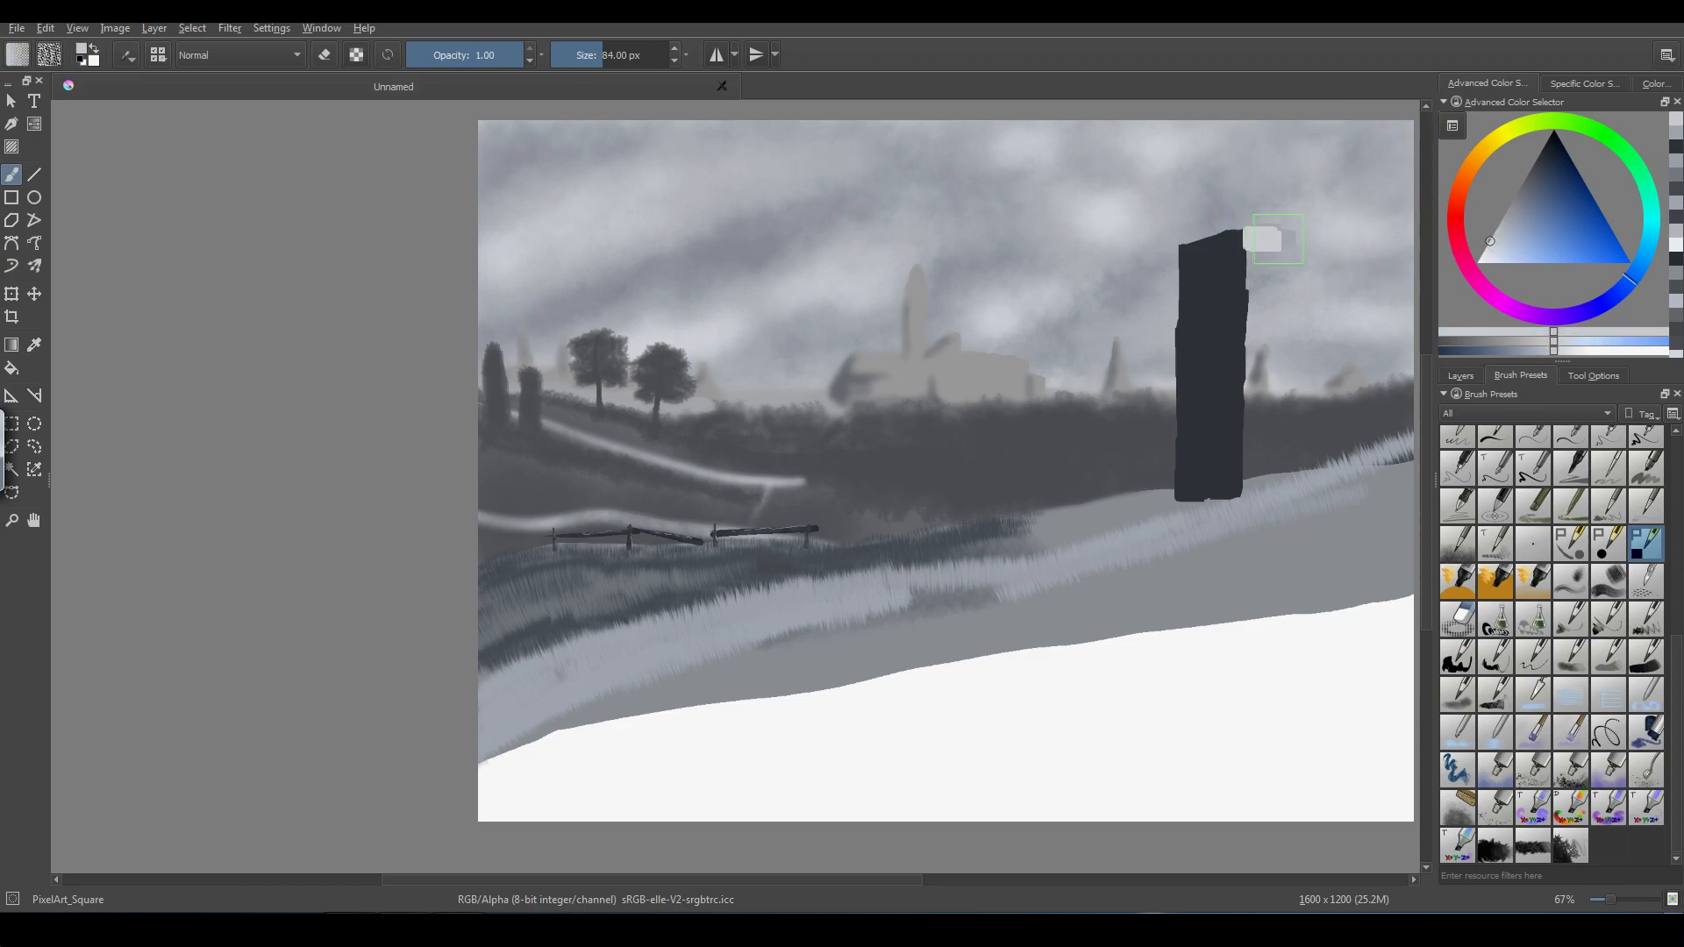
pyautogui.moveTo(1255, 240); pyautogui.dragTo(1292, 234)
pyautogui.moveTo(1300, 246)
pyautogui.mouseDown()
pyautogui.moveTo(1293, 491)
pyautogui.moveTo(1252, 469)
pyautogui.moveTo(1255, 419)
pyautogui.mouseUp()
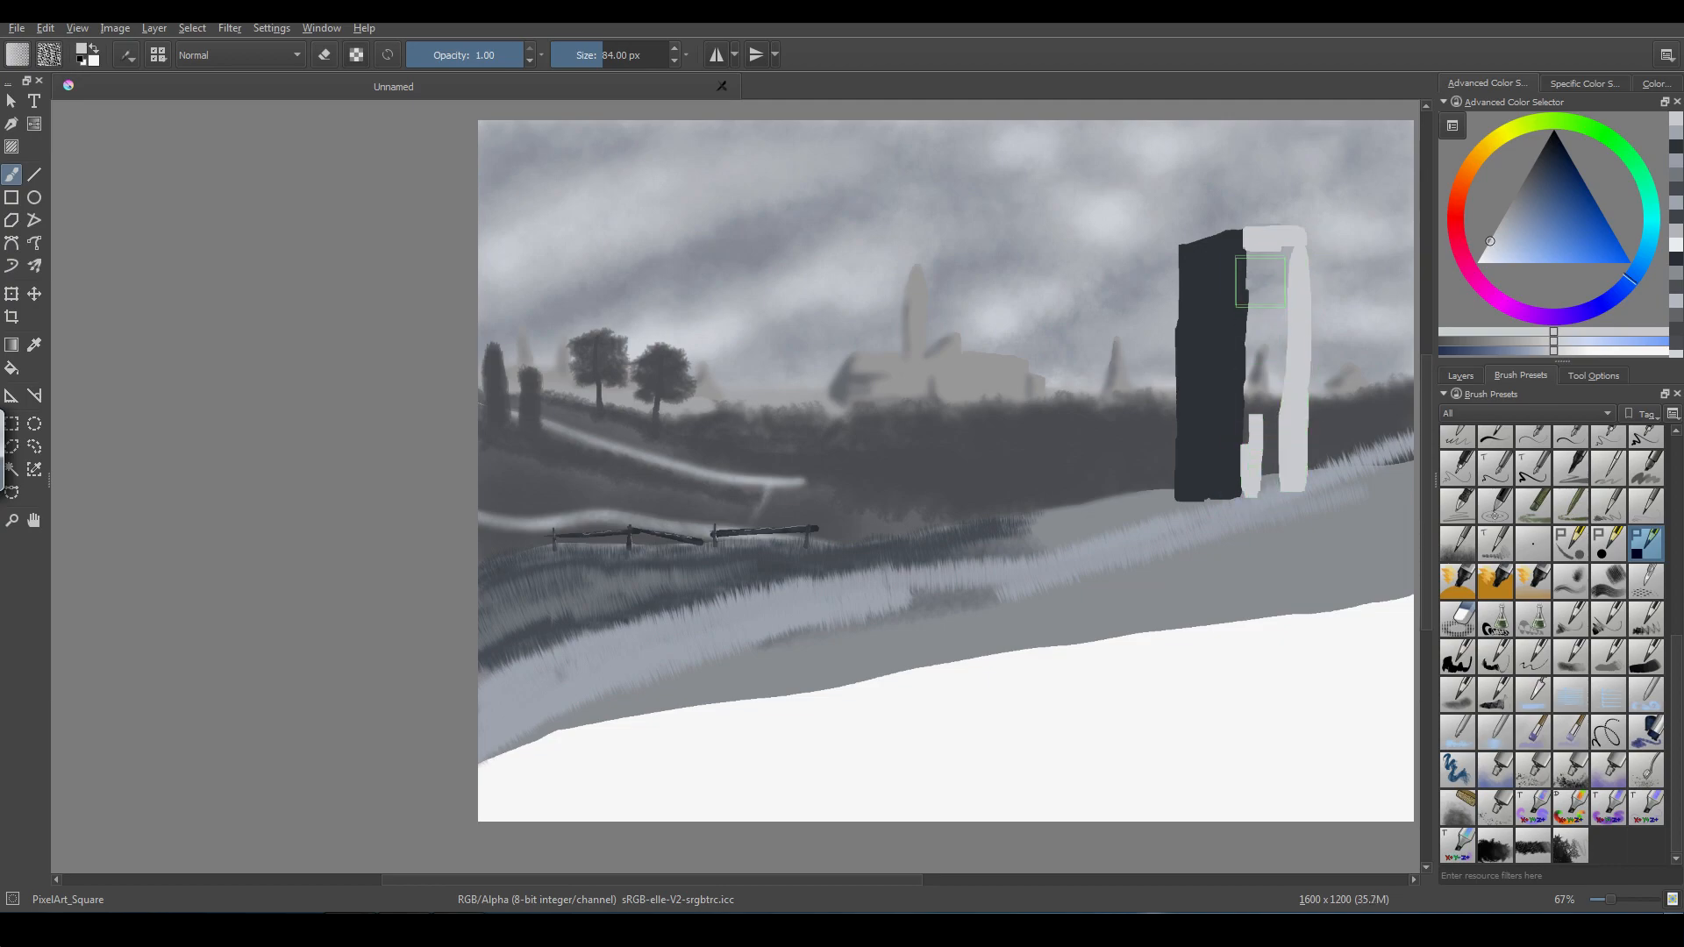
# - Fill the remaining gaps in the tower's lit face with light grey down to the grass
pyautogui.moveTo(1258, 255); pyautogui.dragTo(1260, 330)
pyautogui.moveTo(1255, 316); pyautogui.dragTo(1253, 412)
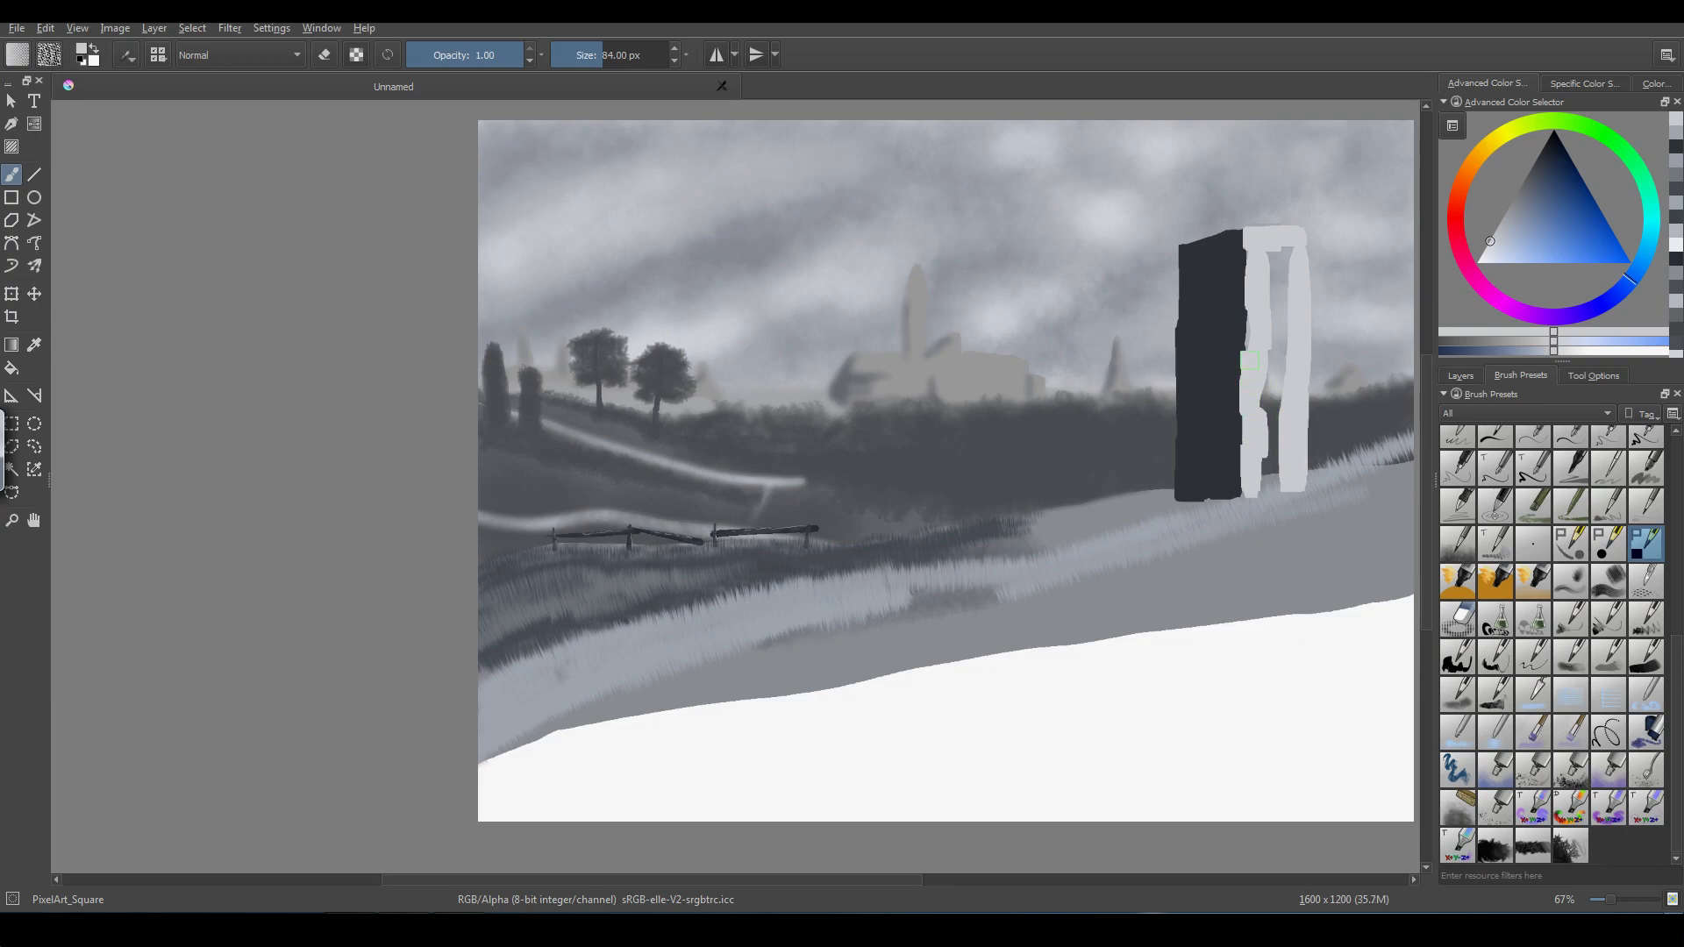
pyautogui.moveTo(1250, 361); pyautogui.dragTo(1253, 331)
pyautogui.moveTo(1256, 490)
pyautogui.mouseDown()
pyautogui.moveTo(1277, 399)
pyautogui.moveTo(1346, 364)
pyautogui.moveTo(1275, 361)
pyautogui.moveTo(1283, 255)
pyautogui.mouseUp()
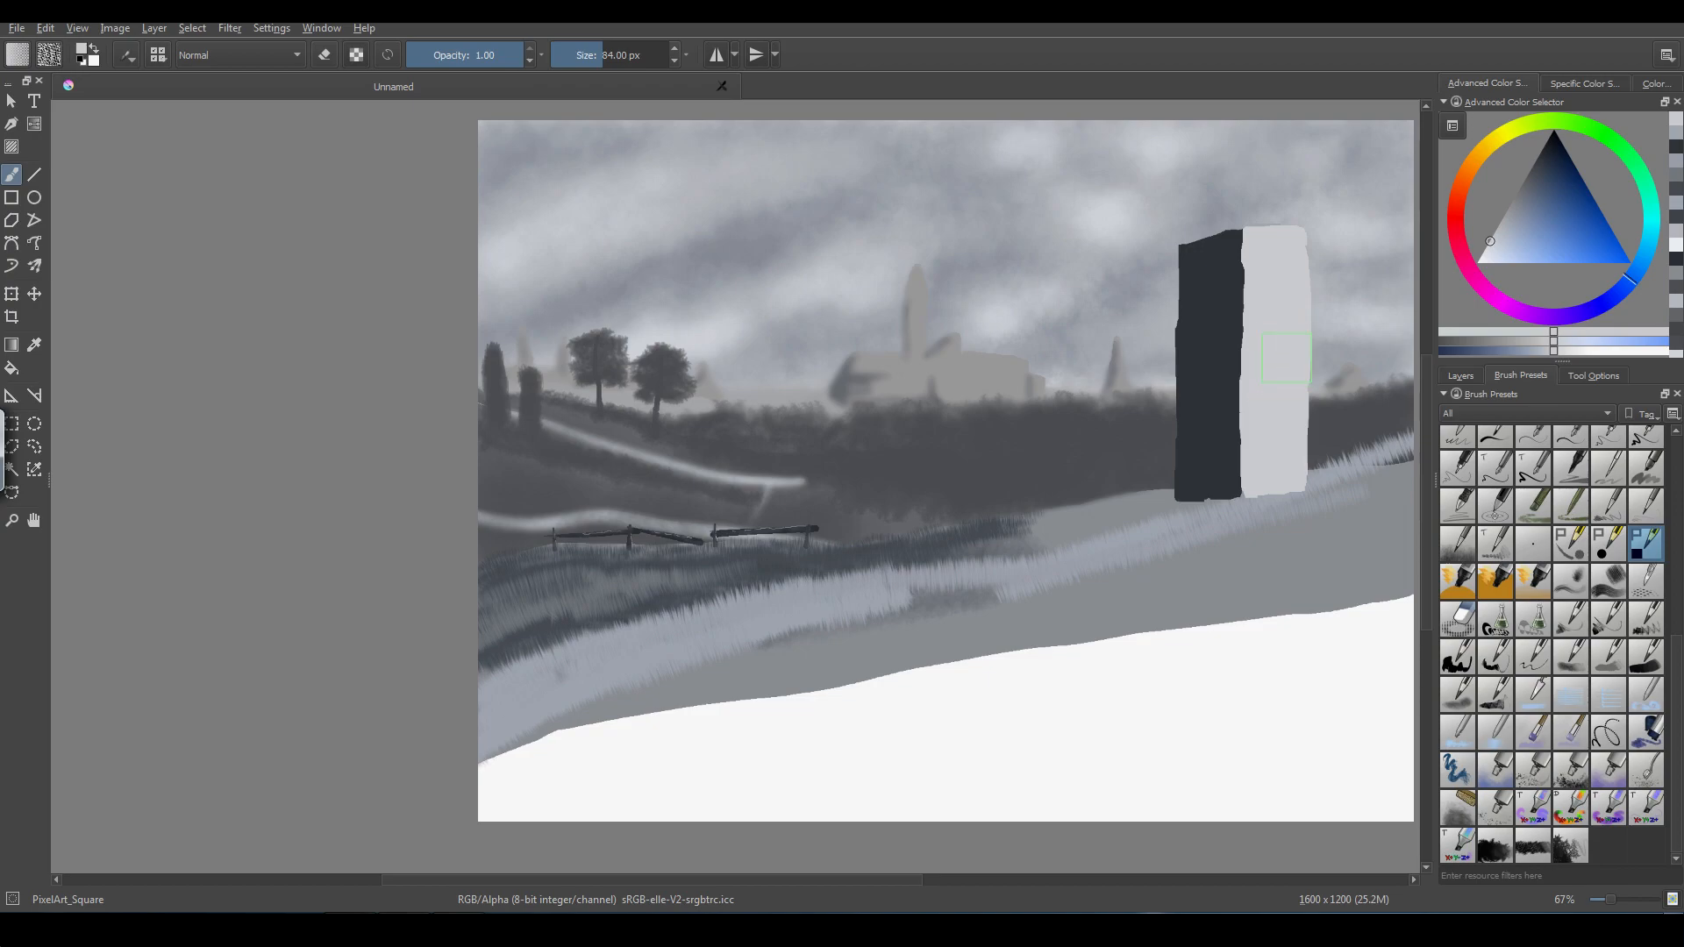
pyautogui.moveTo(1287, 357)
pyautogui.mouseDown()
pyautogui.moveTo(1297, 467)
pyautogui.moveTo(1314, 474)
pyautogui.moveTo(1296, 510)
pyautogui.moveTo(1257, 503)
pyautogui.mouseUp()
# - Sample the tower's dark tone and paint an overhanging rim along the top of its shaded side at 59 px
pyautogui.press('[')
pyautogui.keyDown('ctrl'); pyautogui.click(1213, 288); pyautogui.keyUp('ctrl')
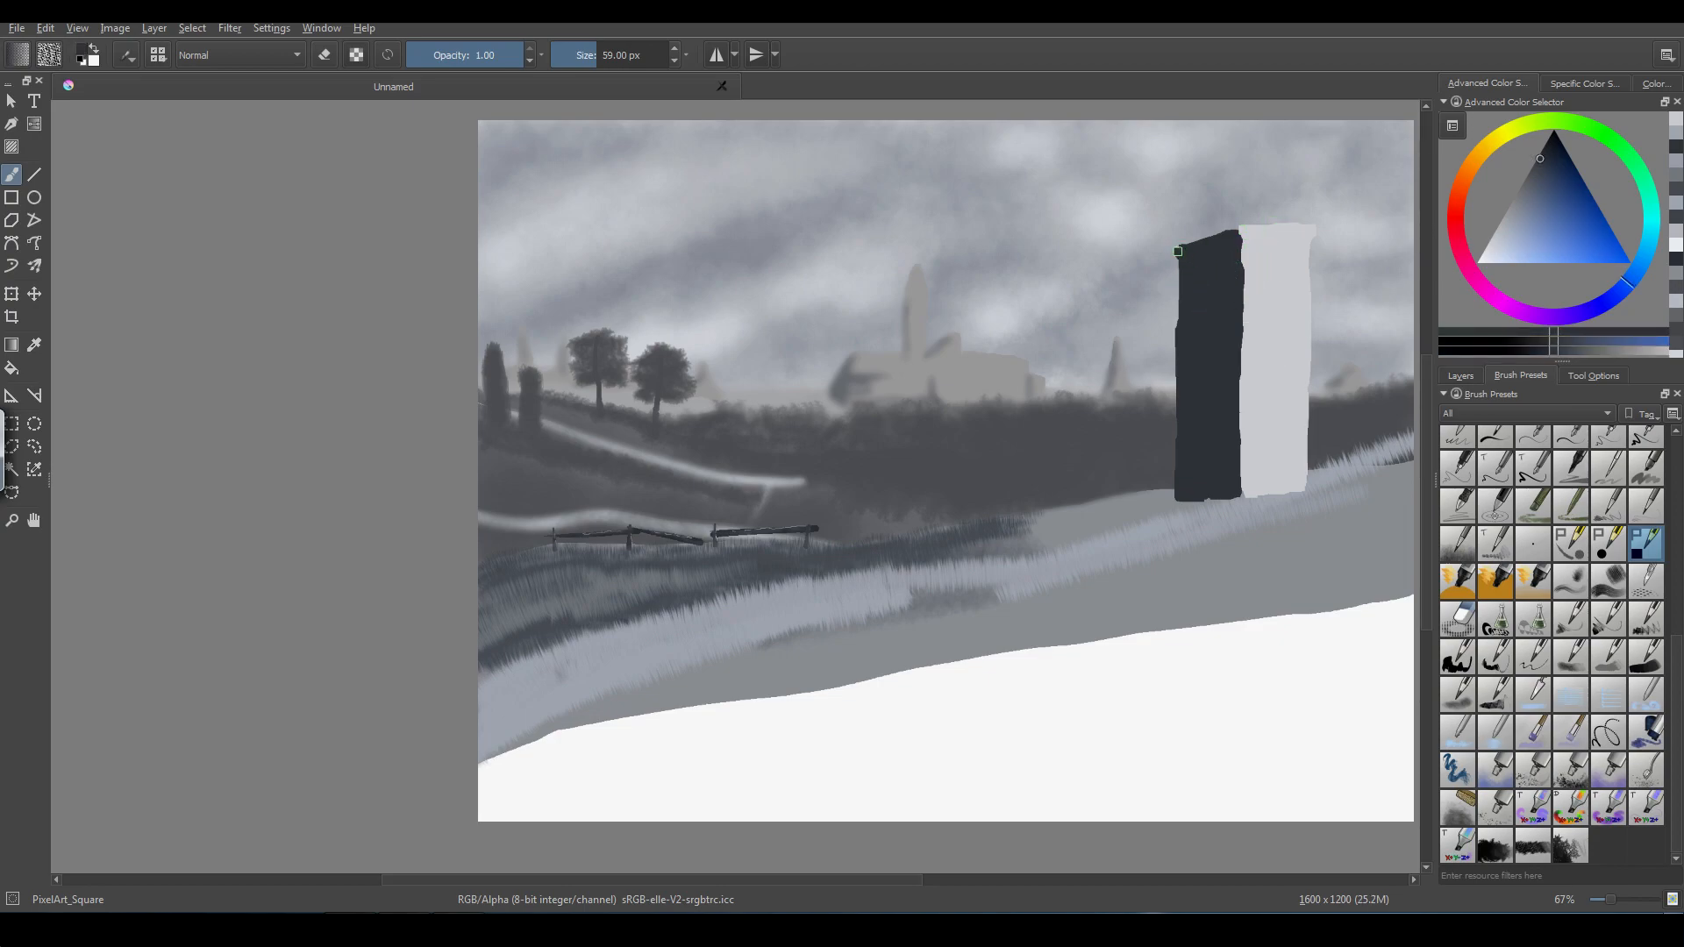
pyautogui.moveTo(1177, 248); pyautogui.dragTo(1236, 231)
pyautogui.moveTo(1202, 242); pyautogui.dragTo(1230, 230)
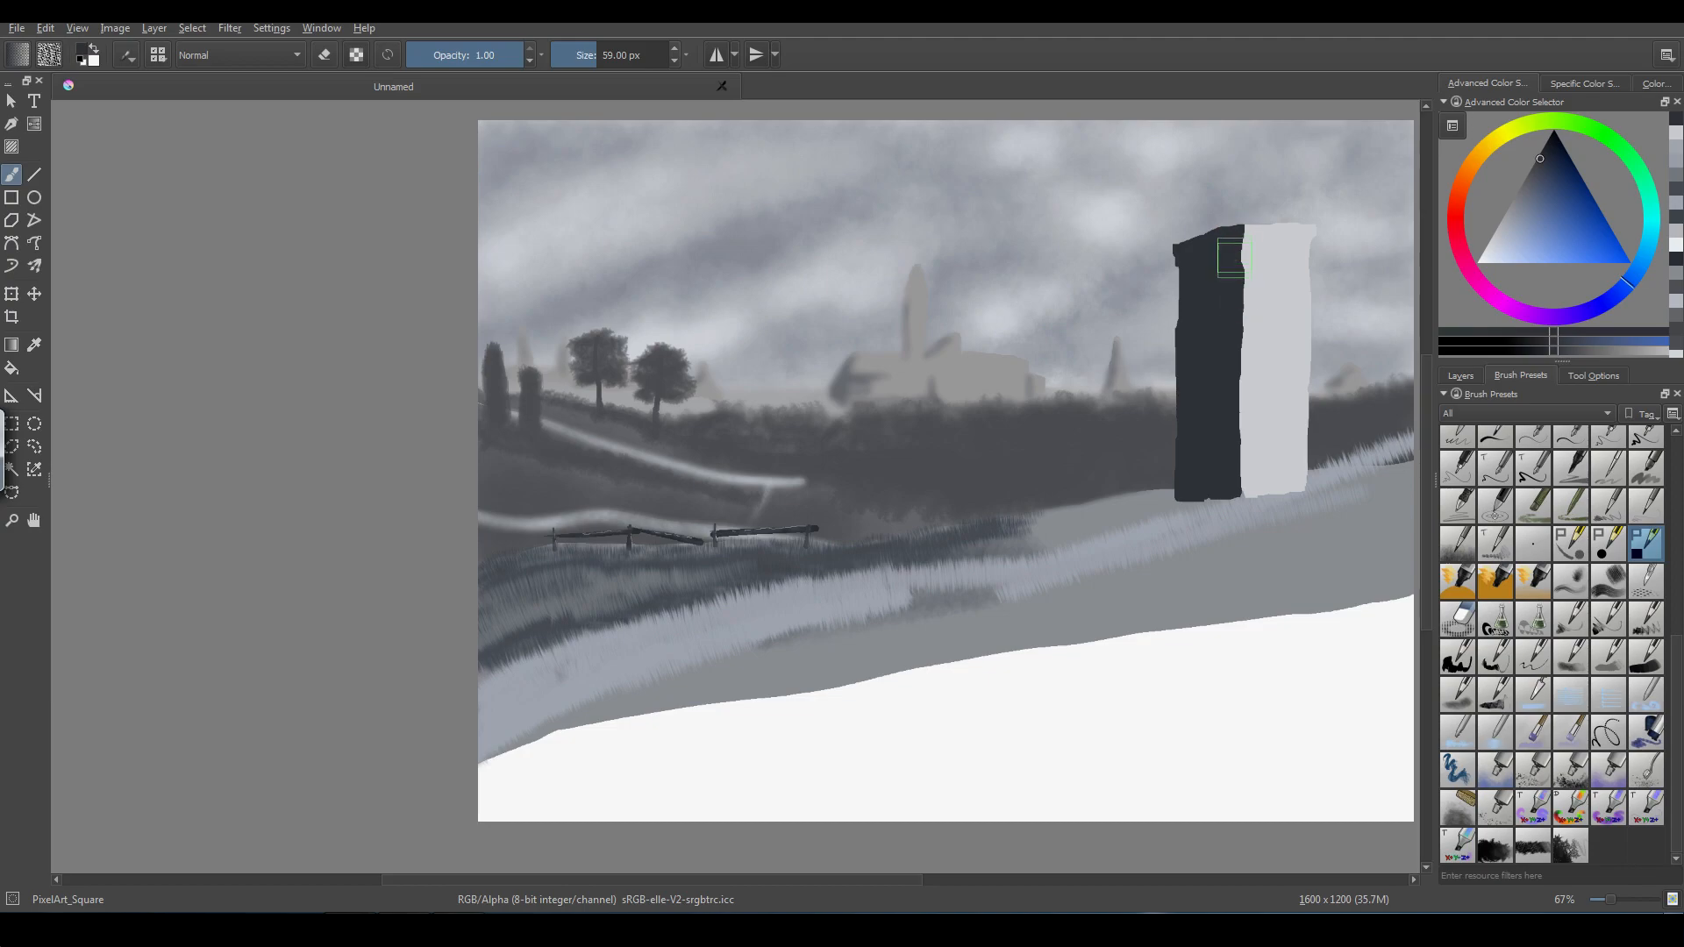
pyautogui.moveTo(1236, 264); pyautogui.dragTo(1237, 255)
# - Paint a small dark square window on the lit face and a near-black one on the shaded side
pyautogui.click(1277, 289)
pyautogui.moveTo(1538, 163); pyautogui.dragTo(1552, 136)
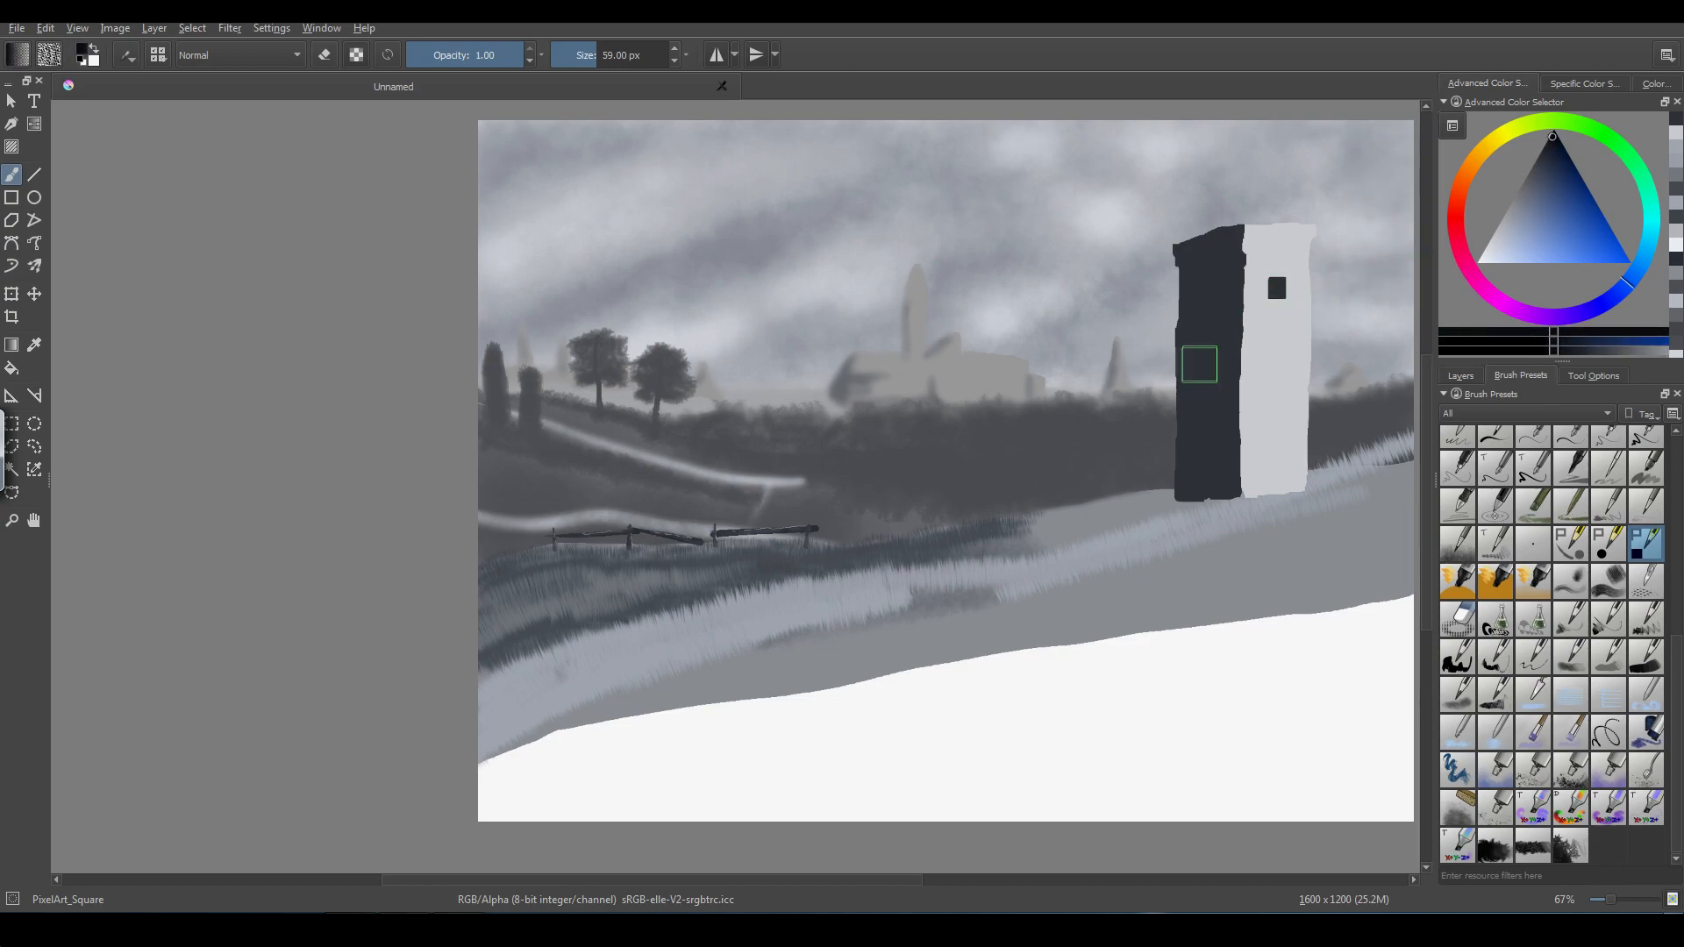
pyautogui.moveTo(1206, 341); pyautogui.dragTo(1208, 357)
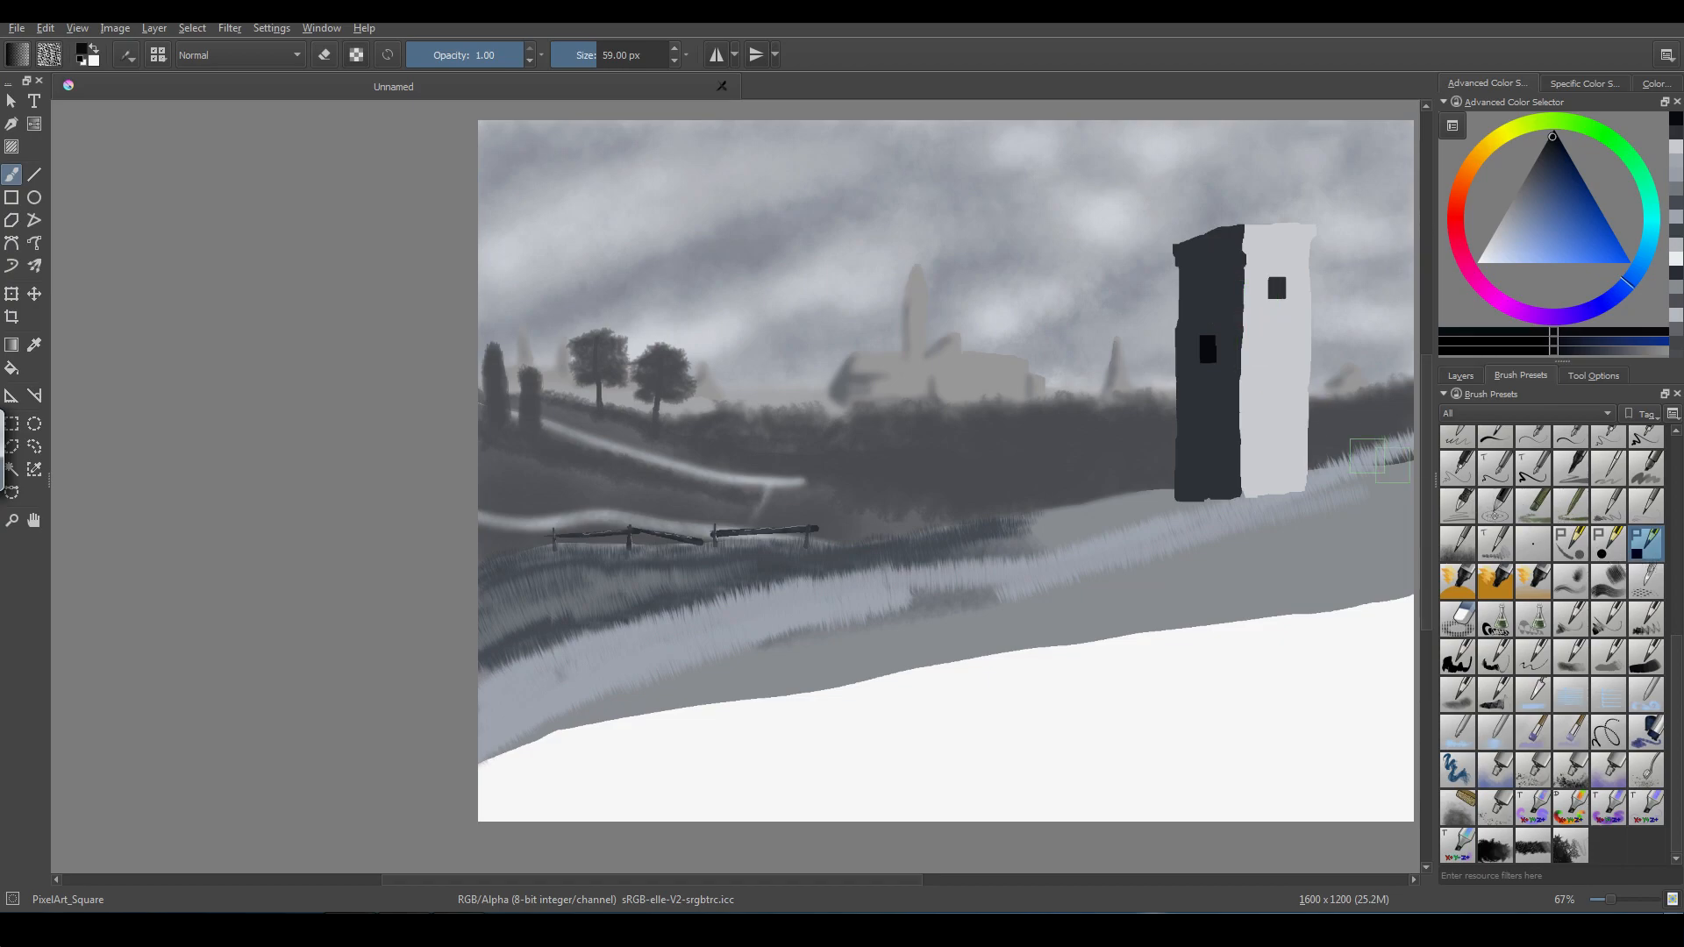
# - Draw black trim lines below the tower's top with PixelArt_Round at 9 px and dab battlement notches with PixelArt_Square at 12 px
pyautogui.click(1607, 543)
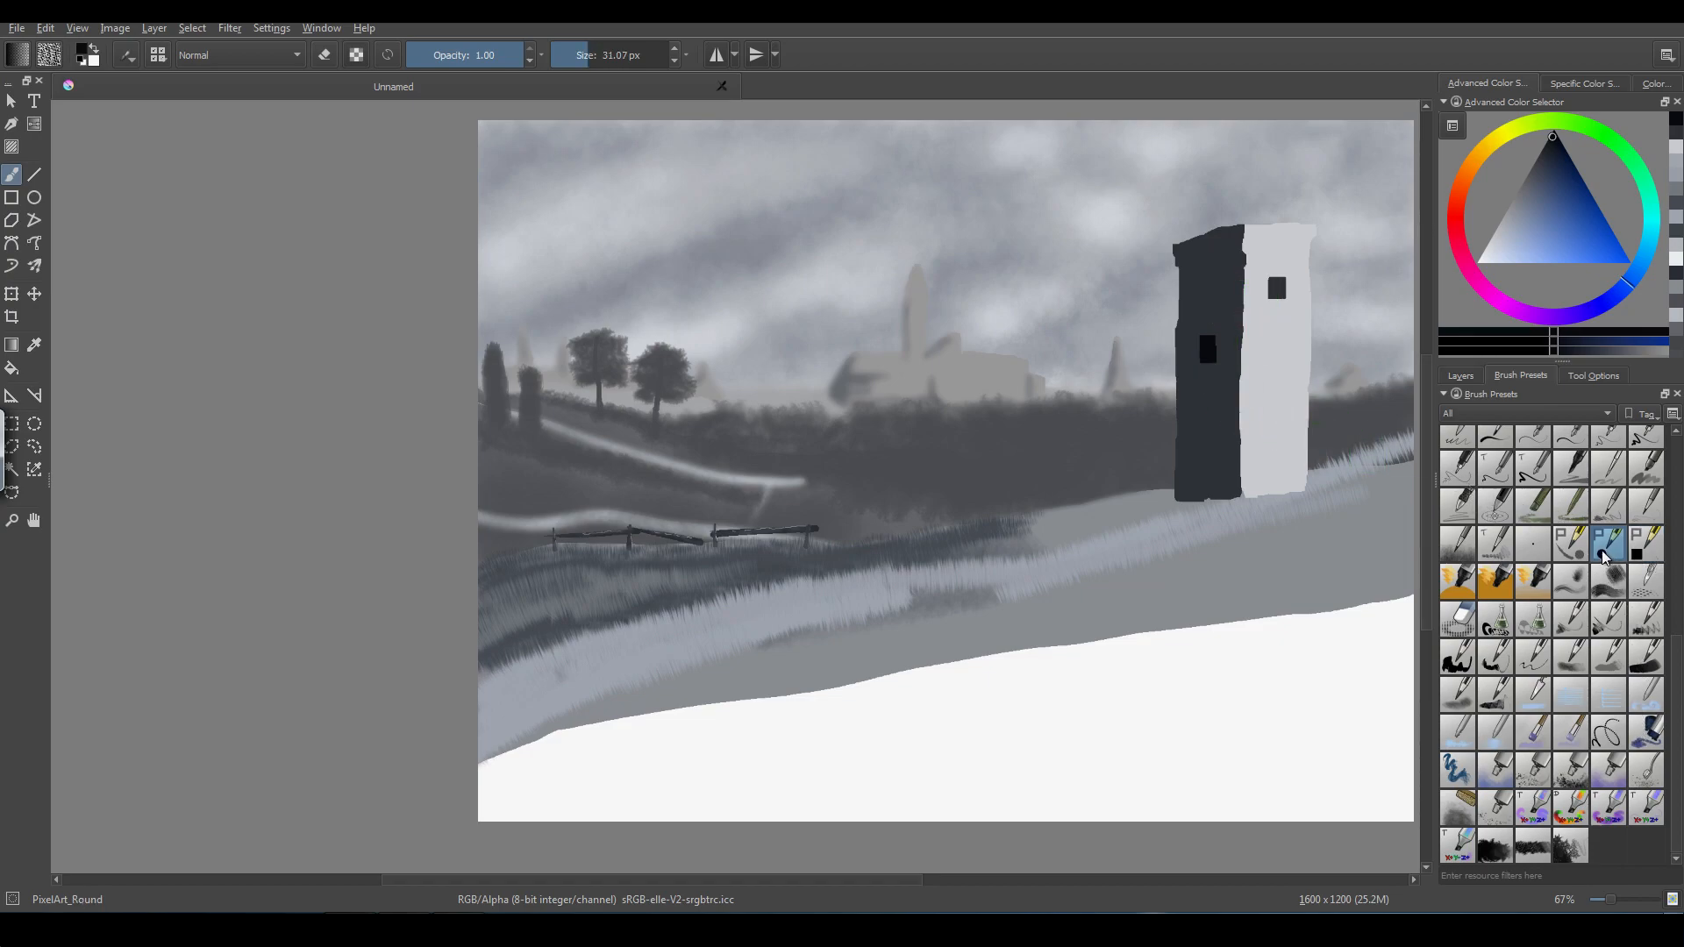
pyautogui.press('[')
pyautogui.press('[')
pyautogui.press('[')
pyautogui.press('[')
pyautogui.press('[')
pyautogui.press('[')
pyautogui.press('[')
pyautogui.press('[')
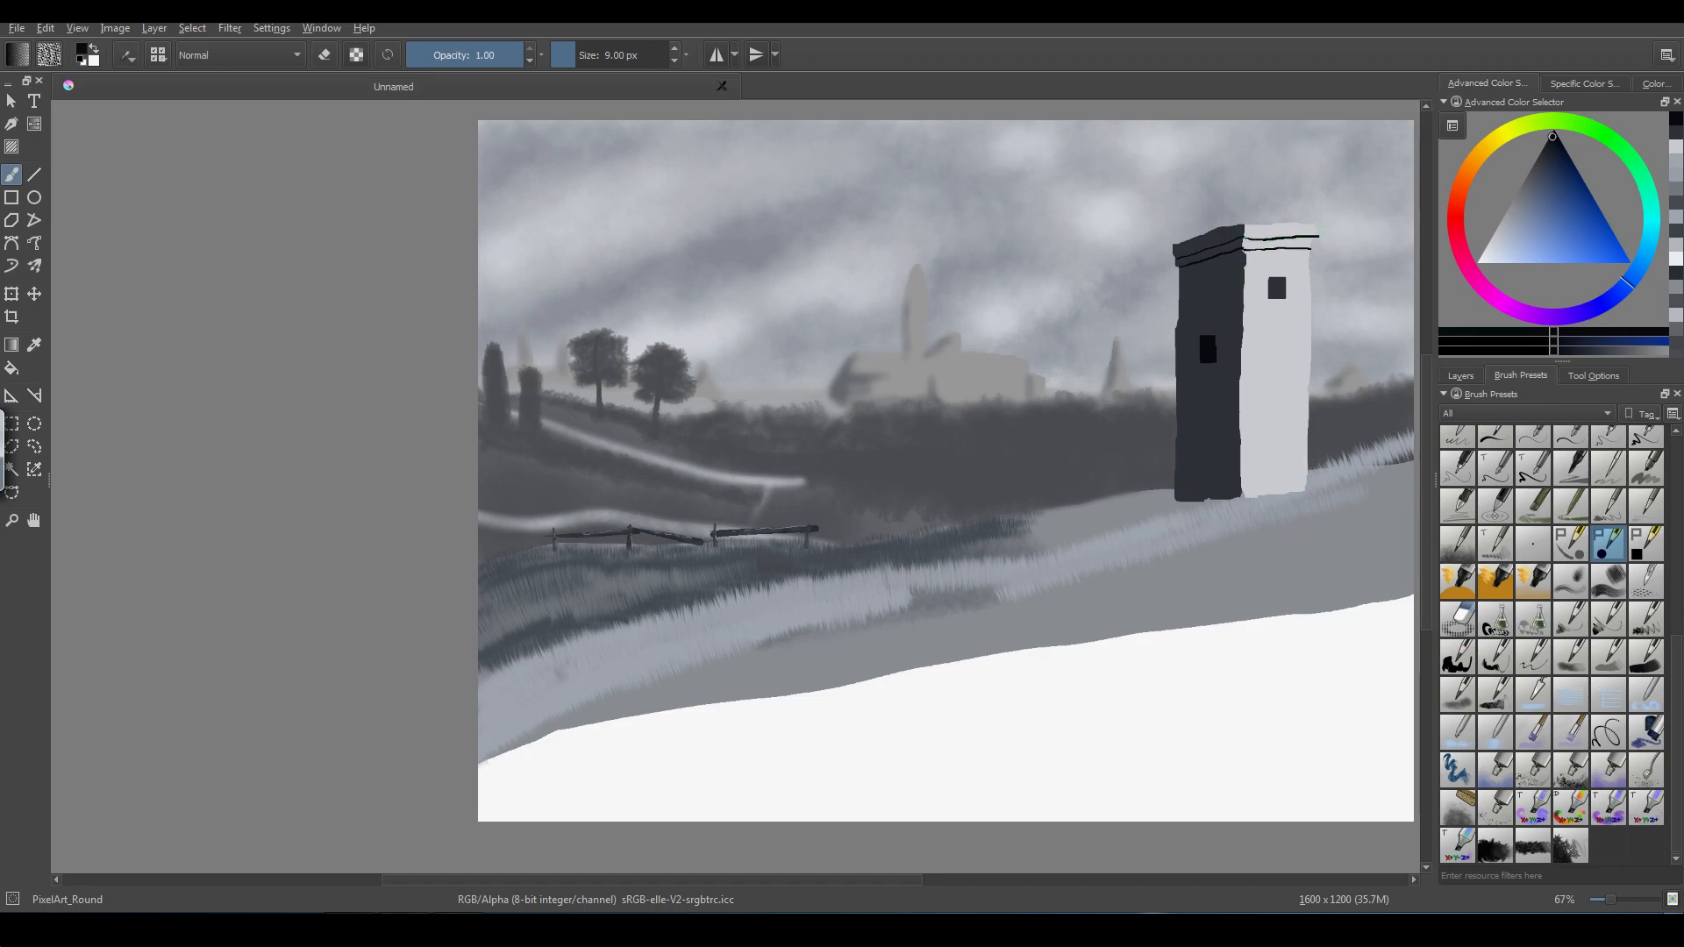
pyautogui.click(1644, 546)
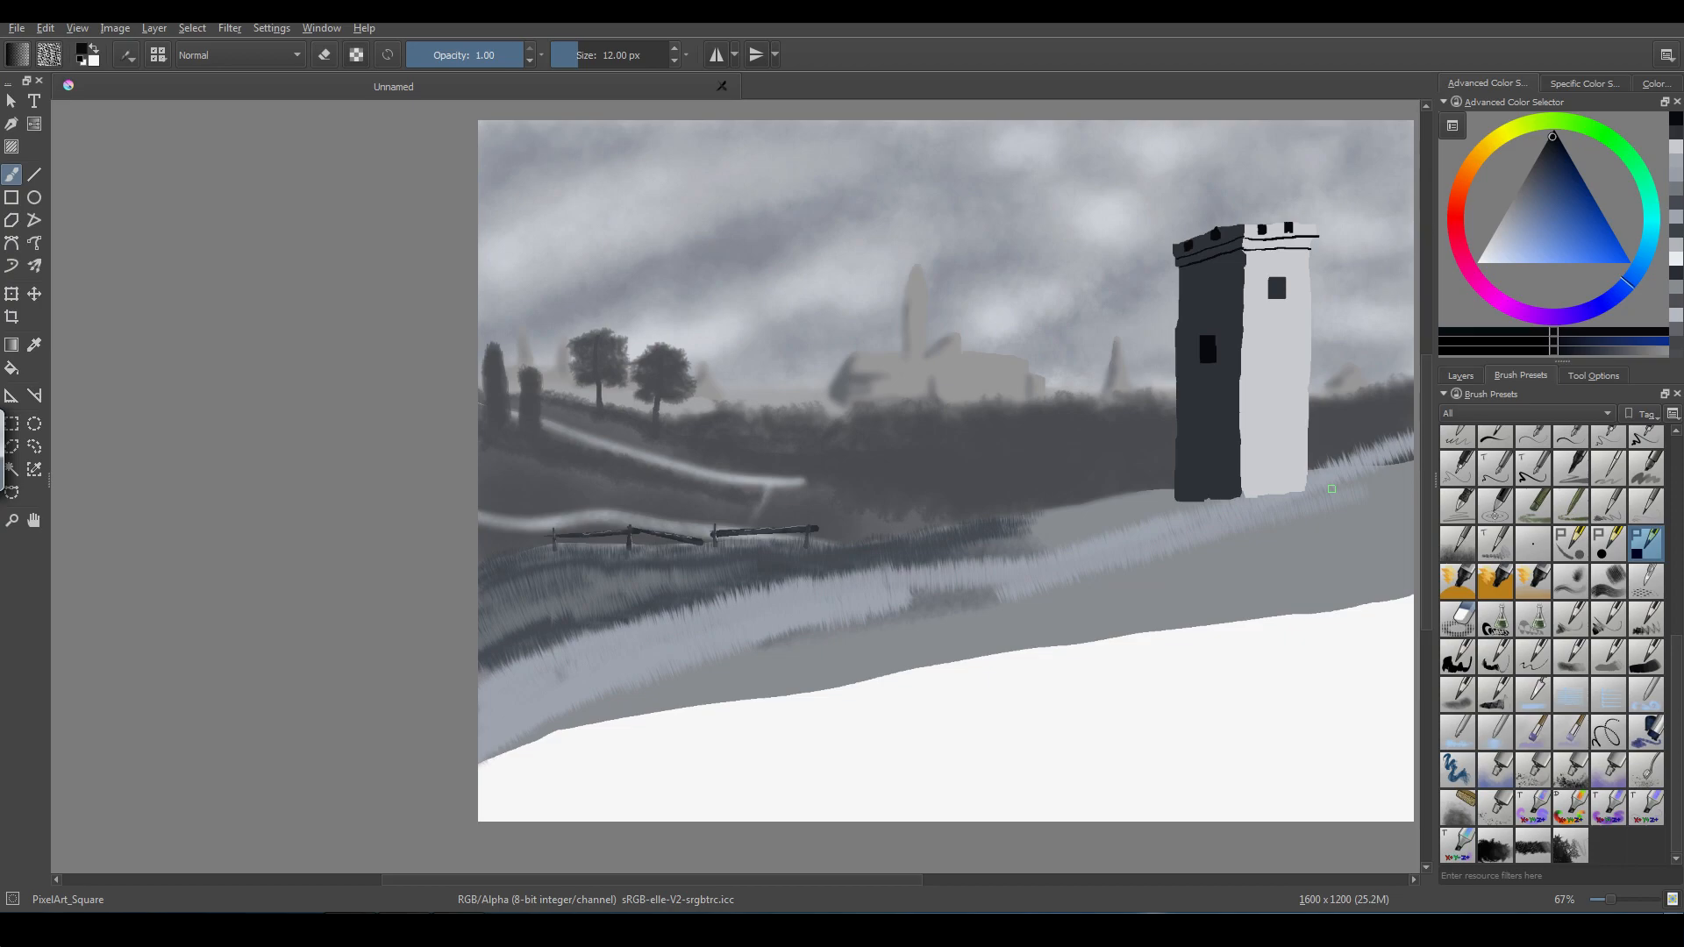
# - Texture the tower's lit face in mid blue-grey with the Sponge_texture brush at 118 px
pyautogui.click(1454, 814)
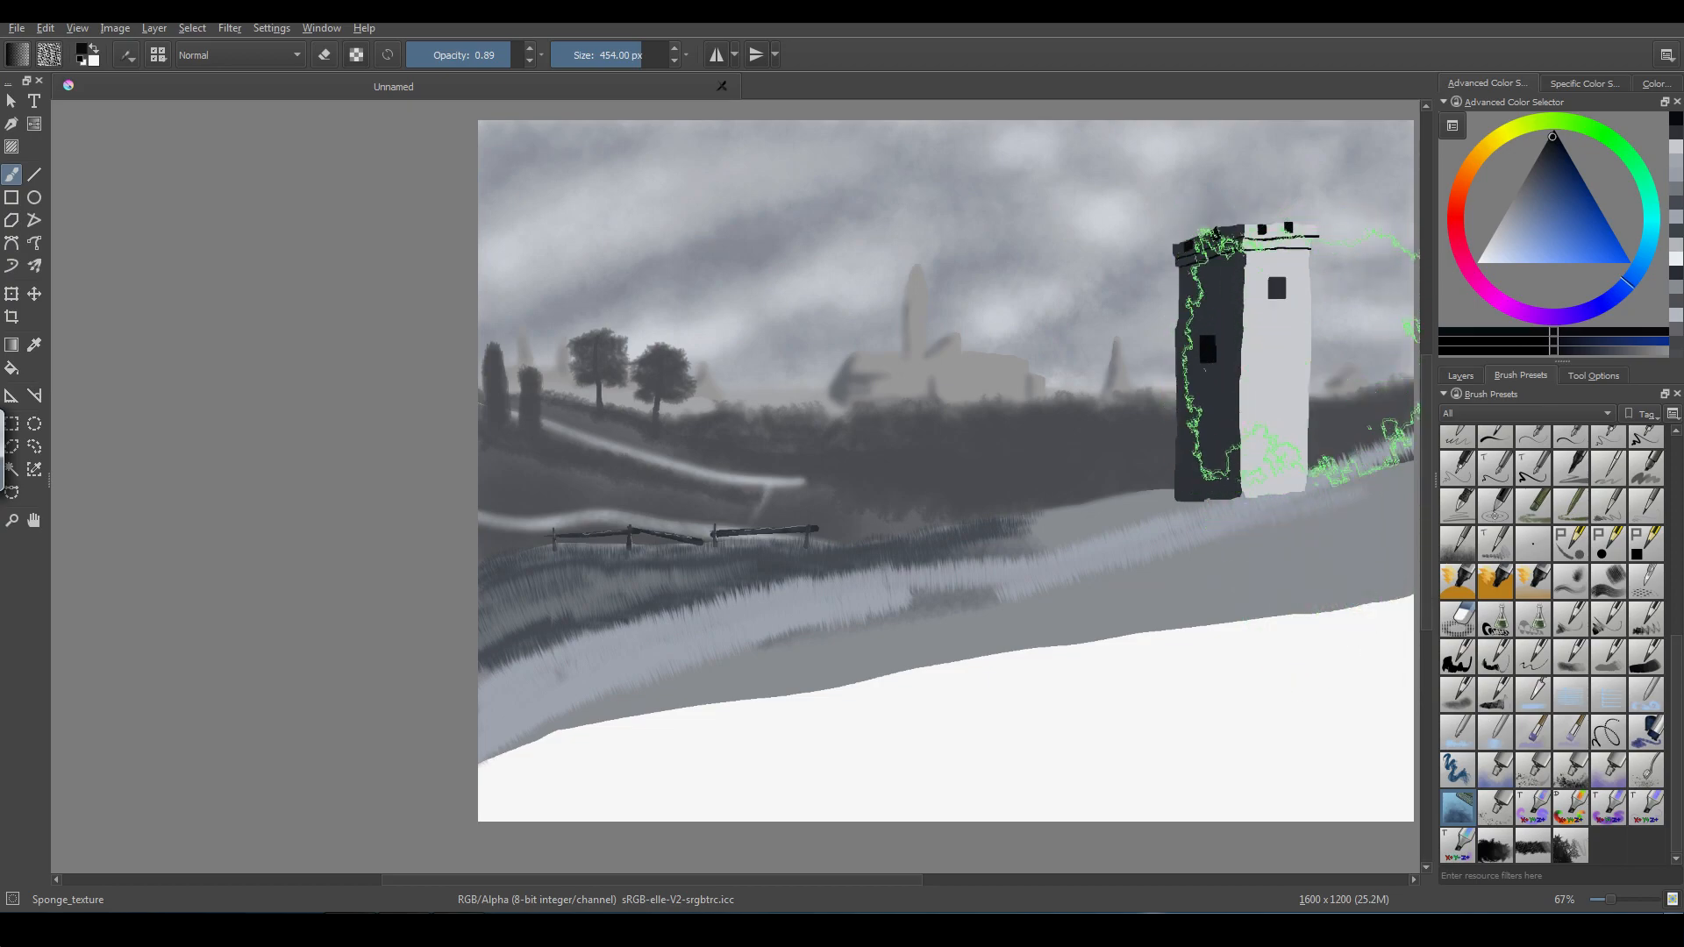
pyautogui.press('[')
pyautogui.press('[')
pyautogui.press('[')
pyautogui.press('[')
pyautogui.press('[')
pyautogui.press('[')
pyautogui.press('[')
pyautogui.press('[')
pyautogui.press('[')
pyautogui.press('[')
pyautogui.press('[')
pyautogui.press('[')
pyautogui.press('[')
pyautogui.press('[')
pyautogui.press('[')
pyautogui.press('[')
pyautogui.press('[')
pyautogui.press('[')
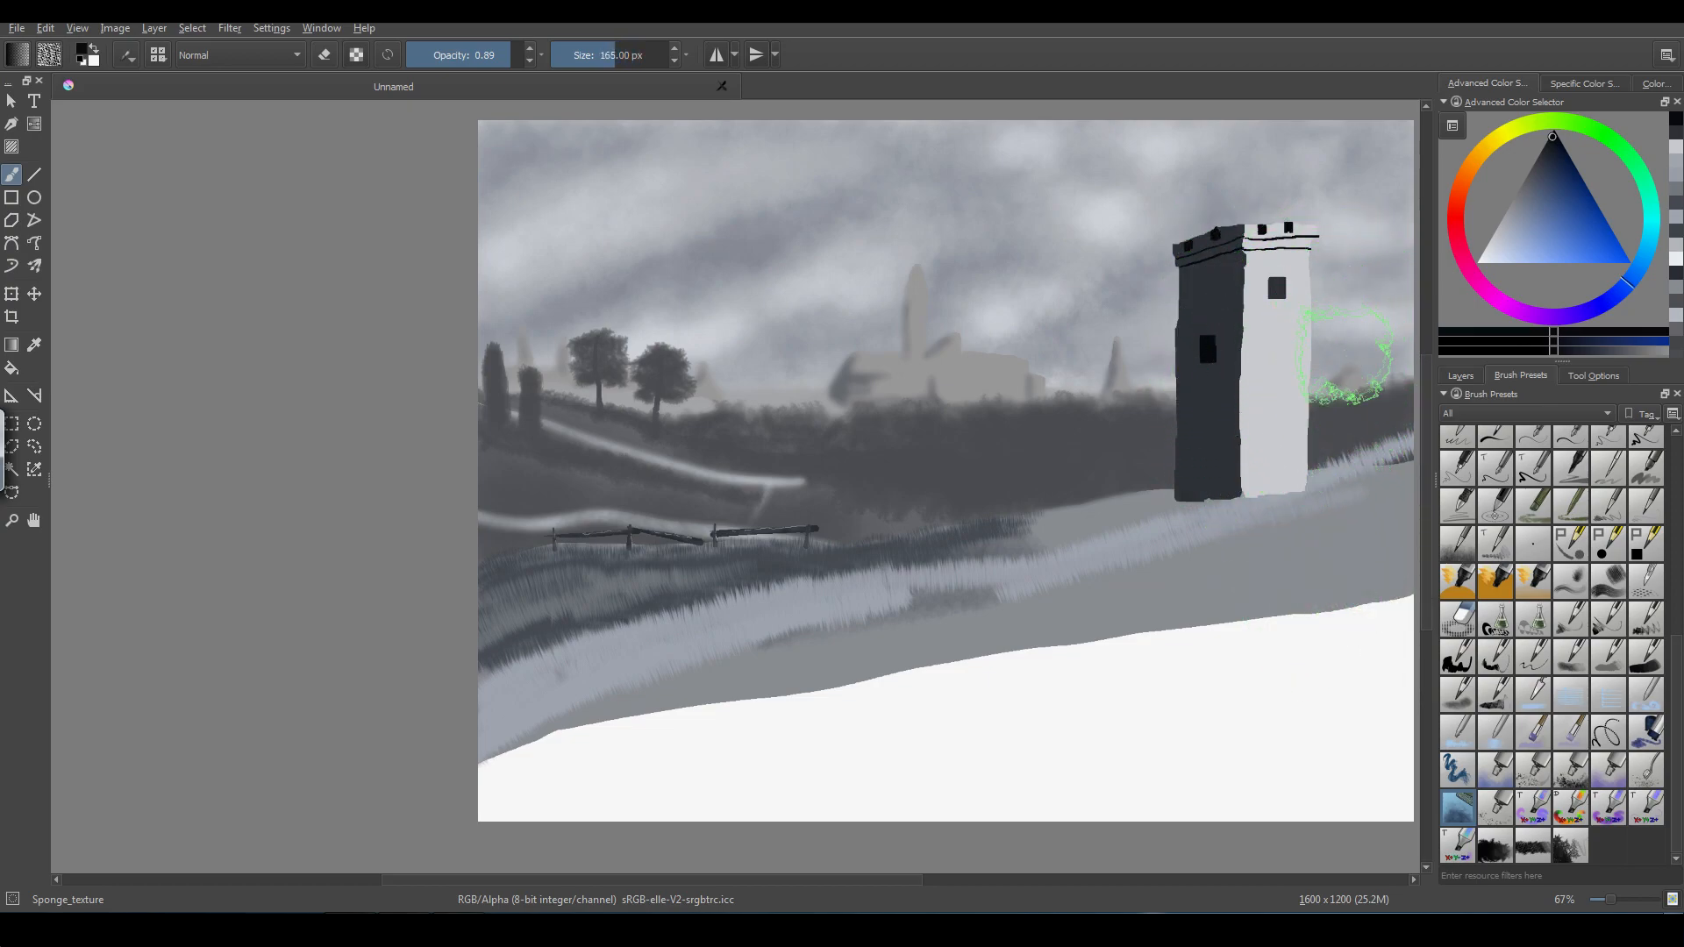
pyautogui.press('[')
pyautogui.press('[')
pyautogui.press('[')
pyautogui.click(1522, 188)
pyautogui.click(1525, 189)
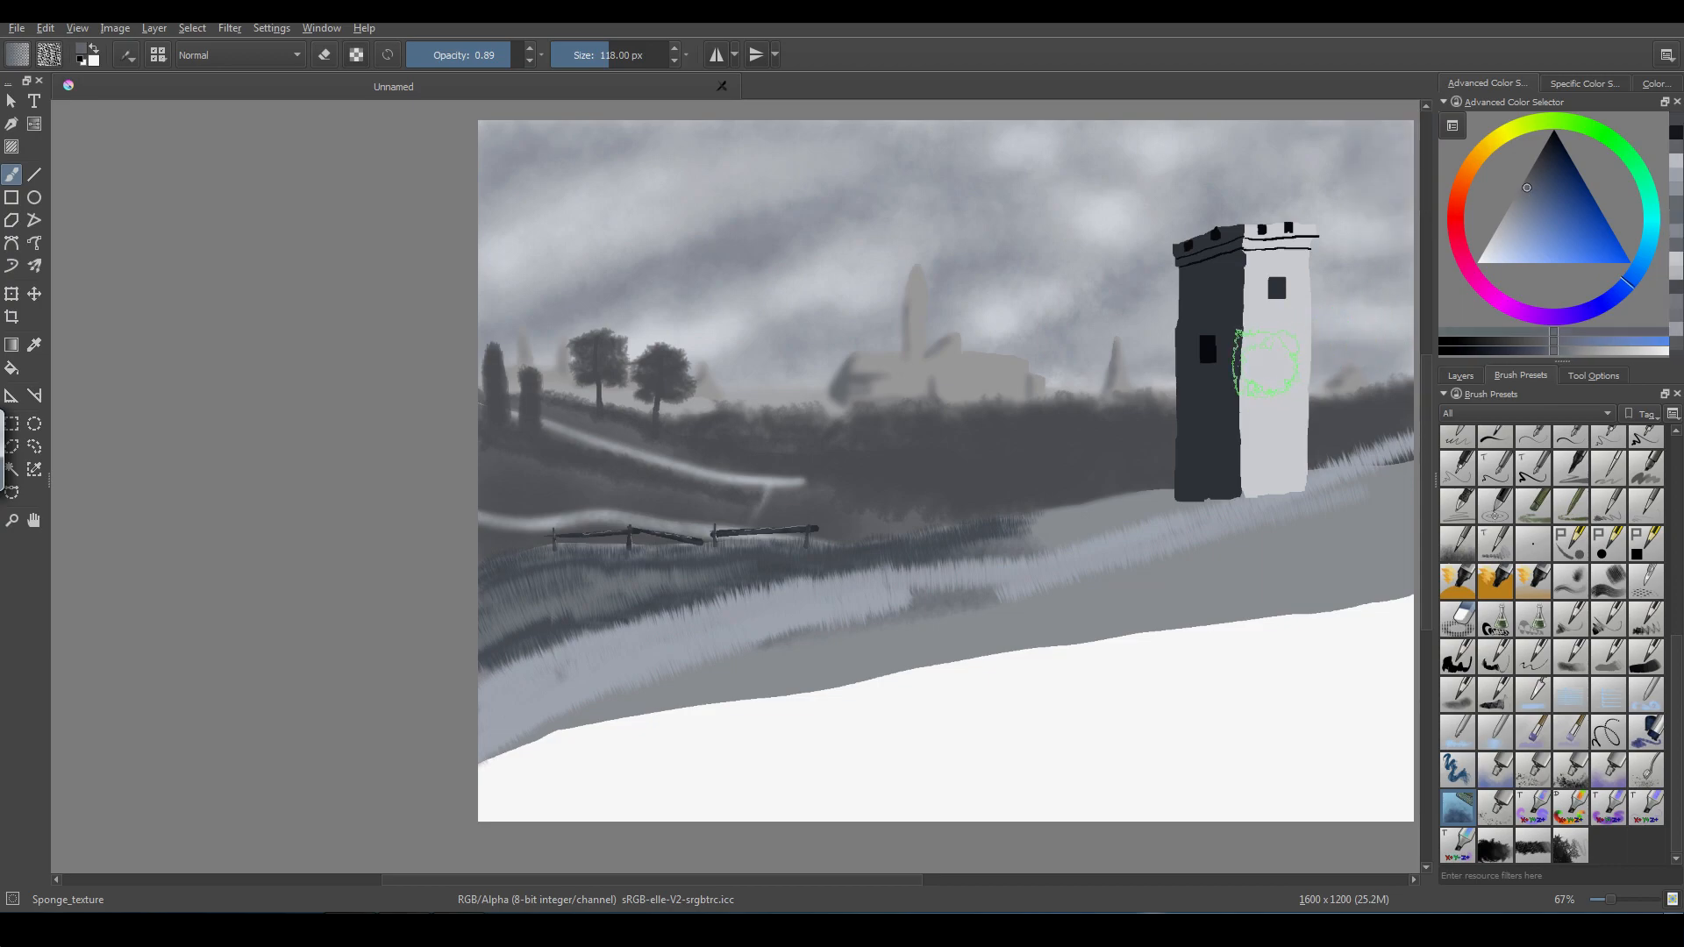
pyautogui.moveTo(1269, 414)
pyautogui.mouseDown()
pyautogui.moveTo(1261, 464)
pyautogui.moveTo(1260, 340)
pyautogui.moveTo(1250, 469)
pyautogui.moveTo(1287, 464)
pyautogui.moveTo(1289, 361)
pyautogui.moveTo(1247, 280)
pyautogui.moveTo(1268, 251)
pyautogui.moveTo(1280, 297)
pyautogui.moveTo(1255, 295)
pyautogui.moveTo(1287, 321)
pyautogui.moveTo(1264, 465)
pyautogui.moveTo(1263, 392)
pyautogui.mouseUp()
# - Sample the window's near-black and sponge darker shading over the shaded side and the middle and lower part of the lit face
pyautogui.keyDown('ctrl'); pyautogui.click(1203, 386); pyautogui.keyUp('ctrl')
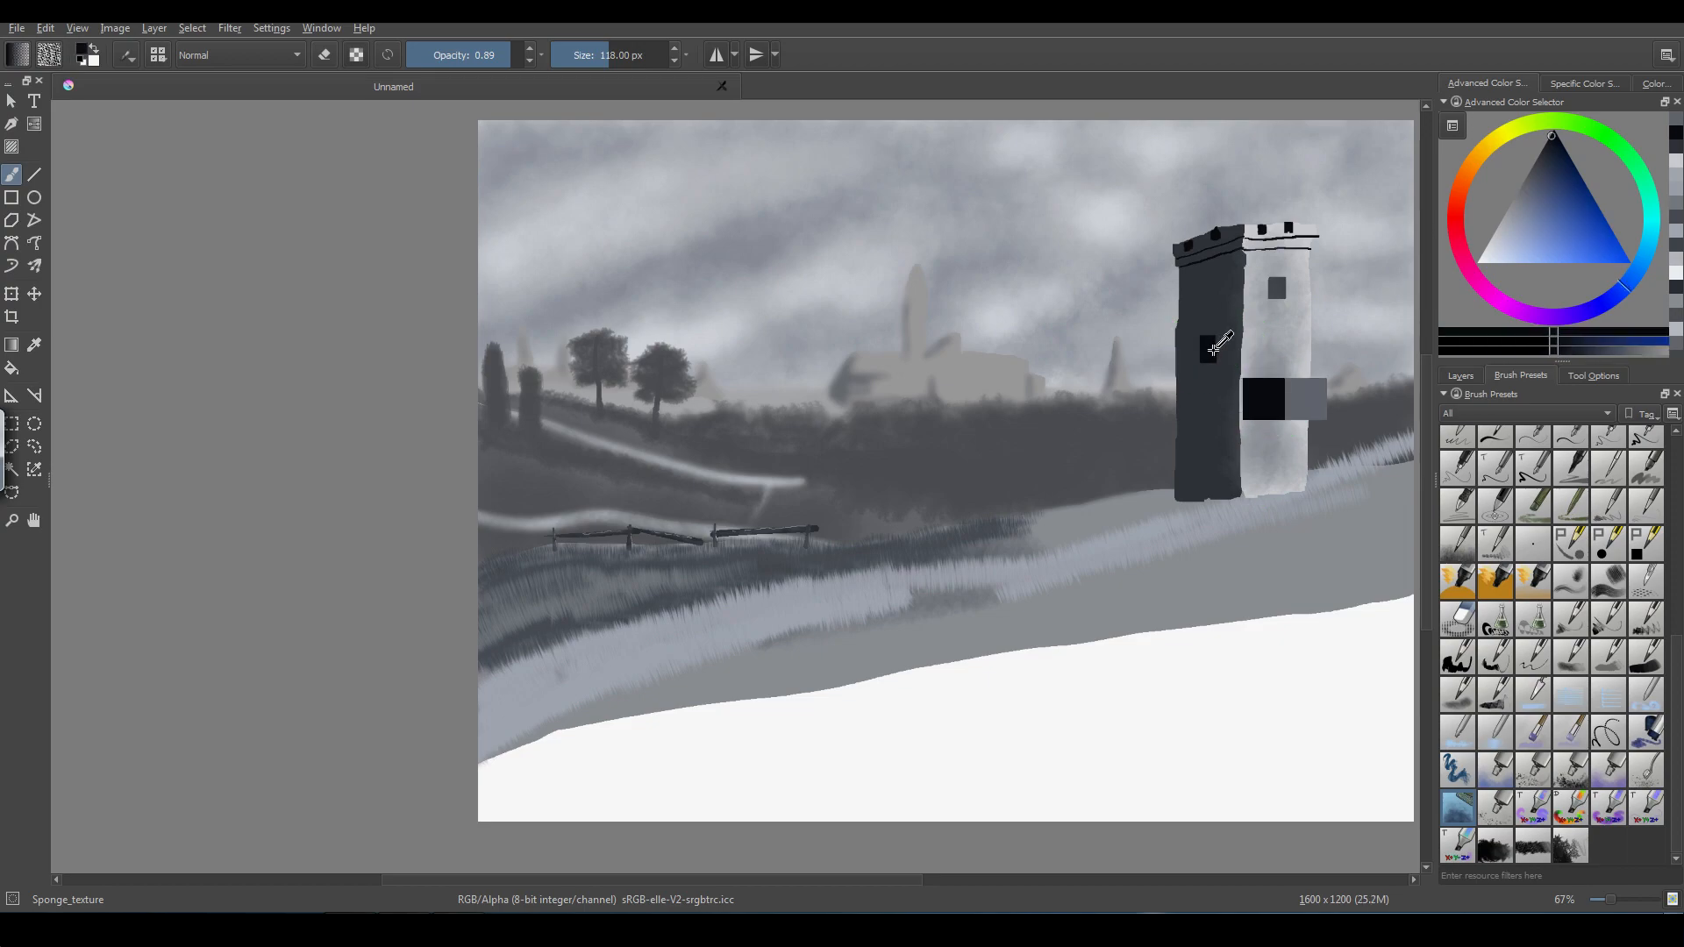
pyautogui.moveTo(1189, 443)
pyautogui.mouseDown()
pyautogui.moveTo(1192, 477)
pyautogui.moveTo(1185, 426)
pyautogui.moveTo(1195, 461)
pyautogui.moveTo(1213, 460)
pyautogui.moveTo(1219, 415)
pyautogui.moveTo(1200, 399)
pyautogui.moveTo(1213, 477)
pyautogui.moveTo(1198, 470)
pyautogui.moveTo(1197, 390)
pyautogui.mouseUp()
pyautogui.moveTo(1193, 326)
pyautogui.mouseDown()
pyautogui.moveTo(1208, 377)
pyautogui.moveTo(1233, 312)
pyautogui.moveTo(1215, 406)
pyautogui.mouseUp()
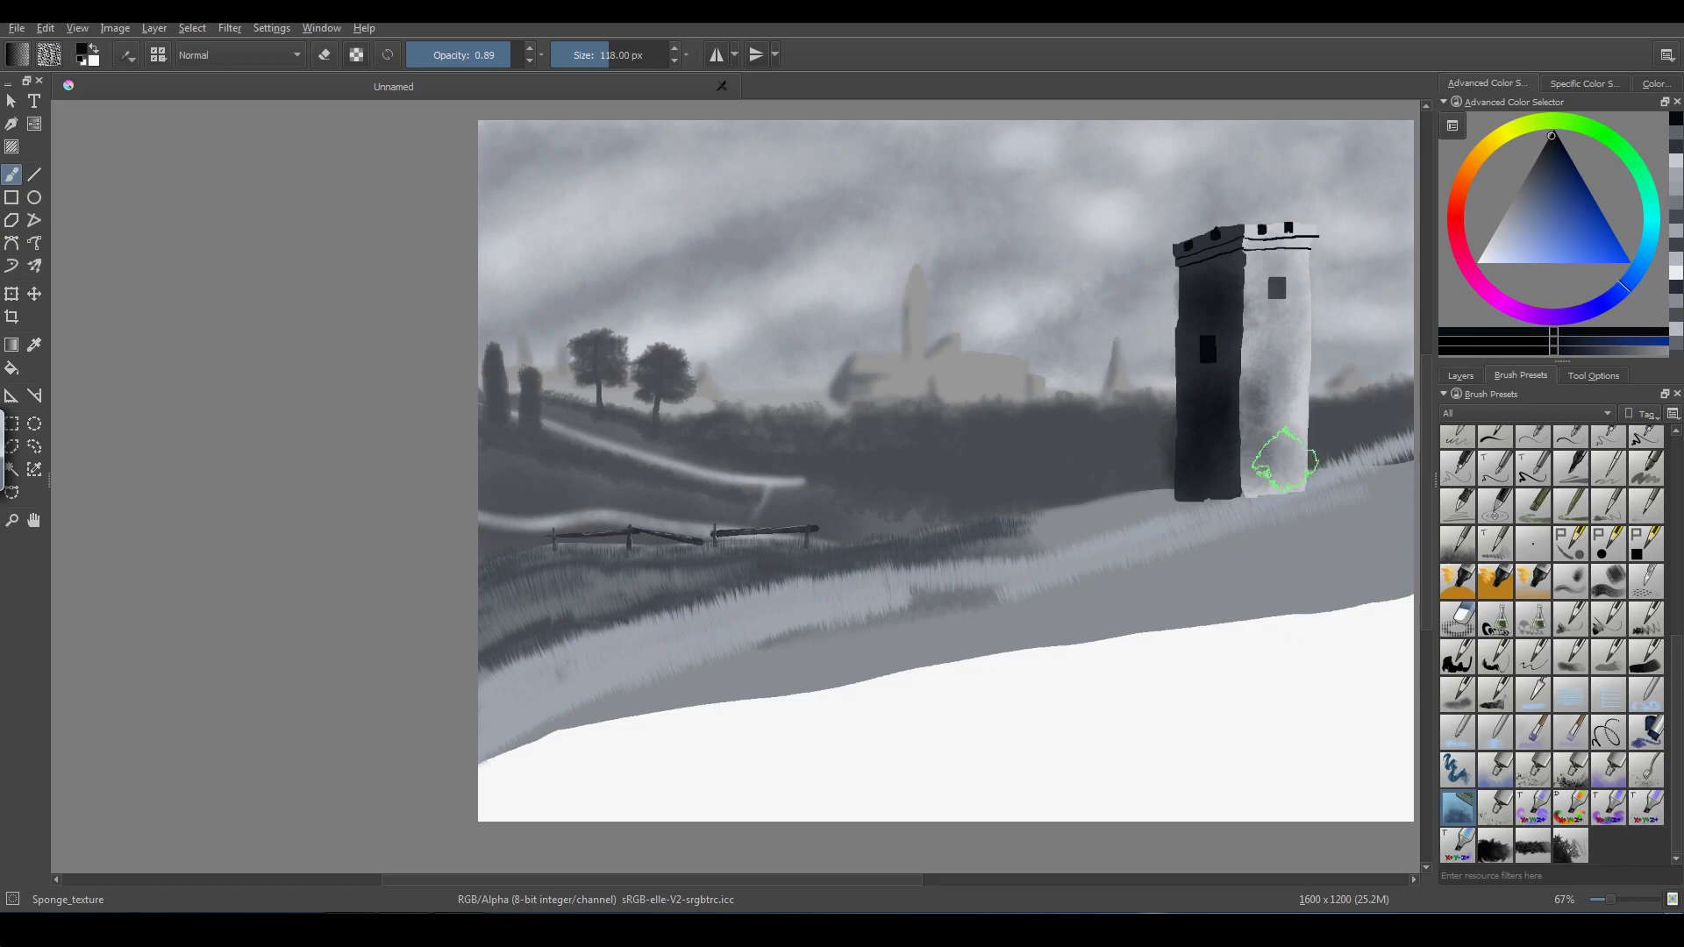
pyautogui.moveTo(1289, 408)
pyautogui.mouseDown()
pyautogui.moveTo(1278, 383)
pyautogui.moveTo(1244, 474)
pyautogui.moveTo(1289, 470)
pyautogui.moveTo(1211, 487)
pyautogui.mouseUp()
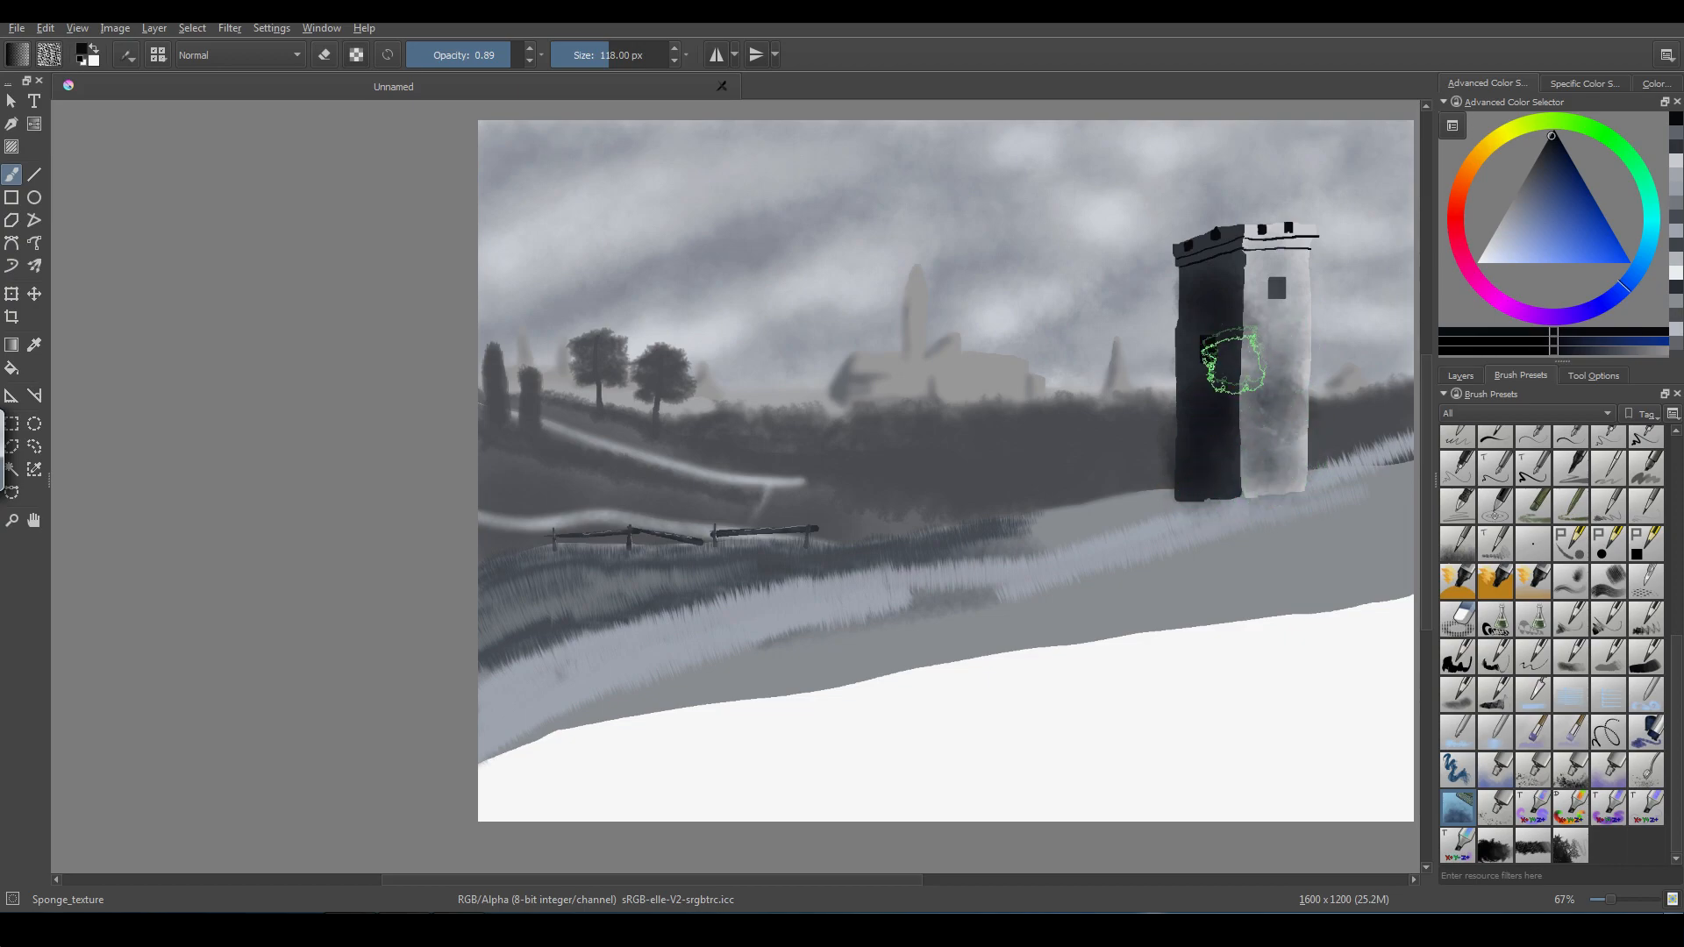
pyautogui.moveTo(1200, 361)
pyautogui.mouseDown()
pyautogui.moveTo(1234, 339)
pyautogui.moveTo(1239, 261)
pyautogui.moveTo(1284, 257)
pyautogui.moveTo(1246, 251)
pyautogui.moveTo(1251, 301)
pyautogui.moveTo(1303, 283)
pyautogui.moveTo(1292, 248)
pyautogui.moveTo(1261, 244)
pyautogui.moveTo(1285, 457)
pyautogui.mouseUp()
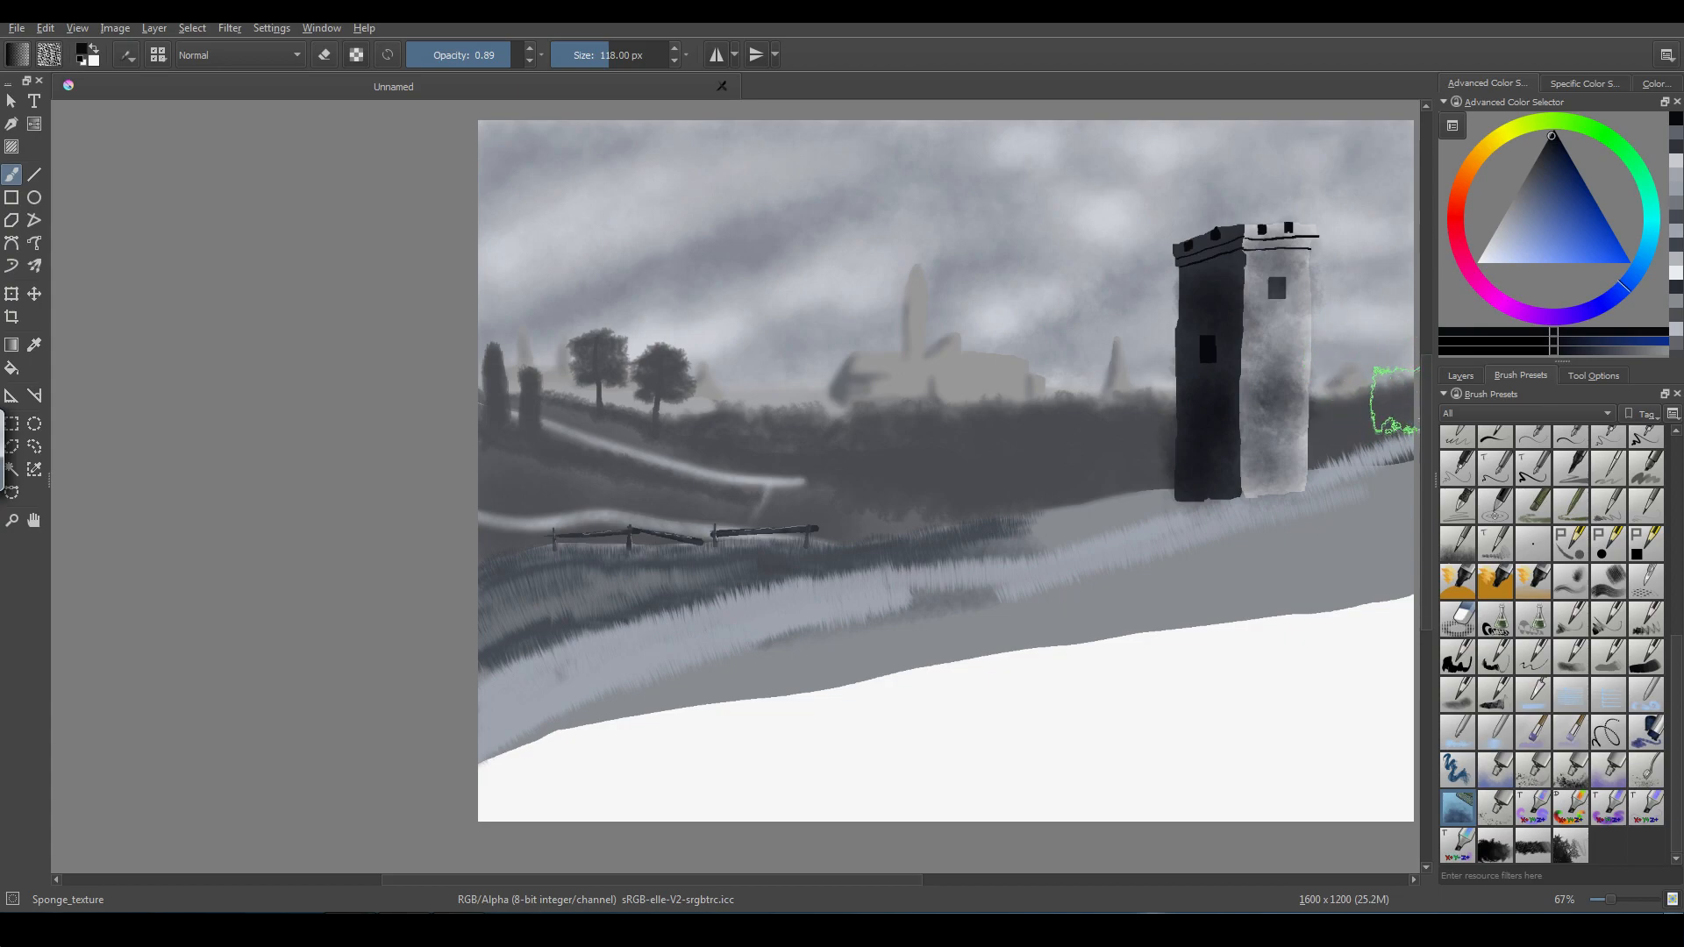
# - Smudge the sponge texture on both tower faces into vertical streaks with the Smudge_rake brush at 44 px
pyautogui.hotkey('ctrl', '+')
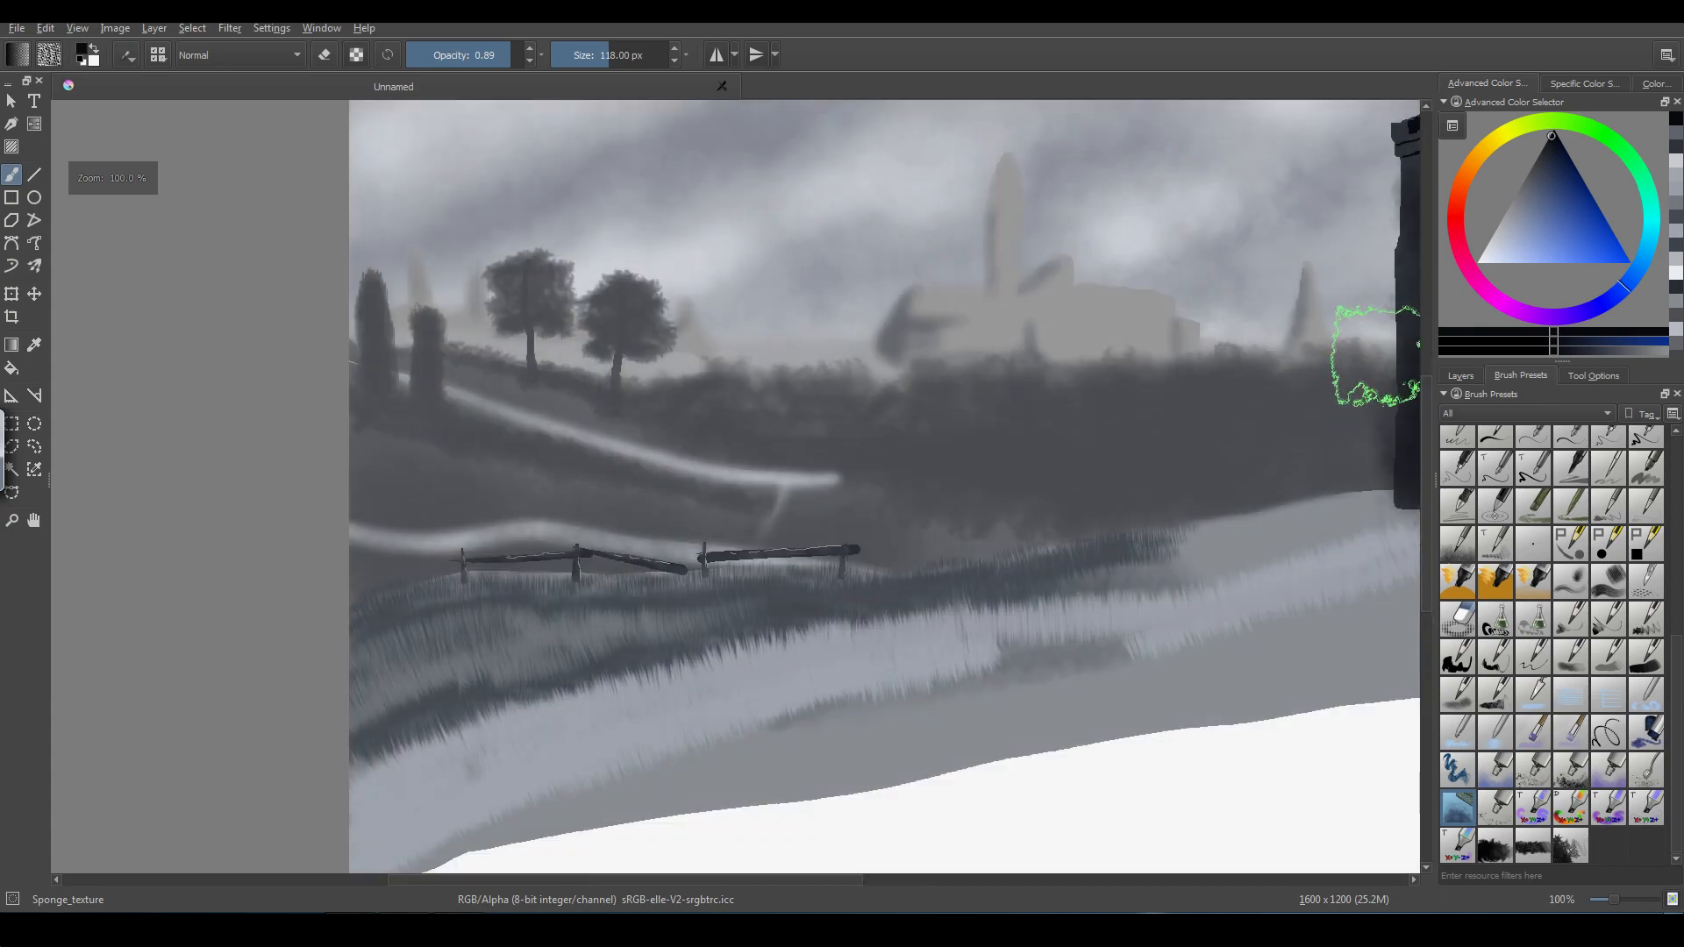
pyautogui.hotkey('ctrl', '-')
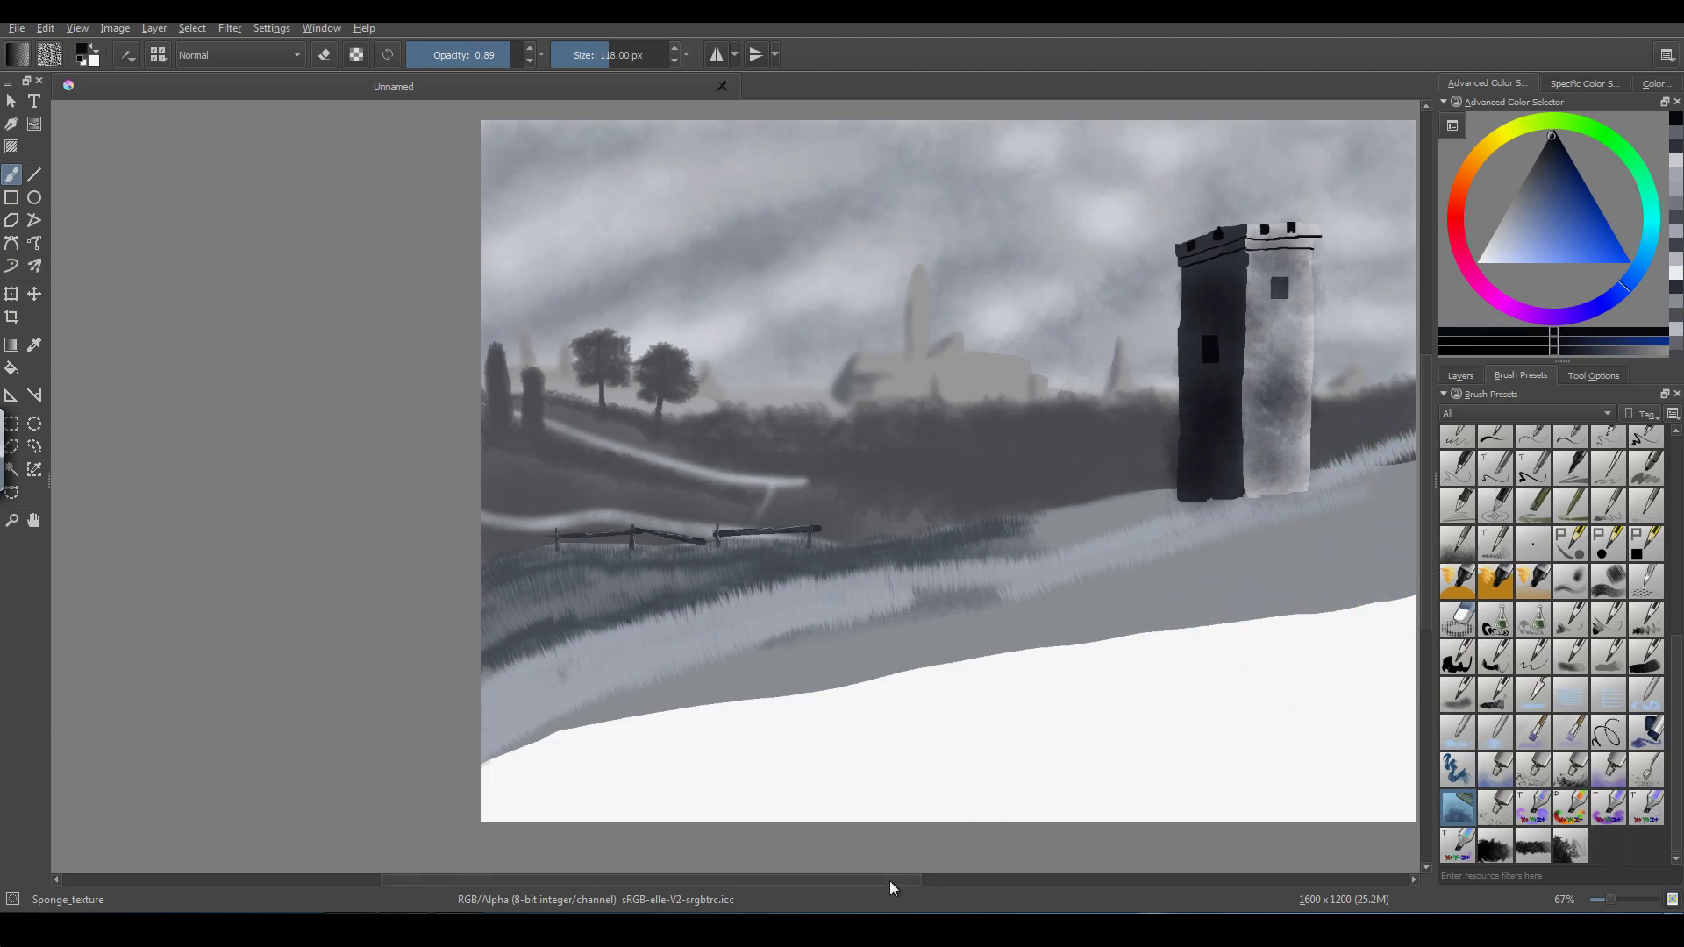
pyautogui.moveTo(889, 881); pyautogui.dragTo(956, 877)
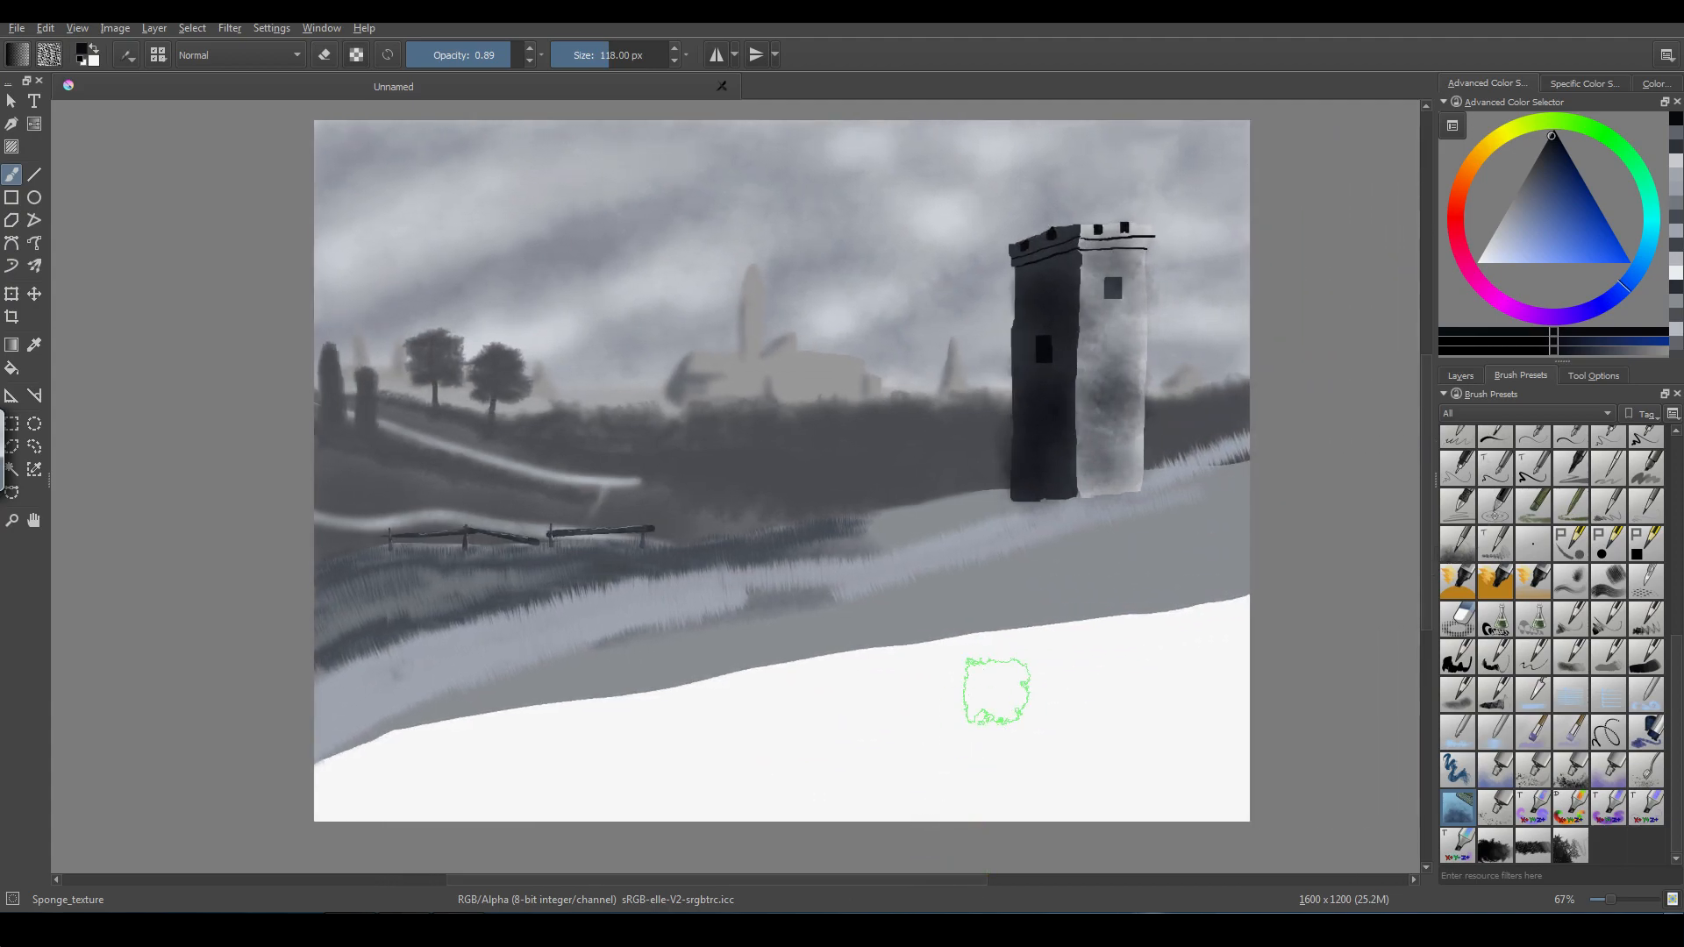
pyautogui.click(1574, 701)
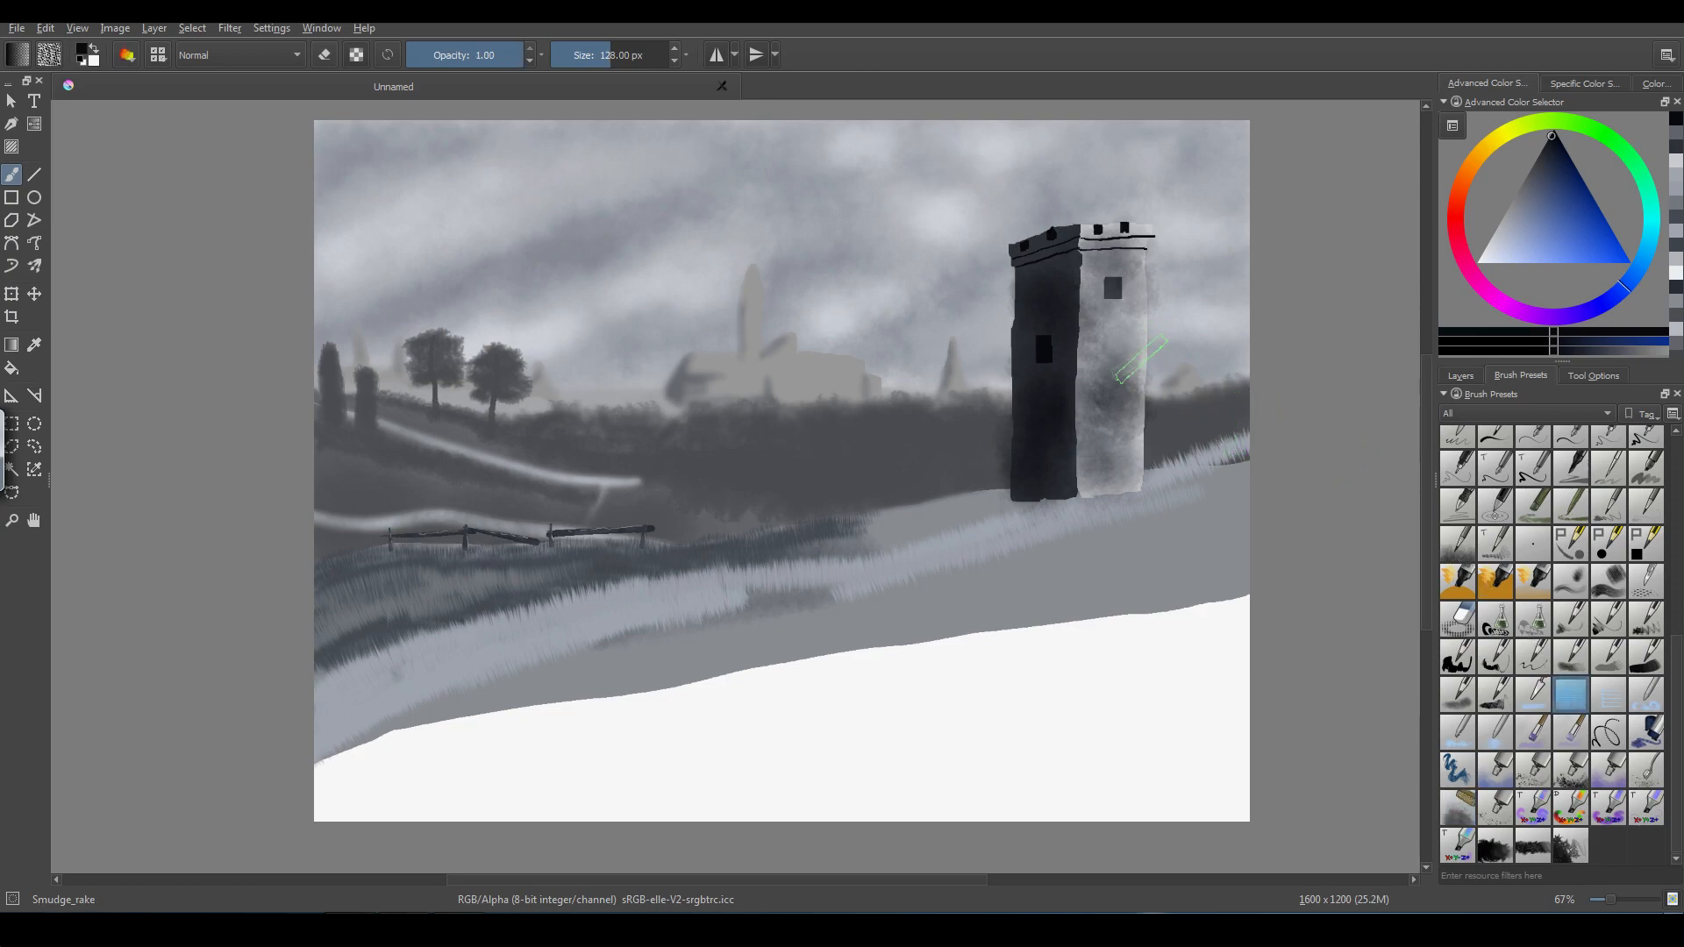
pyautogui.press('-')
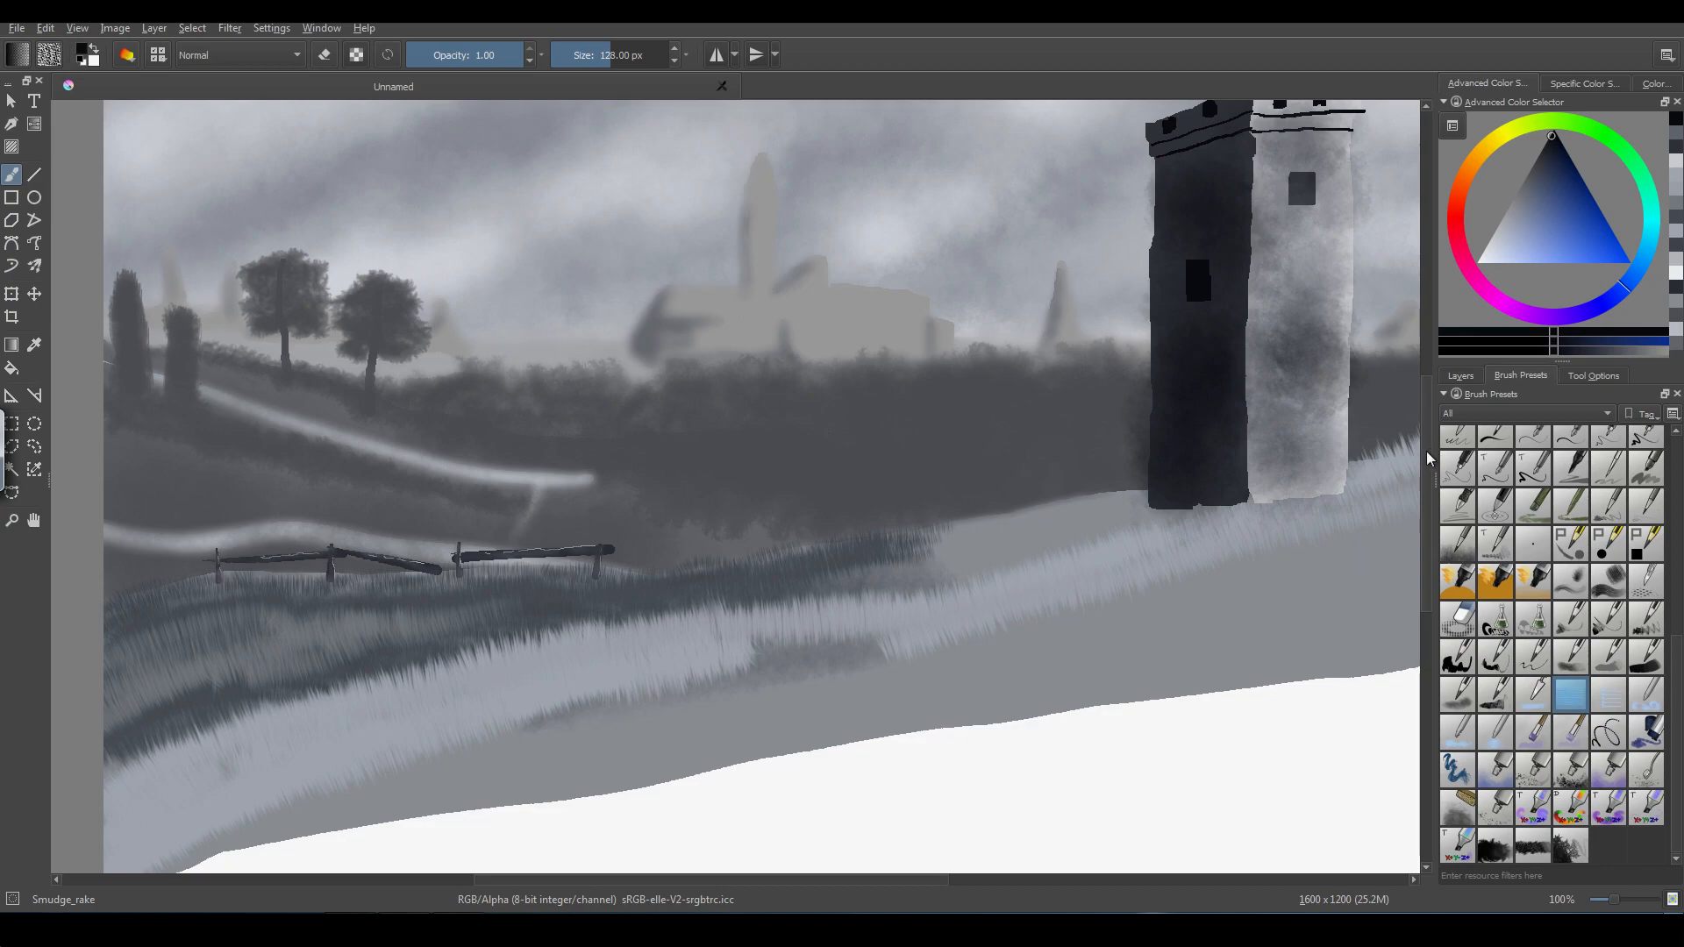
pyautogui.scroll(3, 1425, 450)
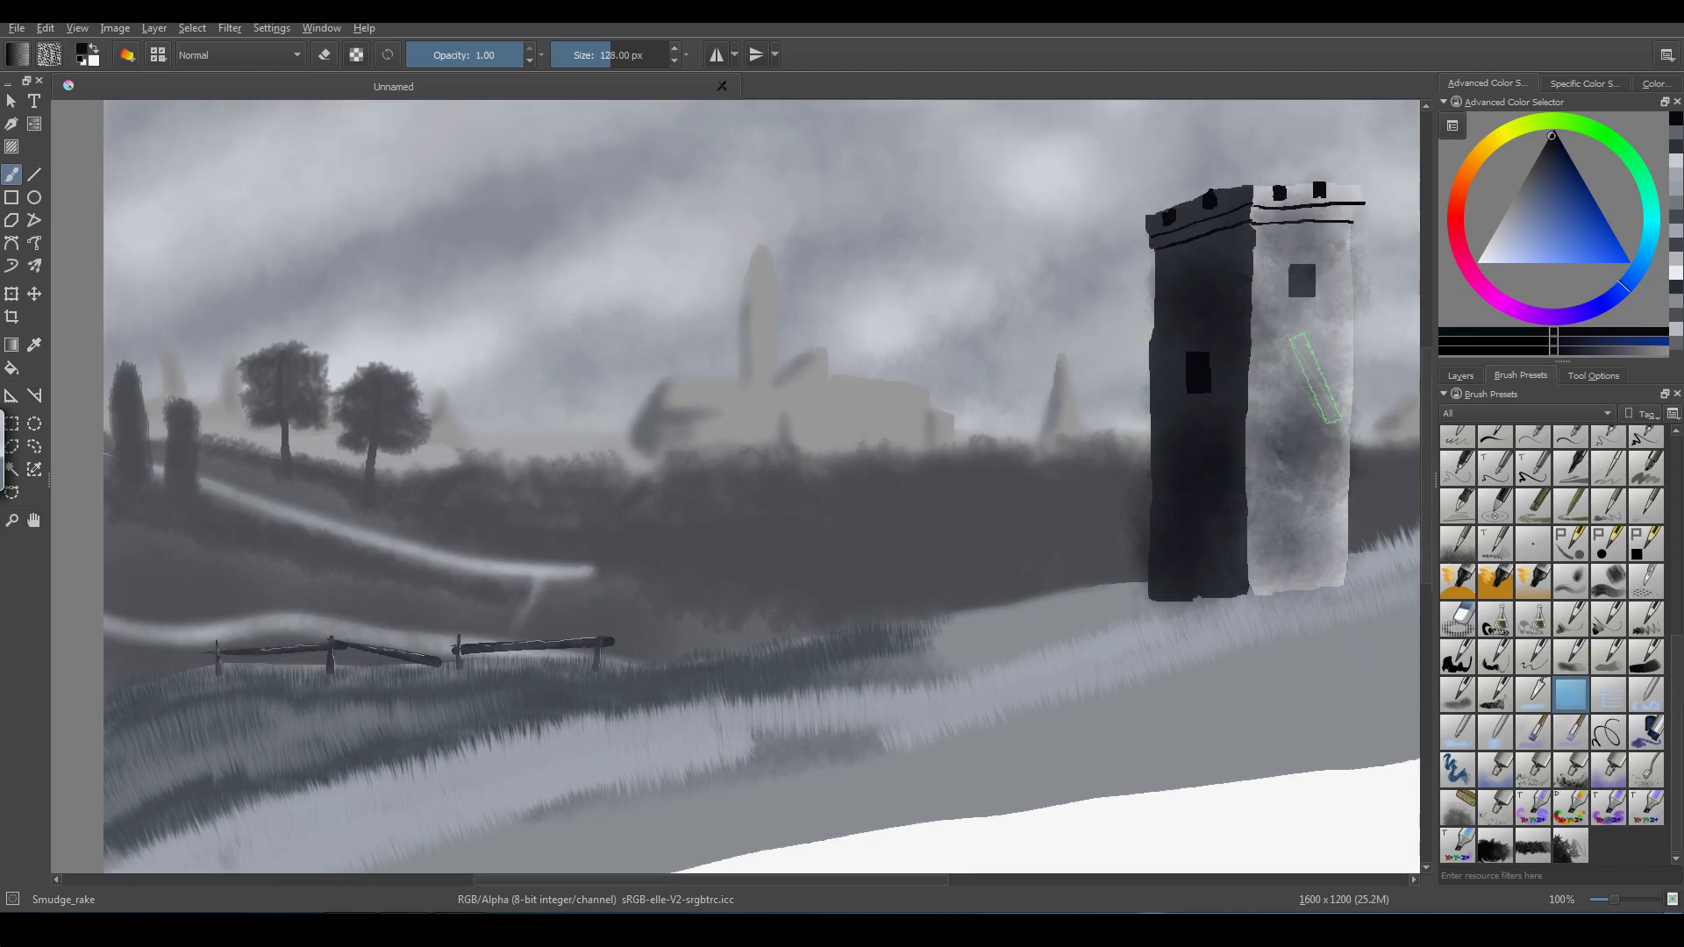
pyautogui.press('[')
pyautogui.press('[')
pyautogui.press('[')
pyautogui.press('[')
pyautogui.press('[')
pyautogui.press('[')
pyautogui.press('[')
pyautogui.press('[')
pyautogui.press('[')
pyautogui.press('[')
pyautogui.press('[')
pyautogui.press('[')
pyautogui.press('[')
pyautogui.press('[')
pyautogui.press('[')
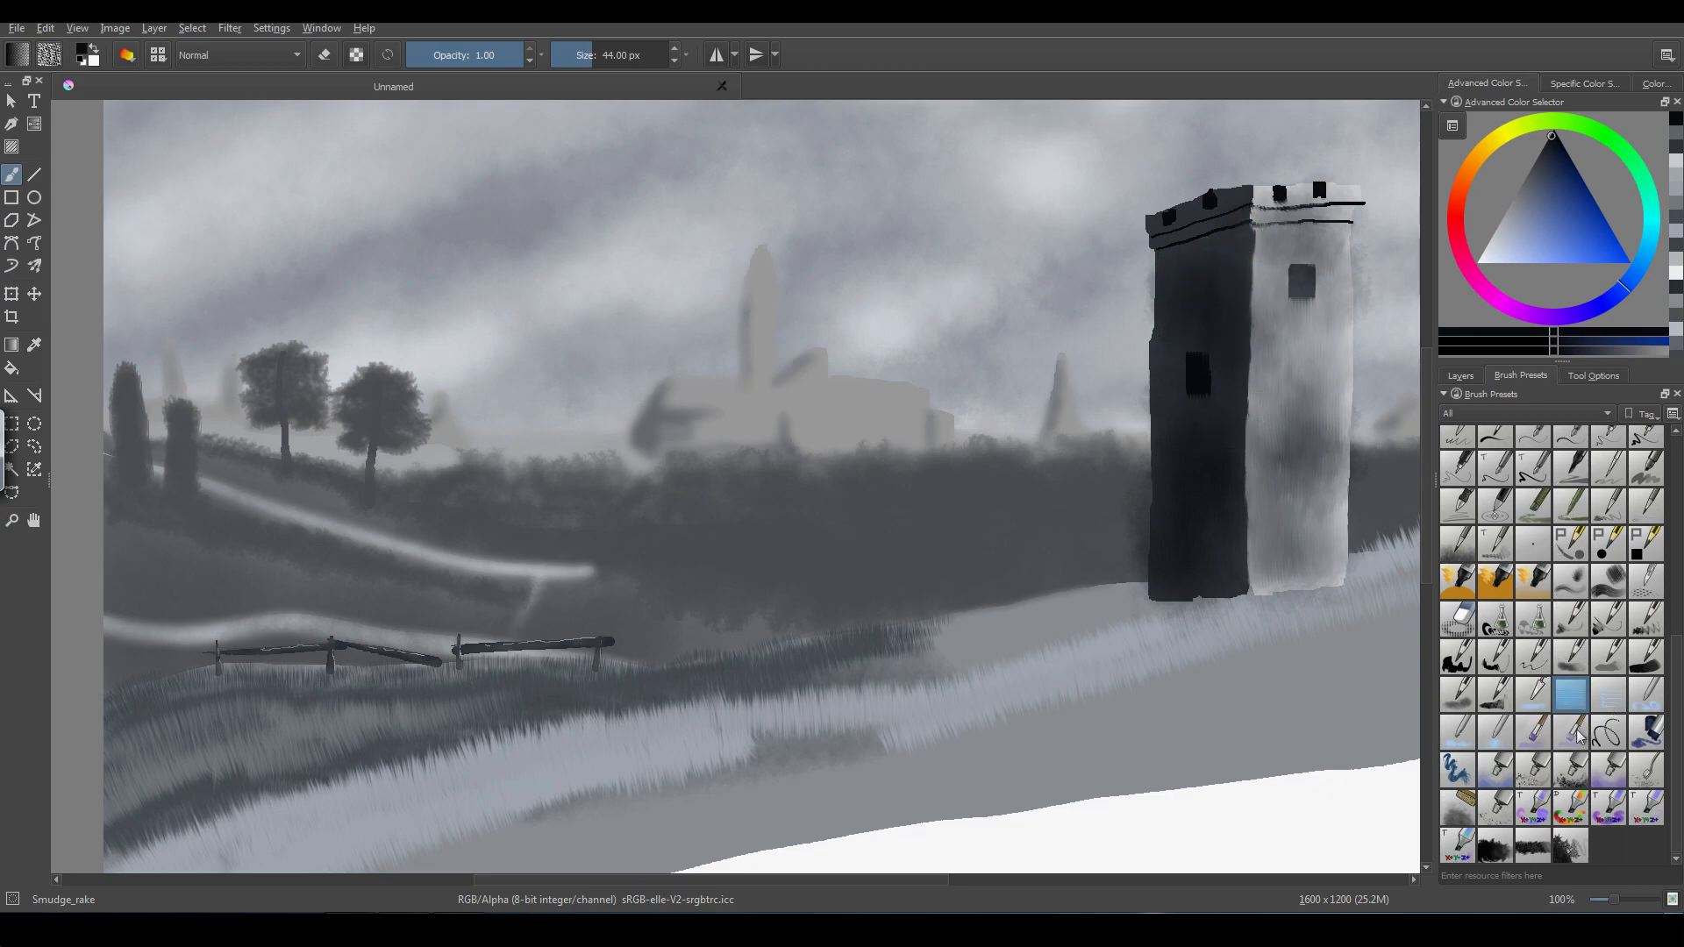
# - Smudge the outer edge of the tower's shaded side vertically with the Smudge_block_tilt brush at 28 px
pyautogui.click(1541, 703)
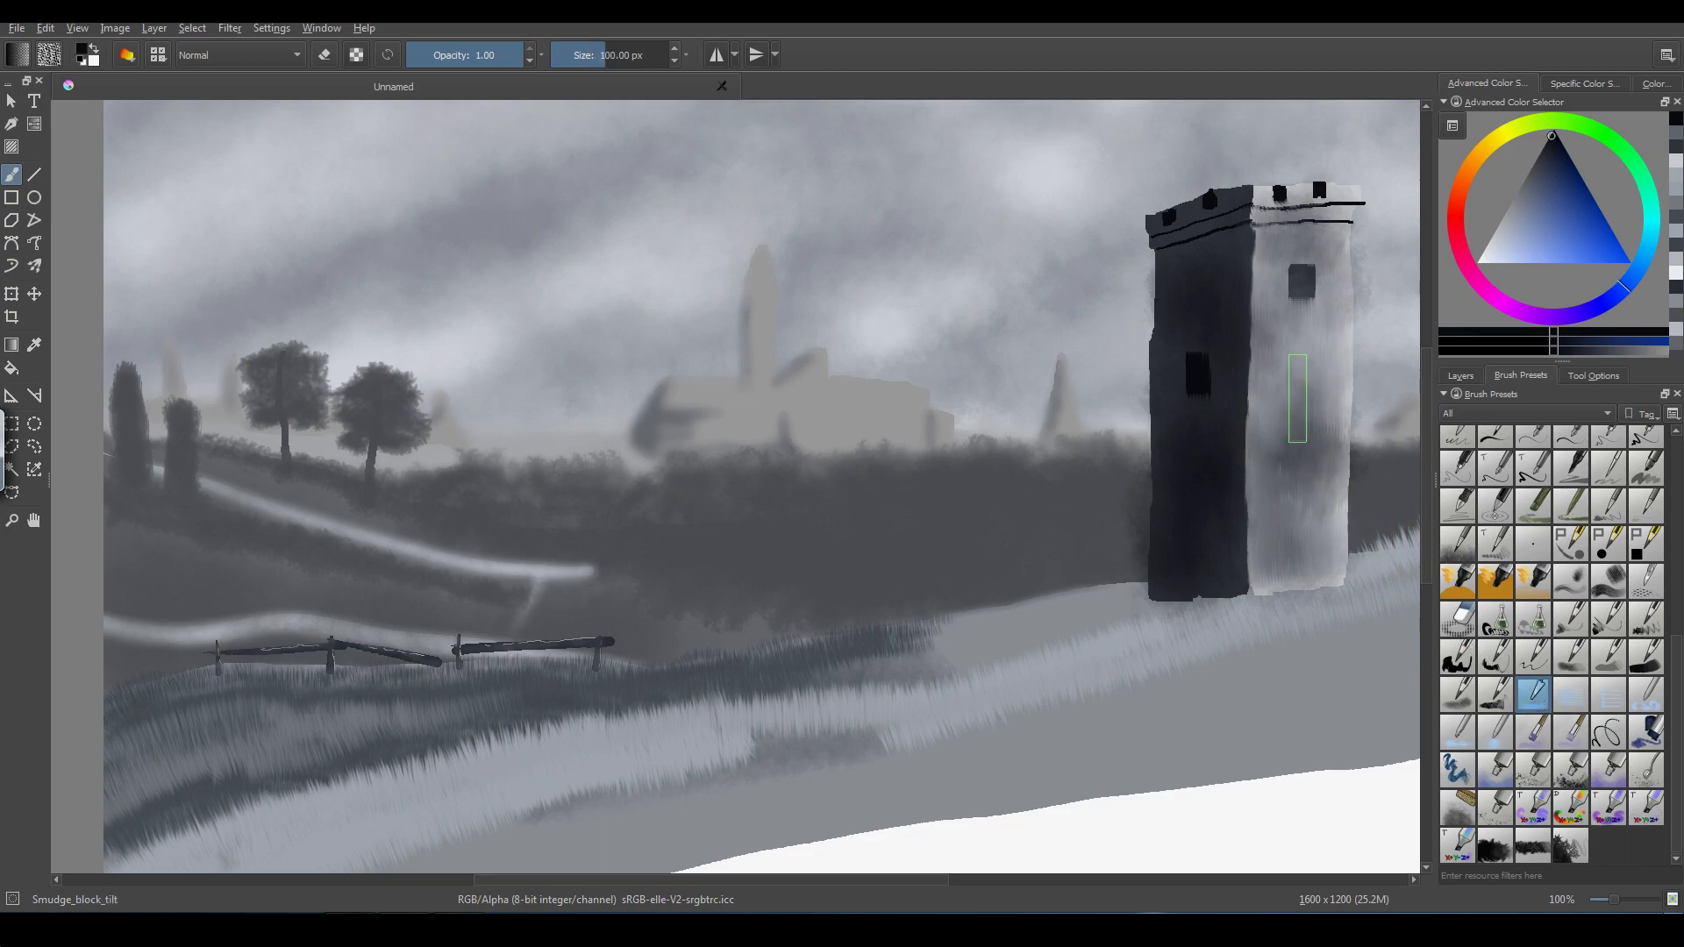
pyautogui.press('[')
pyautogui.press('[')
pyautogui.press('[')
pyautogui.press('[')
pyautogui.press('[')
pyautogui.press('[')
pyautogui.press('[')
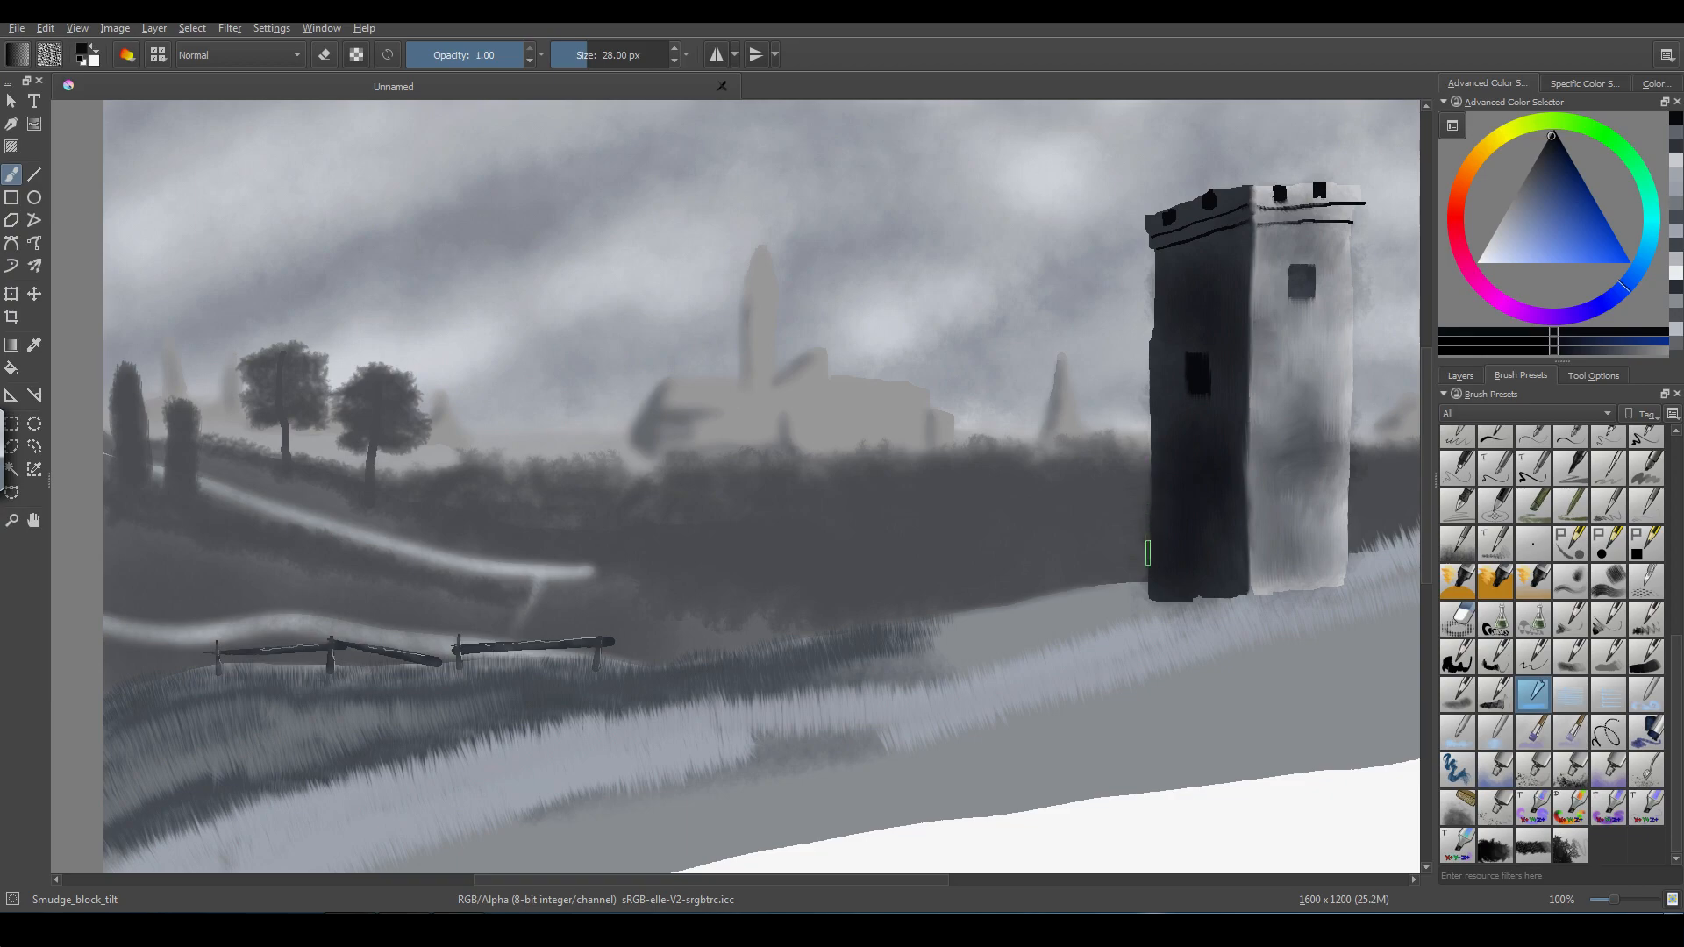
pyautogui.moveTo(1152, 521); pyautogui.dragTo(1149, 393)
pyautogui.moveTo(1155, 437)
pyautogui.mouseDown()
pyautogui.moveTo(1154, 393)
pyautogui.moveTo(1153, 498)
pyautogui.moveTo(1156, 393)
pyautogui.mouseUp()
pyautogui.moveTo(1158, 299); pyautogui.dragTo(1157, 355)
# - Soften the corner, windows and faces of the tower with the FX_blur_light brush at 51 px
pyautogui.scroll(3, 1680, 649)
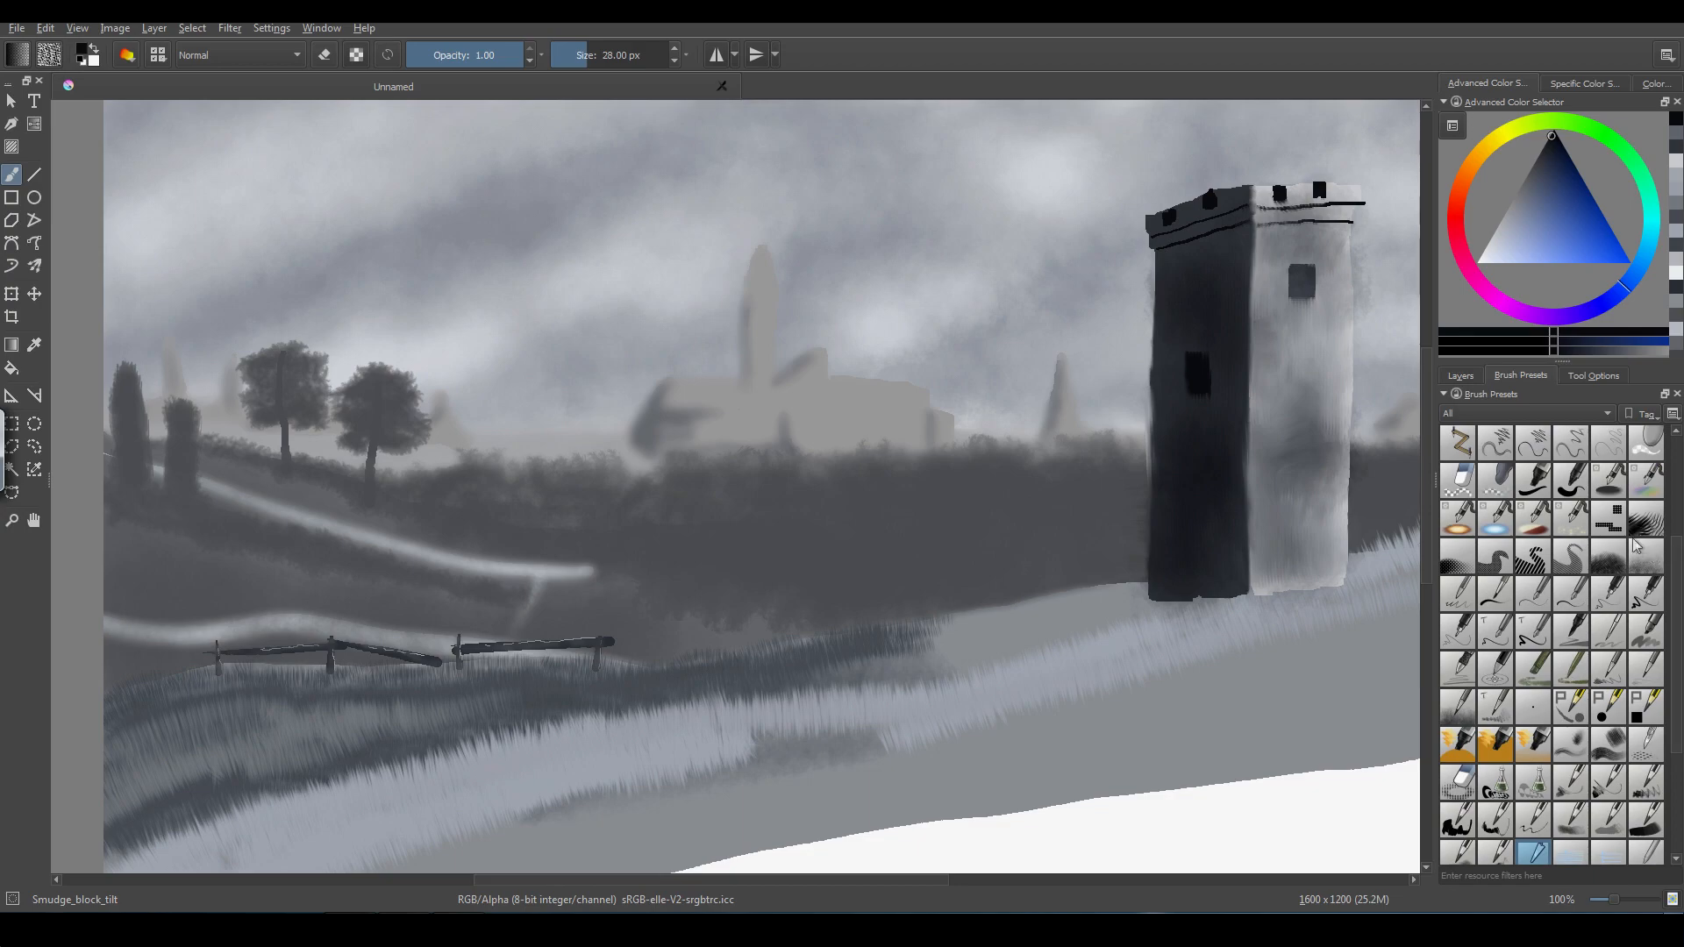
pyautogui.click(1607, 480)
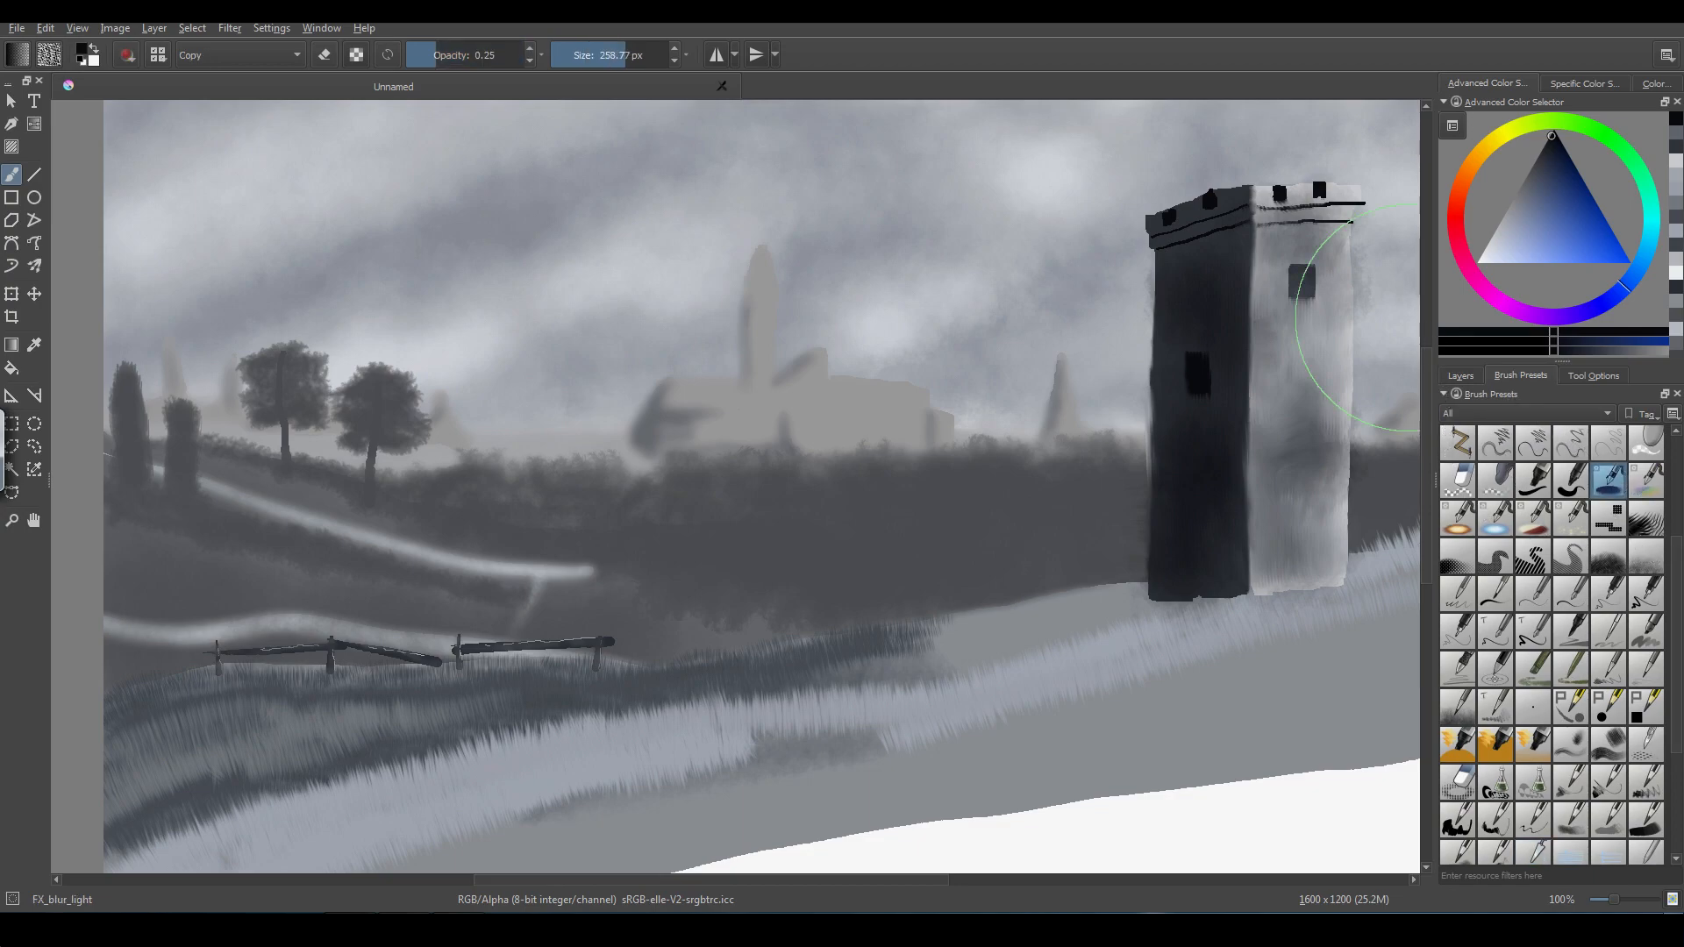
pyautogui.moveTo(1235, 422)
pyautogui.keyDown('shift'); pyautogui.mouseDown()
pyautogui.moveTo(1186, 435)
pyautogui.moveTo(1155, 475)
pyautogui.moveTo(1150, 414)
pyautogui.moveTo(1151, 570)
pyautogui.moveTo(1157, 265)
pyautogui.moveTo(1158, 327)
pyautogui.mouseUp(); pyautogui.keyUp('shift')
pyautogui.moveTo(1275, 333)
pyautogui.mouseDown()
pyautogui.moveTo(1256, 577)
pyautogui.moveTo(1229, 389)
pyautogui.moveTo(1247, 330)
pyautogui.moveTo(1263, 500)
pyautogui.moveTo(1287, 470)
pyautogui.moveTo(1318, 551)
pyautogui.moveTo(1277, 573)
pyautogui.moveTo(1301, 555)
pyautogui.moveTo(1311, 374)
pyautogui.moveTo(1267, 348)
pyautogui.moveTo(1284, 350)
pyautogui.moveTo(1280, 390)
pyautogui.moveTo(1227, 382)
pyautogui.moveTo(1191, 260)
pyautogui.moveTo(1196, 357)
pyautogui.mouseUp()
pyautogui.moveTo(1182, 502)
pyautogui.mouseDown()
pyautogui.moveTo(1218, 556)
pyautogui.moveTo(1207, 451)
pyautogui.moveTo(1188, 455)
pyautogui.mouseUp()
pyautogui.moveTo(1287, 277)
pyautogui.mouseDown()
pyautogui.moveTo(1307, 276)
pyautogui.moveTo(1322, 225)
pyautogui.mouseUp()
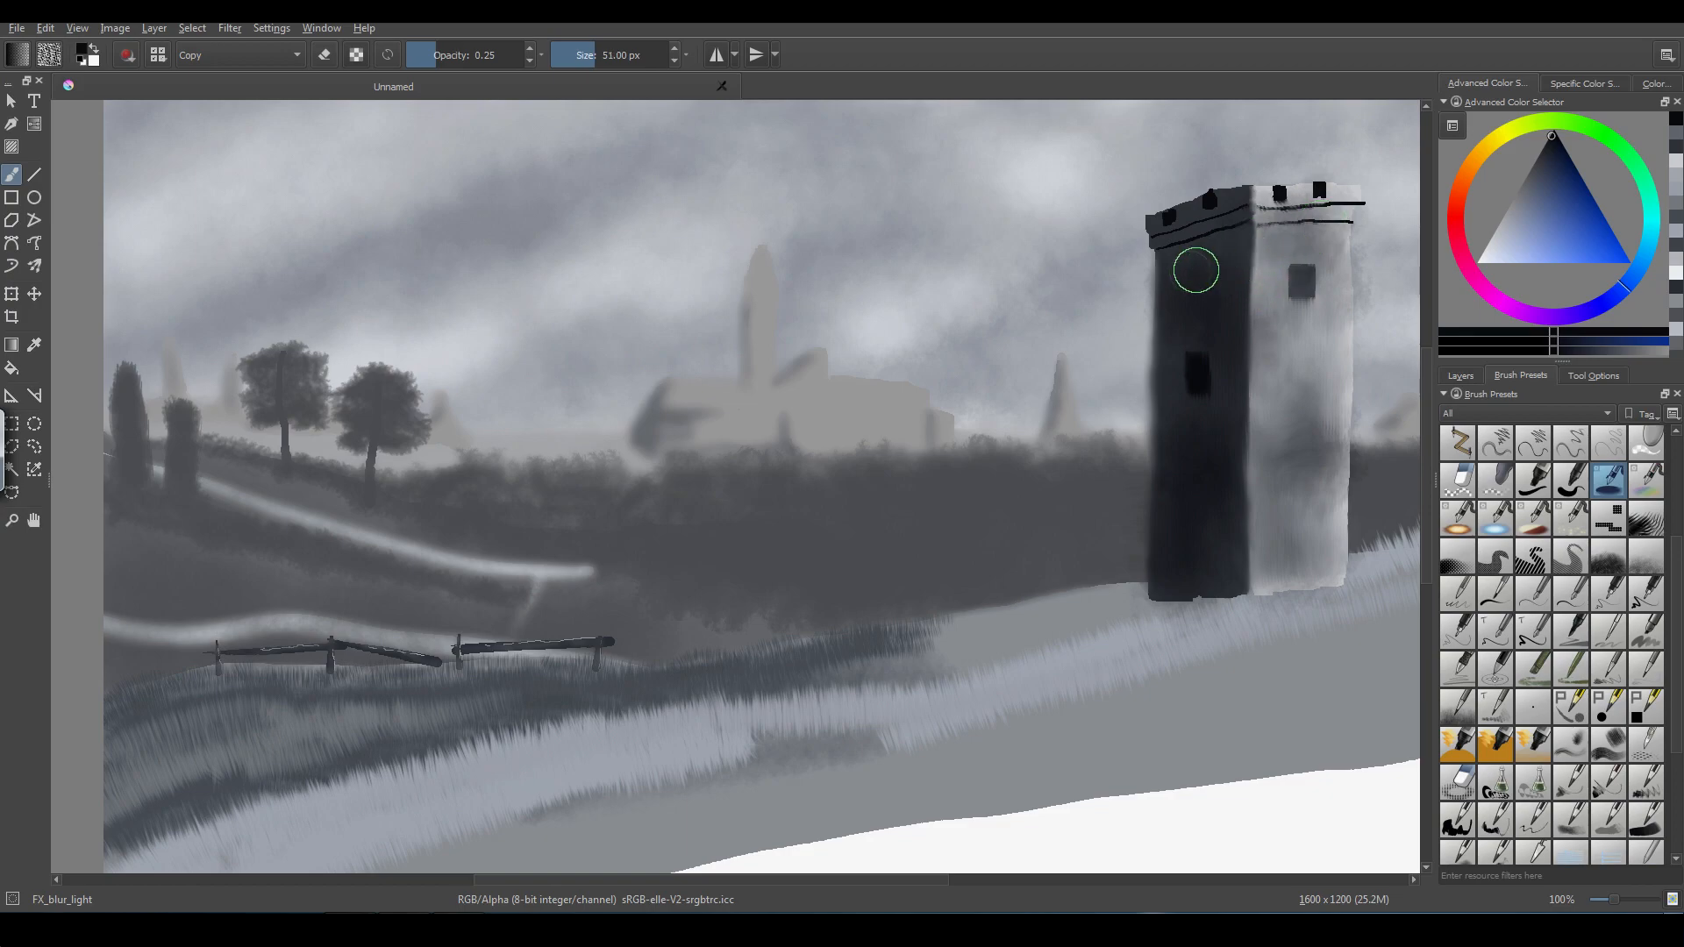
# - Blur the black trim lines below the tower's battlements with FX_blur_light at 22 px
pyautogui.press('[')
pyautogui.press('[')
pyautogui.press('[')
pyautogui.press('[')
pyautogui.press('[')
pyautogui.press('[')
pyautogui.press('[')
pyautogui.press('[')
pyautogui.press('[')
pyautogui.press('[')
pyautogui.press('[')
pyautogui.press('[')
pyautogui.moveTo(1206, 193)
pyautogui.mouseDown()
pyautogui.moveTo(1144, 220)
pyautogui.moveTo(1153, 245)
pyautogui.moveTo(1195, 201)
pyautogui.moveTo(1153, 222)
pyautogui.moveTo(1218, 191)
pyautogui.moveTo(1246, 189)
pyautogui.moveTo(1200, 234)
pyautogui.moveTo(1162, 239)
pyautogui.moveTo(1235, 208)
pyautogui.moveTo(1153, 238)
pyautogui.moveTo(1330, 246)
pyautogui.moveTo(1260, 226)
pyautogui.moveTo(1345, 224)
pyautogui.moveTo(1260, 209)
pyautogui.moveTo(1340, 204)
pyautogui.mouseUp()
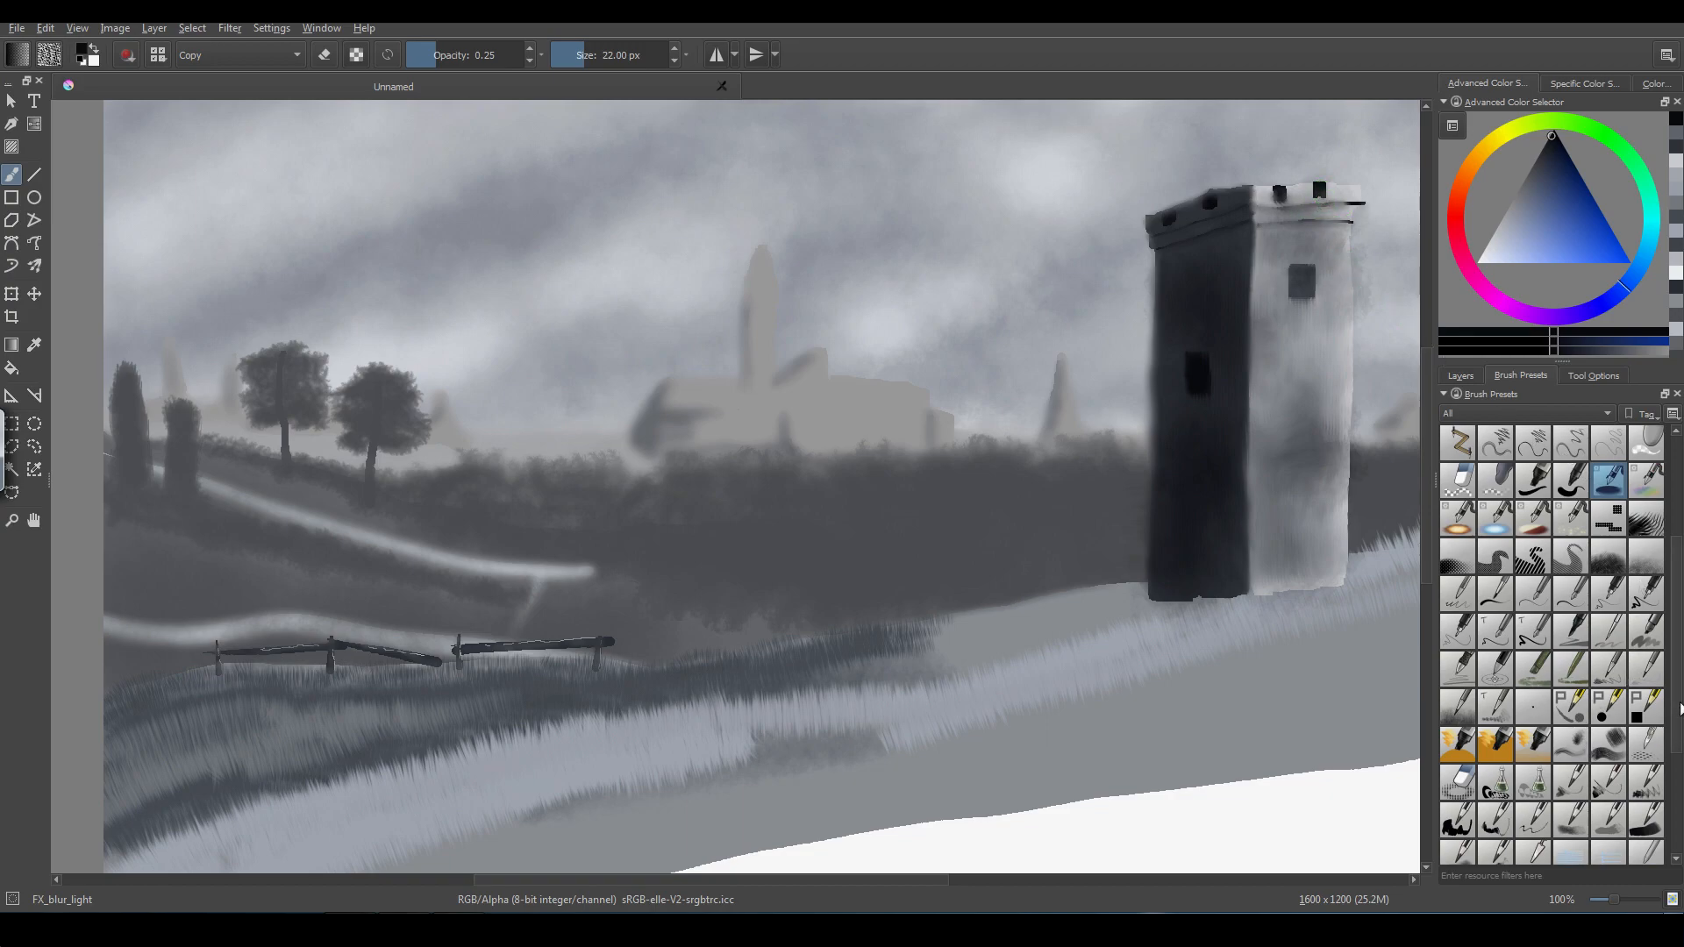
# - Smudge back the trim line overhanging the tower's lit side with a reduced Smudge_block_tilt brush
pyautogui.scroll(-2, 1640, 711)
pyautogui.click(1535, 772)
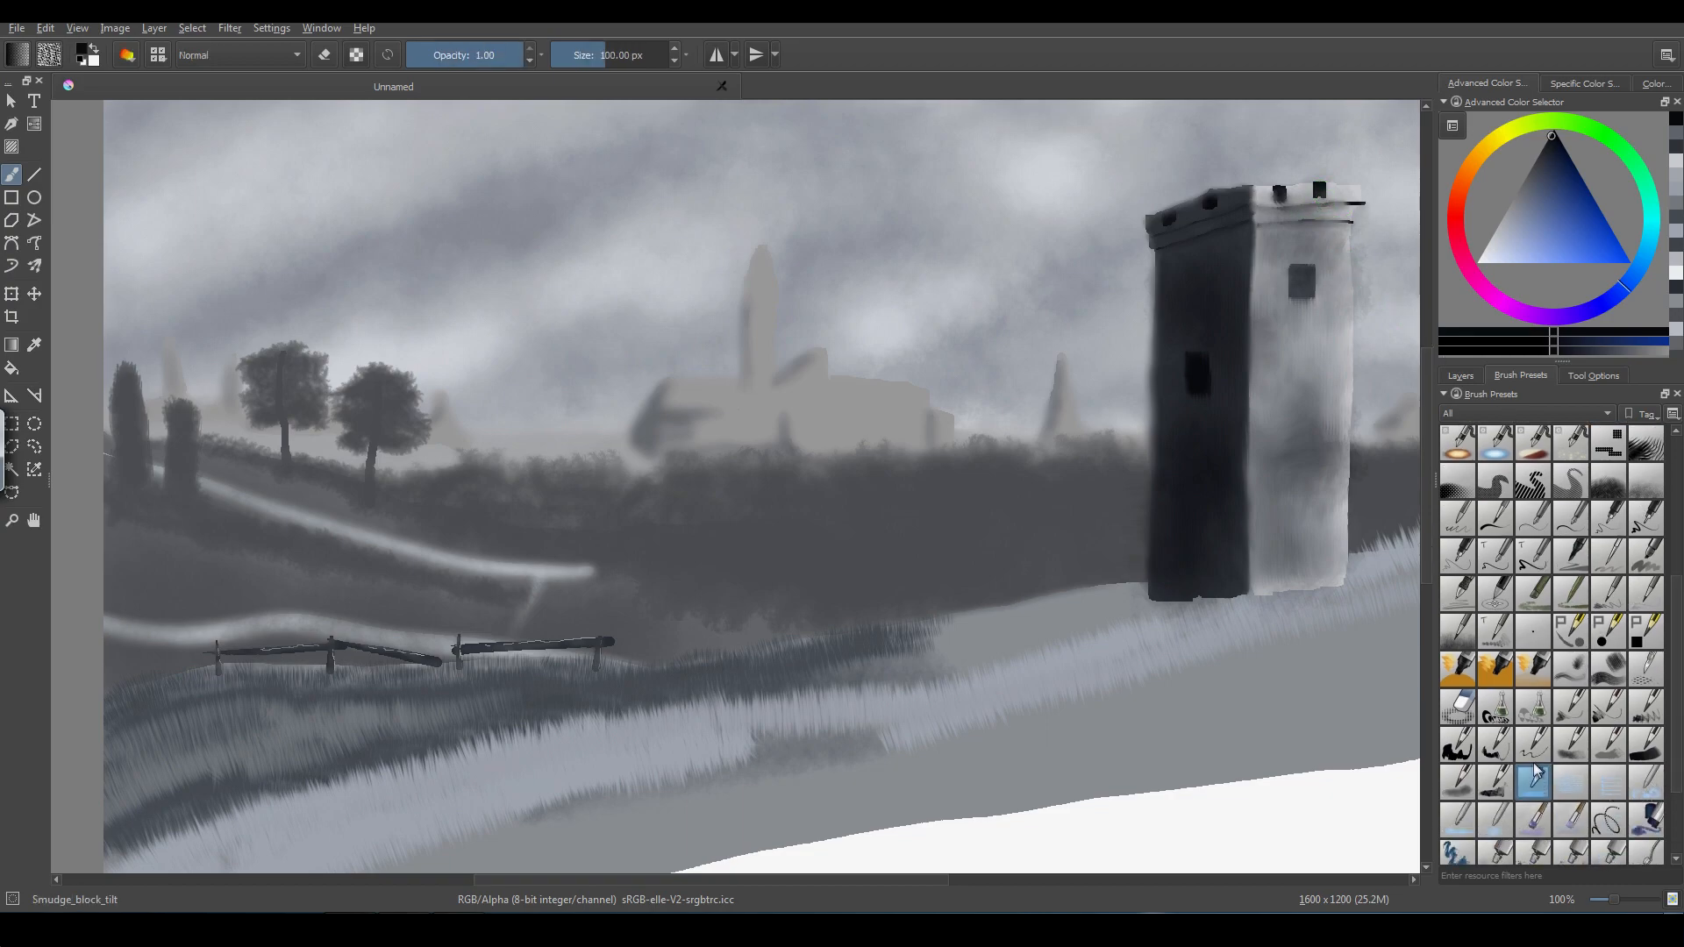
pyautogui.press('[')
pyautogui.press('[')
pyautogui.press('[')
pyautogui.press('[')
pyautogui.press('[')
pyautogui.press('[')
pyautogui.press('[')
pyautogui.press('[')
pyautogui.press('[')
pyautogui.press('[')
pyautogui.press('[')
pyautogui.press('[')
pyautogui.press('[')
pyautogui.press('[')
# - Blur the outer edge of the tower's lit face and the battlements with FX_blur_light at 22 px
pyautogui.scroll(2, 1679, 596)
pyautogui.click(1607, 479)
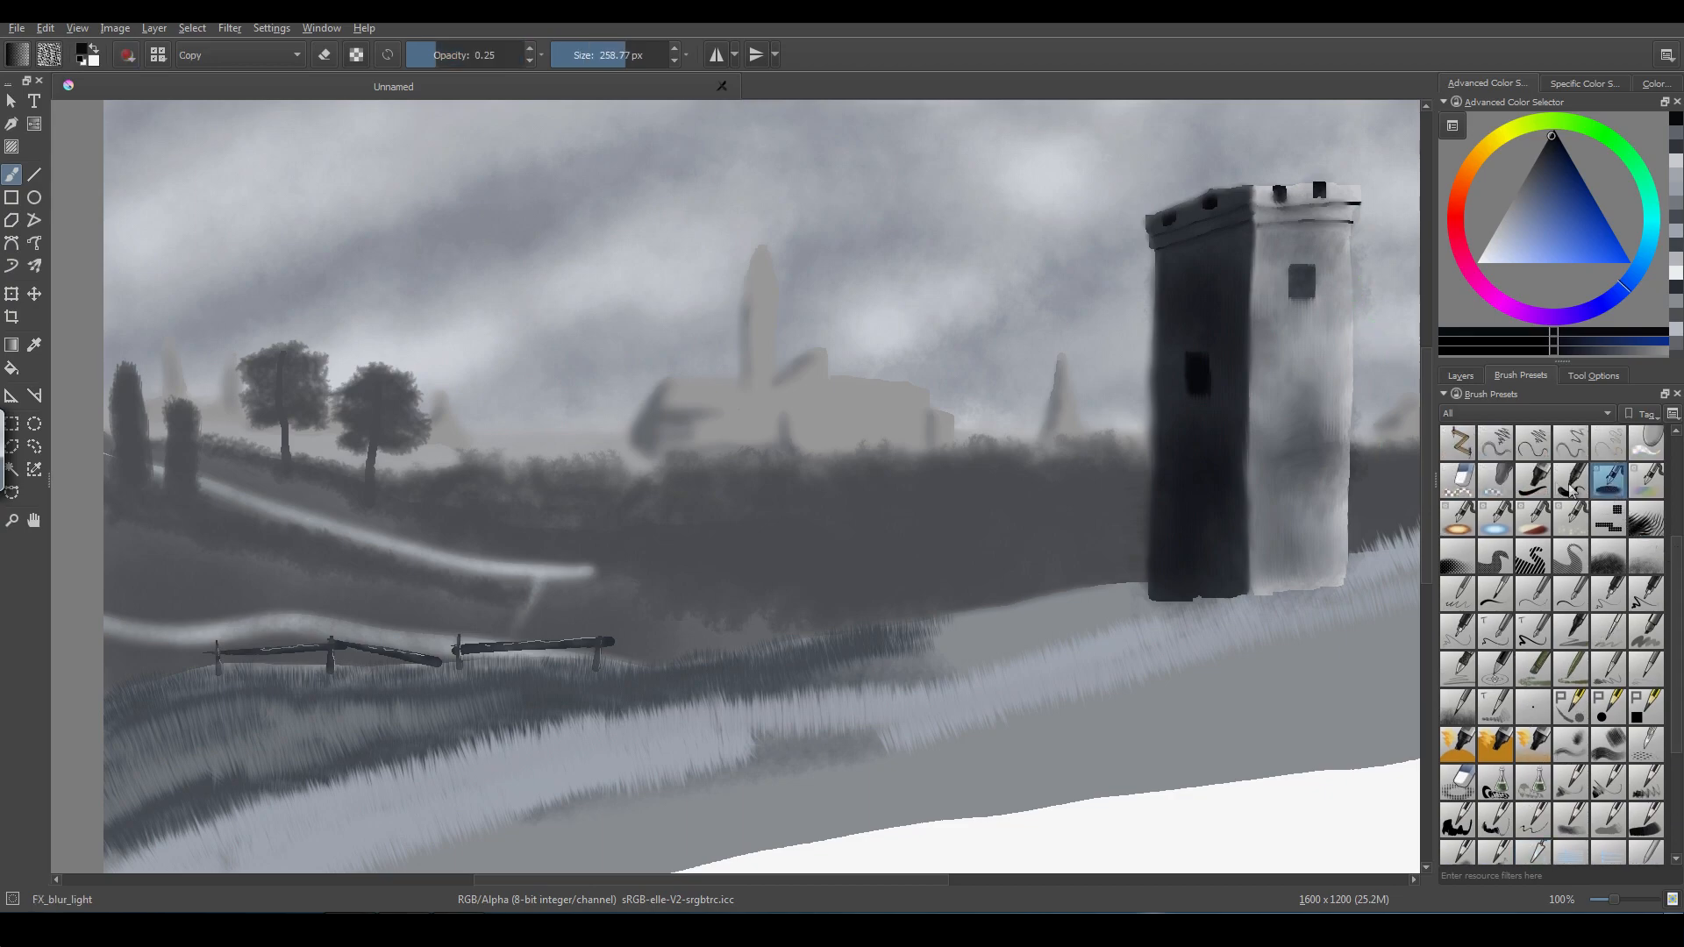
pyautogui.press('[')
pyautogui.press('[')
pyautogui.press('[')
pyautogui.press('[')
pyautogui.press('[')
pyautogui.press('[')
pyautogui.press('[')
pyautogui.press('[')
pyautogui.press('[')
pyautogui.press('[')
pyautogui.press('[')
pyautogui.press('[')
pyautogui.press('[')
pyautogui.press('[')
pyautogui.press('[')
pyautogui.press('[')
pyautogui.press('[')
pyautogui.press('[')
pyautogui.press('[')
pyautogui.press('[')
pyautogui.moveTo(1350, 553); pyautogui.dragTo(1349, 437)
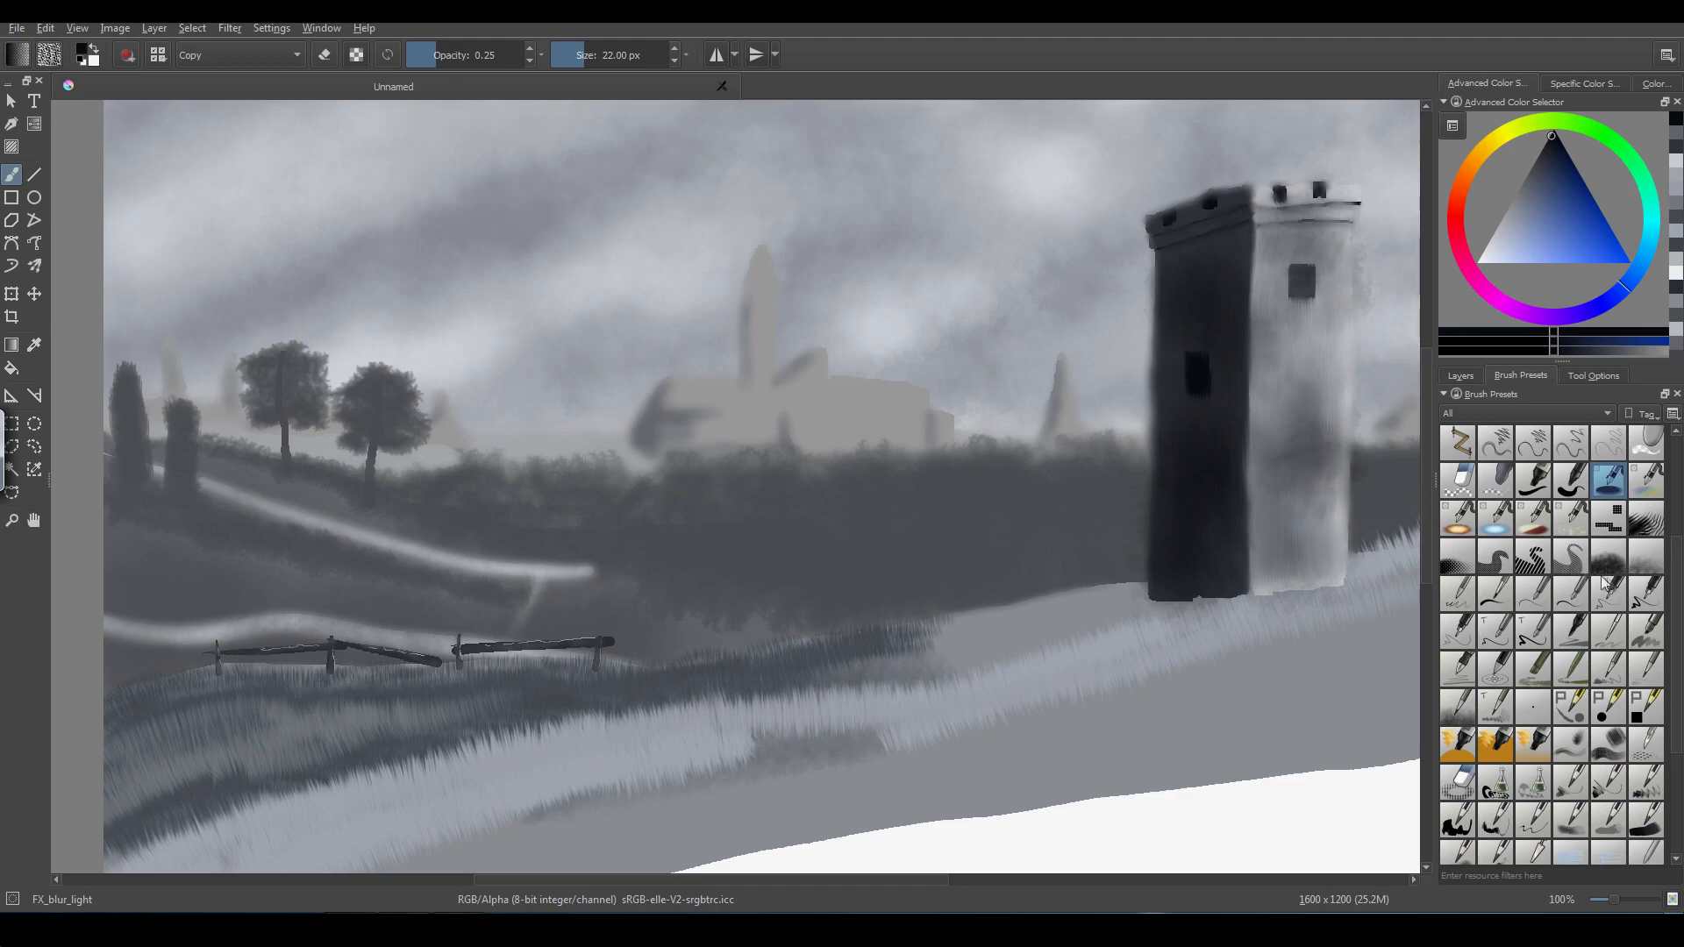
# - Smudge the tower's faces and their shared corner vertically with Smudge_block_tilt at 68 px
pyautogui.moveTo(1675, 633)
pyautogui.mouseDown()
pyautogui.moveTo(1677, 619)
pyautogui.moveTo(1675, 682)
pyautogui.mouseUp()
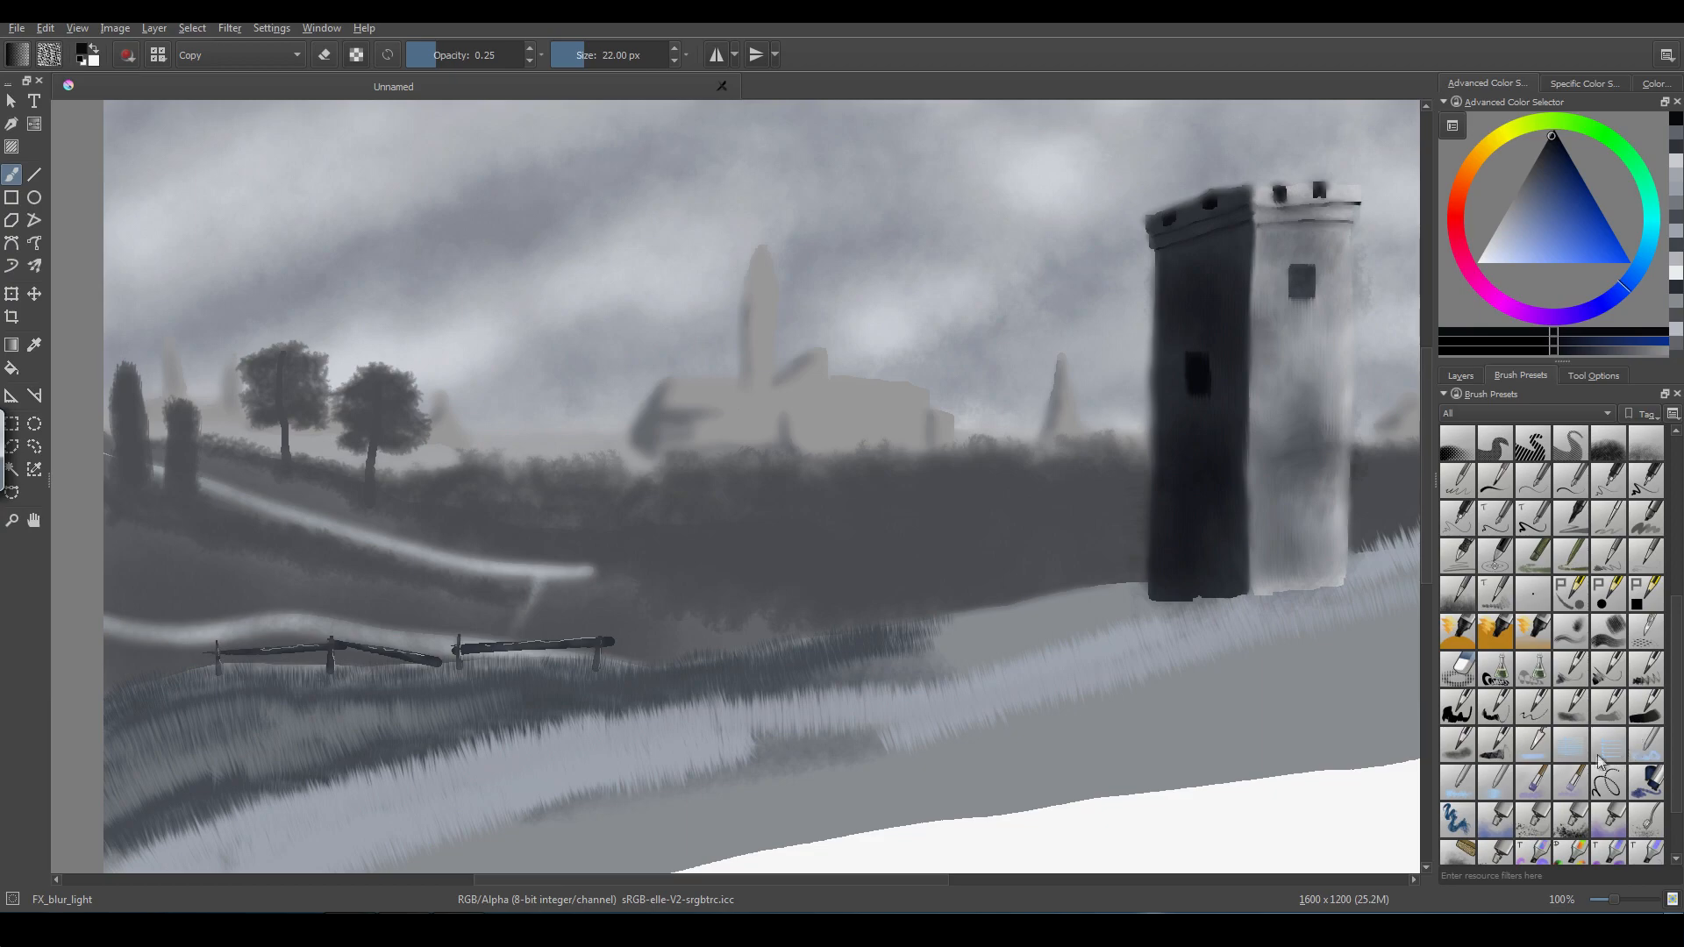
pyautogui.click(1534, 745)
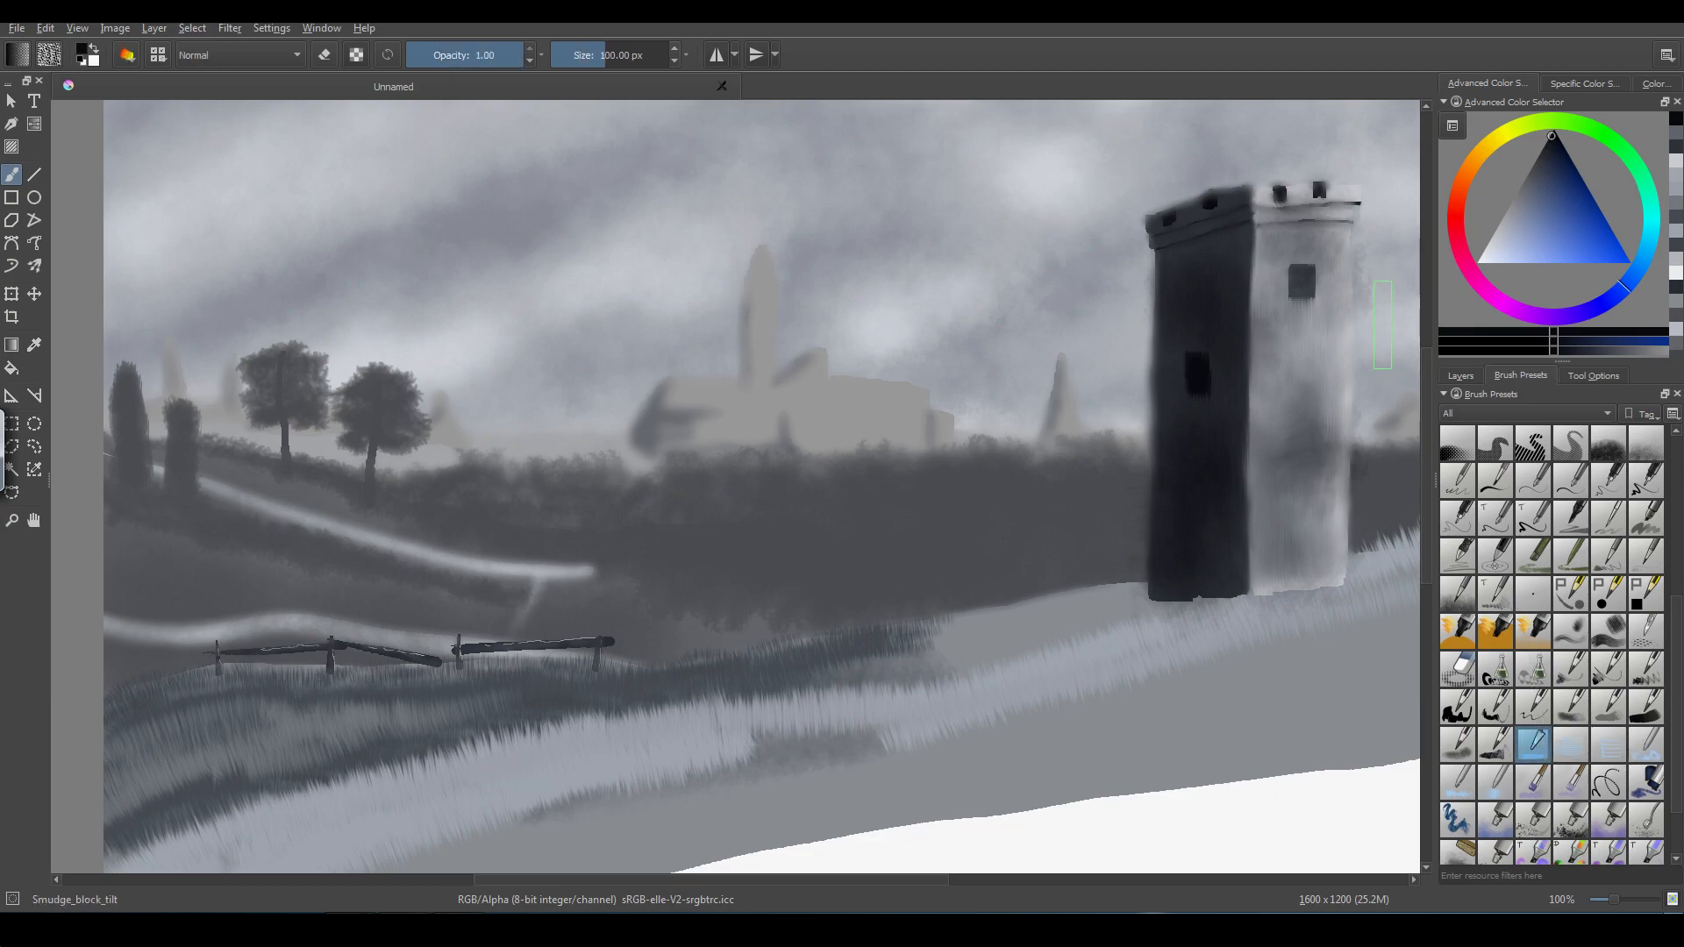
pyautogui.press('[')
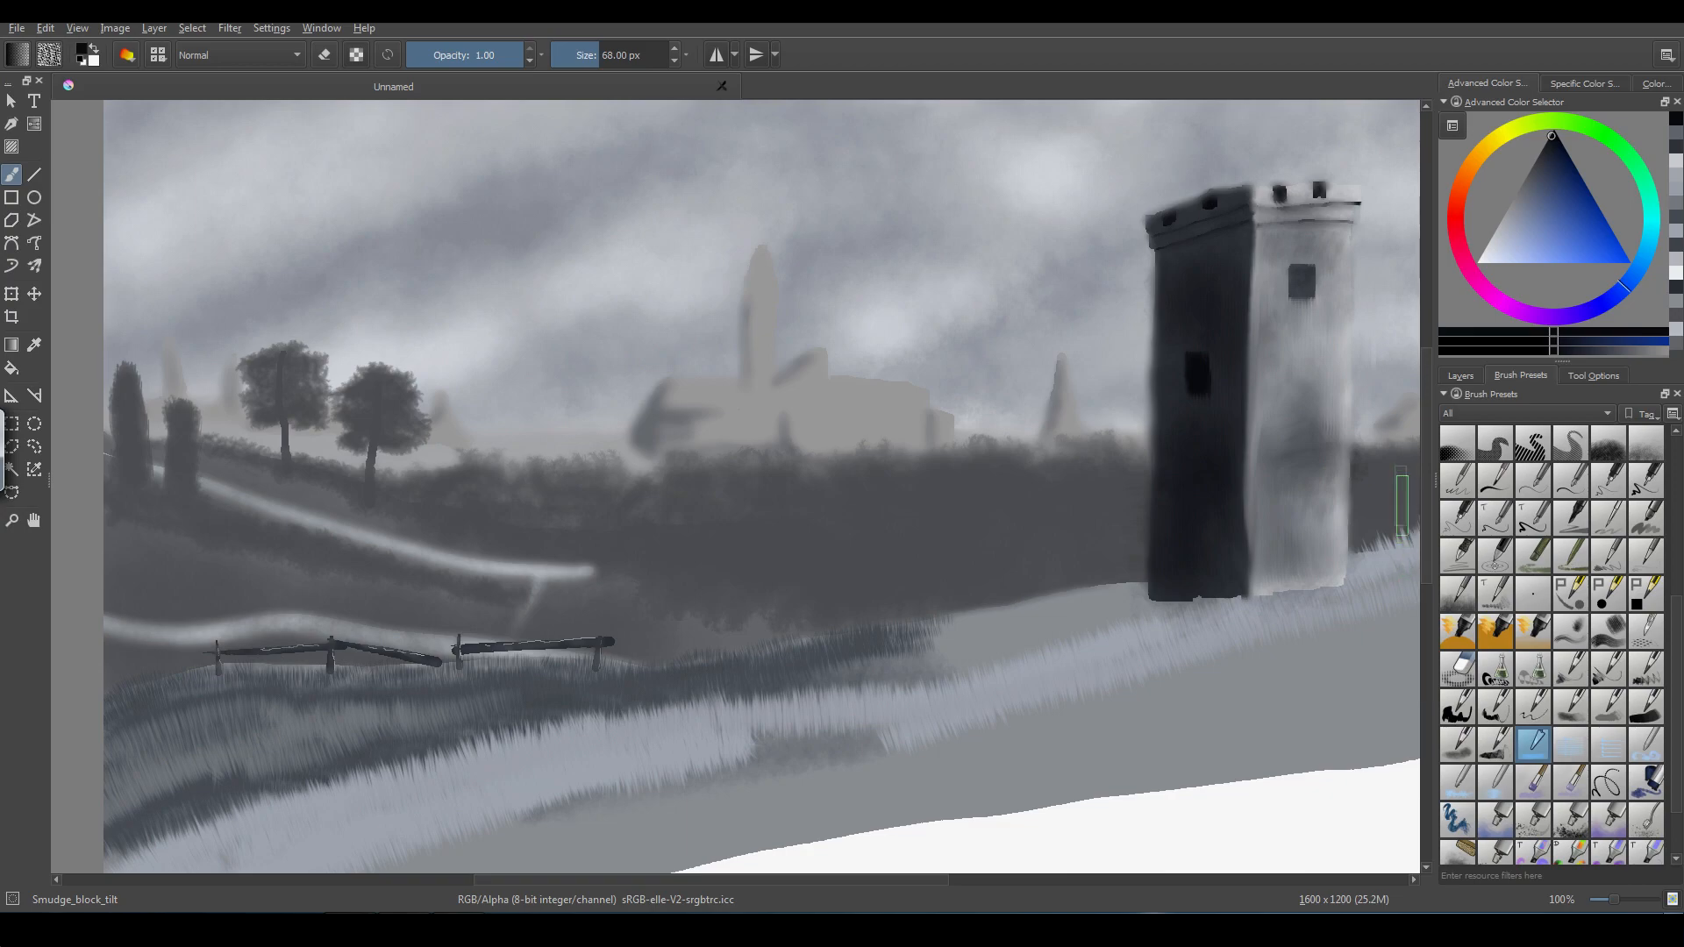
# - Paint dark blue-grey bushes from the tower's base down the grassy slope with the Texture_fuzzy brush at 128 px
pyautogui.moveTo(1680, 672); pyautogui.dragTo(1680, 705)
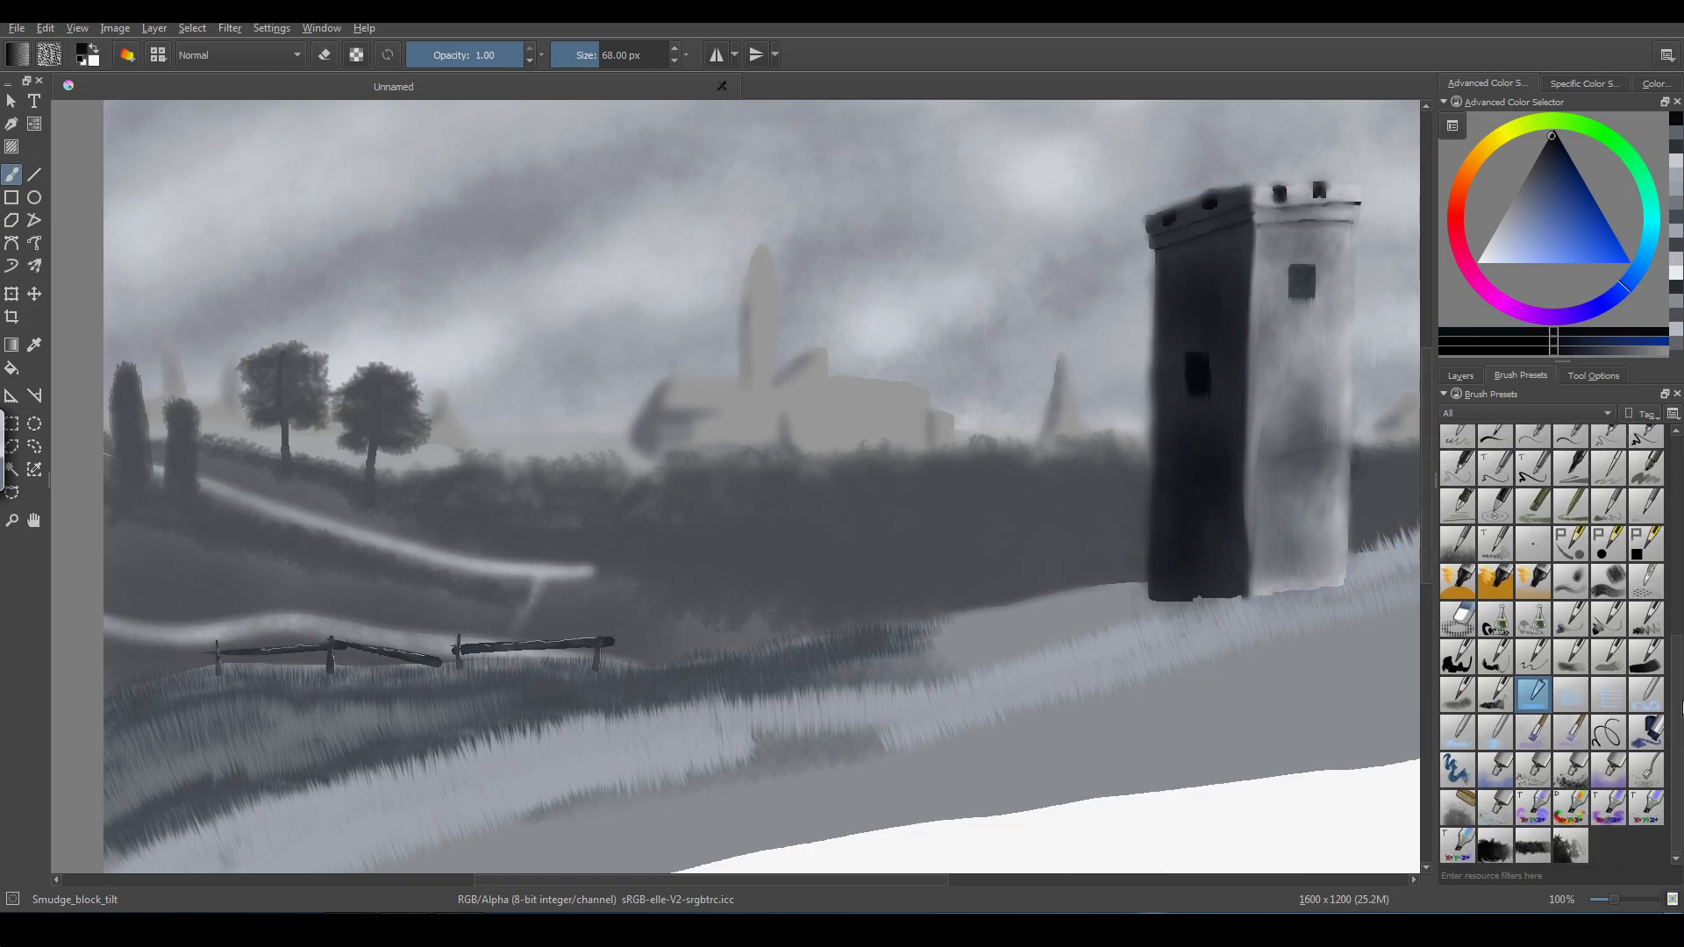
pyautogui.click(1506, 847)
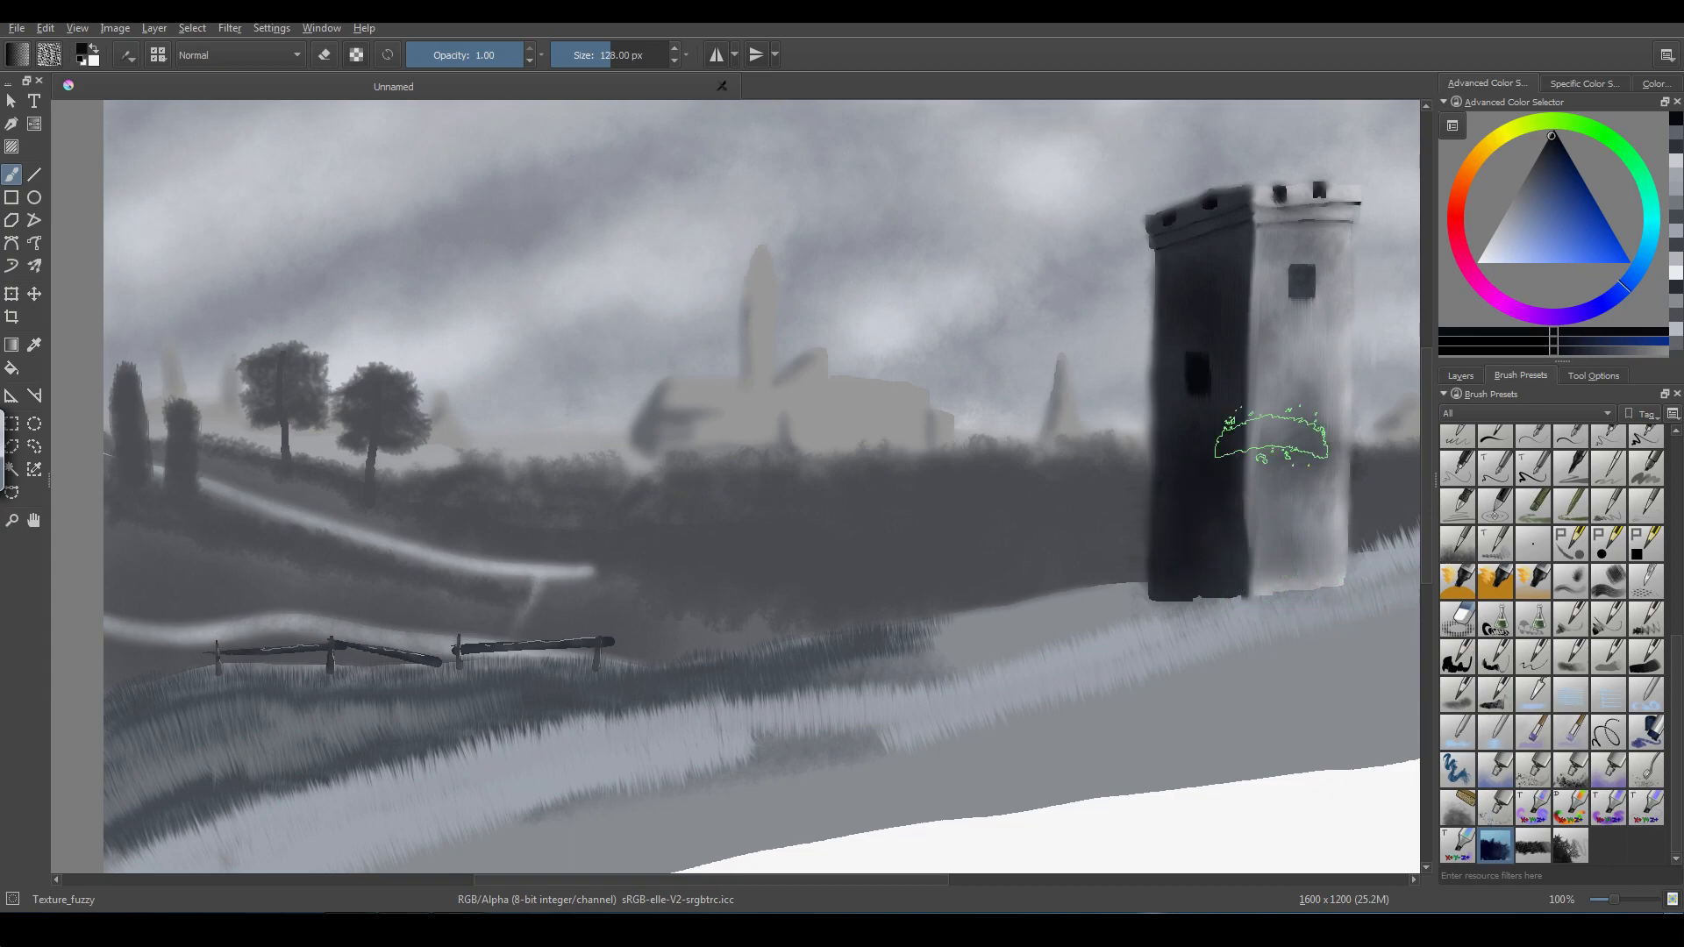
pyautogui.click(1544, 156)
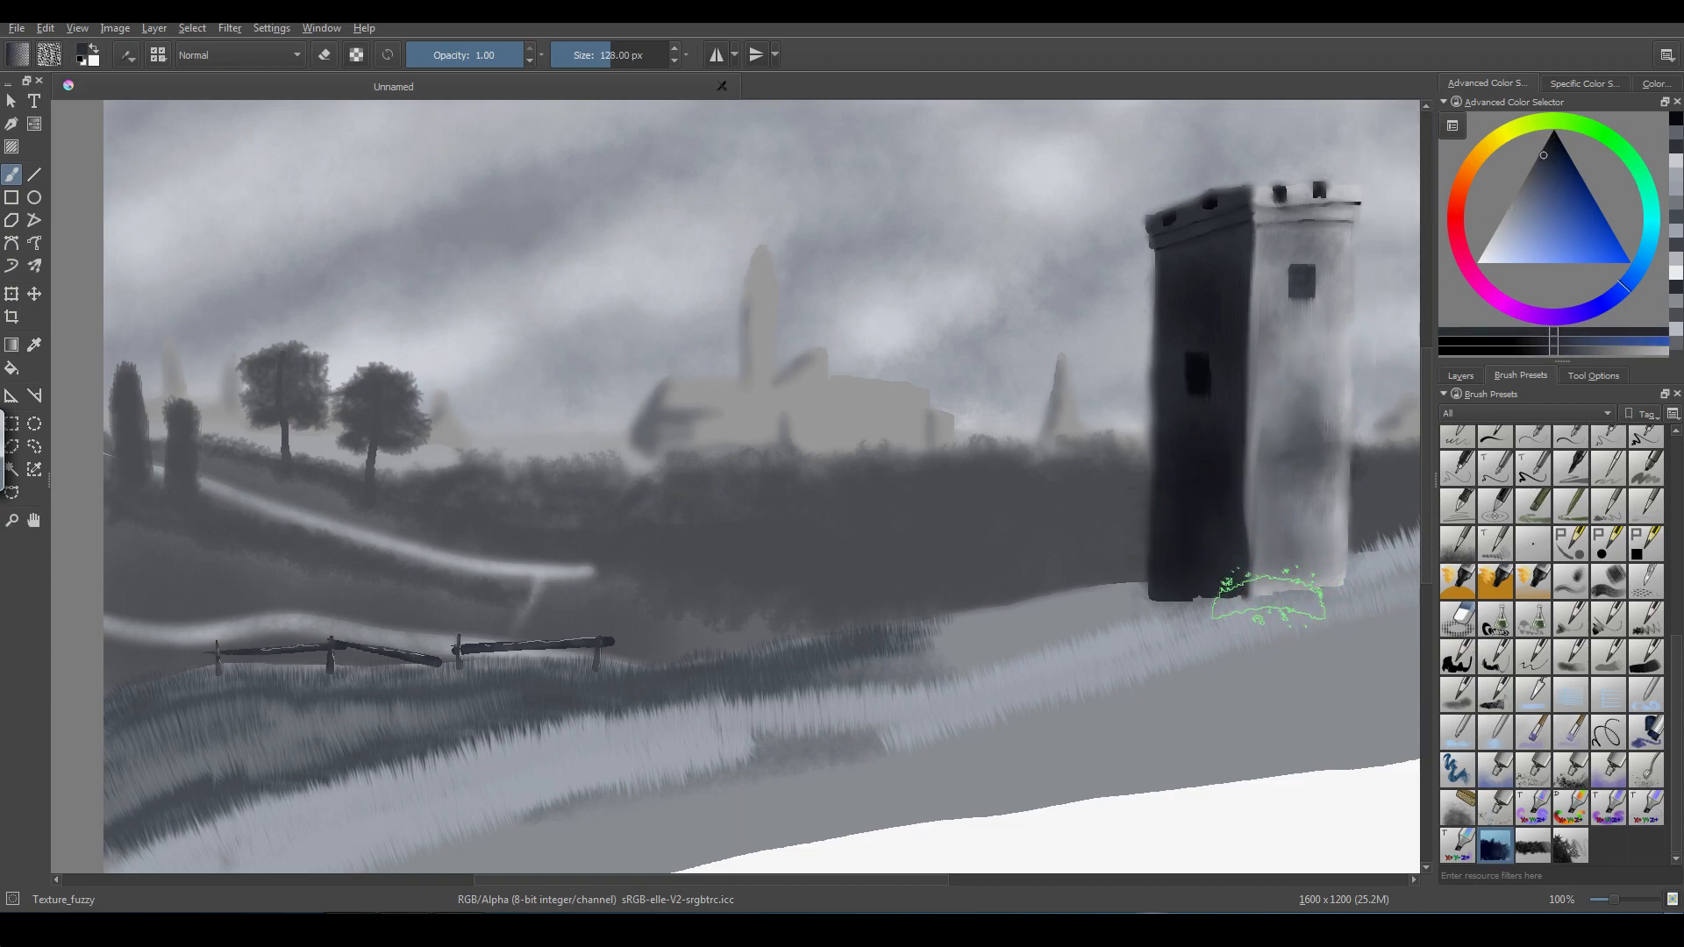
pyautogui.moveTo(1179, 574)
pyautogui.mouseDown()
pyautogui.moveTo(1221, 552)
pyautogui.moveTo(1256, 569)
pyautogui.moveTo(1142, 583)
pyautogui.moveTo(1212, 600)
pyautogui.moveTo(1278, 543)
pyautogui.moveTo(1297, 565)
pyautogui.moveTo(1250, 585)
pyautogui.moveTo(1161, 571)
pyautogui.moveTo(1138, 591)
pyautogui.moveTo(1144, 553)
pyautogui.moveTo(1179, 594)
pyautogui.moveTo(1238, 530)
pyautogui.moveTo(1269, 574)
pyautogui.moveTo(1333, 578)
pyautogui.moveTo(1298, 598)
pyautogui.moveTo(1340, 579)
pyautogui.moveTo(1327, 556)
pyautogui.moveTo(1313, 588)
pyautogui.moveTo(1225, 601)
pyautogui.moveTo(1324, 575)
pyautogui.moveTo(1331, 539)
pyautogui.moveTo(1366, 522)
pyautogui.moveTo(1379, 557)
pyautogui.moveTo(1387, 532)
pyautogui.moveTo(1315, 580)
pyautogui.moveTo(1184, 613)
pyautogui.moveTo(1108, 550)
pyautogui.moveTo(1119, 594)
pyautogui.moveTo(1079, 609)
pyautogui.moveTo(1085, 635)
pyautogui.moveTo(1052, 624)
pyautogui.moveTo(1284, 577)
pyautogui.moveTo(1402, 578)
pyautogui.moveTo(1223, 576)
pyautogui.moveTo(1107, 622)
pyautogui.moveTo(1041, 590)
pyautogui.moveTo(976, 629)
pyautogui.moveTo(985, 670)
pyautogui.mouseUp()
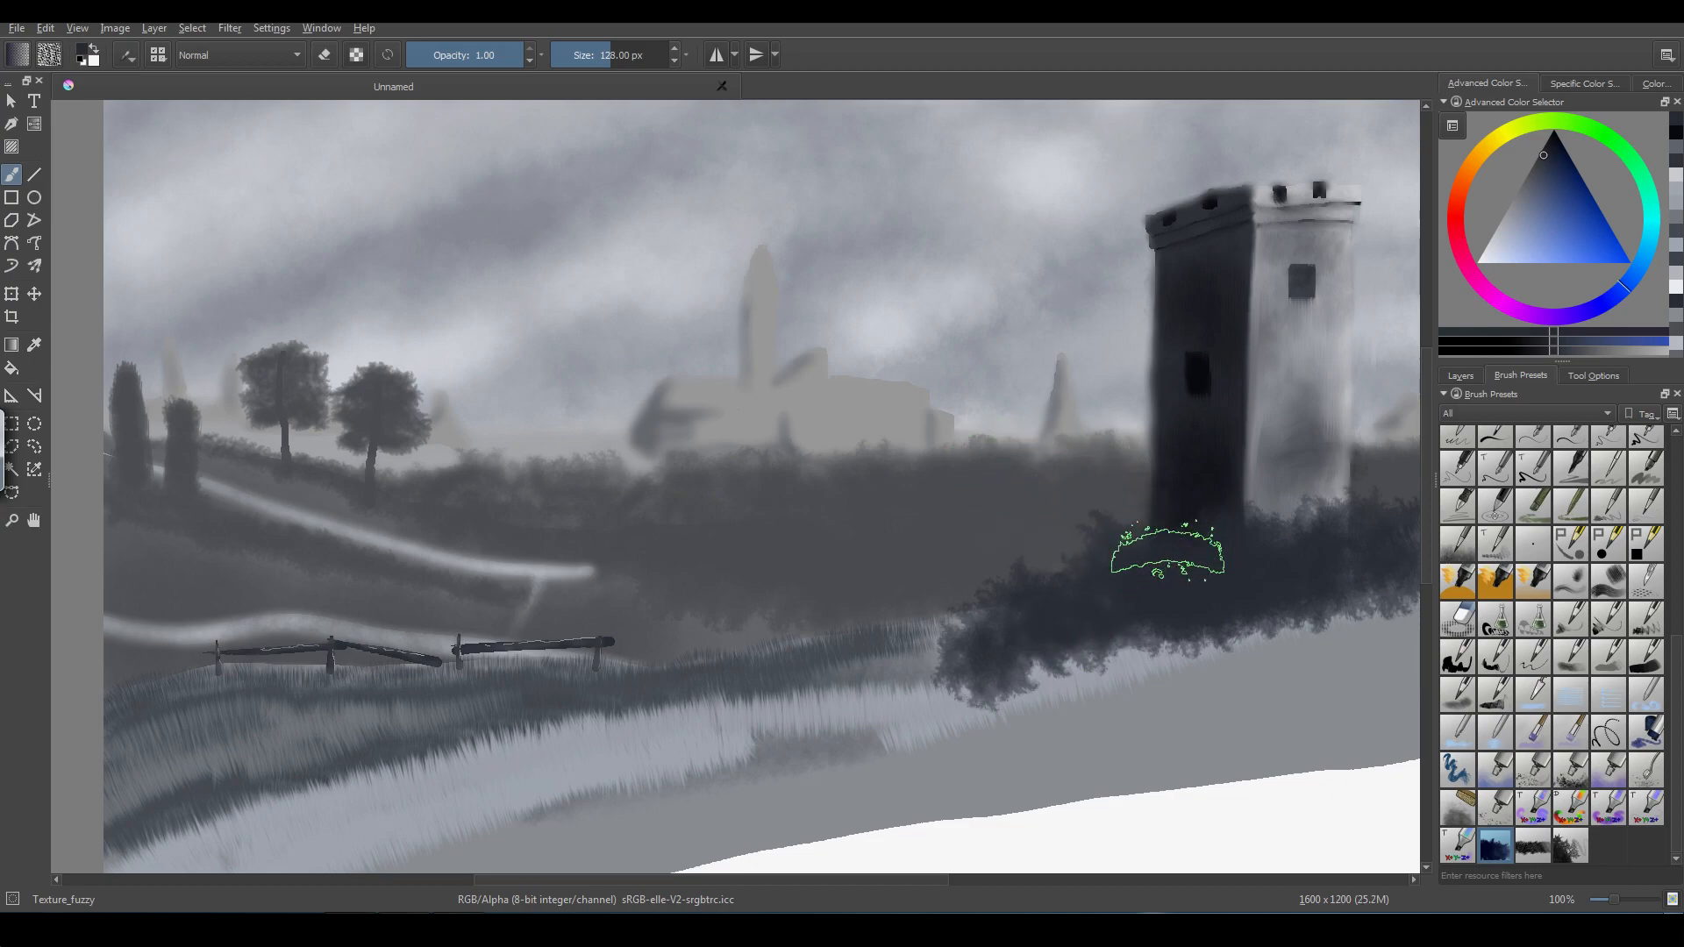
pyautogui.moveTo(949, 638)
pyautogui.mouseDown()
pyautogui.moveTo(892, 669)
pyautogui.moveTo(833, 674)
pyautogui.moveTo(937, 661)
pyautogui.moveTo(1066, 613)
pyautogui.moveTo(872, 700)
pyautogui.moveTo(785, 677)
pyautogui.moveTo(789, 704)
pyautogui.moveTo(737, 723)
pyautogui.moveTo(548, 744)
pyautogui.mouseUp()
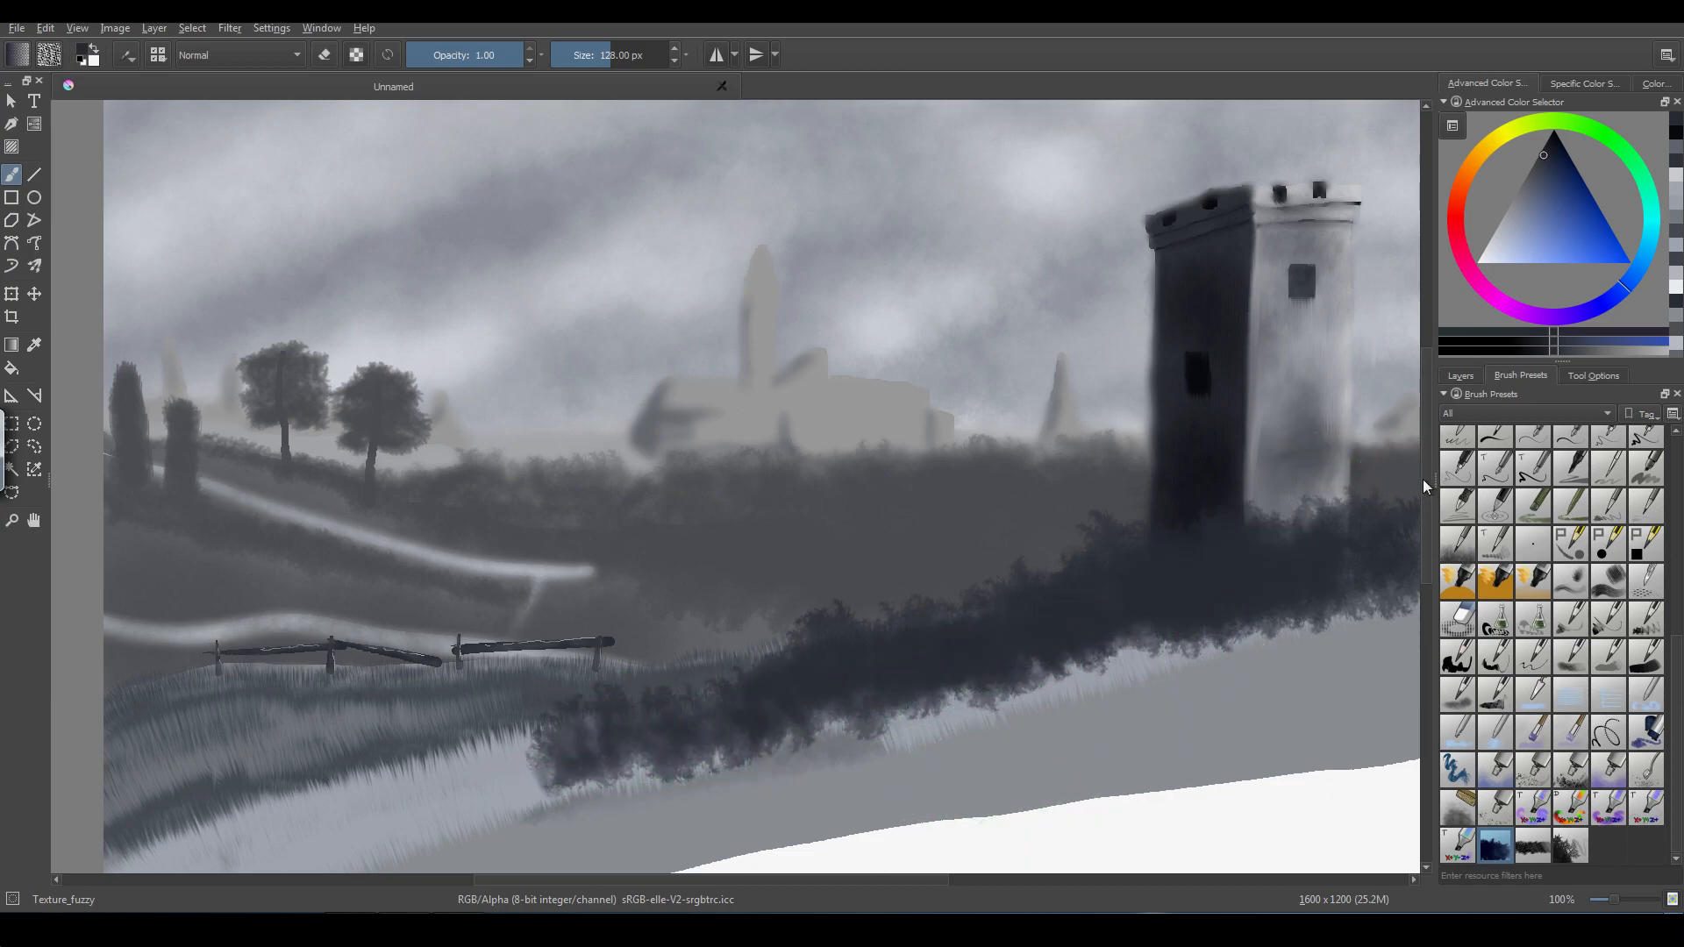
# - Extend the bush band to both edges of the canvas and thicken it downward over the grey slope
pyautogui.moveTo(1422, 482); pyautogui.dragTo(1423, 511)
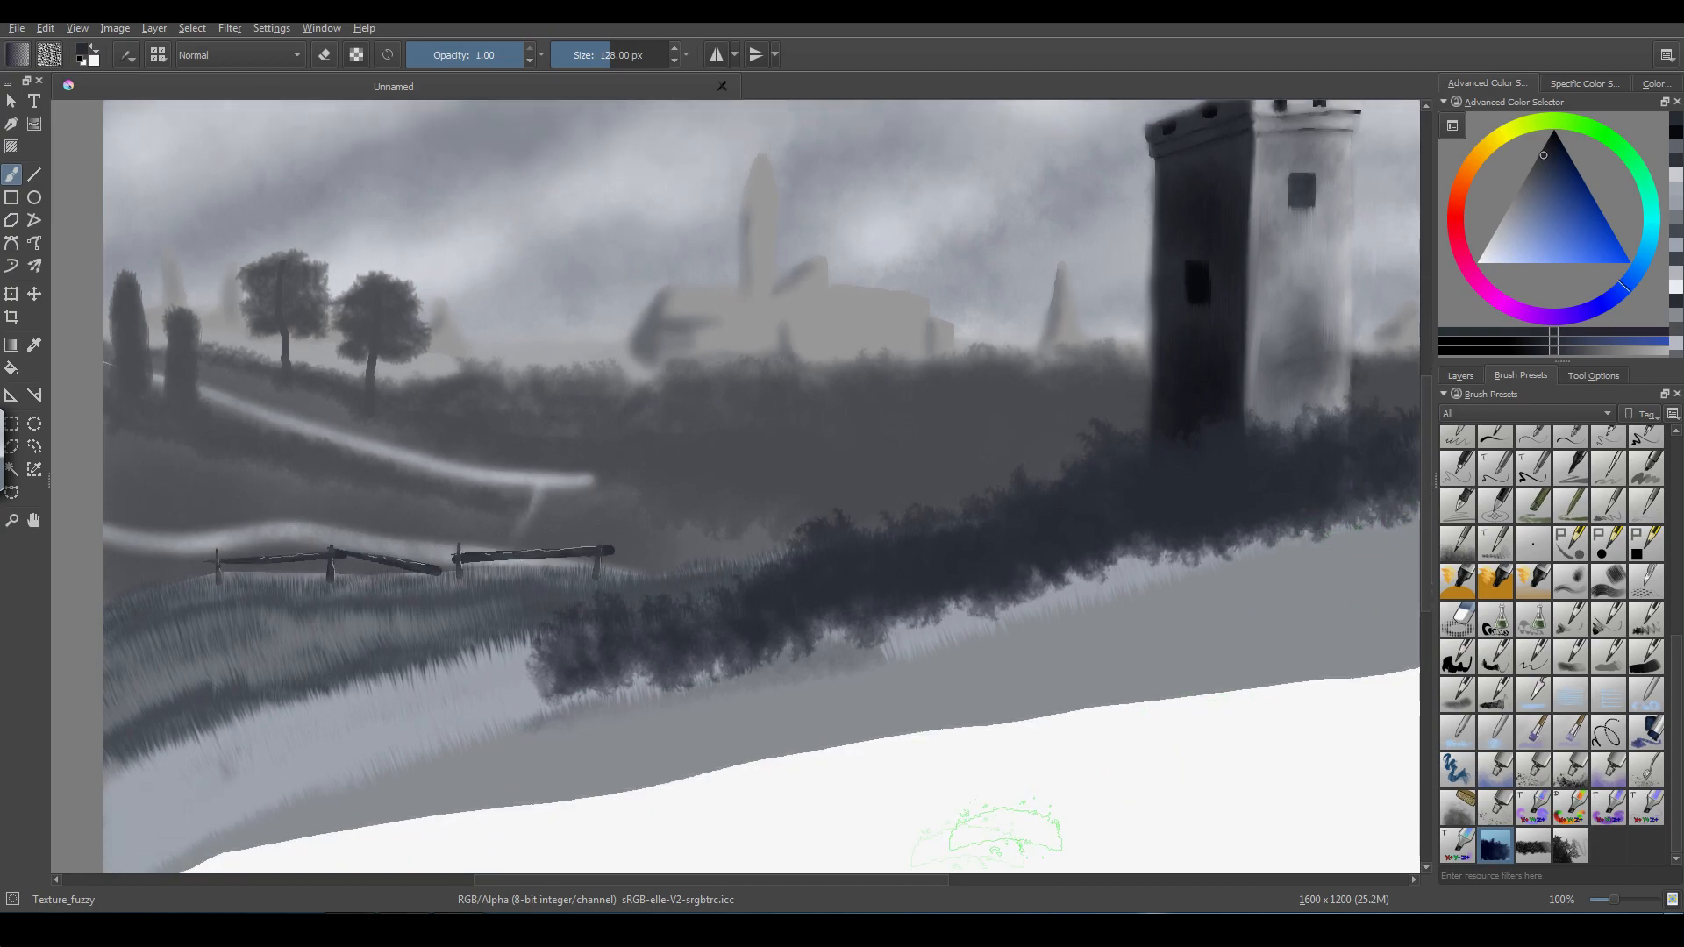
pyautogui.press('-')
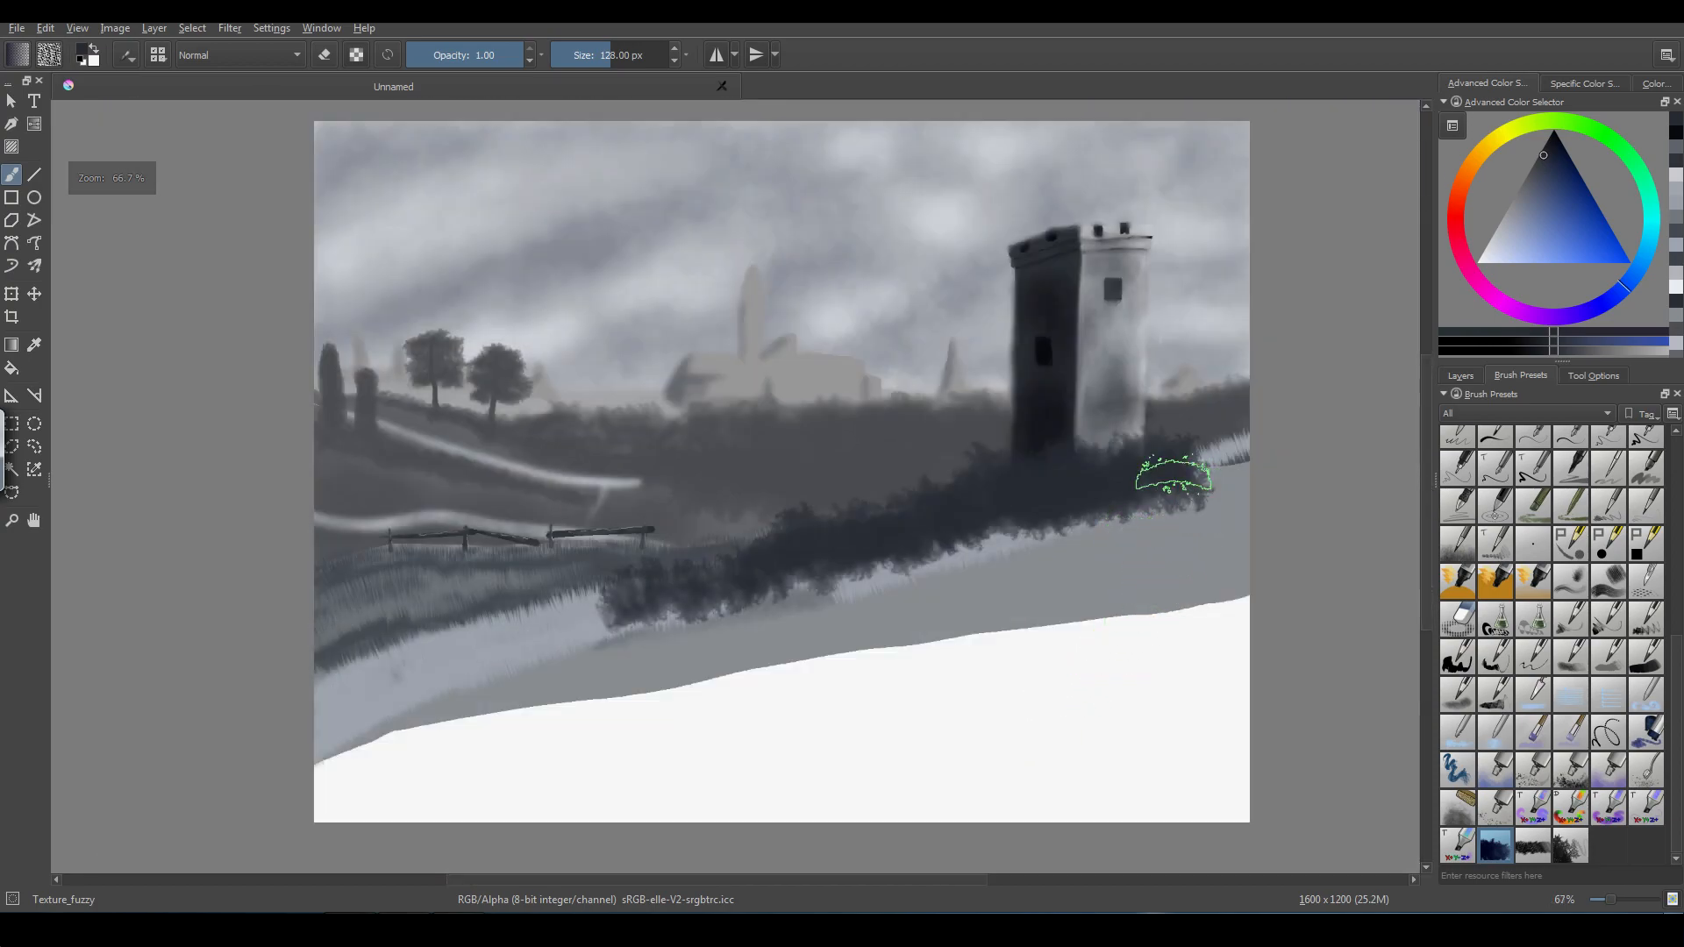
pyautogui.moveTo(1174, 474)
pyautogui.mouseDown()
pyautogui.moveTo(1202, 459)
pyautogui.moveTo(1196, 444)
pyautogui.moveTo(1227, 479)
pyautogui.moveTo(1236, 457)
pyautogui.moveTo(1125, 523)
pyautogui.mouseUp()
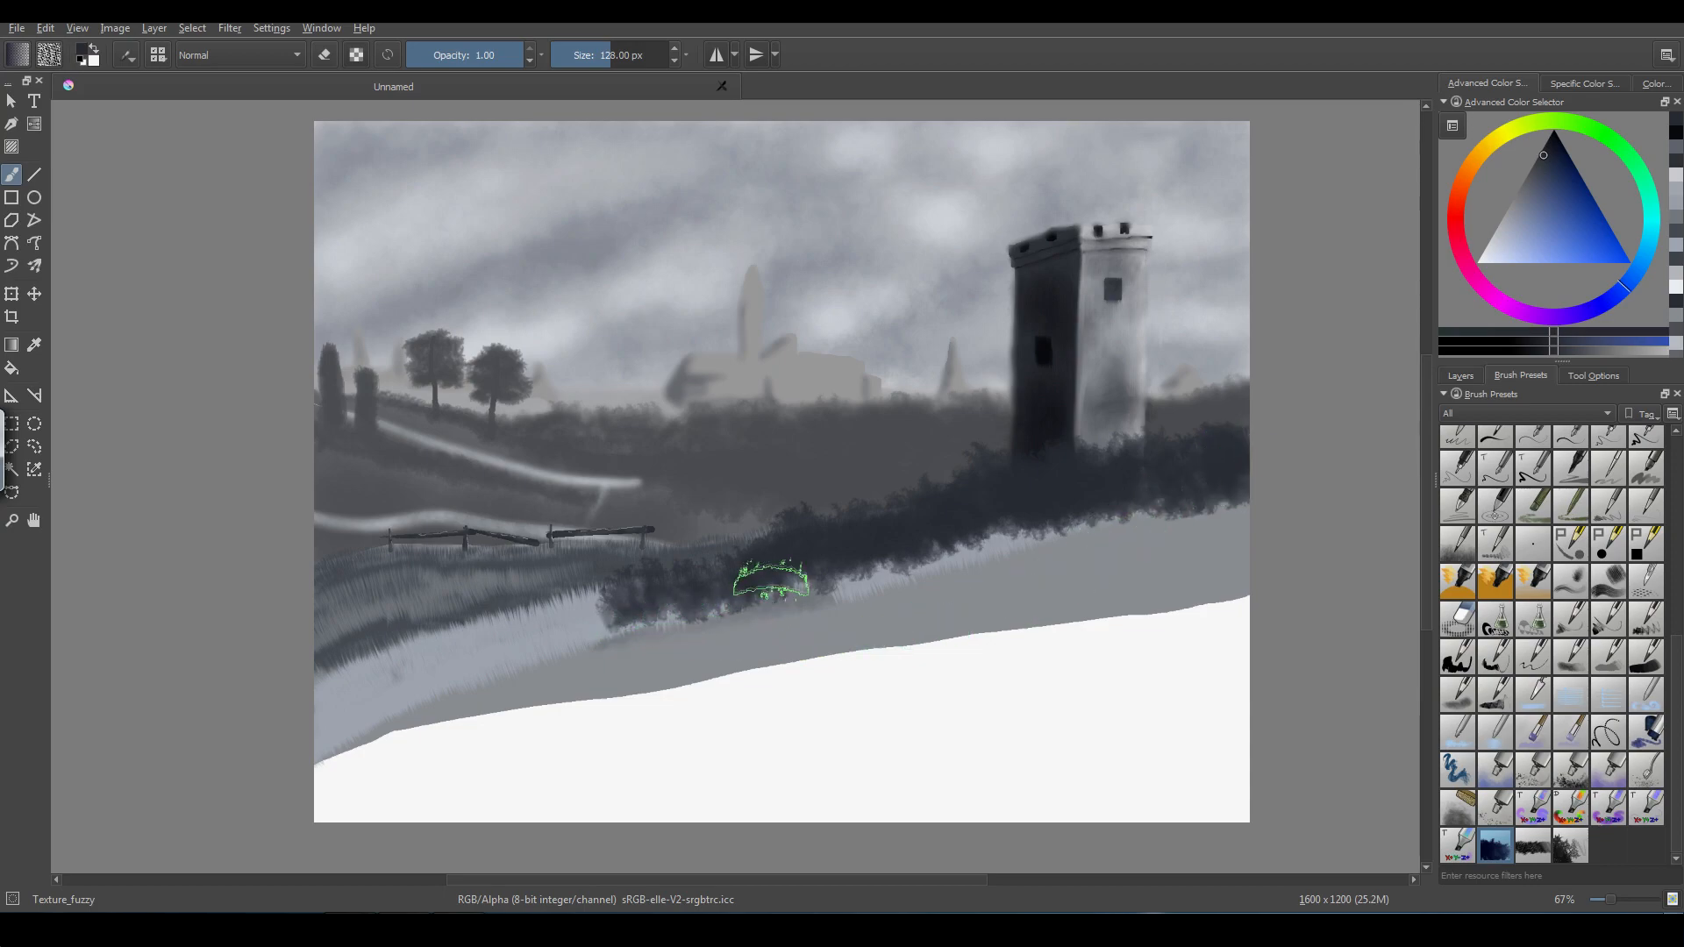
pyautogui.moveTo(770, 580)
pyautogui.mouseDown()
pyautogui.moveTo(857, 582)
pyautogui.moveTo(856, 564)
pyautogui.moveTo(737, 584)
pyautogui.moveTo(613, 639)
pyautogui.moveTo(327, 717)
pyautogui.moveTo(487, 662)
pyautogui.moveTo(590, 602)
pyautogui.moveTo(602, 620)
pyautogui.moveTo(319, 733)
pyautogui.moveTo(481, 698)
pyautogui.moveTo(669, 594)
pyautogui.moveTo(783, 598)
pyautogui.moveTo(297, 752)
pyautogui.moveTo(1120, 489)
pyautogui.moveTo(1252, 482)
pyautogui.moveTo(793, 594)
pyautogui.moveTo(324, 740)
pyautogui.moveTo(506, 701)
pyautogui.moveTo(771, 582)
pyautogui.moveTo(1022, 519)
pyautogui.moveTo(1214, 500)
pyautogui.moveTo(972, 550)
pyautogui.moveTo(346, 778)
pyautogui.moveTo(543, 690)
pyautogui.mouseUp()
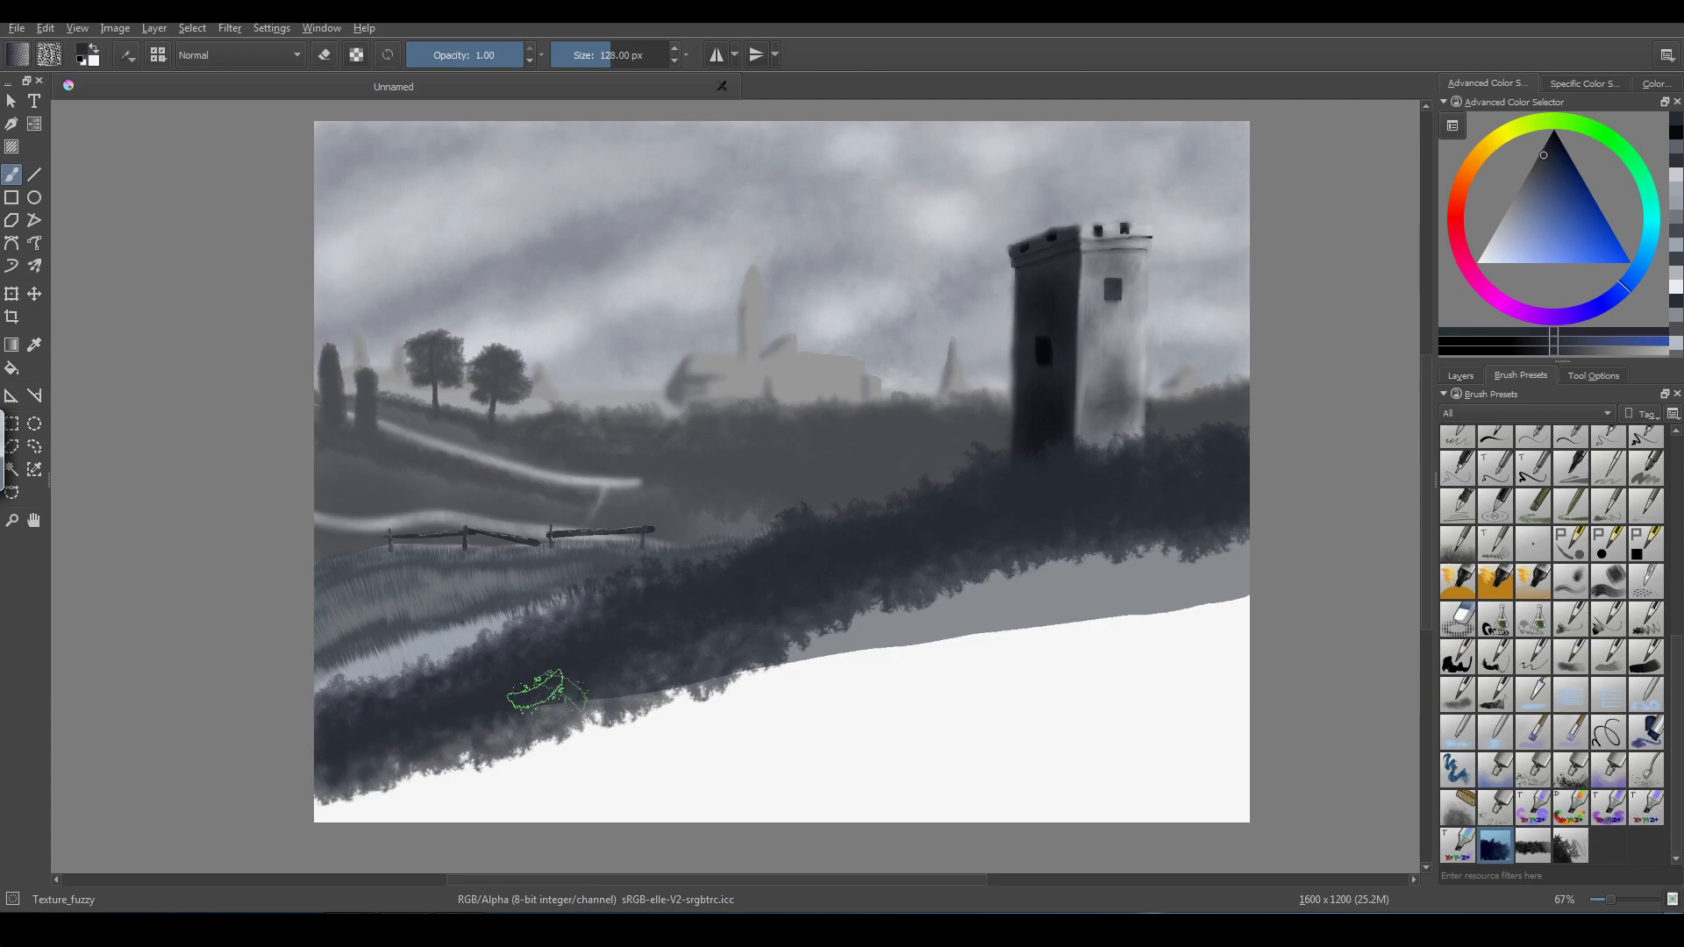
# - Shade the lower part of the whole bush band in near-black with Texture_fuzzy at 128 px
pyautogui.click(1563, 142)
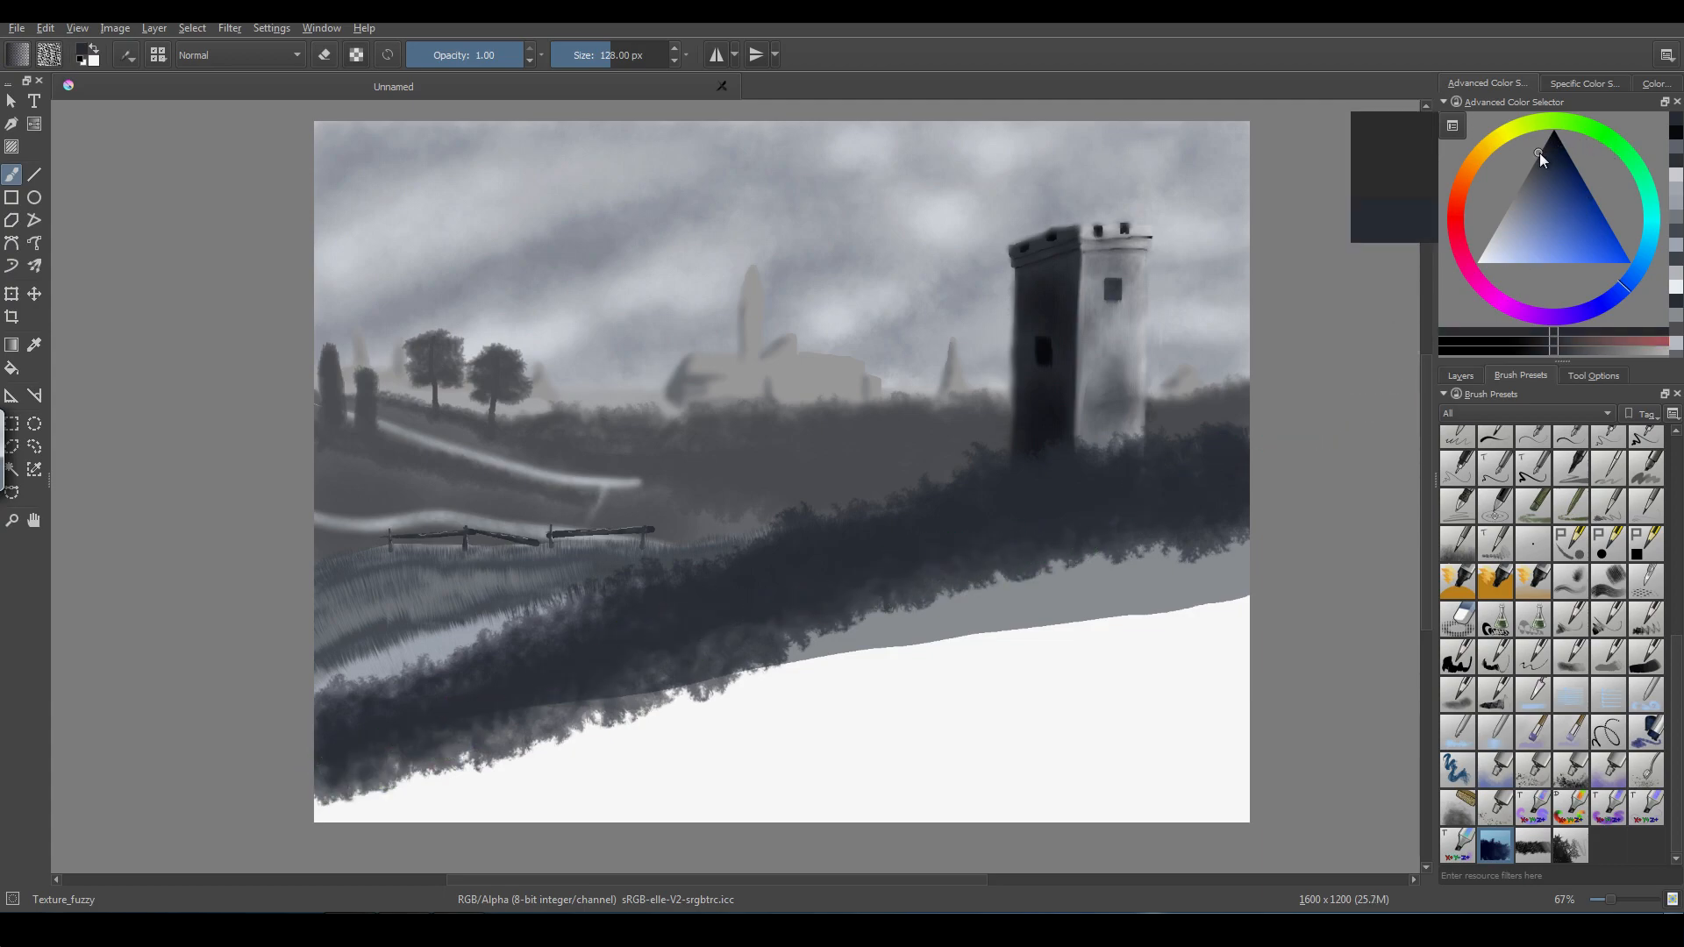
pyautogui.moveTo(1184, 522)
pyautogui.mouseDown()
pyautogui.moveTo(1247, 483)
pyautogui.moveTo(1169, 515)
pyautogui.moveTo(1126, 513)
pyautogui.moveTo(1212, 512)
pyautogui.moveTo(1235, 483)
pyautogui.moveTo(1118, 491)
pyautogui.moveTo(1141, 532)
pyautogui.mouseUp()
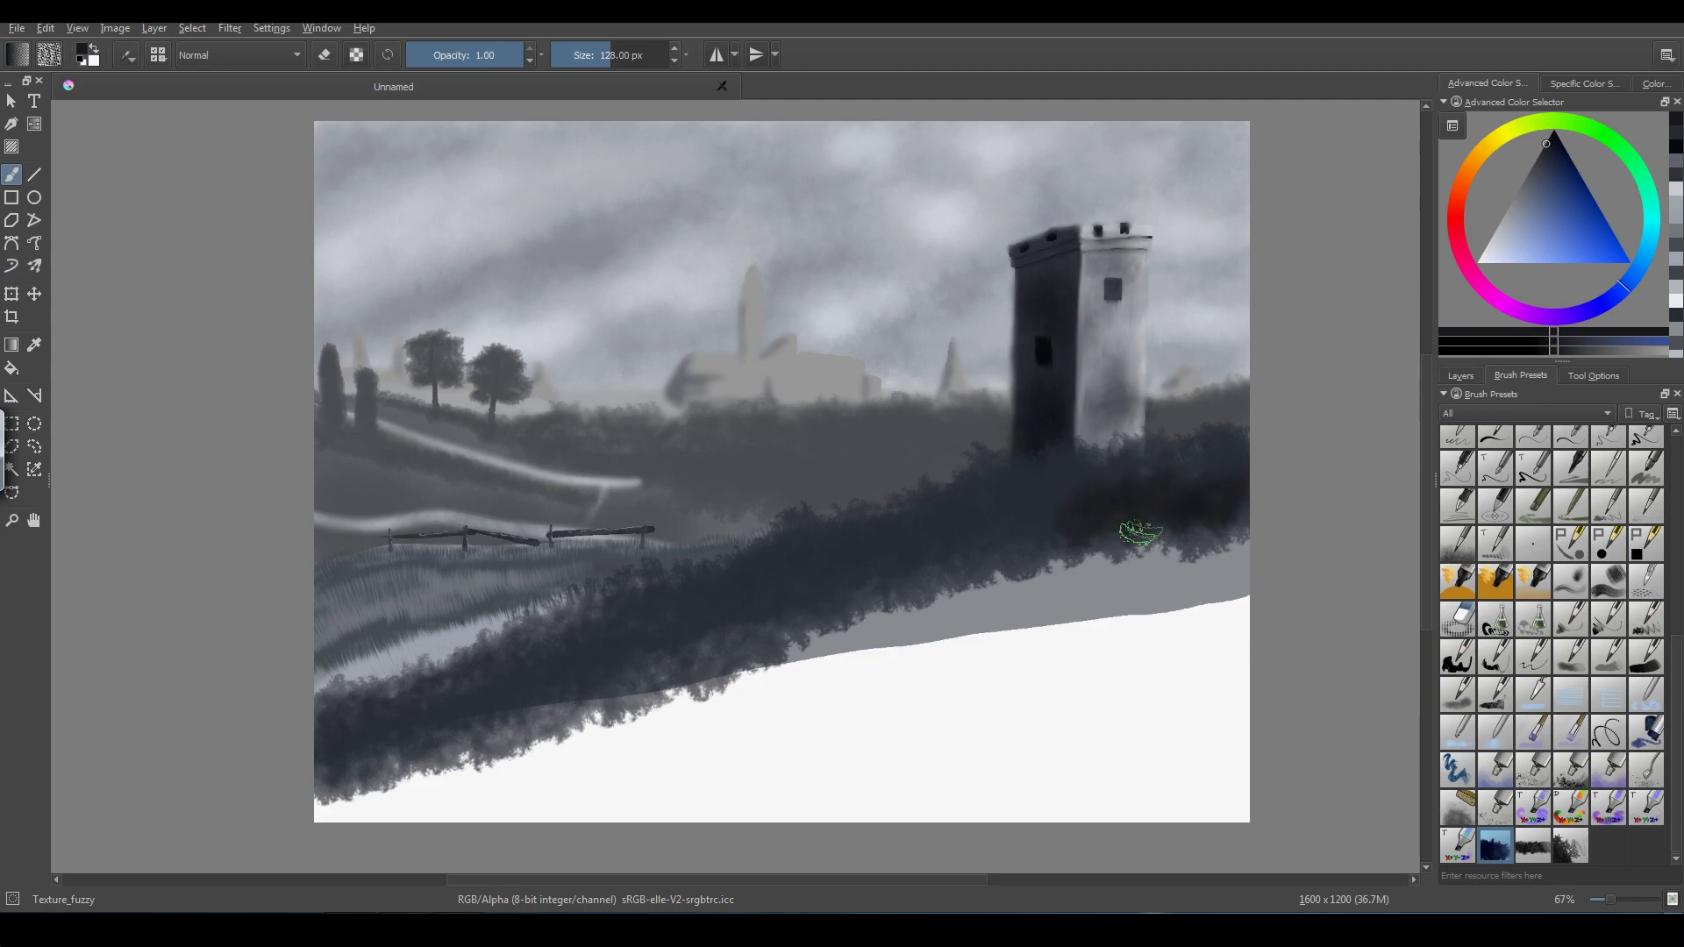
pyautogui.moveTo(1037, 513)
pyautogui.mouseDown()
pyautogui.moveTo(1026, 530)
pyautogui.moveTo(951, 515)
pyautogui.moveTo(947, 543)
pyautogui.moveTo(1073, 479)
pyautogui.mouseUp()
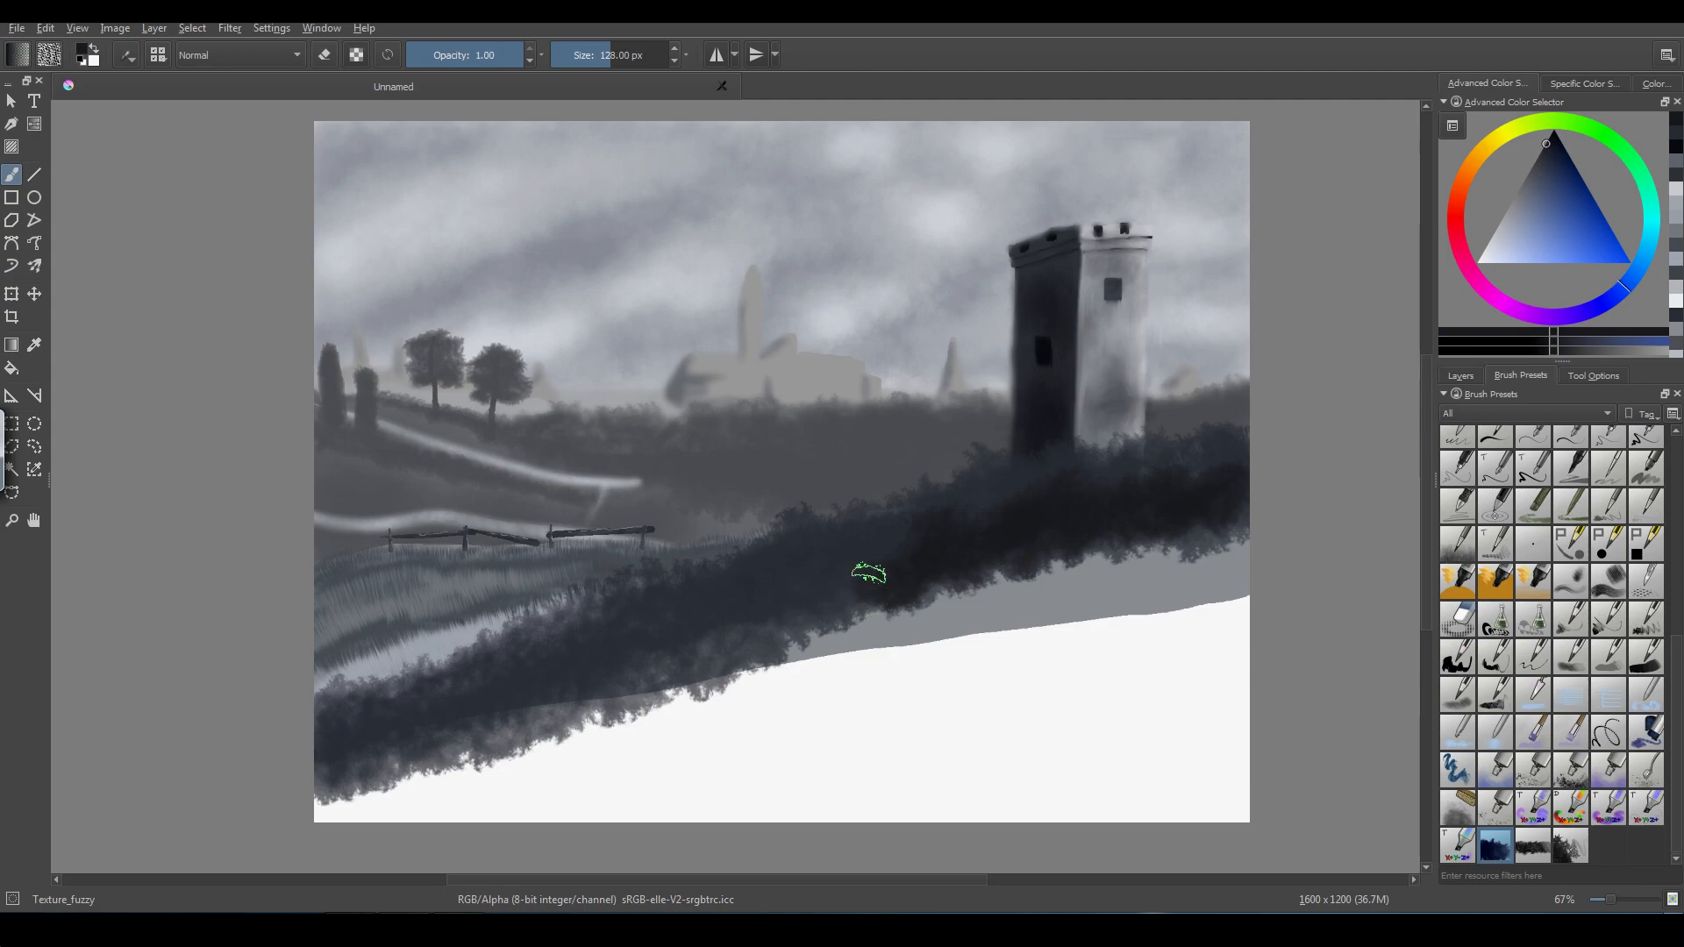
pyautogui.moveTo(869, 575)
pyautogui.mouseDown()
pyautogui.moveTo(828, 610)
pyautogui.moveTo(774, 613)
pyautogui.moveTo(798, 564)
pyautogui.moveTo(817, 578)
pyautogui.moveTo(812, 553)
pyautogui.moveTo(685, 660)
pyautogui.moveTo(537, 696)
pyautogui.moveTo(620, 646)
pyautogui.moveTo(638, 690)
pyautogui.moveTo(723, 606)
pyautogui.moveTo(545, 664)
pyautogui.moveTo(460, 733)
pyautogui.moveTo(458, 707)
pyautogui.moveTo(410, 737)
pyautogui.moveTo(349, 734)
pyautogui.moveTo(297, 783)
pyautogui.moveTo(514, 683)
pyautogui.moveTo(433, 747)
pyautogui.moveTo(530, 708)
pyautogui.moveTo(367, 790)
pyautogui.moveTo(333, 774)
pyautogui.moveTo(495, 731)
pyautogui.moveTo(357, 803)
pyautogui.moveTo(696, 647)
pyautogui.mouseUp()
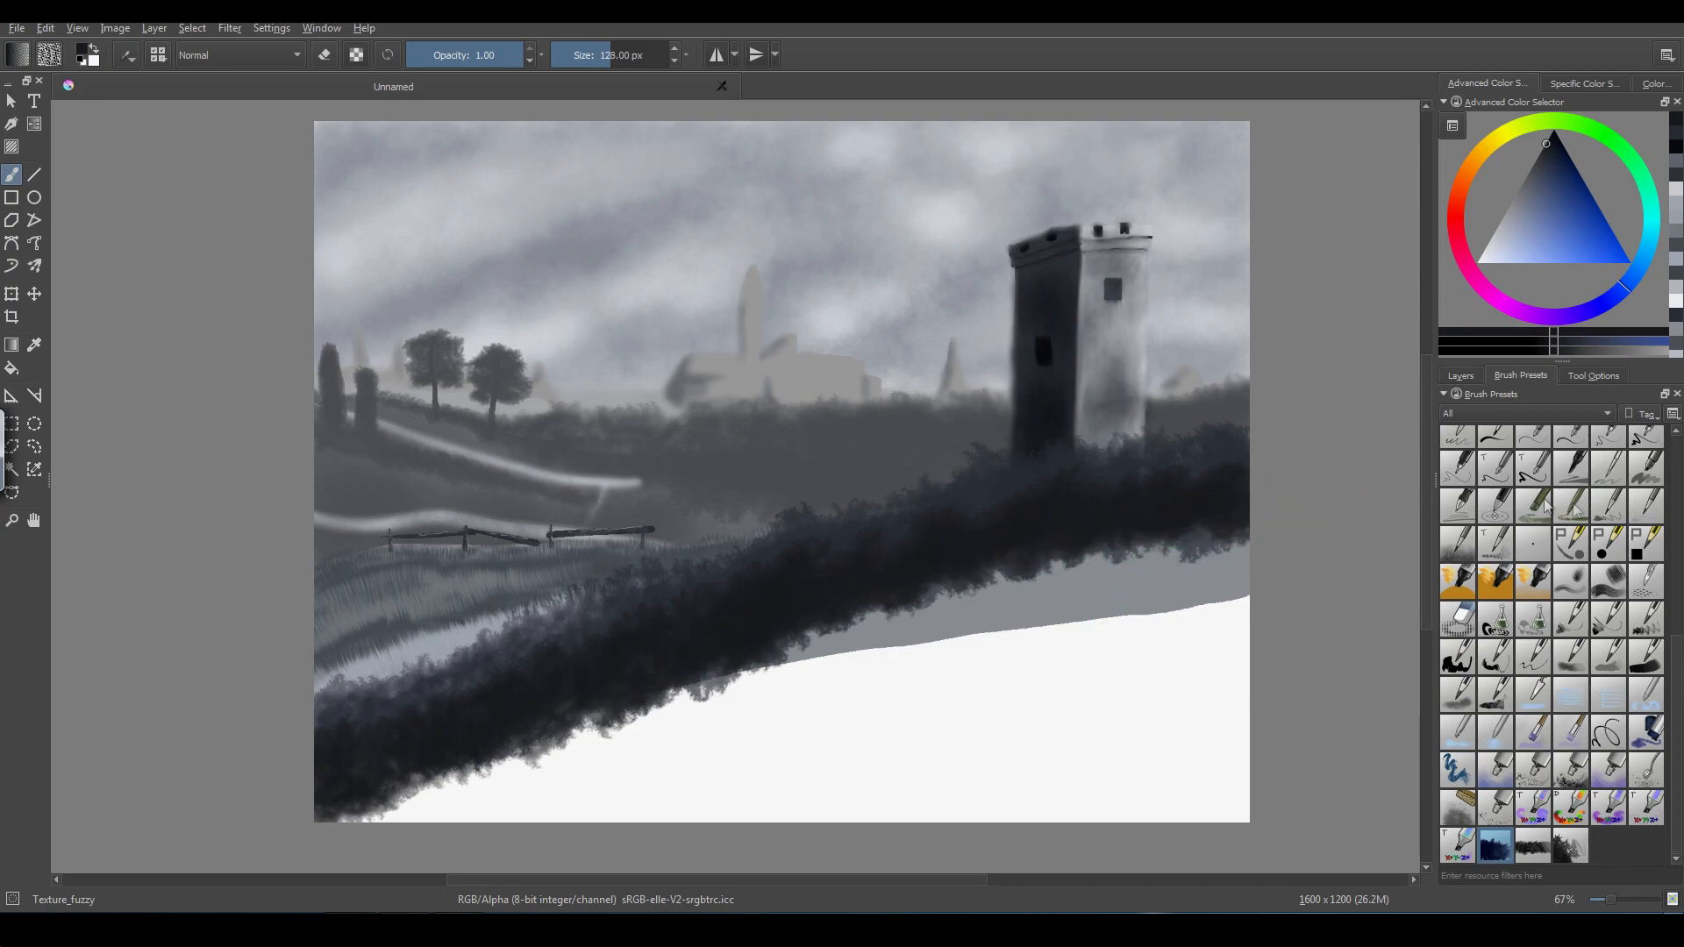
# - Sample the bushes' dark blue-grey and draw five thin tree trunks rising around the tower with PixelArt_Round at 16 px
pyautogui.click(1605, 547)
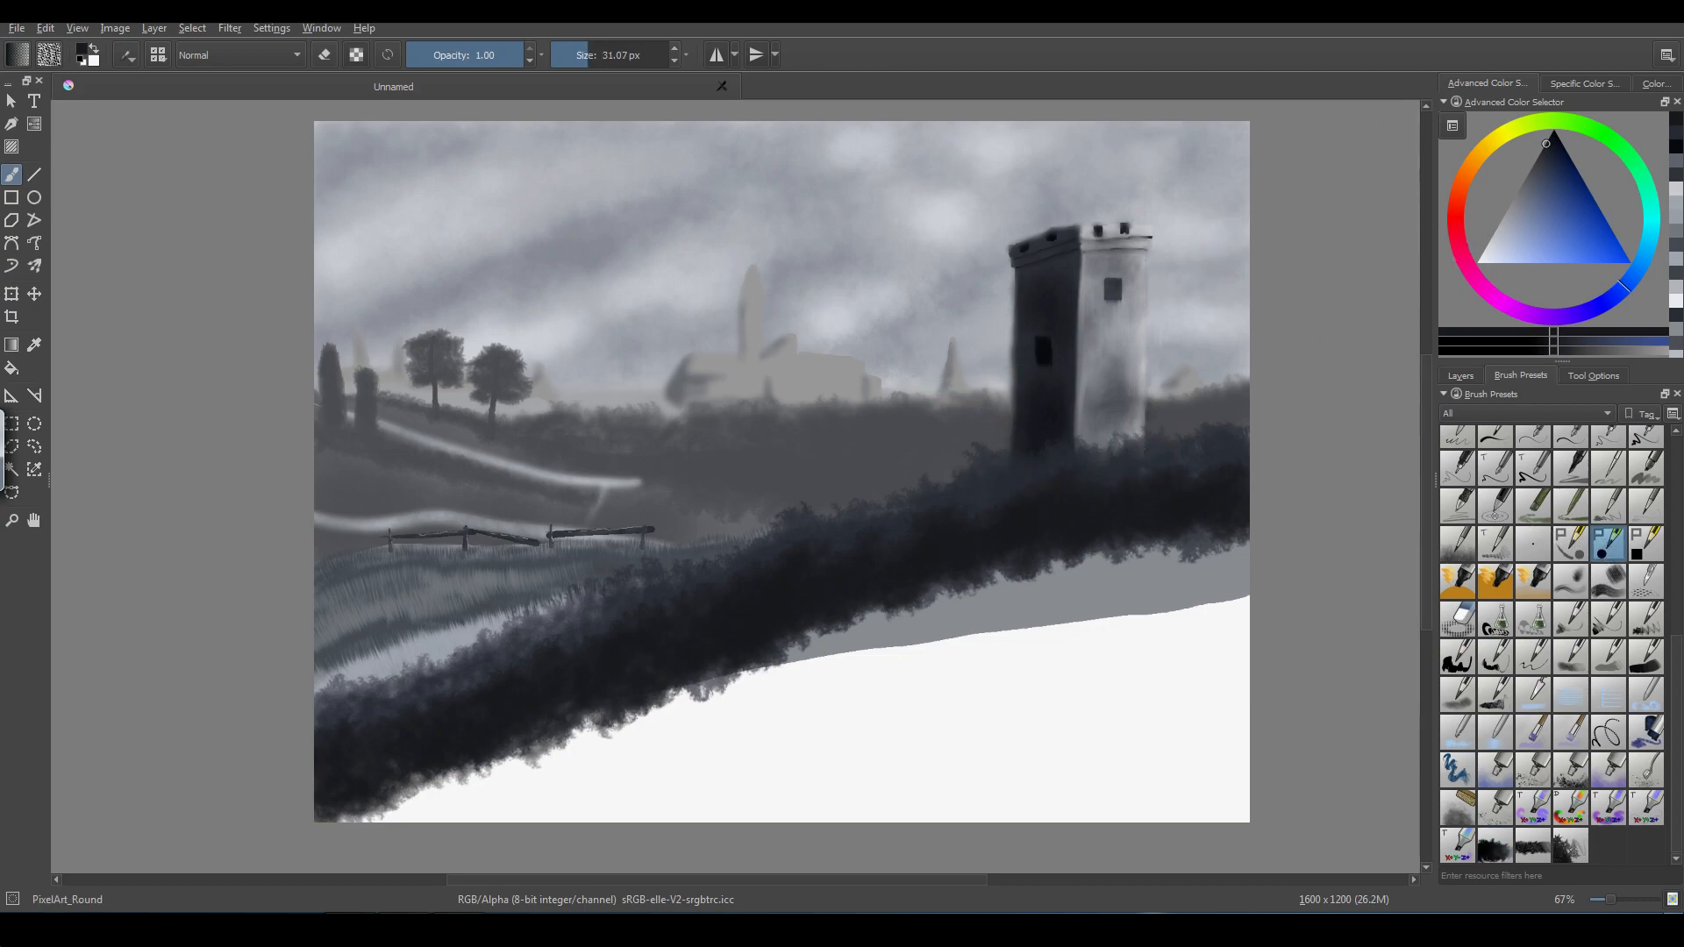
pyautogui.keyDown('ctrl'); pyautogui.click(993, 485); pyautogui.keyUp('ctrl')
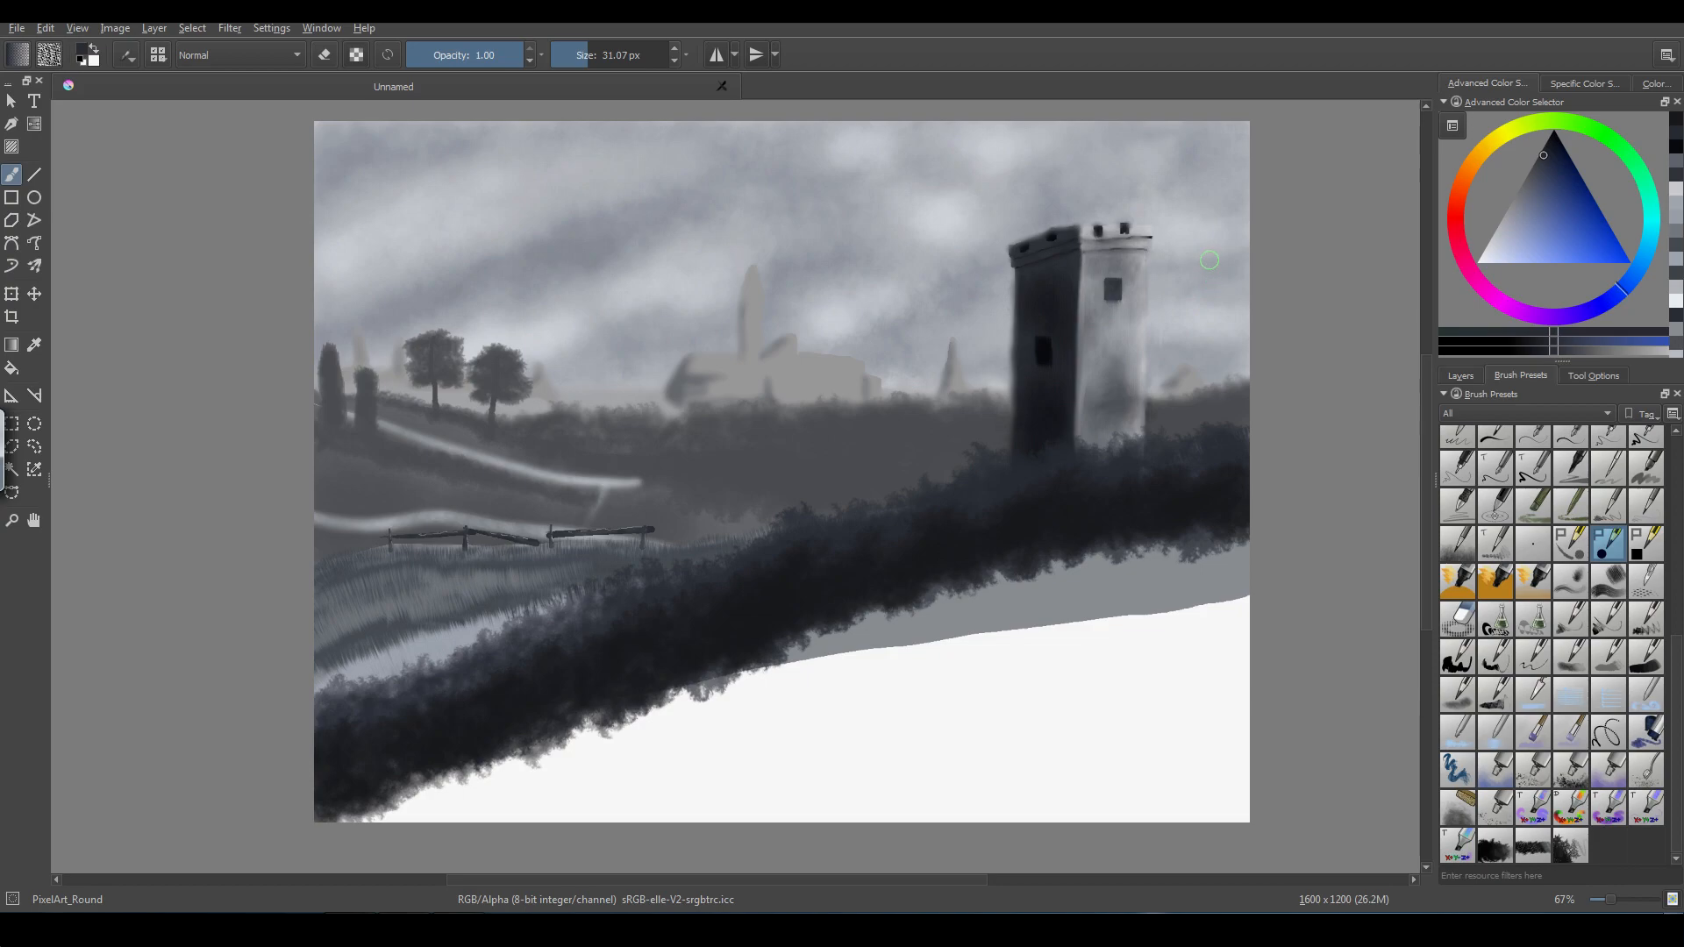
pyautogui.moveTo(1214, 288); pyautogui.dragTo(1216, 294)
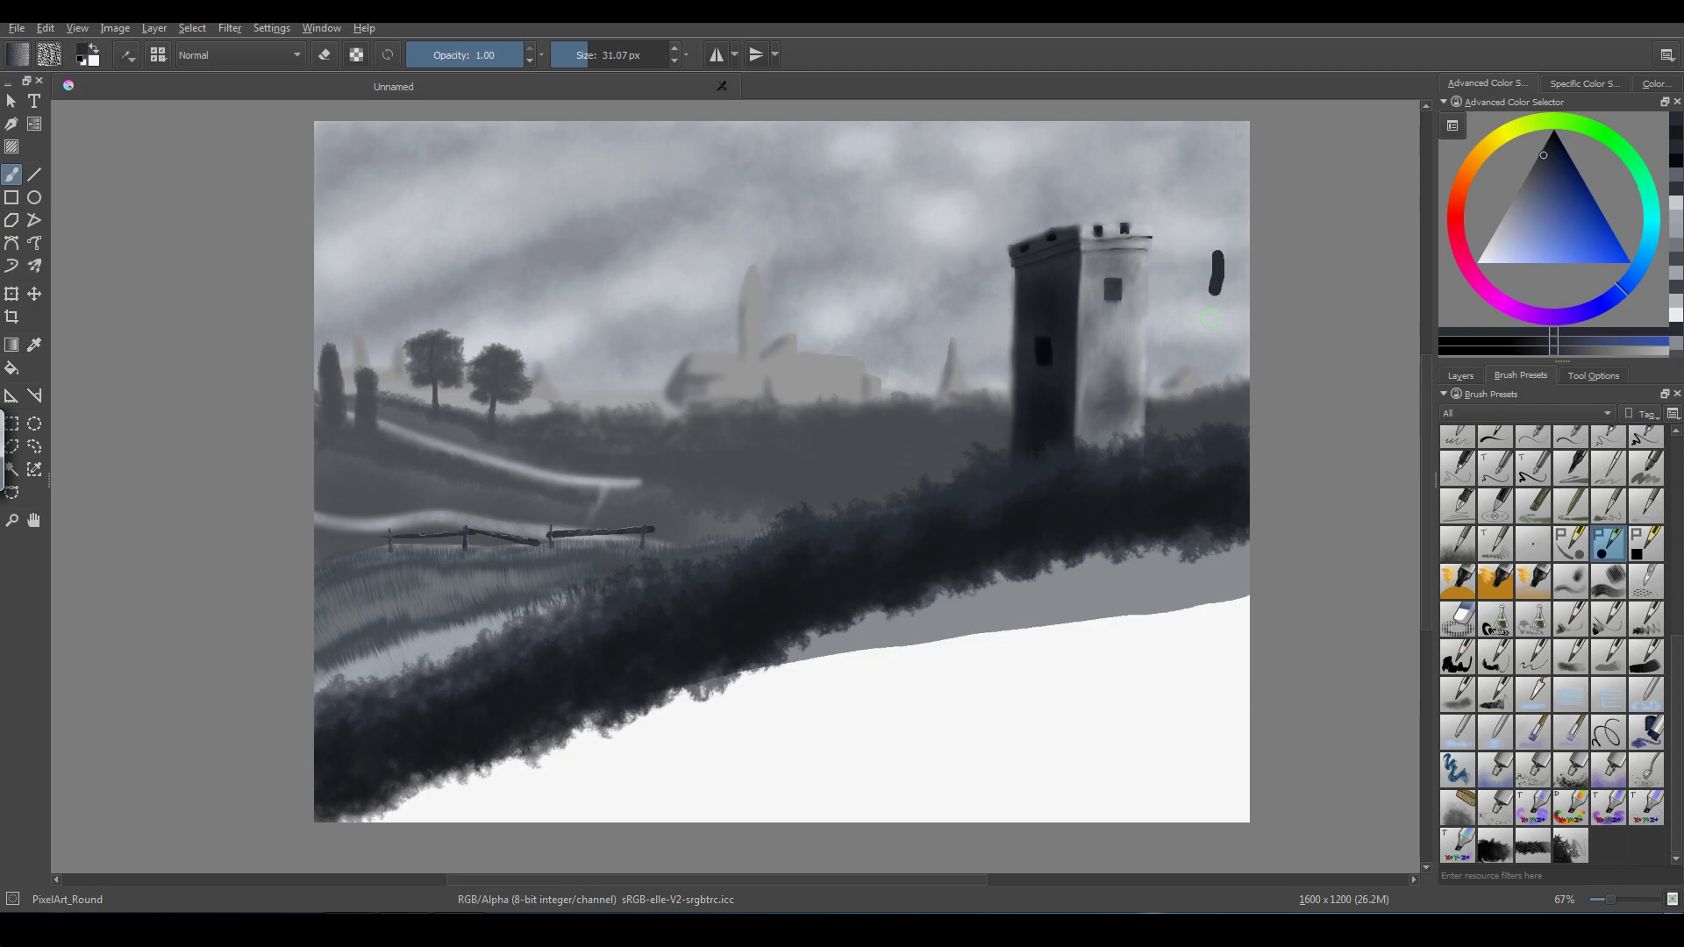
pyautogui.hotkey('ctrl', 'z')
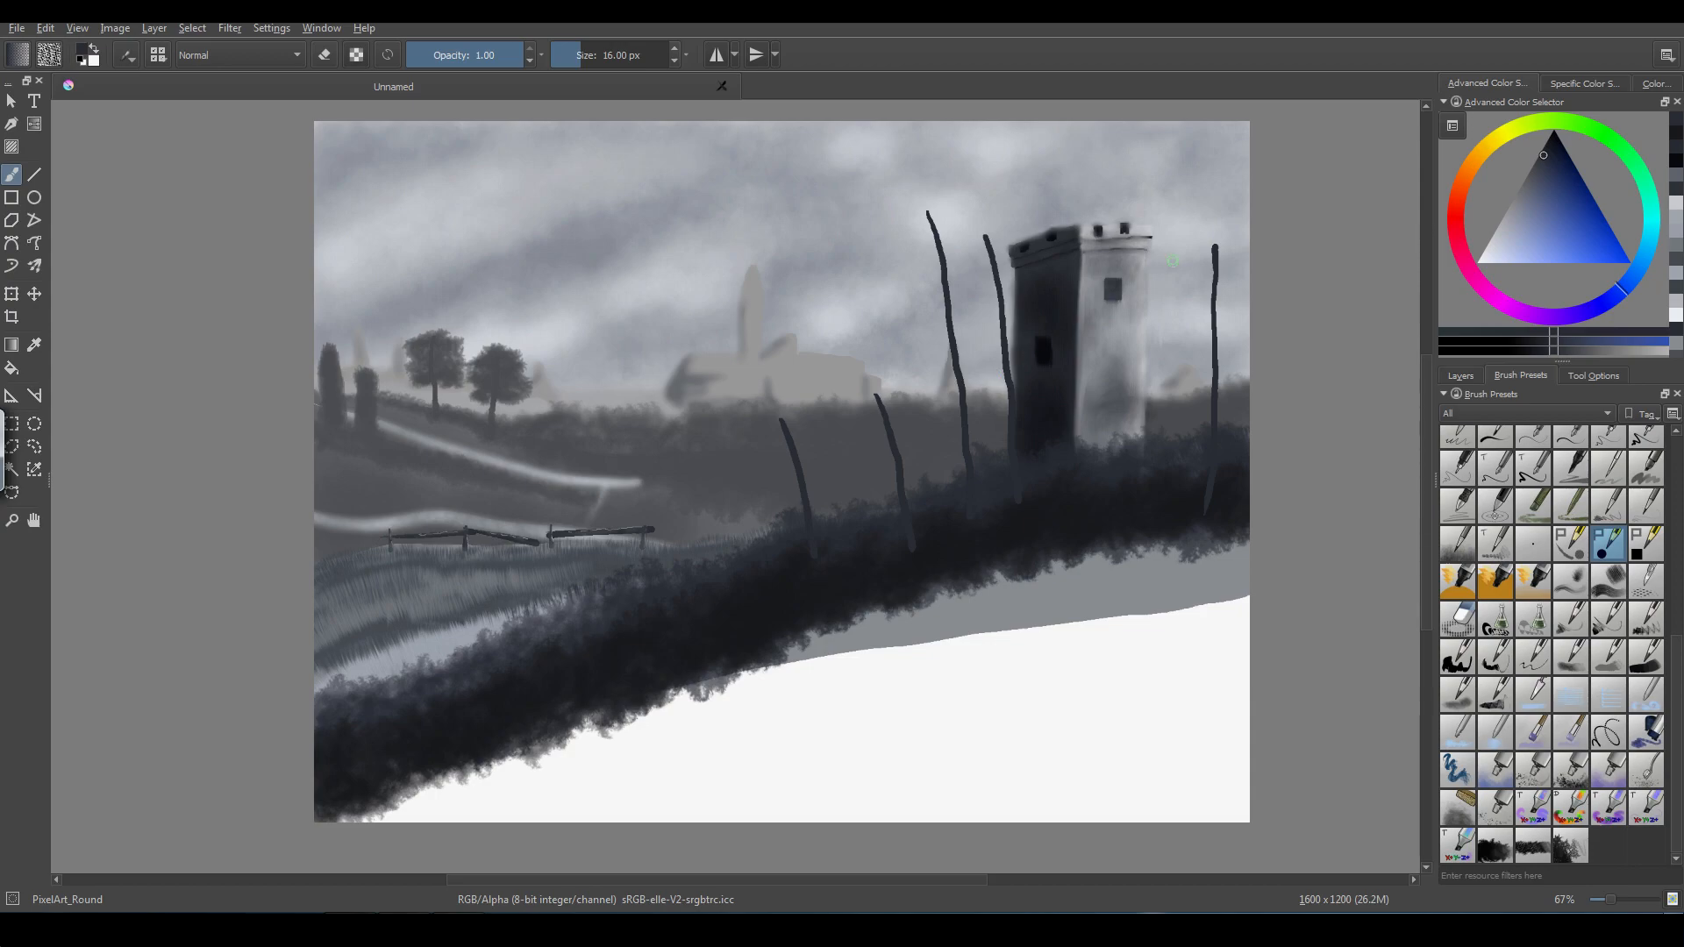
# - Paint tall dark blue-grey foliage around the five trunks with Texture_fuzzy at 128 px
pyautogui.click(1503, 844)
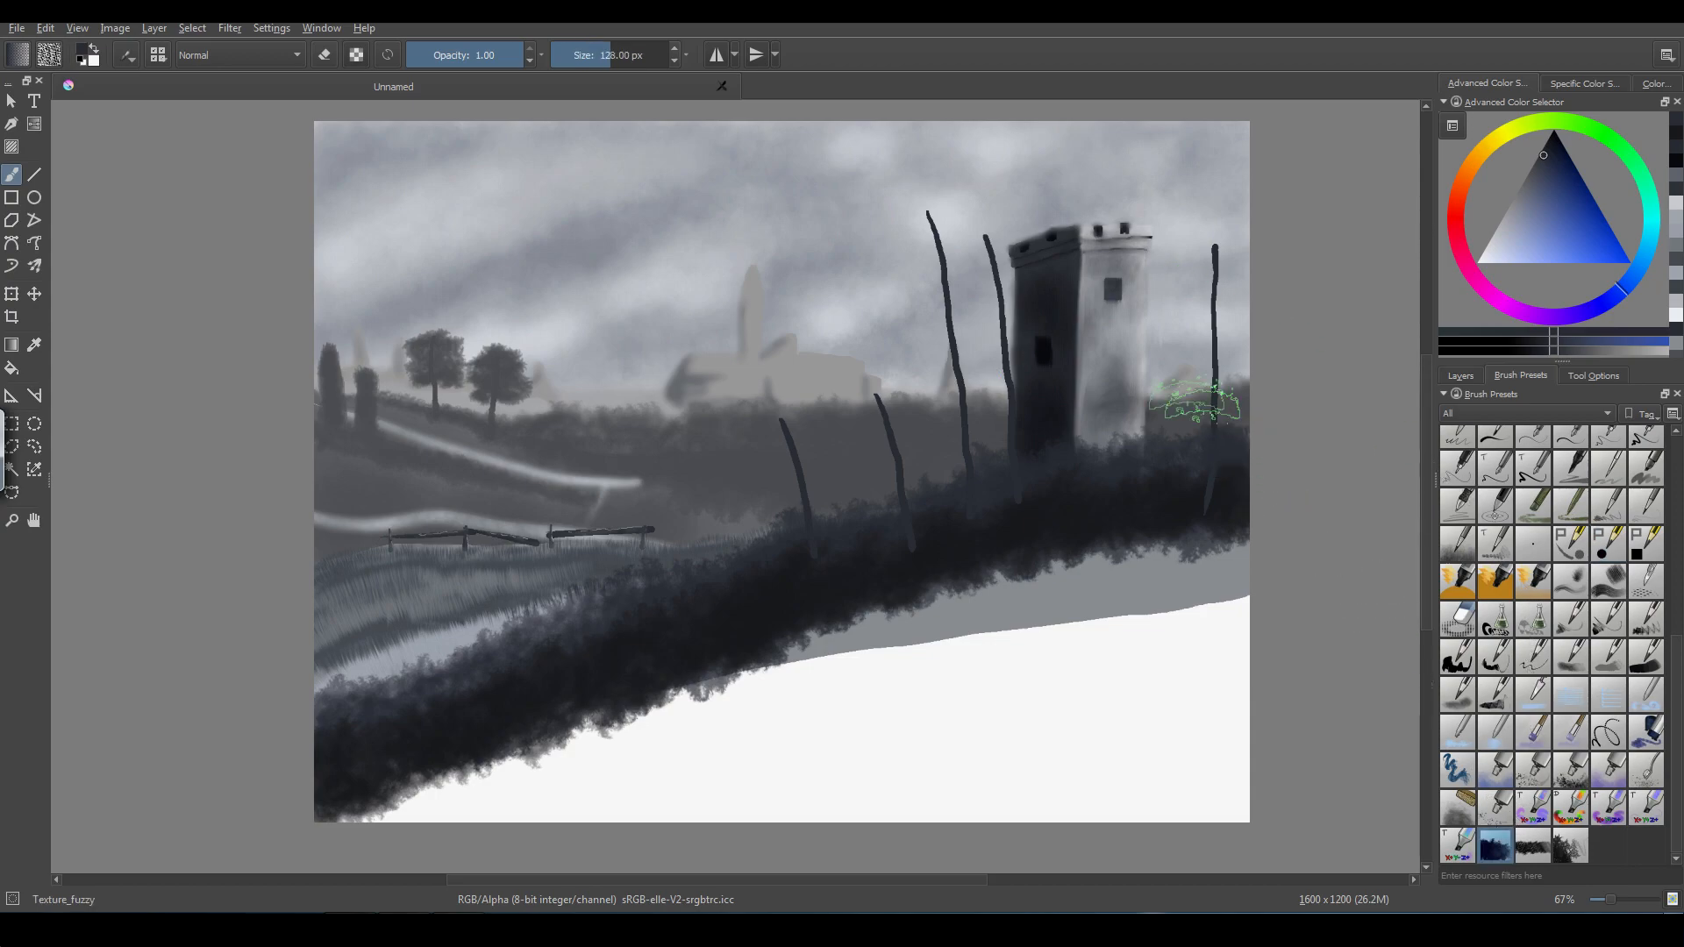
pyautogui.moveTo(1214, 250)
pyautogui.mouseDown()
pyautogui.moveTo(1194, 319)
pyautogui.moveTo(1208, 416)
pyautogui.moveTo(1202, 234)
pyautogui.moveTo(1220, 395)
pyautogui.moveTo(1225, 370)
pyautogui.moveTo(1210, 216)
pyautogui.moveTo(1221, 420)
pyautogui.moveTo(1213, 292)
pyautogui.mouseUp()
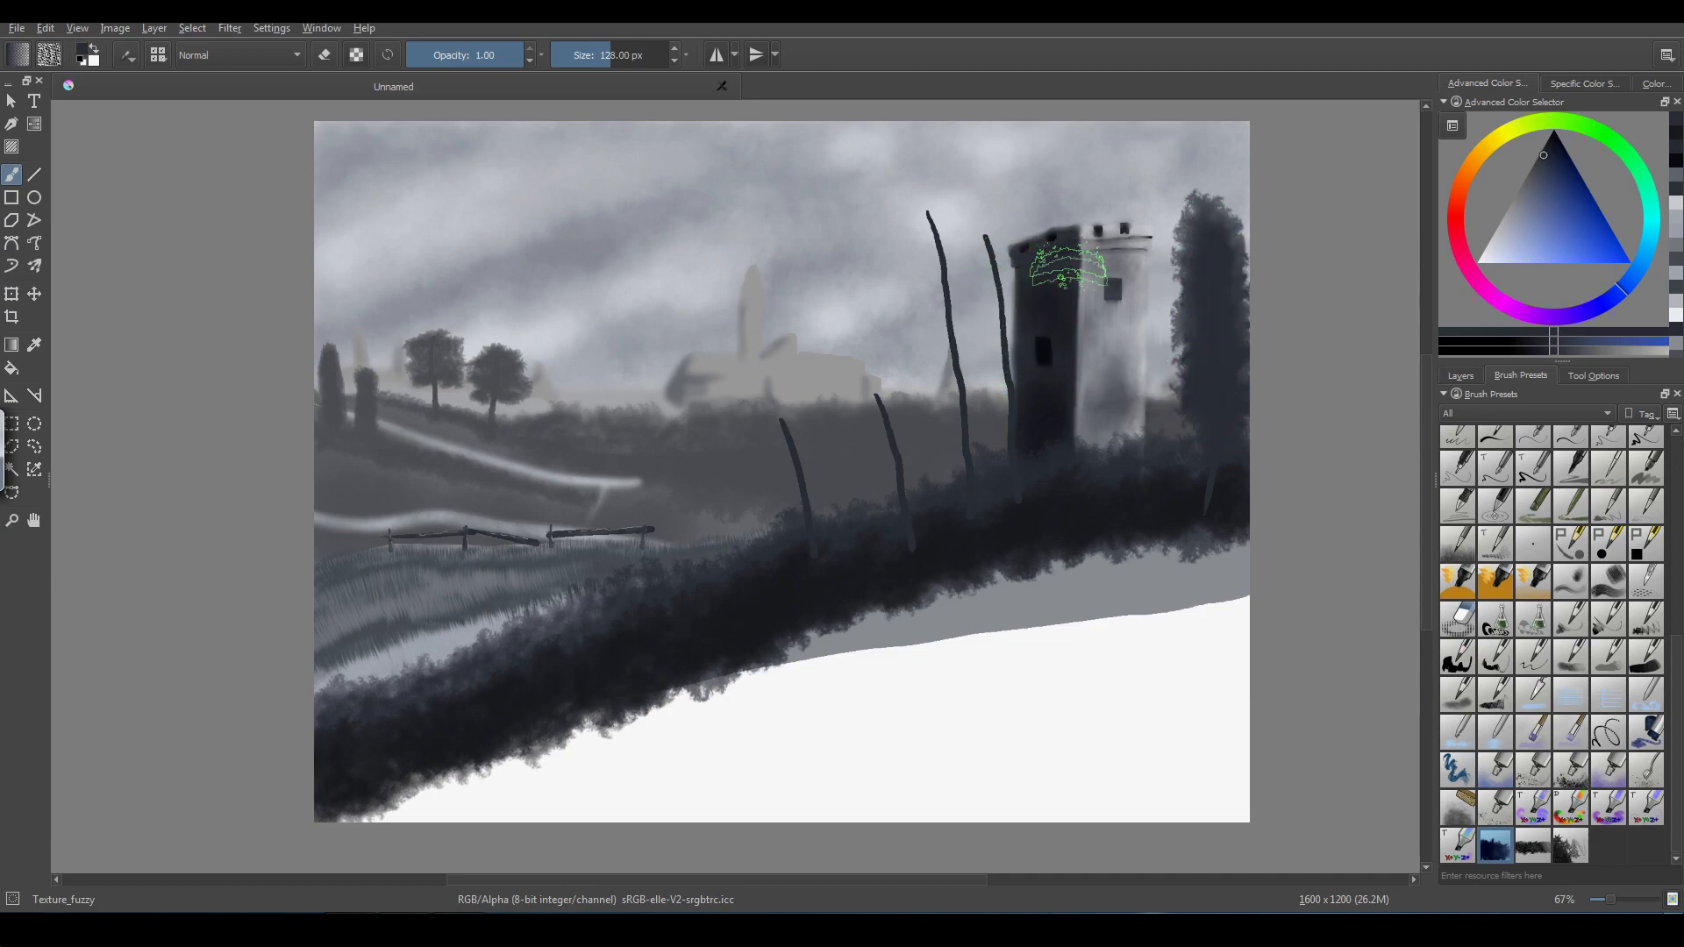
pyautogui.moveTo(977, 232)
pyautogui.mouseDown()
pyautogui.moveTo(1013, 383)
pyautogui.moveTo(976, 216)
pyautogui.moveTo(1006, 353)
pyautogui.moveTo(978, 246)
pyautogui.moveTo(1007, 319)
pyautogui.moveTo(1008, 346)
pyautogui.moveTo(987, 247)
pyautogui.moveTo(1009, 352)
pyautogui.moveTo(1009, 369)
pyautogui.moveTo(984, 249)
pyautogui.moveTo(994, 385)
pyautogui.moveTo(959, 395)
pyautogui.moveTo(916, 216)
pyautogui.moveTo(958, 381)
pyautogui.moveTo(930, 238)
pyautogui.moveTo(959, 374)
pyautogui.moveTo(941, 255)
pyautogui.moveTo(941, 299)
pyautogui.mouseUp()
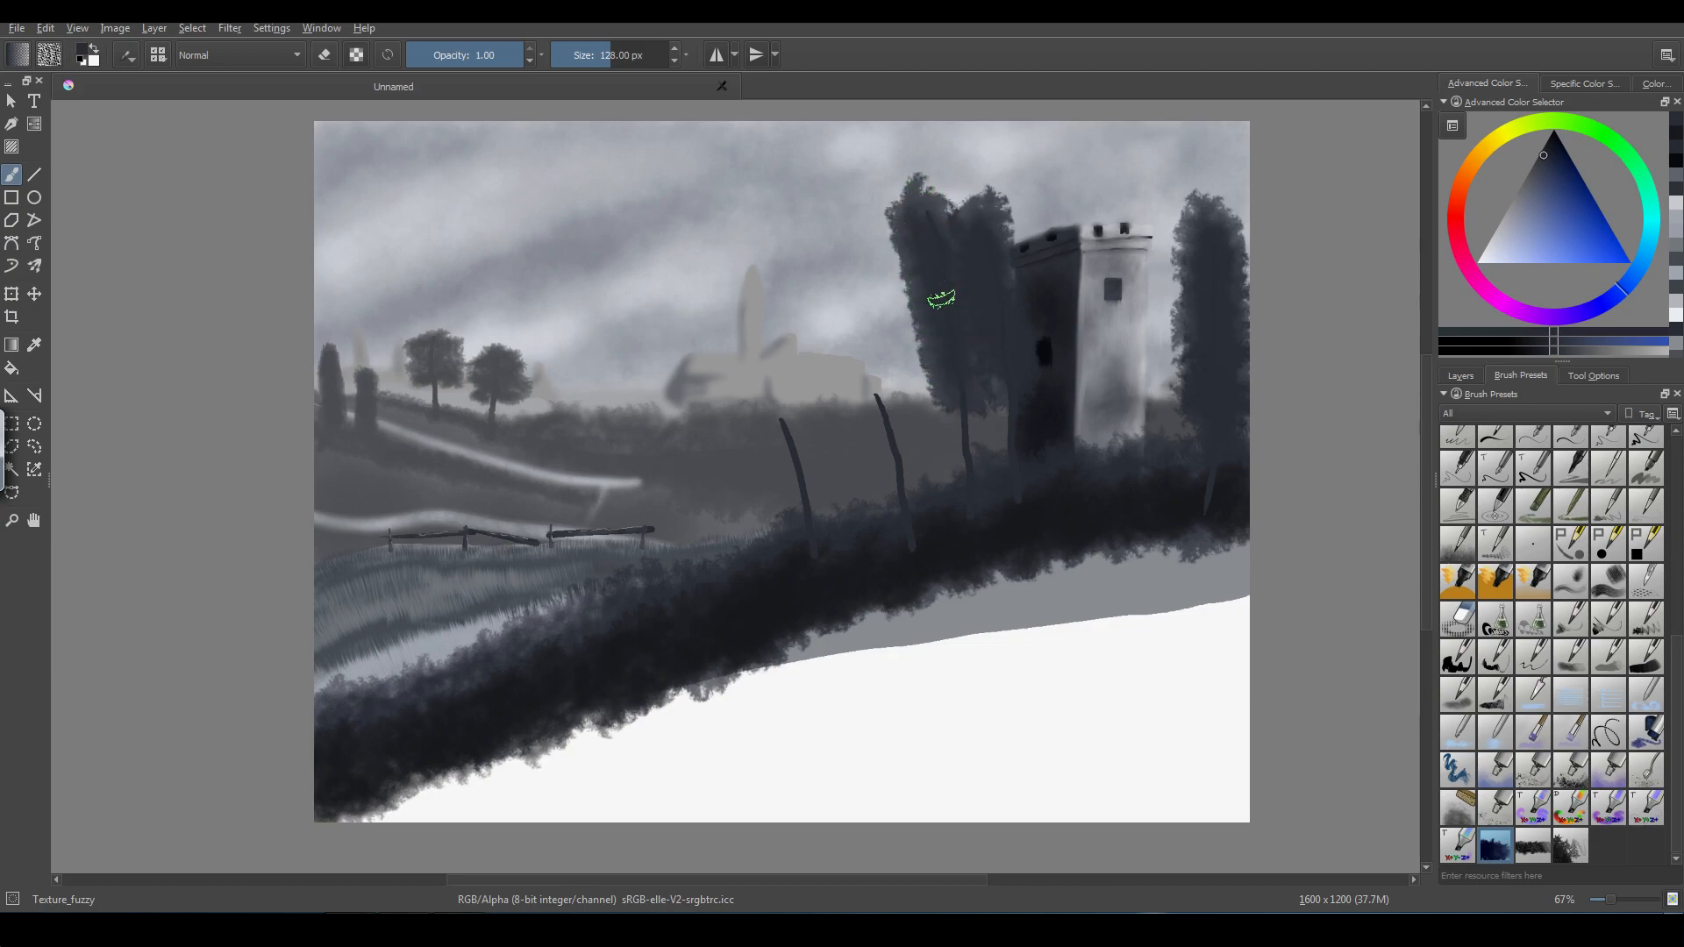
pyautogui.moveTo(890, 419)
pyautogui.mouseDown()
pyautogui.moveTo(850, 301)
pyautogui.moveTo(887, 450)
pyautogui.moveTo(868, 345)
pyautogui.moveTo(884, 419)
pyautogui.mouseUp()
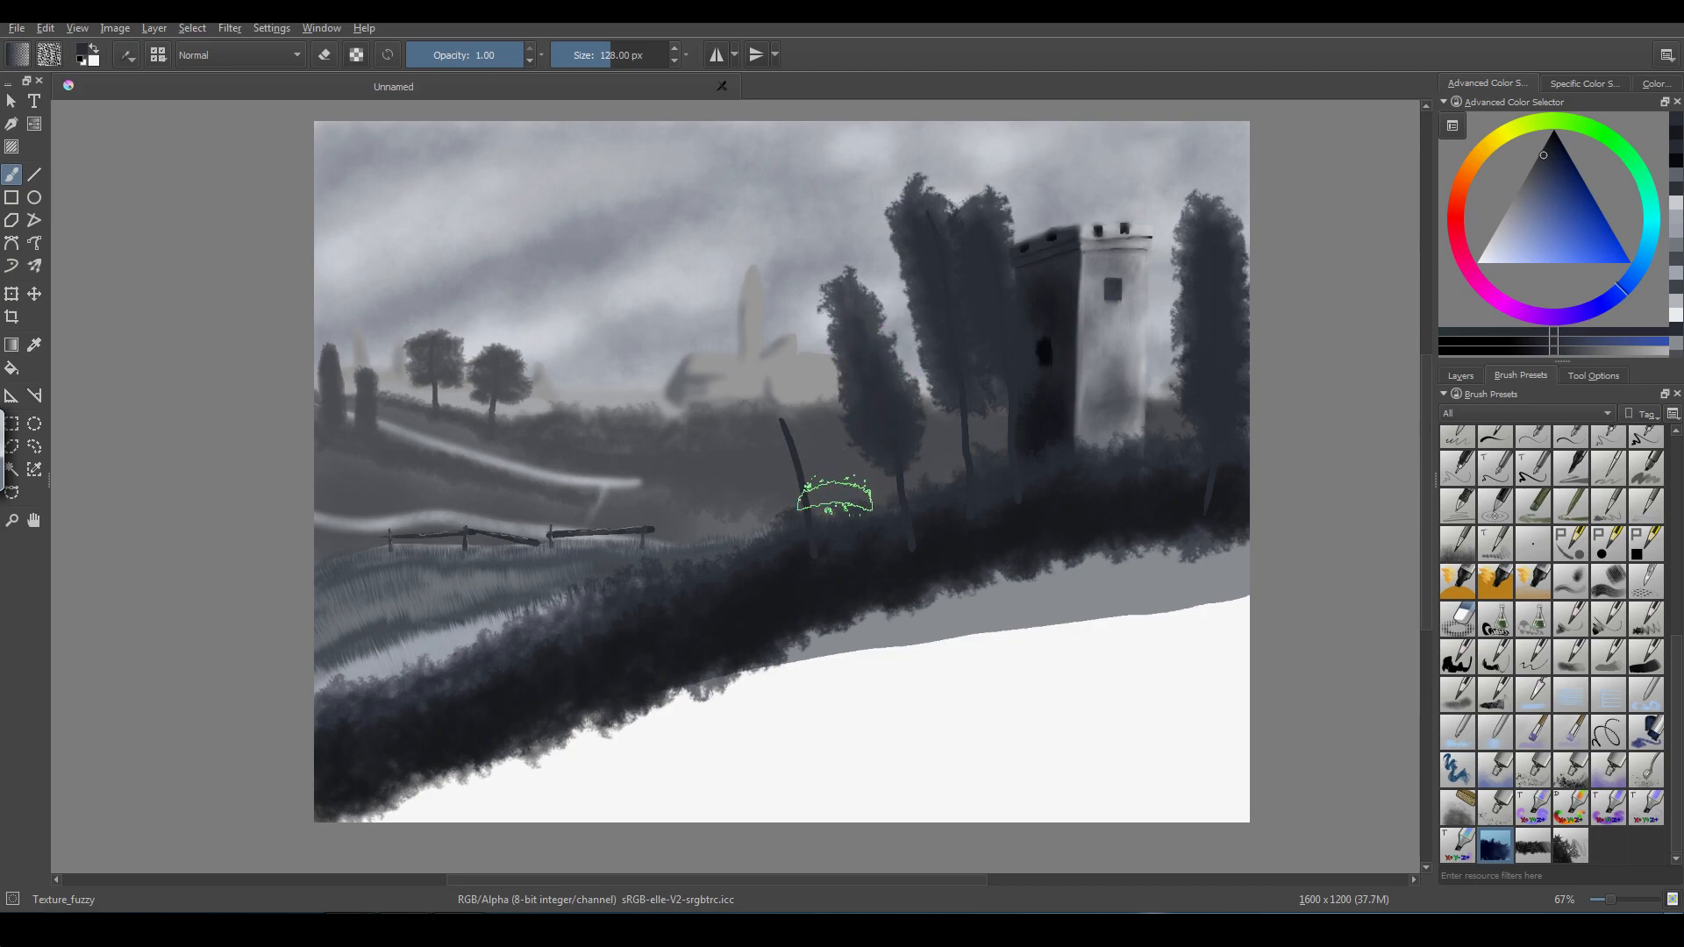
pyautogui.moveTo(797, 460)
pyautogui.mouseDown()
pyautogui.moveTo(766, 389)
pyautogui.moveTo(797, 456)
pyautogui.moveTo(755, 385)
pyautogui.moveTo(794, 465)
pyautogui.mouseUp()
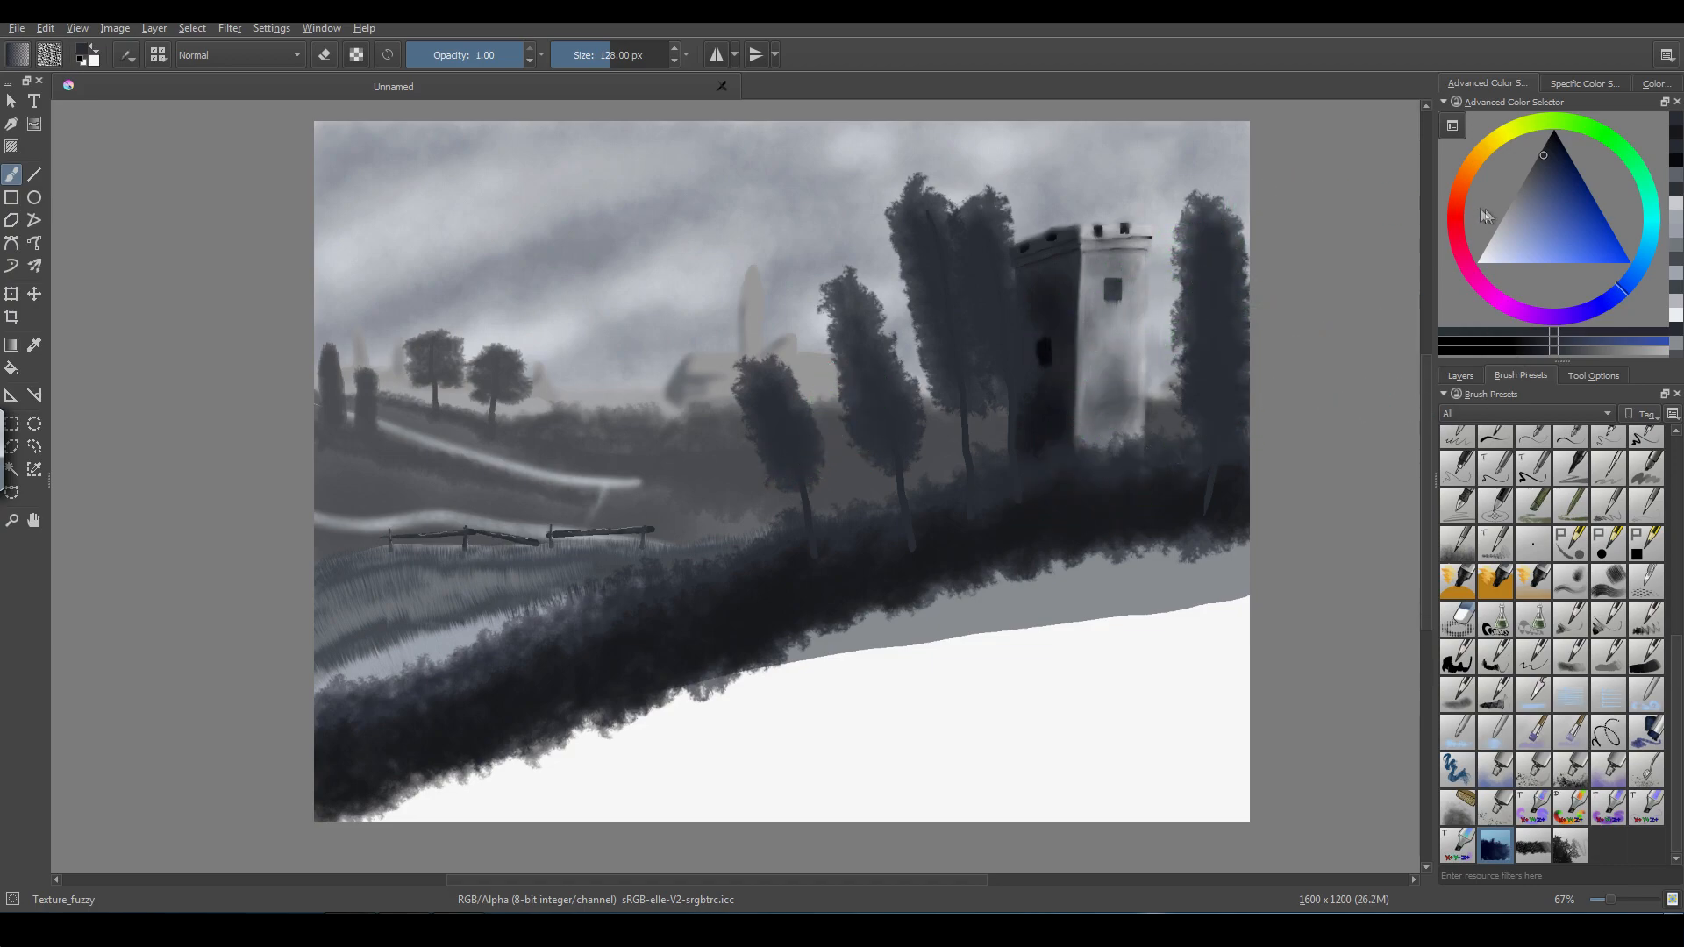
# - Shade the cores of the five tall trees' foliage in near-black with Texture_fuzzy, reducing the size to 103 px and 73 px
pyautogui.click(1552, 140)
pyautogui.press('[')
pyautogui.press('[')
pyautogui.press('[')
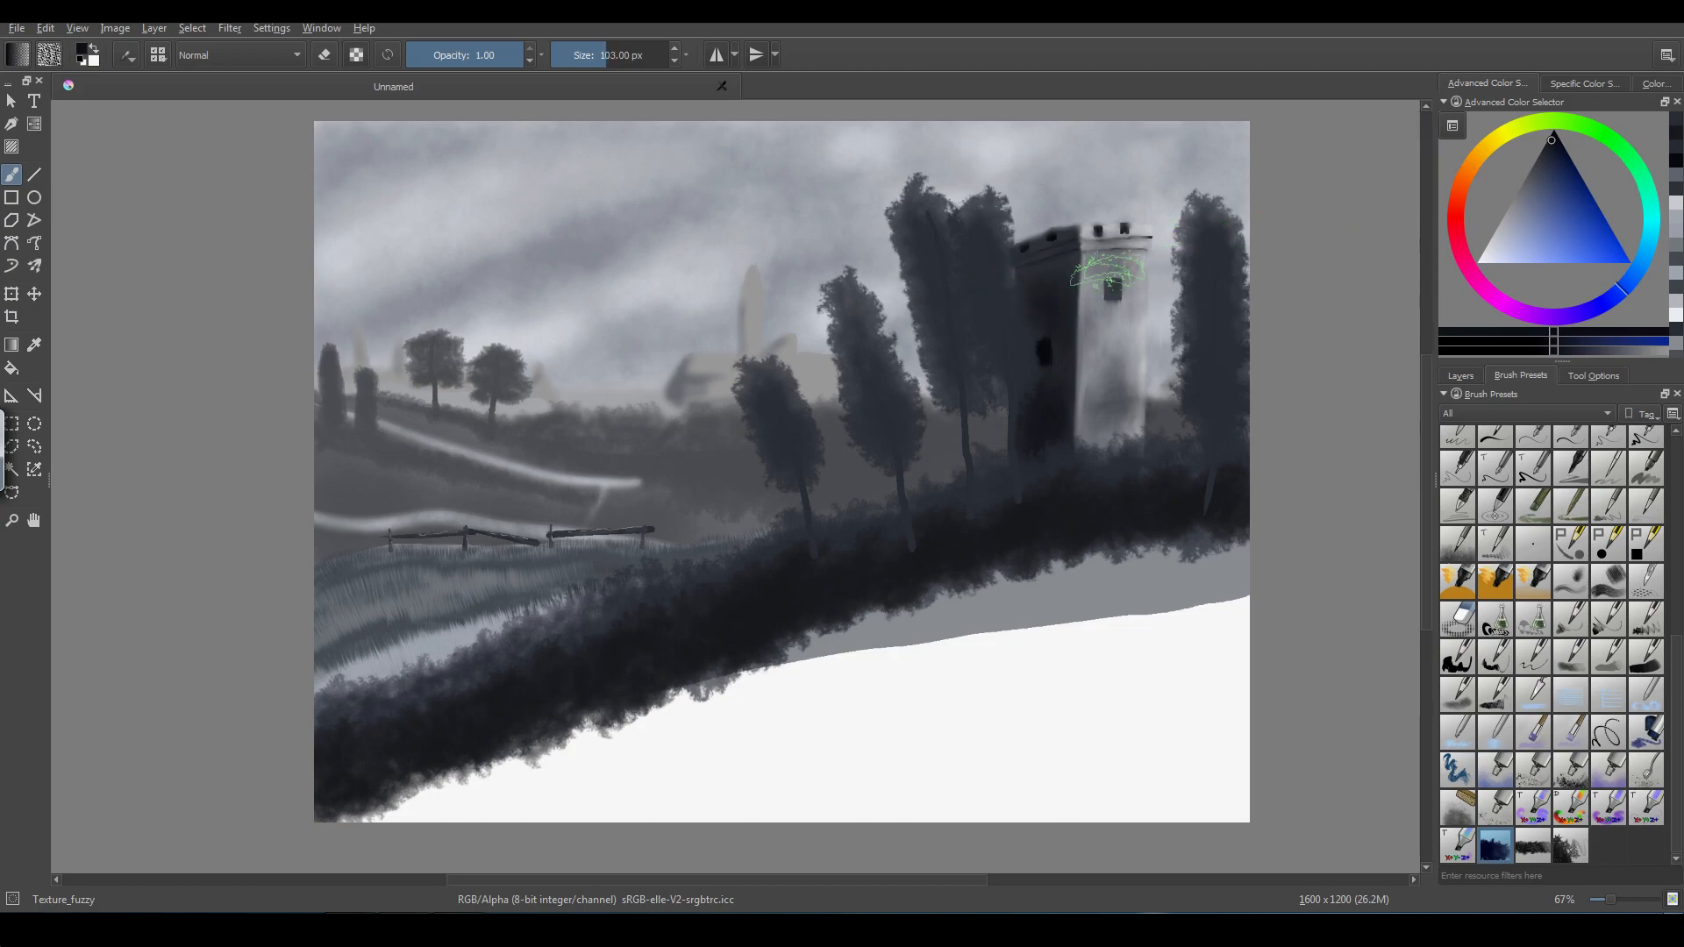
pyautogui.press('[')
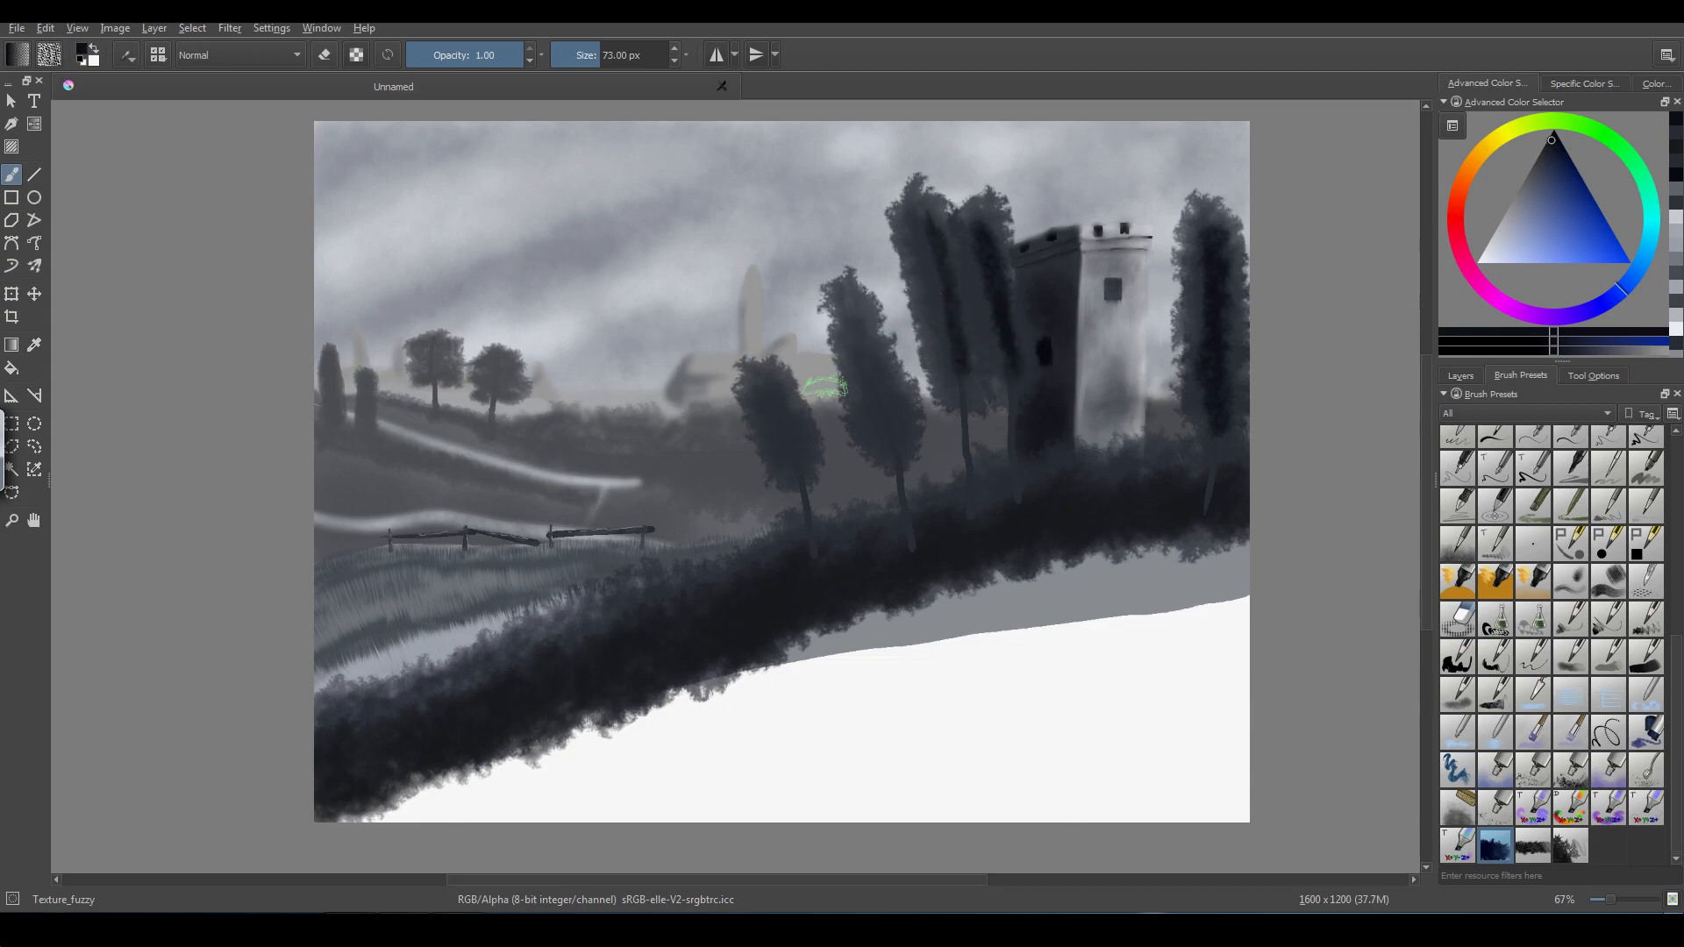
pyautogui.moveTo(855, 326)
pyautogui.mouseDown()
pyautogui.moveTo(886, 443)
pyautogui.moveTo(853, 325)
pyautogui.moveTo(874, 390)
pyautogui.mouseUp()
pyautogui.moveTo(769, 389)
pyautogui.mouseDown()
pyautogui.moveTo(796, 457)
pyautogui.moveTo(780, 422)
pyautogui.mouseUp()
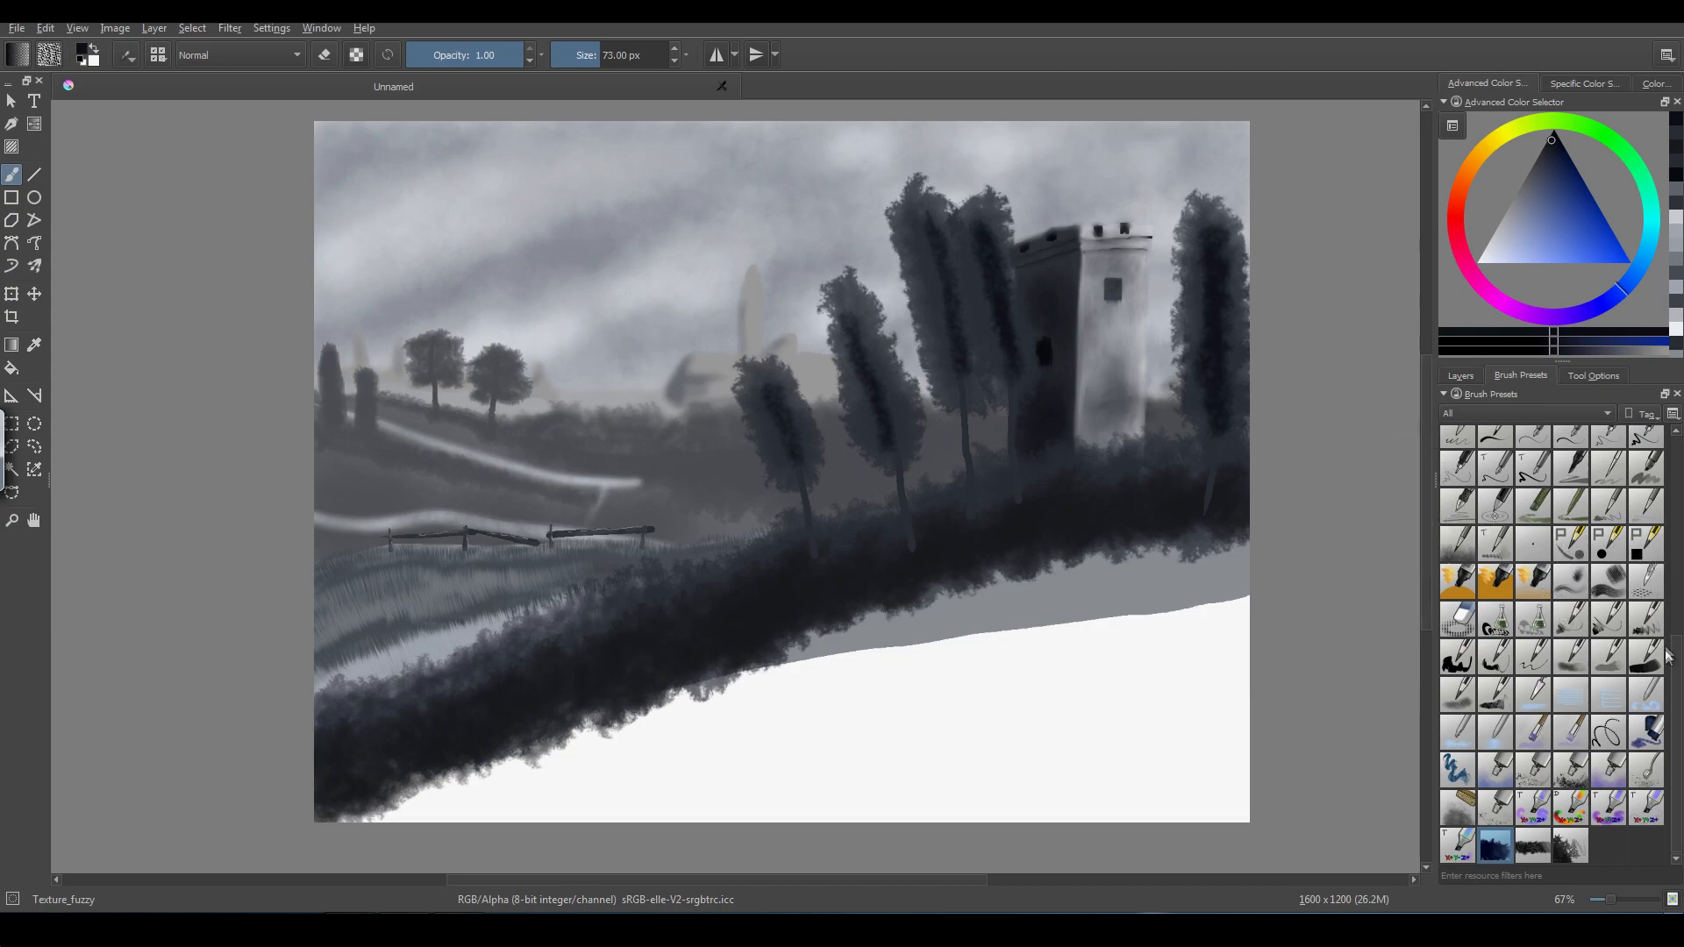
# - Darken the trunks of the five tall trees in near-black with Bristles_hairy at about 4 to 5 px
pyautogui.moveTo(1680, 667); pyautogui.dragTo(1679, 625)
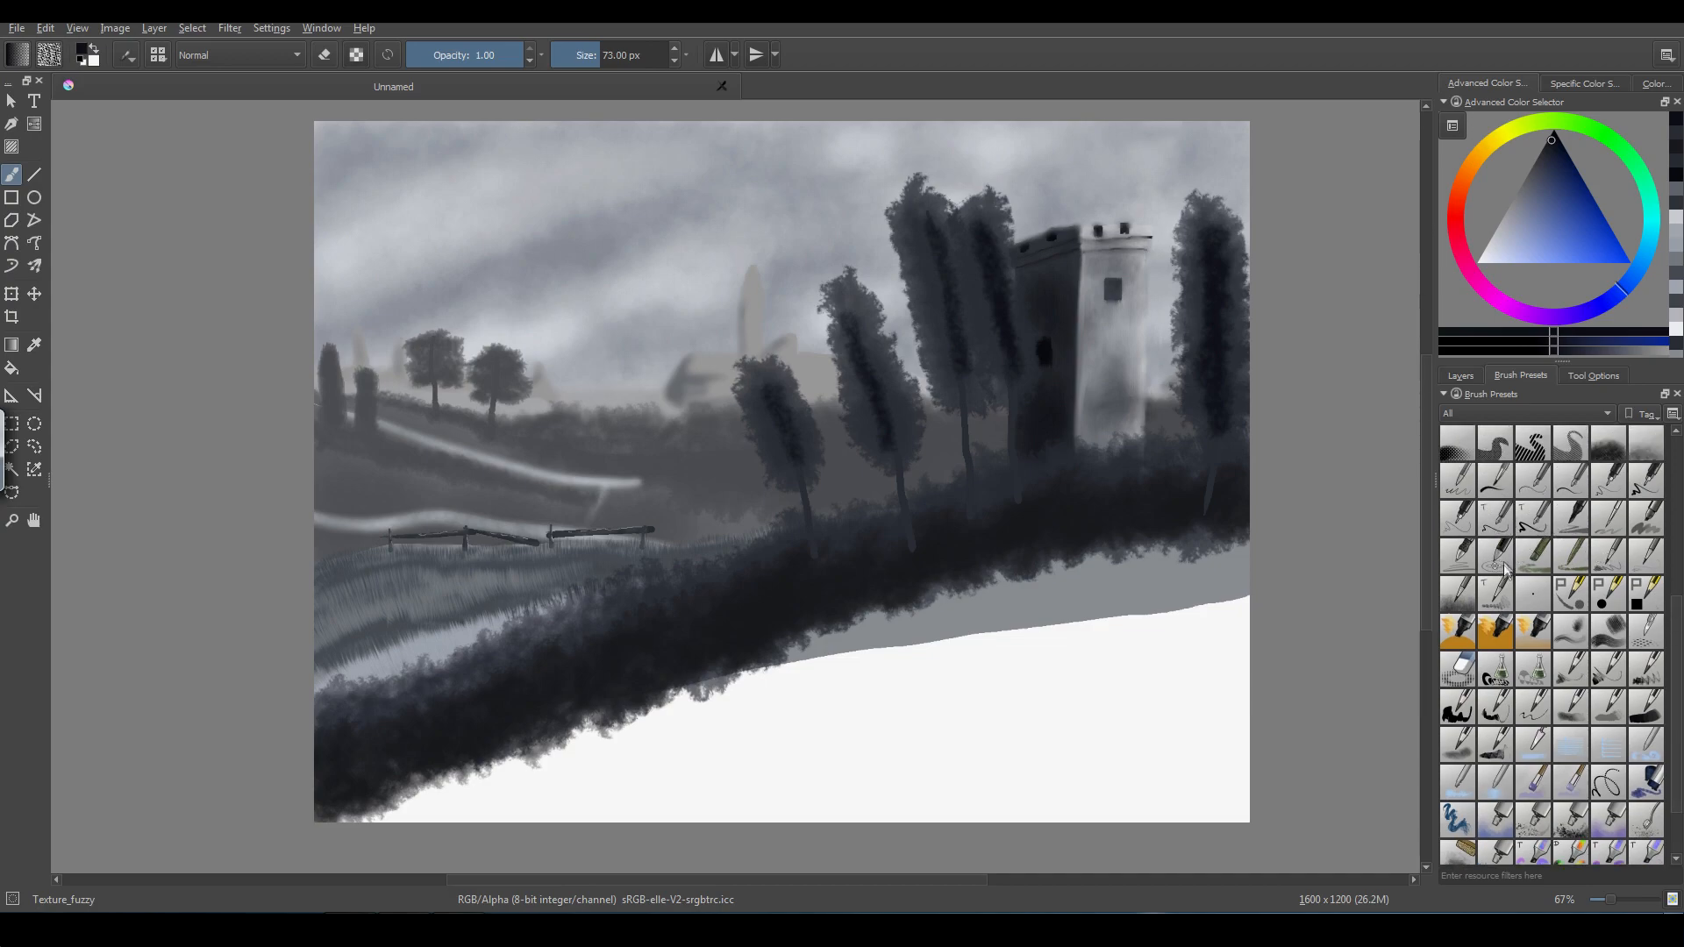
pyautogui.scroll(5, 1677, 614)
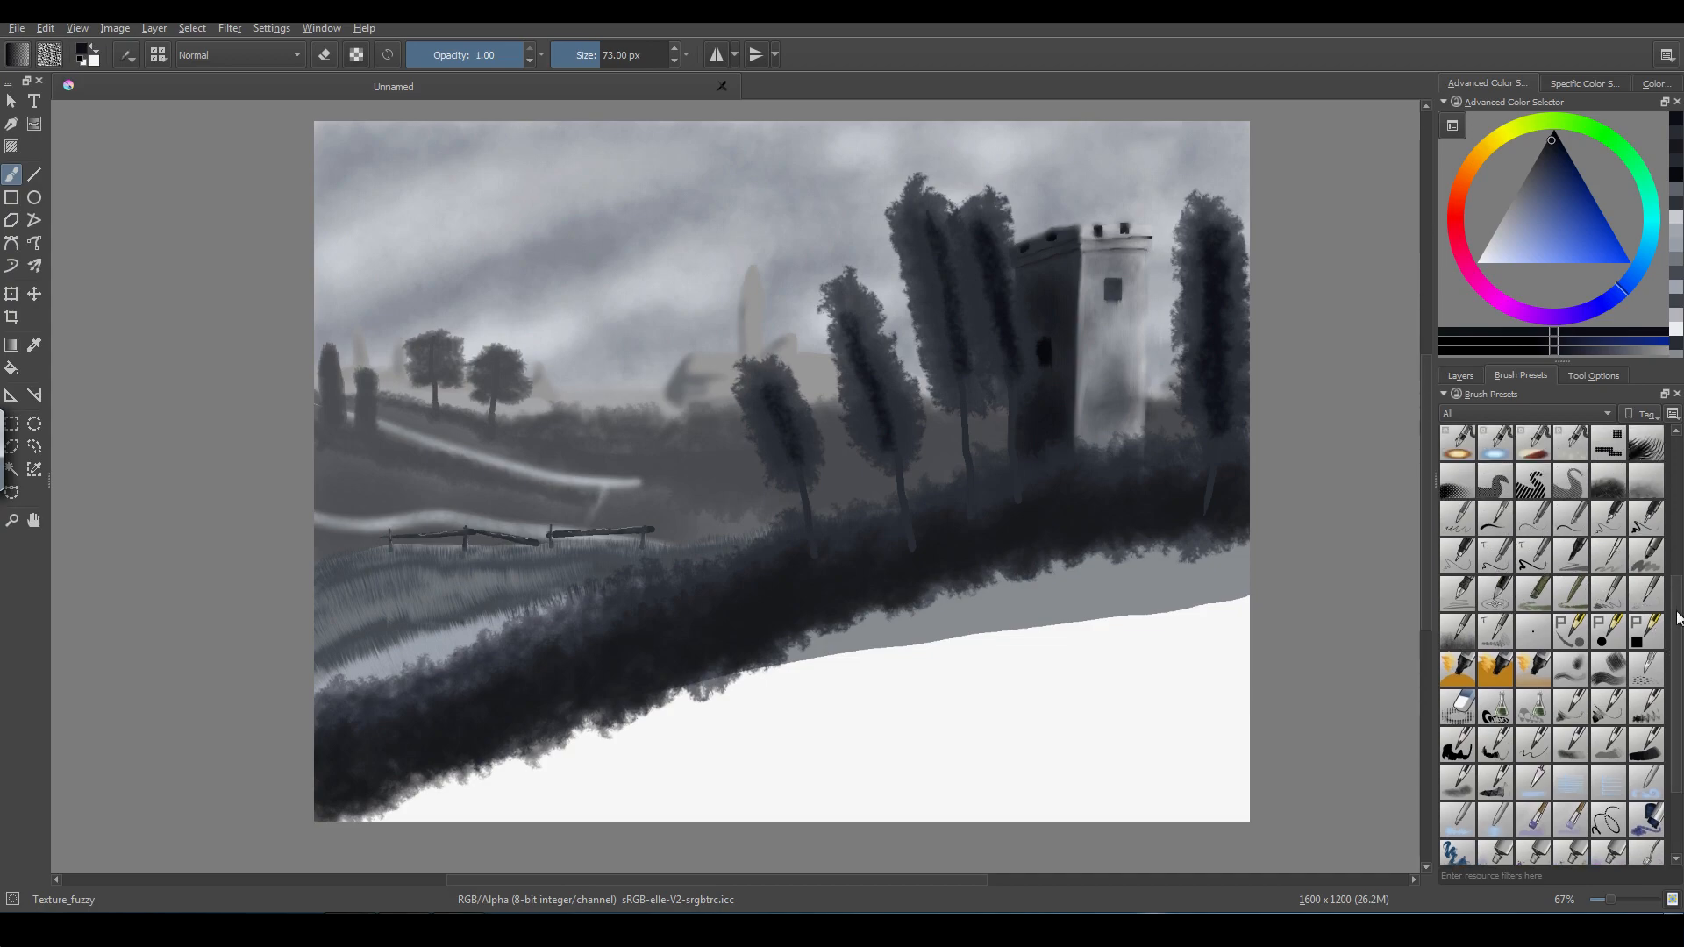
pyautogui.click(1495, 520)
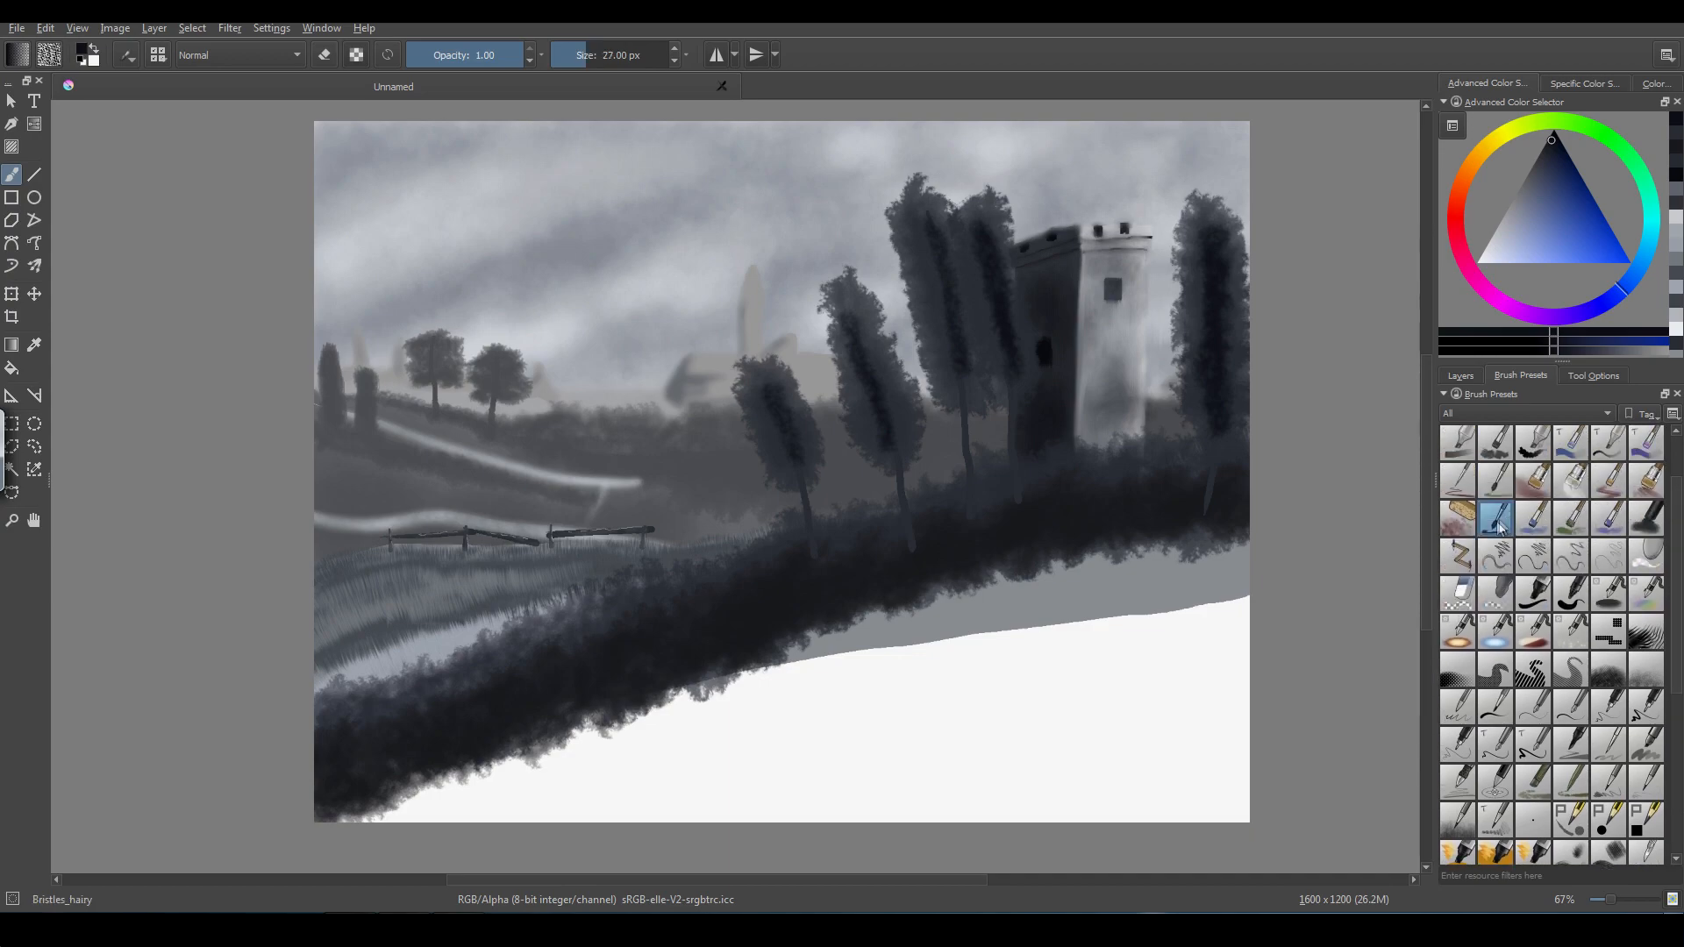
pyautogui.press('[')
pyautogui.scroll(-1, 794, 487)
pyautogui.scroll(2, 793, 487)
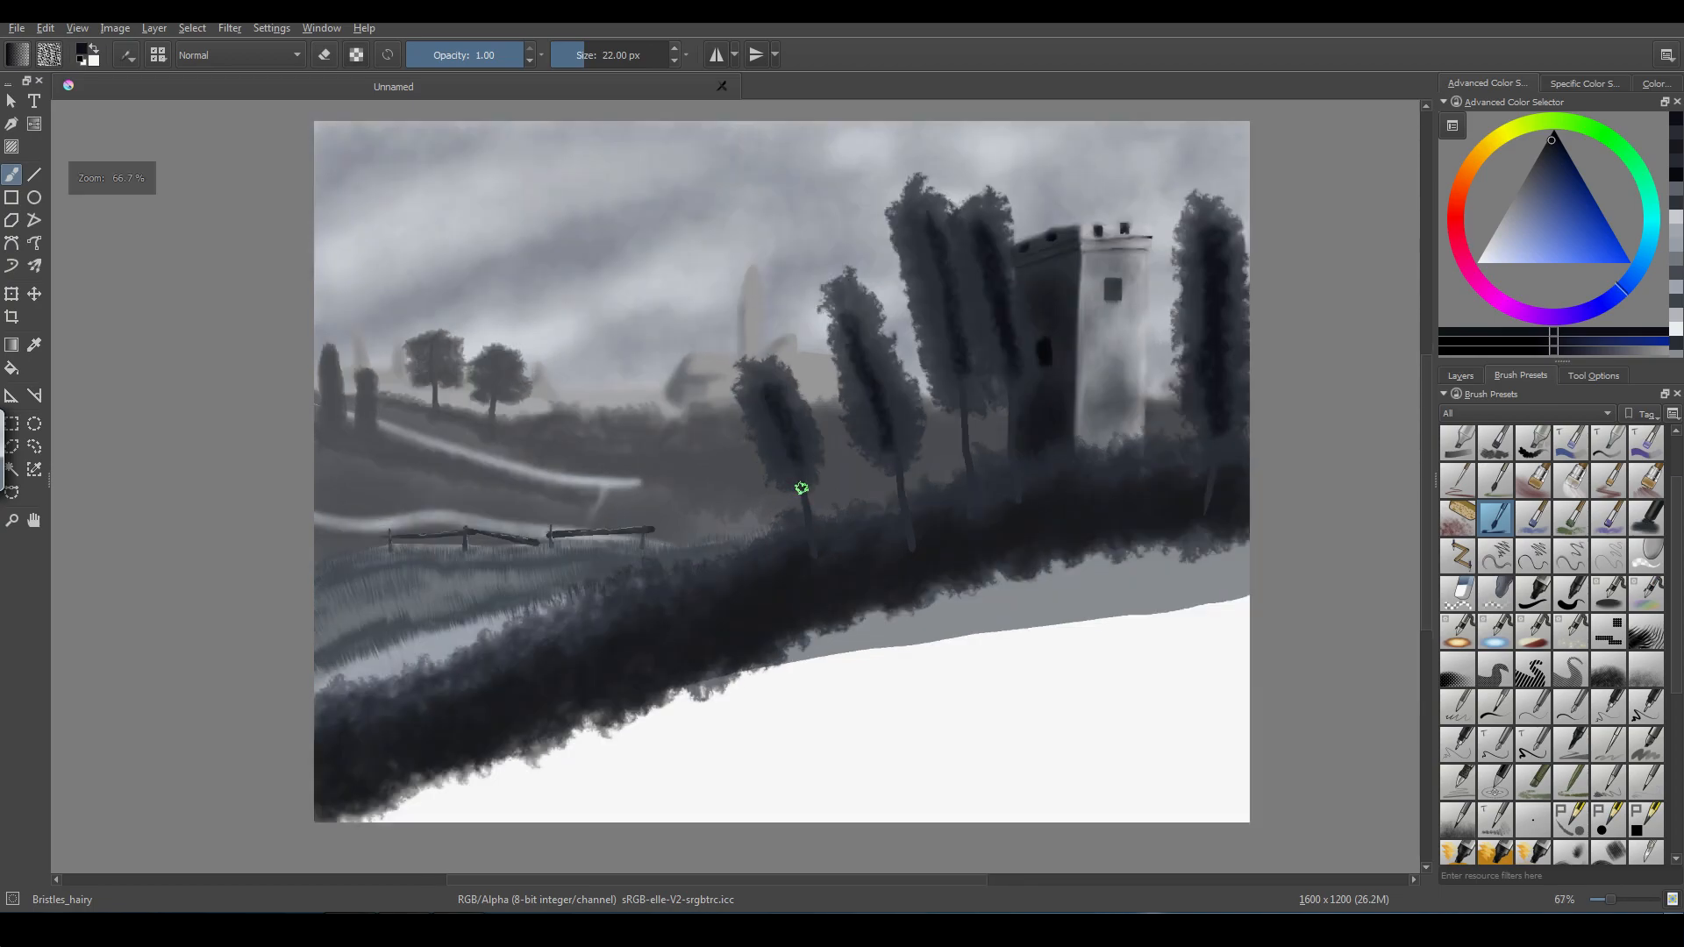
pyautogui.scroll(1, 798, 486)
pyautogui.press('[')
pyautogui.press('[')
pyautogui.press('[')
pyautogui.press('[')
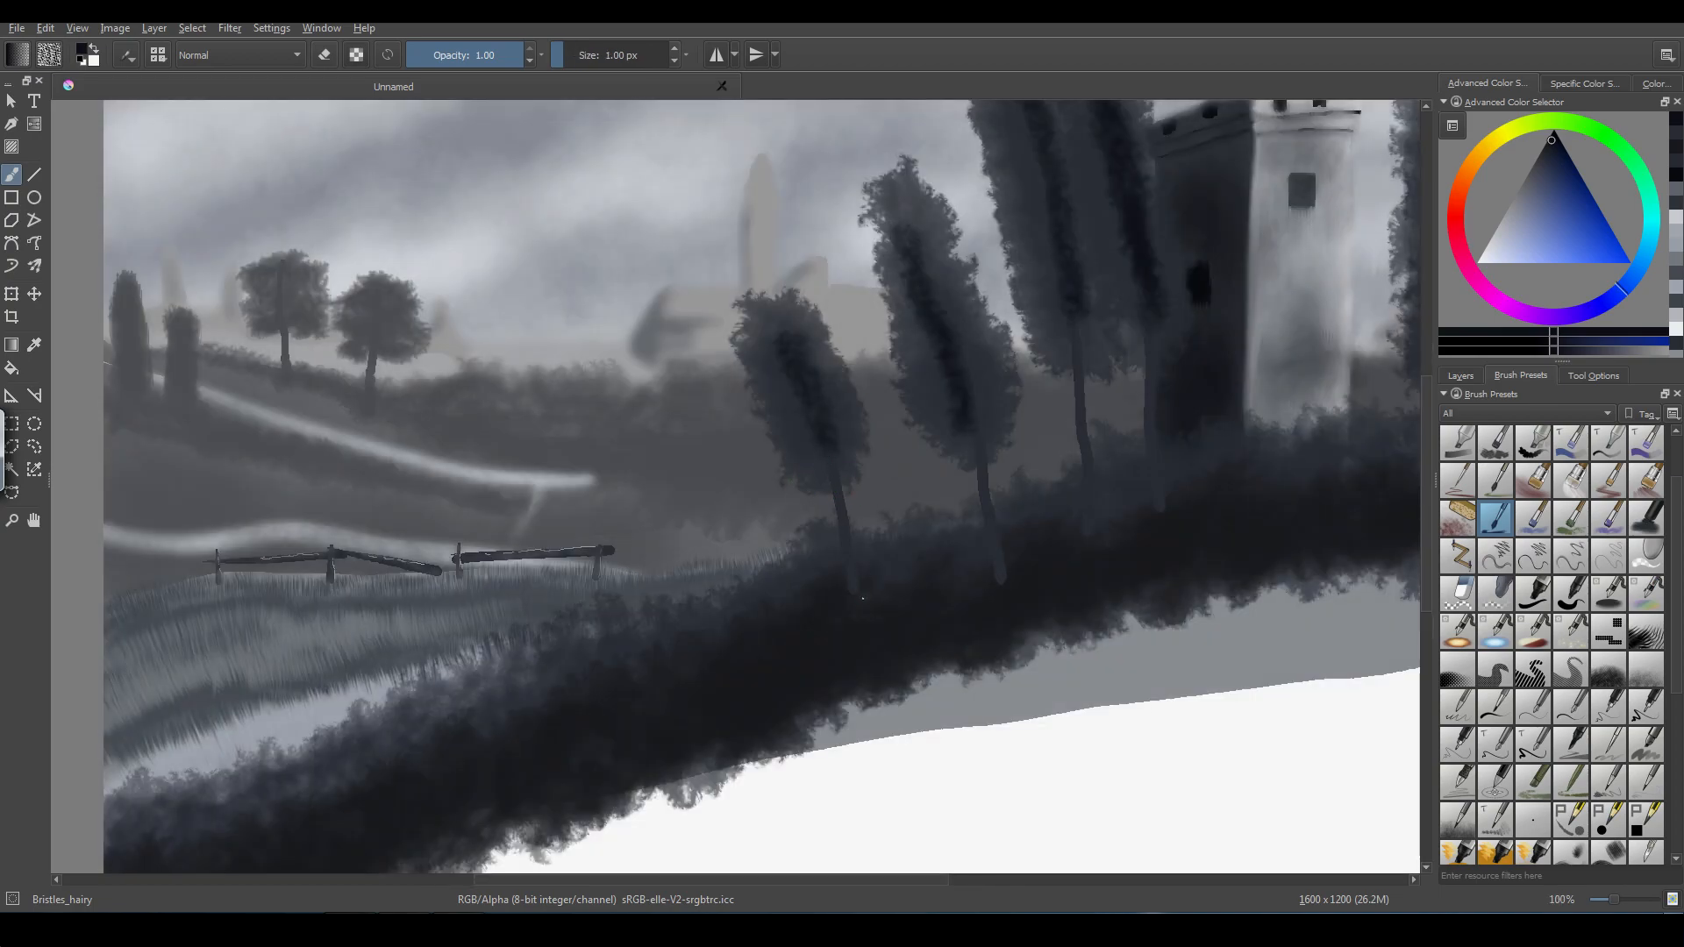
pyautogui.press(']')
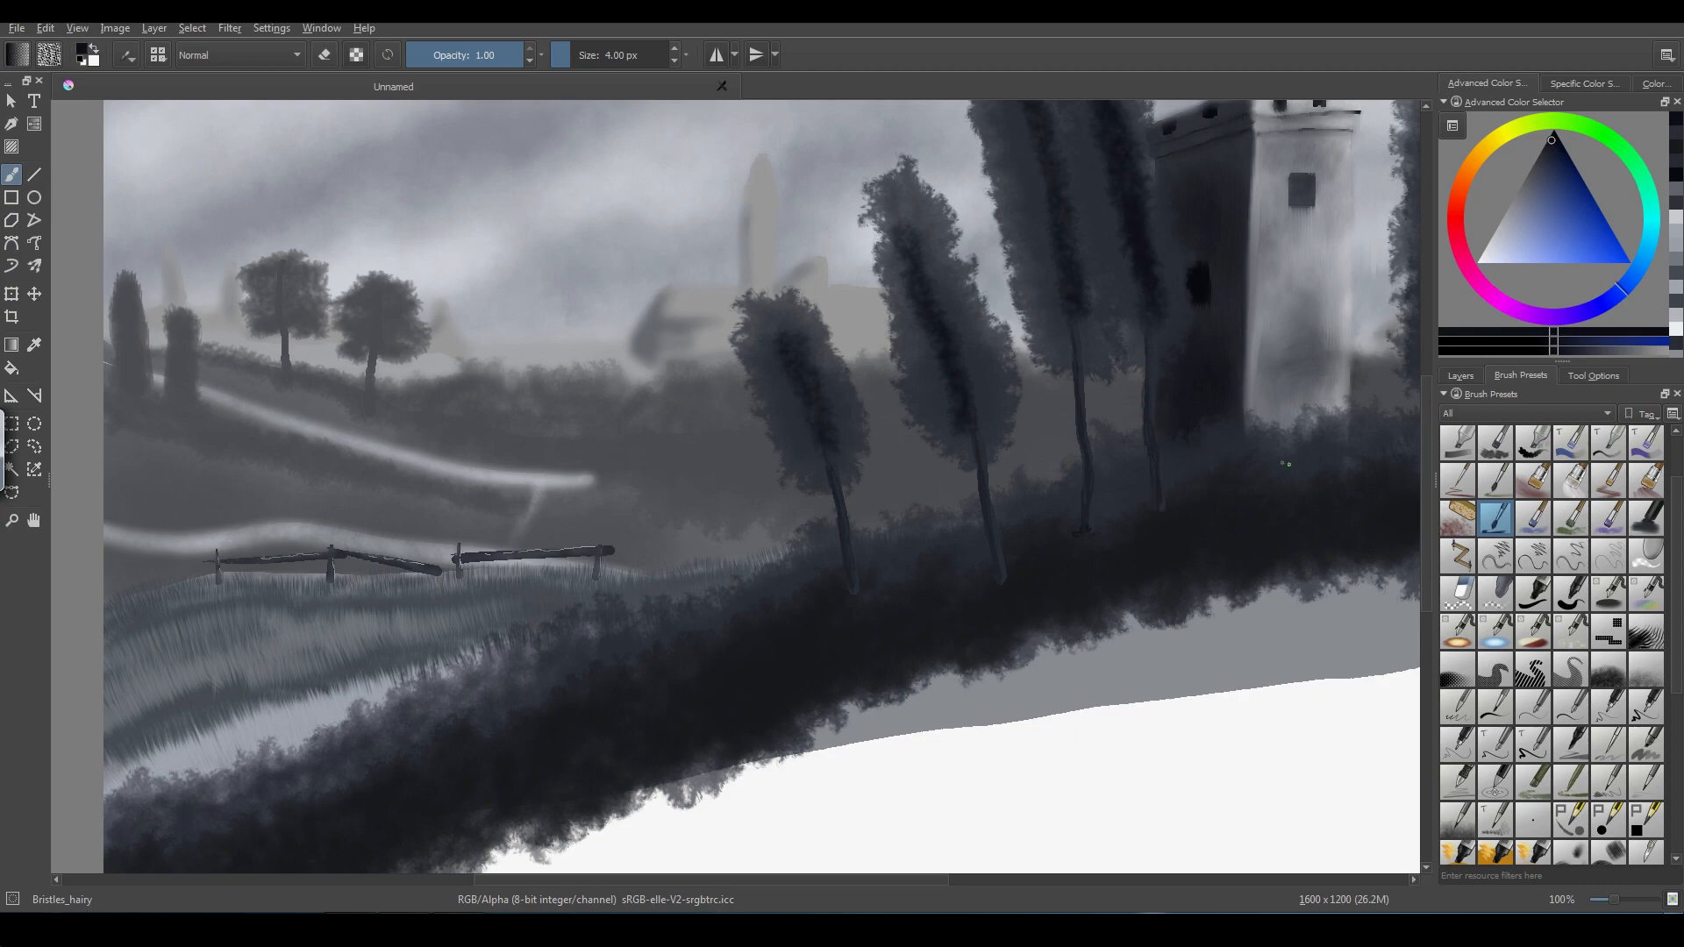
pyautogui.moveTo(847, 883); pyautogui.dragTo(928, 890)
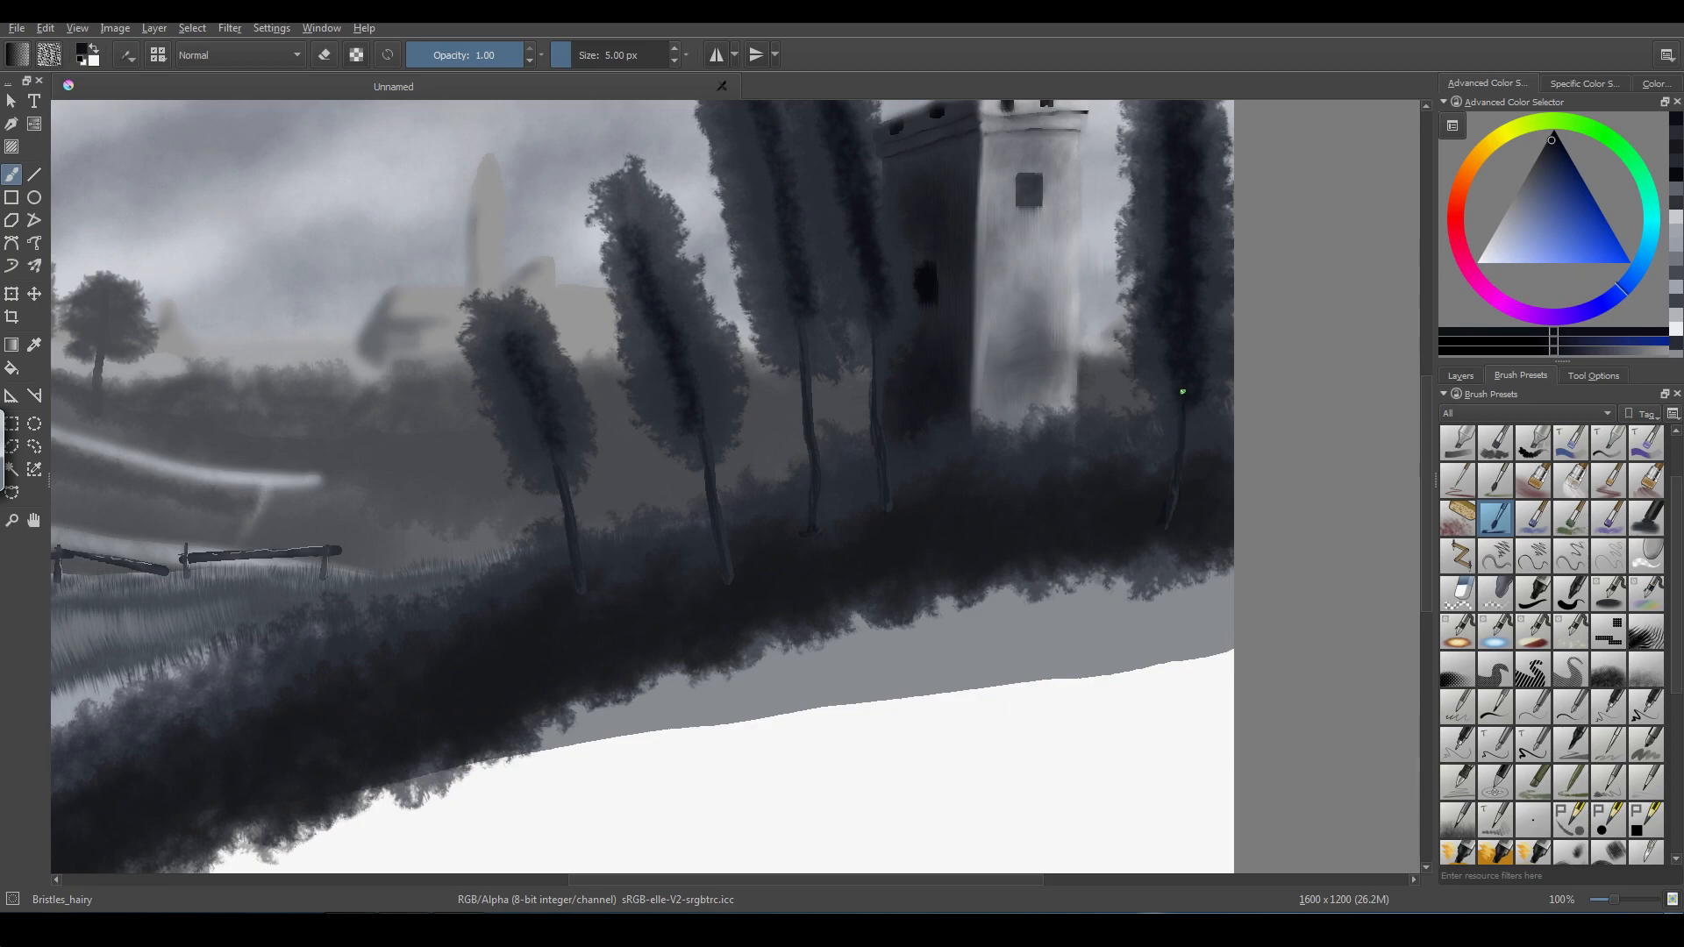
pyautogui.press('-')
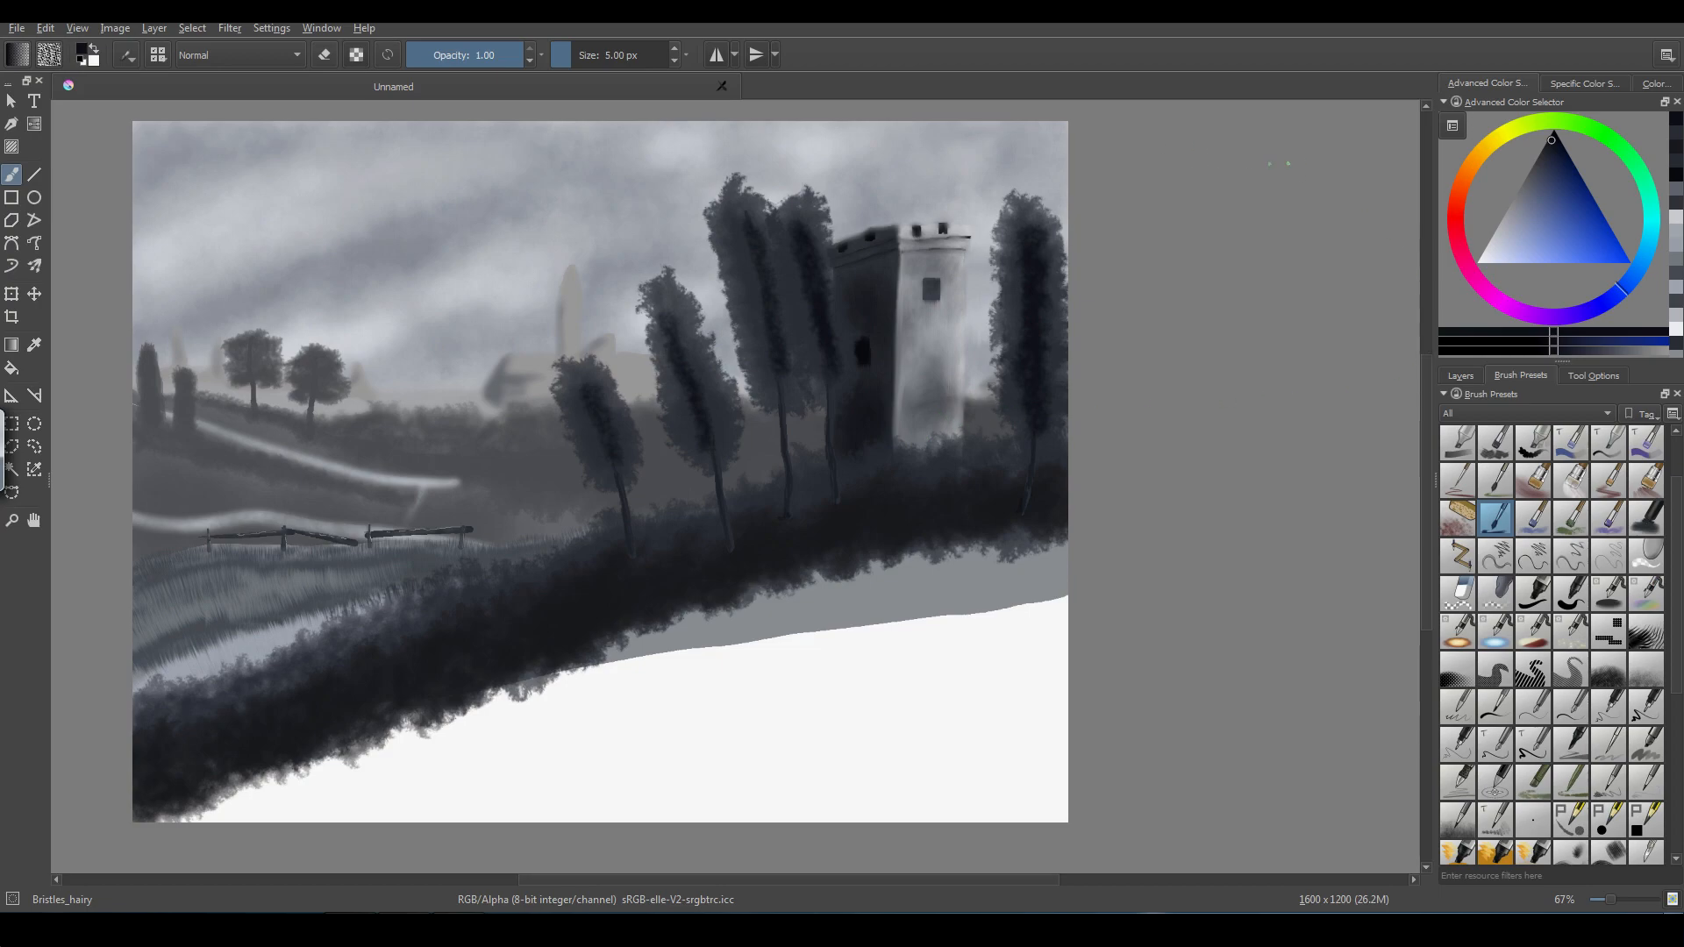
# - Highlight the foliage edges of the tall pair of trees beside the tower in pale blue-grey with Sponge_texture at 28 px
pyautogui.moveTo(1514, 222); pyautogui.dragTo(1494, 238)
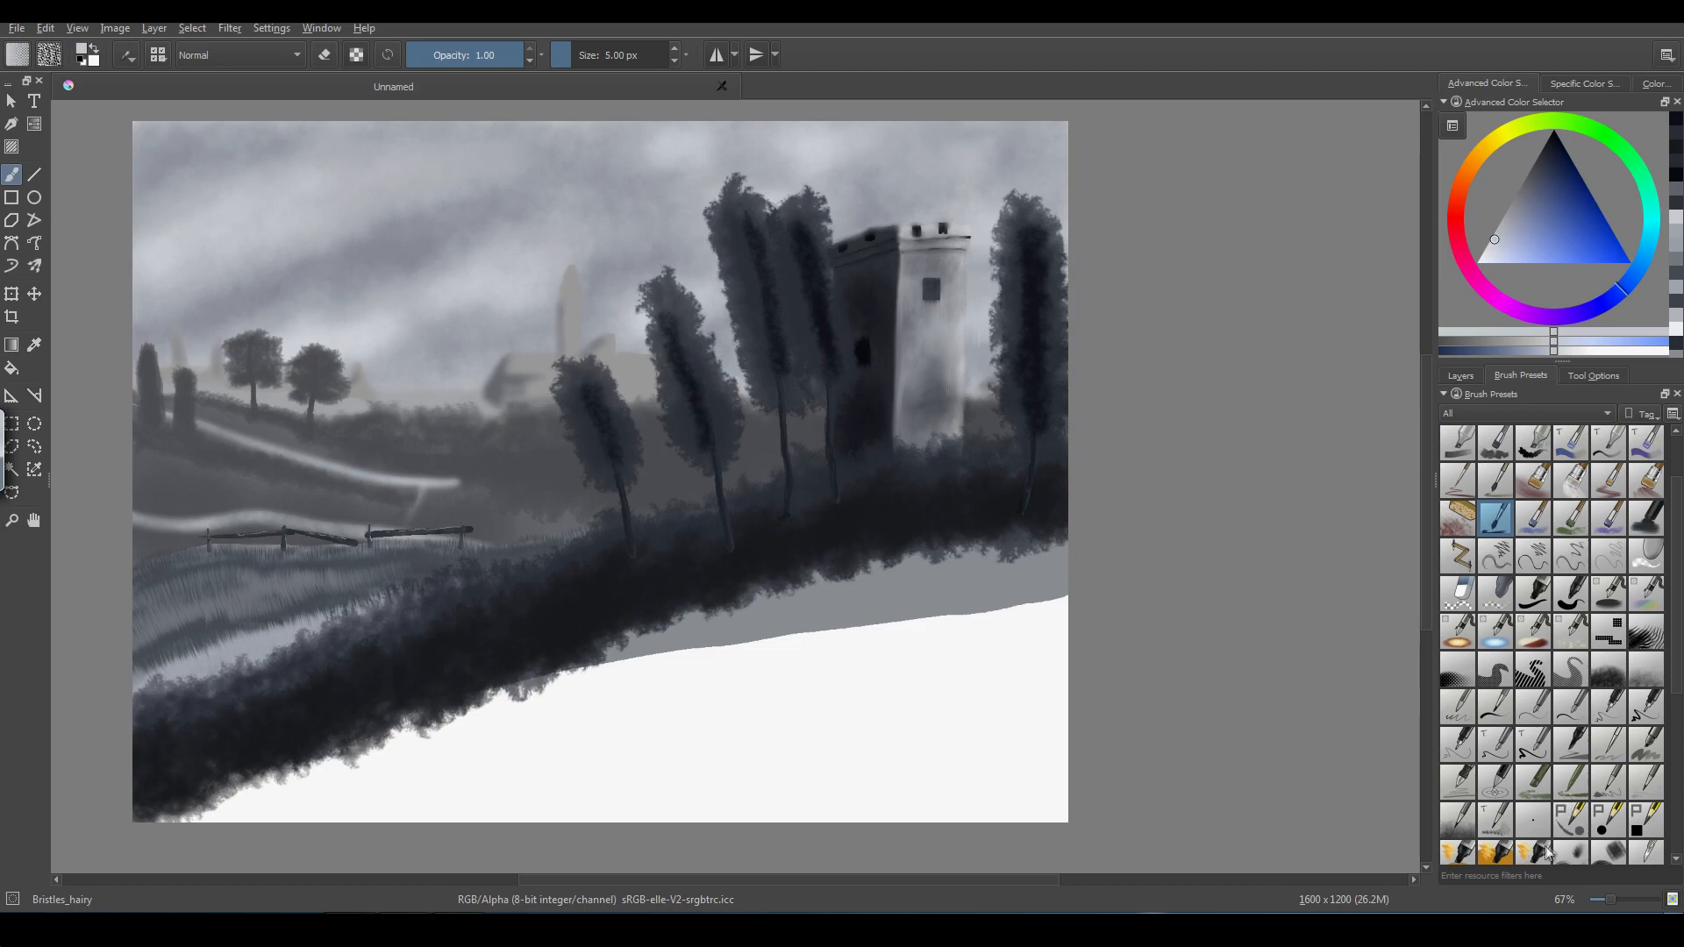
pyautogui.moveTo(1675, 699); pyautogui.dragTo(1679, 830)
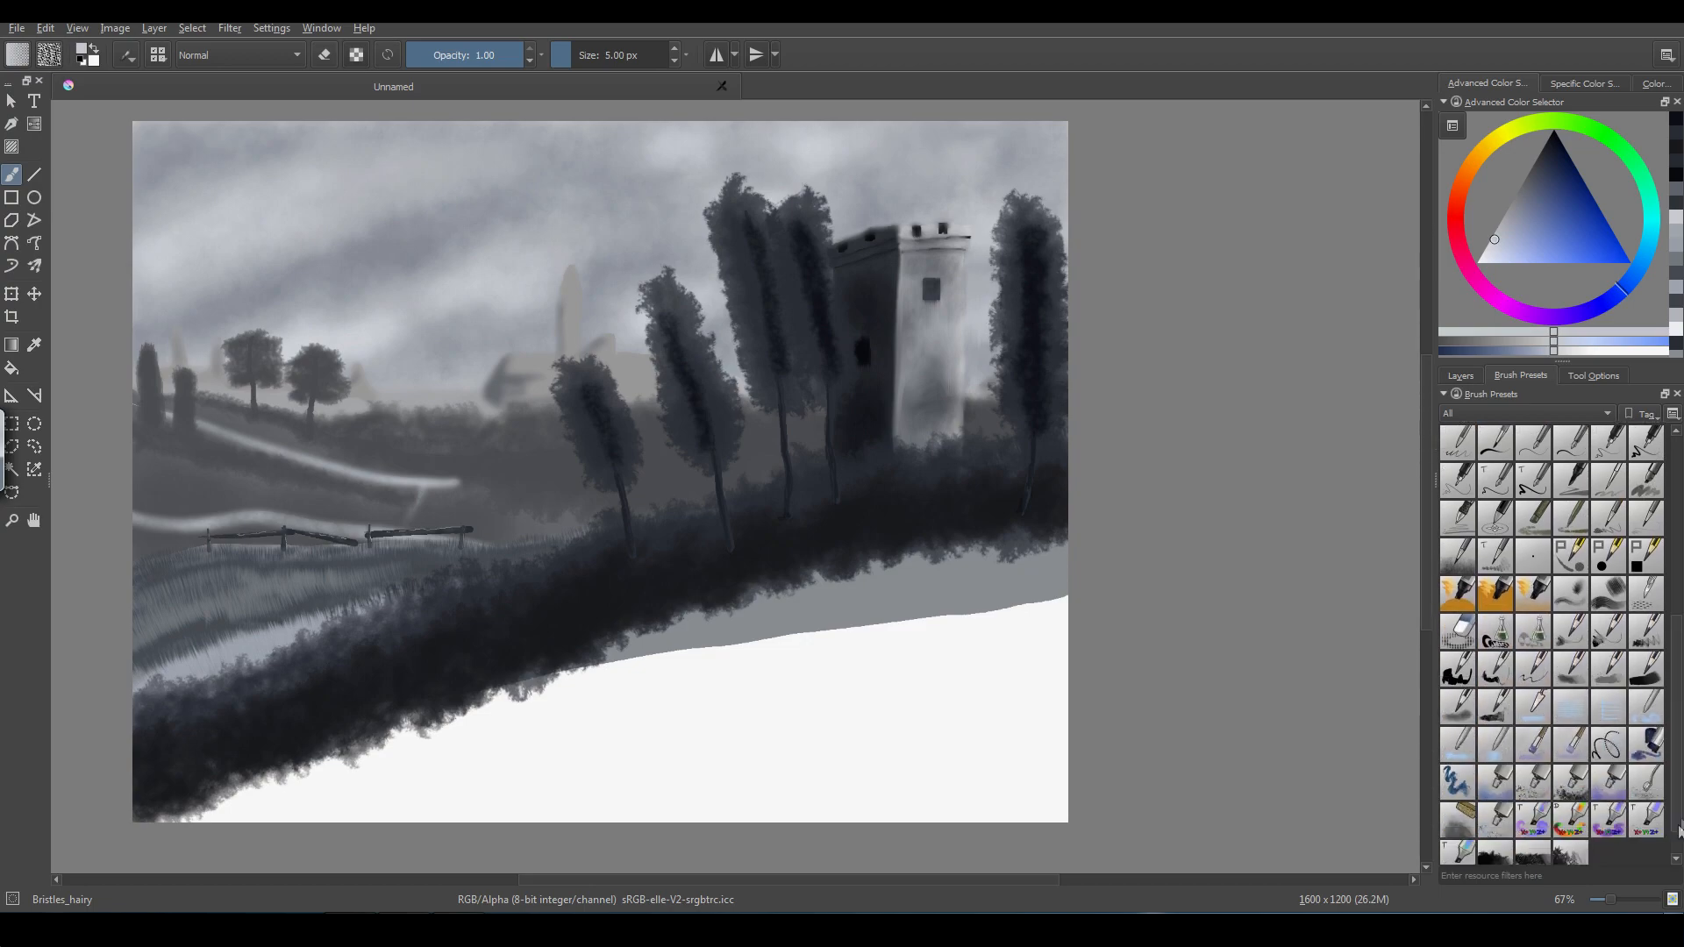
pyautogui.click(1458, 820)
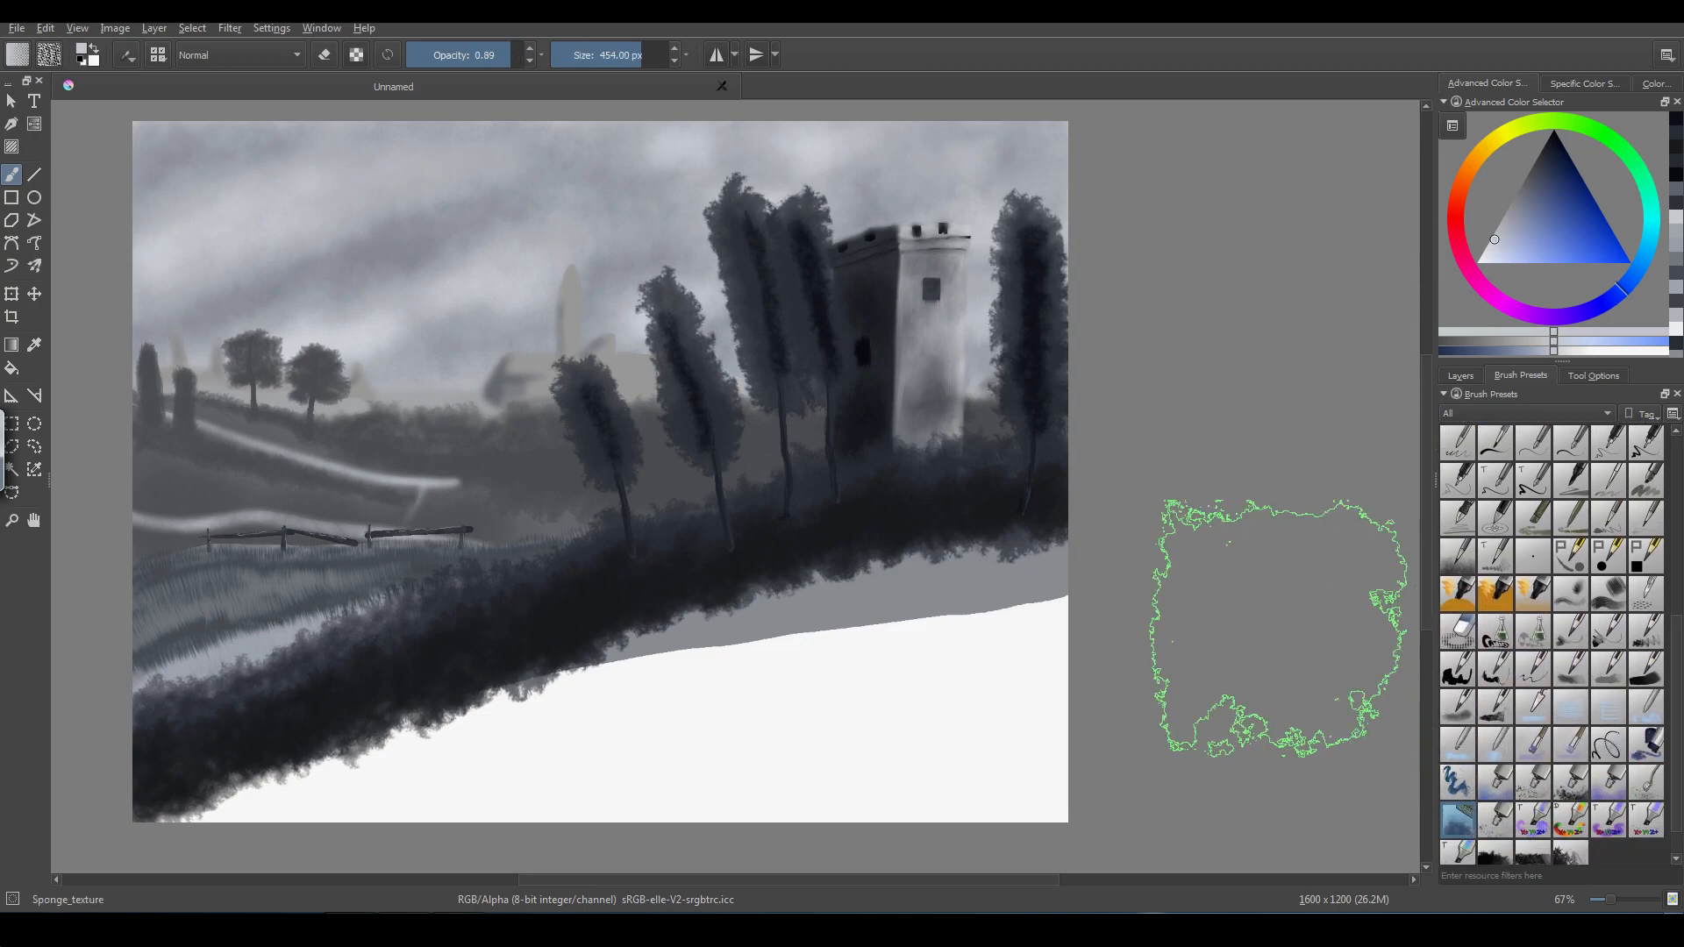
pyautogui.press('[')
pyautogui.press('[')
pyautogui.press('[')
pyautogui.press('[')
pyautogui.press('[')
pyautogui.press('[')
pyautogui.press('[')
pyautogui.press('[')
pyautogui.press('[')
pyautogui.press('[')
pyautogui.press('[')
pyautogui.press('[')
pyautogui.press('[')
pyautogui.press('[')
pyautogui.press('[')
pyautogui.press('[')
pyautogui.press('[')
pyautogui.press('[')
pyautogui.press('[')
pyautogui.press('[')
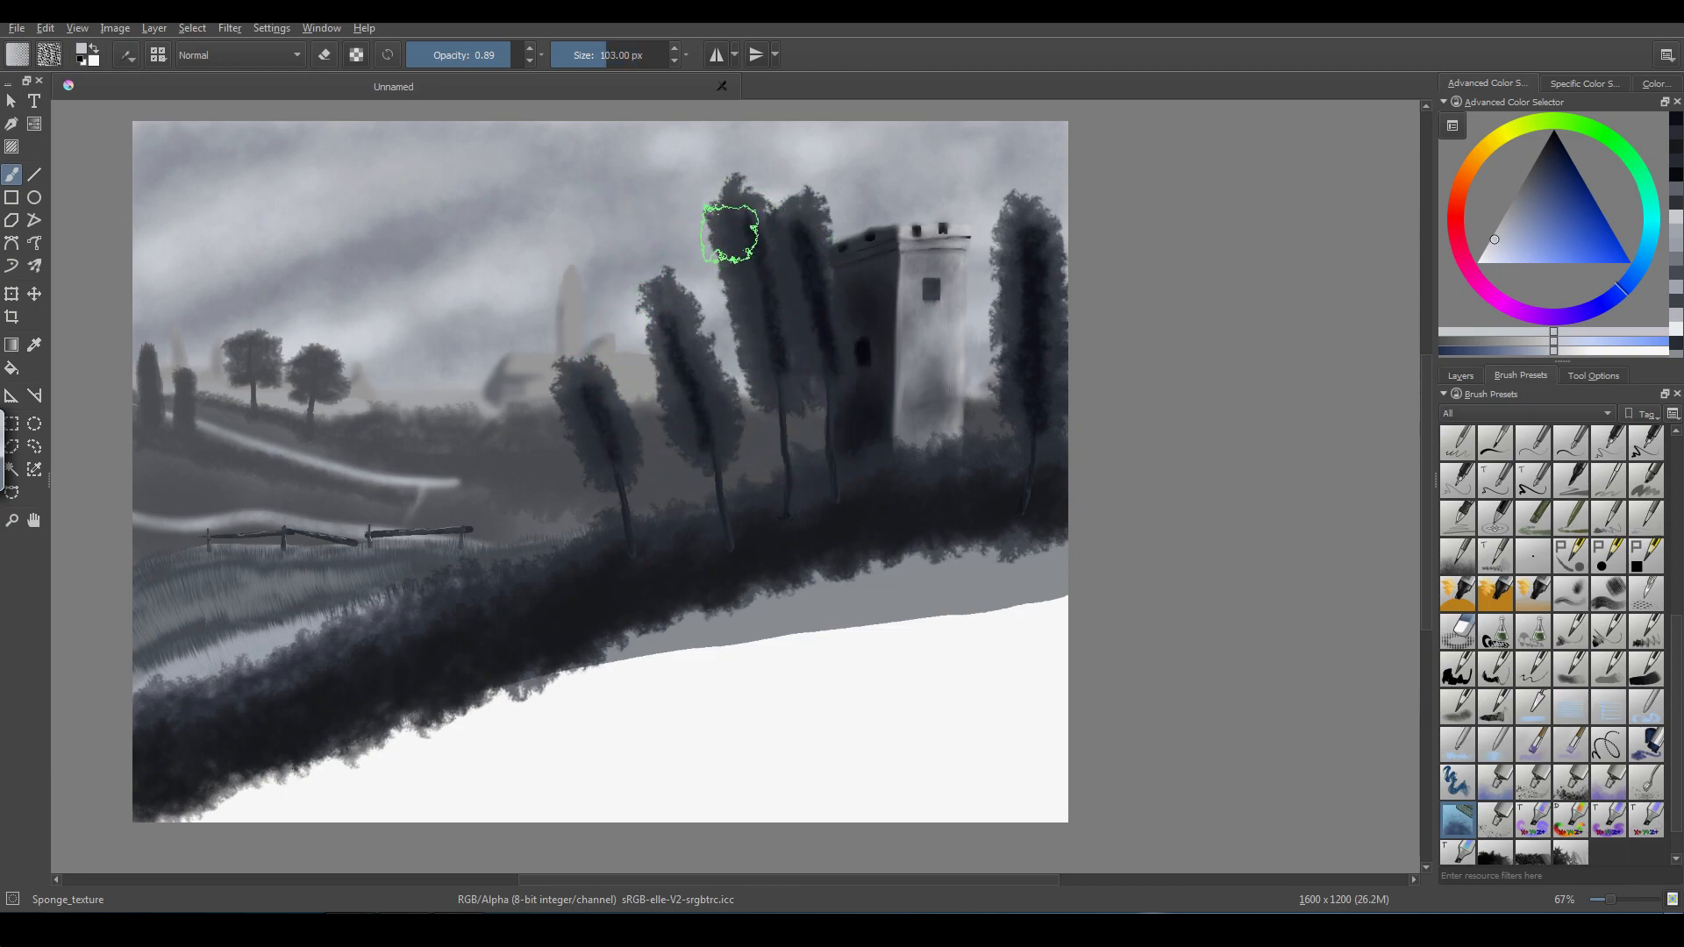
pyautogui.moveTo(723, 232); pyautogui.dragTo(758, 392)
pyautogui.moveTo(731, 277)
pyautogui.mouseDown()
pyautogui.moveTo(718, 215)
pyautogui.moveTo(735, 183)
pyautogui.moveTo(733, 208)
pyautogui.moveTo(759, 205)
pyautogui.moveTo(791, 280)
pyautogui.mouseUp()
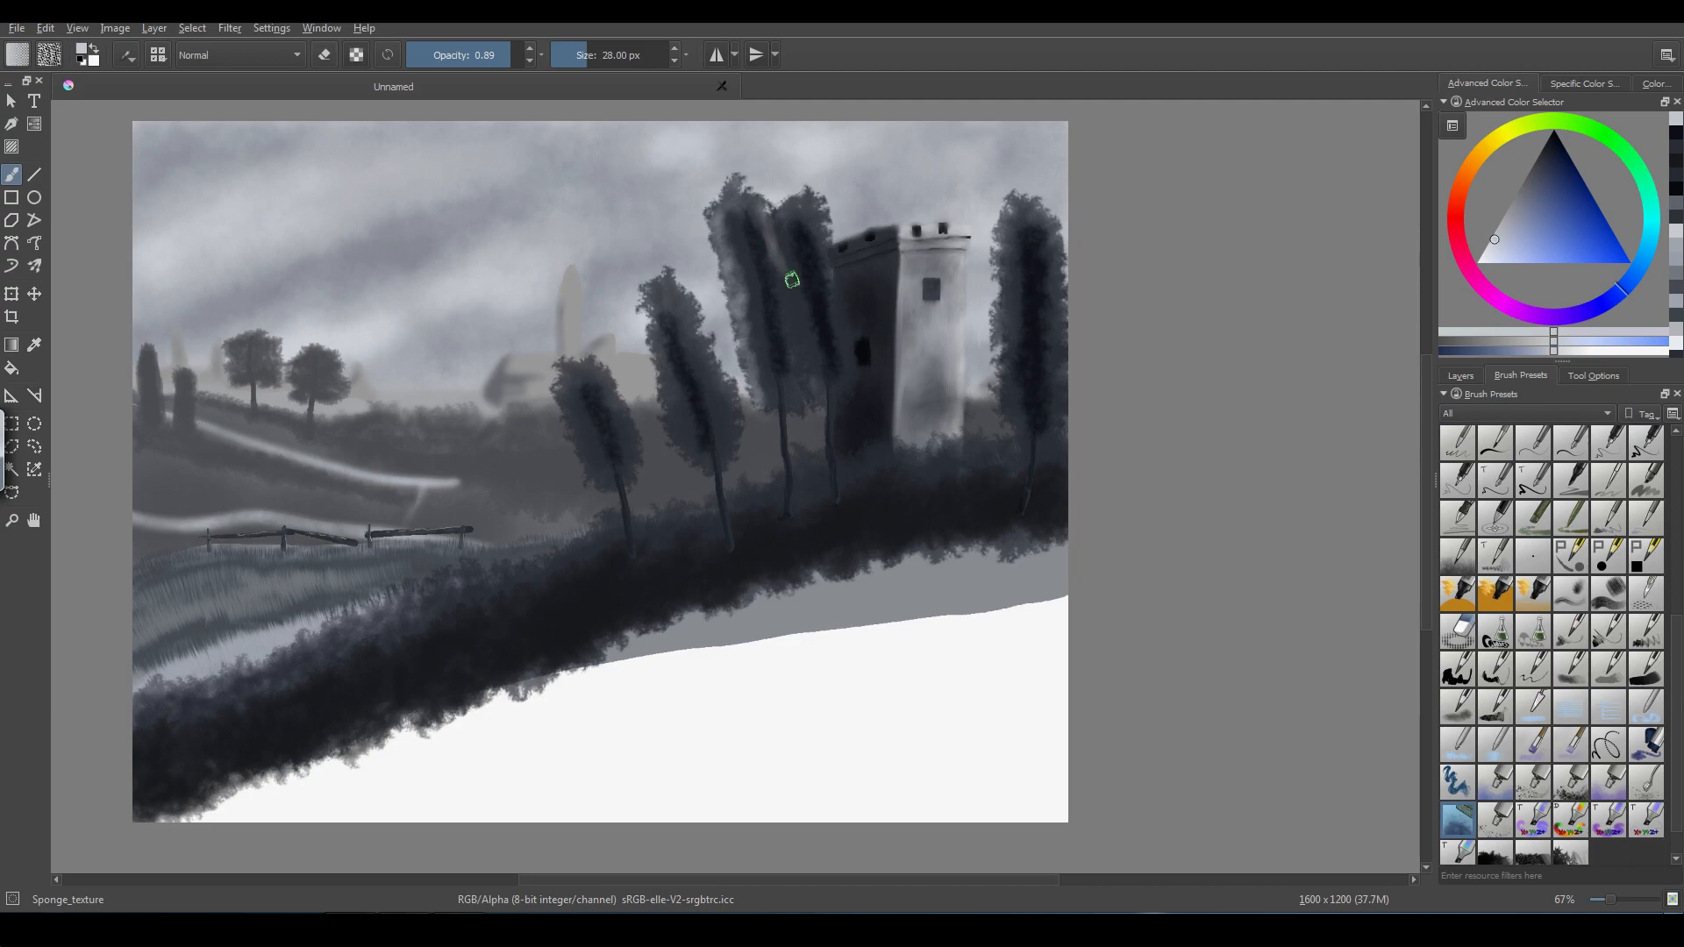
pyautogui.moveTo(813, 378)
pyautogui.mouseDown()
pyautogui.moveTo(790, 278)
pyautogui.moveTo(807, 331)
pyautogui.moveTo(814, 235)
pyautogui.moveTo(783, 214)
pyautogui.moveTo(803, 194)
pyautogui.moveTo(826, 242)
pyautogui.mouseUp()
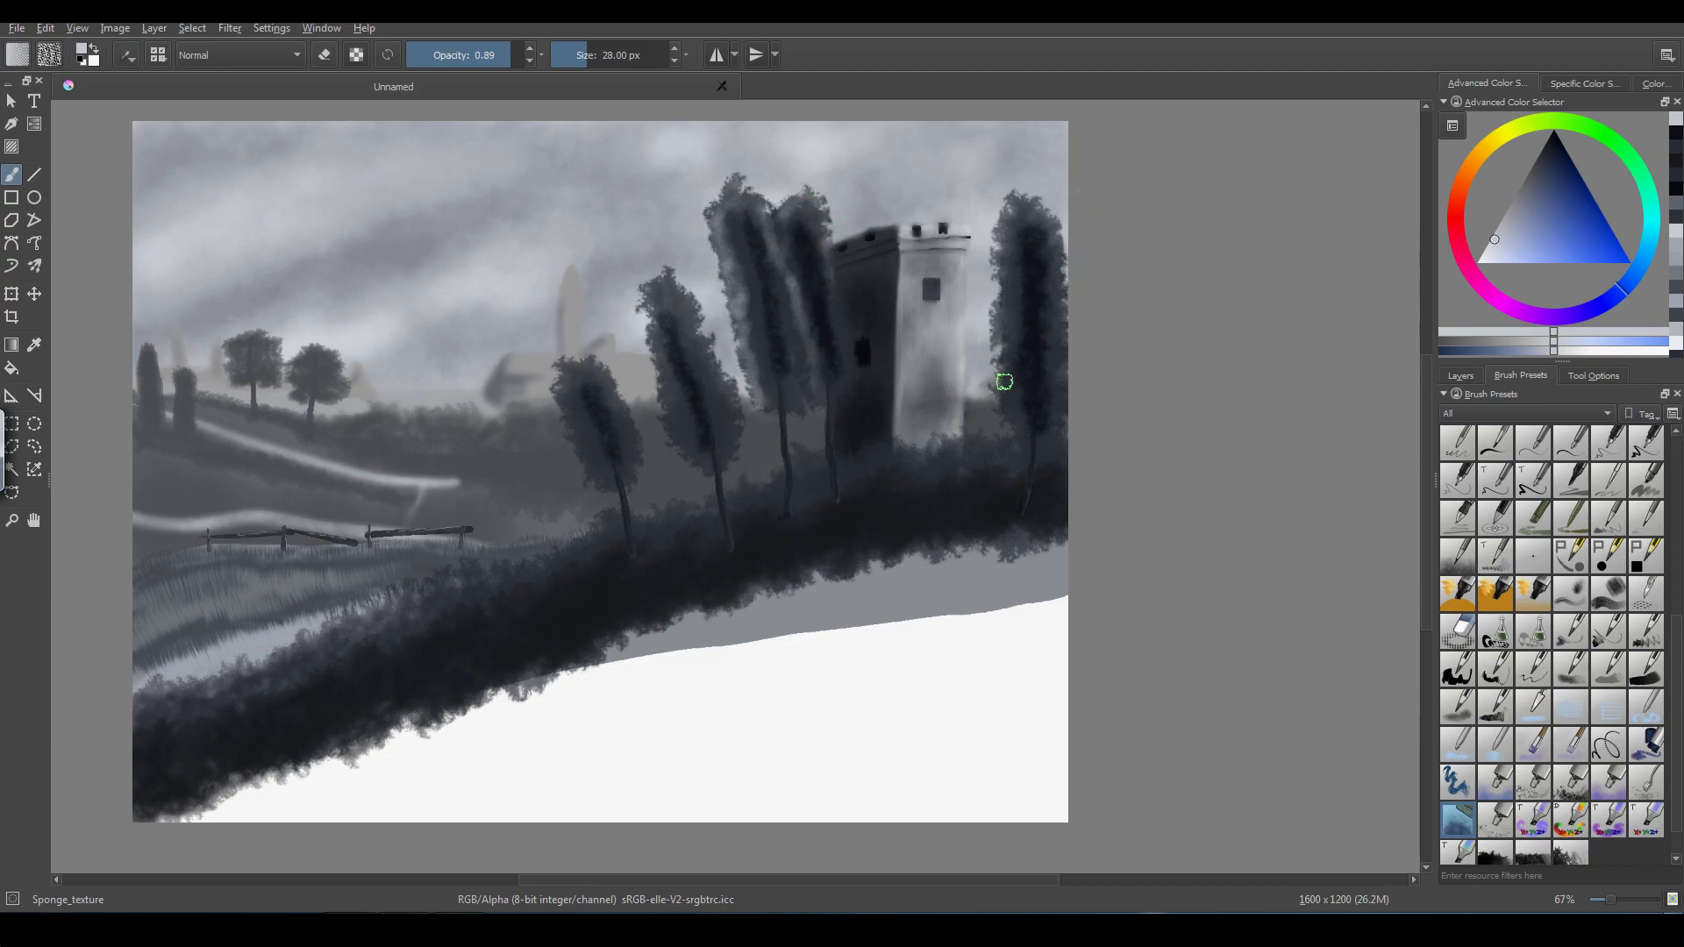
# - Add pale highlights to the single tree beyond the tower and the taller leaning tree, and undo the last strokes
pyautogui.moveTo(1004, 397)
pyautogui.mouseDown()
pyautogui.moveTo(1000, 253)
pyautogui.moveTo(1022, 208)
pyautogui.moveTo(1059, 230)
pyautogui.moveTo(1066, 360)
pyautogui.mouseUp()
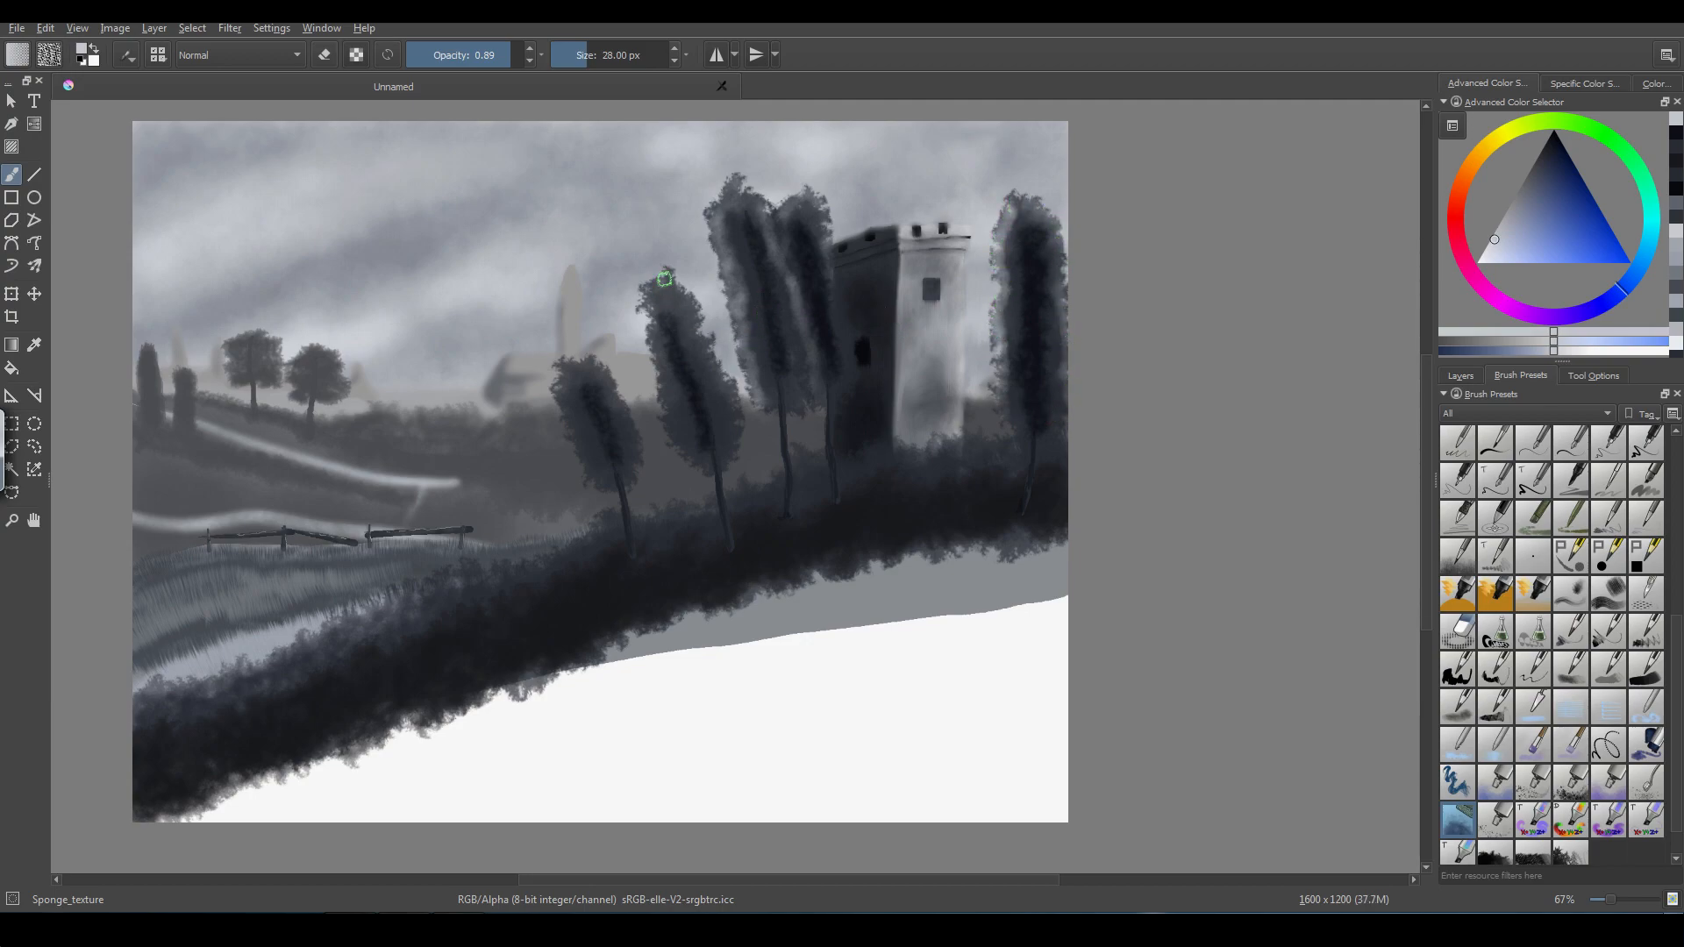
pyautogui.moveTo(688, 304); pyautogui.dragTo(742, 448)
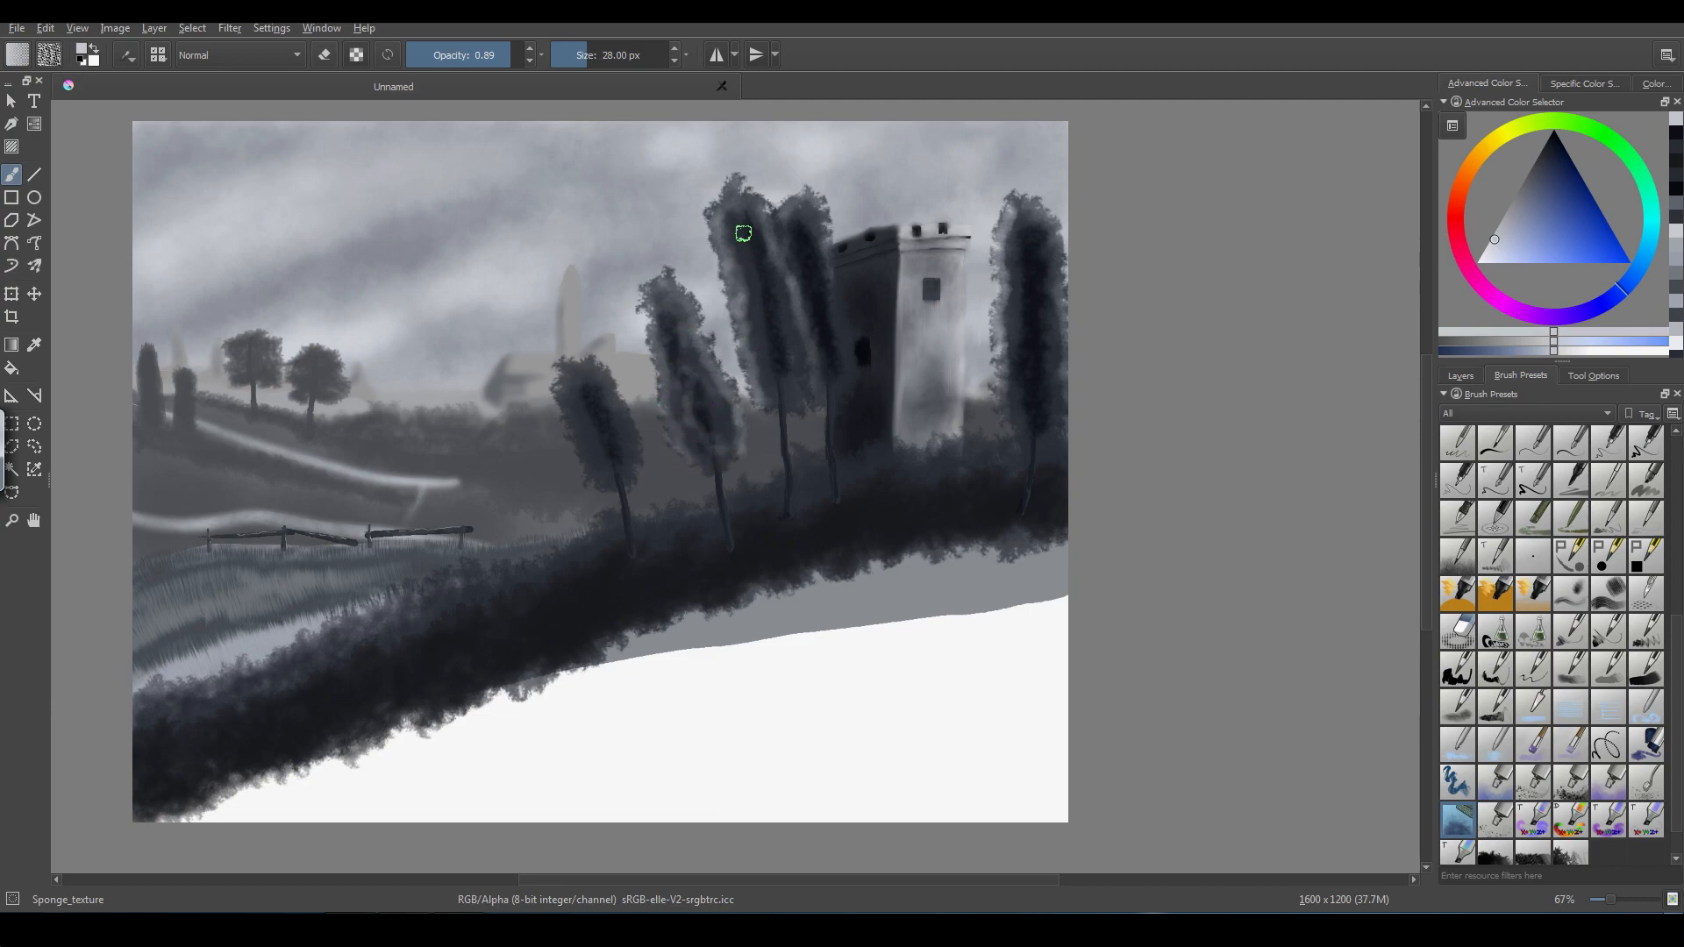
pyautogui.hotkey('ctrl', 'z')
pyautogui.hotkey('ctrl', 'z')
pyautogui.hotkey('ctrl', 'z')
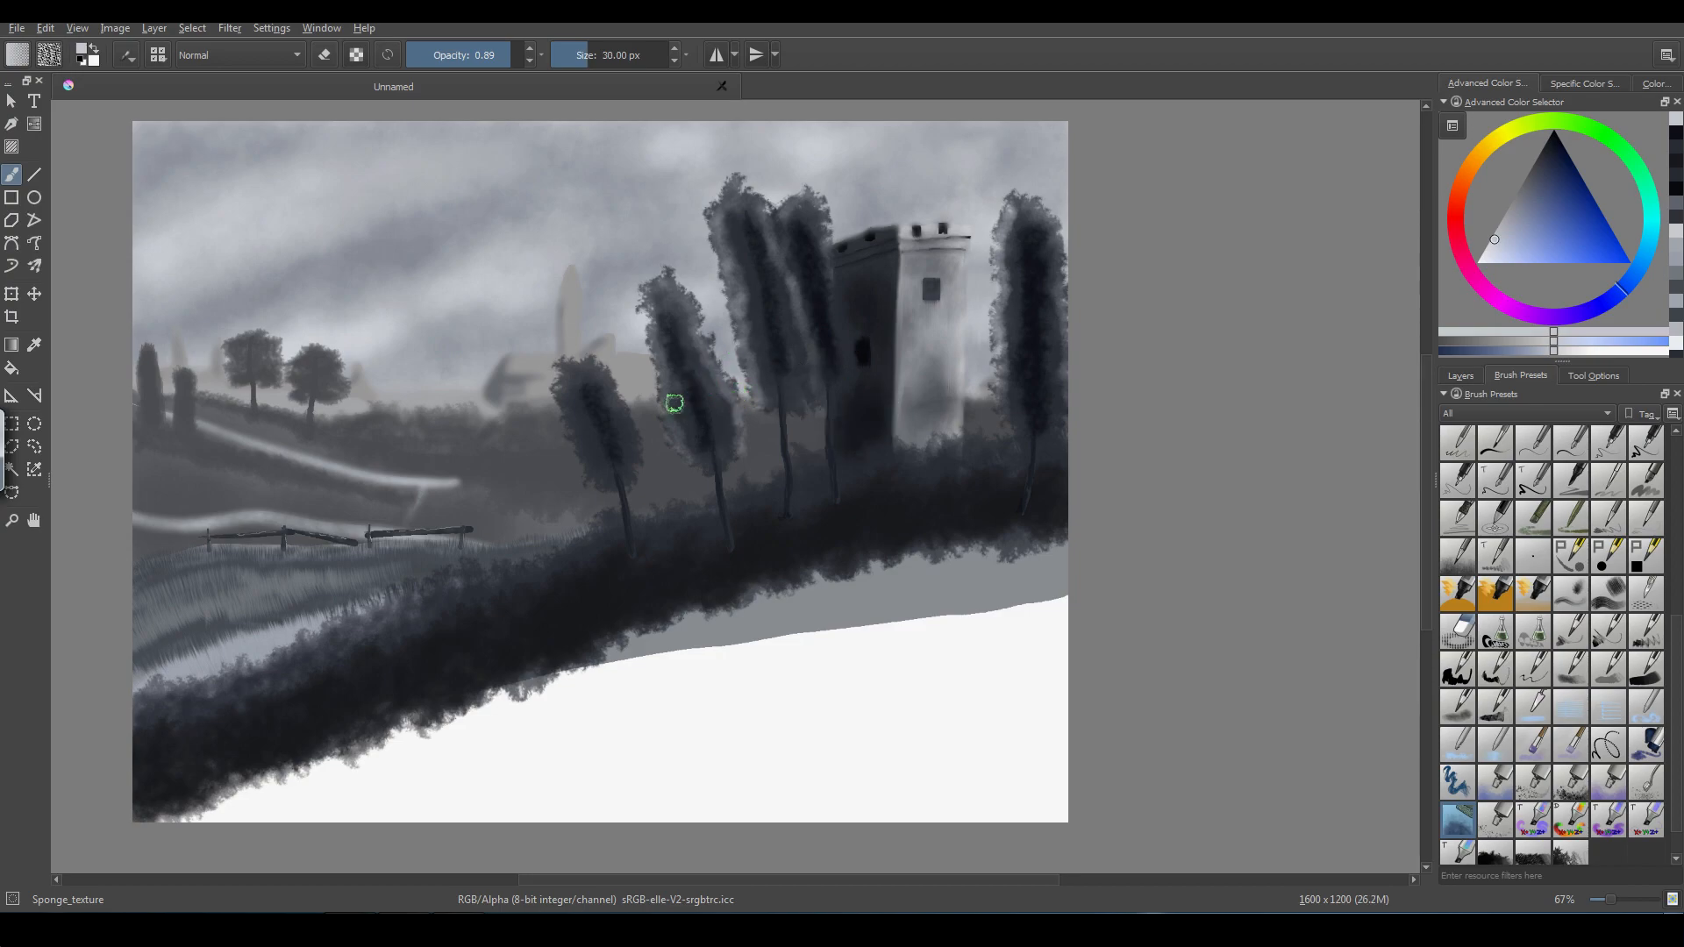
# - Lighten the foliage centres of the tall pair and the single tree beyond the tower with Sponge_texture at 51 px
pyautogui.press(']')
pyautogui.press(']')
pyautogui.press(']')
pyautogui.press(']')
pyautogui.press(']')
pyautogui.press(']')
pyautogui.press(']')
pyautogui.press(']')
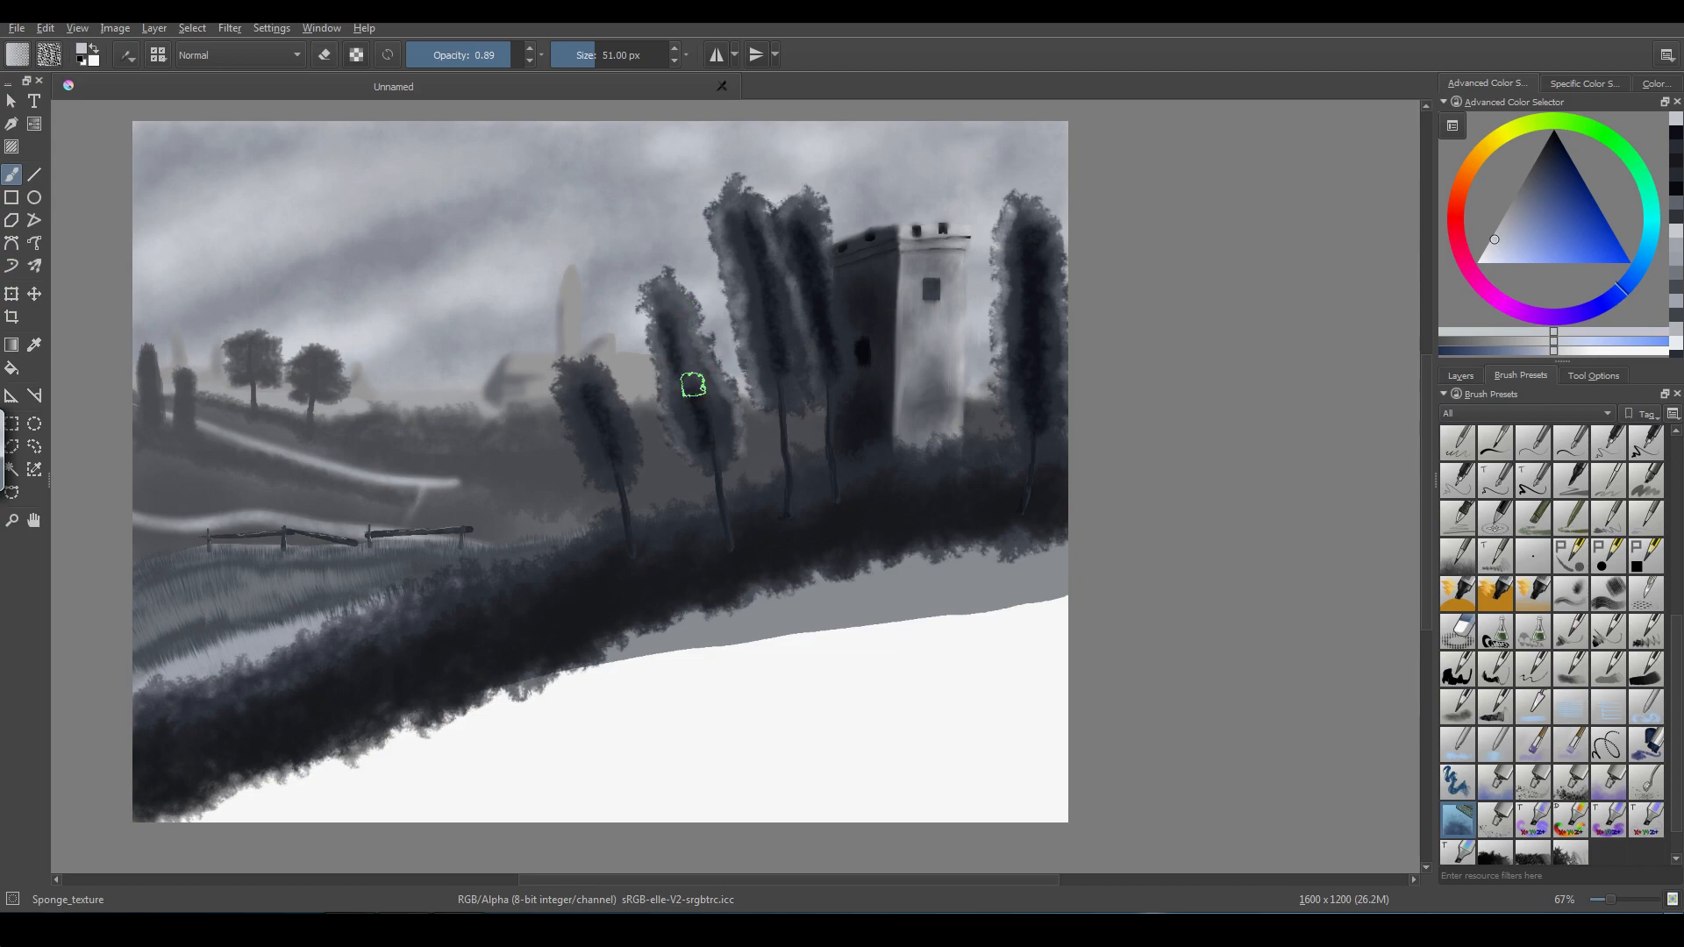
pyautogui.moveTo(751, 239); pyautogui.dragTo(791, 367)
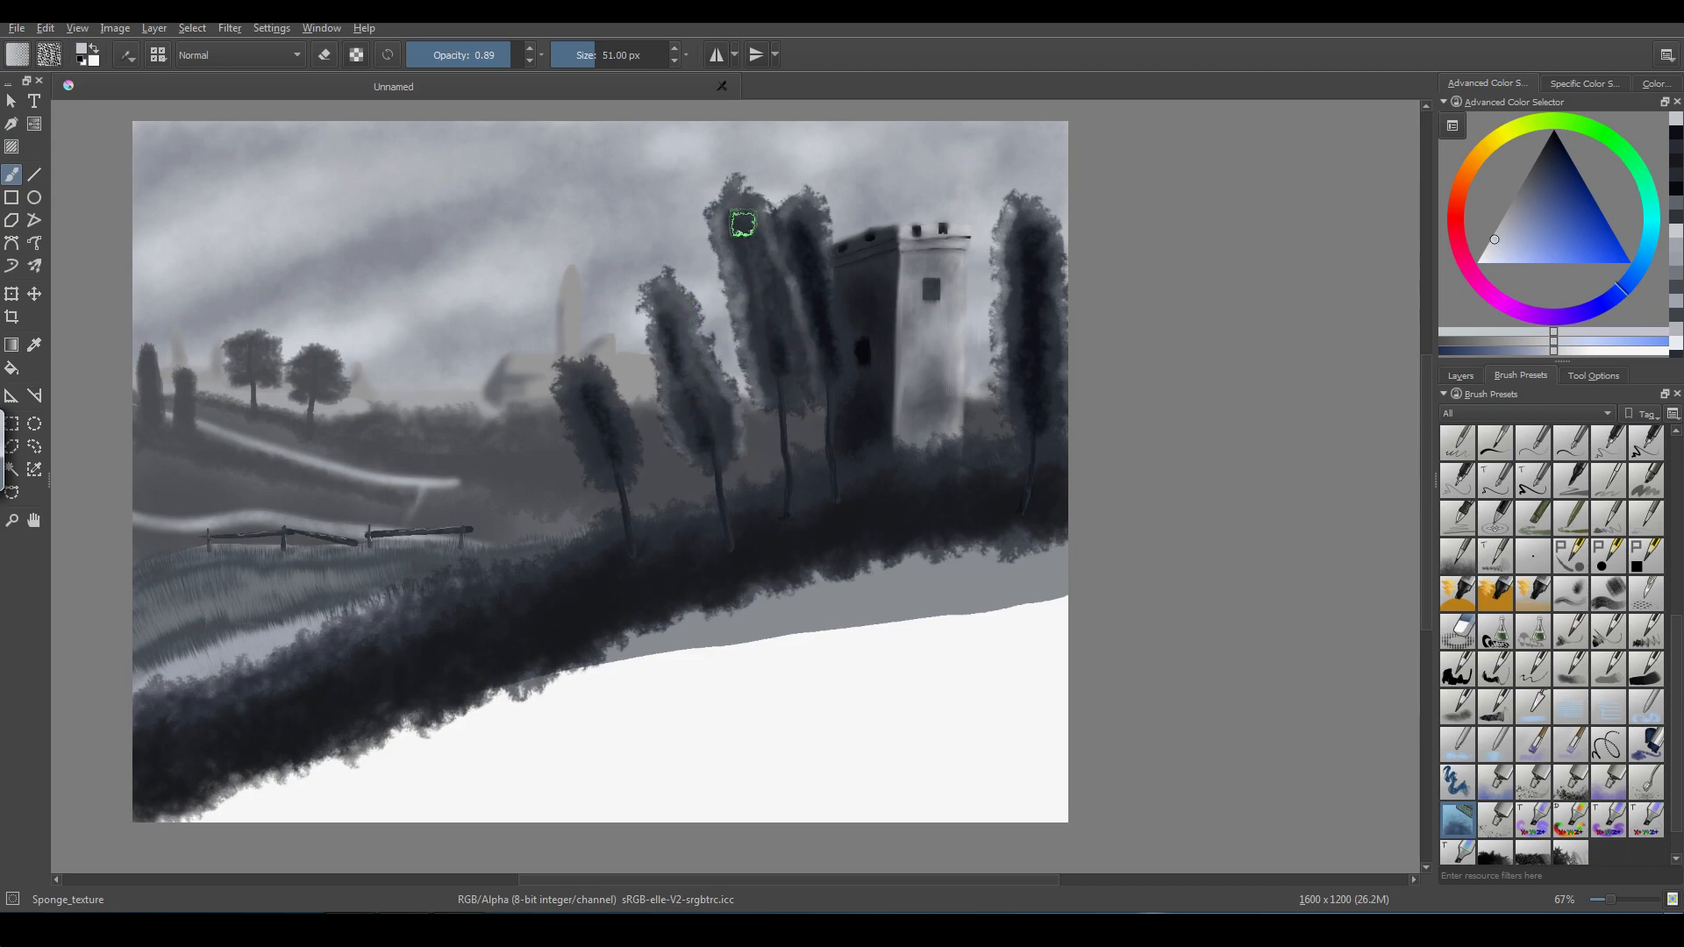
pyautogui.moveTo(742, 224); pyautogui.dragTo(782, 344)
pyautogui.moveTo(805, 237); pyautogui.dragTo(828, 312)
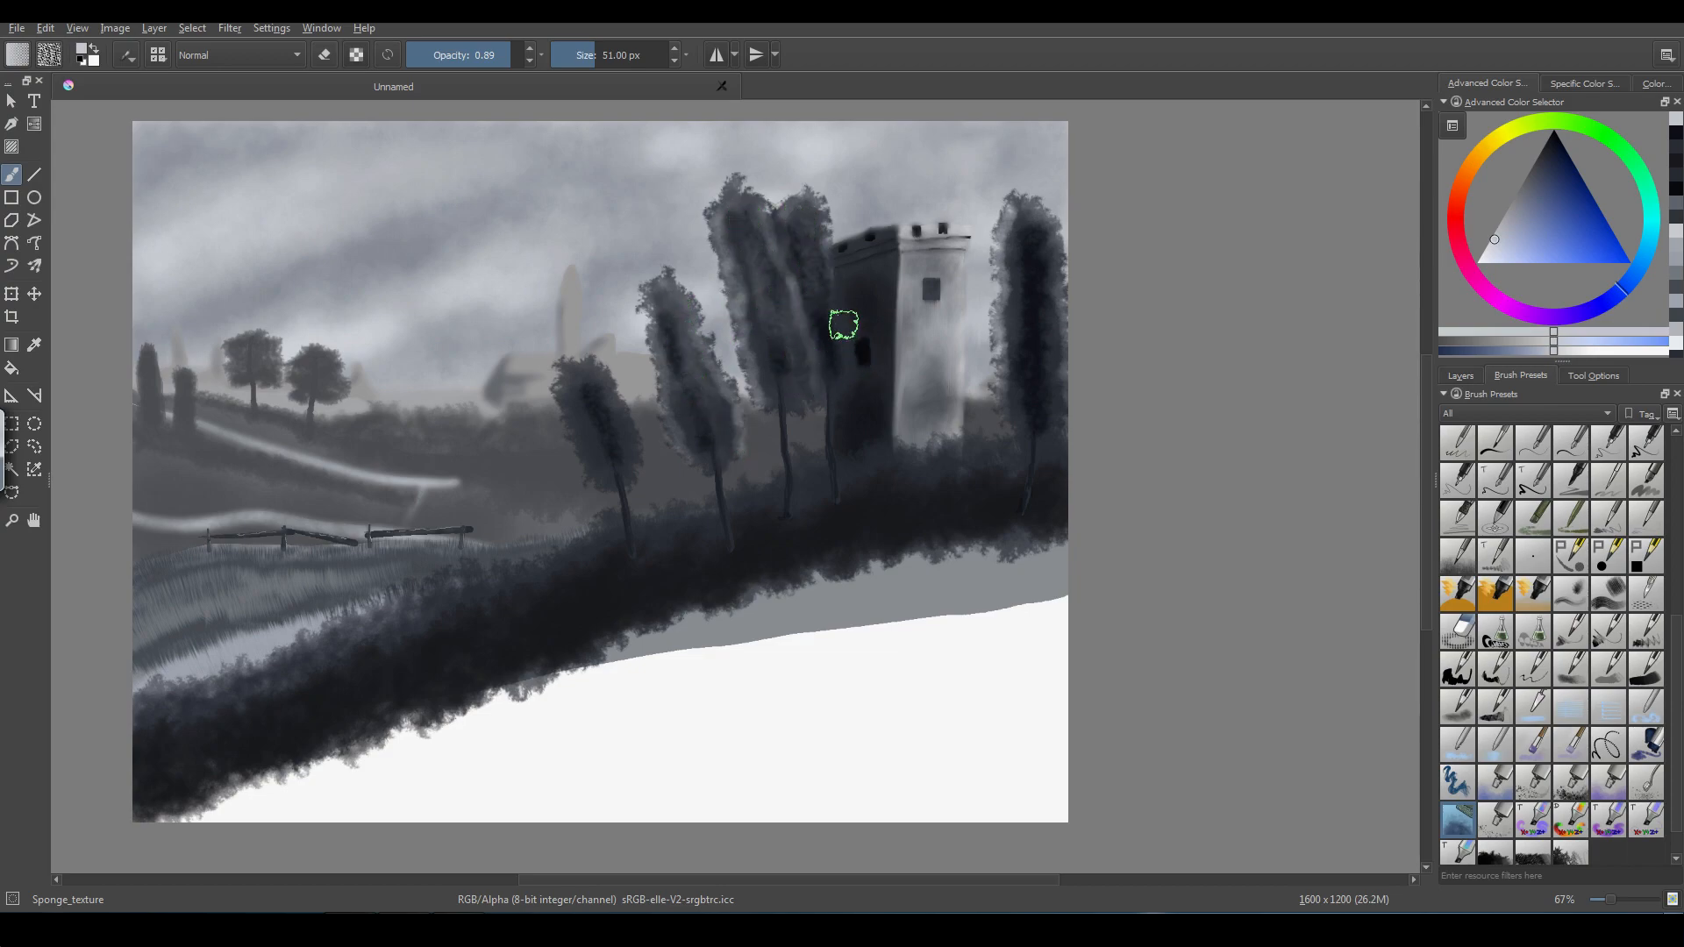
pyautogui.moveTo(1039, 229)
pyautogui.mouseDown()
pyautogui.moveTo(1048, 324)
pyautogui.moveTo(1026, 230)
pyautogui.moveTo(1038, 395)
pyautogui.mouseUp()
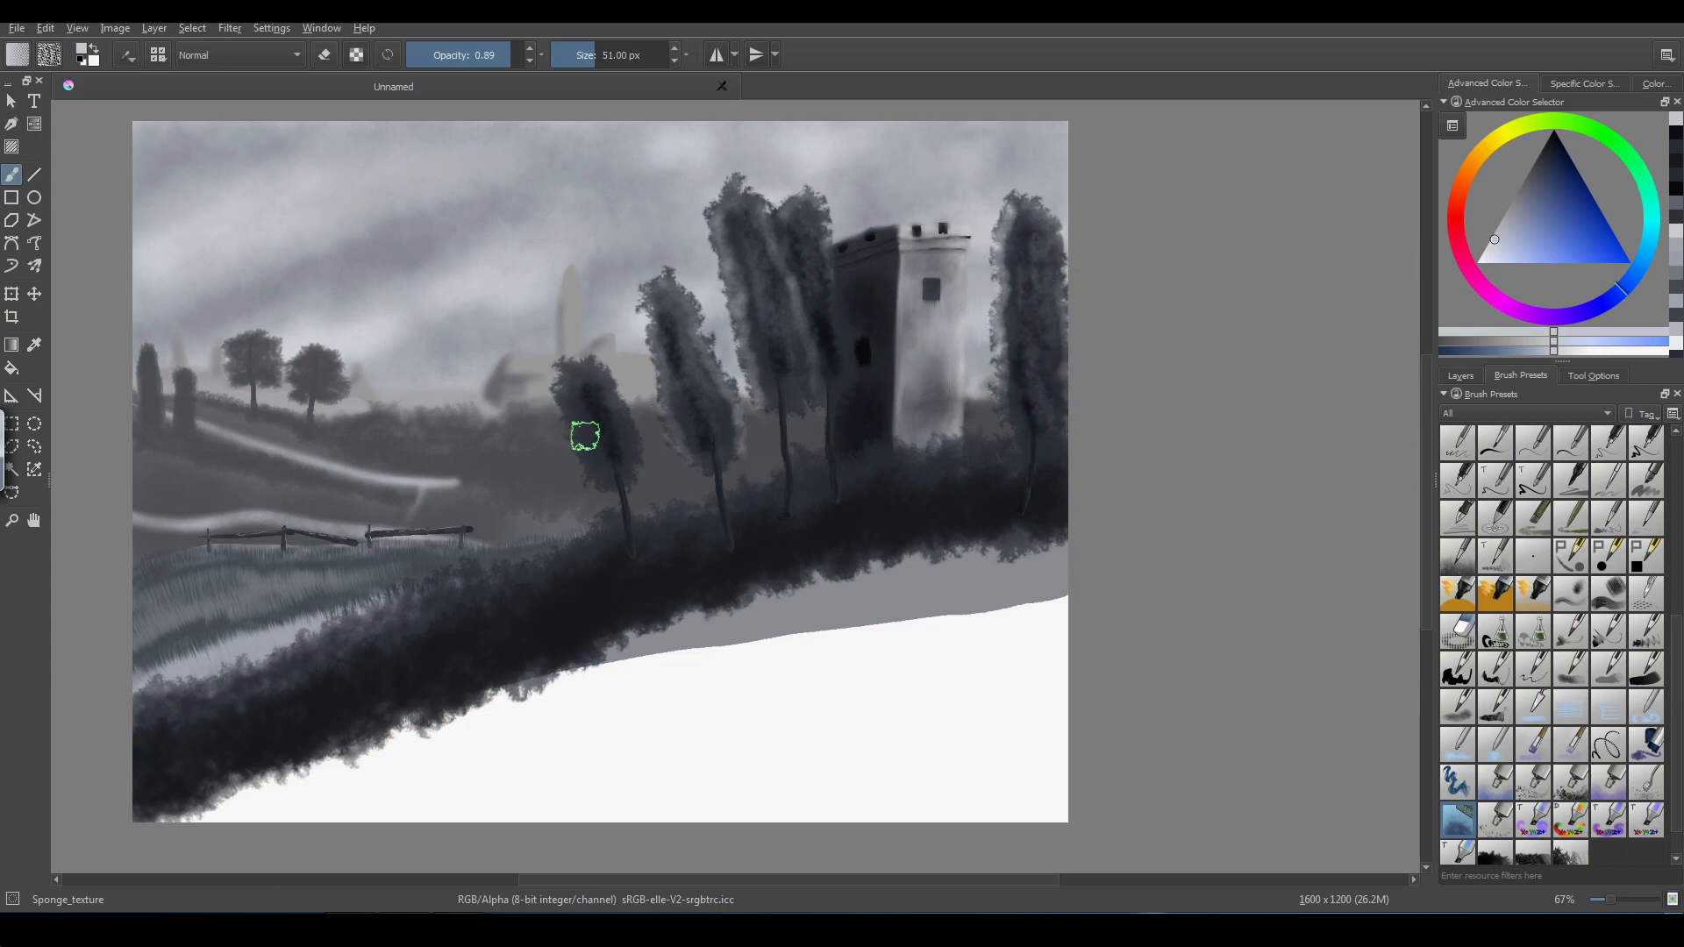
# - Lighten the two leaning trees' foliage with pale dabs and strengthen the highlights on the tall pair and the far tree
pyautogui.moveTo(587, 383)
pyautogui.mouseDown()
pyautogui.moveTo(629, 453)
pyautogui.moveTo(565, 373)
pyautogui.moveTo(627, 467)
pyautogui.moveTo(613, 412)
pyautogui.moveTo(633, 446)
pyautogui.moveTo(583, 435)
pyautogui.moveTo(624, 462)
pyautogui.mouseUp()
pyautogui.moveTo(699, 391); pyautogui.dragTo(729, 429)
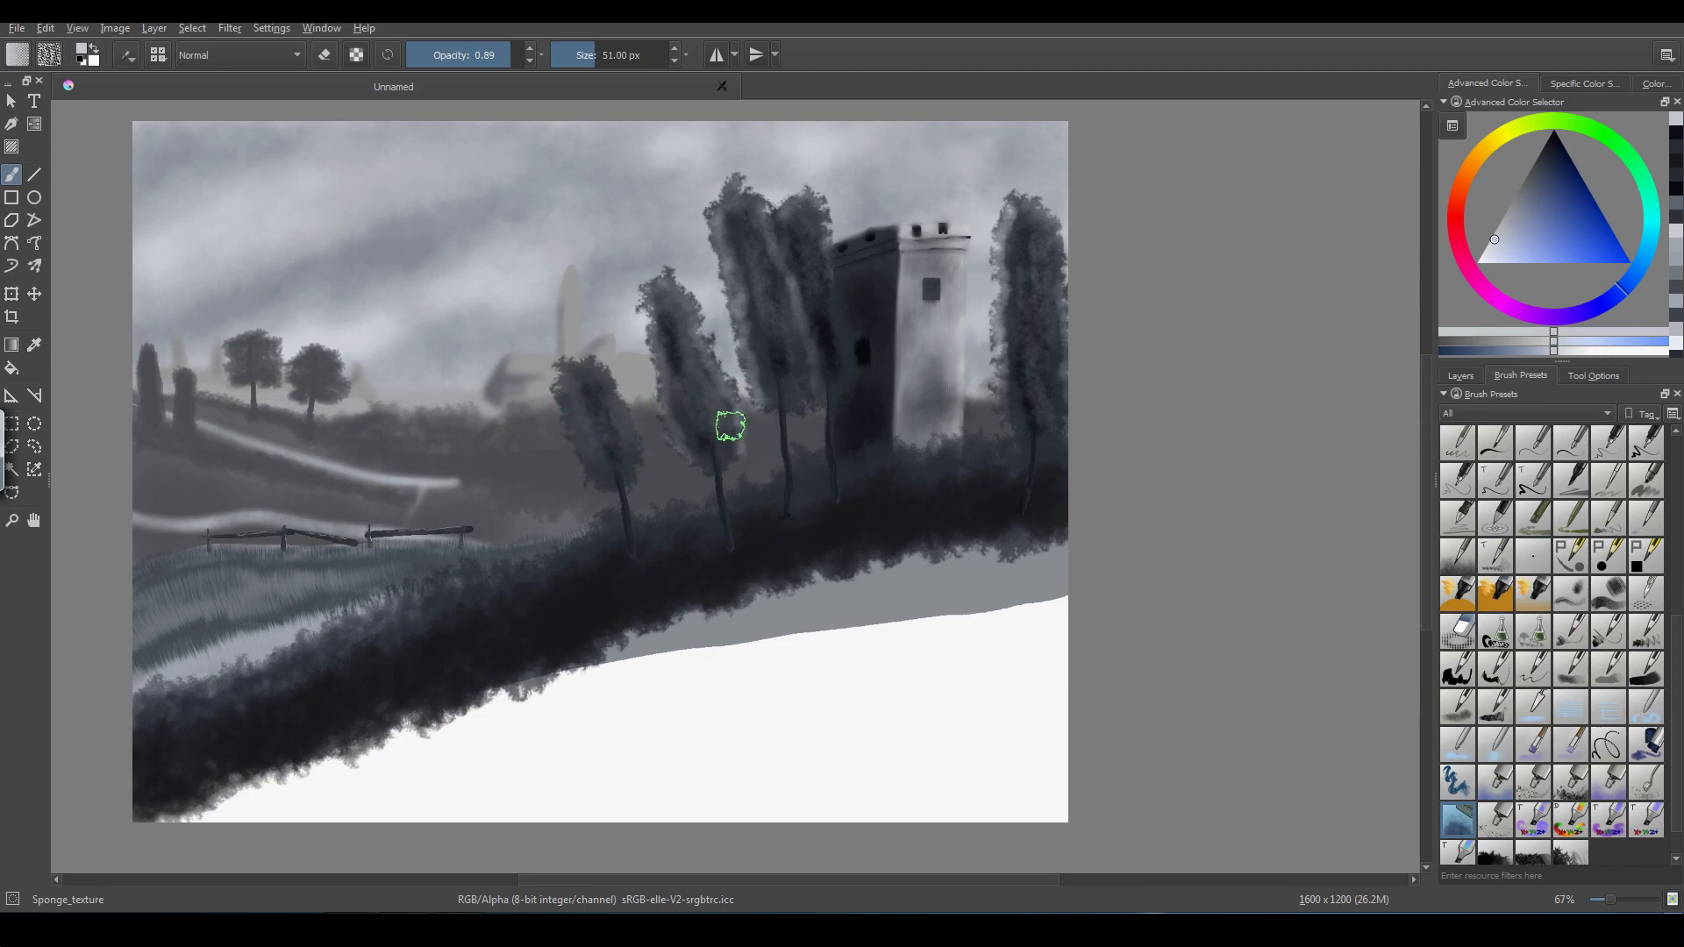
pyautogui.moveTo(662, 321); pyautogui.dragTo(721, 432)
pyautogui.moveTo(790, 346)
pyautogui.mouseDown()
pyautogui.moveTo(781, 369)
pyautogui.moveTo(789, 350)
pyautogui.mouseUp()
pyautogui.moveTo(743, 240)
pyautogui.mouseDown()
pyautogui.moveTo(786, 312)
pyautogui.moveTo(771, 286)
pyautogui.moveTo(804, 286)
pyautogui.moveTo(837, 360)
pyautogui.mouseUp()
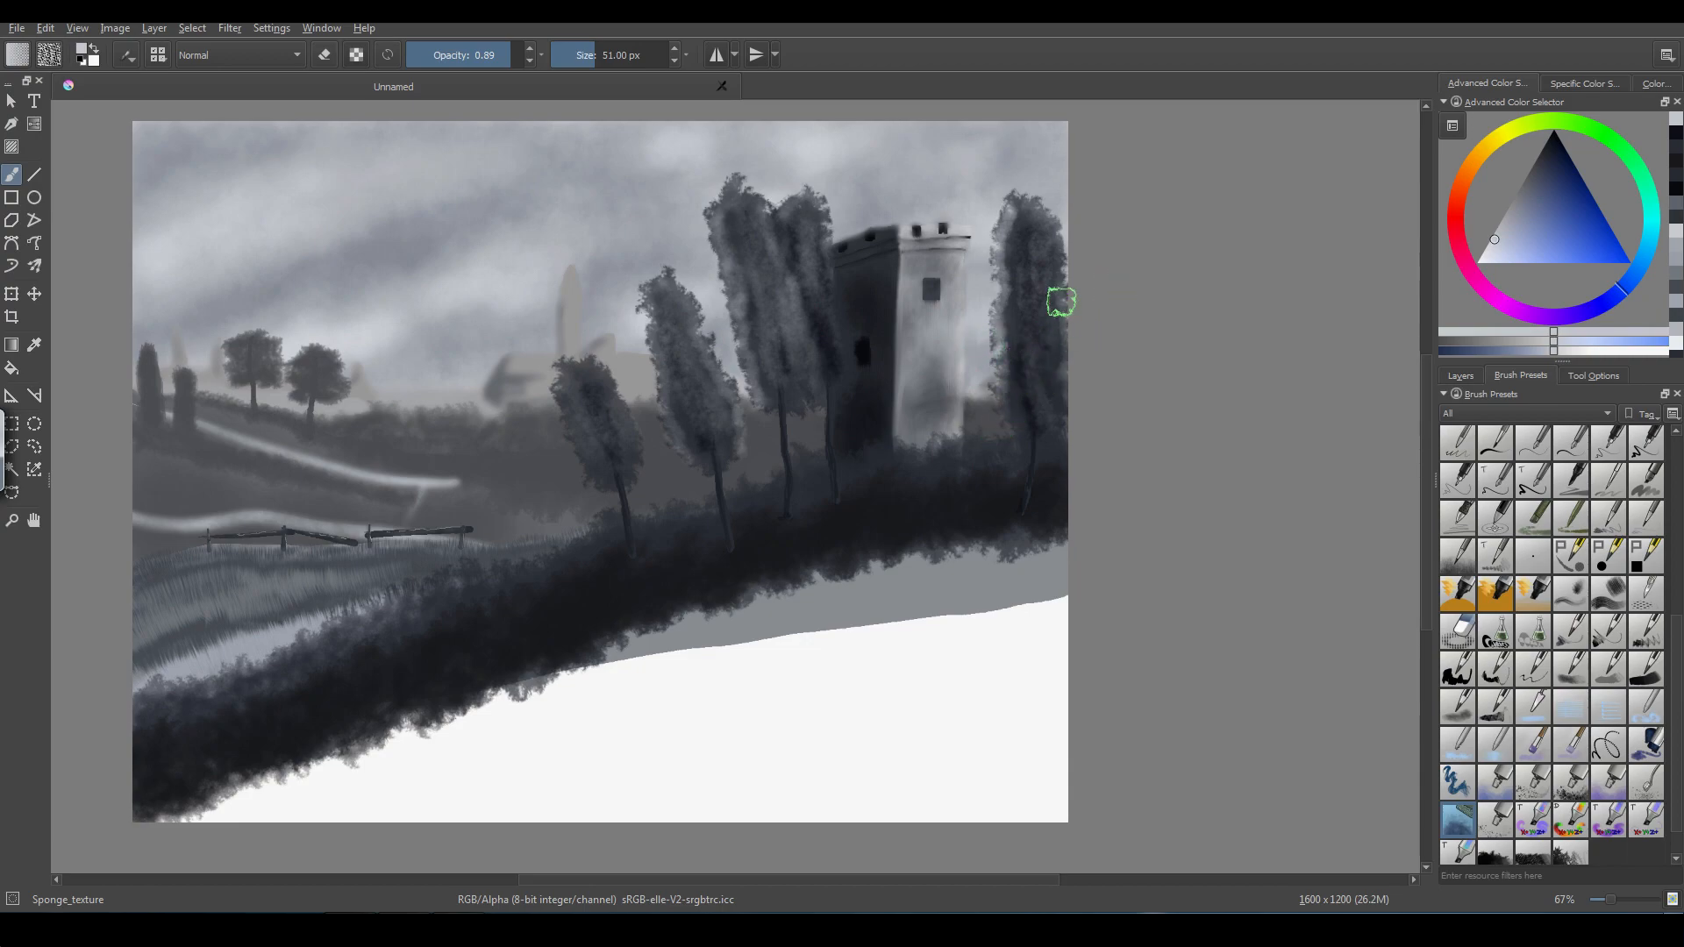
pyautogui.moveTo(1045, 238)
pyautogui.mouseDown()
pyautogui.moveTo(1053, 401)
pyautogui.moveTo(1044, 227)
pyautogui.moveTo(1036, 358)
pyautogui.mouseUp()
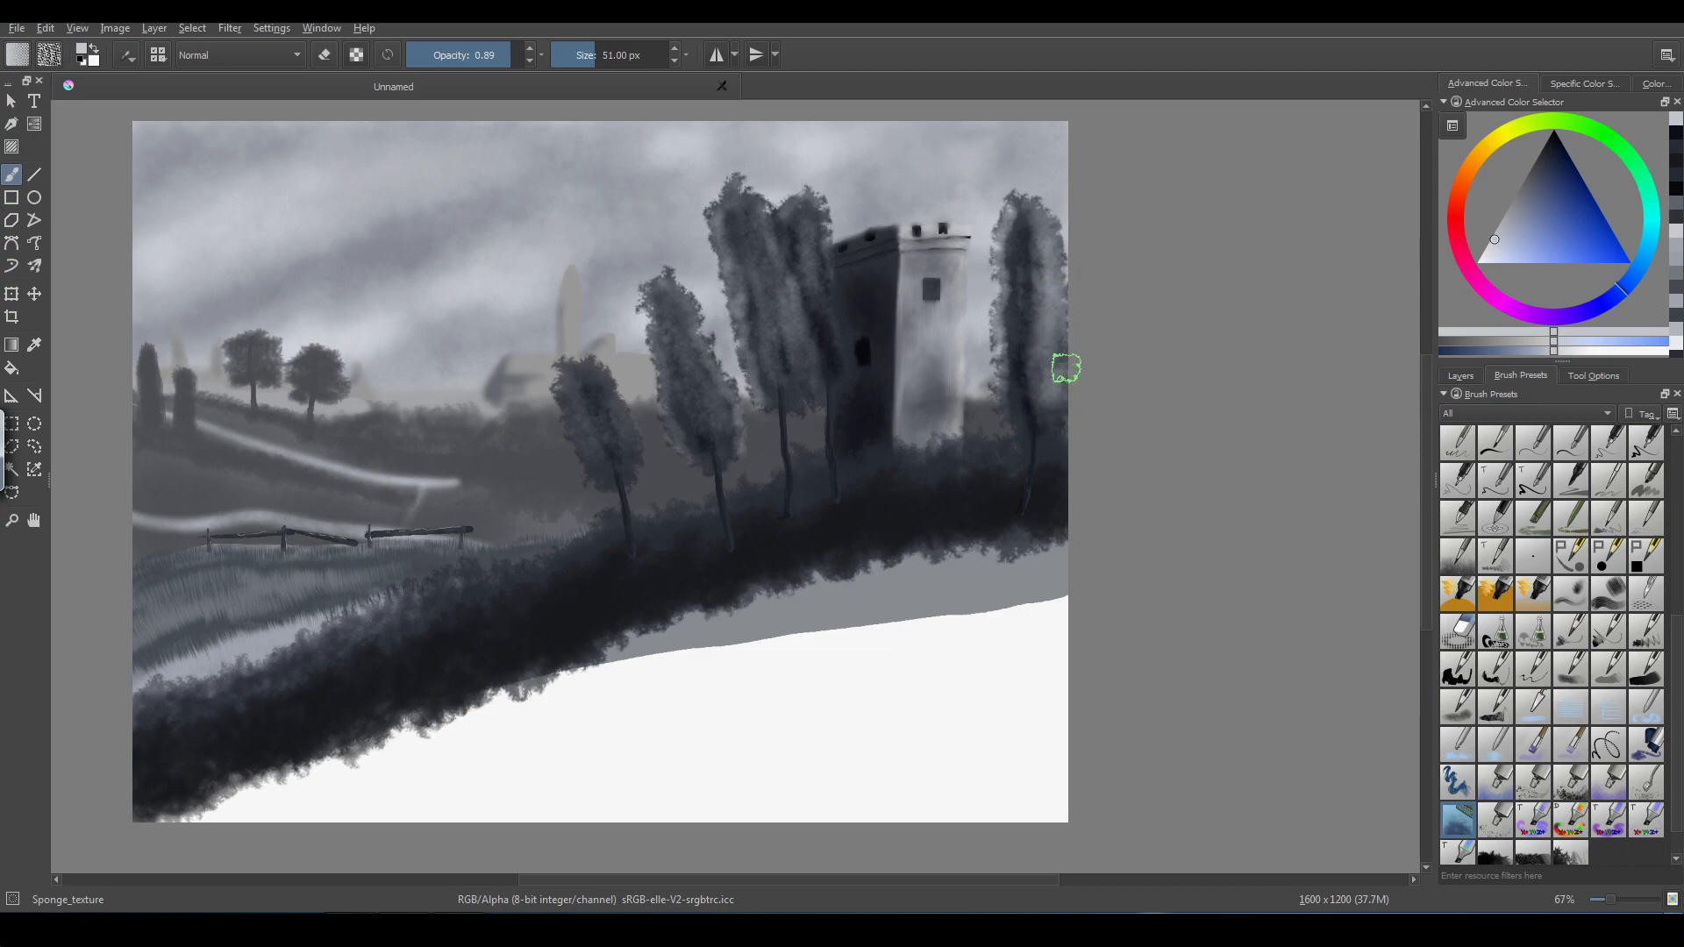
# - Shade the outer edge of the tower's light face in near-black with Sponge_texture at 47 px
pyautogui.click(1551, 145)
pyautogui.moveTo(956, 319)
pyautogui.mouseDown()
pyautogui.moveTo(947, 253)
pyautogui.moveTo(952, 434)
pyautogui.moveTo(944, 253)
pyautogui.moveTo(954, 442)
pyautogui.moveTo(959, 374)
pyautogui.moveTo(949, 257)
pyautogui.moveTo(957, 392)
pyautogui.moveTo(952, 441)
pyautogui.moveTo(940, 432)
pyautogui.moveTo(945, 310)
pyautogui.moveTo(957, 450)
pyautogui.mouseUp()
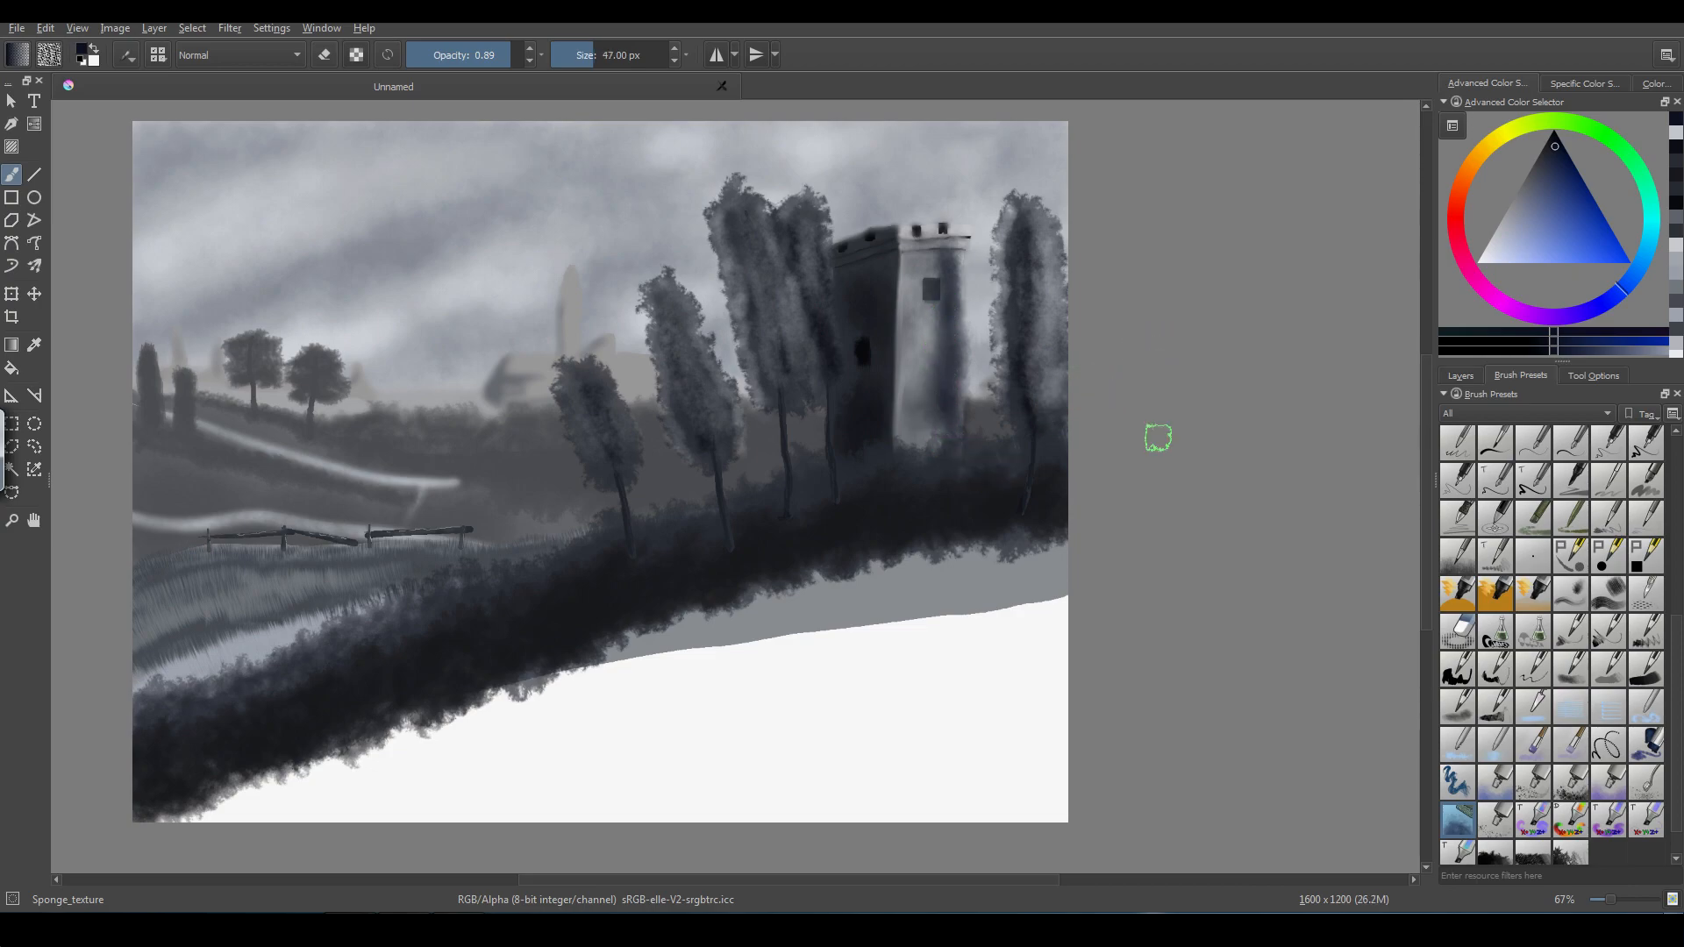
pyautogui.press('[')
# - Paint a pale blue-grey band of grass along the slope below the bushes with Texture_hair at 263 px
pyautogui.scroll(-1, 1677, 785)
pyautogui.click(1505, 851)
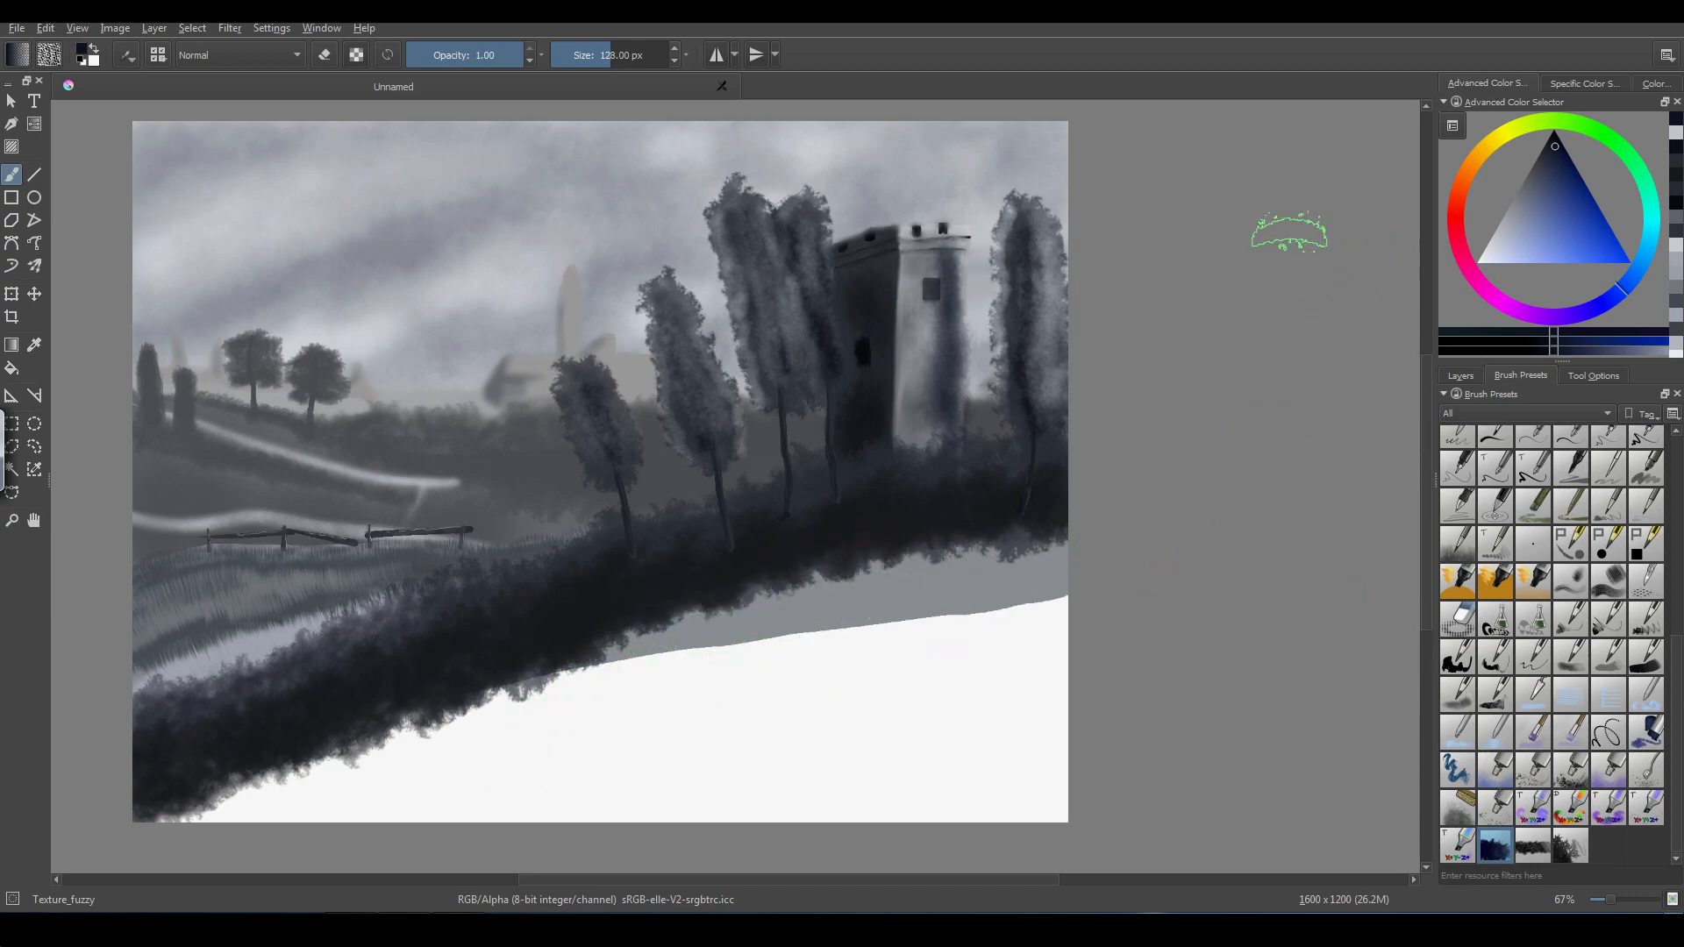
pyautogui.moveTo(1502, 249); pyautogui.dragTo(1496, 240)
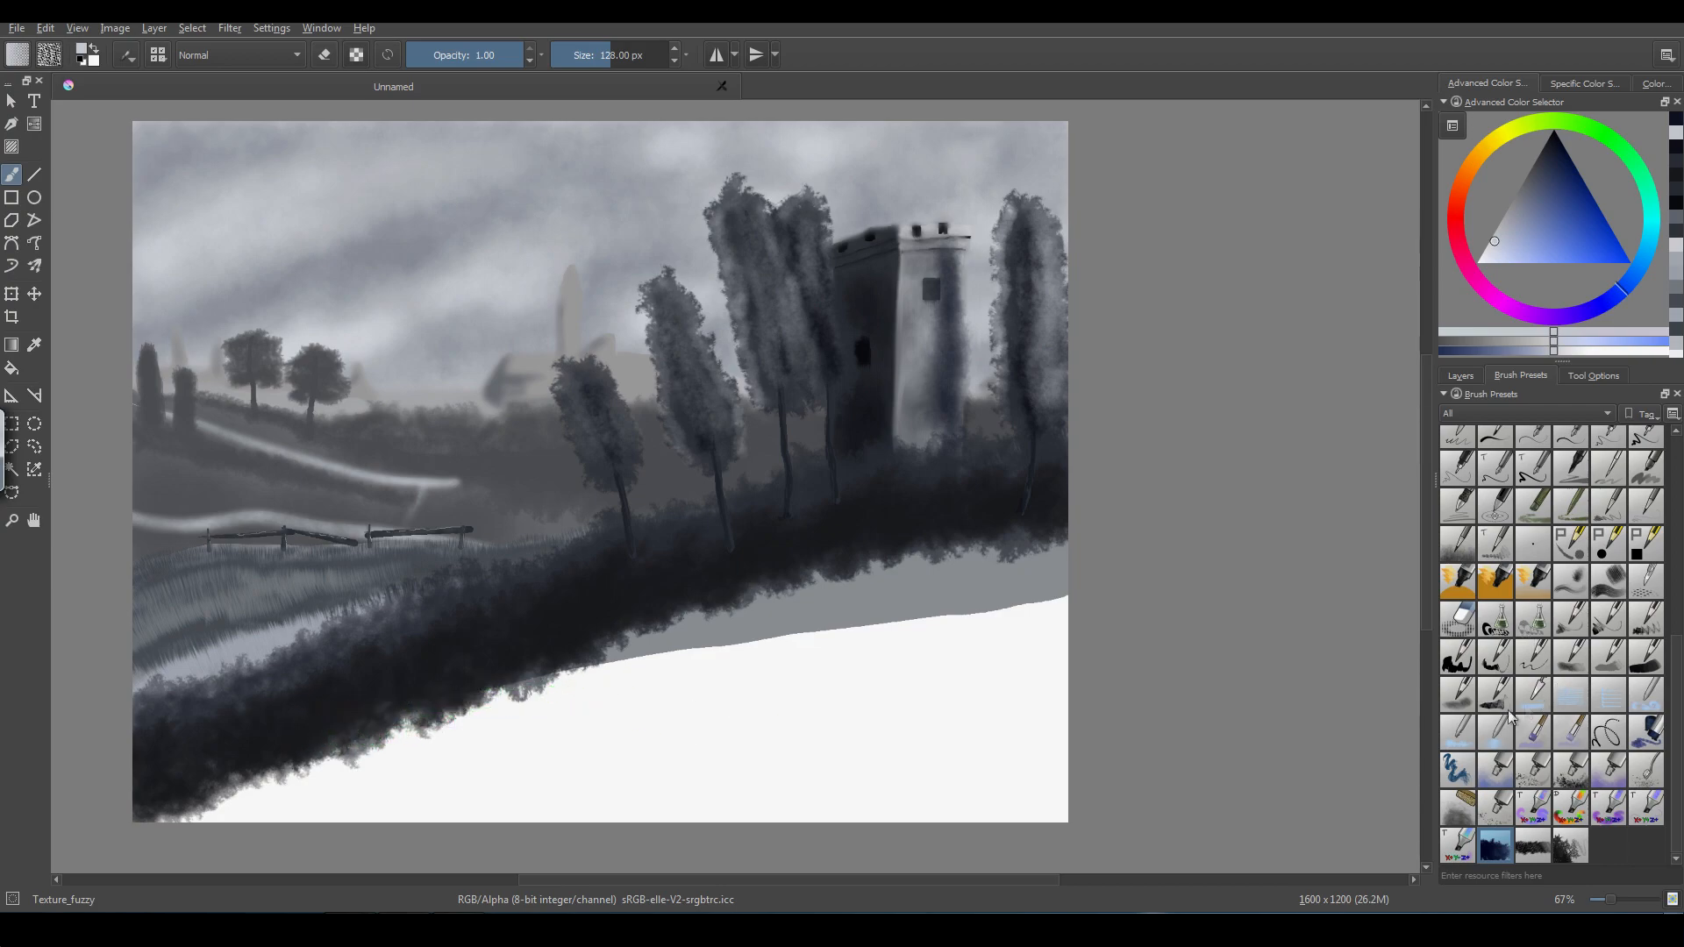
pyautogui.click(1538, 844)
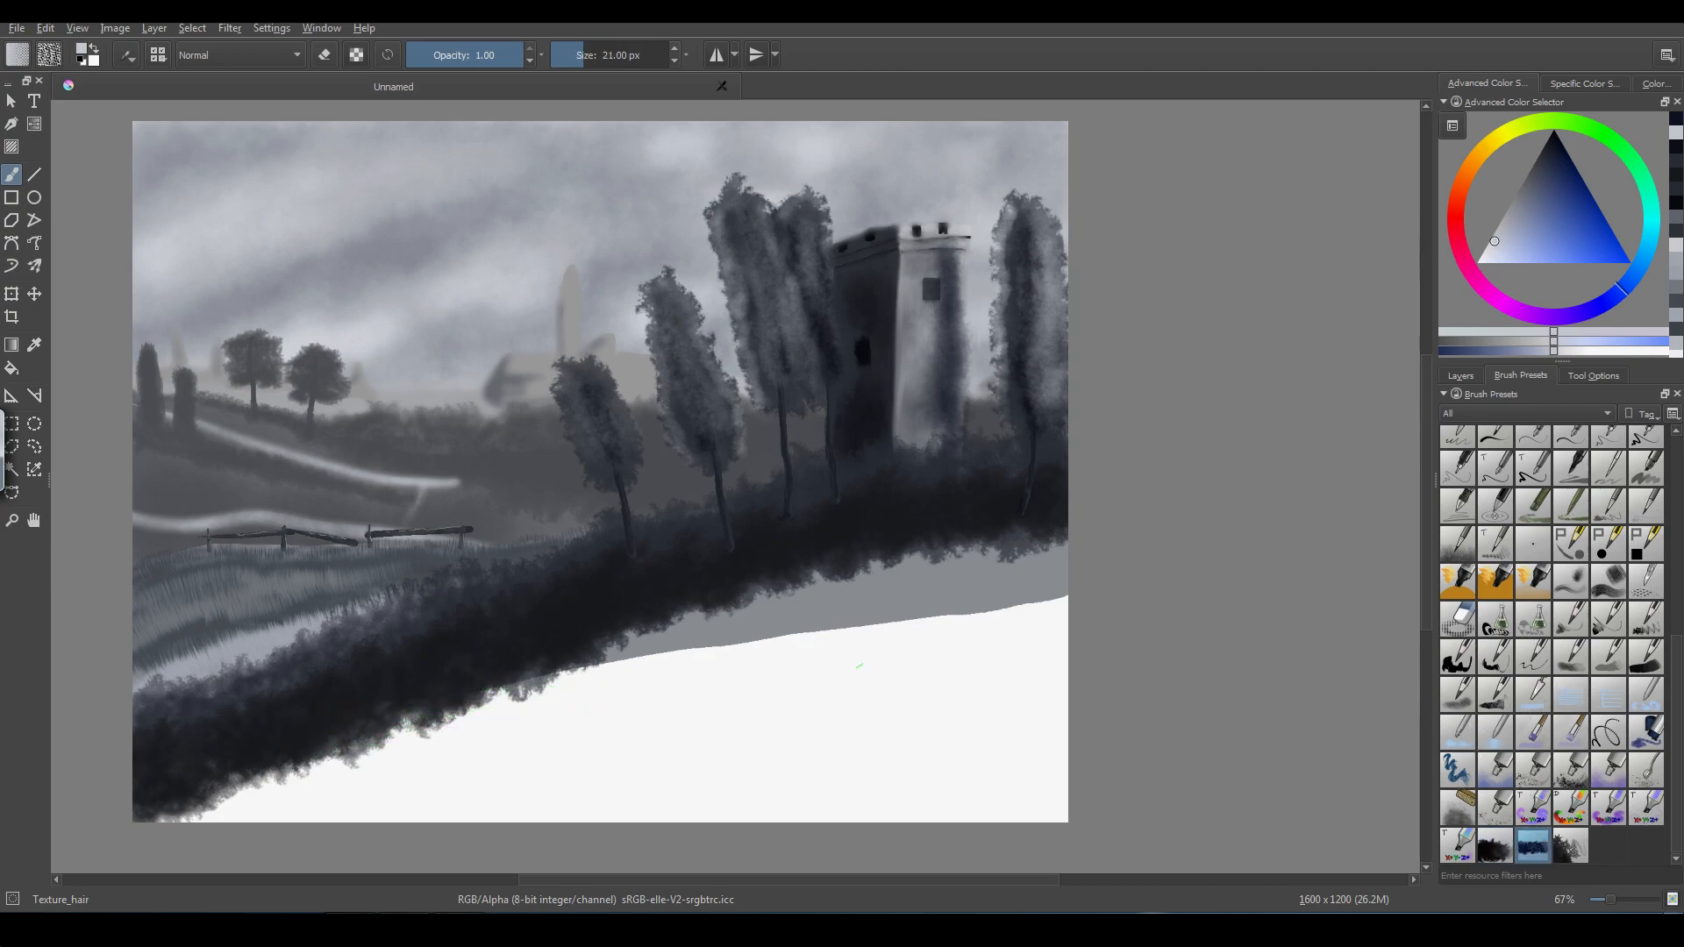
pyautogui.press(']')
pyautogui.press(']')
pyautogui.press(']')
pyautogui.press(']')
pyautogui.press(']')
pyautogui.press(']')
pyautogui.press(']')
pyautogui.press(']')
pyautogui.press(']')
pyautogui.press(']')
pyautogui.press(']')
pyautogui.press(']')
pyautogui.press(']')
pyautogui.press(']')
pyautogui.press(']')
pyautogui.press(']')
pyautogui.press(']')
pyautogui.press(']')
pyautogui.press(']')
pyautogui.press(']')
pyautogui.press('[')
pyautogui.moveTo(267, 794)
pyautogui.mouseDown()
pyautogui.moveTo(324, 790)
pyautogui.moveTo(231, 822)
pyautogui.moveTo(308, 775)
pyautogui.mouseUp()
pyautogui.moveTo(340, 777)
pyautogui.mouseDown()
pyautogui.moveTo(532, 688)
pyautogui.moveTo(535, 704)
pyautogui.moveTo(467, 730)
pyautogui.moveTo(874, 584)
pyautogui.moveTo(559, 700)
pyautogui.moveTo(746, 606)
pyautogui.mouseUp()
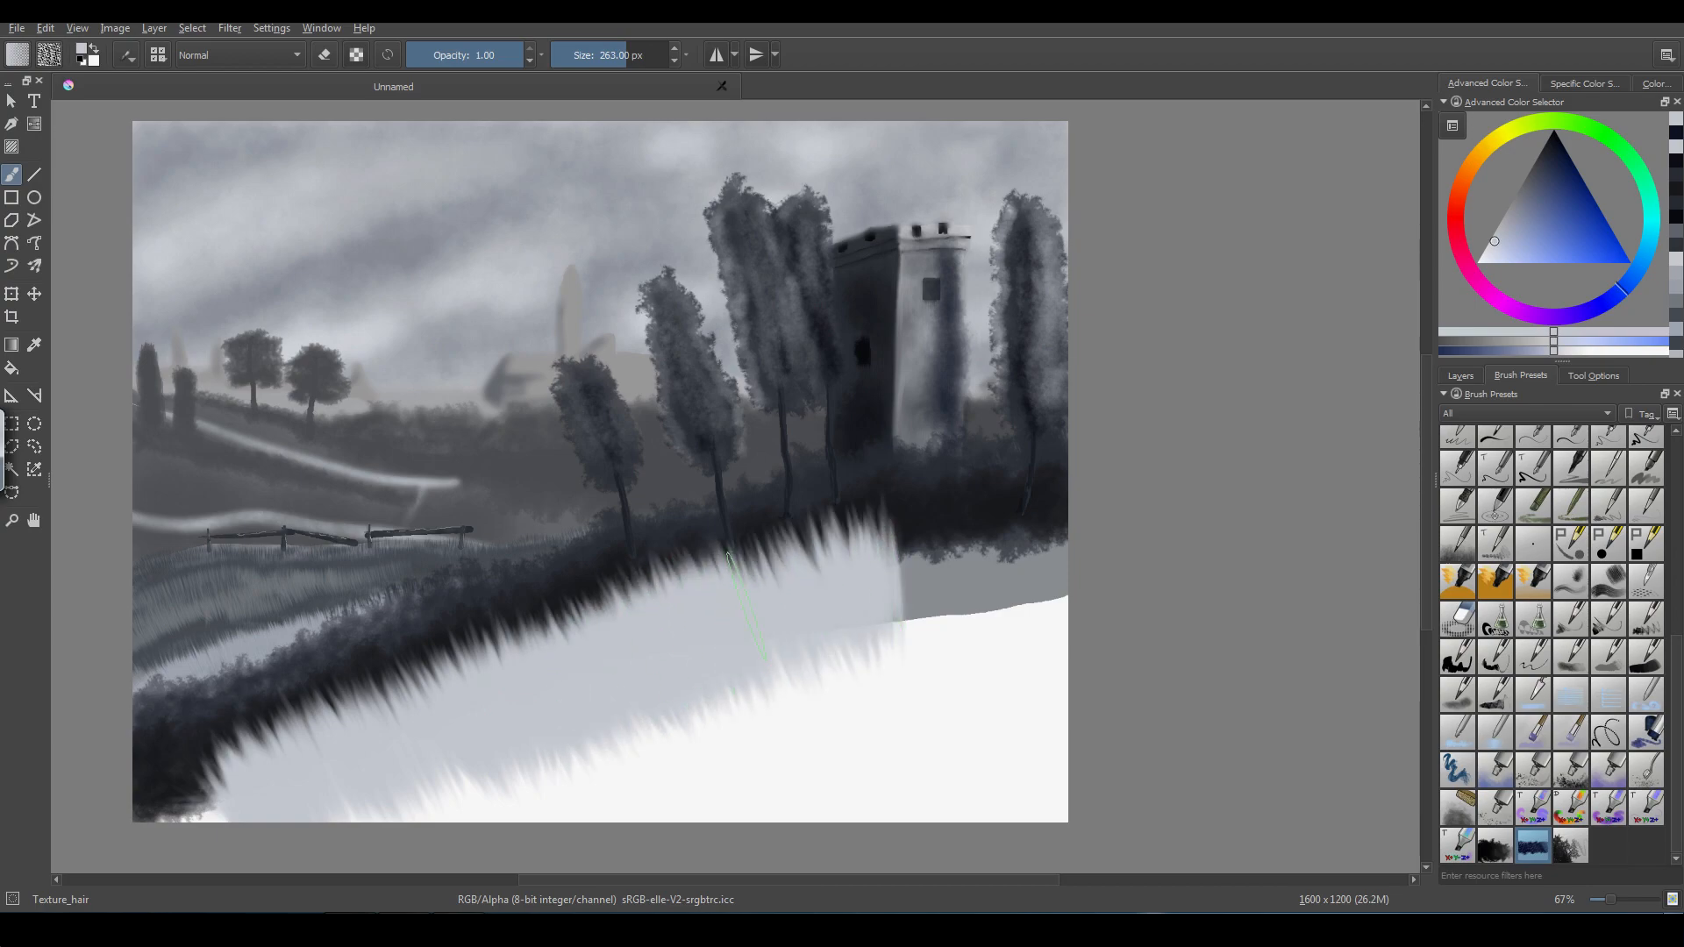
pyautogui.moveTo(634, 666)
pyautogui.mouseDown()
pyautogui.moveTo(778, 593)
pyautogui.moveTo(1056, 522)
pyautogui.mouseUp()
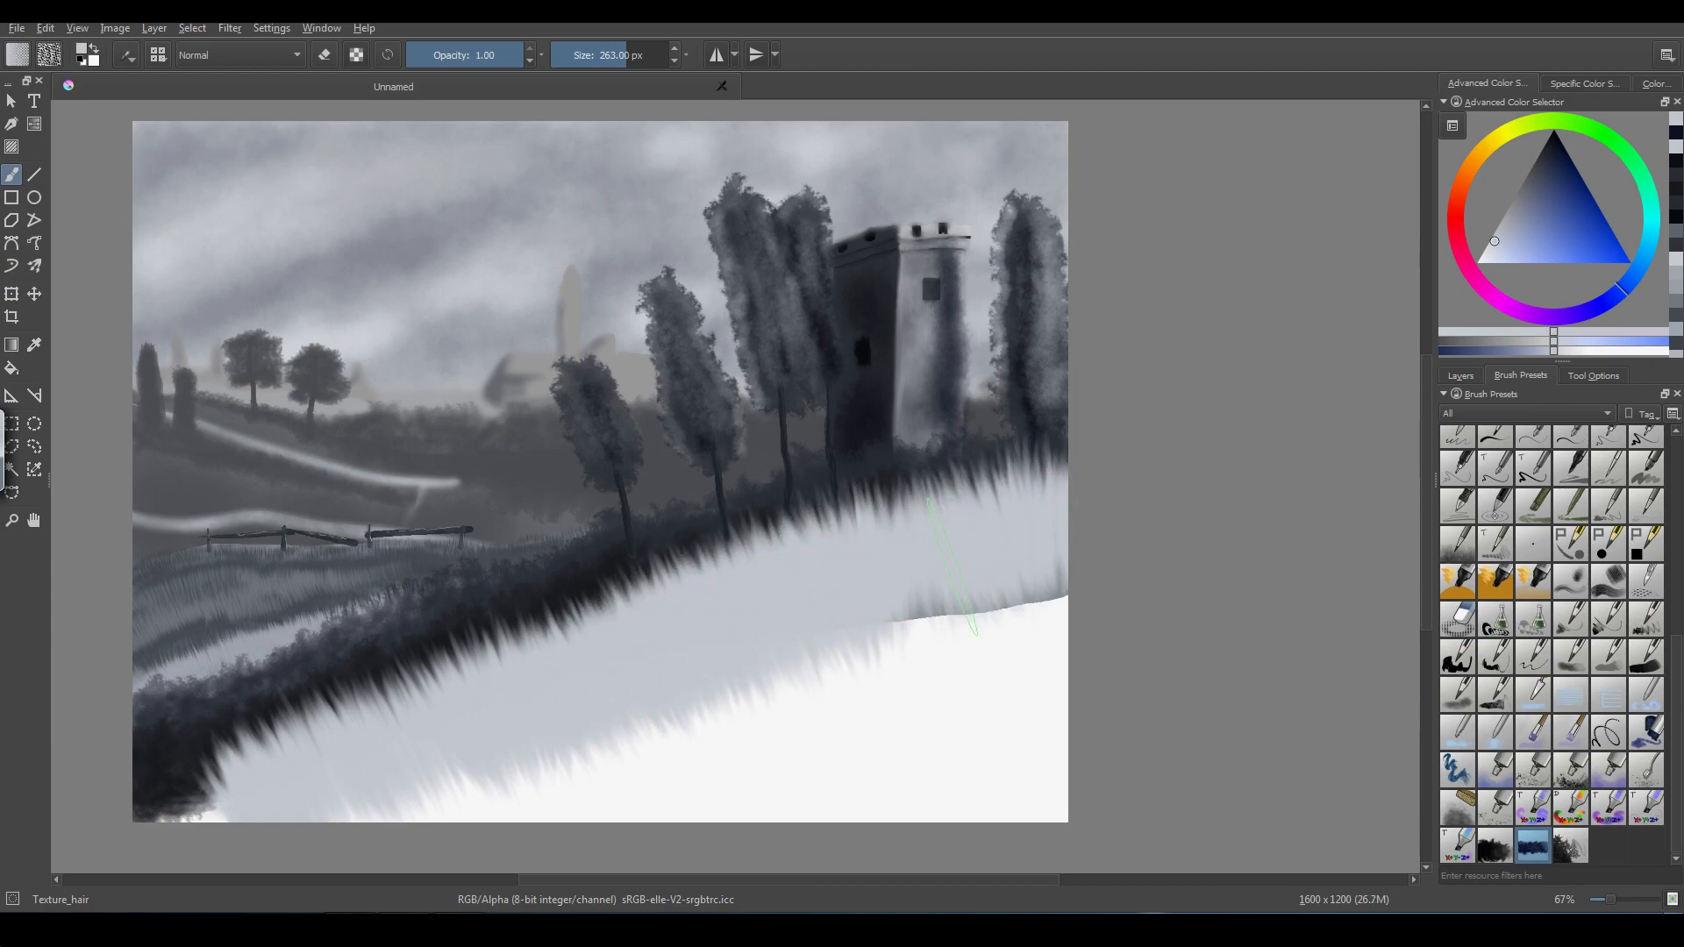
# - Fill the rest of the foreground slope with pale blue-grey and soften the grass edge along the dark bushes with Texture_fuzzy
pyautogui.moveTo(952, 567)
pyautogui.mouseDown()
pyautogui.moveTo(561, 754)
pyautogui.moveTo(244, 822)
pyautogui.mouseUp()
pyautogui.moveTo(496, 762)
pyautogui.mouseDown()
pyautogui.moveTo(803, 657)
pyautogui.moveTo(689, 731)
pyautogui.moveTo(997, 639)
pyautogui.moveTo(1048, 602)
pyautogui.moveTo(1052, 644)
pyautogui.moveTo(995, 776)
pyautogui.moveTo(1044, 782)
pyautogui.moveTo(1042, 713)
pyautogui.moveTo(894, 784)
pyautogui.moveTo(902, 742)
pyautogui.moveTo(808, 780)
pyautogui.moveTo(579, 809)
pyautogui.mouseUp()
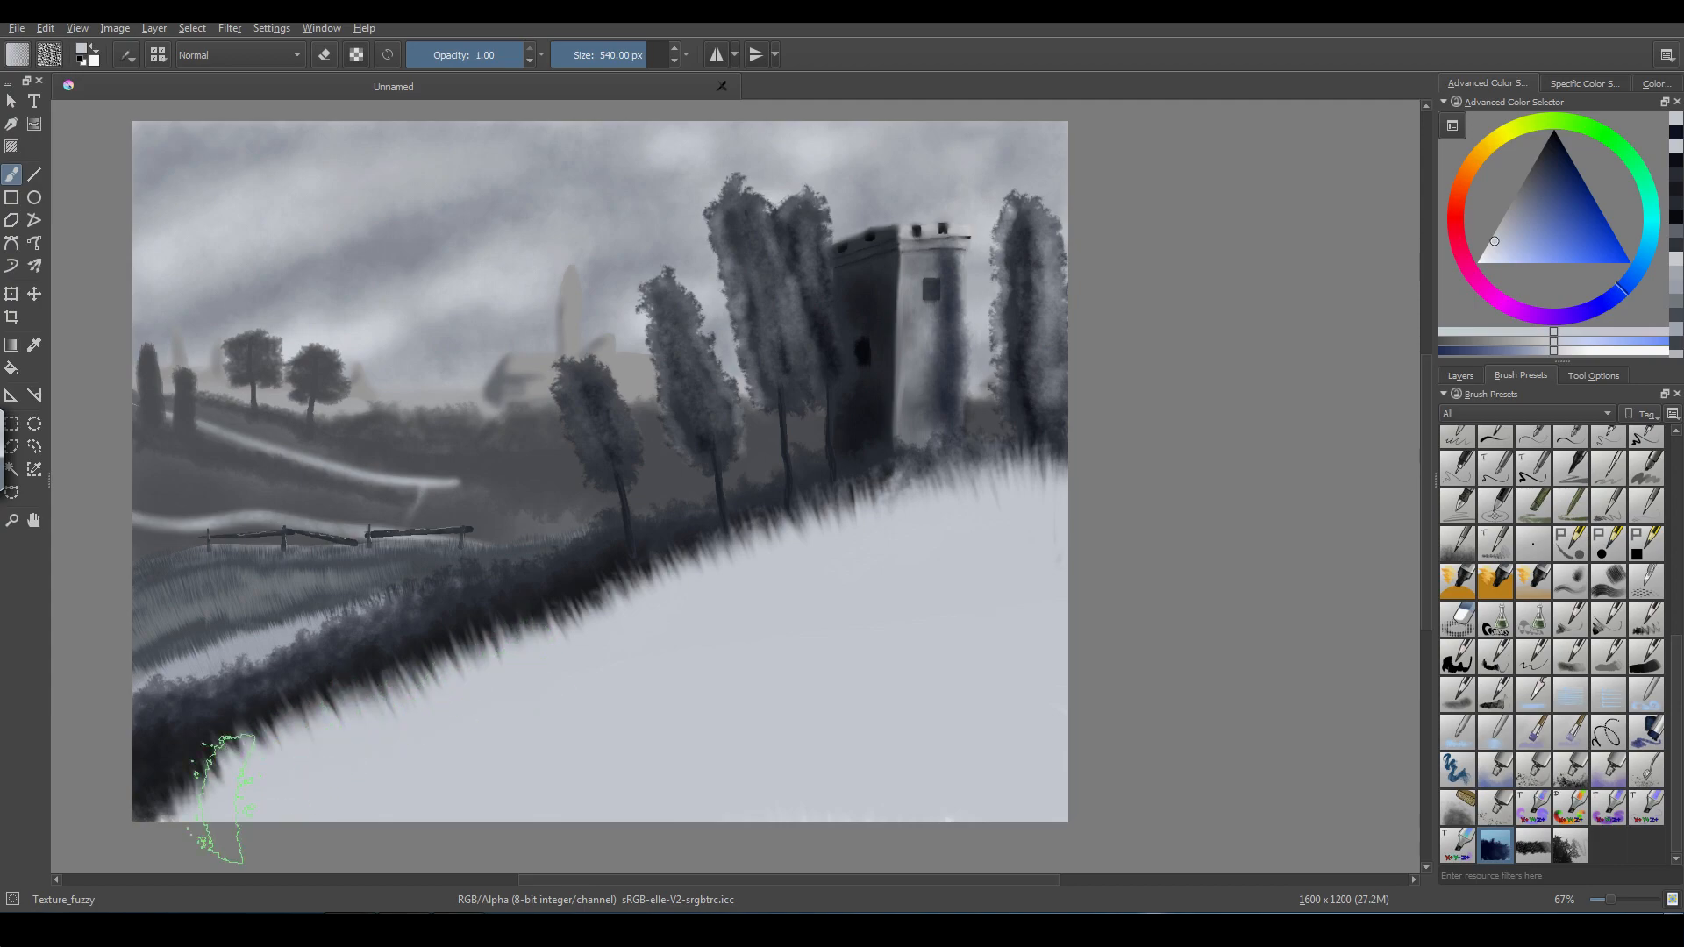
pyautogui.moveTo(517, 647); pyautogui.dragTo(472, 669)
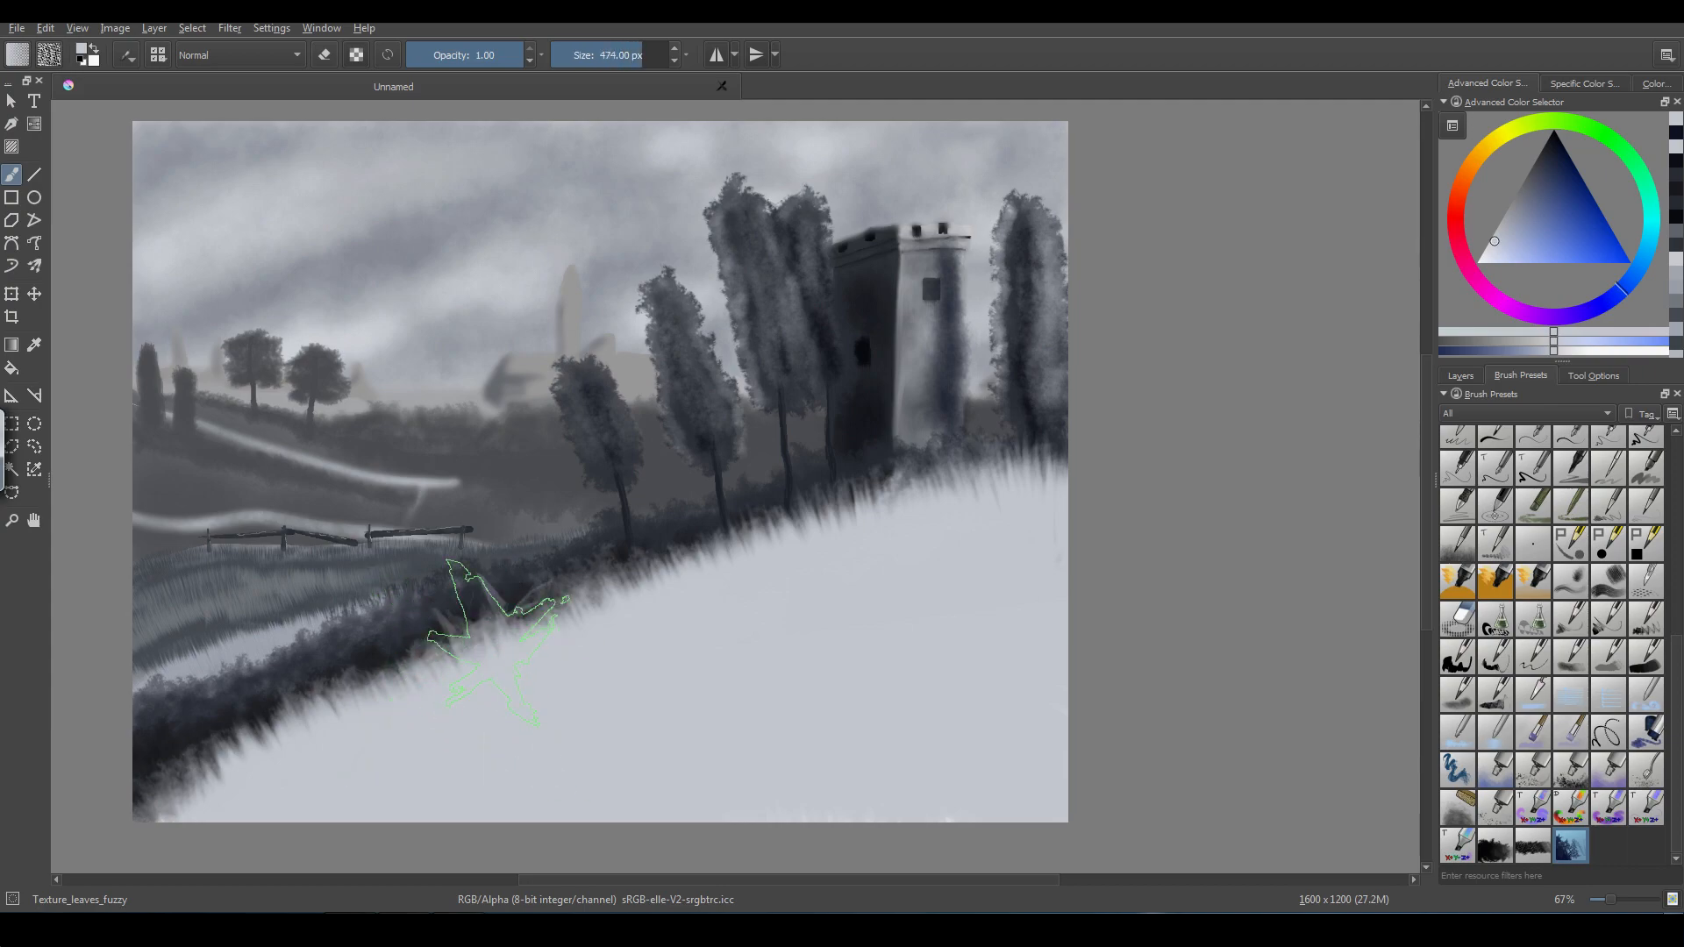
pyautogui.moveTo(499, 643); pyautogui.dragTo(473, 605)
pyautogui.hotkey('ctrl', 'z')
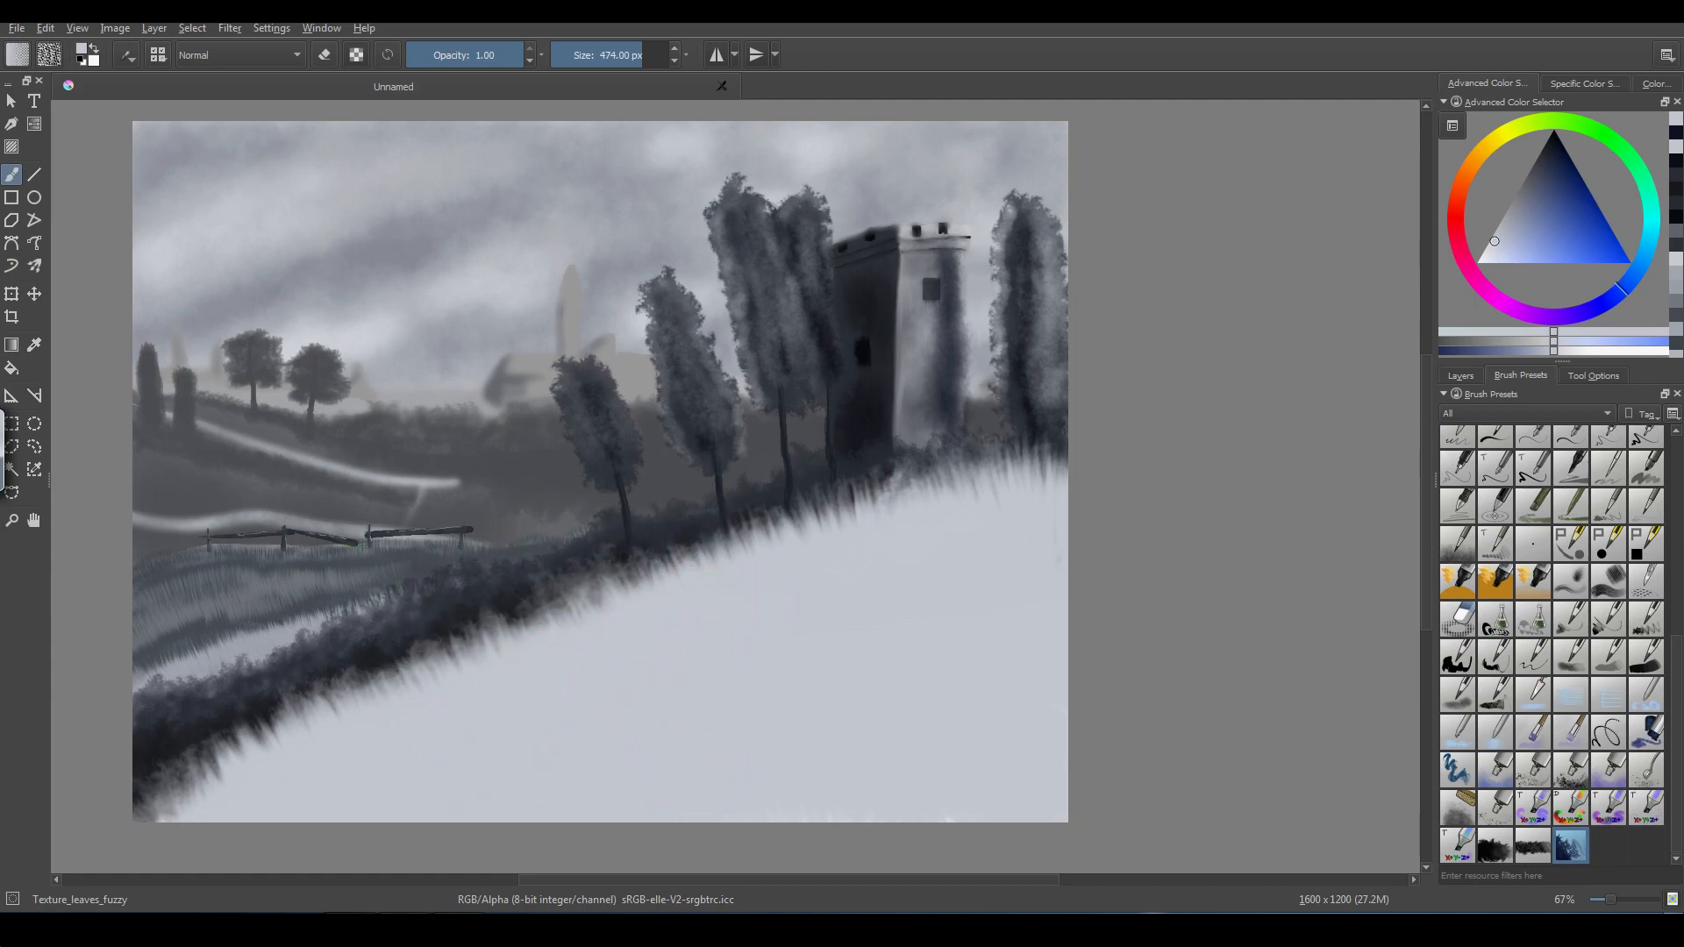
pyautogui.click(456, 693)
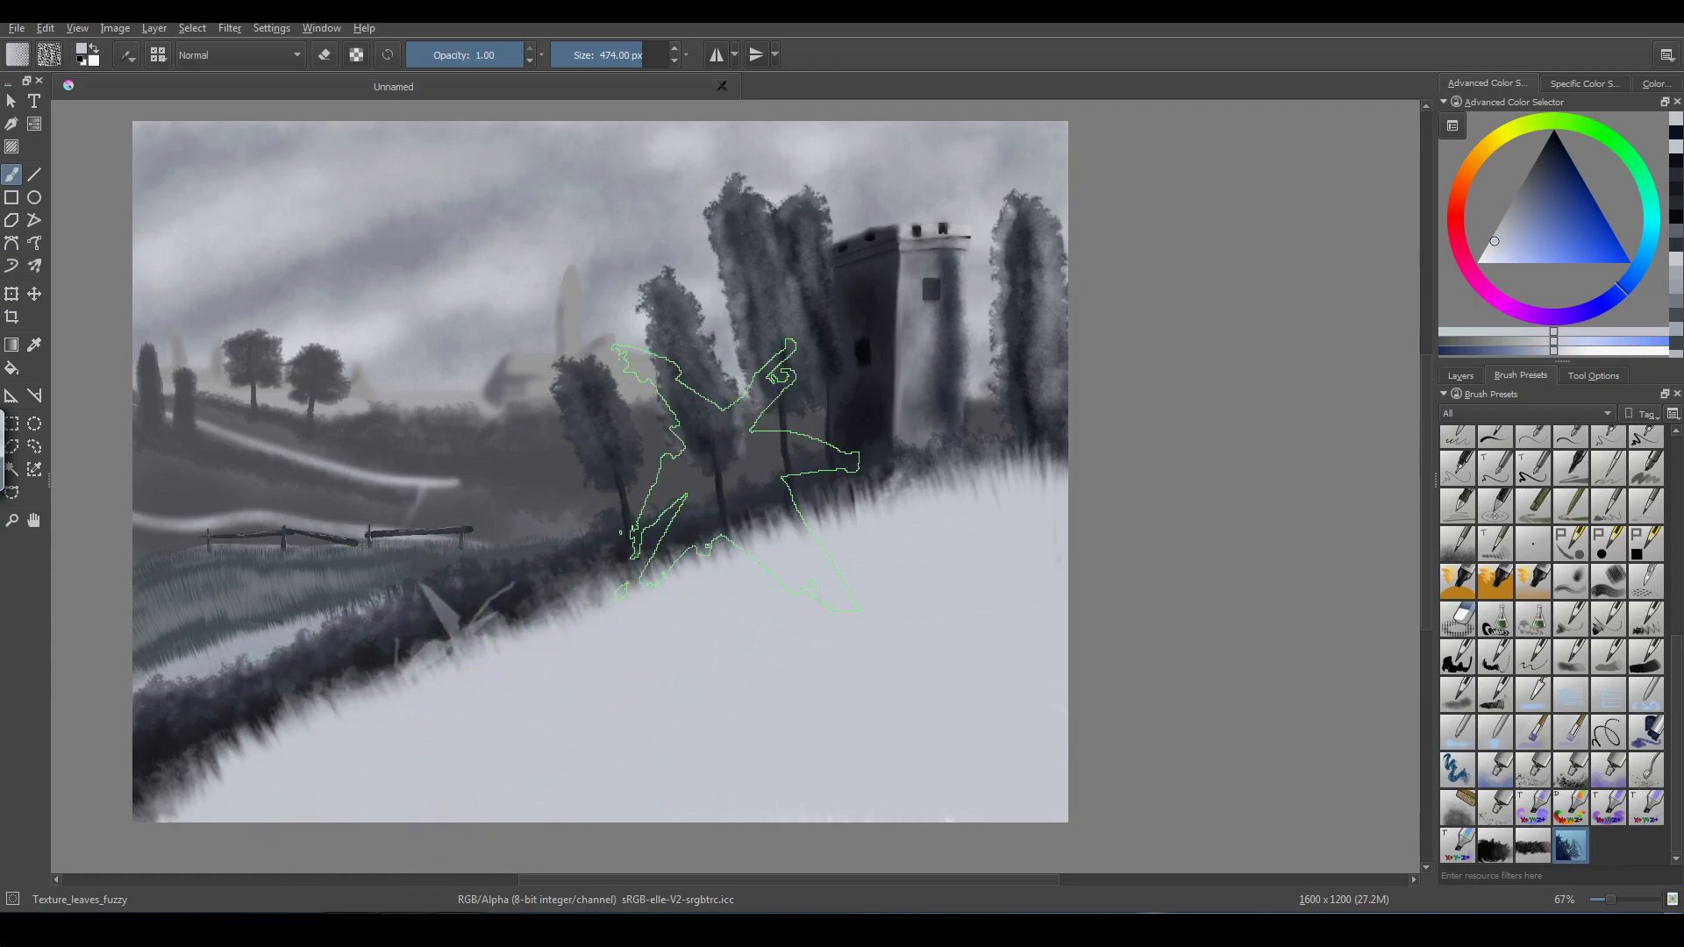
pyautogui.hotkey('ctrl', 'z')
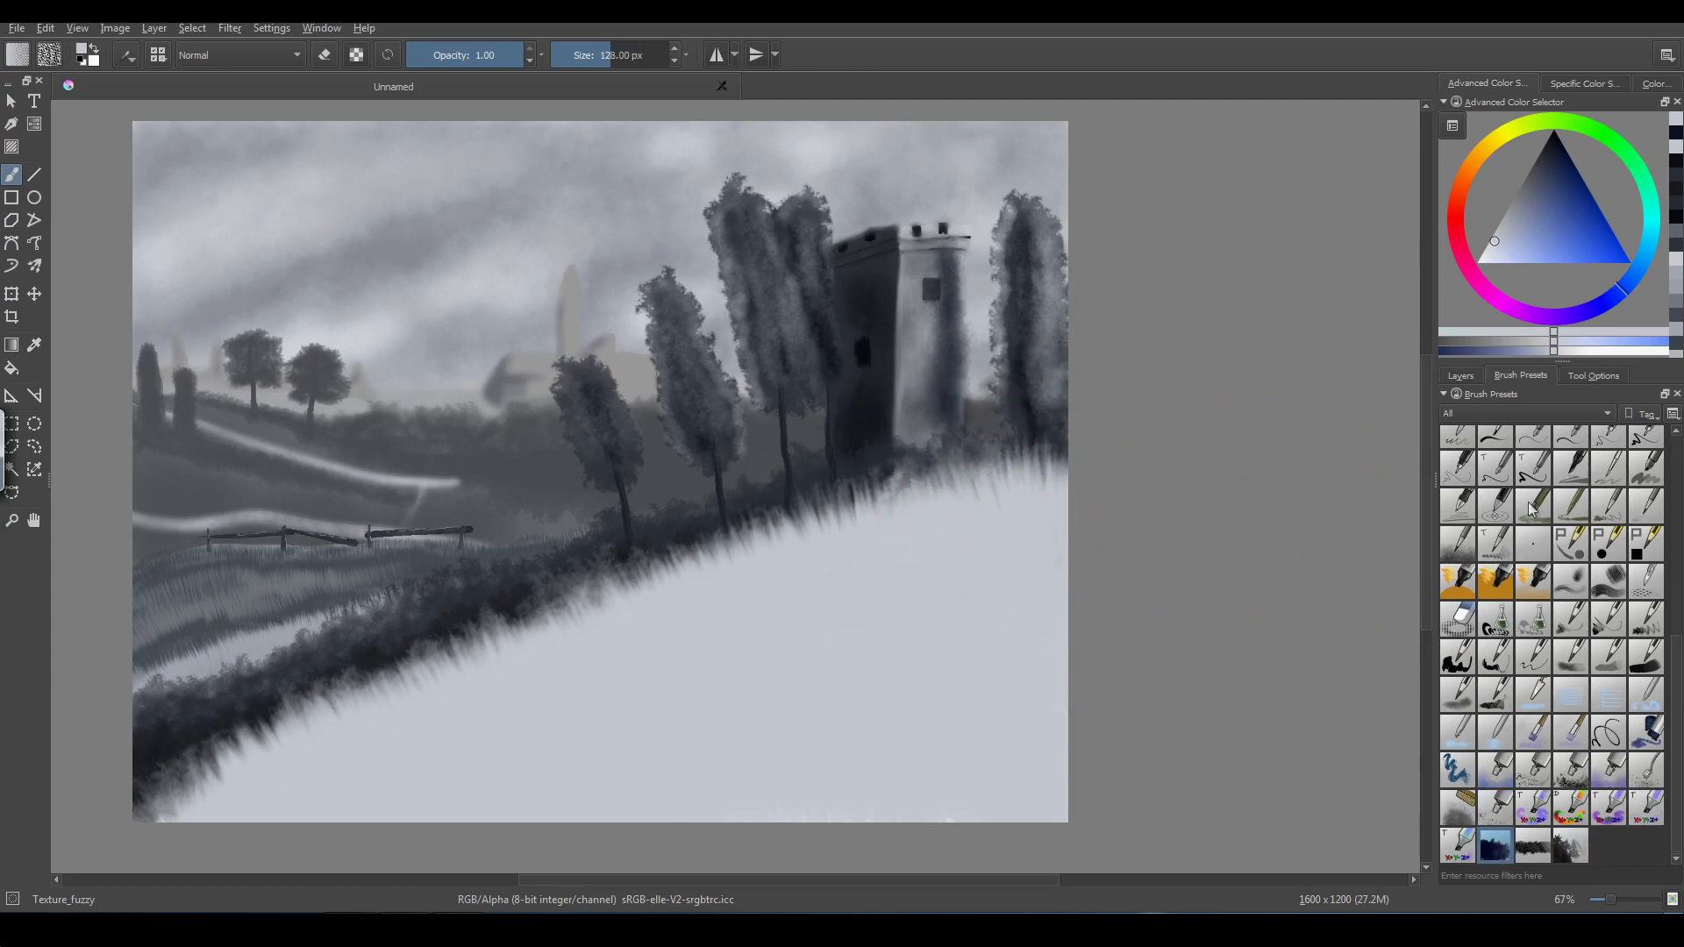
# - Mottle the pale foreground slope with a darker blue-grey using Texture_fuzzy at 656 px, keeping the light grass fringe below the bushes
pyautogui.moveTo(1537, 239); pyautogui.dragTo(1520, 200)
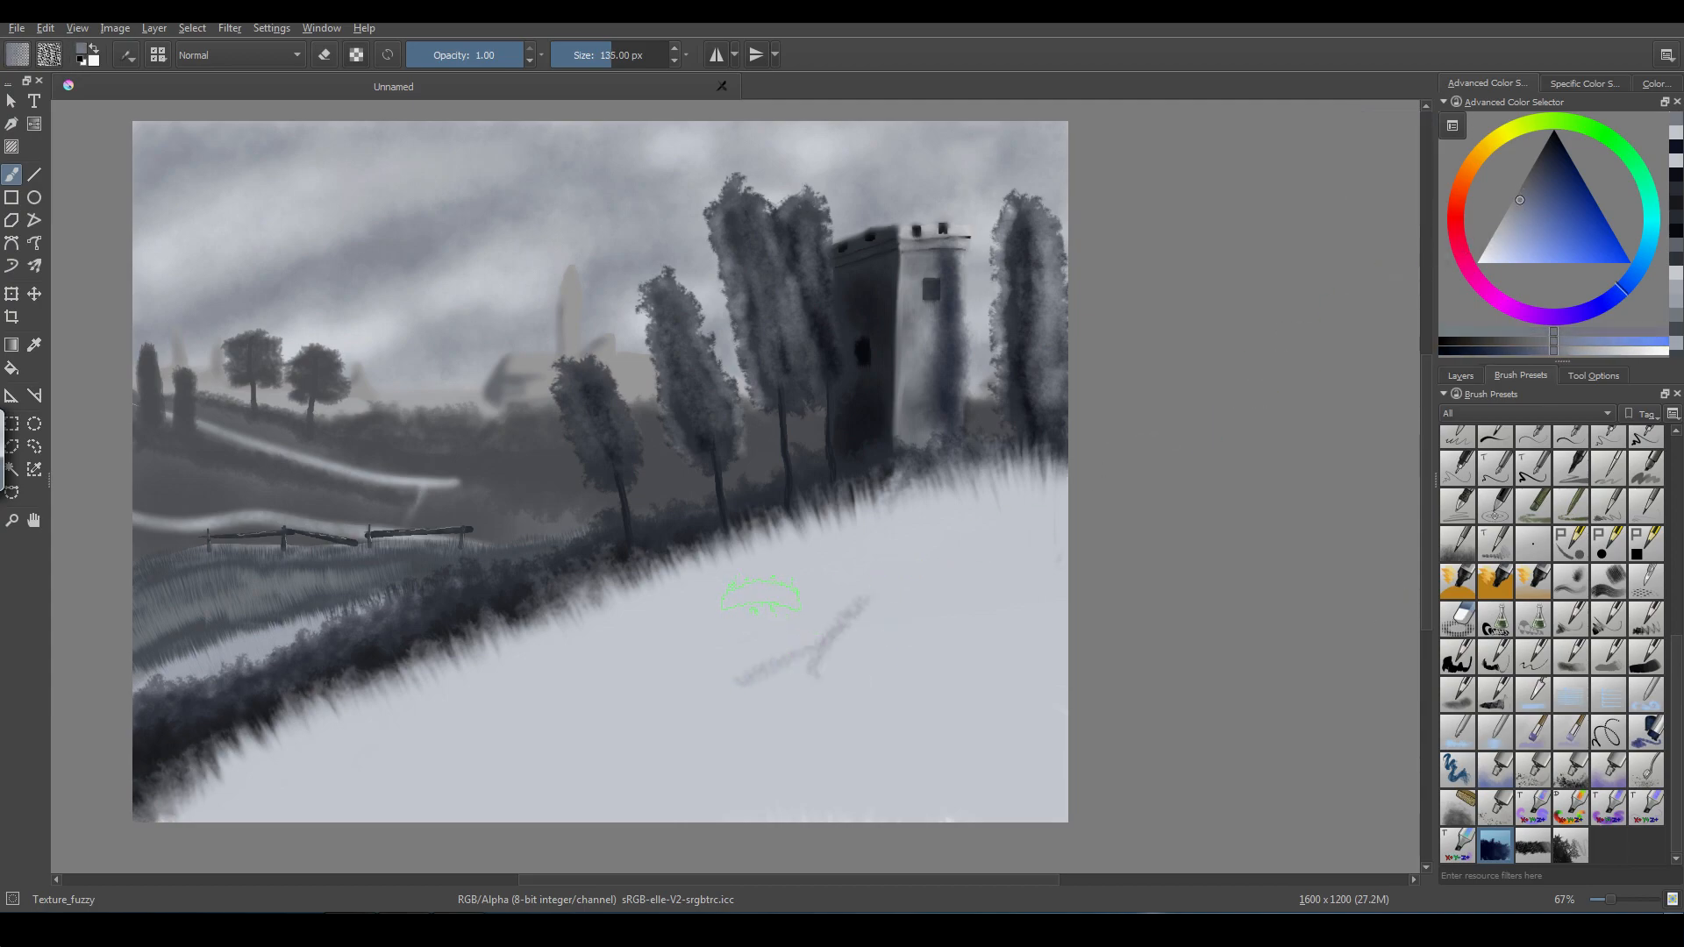
pyautogui.moveTo(795, 638)
pyautogui.mouseDown()
pyautogui.moveTo(823, 603)
pyautogui.moveTo(745, 669)
pyautogui.moveTo(900, 573)
pyautogui.moveTo(1051, 568)
pyautogui.moveTo(943, 616)
pyautogui.moveTo(854, 622)
pyautogui.moveTo(788, 664)
pyautogui.moveTo(298, 794)
pyautogui.moveTo(333, 800)
pyautogui.moveTo(576, 729)
pyautogui.moveTo(480, 753)
pyautogui.moveTo(580, 751)
pyautogui.moveTo(376, 807)
pyautogui.moveTo(588, 750)
pyautogui.moveTo(710, 771)
pyautogui.moveTo(614, 807)
pyautogui.moveTo(752, 747)
pyautogui.moveTo(1039, 676)
pyautogui.moveTo(979, 755)
pyautogui.moveTo(795, 787)
pyautogui.moveTo(855, 789)
pyautogui.moveTo(1042, 741)
pyautogui.moveTo(1066, 623)
pyautogui.mouseUp()
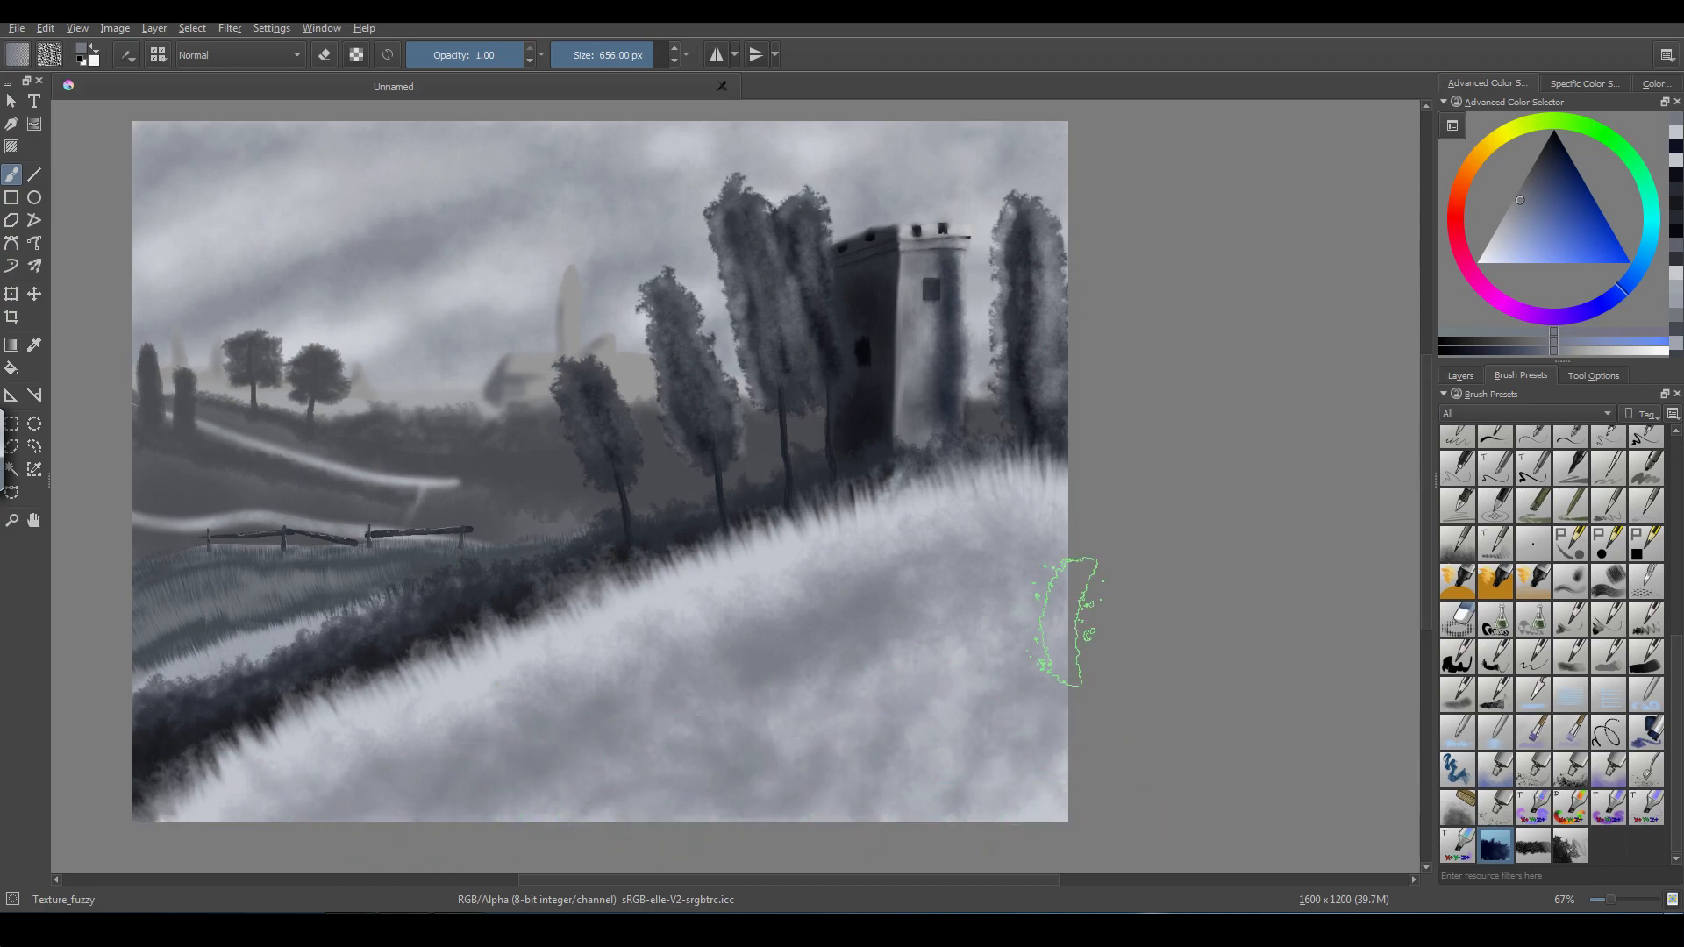
pyautogui.moveTo(724, 757)
pyautogui.mouseDown()
pyautogui.moveTo(733, 797)
pyautogui.moveTo(1071, 733)
pyautogui.moveTo(1049, 566)
pyautogui.mouseUp()
pyautogui.moveTo(575, 723)
pyautogui.mouseDown()
pyautogui.moveTo(772, 580)
pyautogui.moveTo(1071, 508)
pyautogui.moveTo(281, 793)
pyautogui.moveTo(661, 632)
pyautogui.moveTo(956, 553)
pyautogui.mouseUp()
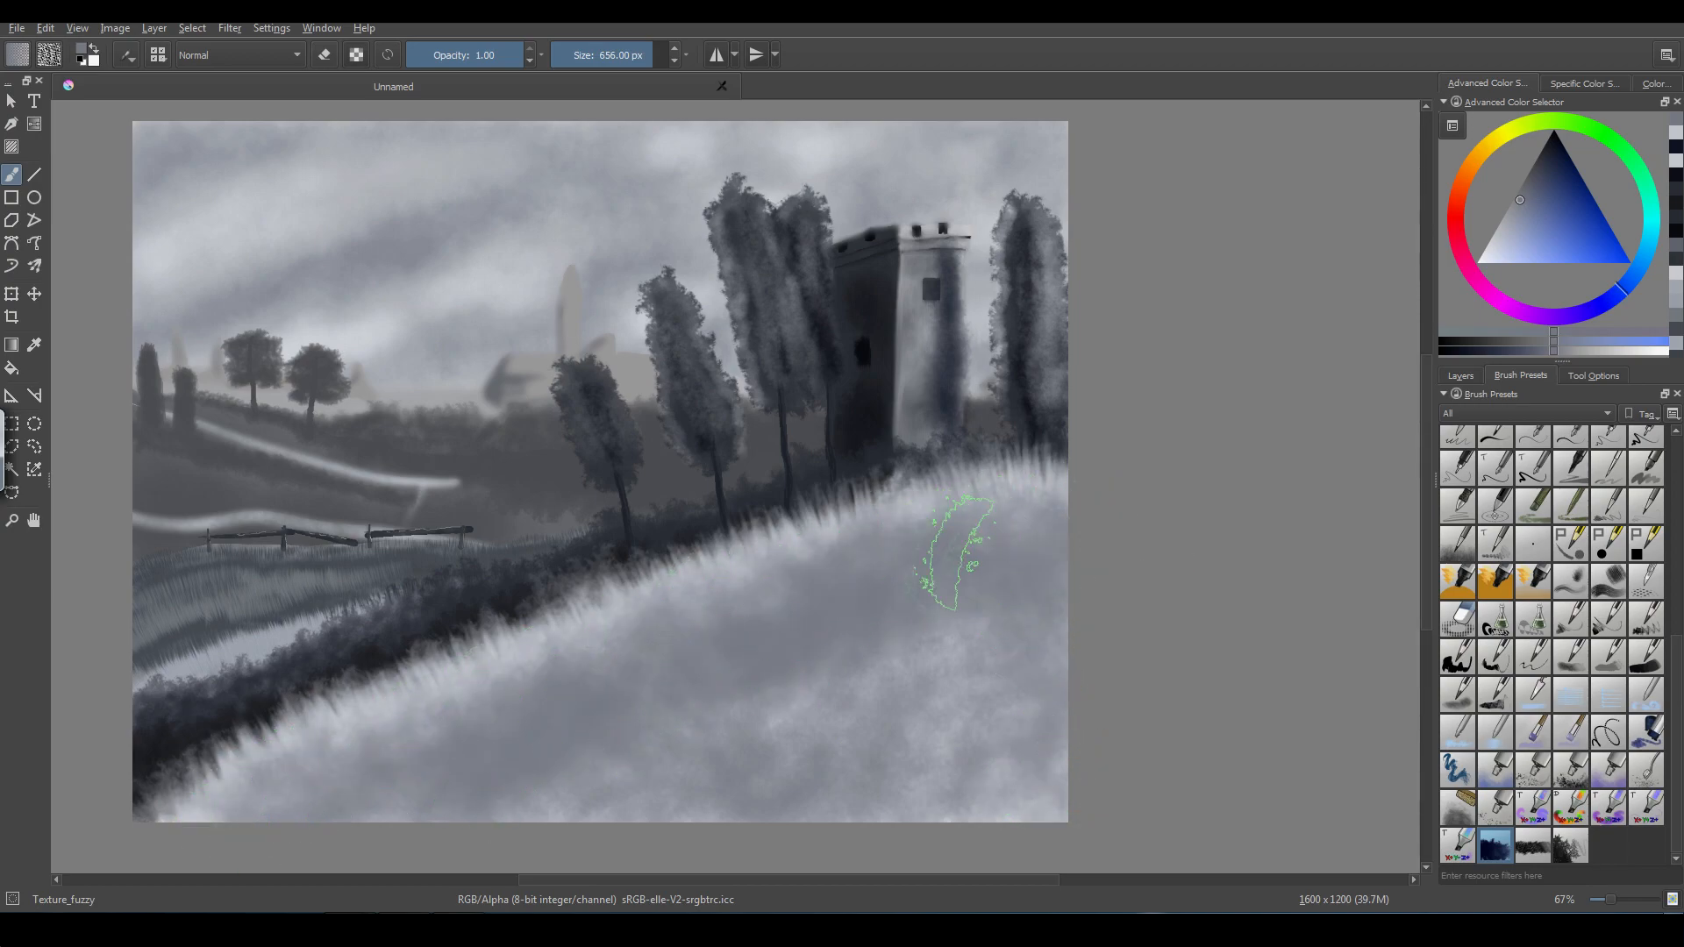
pyautogui.moveTo(436, 814)
pyautogui.mouseDown()
pyautogui.moveTo(676, 714)
pyautogui.moveTo(1030, 640)
pyautogui.moveTo(1048, 756)
pyautogui.mouseUp()
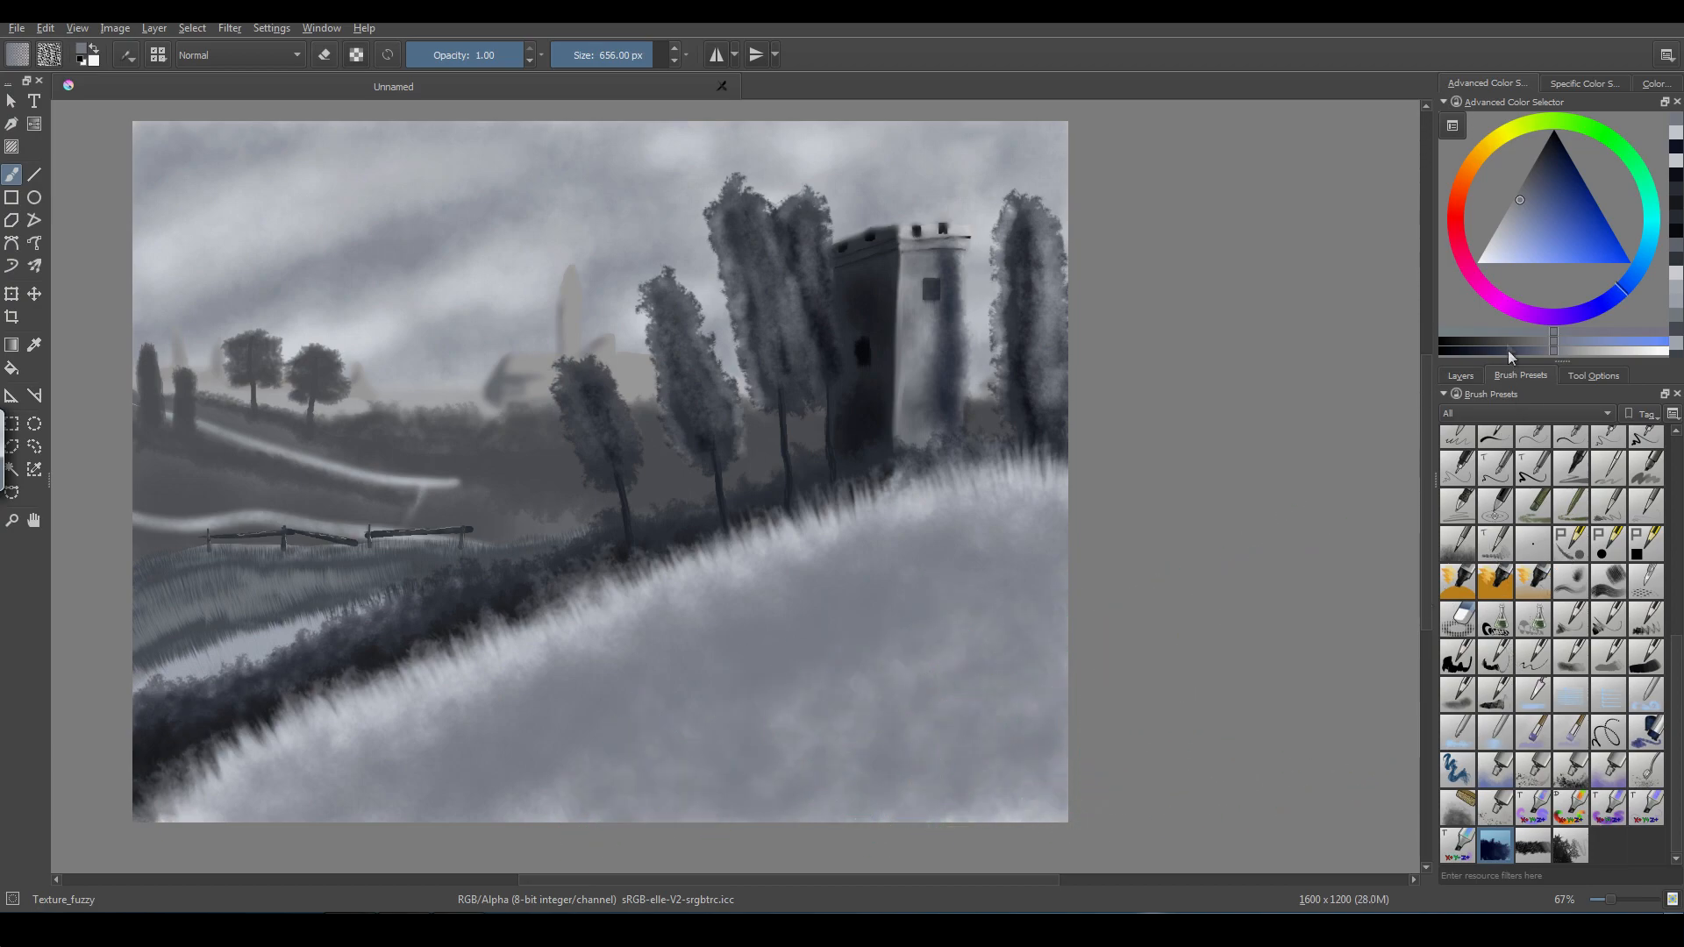
# - Brush pale lavender-blue patches across the middle and lower foreground slope with Texture_fuzzy at 656 px
pyautogui.click(1505, 253)
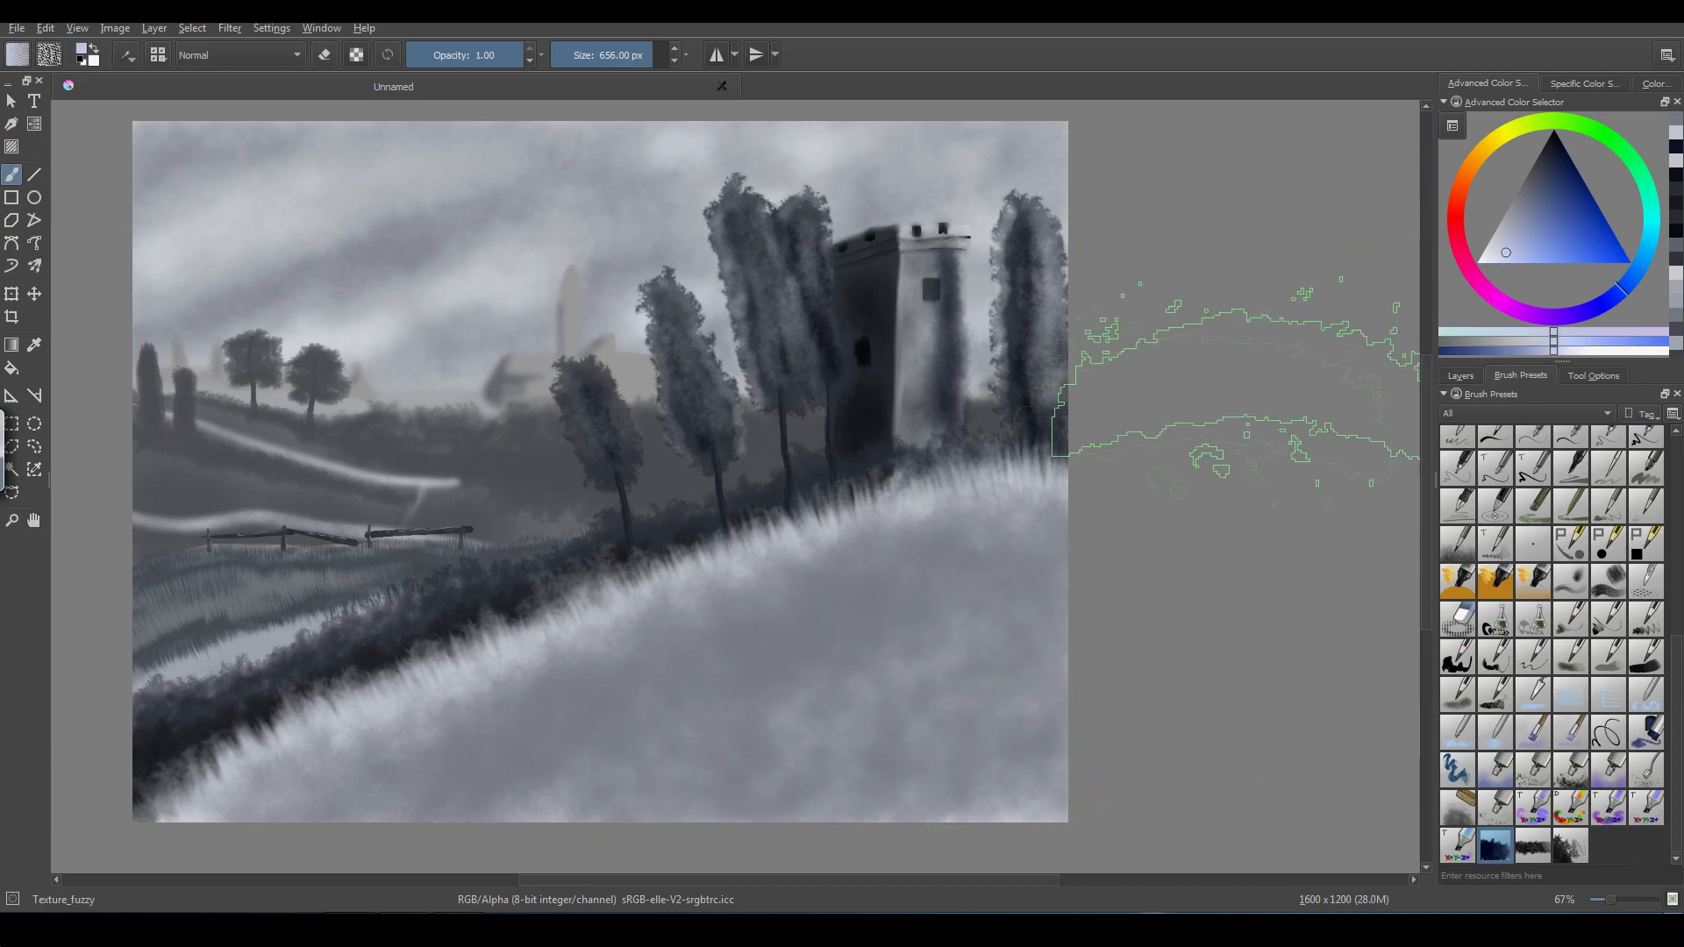
pyautogui.moveTo(908, 575)
pyautogui.mouseDown()
pyautogui.moveTo(699, 661)
pyautogui.moveTo(800, 642)
pyautogui.mouseUp()
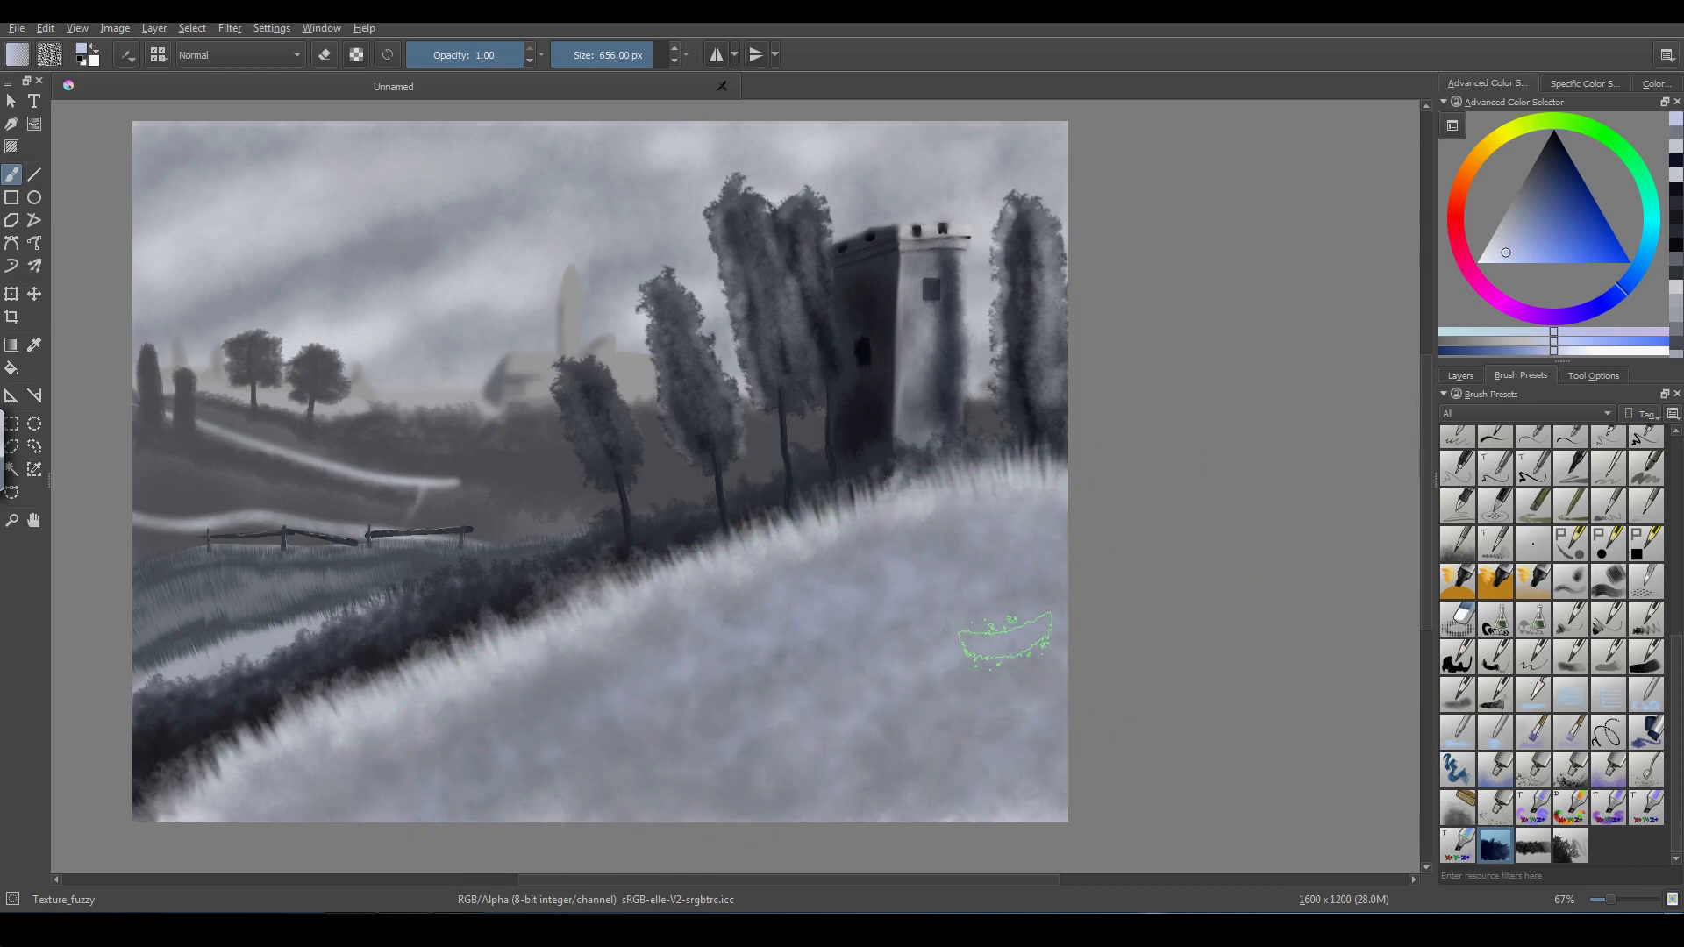
pyautogui.moveTo(1005, 640); pyautogui.dragTo(733, 677)
pyautogui.moveTo(483, 780)
pyautogui.mouseDown()
pyautogui.moveTo(564, 722)
pyautogui.moveTo(774, 688)
pyautogui.moveTo(761, 780)
pyautogui.mouseUp()
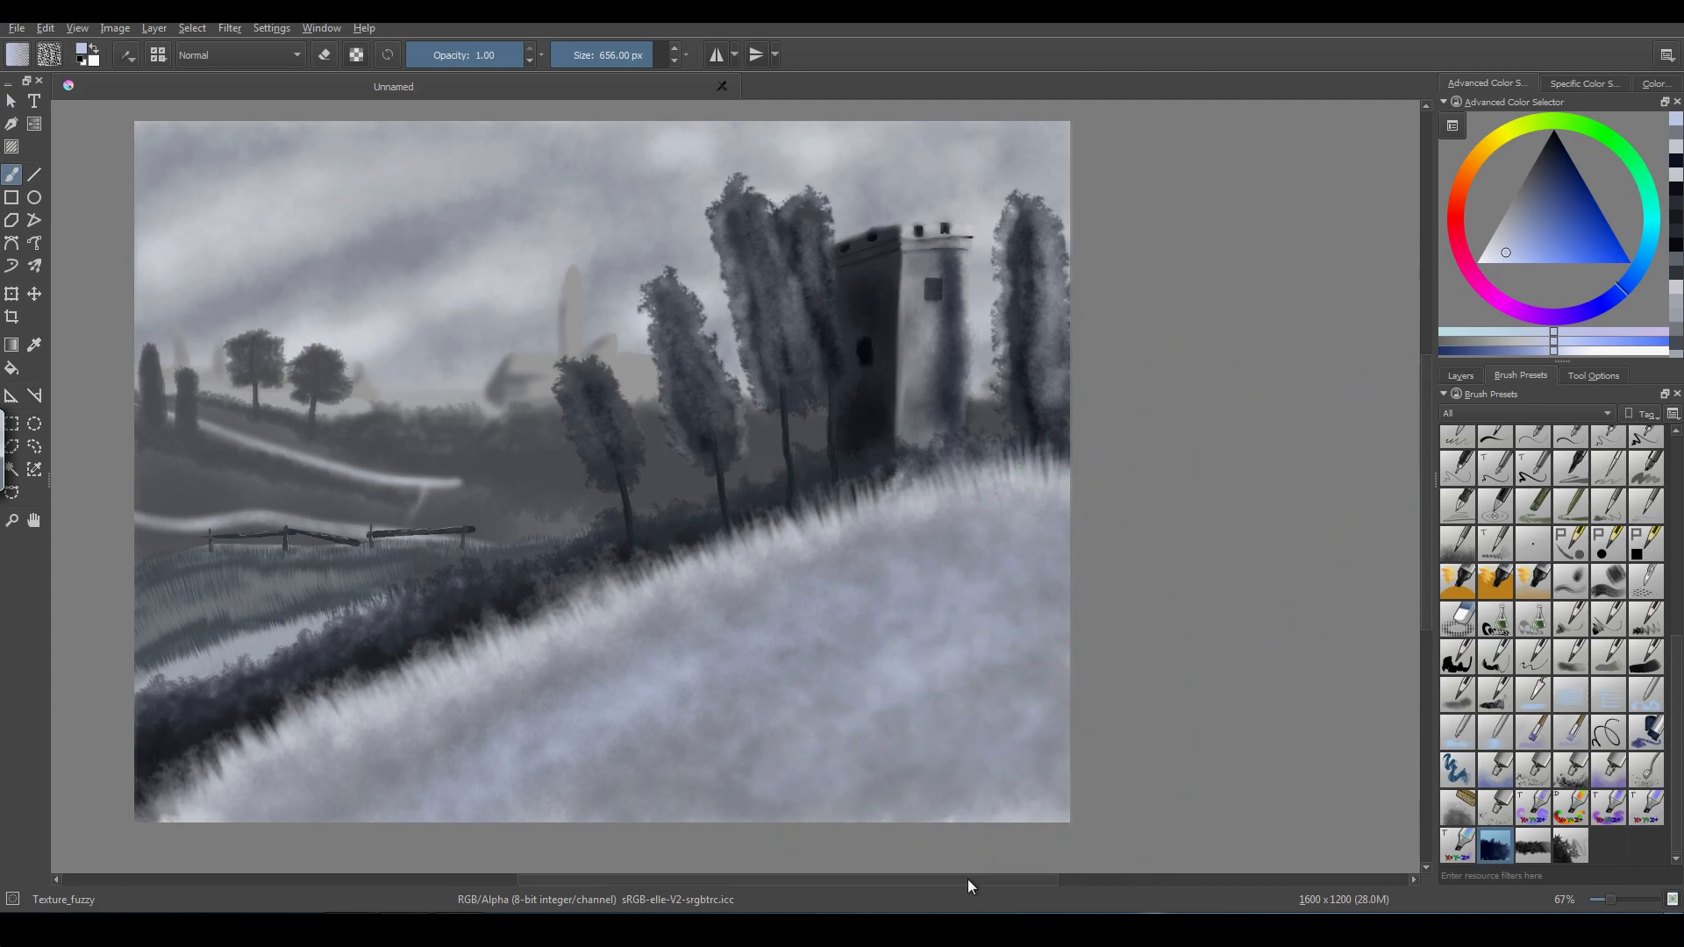
pyautogui.moveTo(967, 880); pyautogui.dragTo(908, 880)
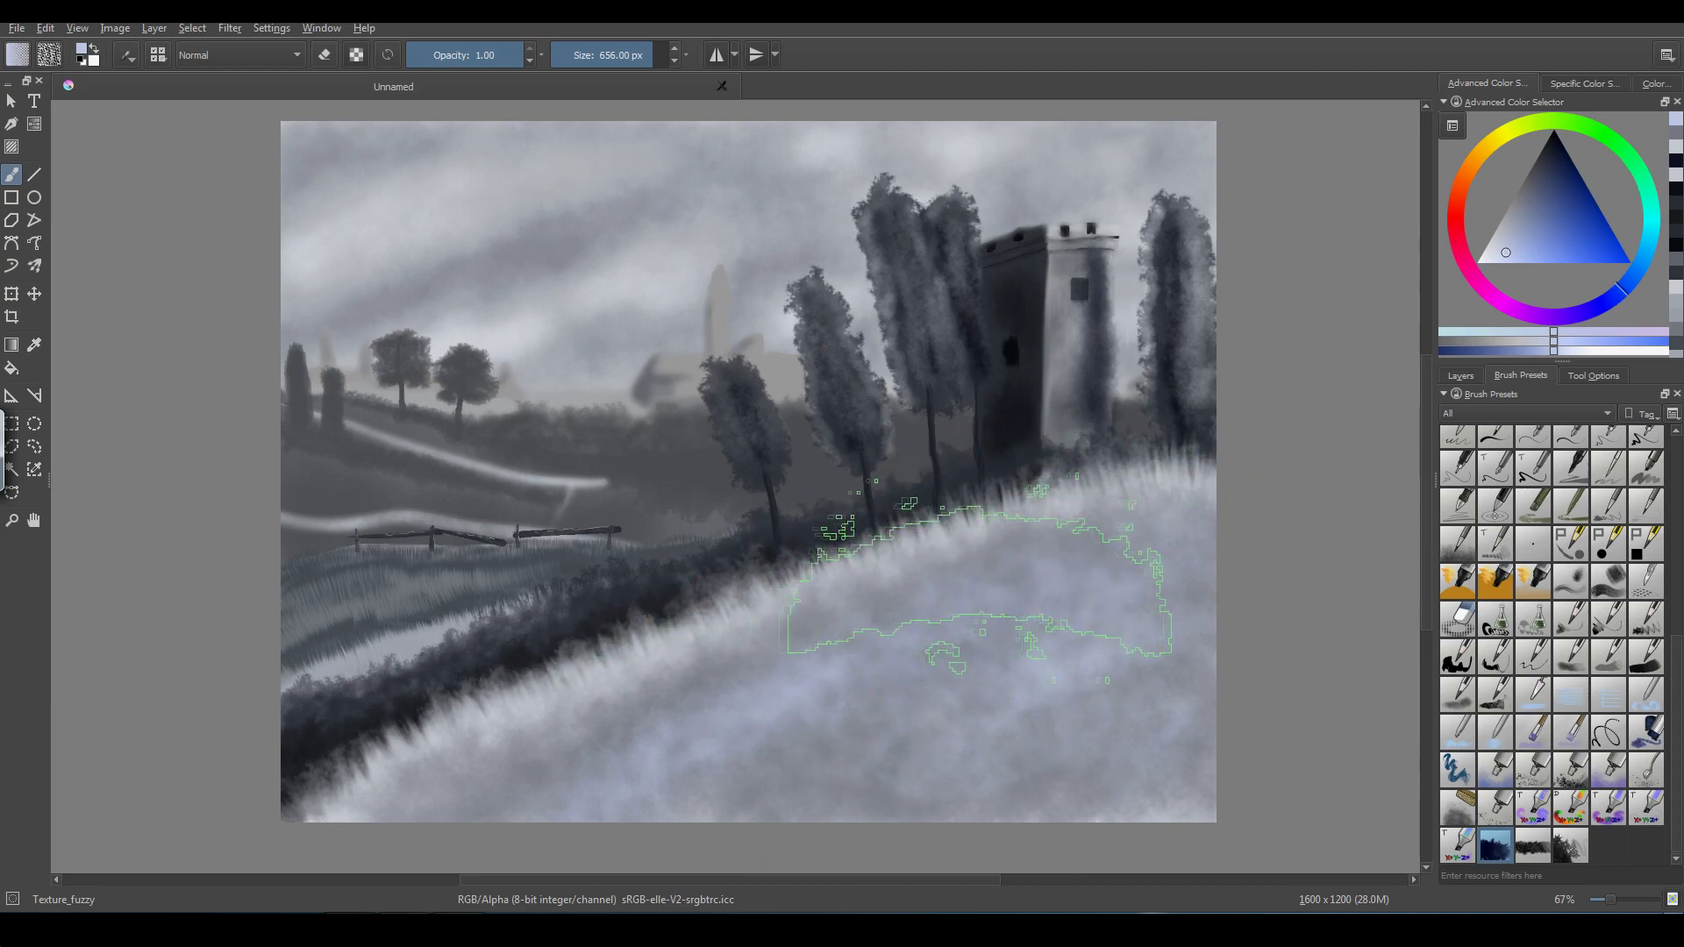
pyautogui.moveTo(1123, 864)
pyautogui.mouseDown()
pyautogui.moveTo(1140, 785)
pyautogui.moveTo(1131, 815)
pyautogui.moveTo(858, 816)
pyautogui.mouseUp()
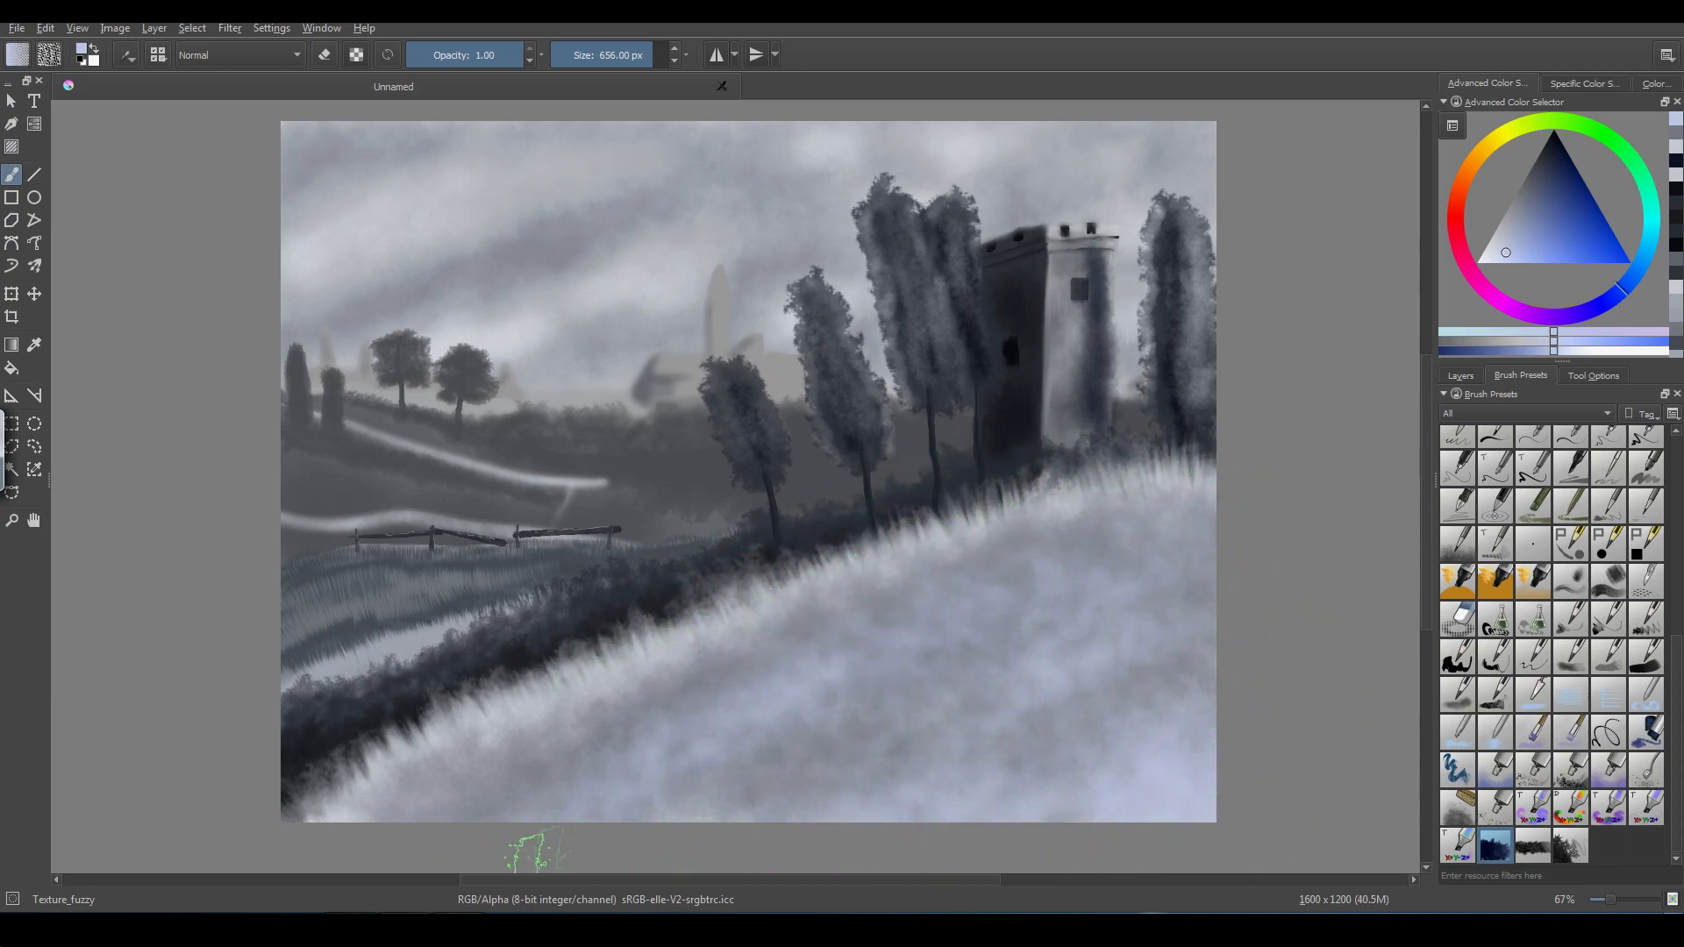